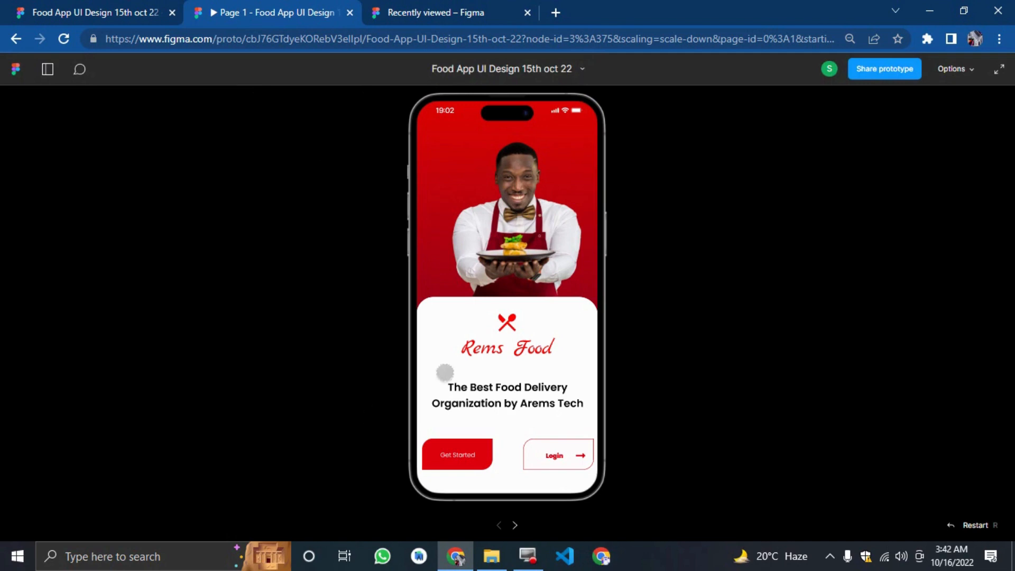
# Step through the prototype's start, onboarding and sign-up screens by following their buttons.
pyautogui.click(456, 448)
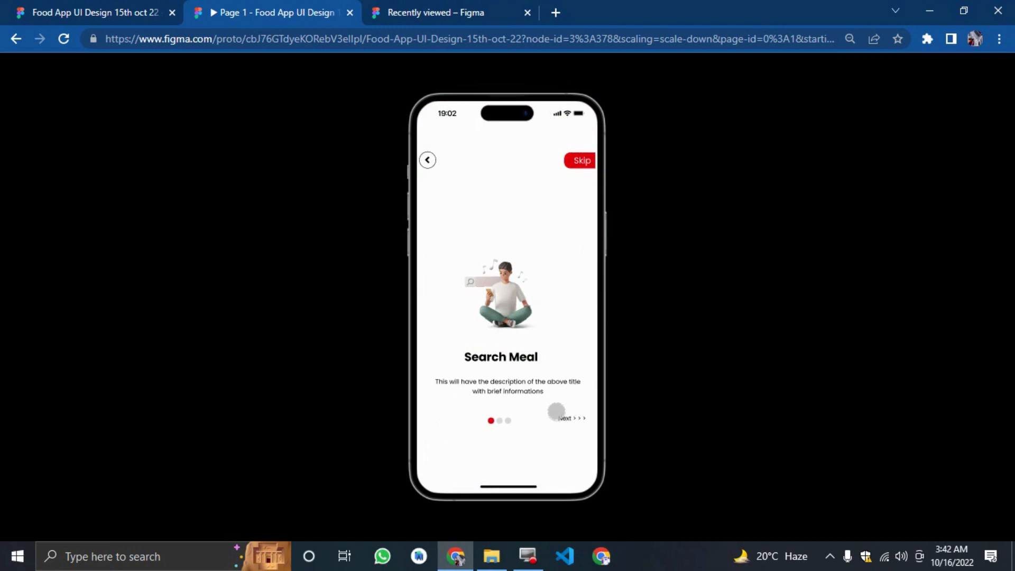
pyautogui.click(557, 410)
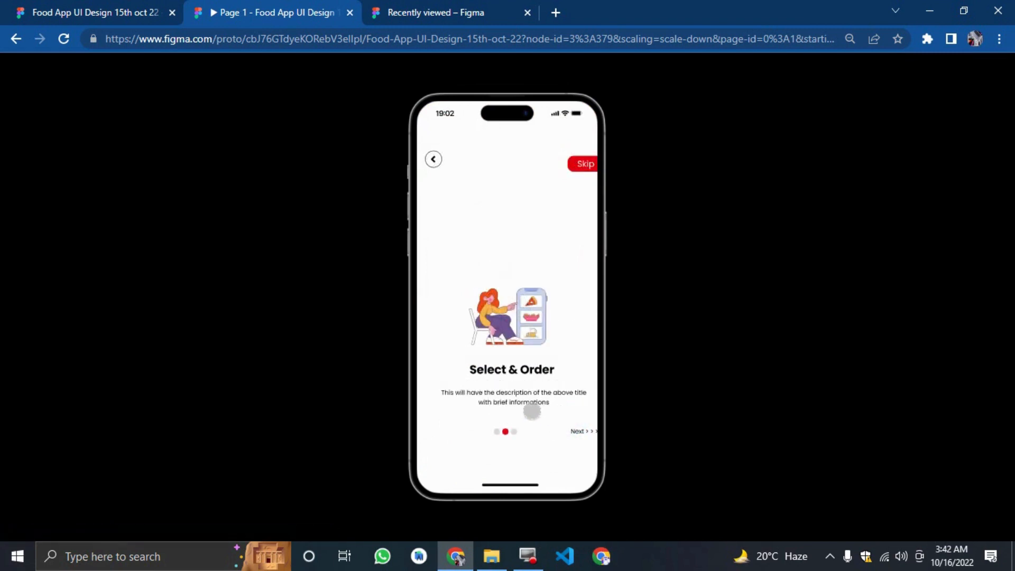
pyautogui.click(571, 422)
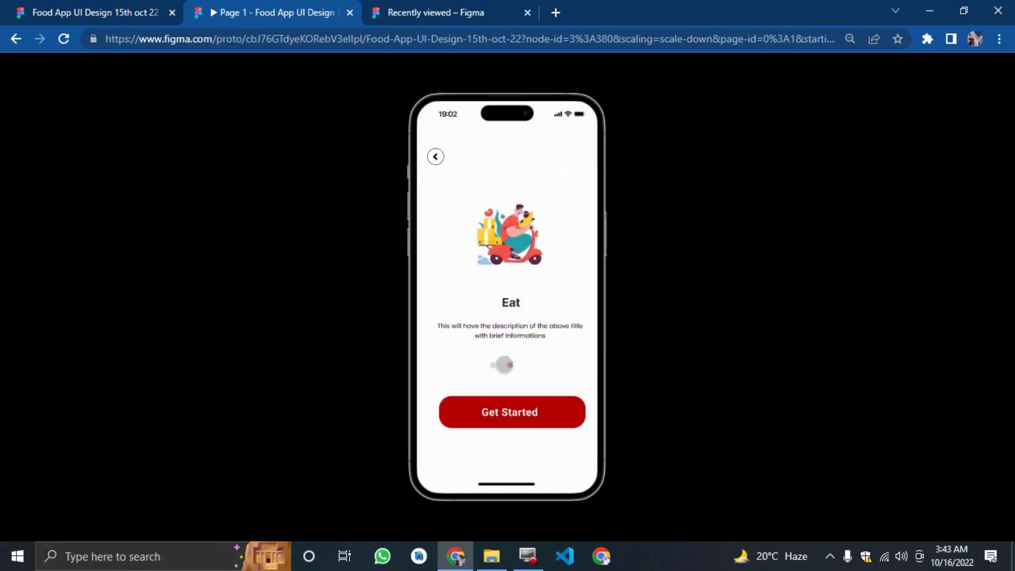
pyautogui.click(465, 418)
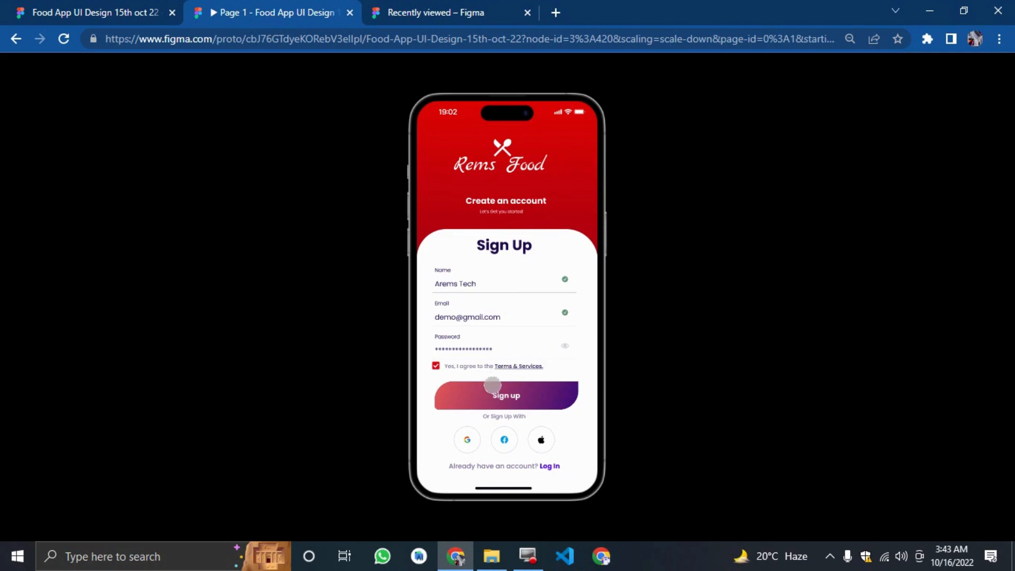
pyautogui.click(505, 397)
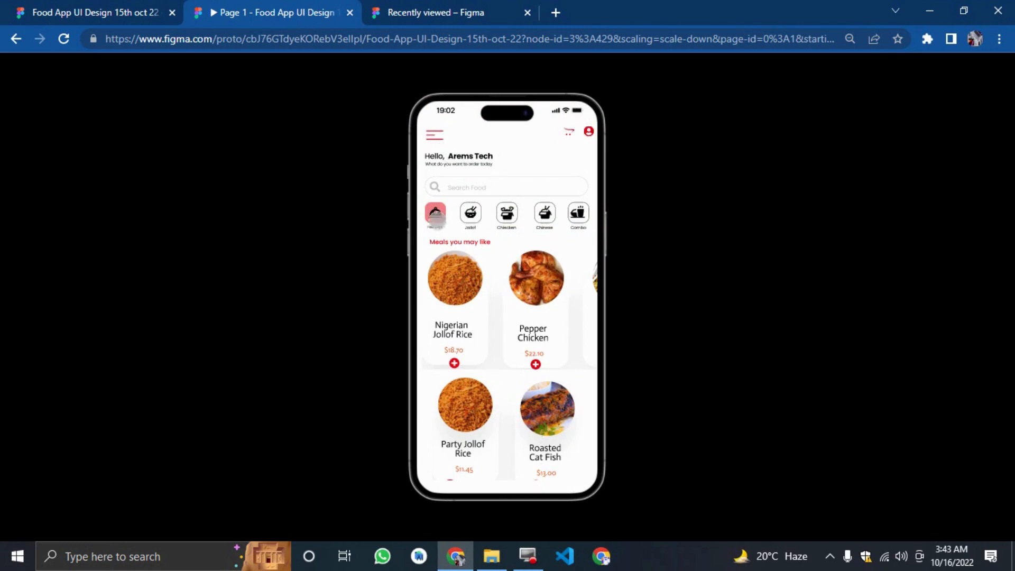
# Browse the home screen's category row and meal carousels, and scroll the meal list.
pyautogui.moveTo(520, 216); pyautogui.dragTo(479, 214)
pyautogui.moveTo(574, 214); pyautogui.dragTo(605, 213)
pyautogui.moveTo(548, 280); pyautogui.dragTo(455, 256)
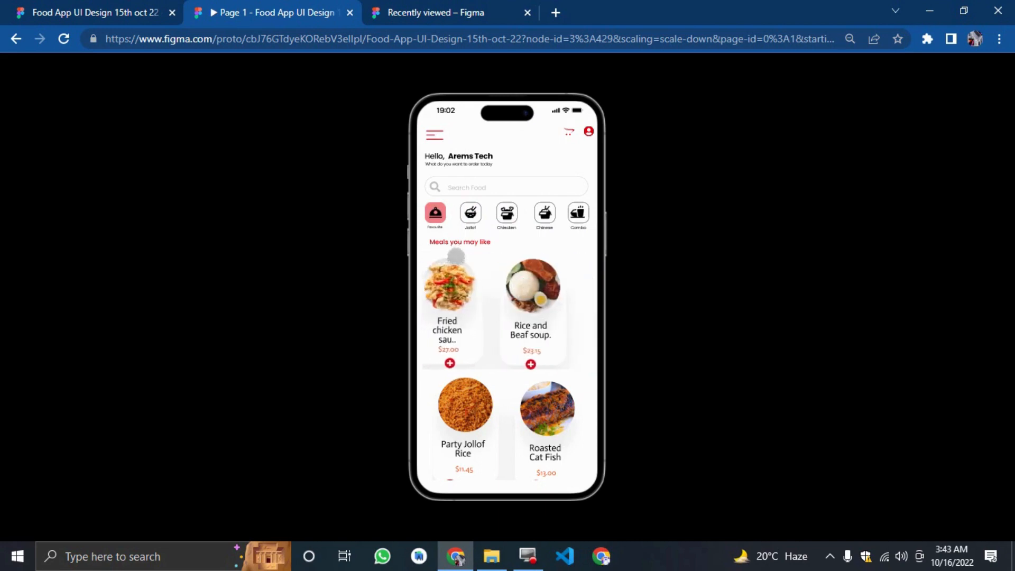
pyautogui.moveTo(484, 291); pyautogui.dragTo(547, 303)
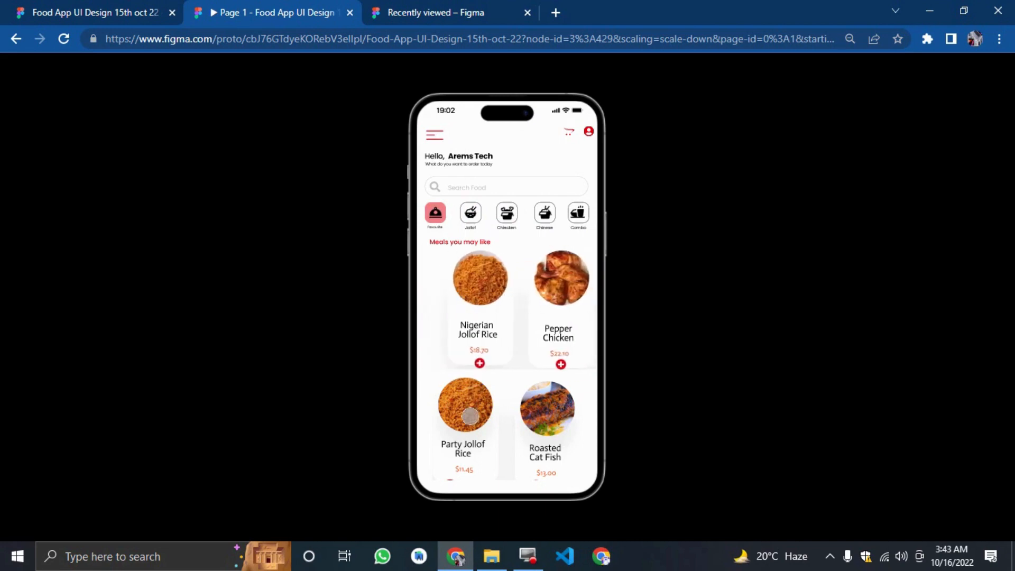
pyautogui.scroll(-5, 469, 416)
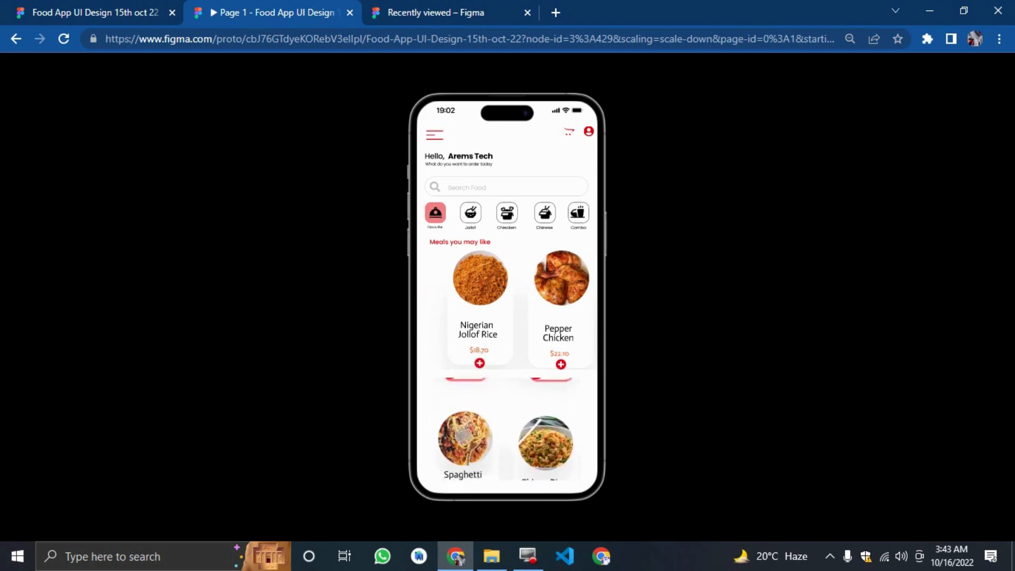
pyautogui.moveTo(483, 442); pyautogui.dragTo(470, 490)
pyautogui.moveTo(476, 407); pyautogui.dragTo(454, 561)
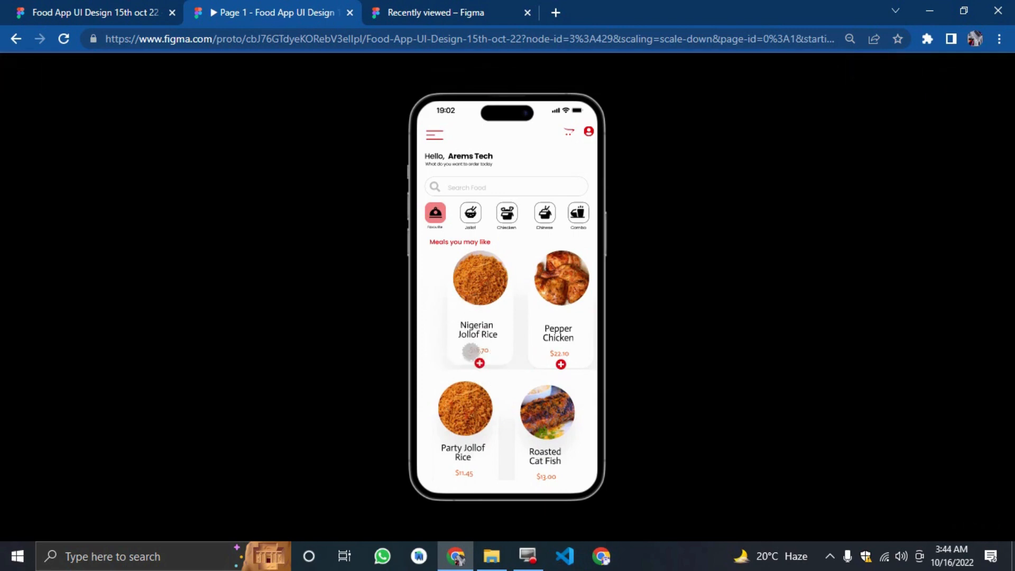
# Walk through ordering Nigerian Jollof Rice from its detail screen through checkout, payment and the order-complete screen.
pyautogui.click(471, 352)
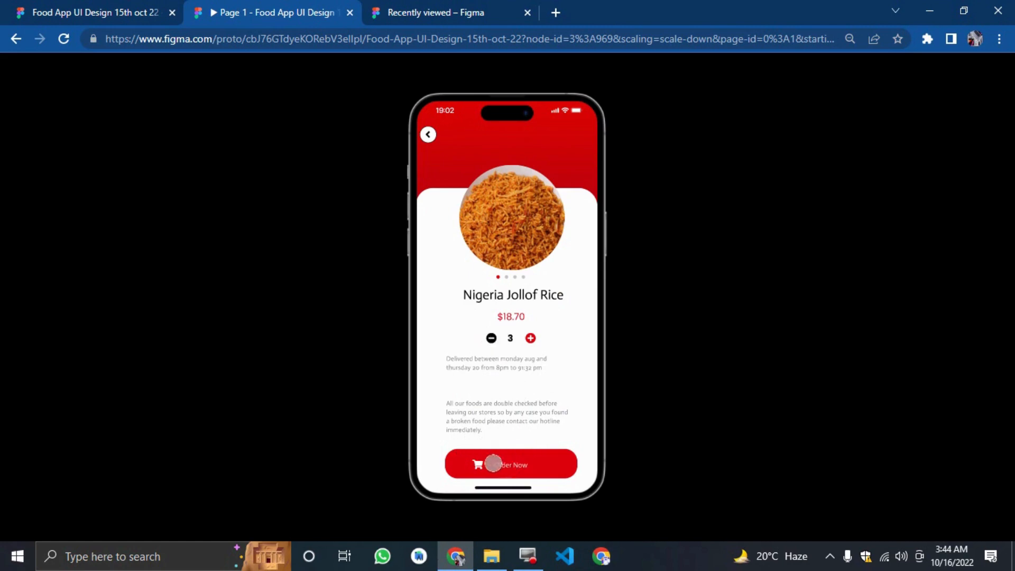
pyautogui.click(508, 455)
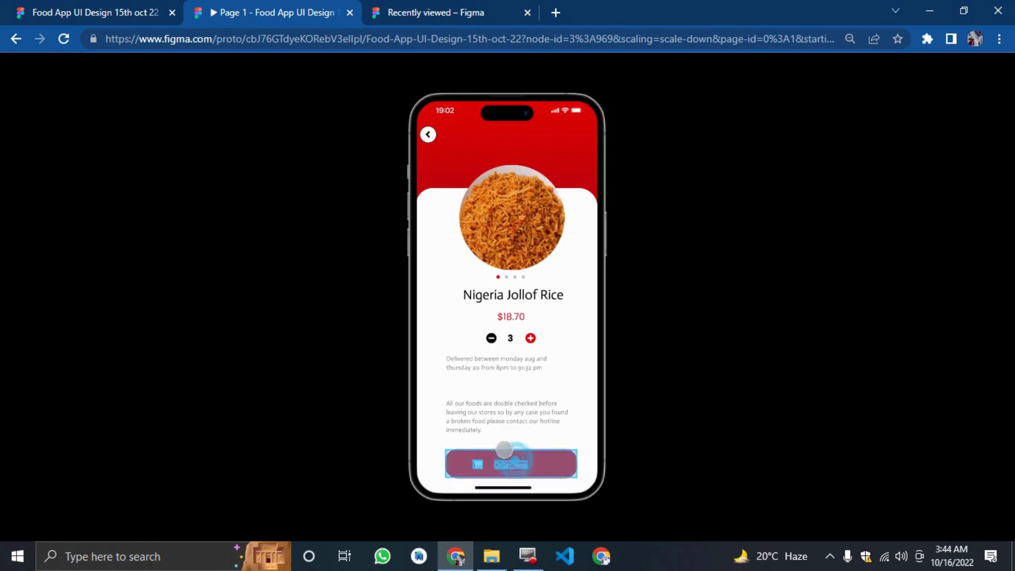
pyautogui.click(506, 459)
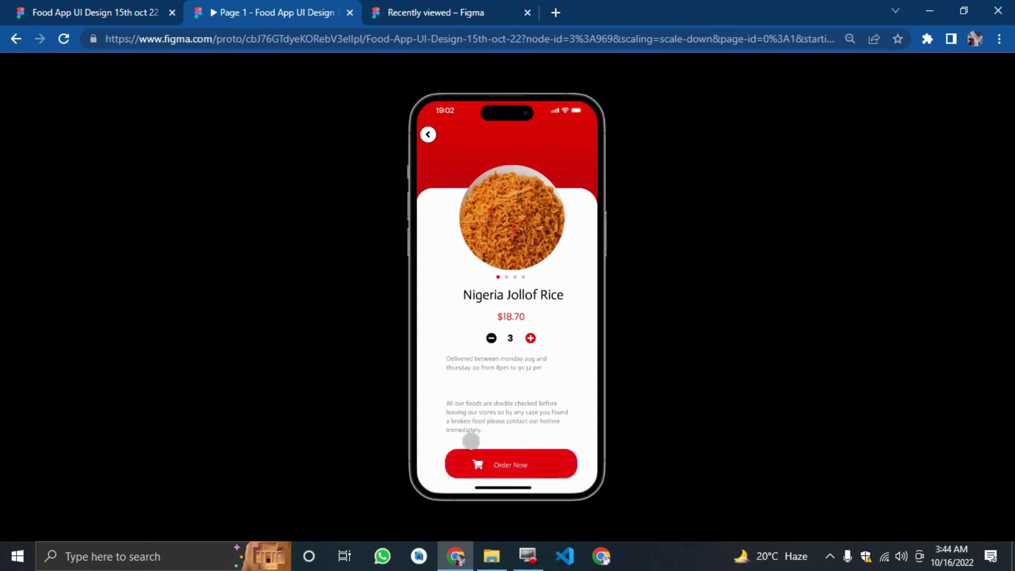
pyautogui.click(479, 470)
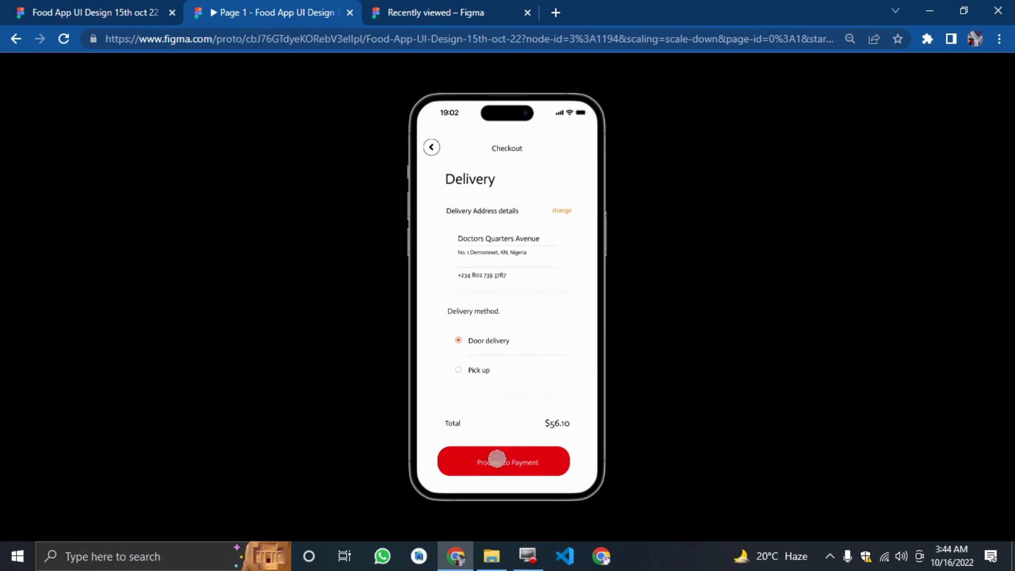
pyautogui.click(497, 459)
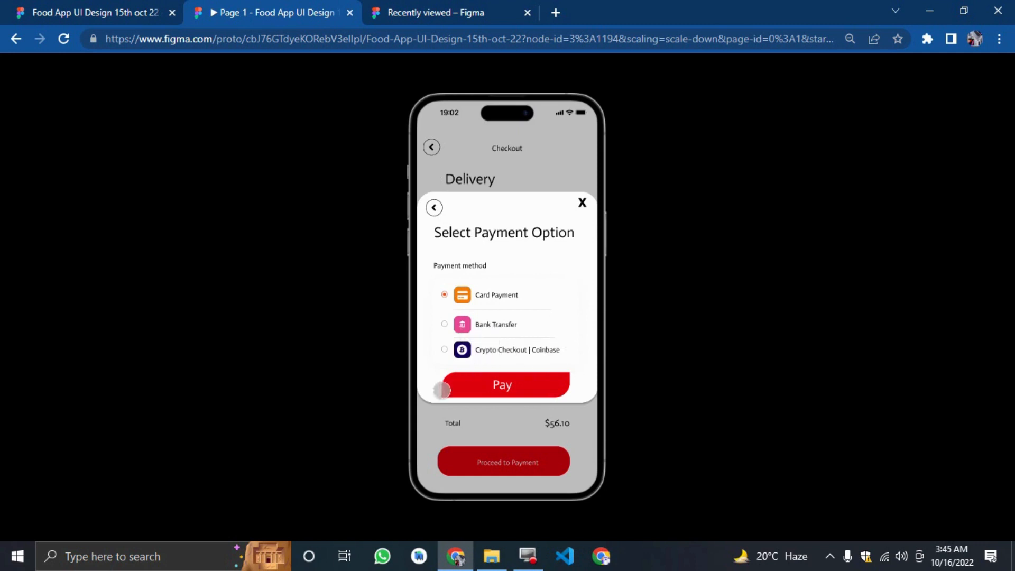
pyautogui.click(511, 389)
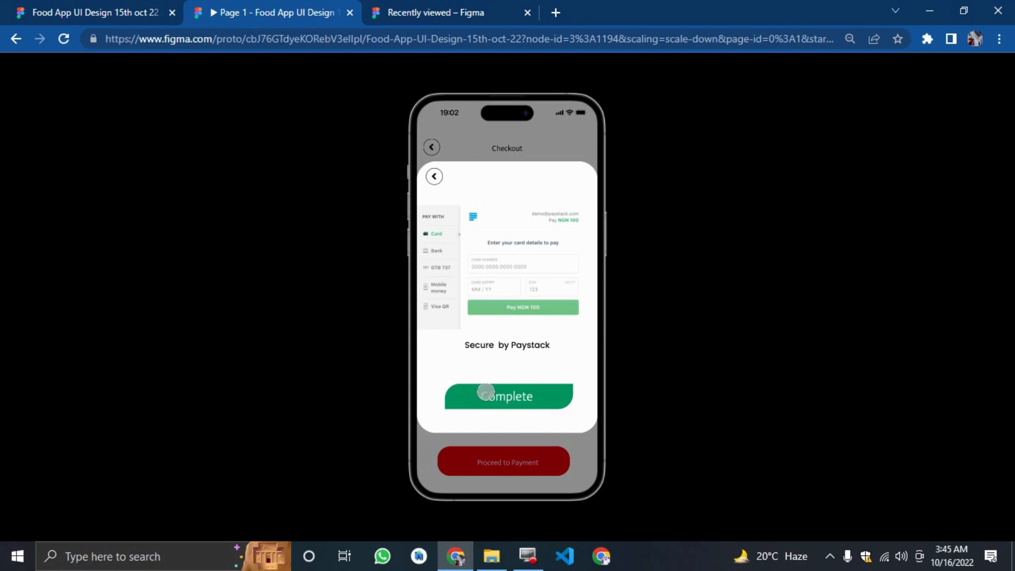
pyautogui.click(485, 391)
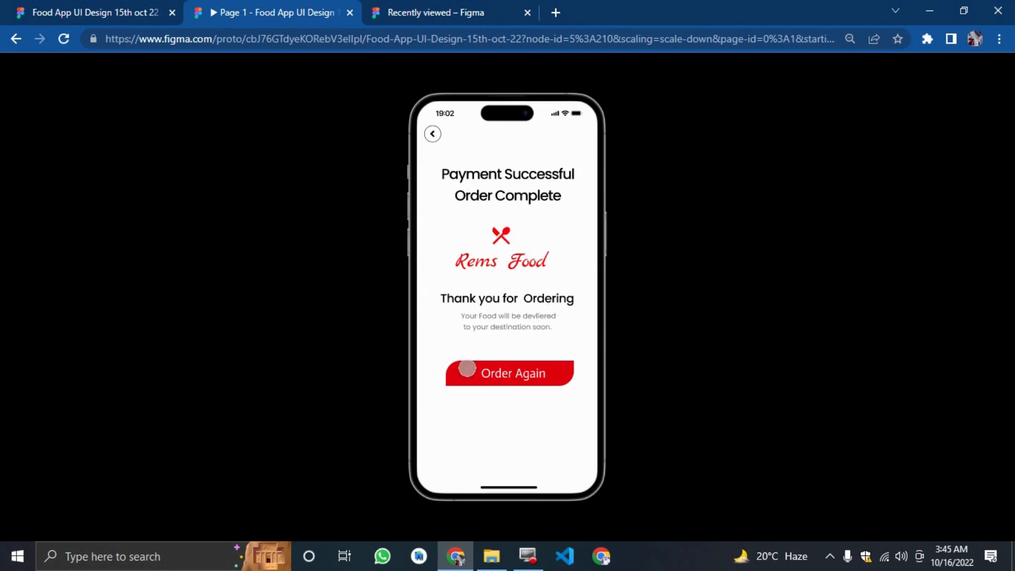
pyautogui.click(488, 366)
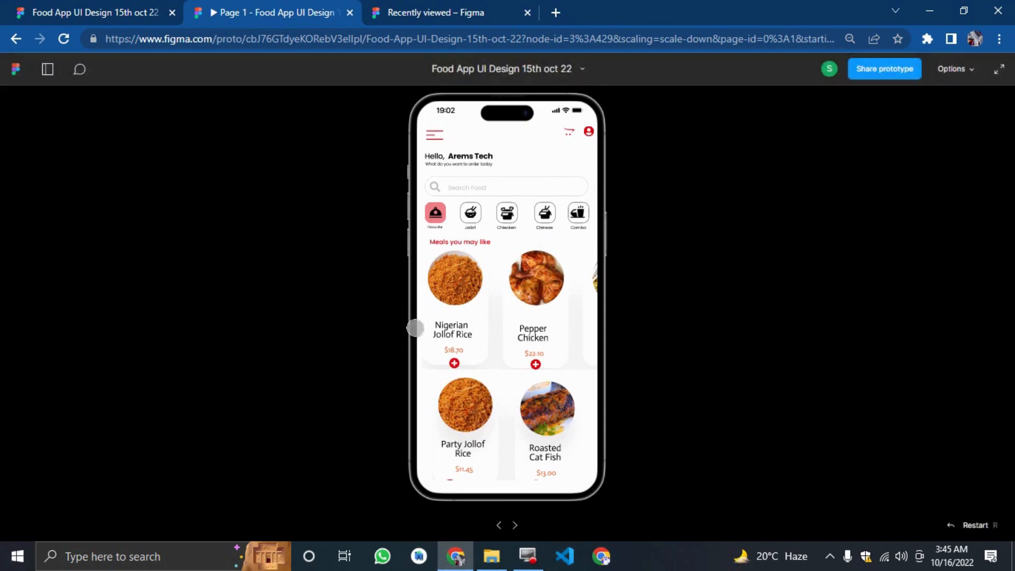
# Close the prototype tab and review all frames of the Food App UI Design 15th oct 22 file.
pyautogui.click(423, 12)
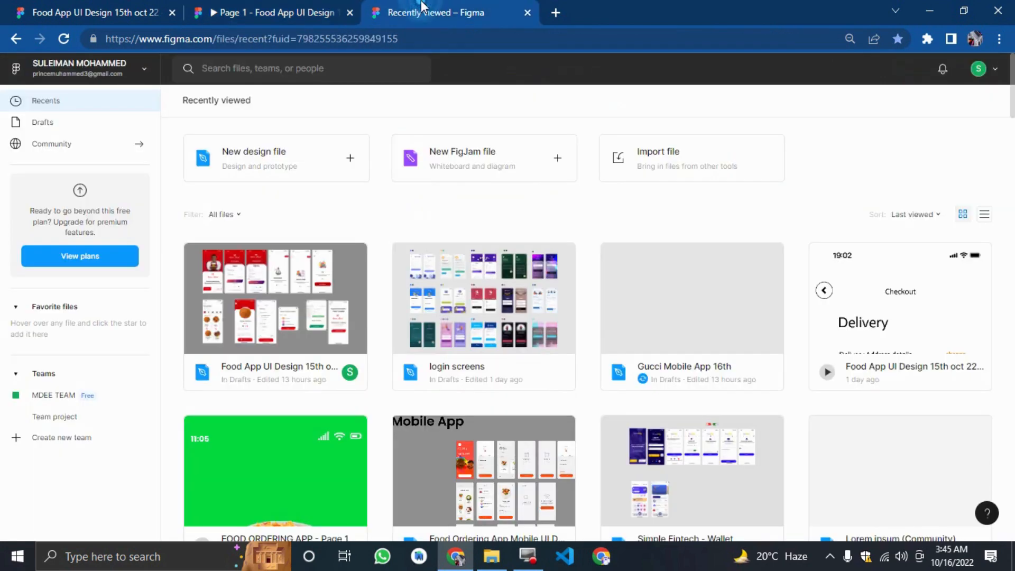
pyautogui.click(350, 12)
pyautogui.click(137, 12)
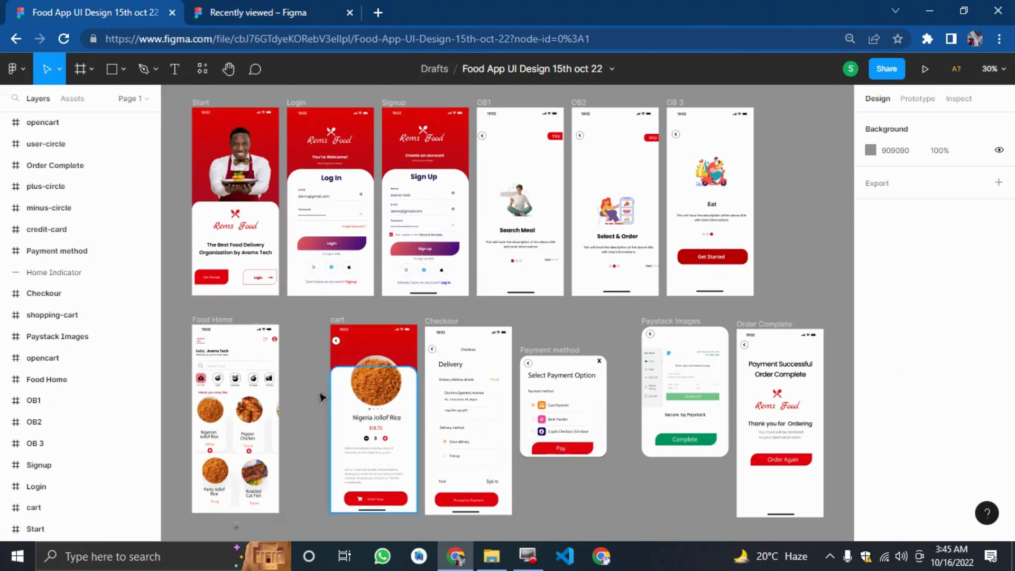
pyautogui.scroll(1, 316, 403)
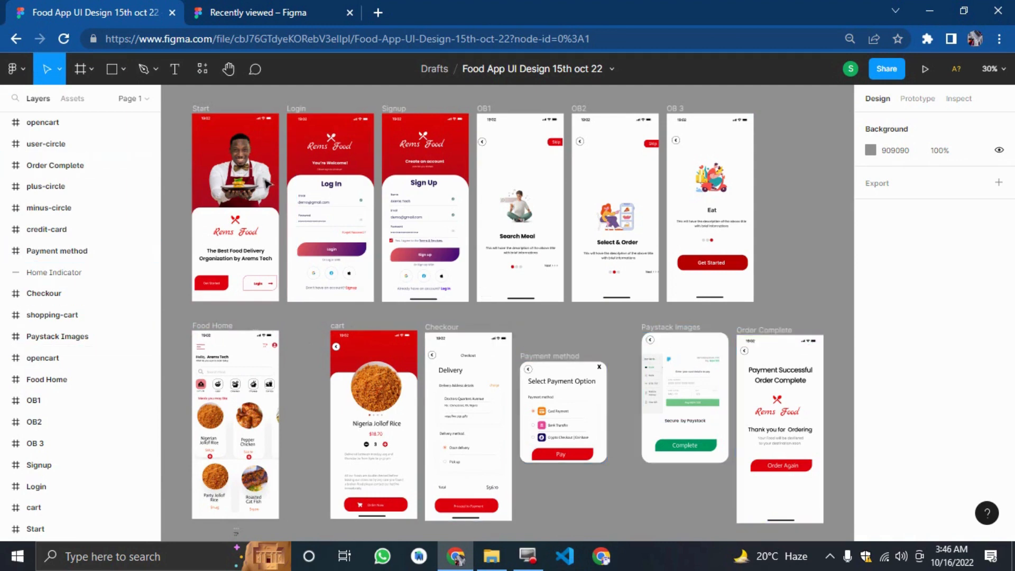
pyautogui.scroll(3, 267, 182)
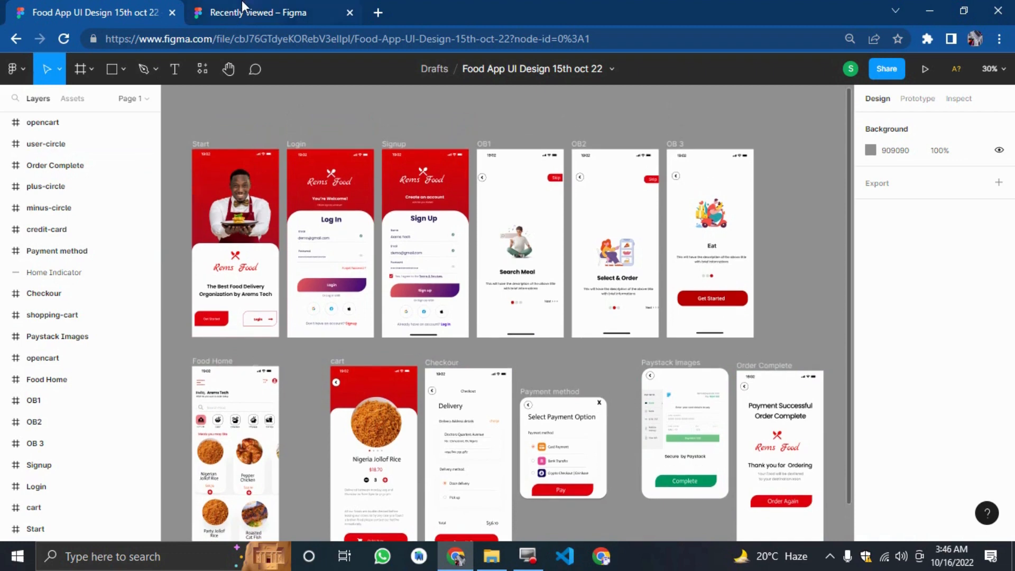
# Create a new blank design file from the recently viewed files page.
pyautogui.click(242, 6)
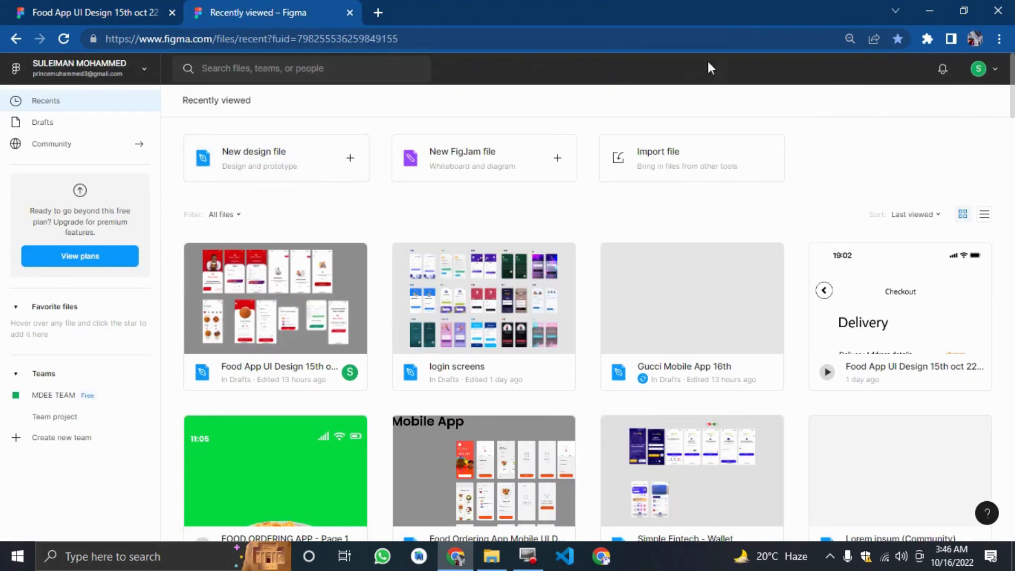
pyautogui.click(253, 166)
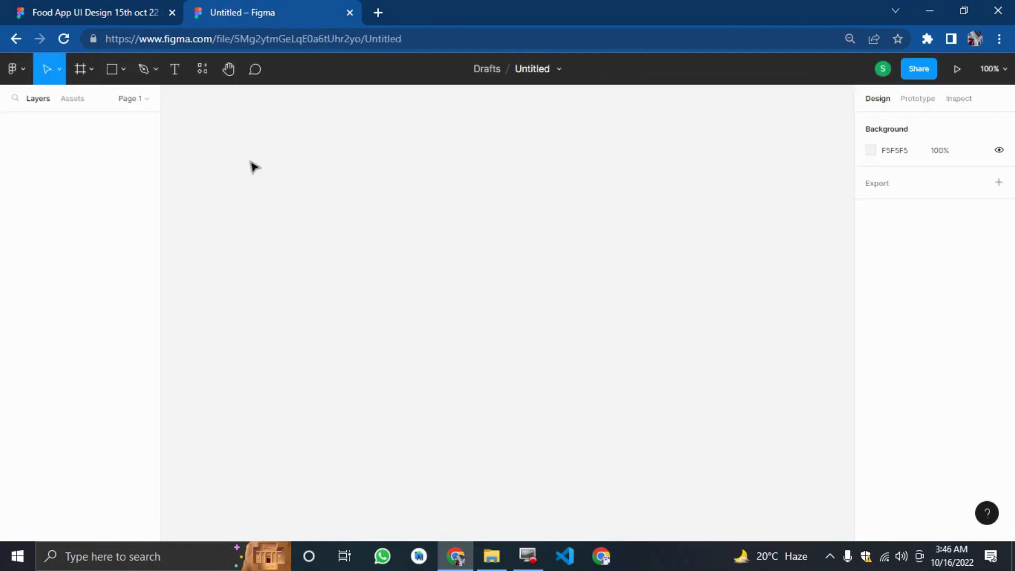
# Return to the original design file and zoom in to inspect the sign-up and onboarding screens.
pyautogui.click(110, 9)
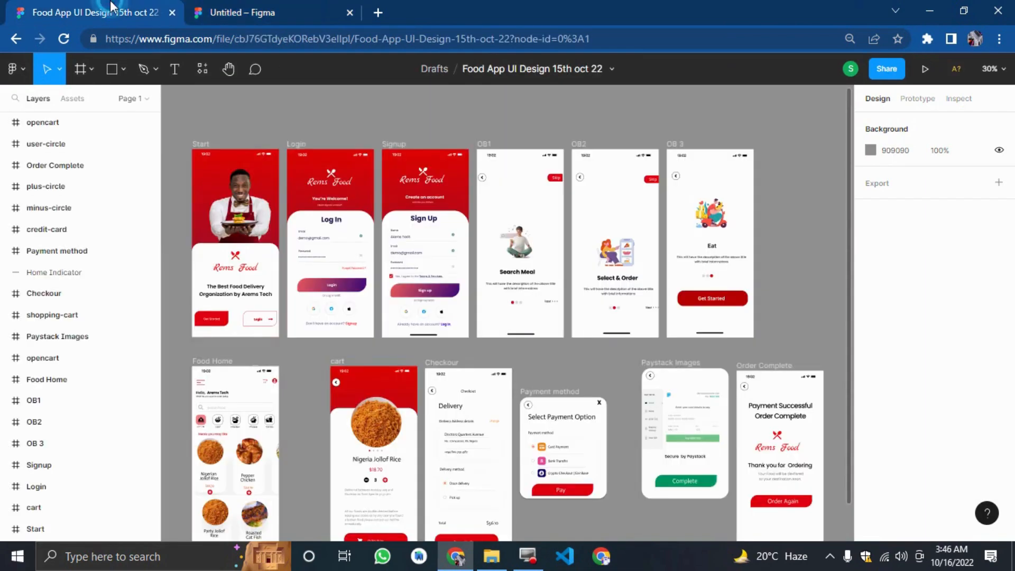
pyautogui.hotkey('ctrl', '=')
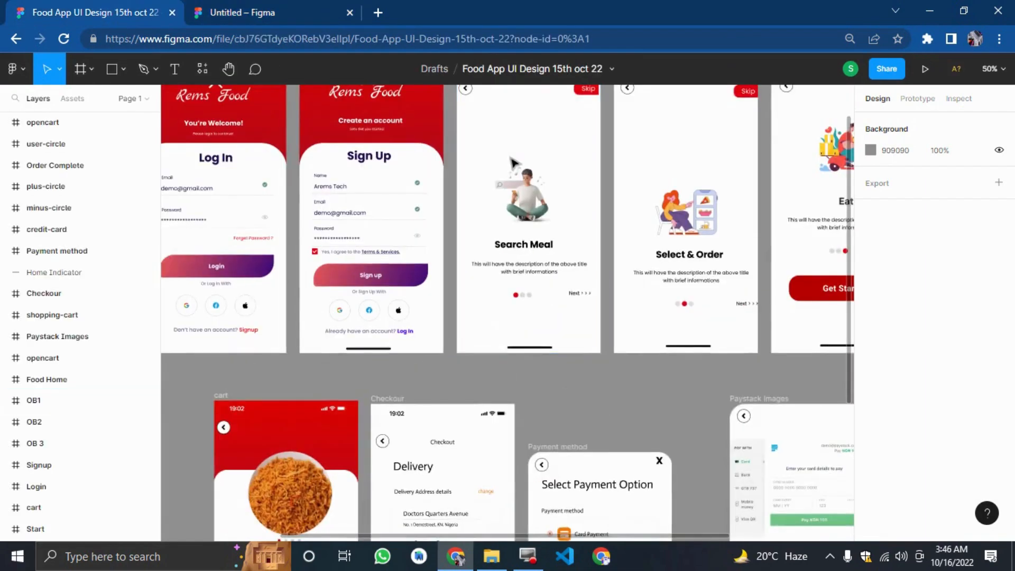
pyautogui.scroll(4, 511, 162)
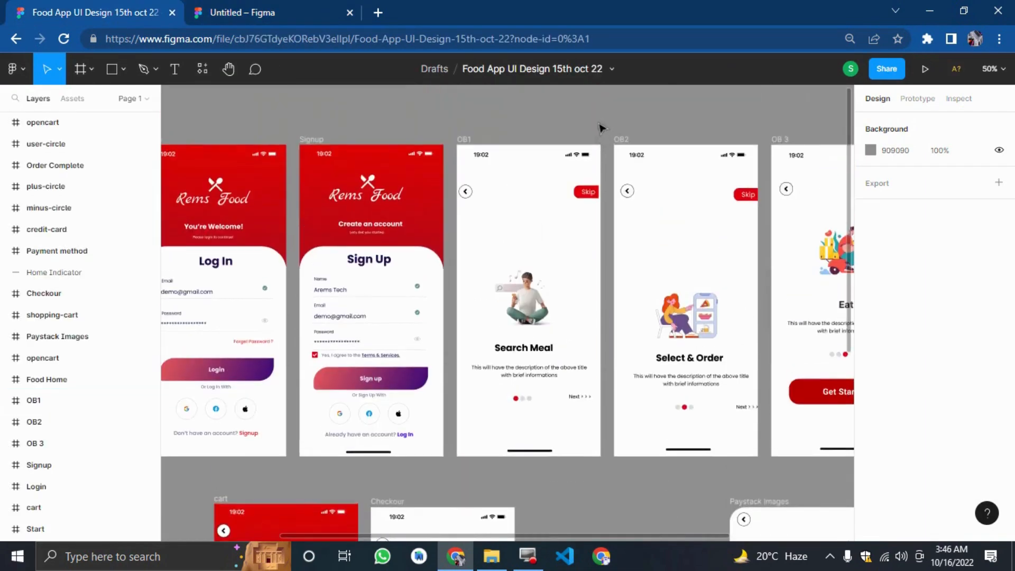
pyautogui.hotkey('ctrl', '=')
pyautogui.scroll(4, 600, 127)
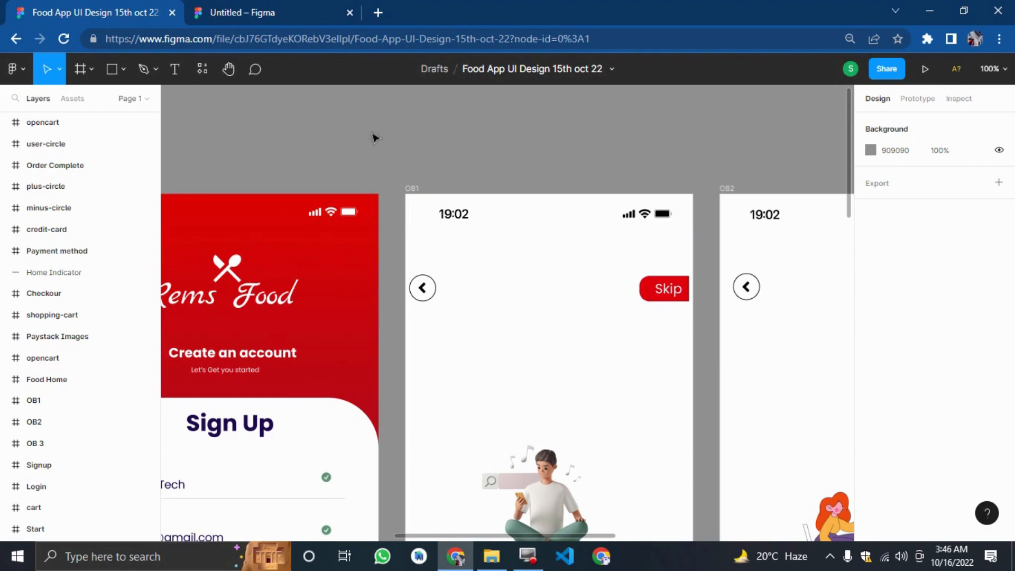
# Rename the new design file as Food delivery Youtube tutorial.
pyautogui.click(287, 7)
pyautogui.click(125, 7)
pyautogui.click(194, 8)
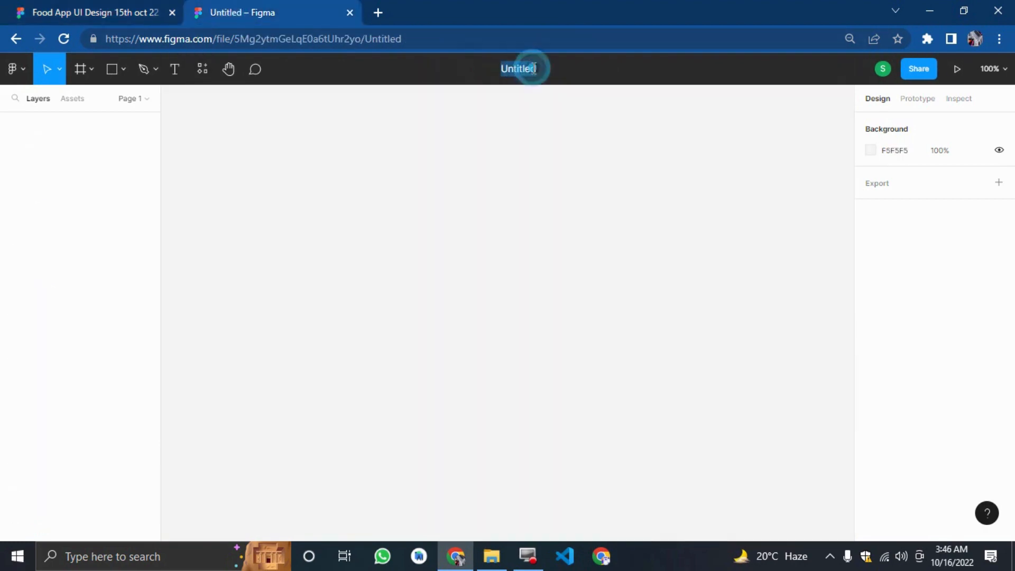
pyautogui.write('F')
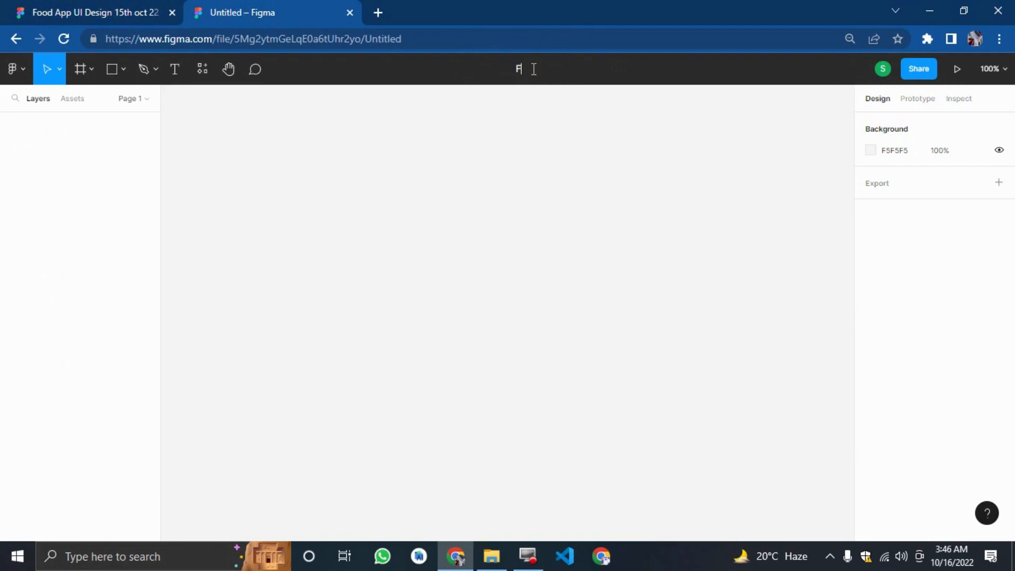
pyautogui.write('ood delivery Youtyub')
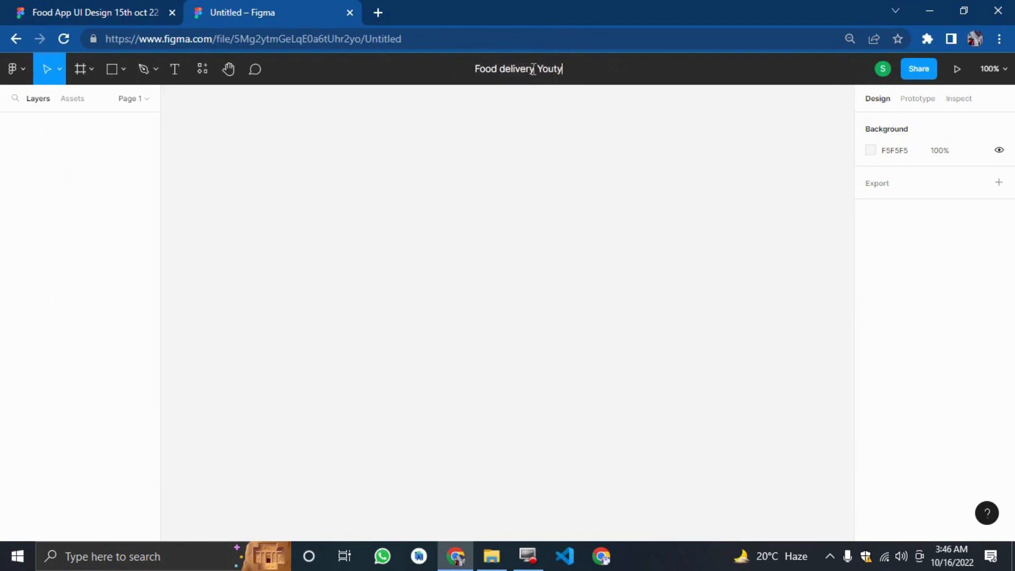
pyautogui.press('BackSpace')
pyautogui.press('BackSpace')
pyautogui.press('BackSpace')
pyautogui.press('BackSpace')
pyautogui.write('tube ')
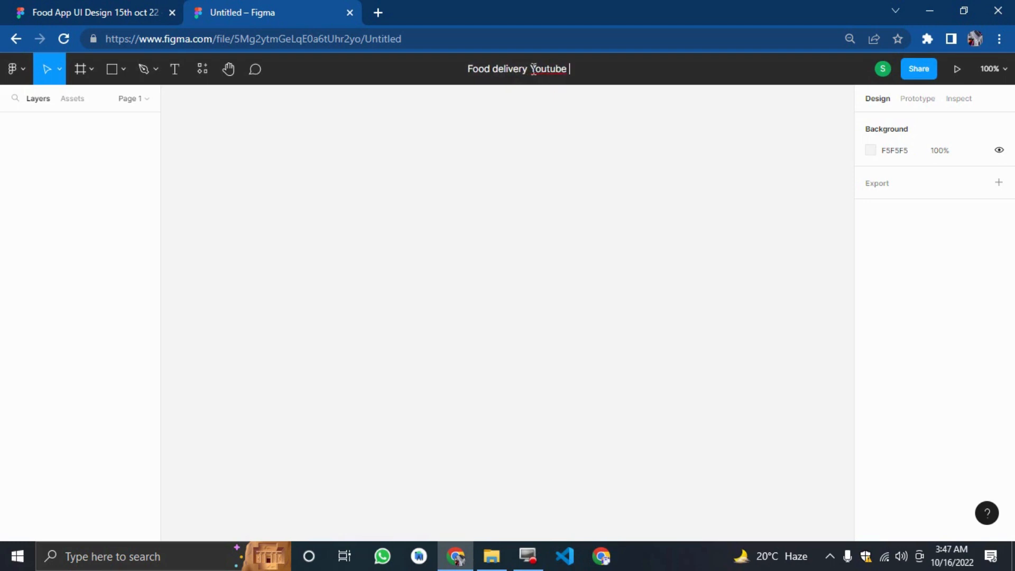
pyautogui.write('tutorial')
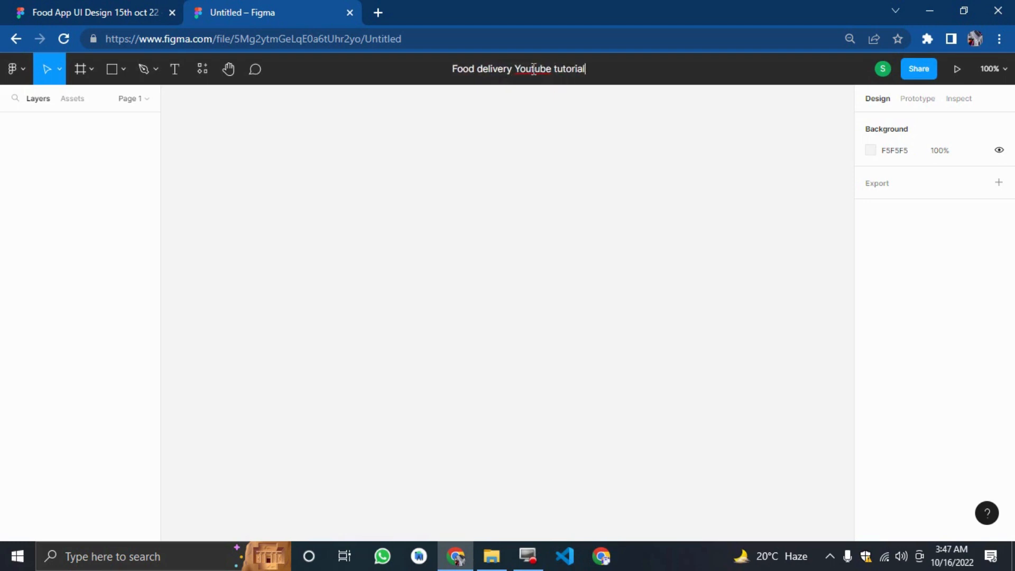
pyautogui.press('Return')
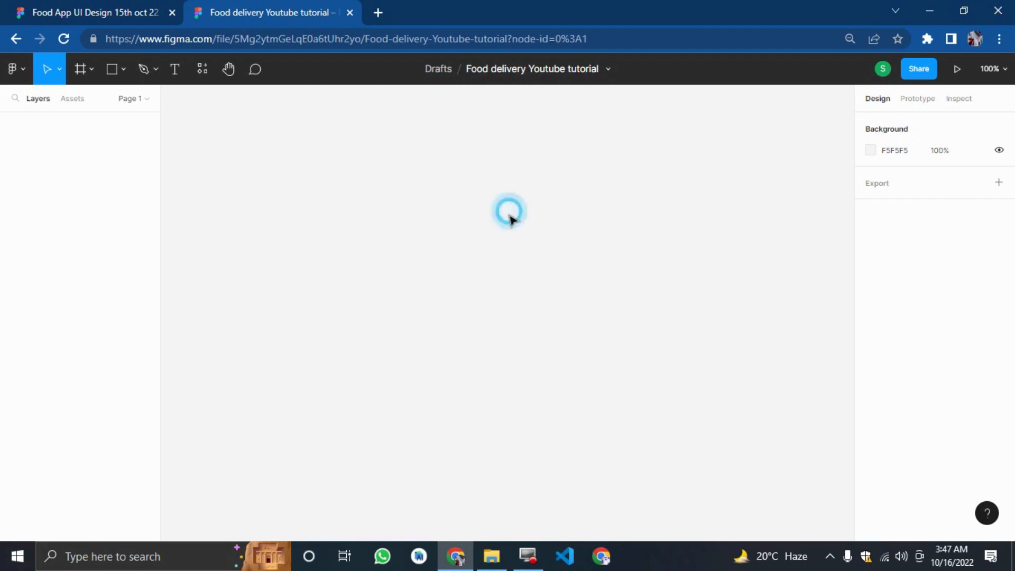
# Add an iPhone 14 Pro Max frame to the canvas and rename it Start Screen.
pyautogui.click(87, 68)
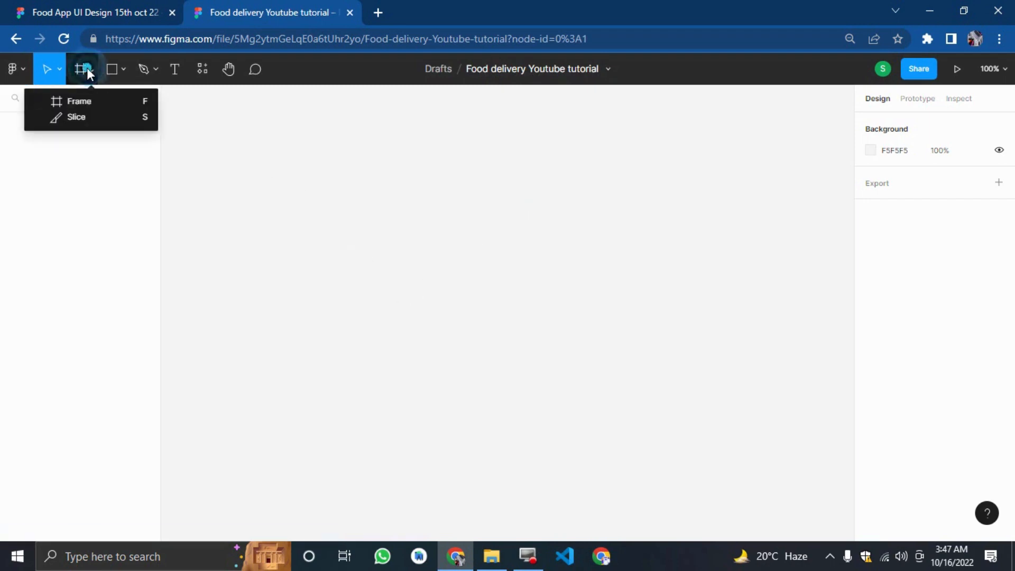
pyautogui.click(87, 100)
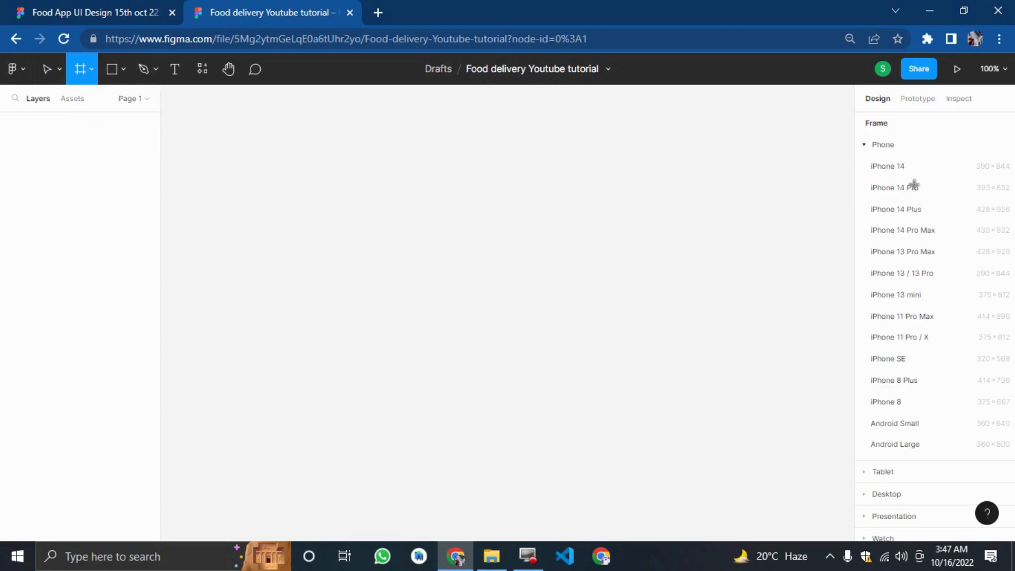
pyautogui.click(904, 230)
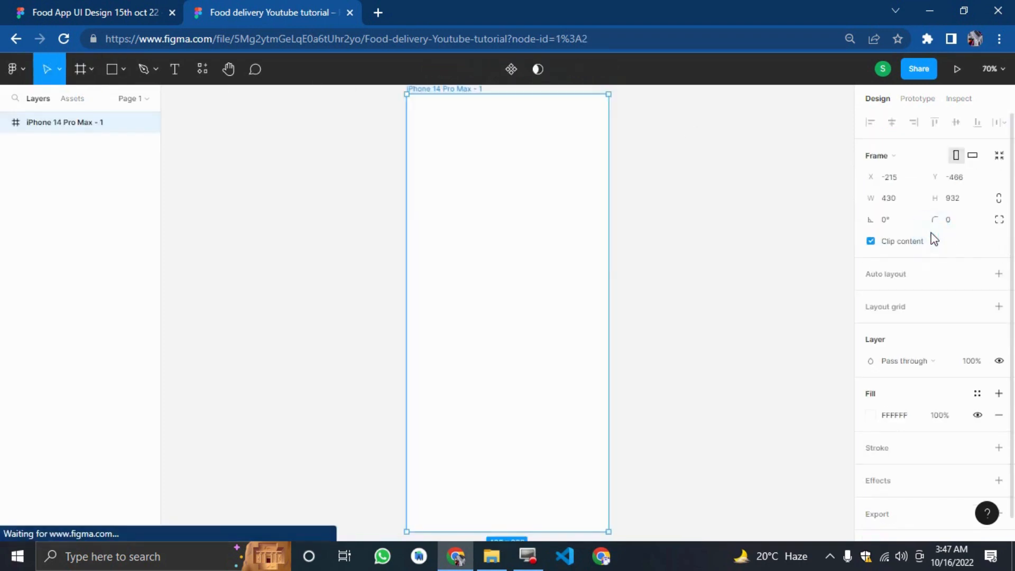
pyautogui.doubleClick(453, 89)
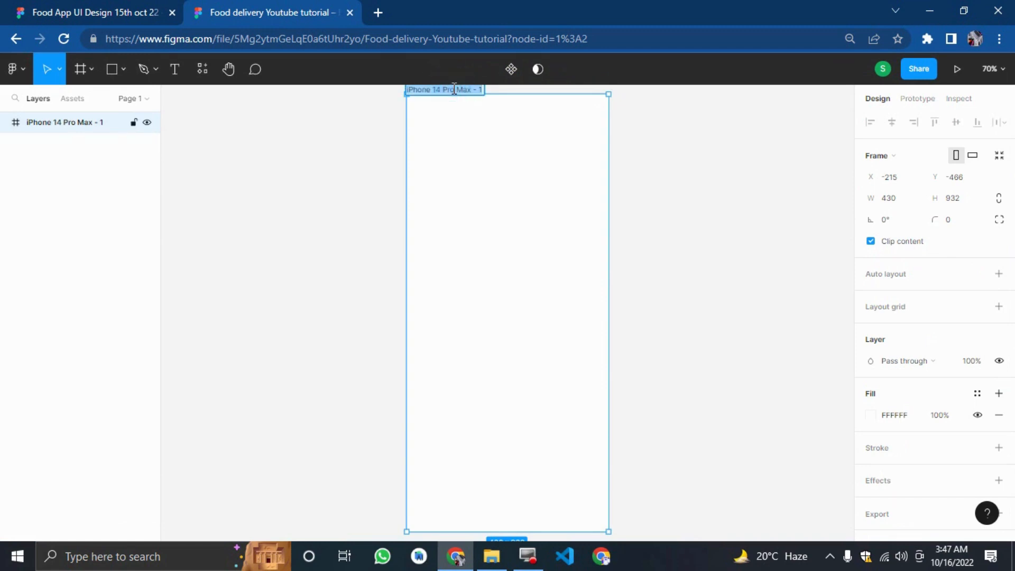
pyautogui.write('Start Screen')
pyautogui.press('Return')
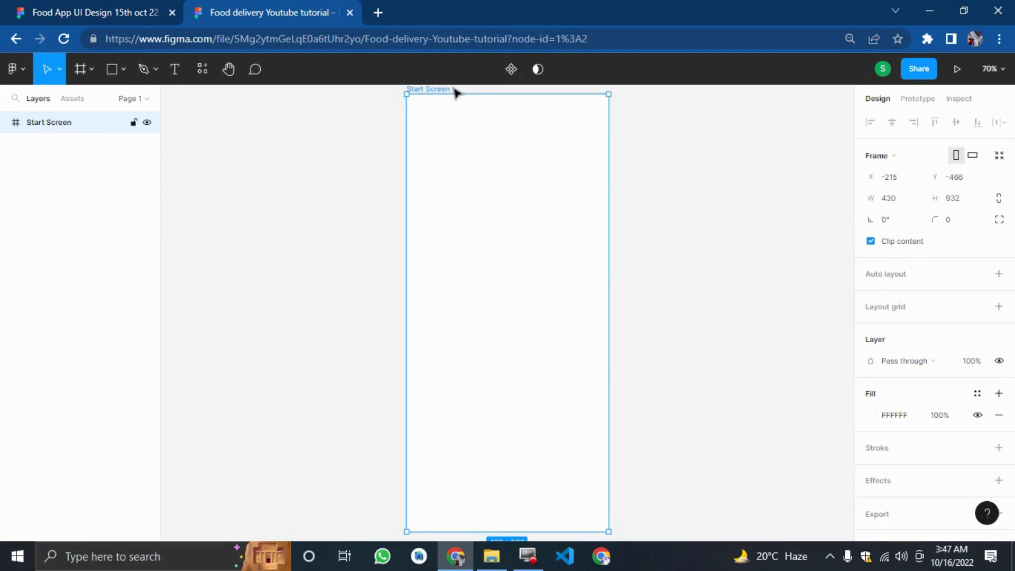
# Switch to the original design file and inspect the Start screen and its status bar.
pyautogui.click(350, 146)
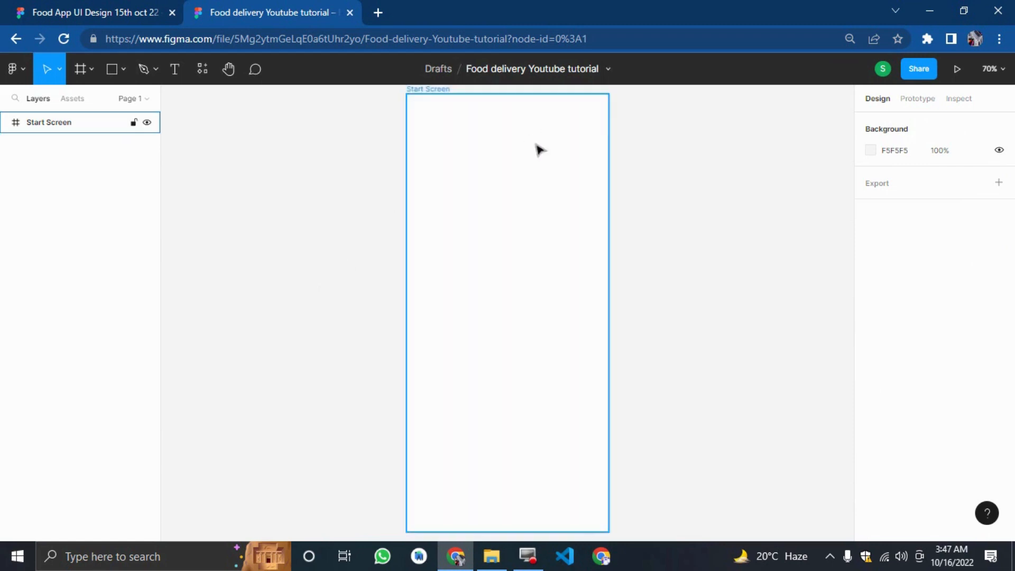
pyautogui.click(154, 9)
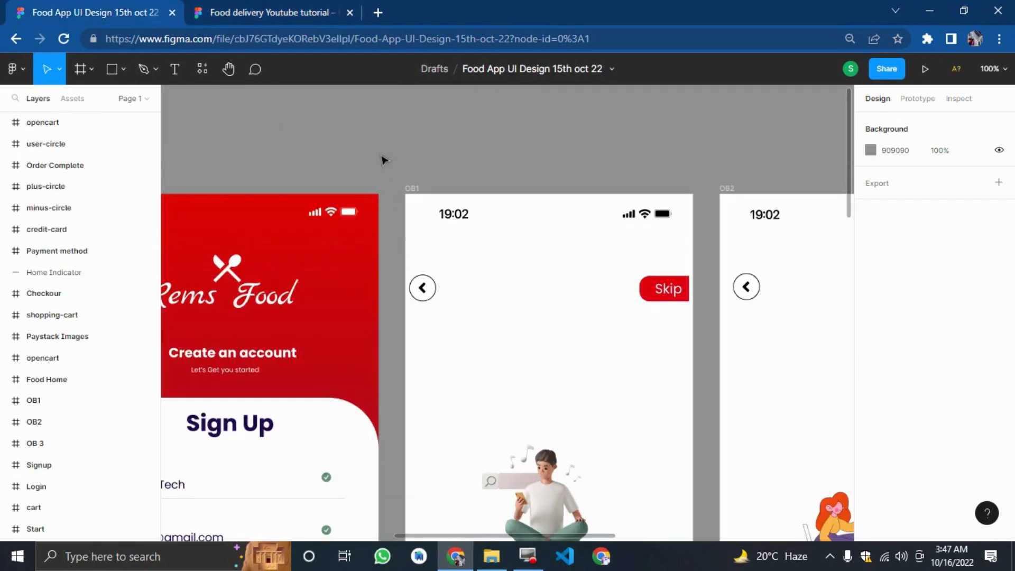
pyautogui.press('-')
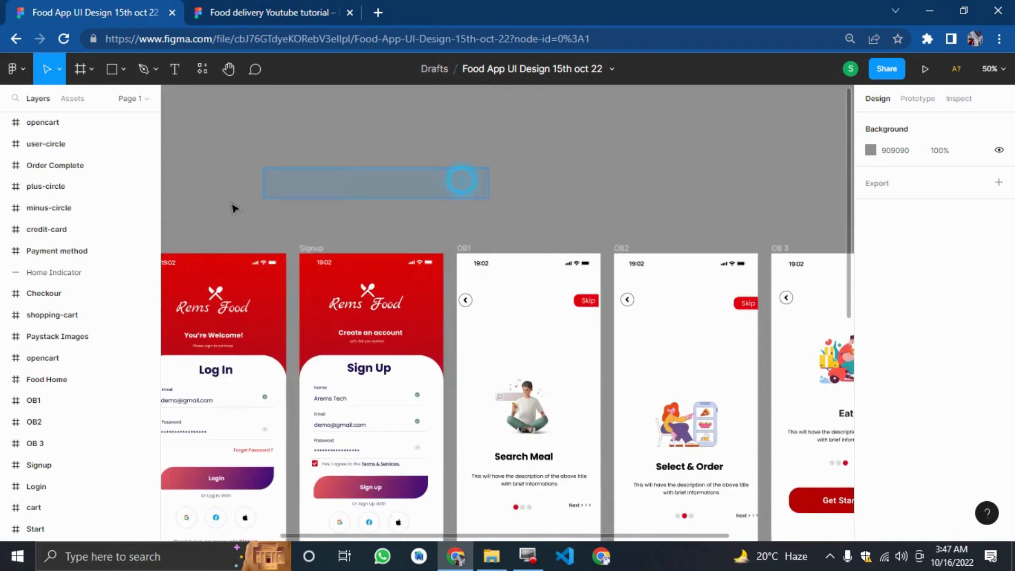
pyautogui.moveTo(232, 204); pyautogui.dragTo(80, 212)
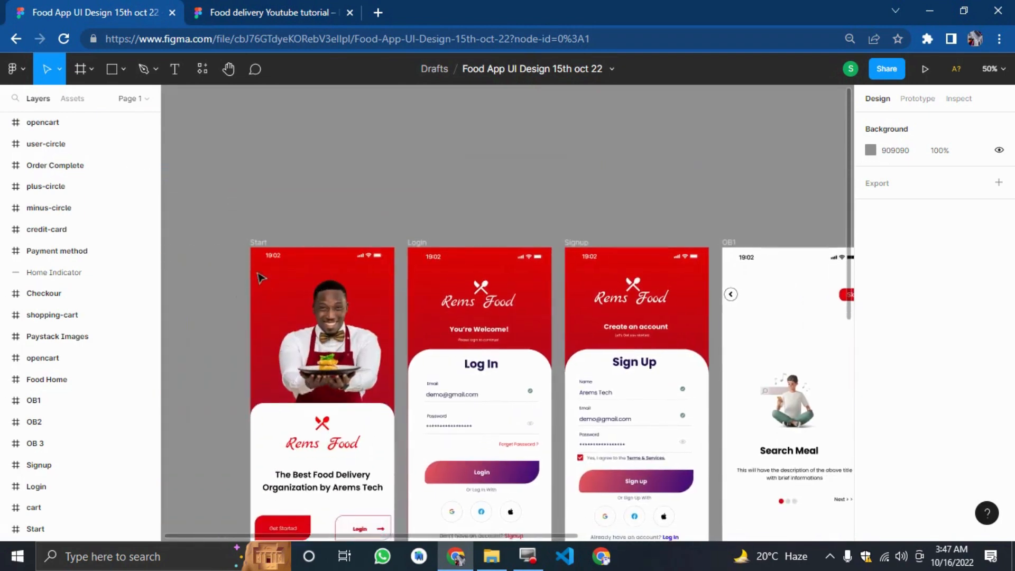
pyautogui.scroll(-3, 259, 277)
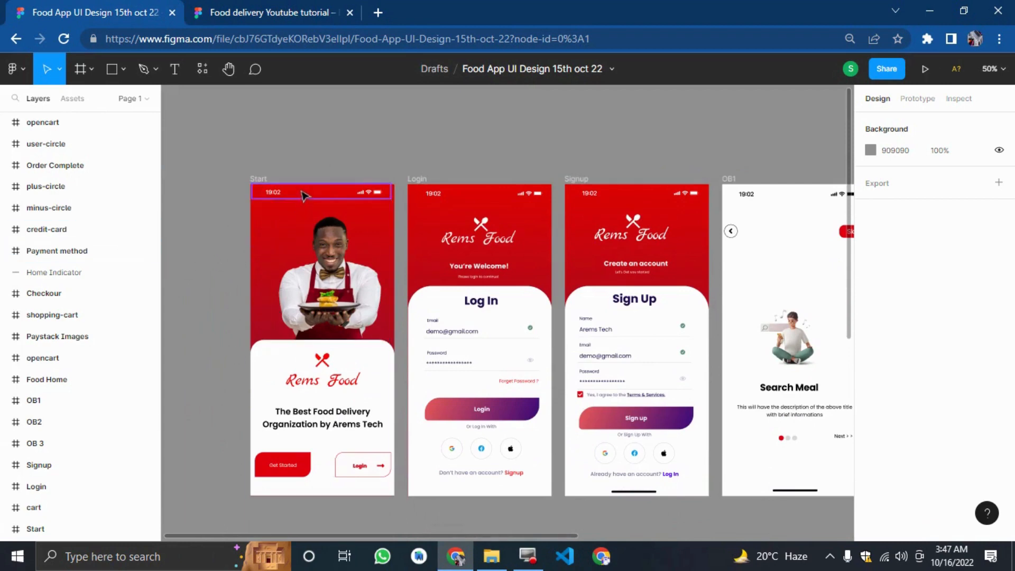
pyautogui.click(335, 199)
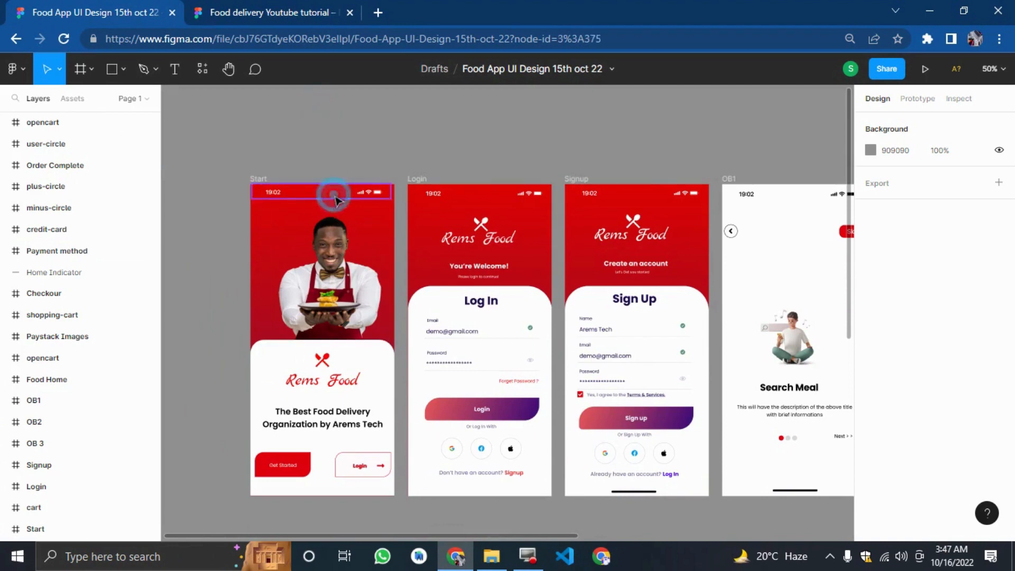
pyautogui.click(338, 147)
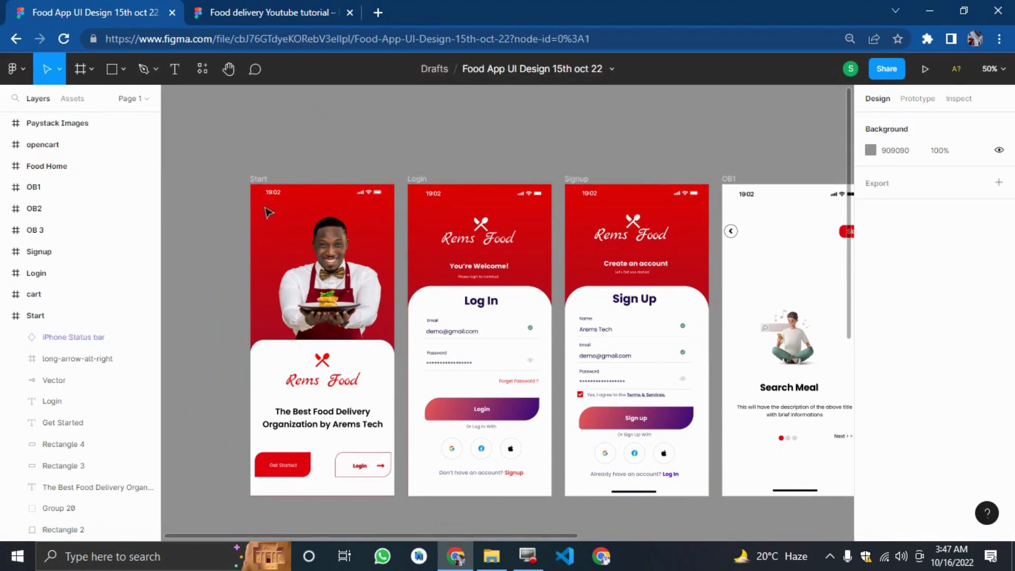
pyautogui.click(248, 11)
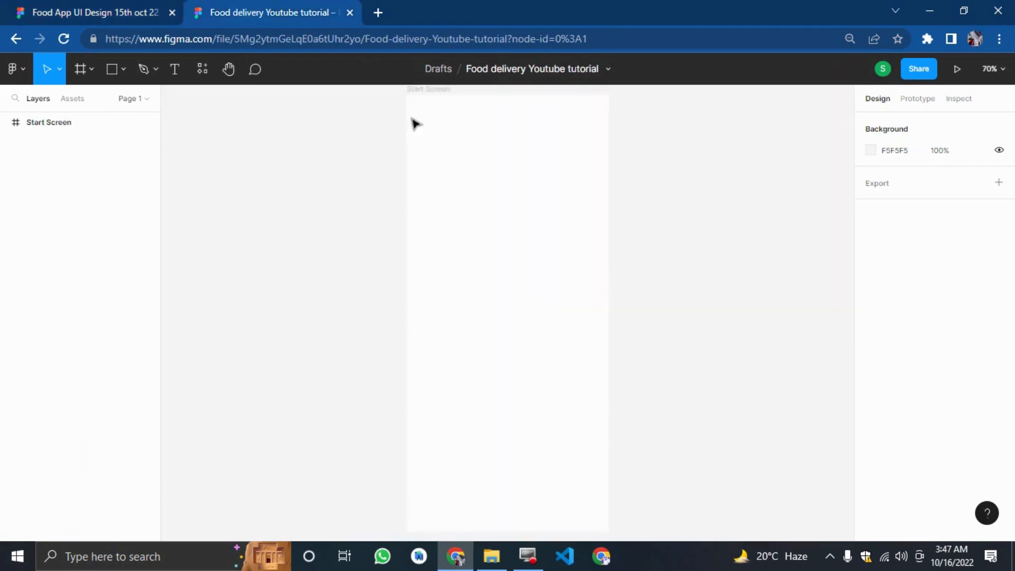
# Change the Start Screen frame's fill to a linear gradient with a red FF0000 first stop.
pyautogui.click(421, 93)
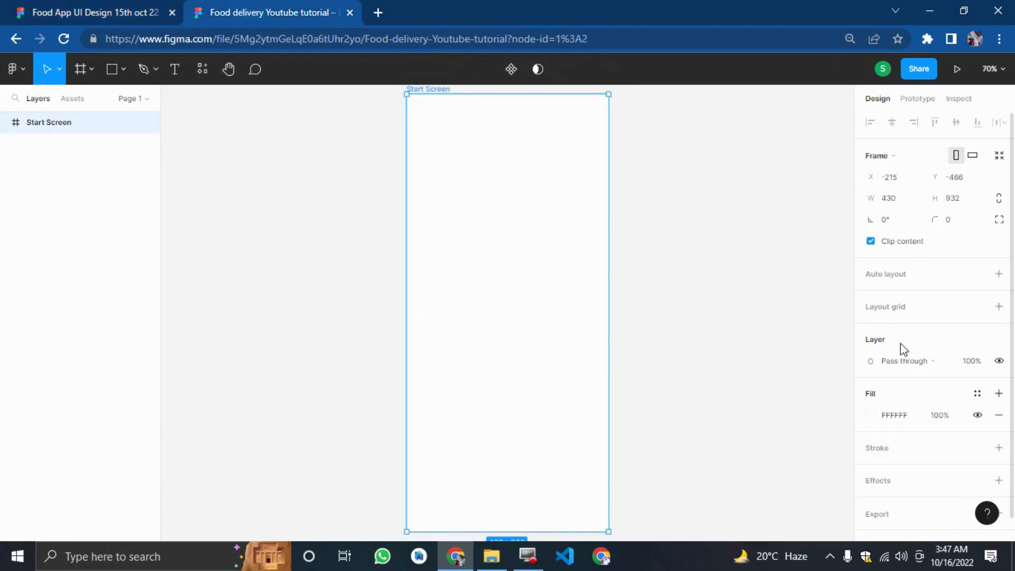
pyautogui.click(870, 415)
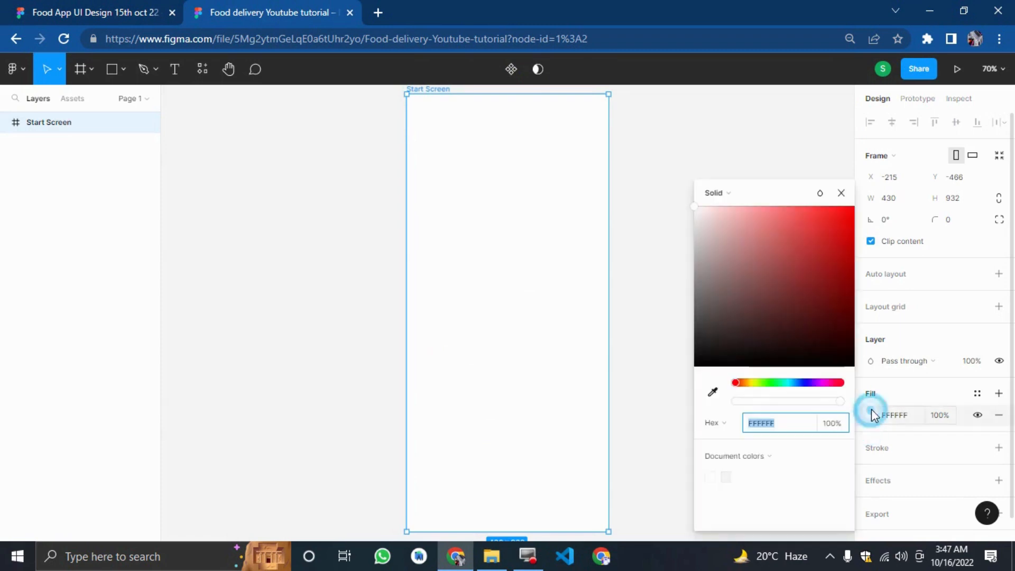
pyautogui.click(722, 194)
pyautogui.click(724, 208)
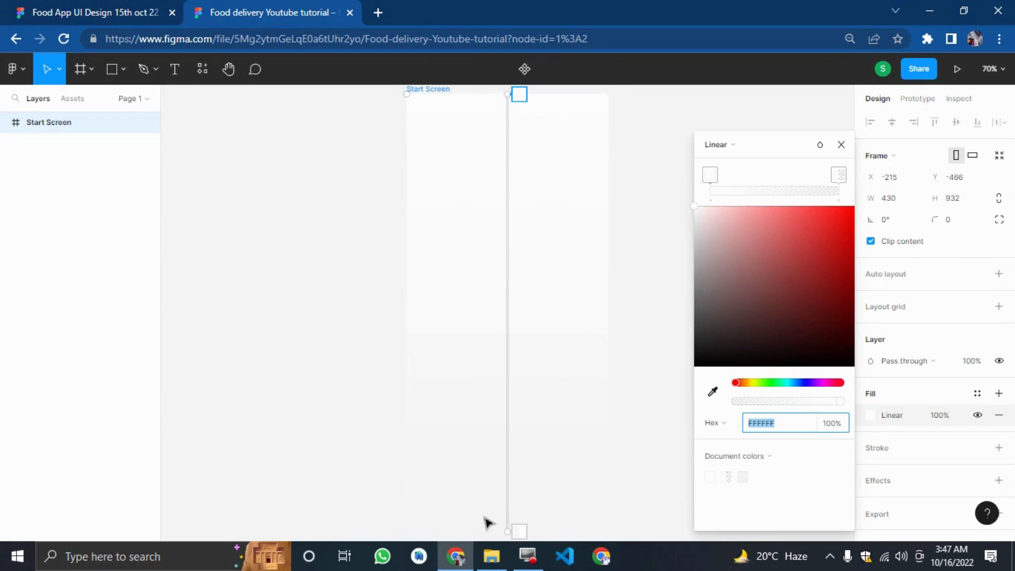
pyautogui.click(710, 175)
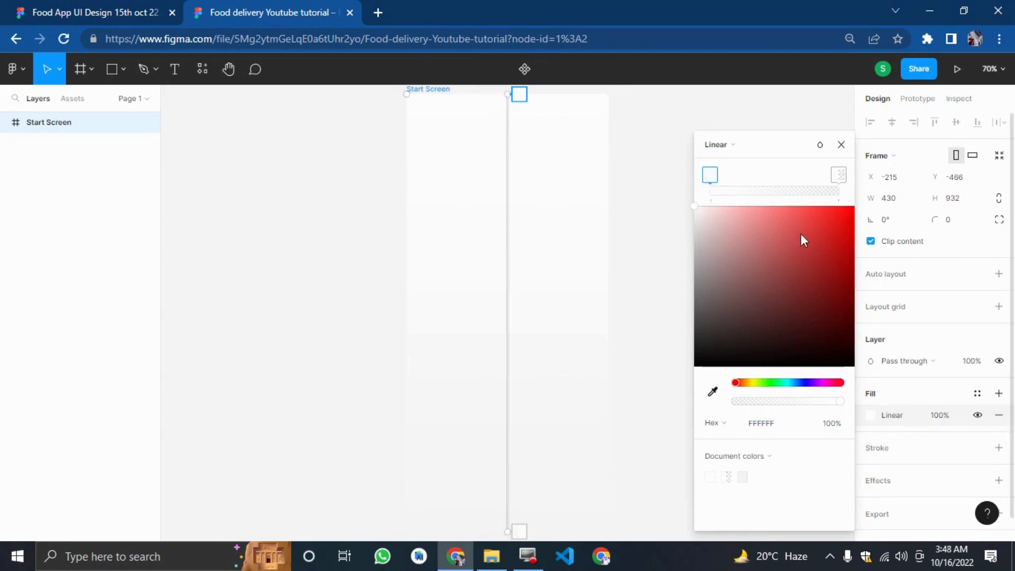
pyautogui.moveTo(833, 260); pyautogui.dragTo(861, 202)
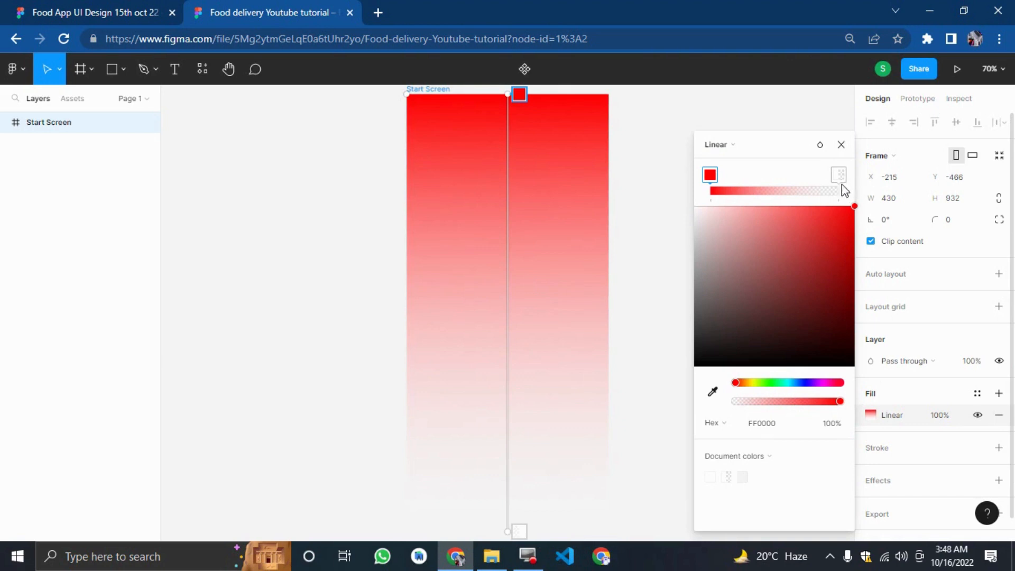
pyautogui.click(838, 146)
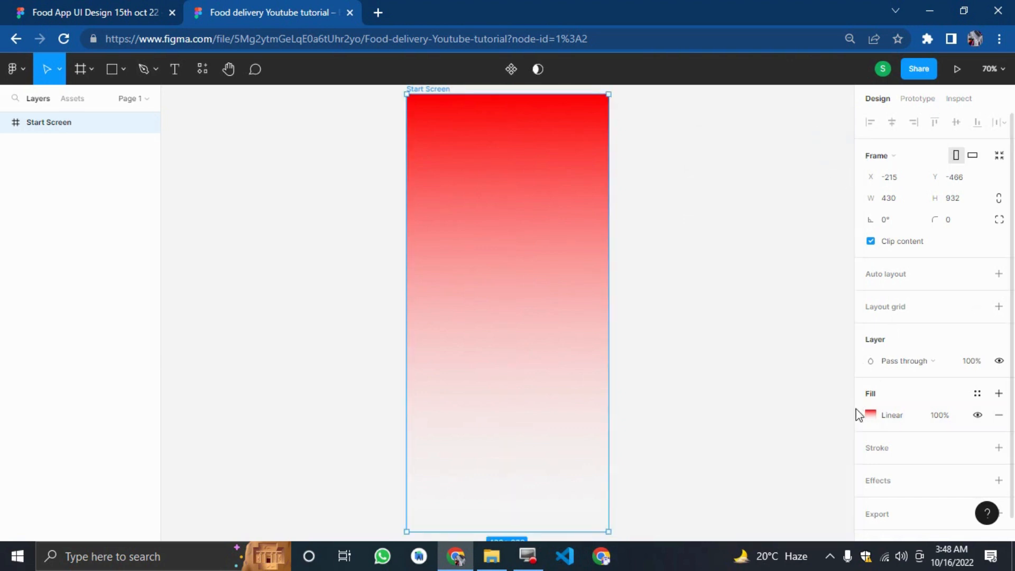
pyautogui.click(854, 414)
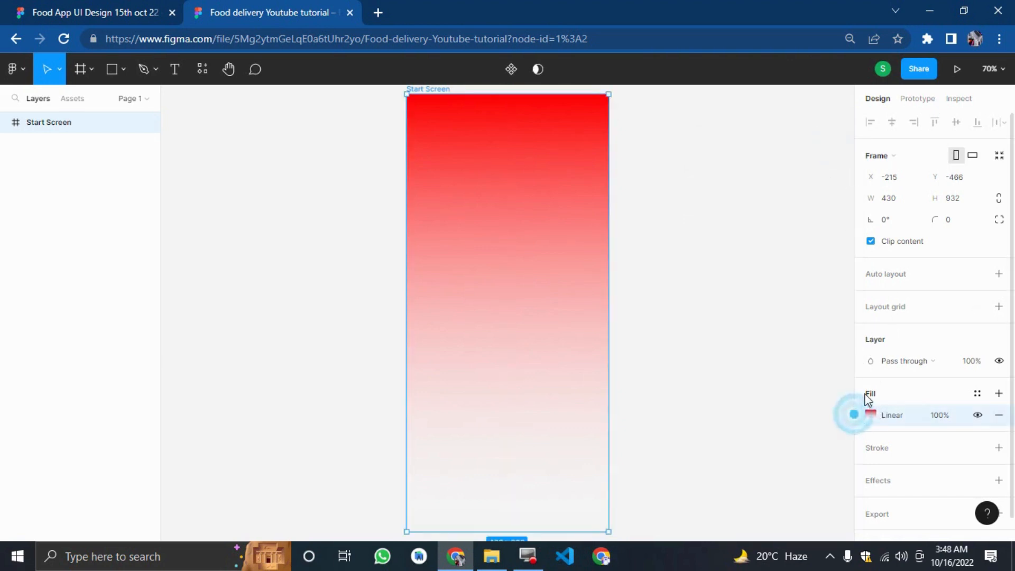
# Set the gradient's second stop to dark blue 05033F at 80% opacity.
pyautogui.scroll(1, 814, 507)
pyautogui.click(871, 415)
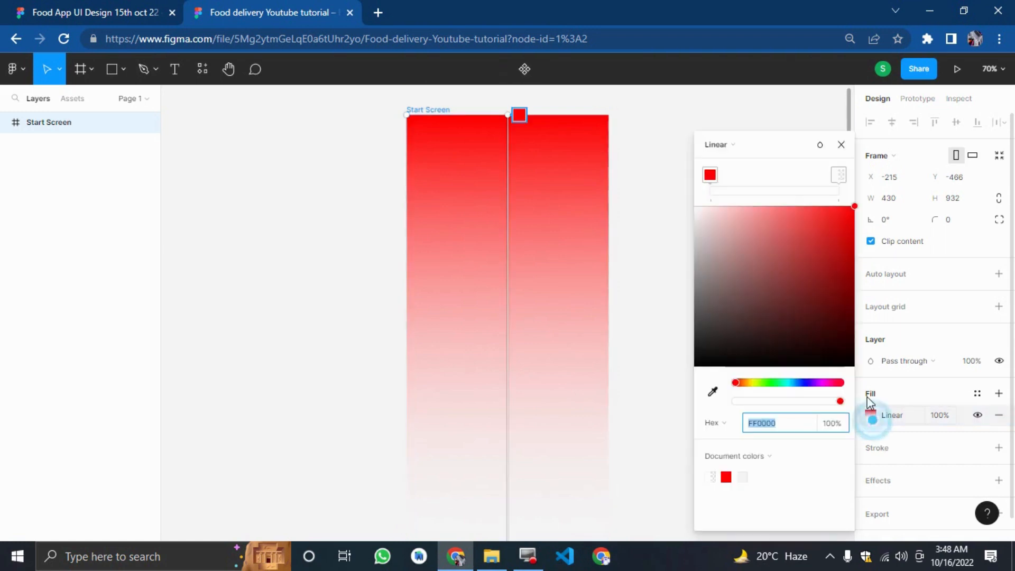
pyautogui.click(838, 177)
pyautogui.click(806, 382)
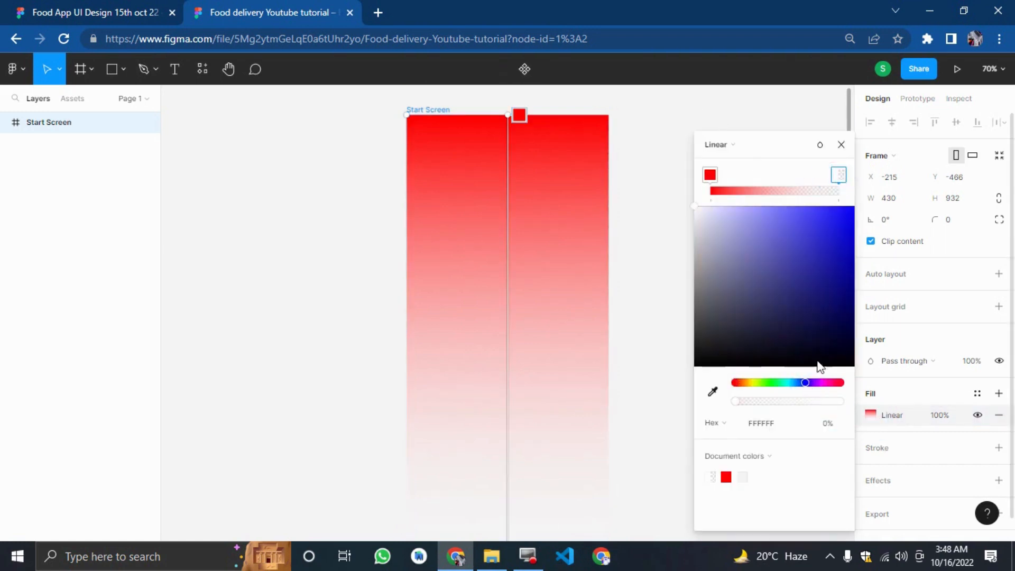
pyautogui.moveTo(819, 365); pyautogui.dragTo(846, 331)
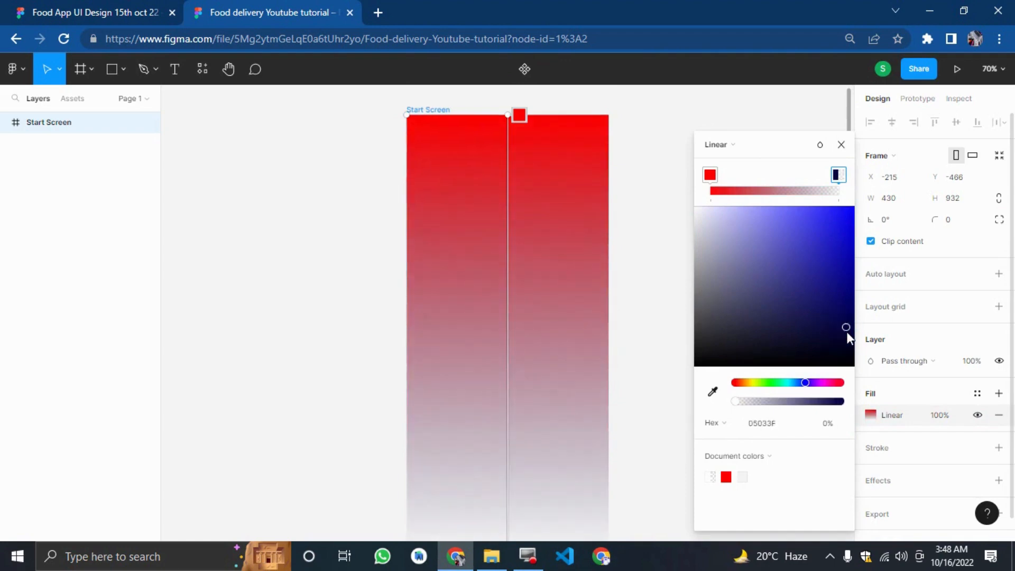
pyautogui.click(810, 402)
pyautogui.moveTo(812, 402)
pyautogui.mouseDown()
pyautogui.moveTo(828, 406)
pyautogui.moveTo(820, 416)
pyautogui.mouseUp()
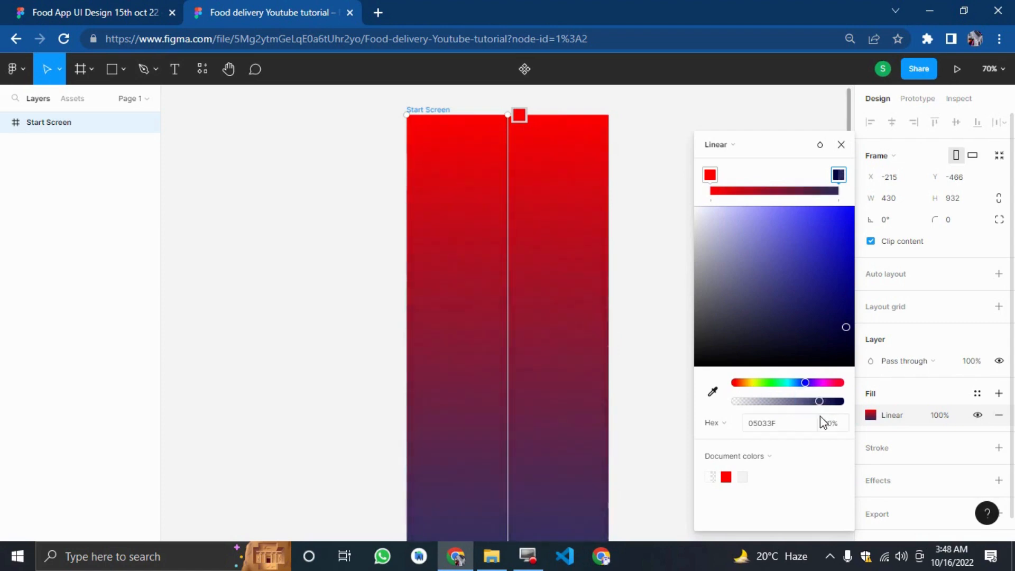
pyautogui.scroll(-1, 546, 412)
pyautogui.scroll(3, 546, 412)
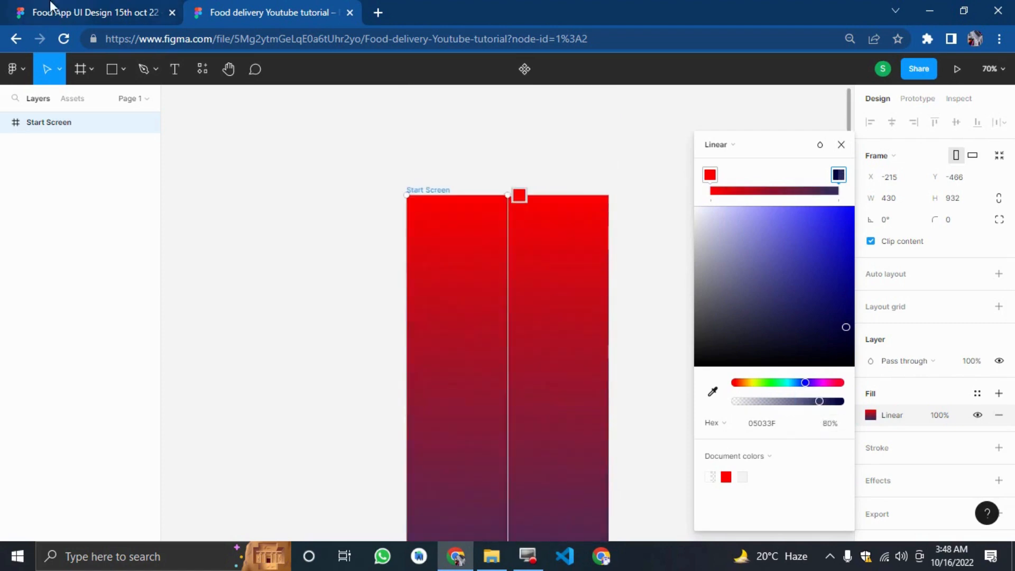
pyautogui.click(48, 10)
pyautogui.click(233, 10)
pyautogui.click(841, 145)
pyautogui.click(761, 157)
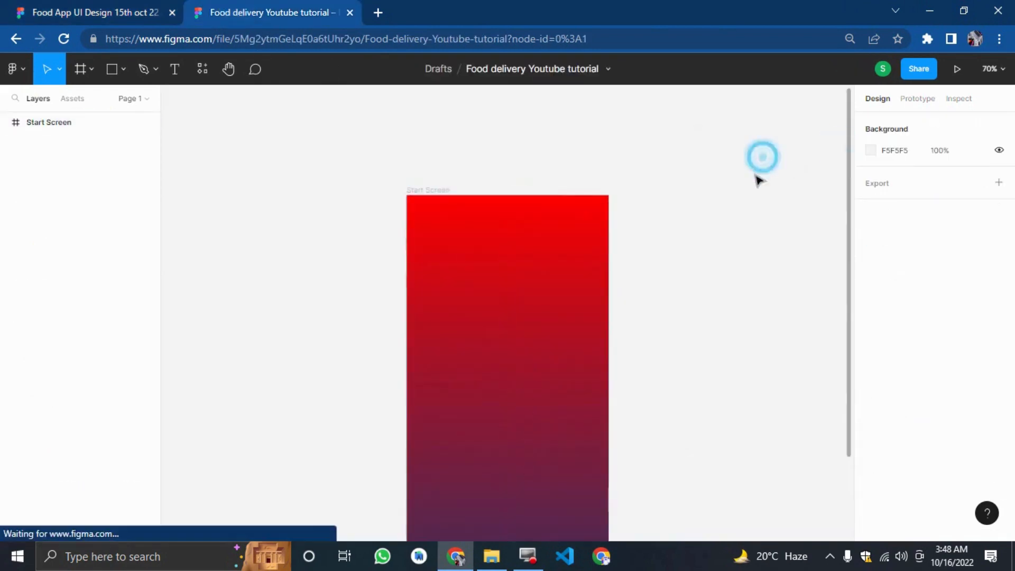
# Copy the iPhone Status bar from the original Start screen and paste it into the Start Screen frame.
pyautogui.scroll(-2, 755, 185)
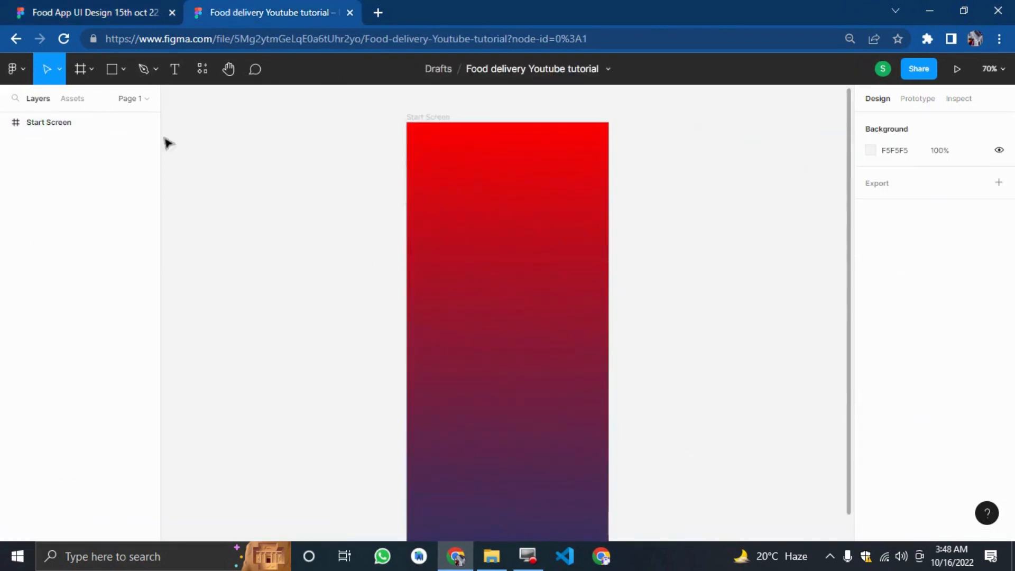
pyautogui.click(123, 15)
pyautogui.click(309, 192)
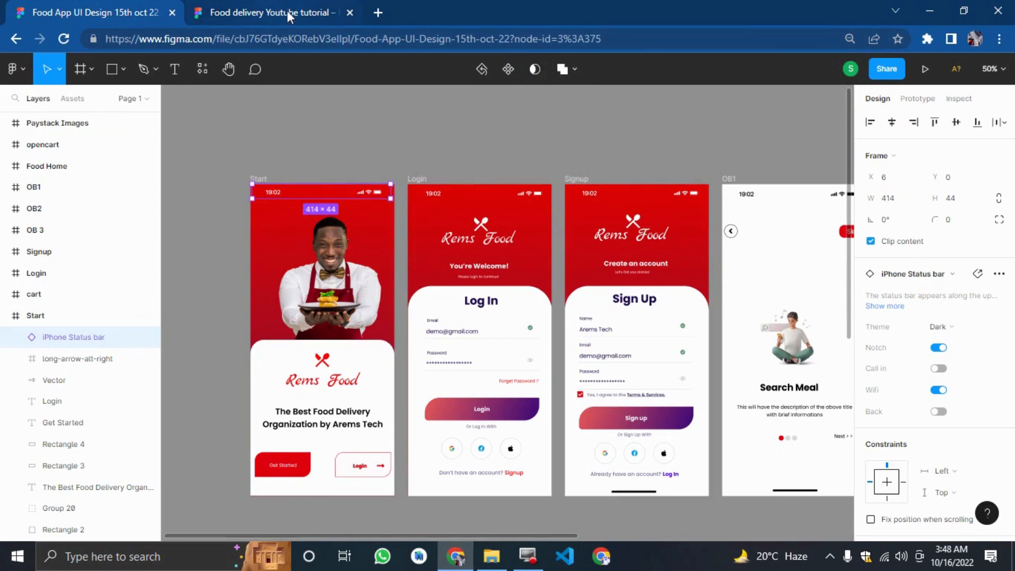
pyautogui.click(316, 9)
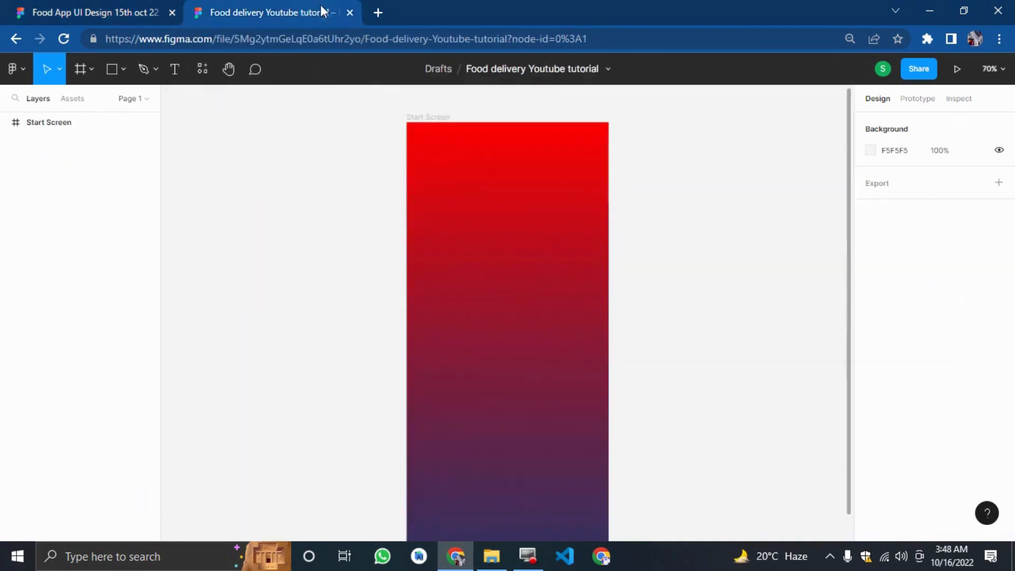
pyautogui.click(331, 138)
pyautogui.hotkey('ctrl', 'v')
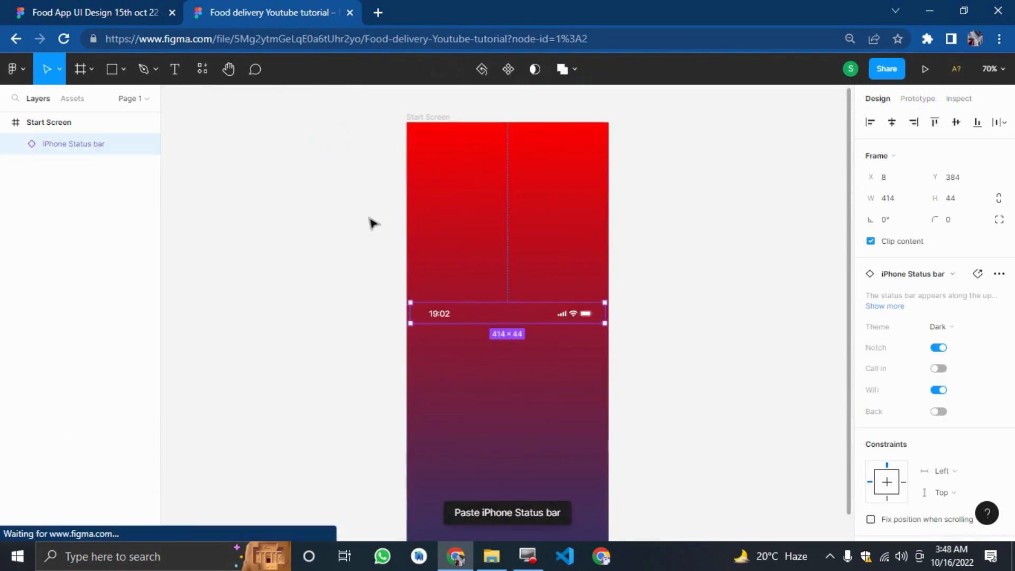
# Move the pasted status bar to the top edge of the Start Screen frame and nudge it into place.
pyautogui.moveTo(506, 312); pyautogui.dragTo(512, 137)
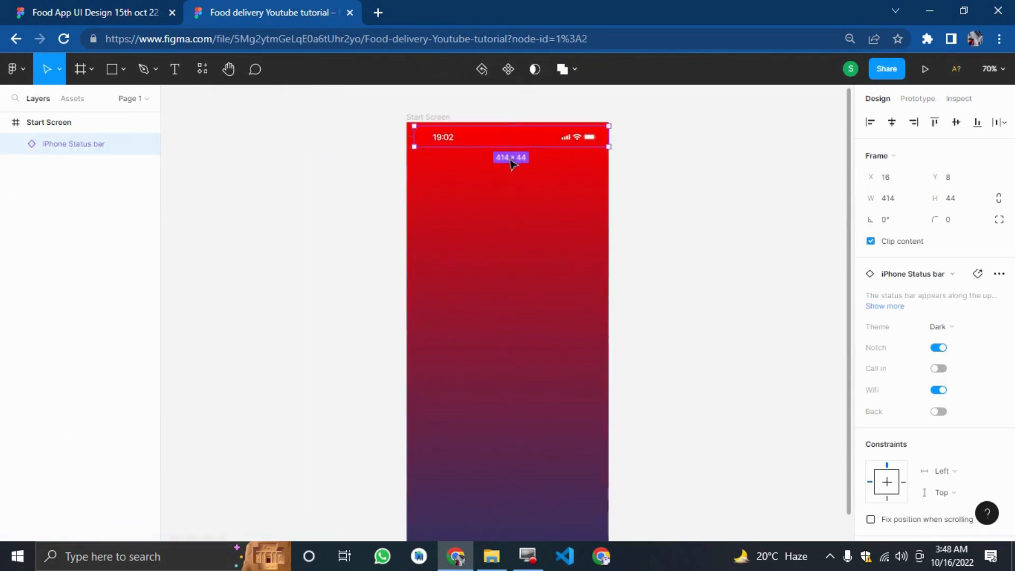
pyautogui.press('Left')
pyautogui.press('Left')
pyautogui.press('Left')
pyautogui.press('Left')
pyautogui.press('Left')
pyautogui.press('Up')
pyautogui.press('Up')
pyautogui.rightClick(184, 199)
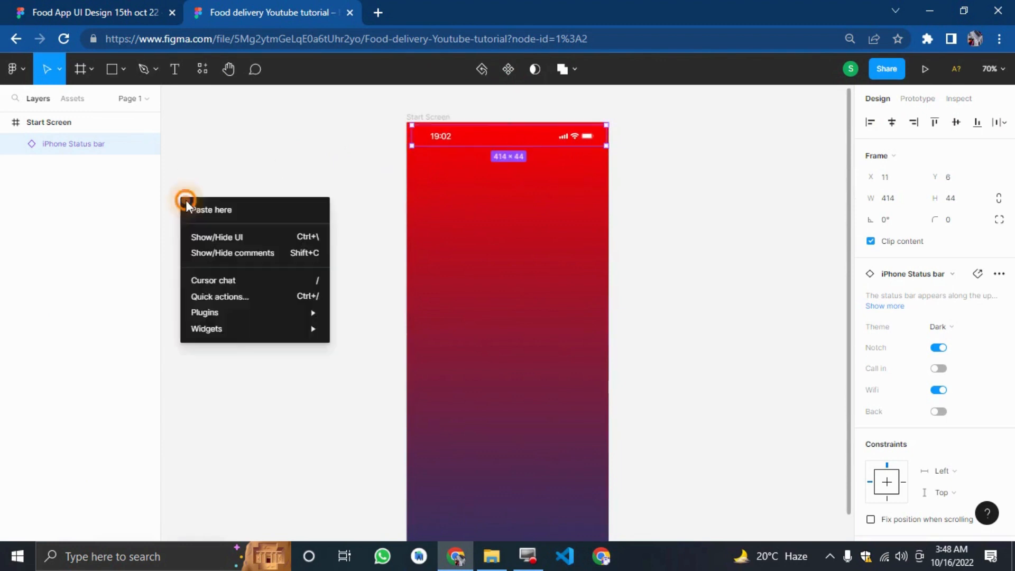
pyautogui.moveTo(243, 313)
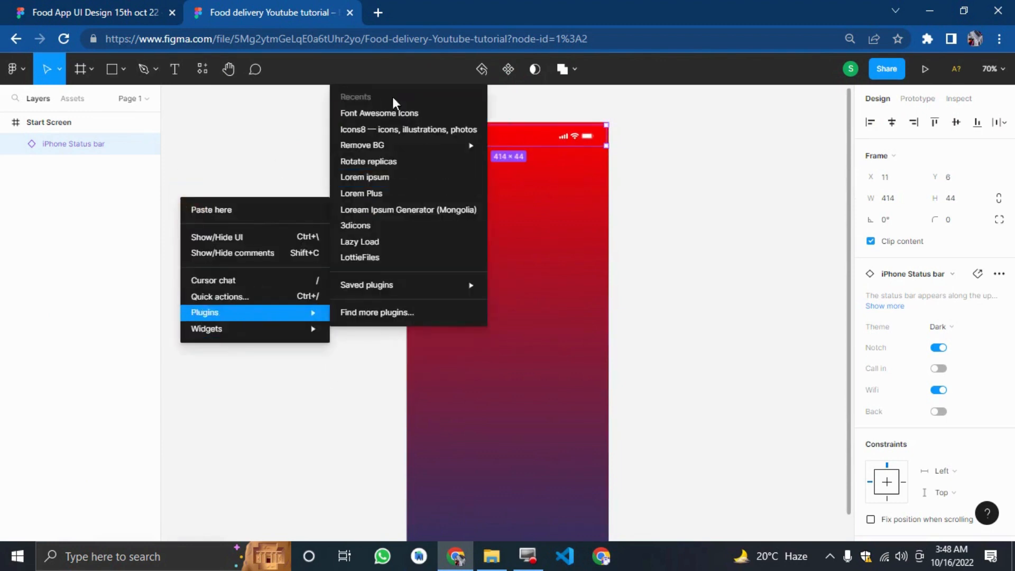
pyautogui.click(390, 113)
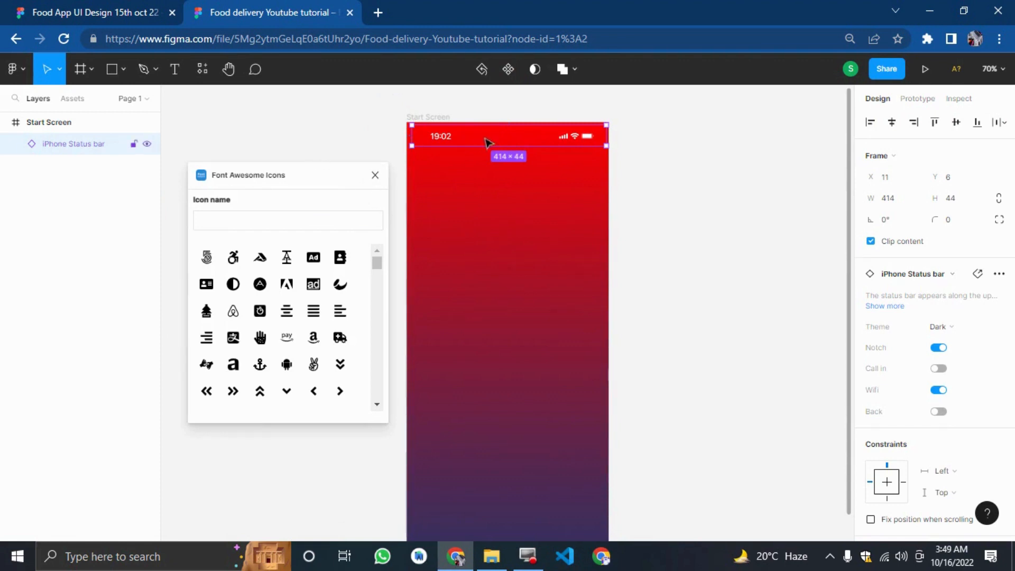
pyautogui.click(375, 175)
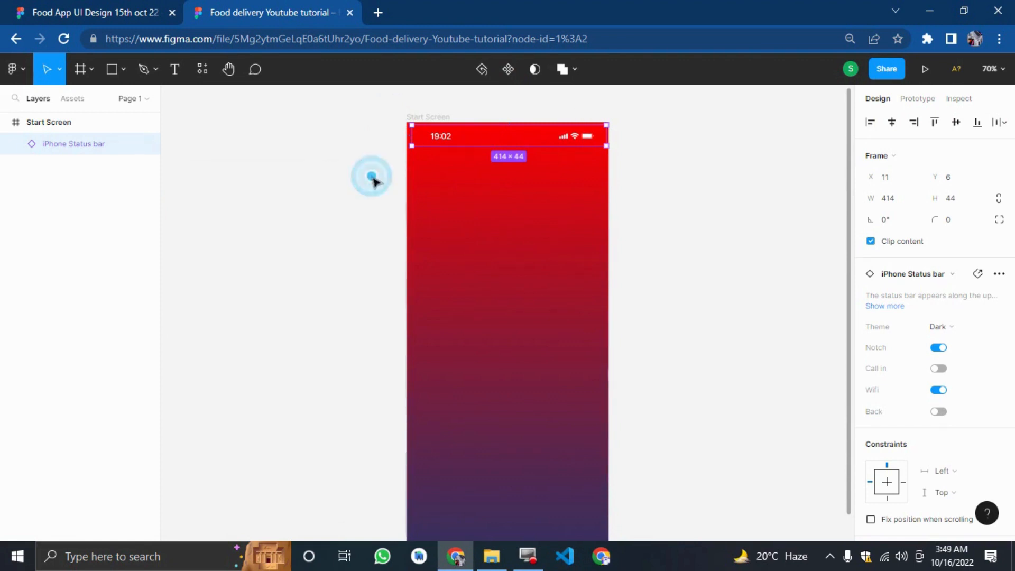
# Compare the new Start Screen with the original Start screen design in the other file.
pyautogui.click(371, 178)
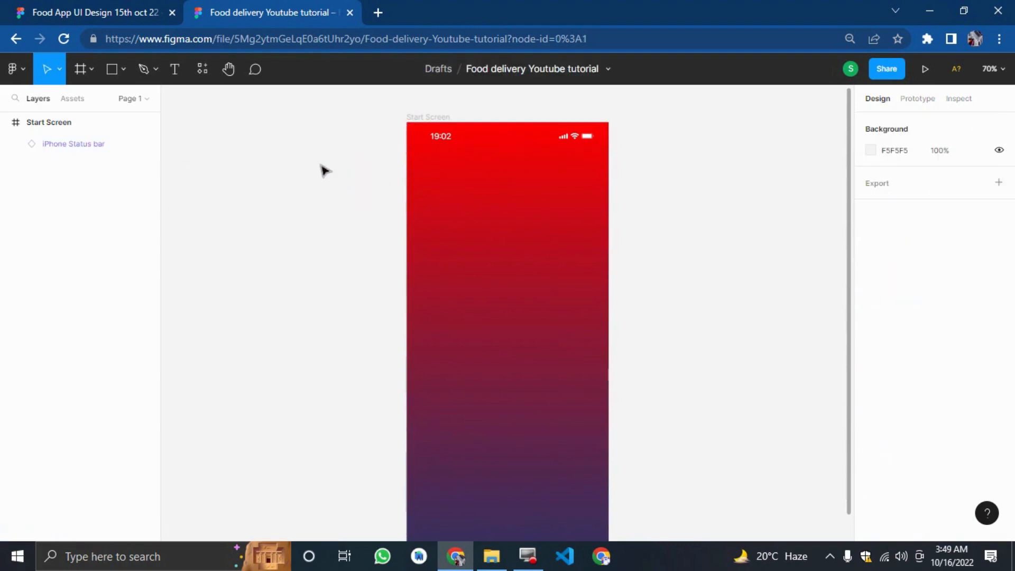
pyautogui.click(112, 8)
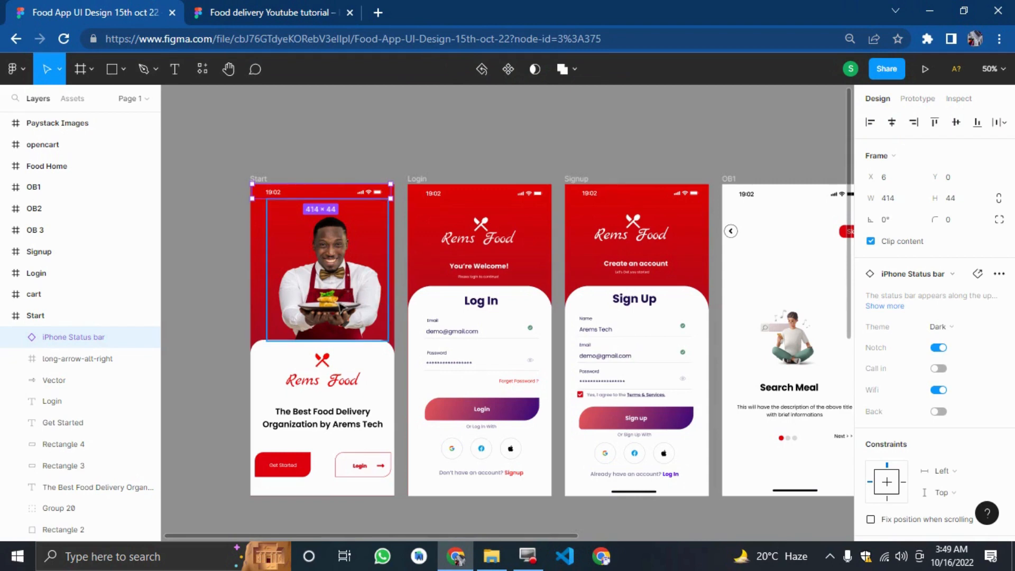
pyautogui.click(225, 159)
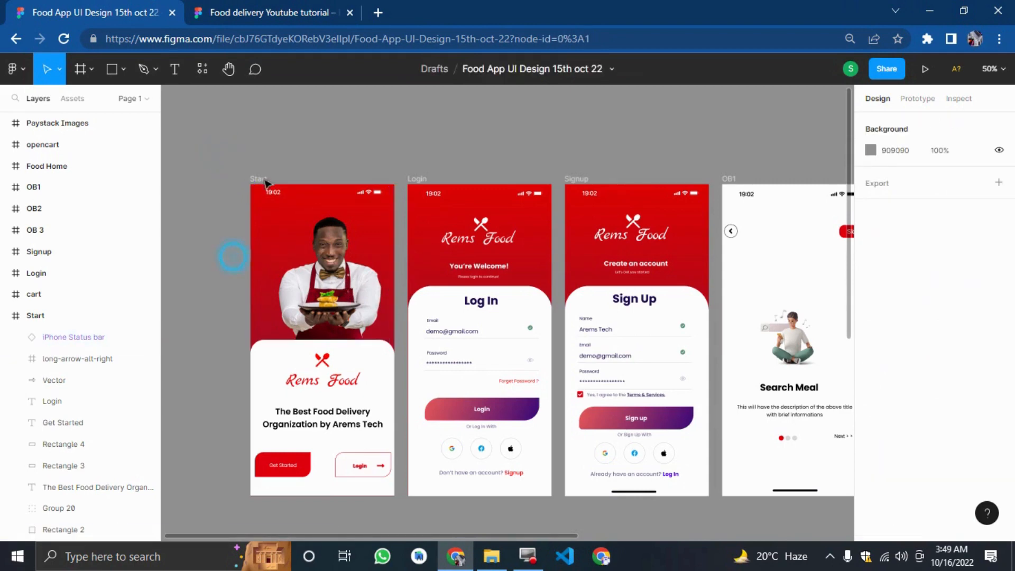
pyautogui.click(379, 13)
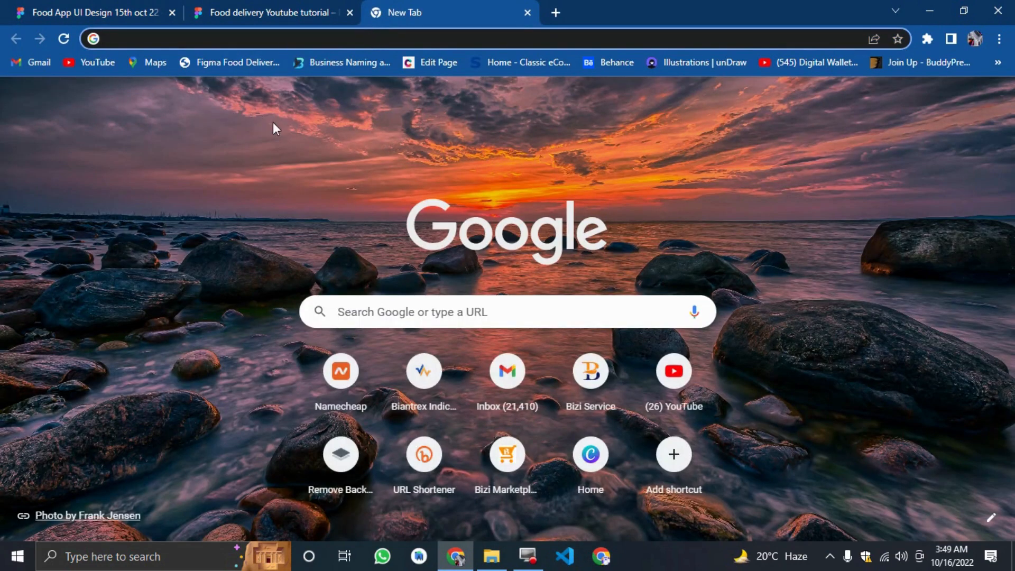
pyautogui.click(126, 12)
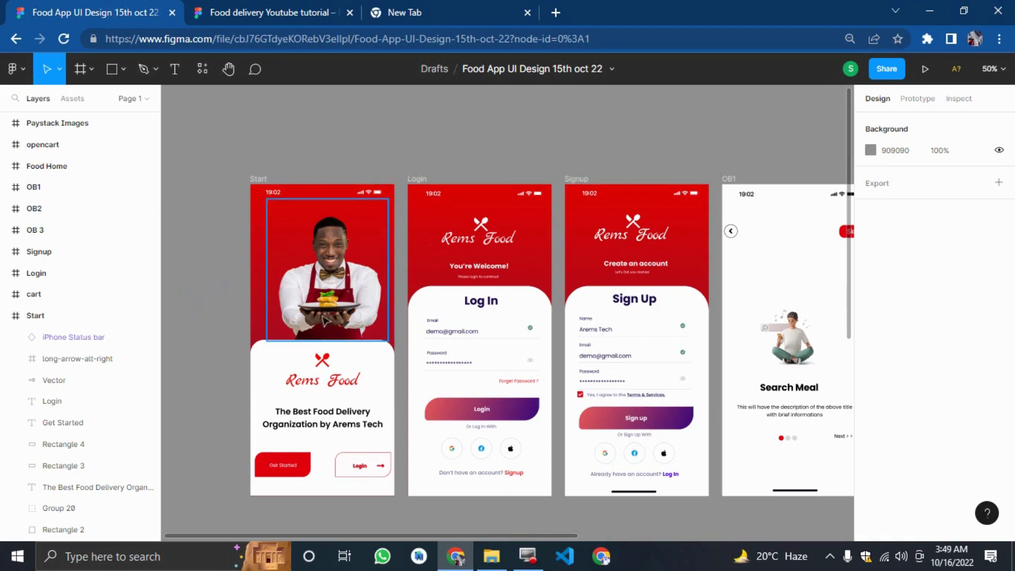
pyautogui.click(275, 11)
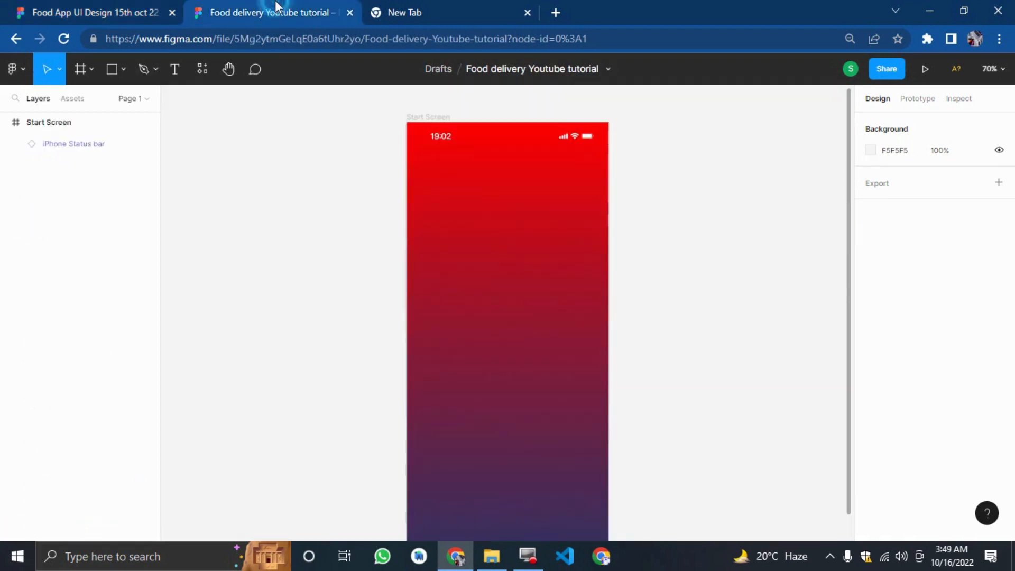
# Draw a rectangle about 295 × 379 below the status bar in the Start Screen frame.
pyautogui.click(112, 70)
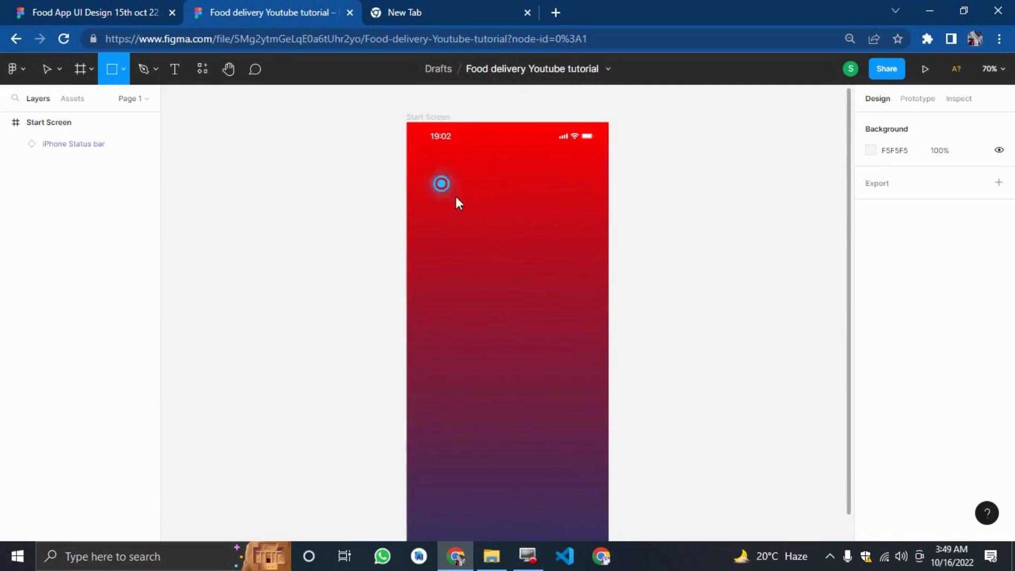
pyautogui.moveTo(436, 179); pyautogui.dragTo(578, 363)
pyautogui.click(870, 414)
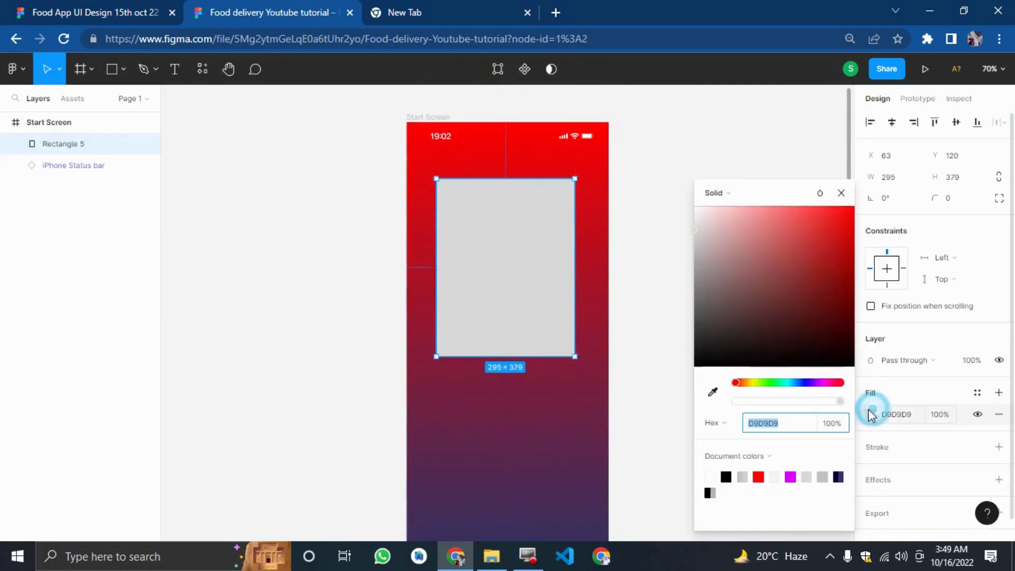
# Fill the rectangle with the chef image from the AREMS TECH › 4 › resources folder.
pyautogui.click(728, 190)
pyautogui.click(728, 277)
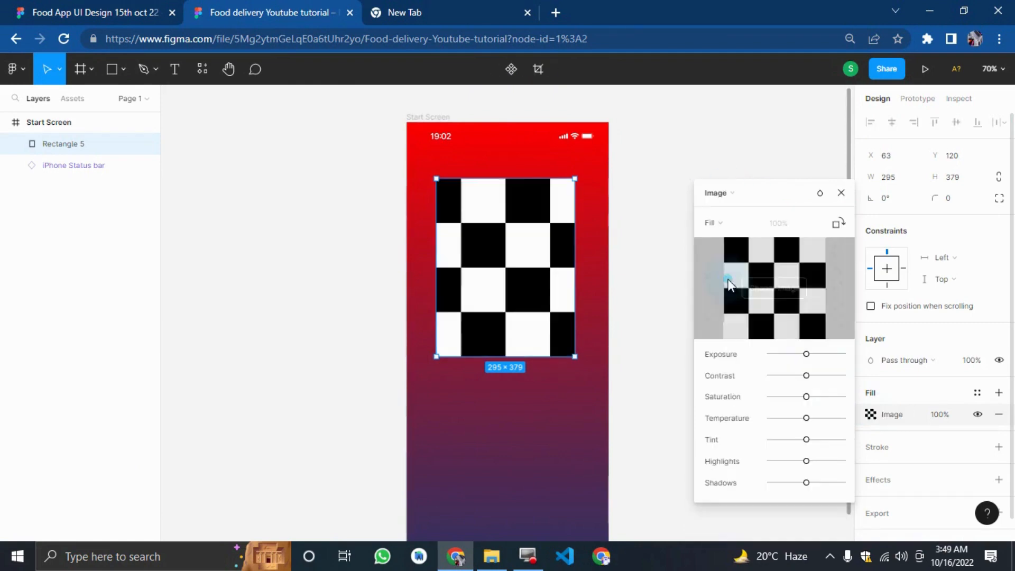
pyautogui.click(754, 286)
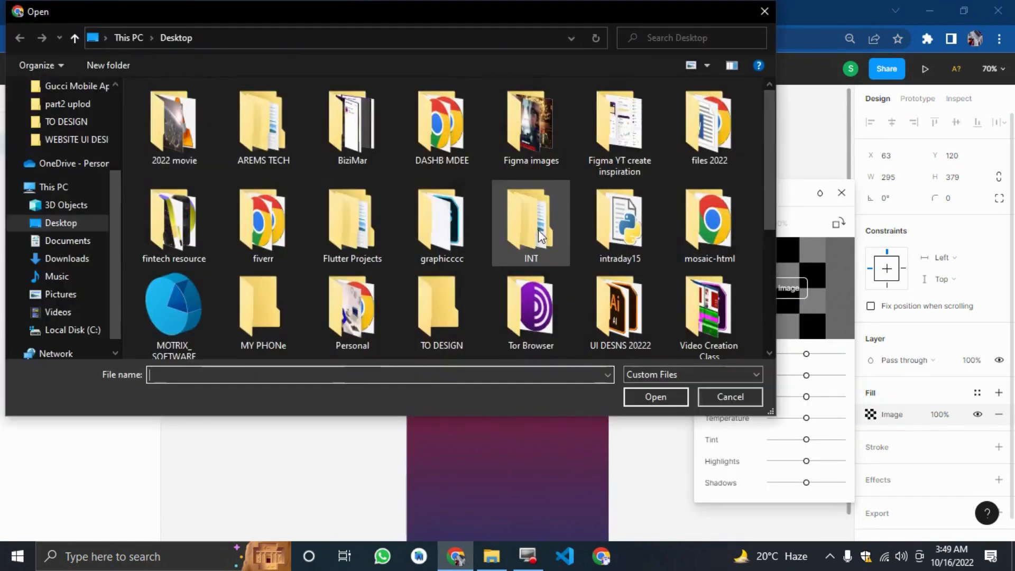
pyautogui.scroll(2, 80, 154)
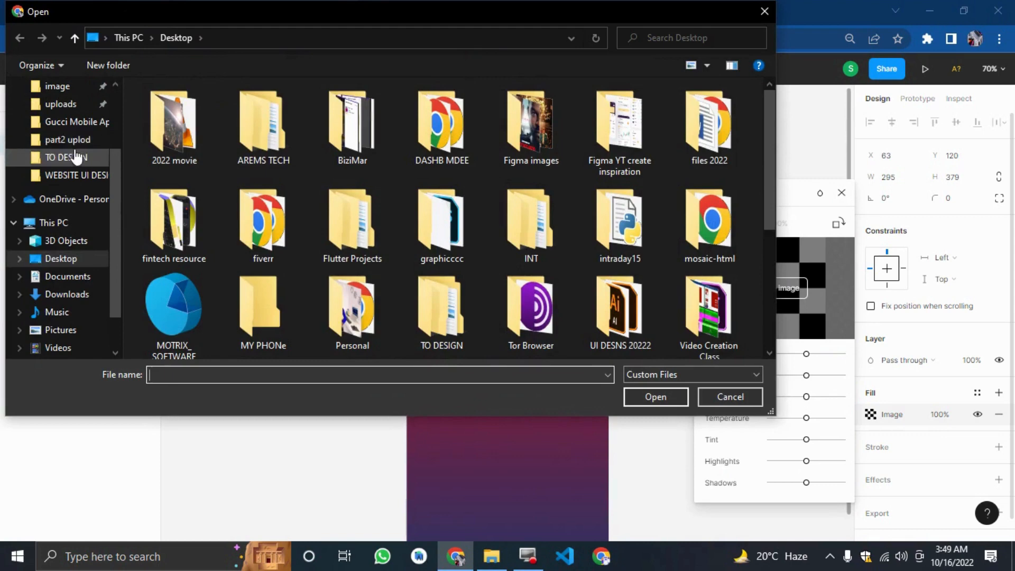
pyautogui.click(79, 142)
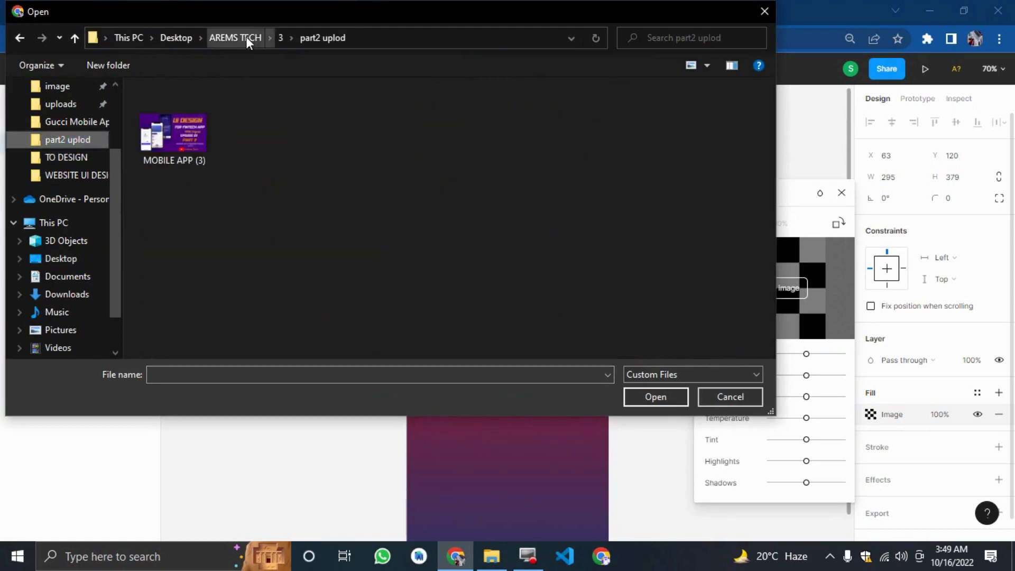
pyautogui.click(280, 37)
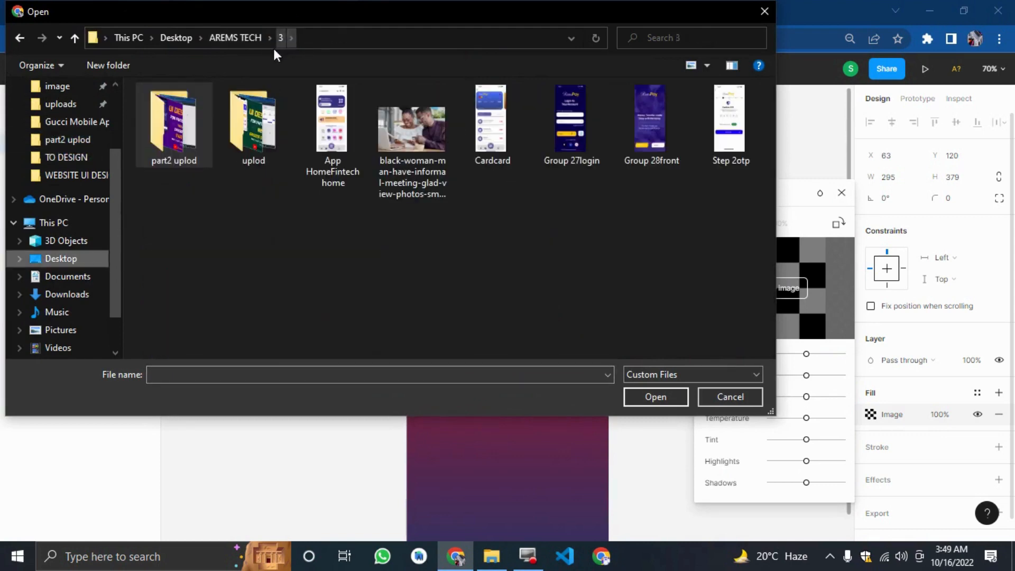
pyautogui.click(221, 38)
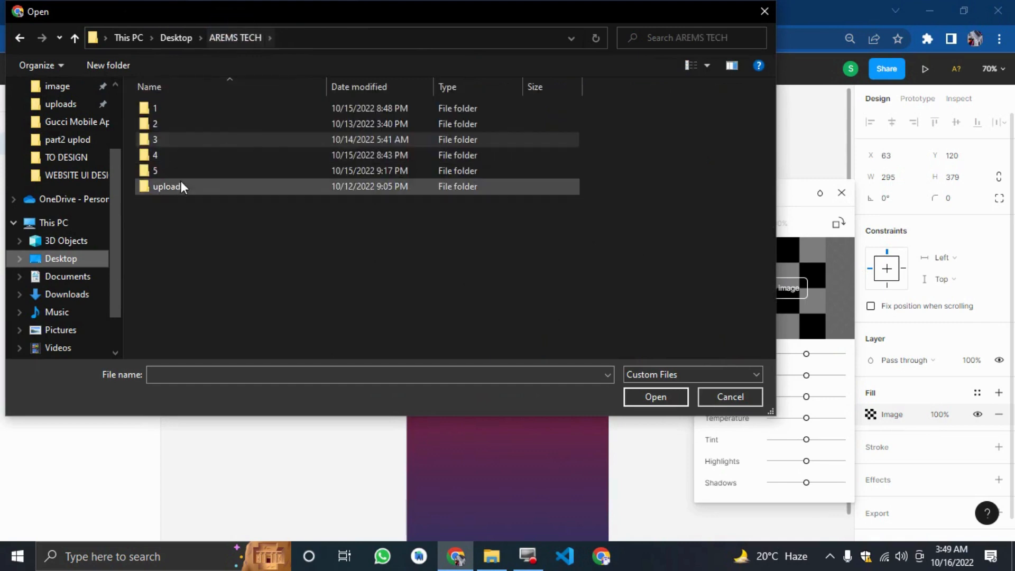
pyautogui.doubleClick(176, 154)
pyautogui.doubleClick(176, 154)
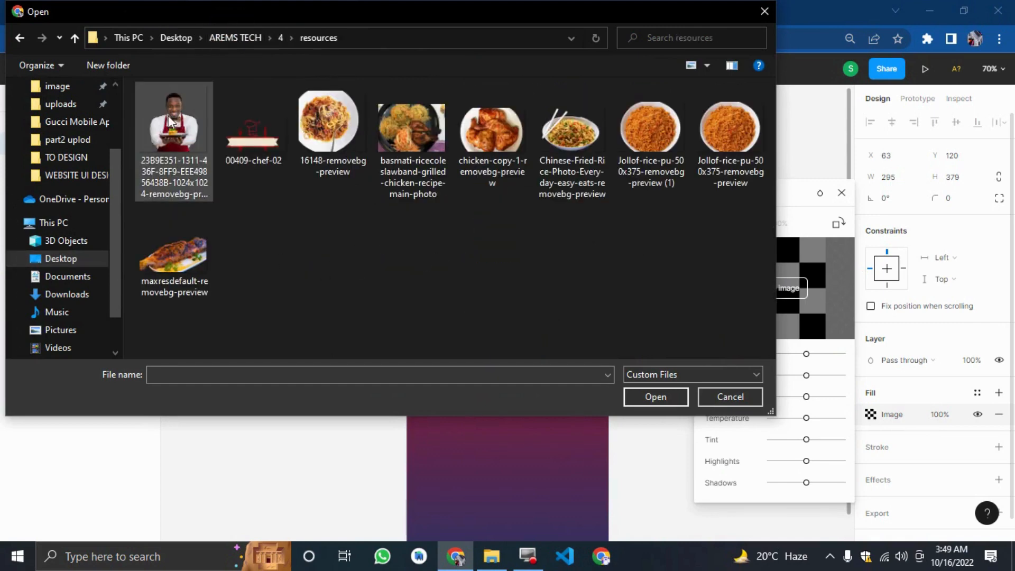
pyautogui.click(210, 104)
pyautogui.doubleClick(186, 119)
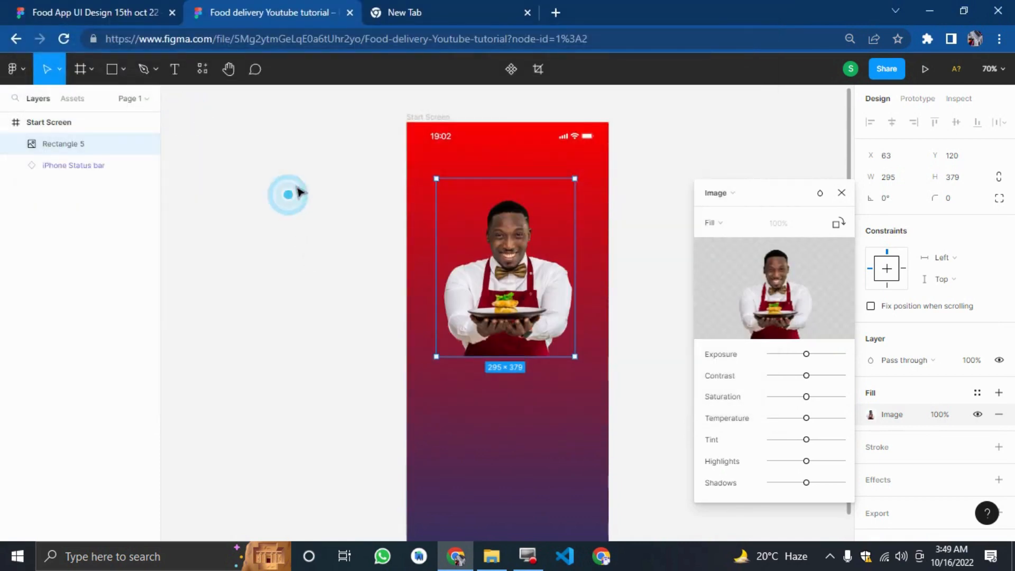
pyautogui.click(841, 194)
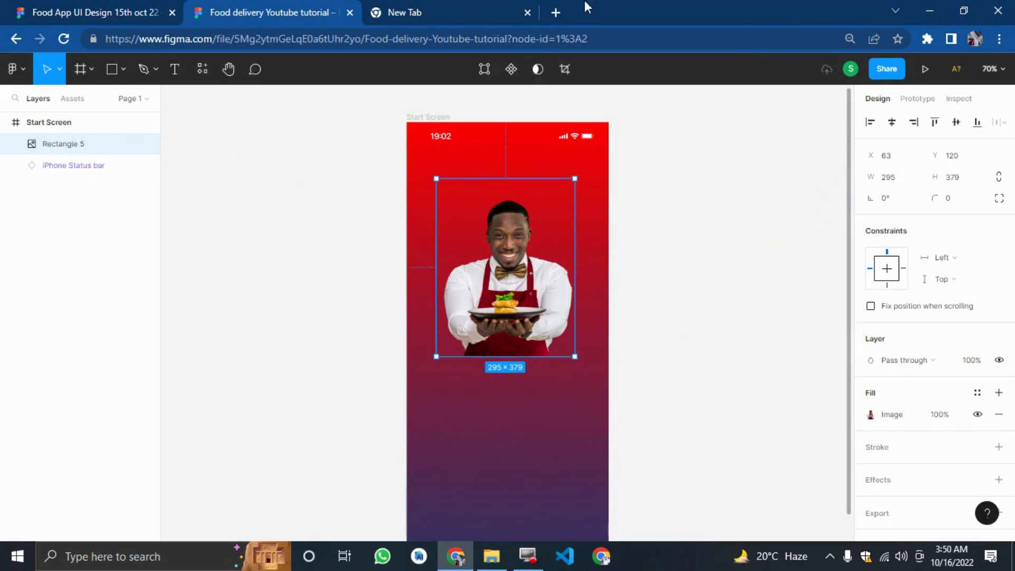
# Open remove.bg in a new browser tab.
pyautogui.click(555, 14)
pyautogui.write('remove.bg')
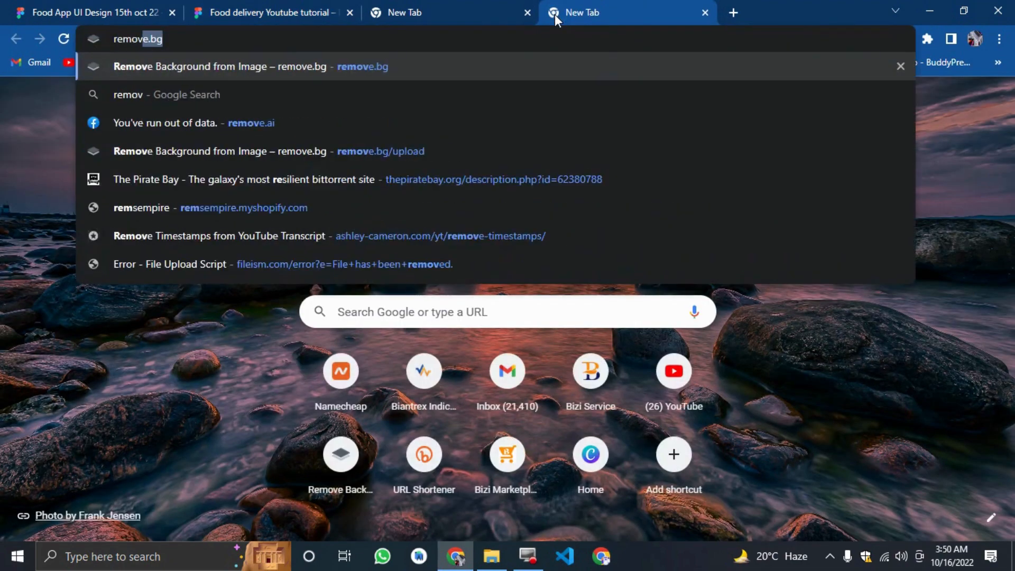
pyautogui.press('Return')
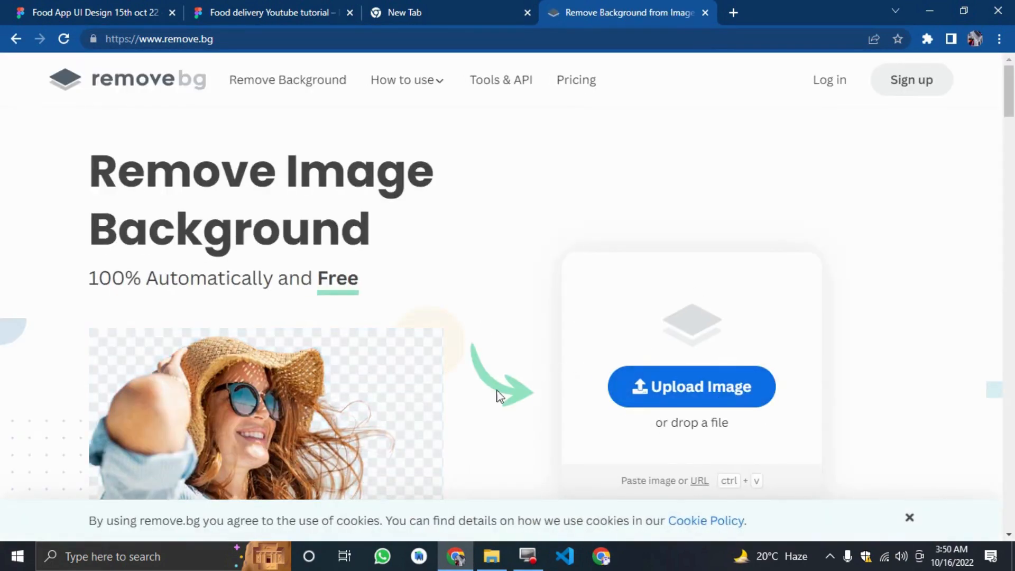
# Compare the Start Screen against the original design in the other Figma file.
pyautogui.click(119, 11)
pyautogui.click(236, 11)
pyautogui.click(305, 229)
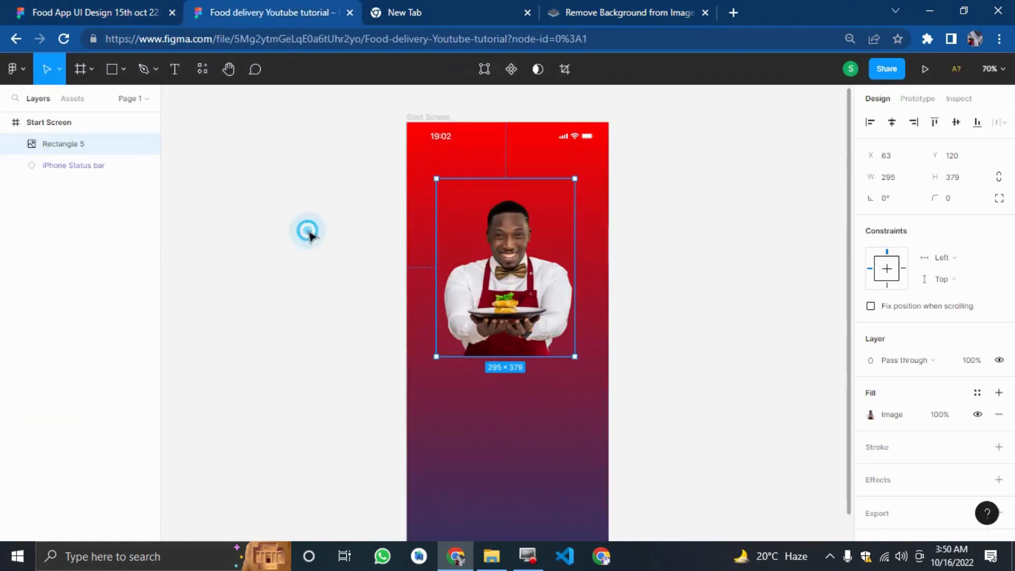
pyautogui.click(75, 8)
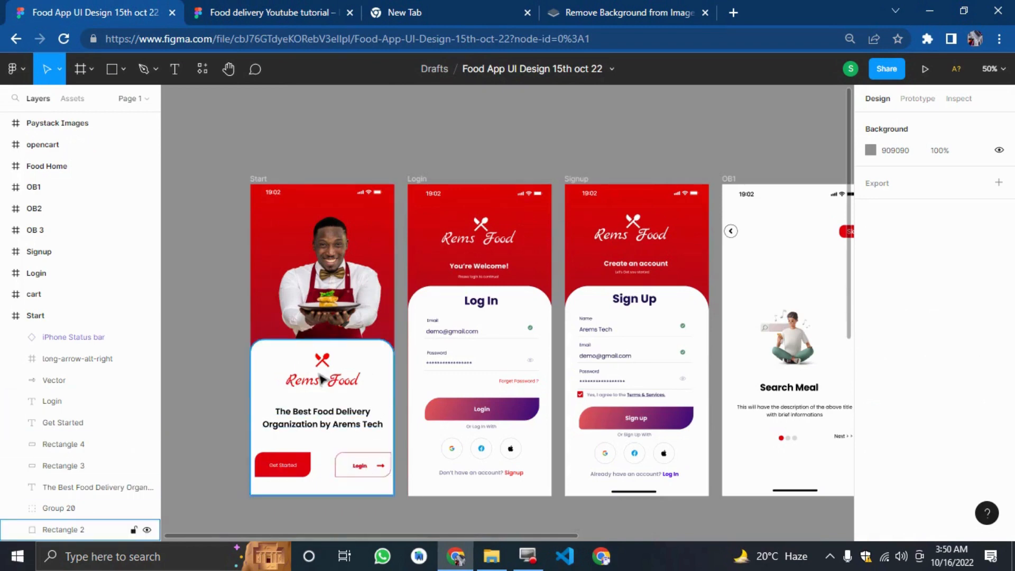
pyautogui.click(259, 8)
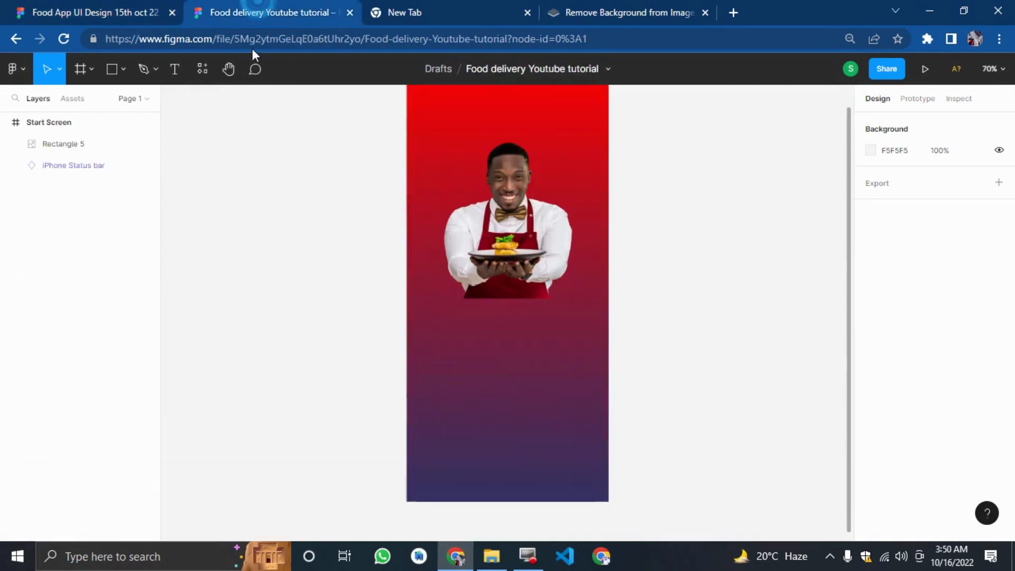
# Draw a rectangle about 430 × 436 covering the lower part of the frame and fill it white FFFFFF.
pyautogui.click(109, 72)
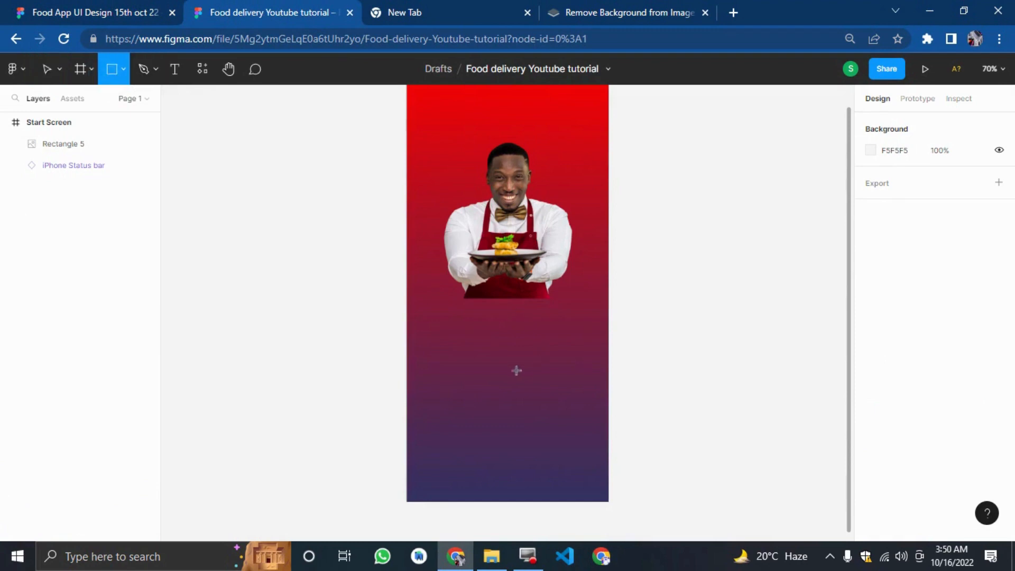
pyautogui.moveTo(407, 298)
pyautogui.mouseDown()
pyautogui.moveTo(502, 314)
pyautogui.moveTo(601, 434)
pyautogui.moveTo(609, 502)
pyautogui.mouseUp()
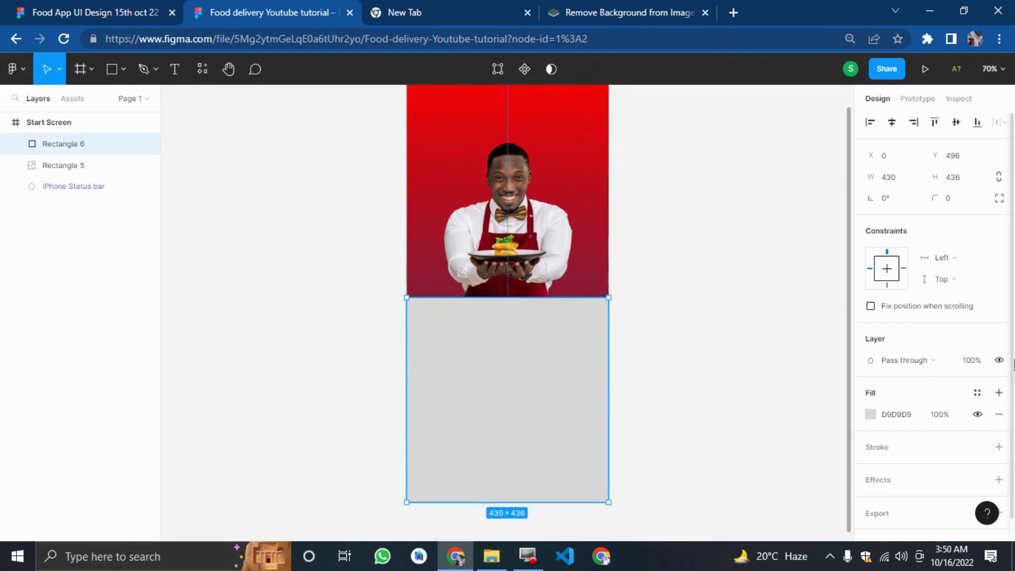
pyautogui.click(870, 414)
pyautogui.moveTo(759, 279); pyautogui.dragTo(613, 177)
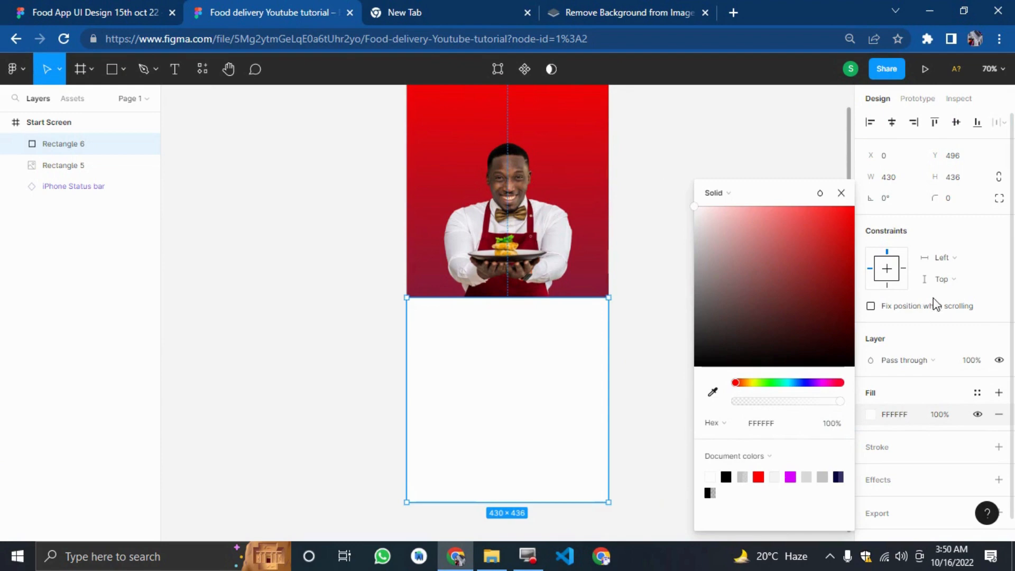
# Try a uniform corner radius of 25 on the white rectangle, then reset it to 0.
pyautogui.click(954, 204)
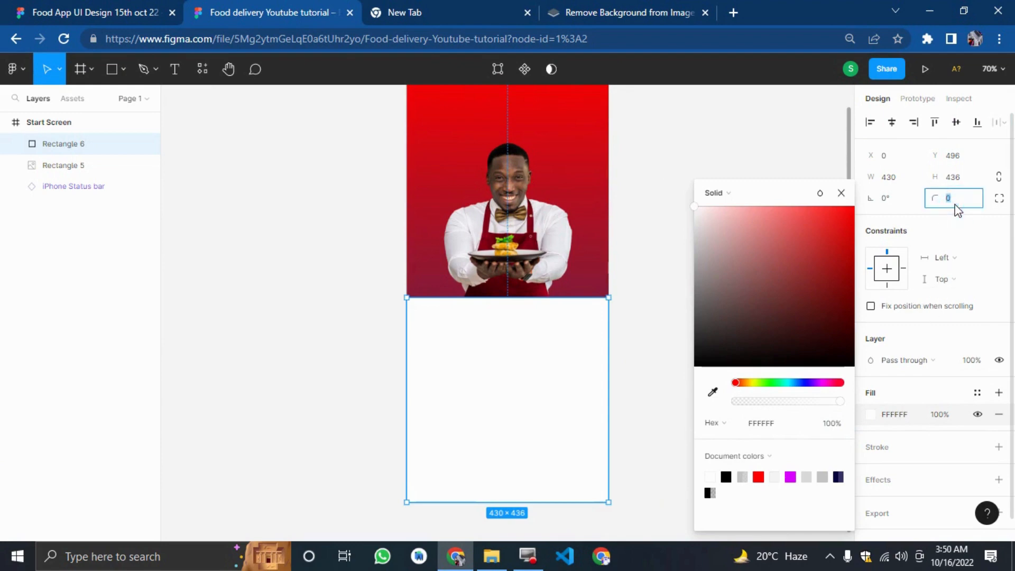
pyautogui.click(841, 192)
pyautogui.click(958, 203)
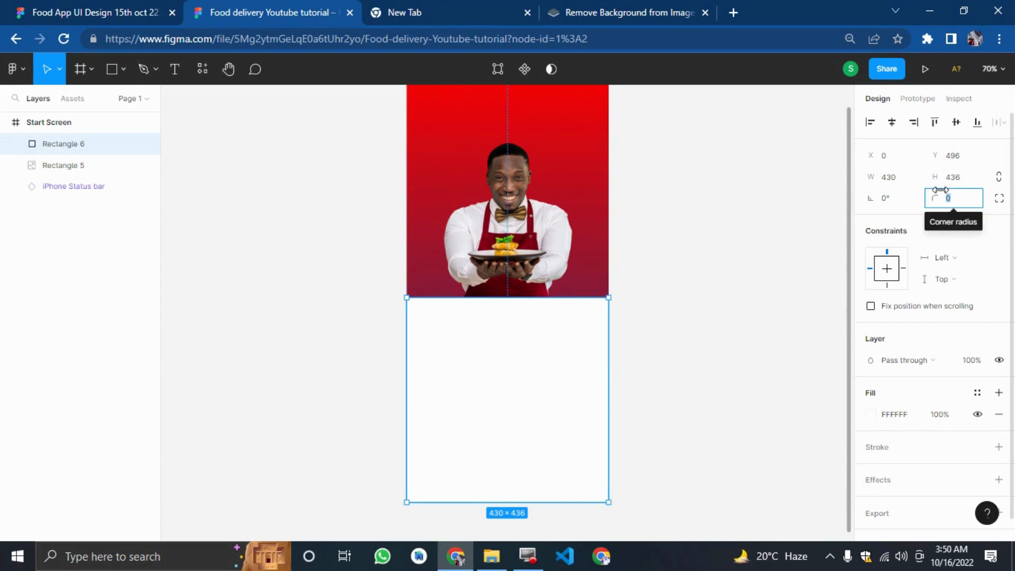
pyautogui.write('25')
pyautogui.press('Return')
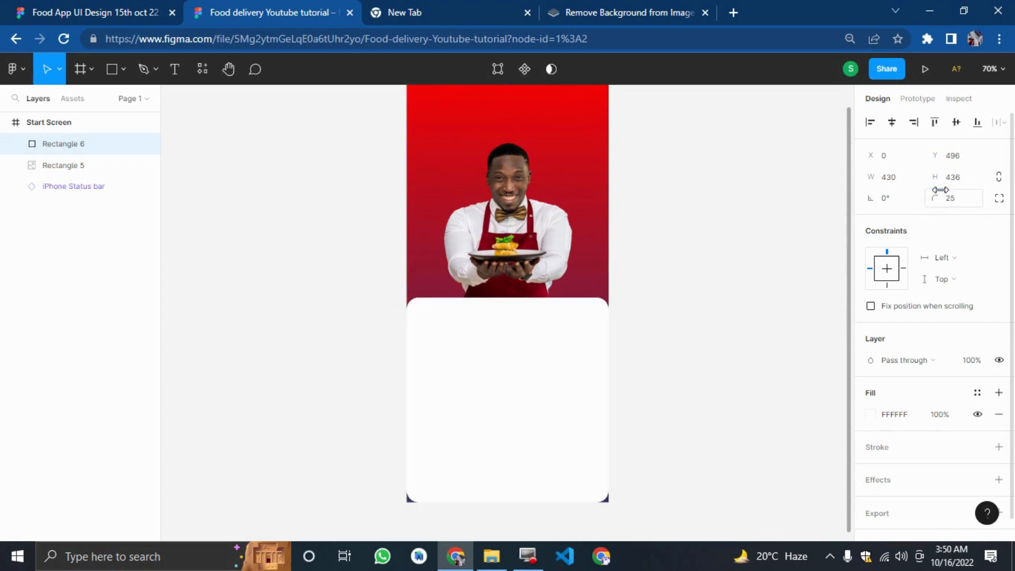
pyautogui.click(957, 204)
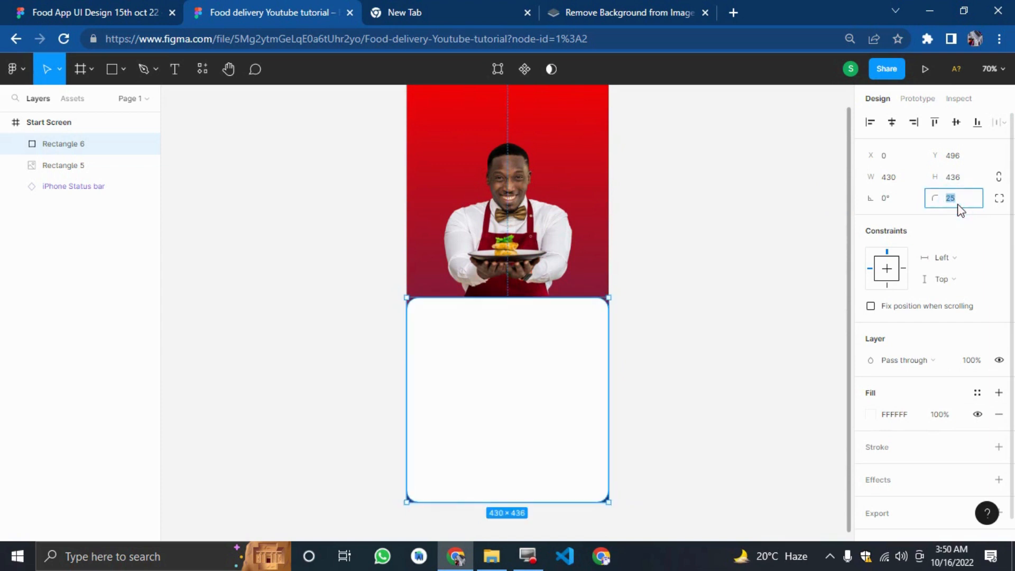
pyautogui.write('0')
pyautogui.press('Return')
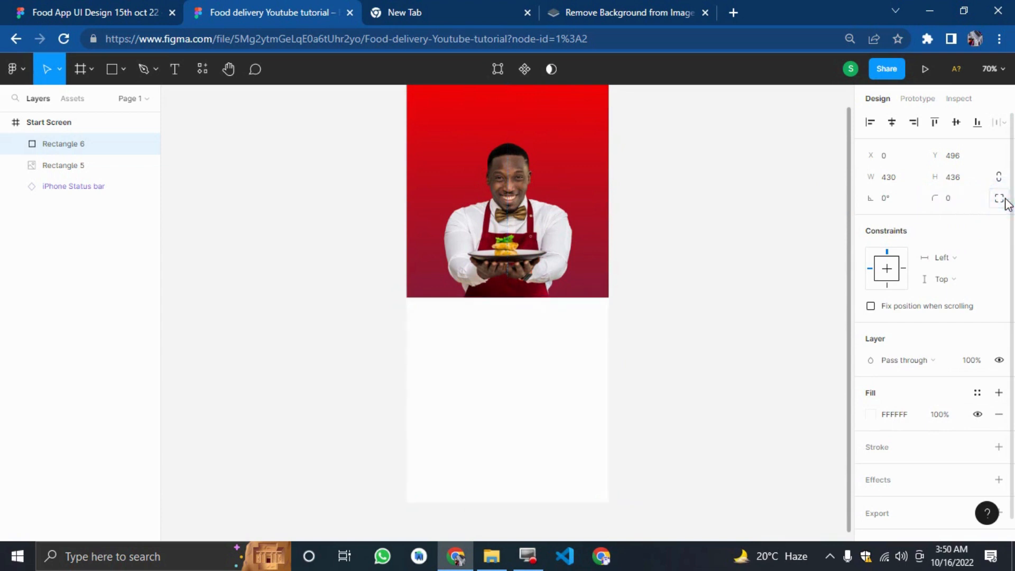
# Switch the white rectangle to independent corners and set its top-left radius to 45.
pyautogui.click(999, 199)
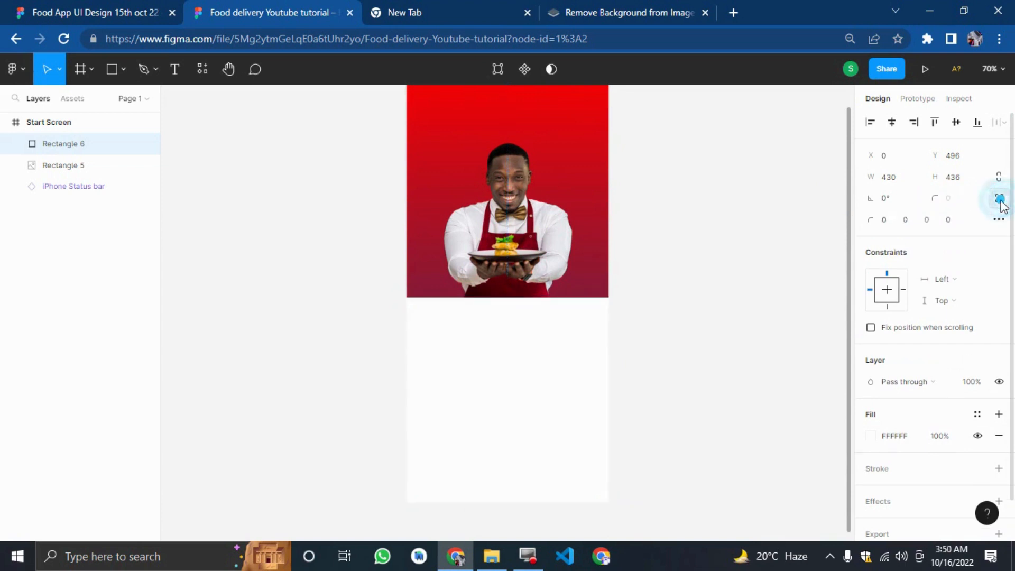
pyautogui.click(883, 226)
pyautogui.press('Return')
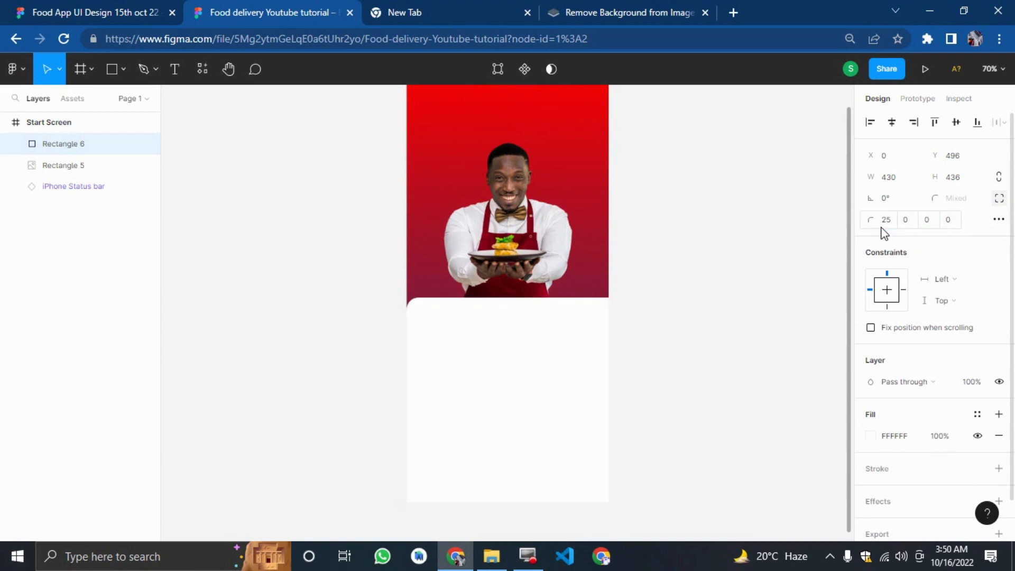
pyautogui.click(883, 226)
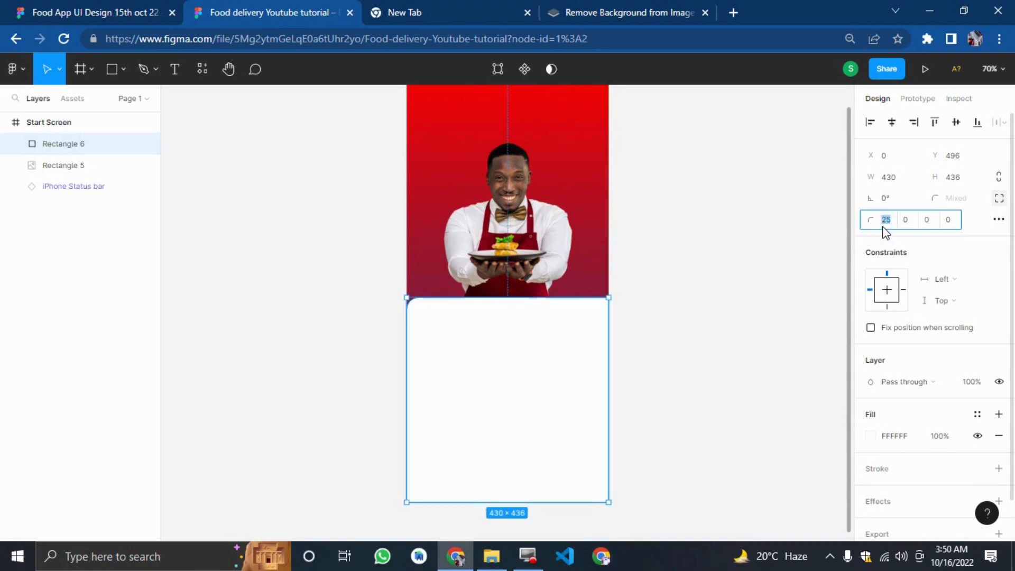
pyautogui.write('45')
pyautogui.press('Return')
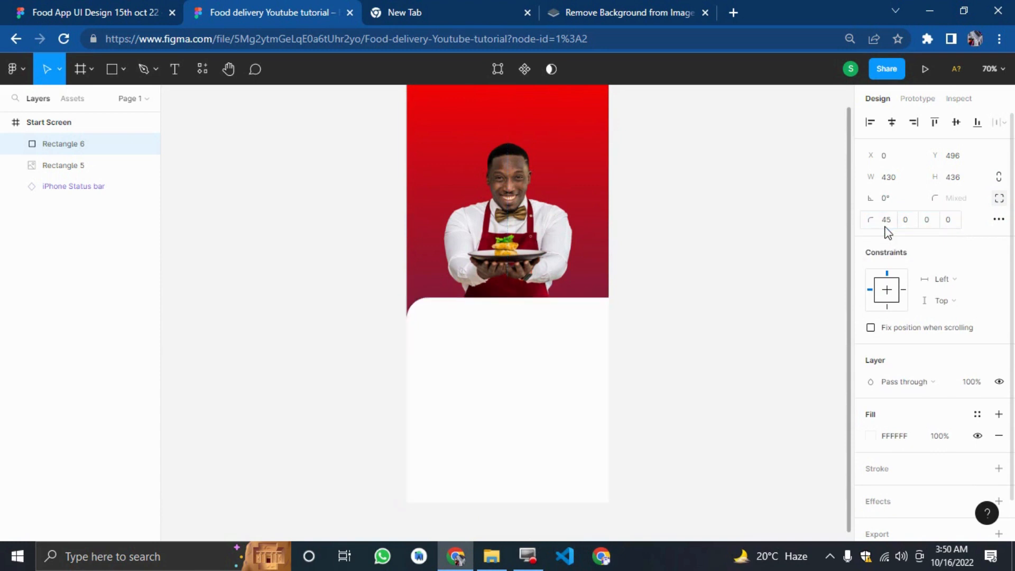
# Set the white rectangle's top-left and top-right corner radii to 55.
pyautogui.click(885, 228)
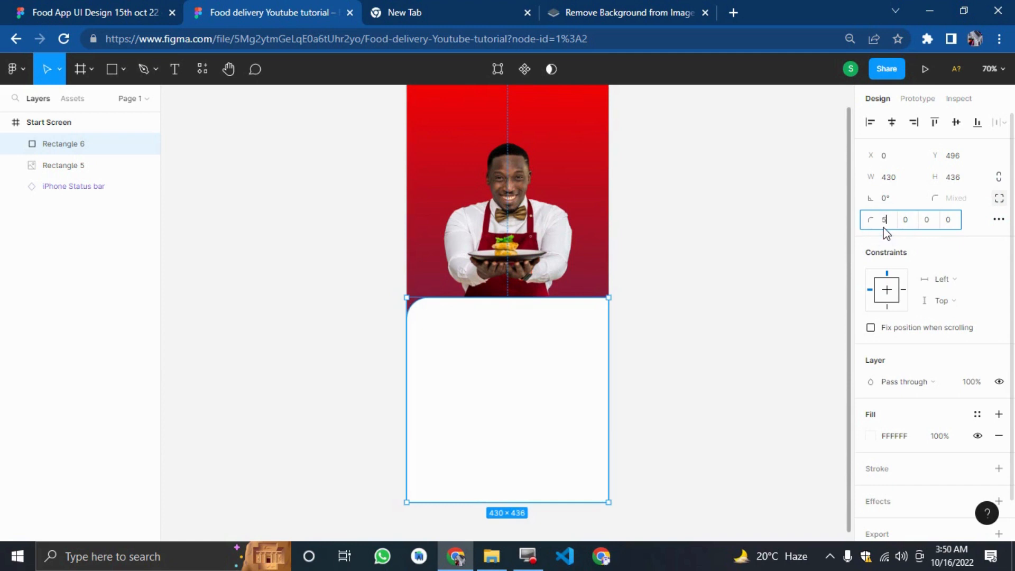
pyautogui.write('55')
pyautogui.press('Return')
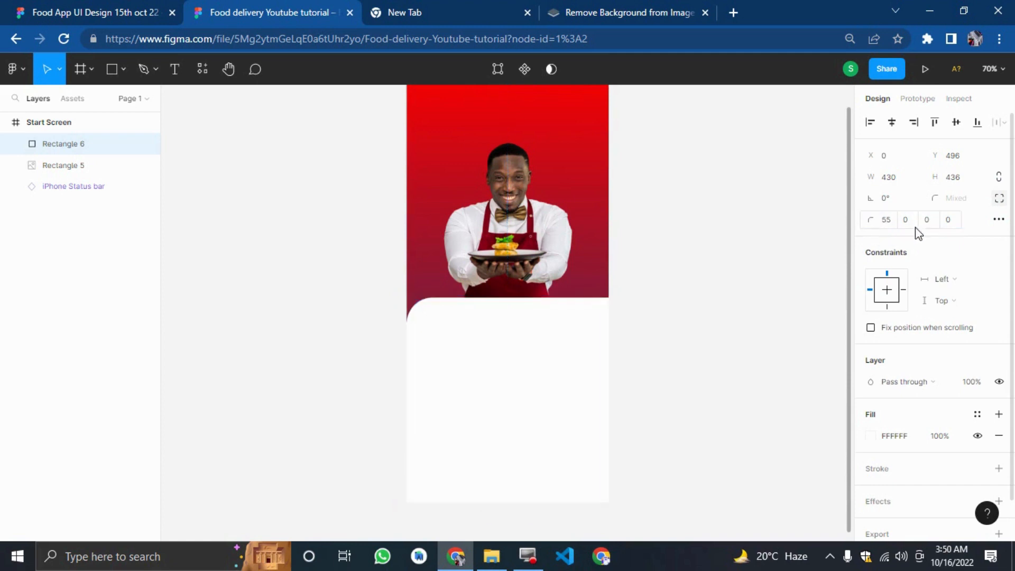
pyautogui.click(905, 220)
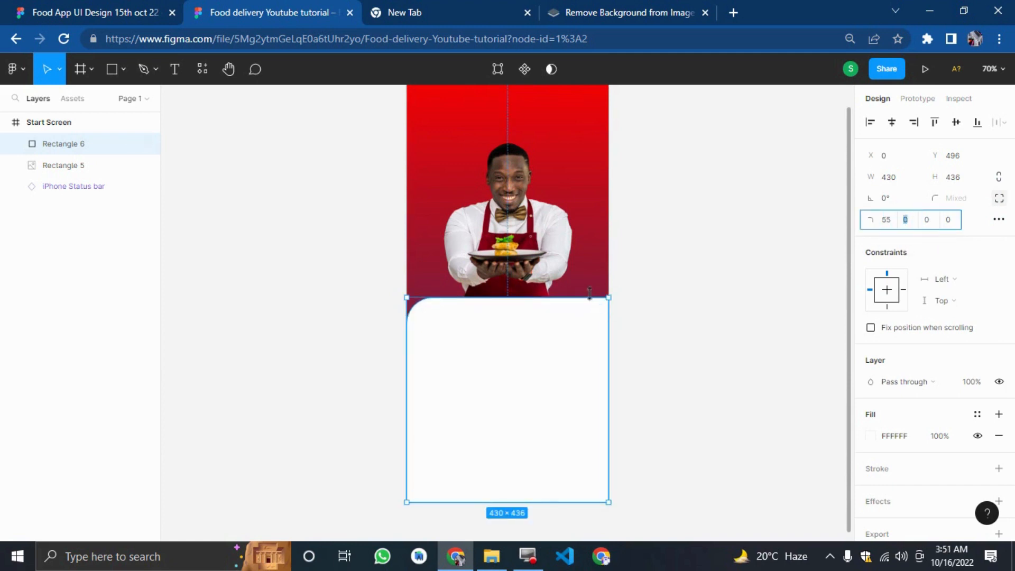
pyautogui.write('55')
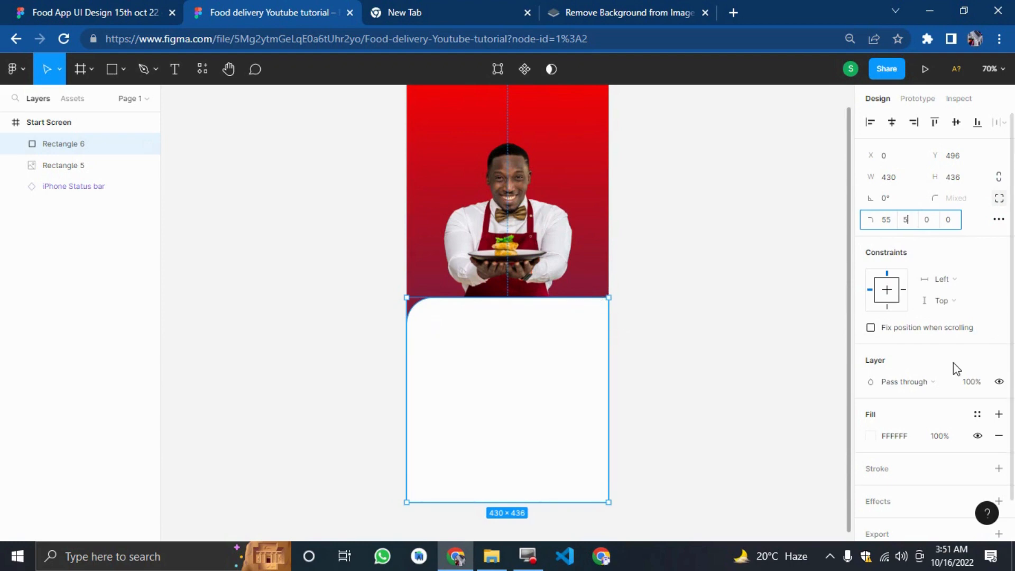
pyautogui.press('Return')
# Compare the rounded white panel with the Start screen in the original design file.
pyautogui.click(32, 10)
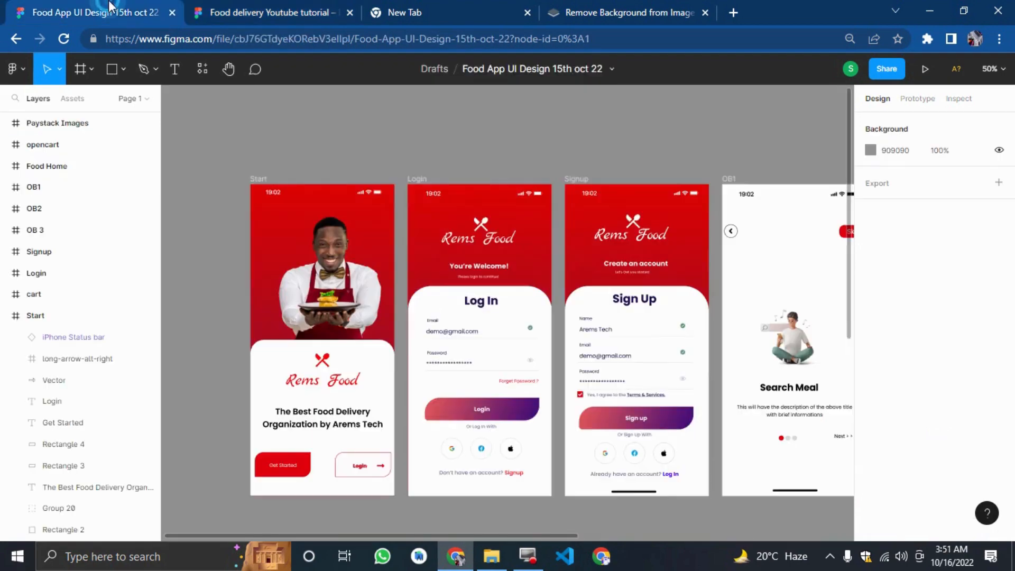
pyautogui.click(257, 4)
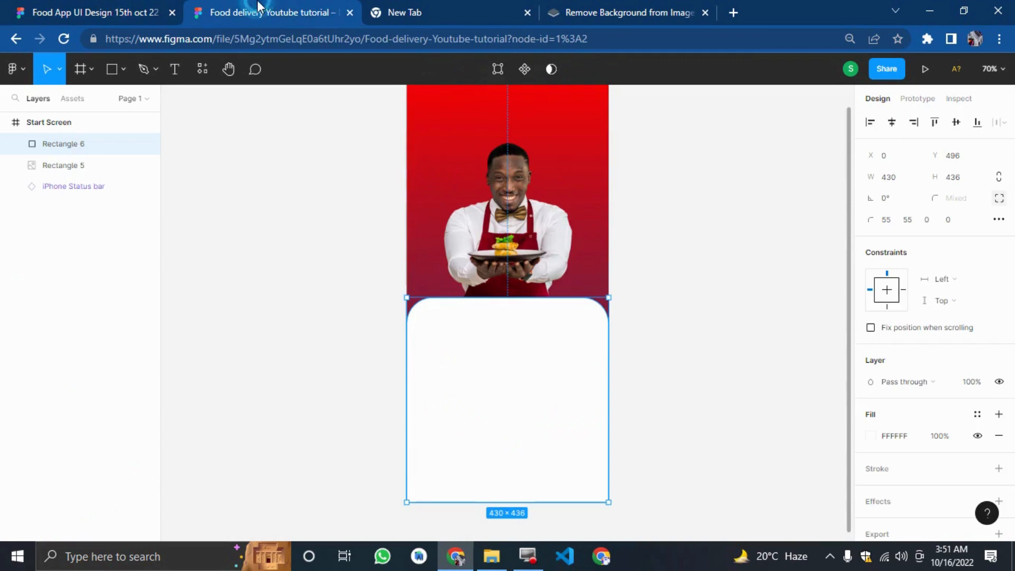
pyautogui.click(363, 322)
pyautogui.click(126, 3)
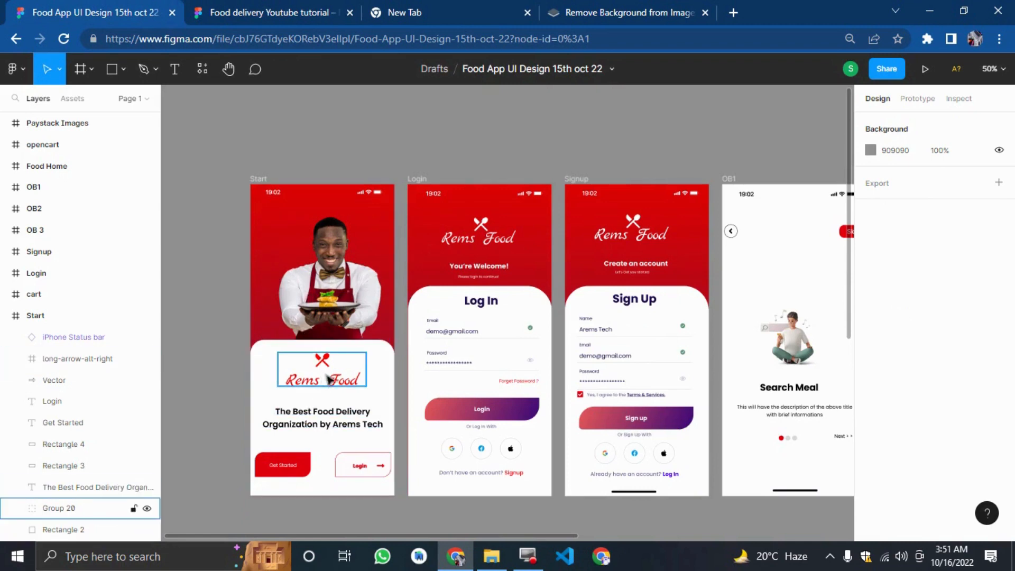
pyautogui.click(275, 12)
# Open the Icons8 plugin and search it for spoon icons.
pyautogui.rightClick(259, 256)
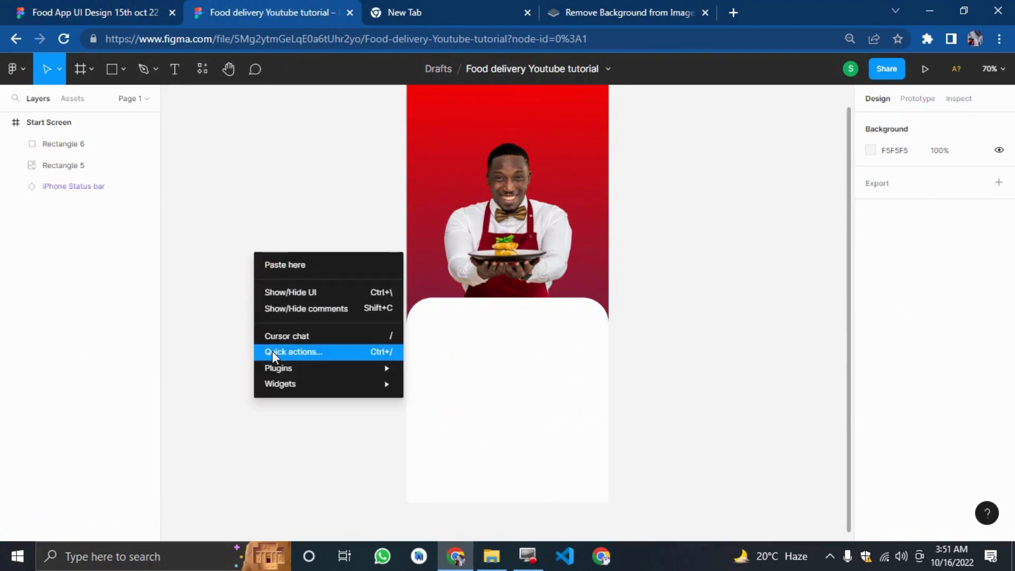
pyautogui.moveTo(277, 366)
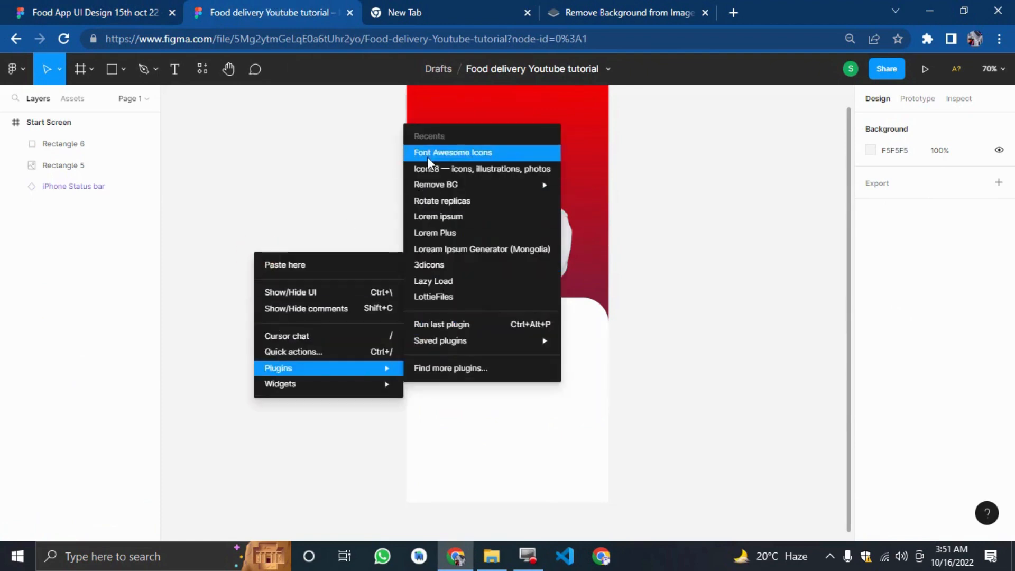
pyautogui.moveTo(433, 182)
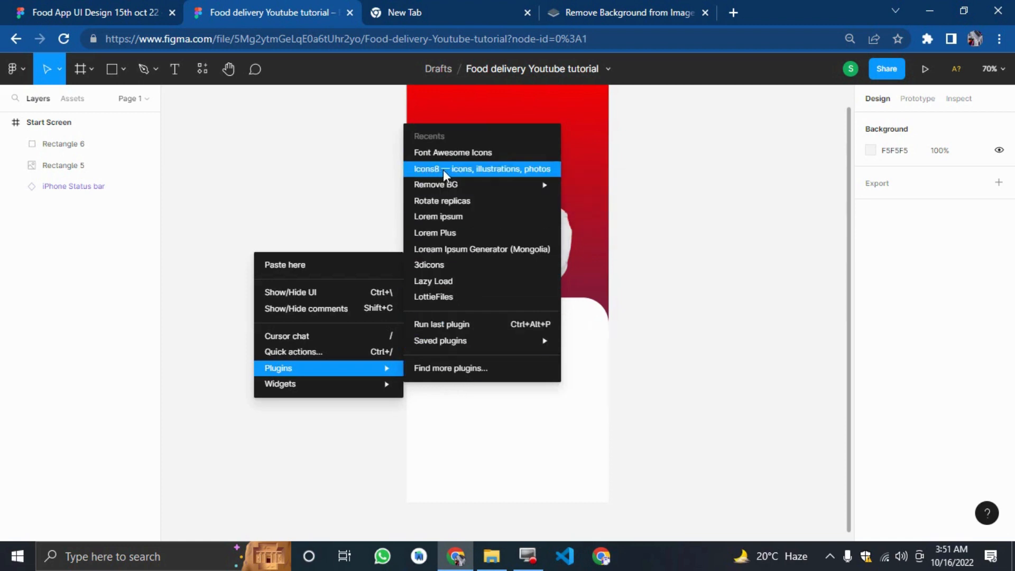
pyautogui.press('Escape')
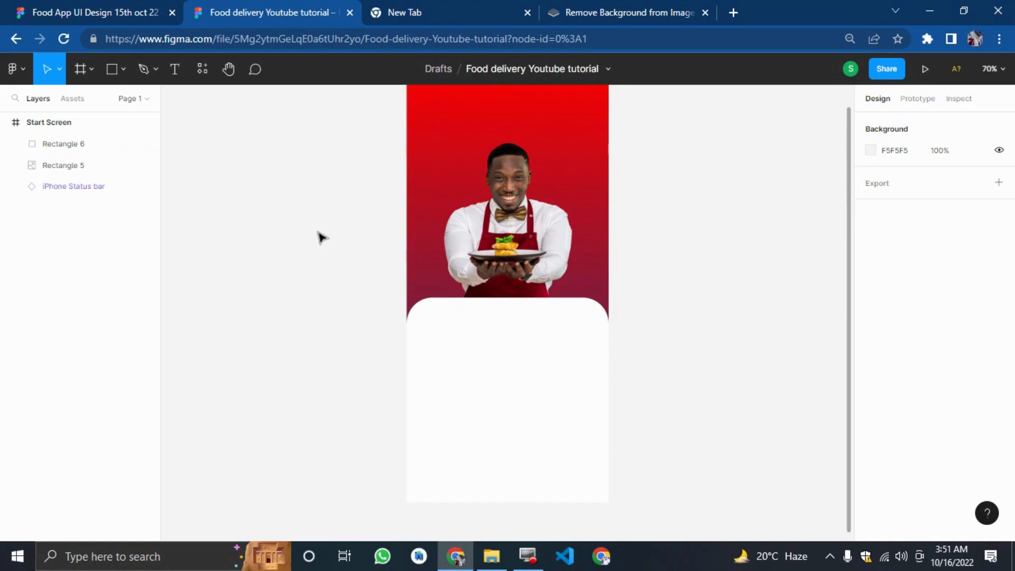
pyautogui.click(340, 158)
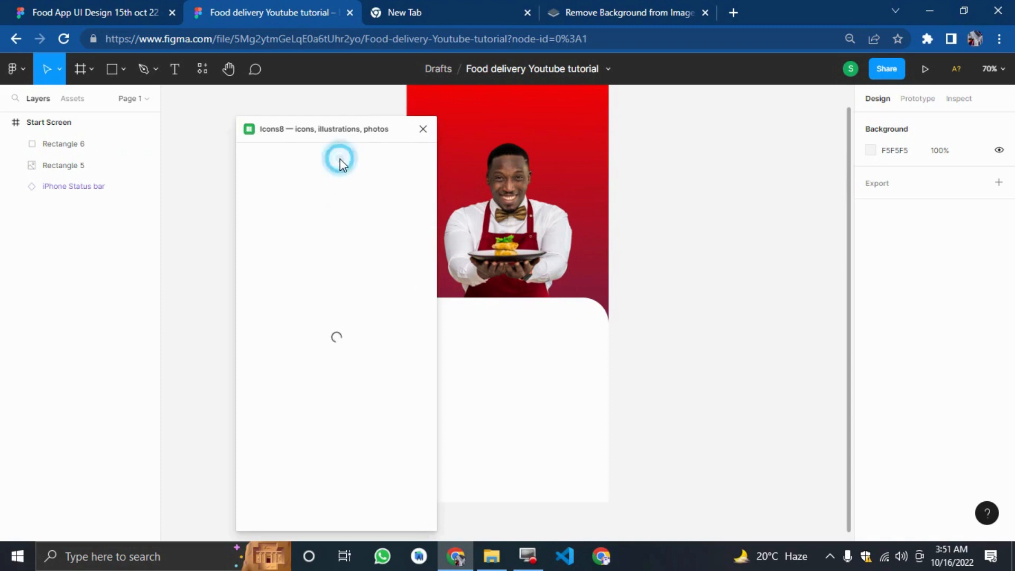
pyautogui.click(341, 160)
pyautogui.moveTo(335, 131); pyautogui.dragTo(274, 114)
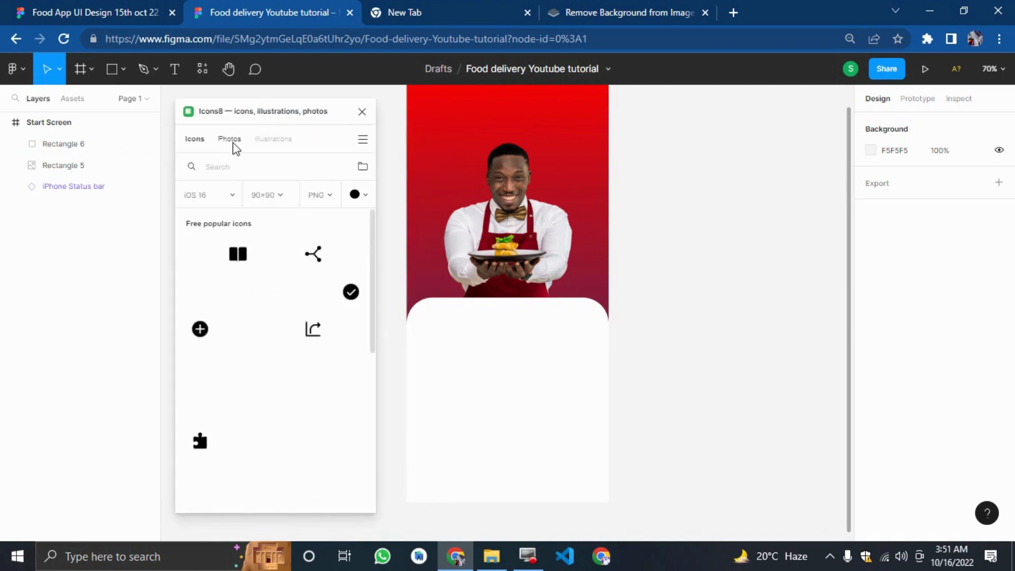
pyautogui.click(249, 168)
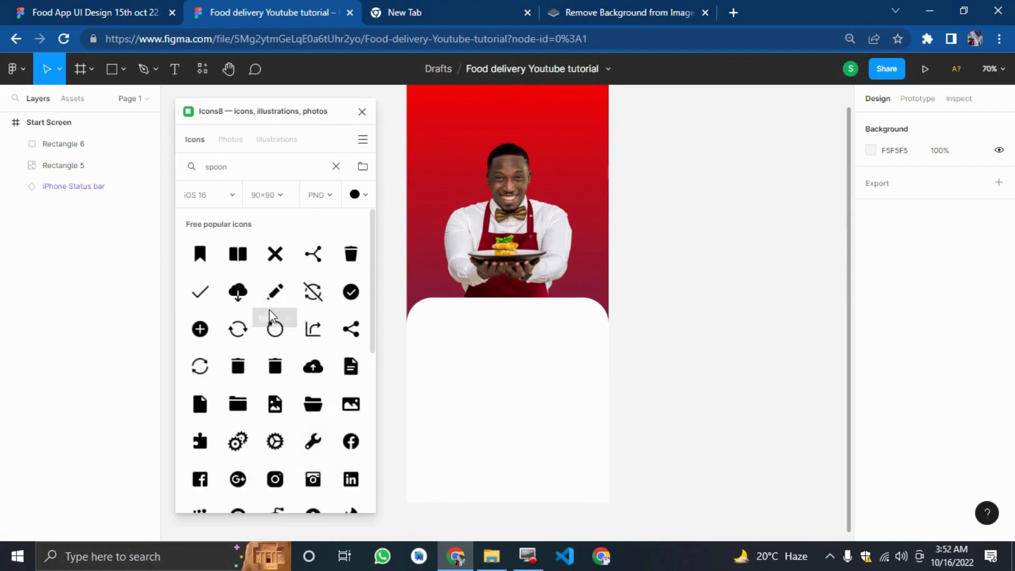
# Zoom in on the Rems Food logo in the original design to examine it.
pyautogui.click(118, 12)
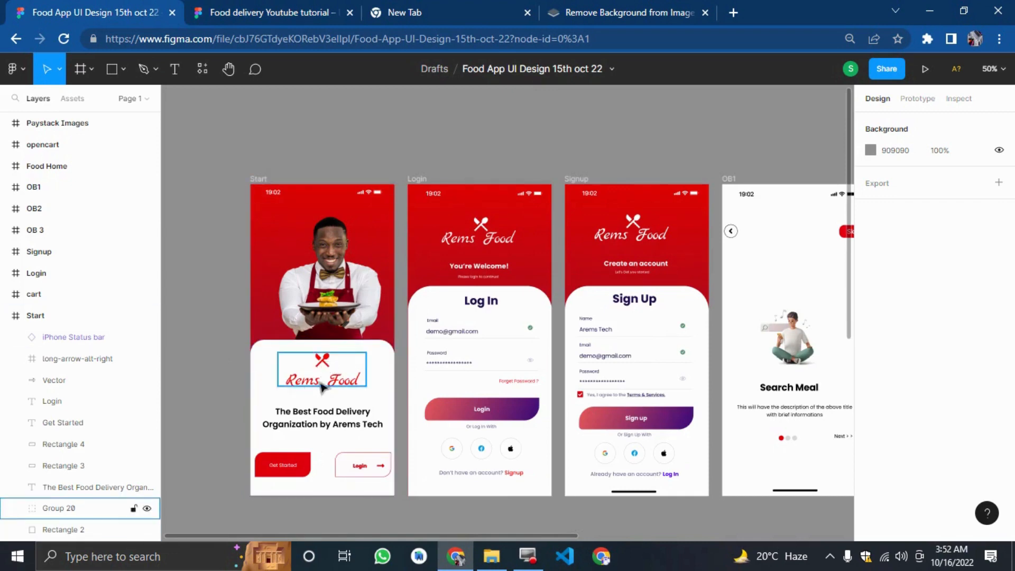
pyautogui.hotkey('shift', '0')
pyautogui.scroll(6, 317, 377)
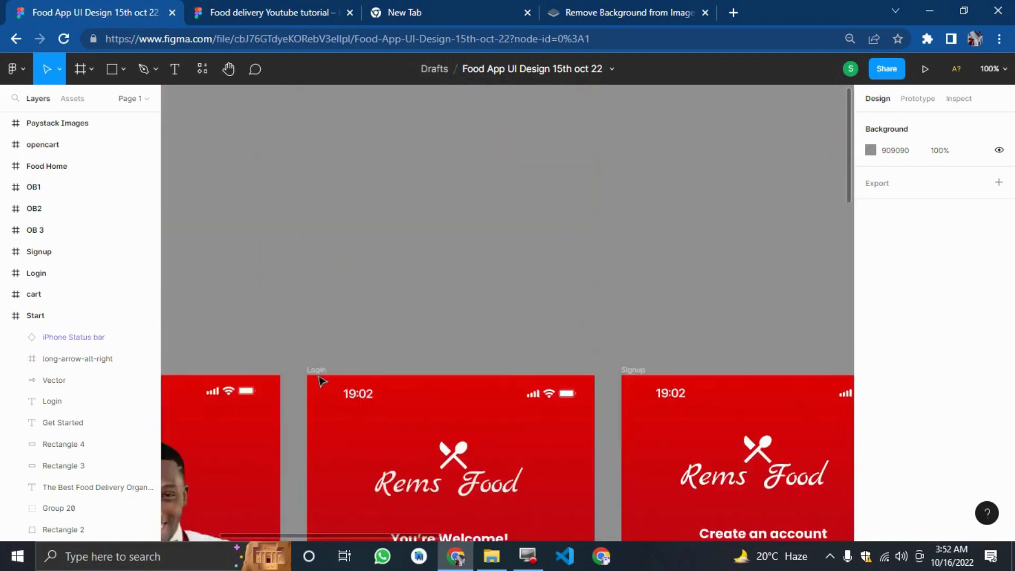
pyautogui.moveTo(321, 322); pyautogui.dragTo(195, 367)
pyautogui.scroll(-7, 197, 368)
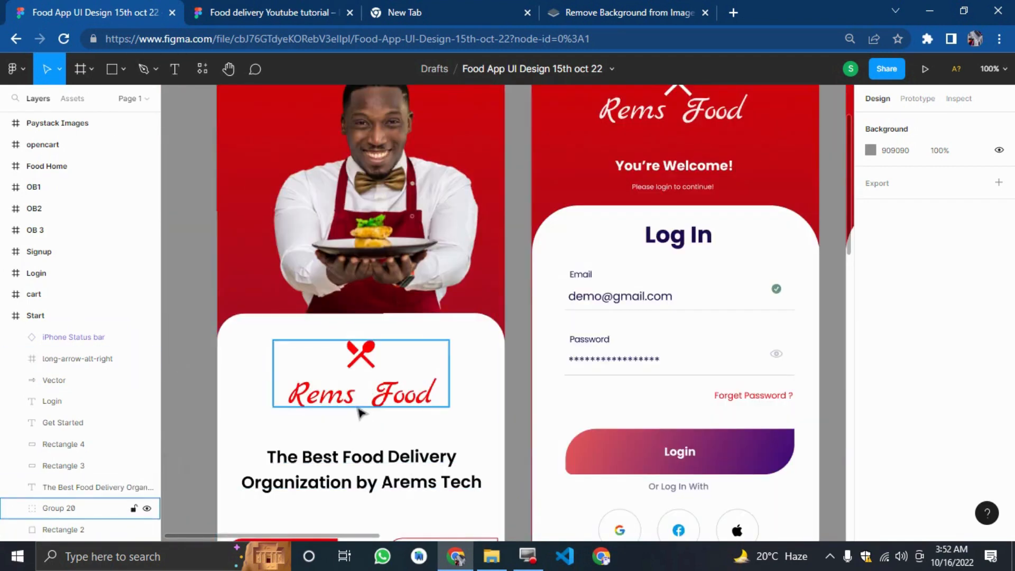
# Search the Icons8 plugin for cutleries icons instead.
pyautogui.click(301, 11)
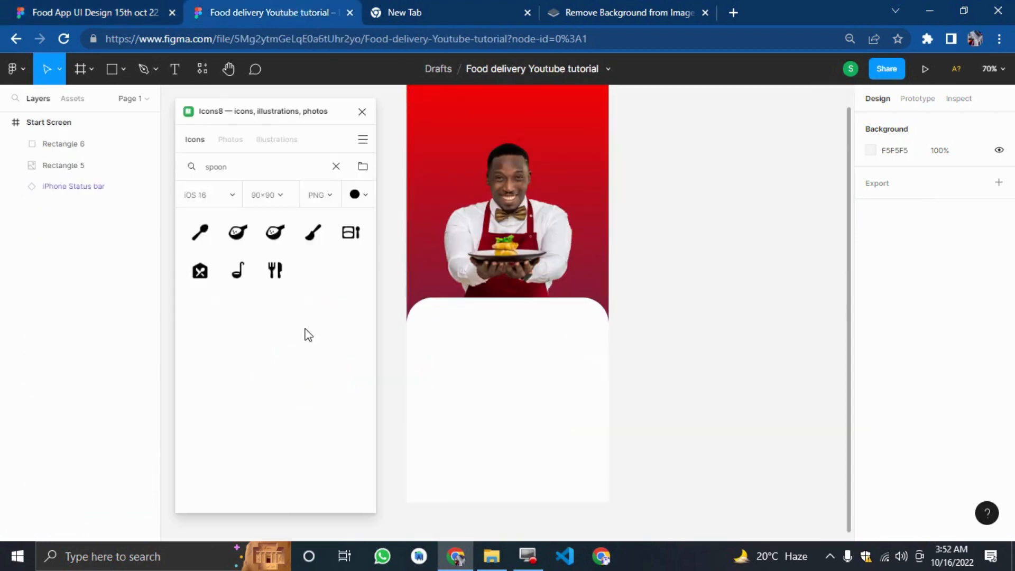
pyautogui.doubleClick(231, 165)
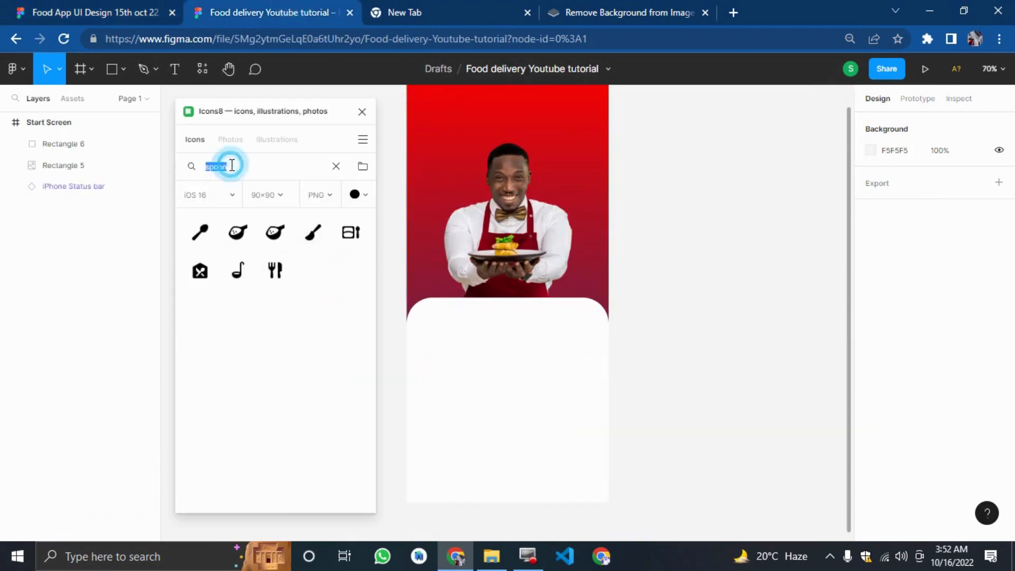
pyautogui.press('BackSpace')
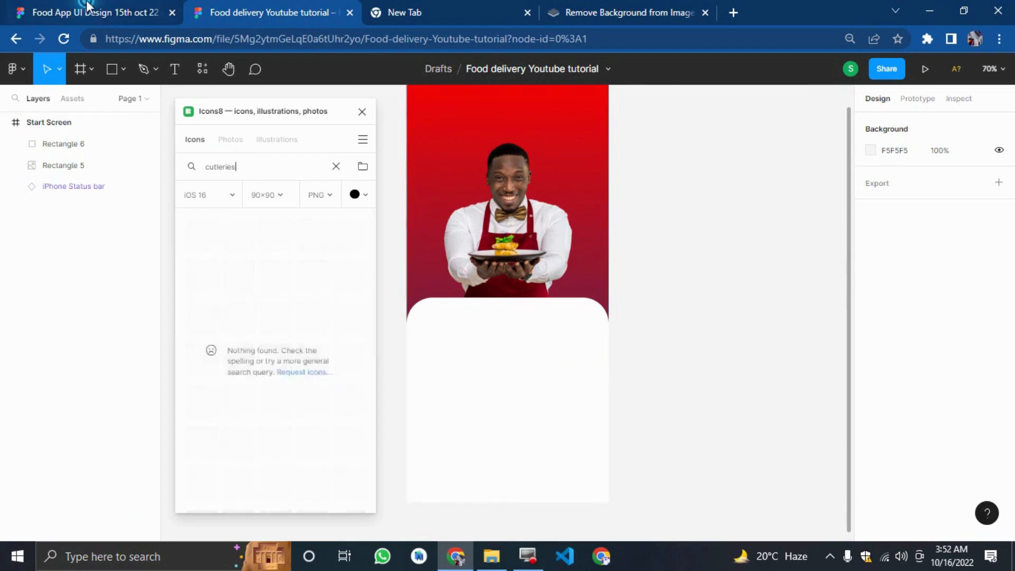
# Copy the Rems Food logo group from the original design and paste it onto the white panel, centred below its top edge.
pyautogui.click(41, 12)
pyautogui.click(288, 518)
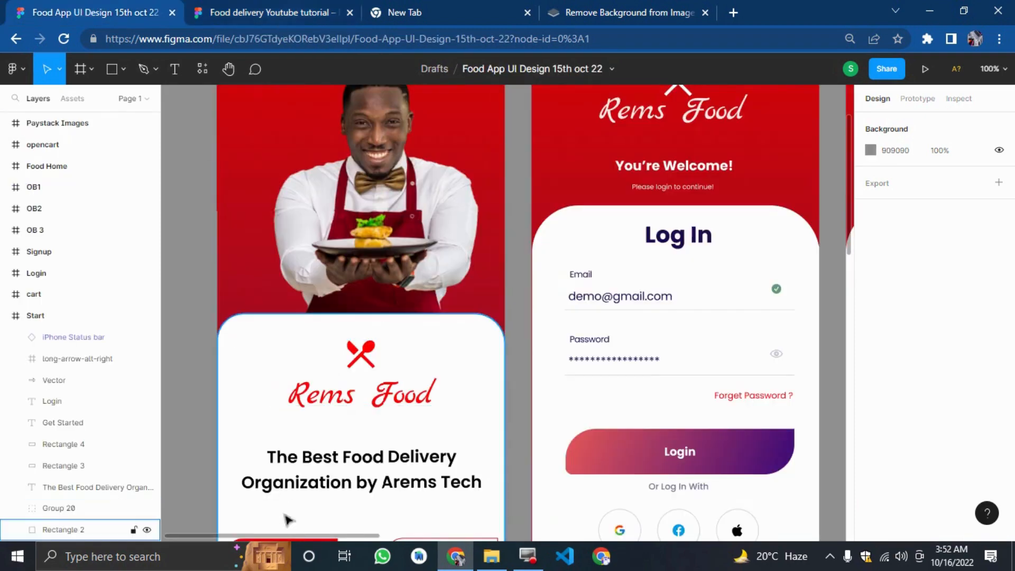
pyautogui.click(375, 353)
pyautogui.click(352, 373)
pyautogui.click(353, 370)
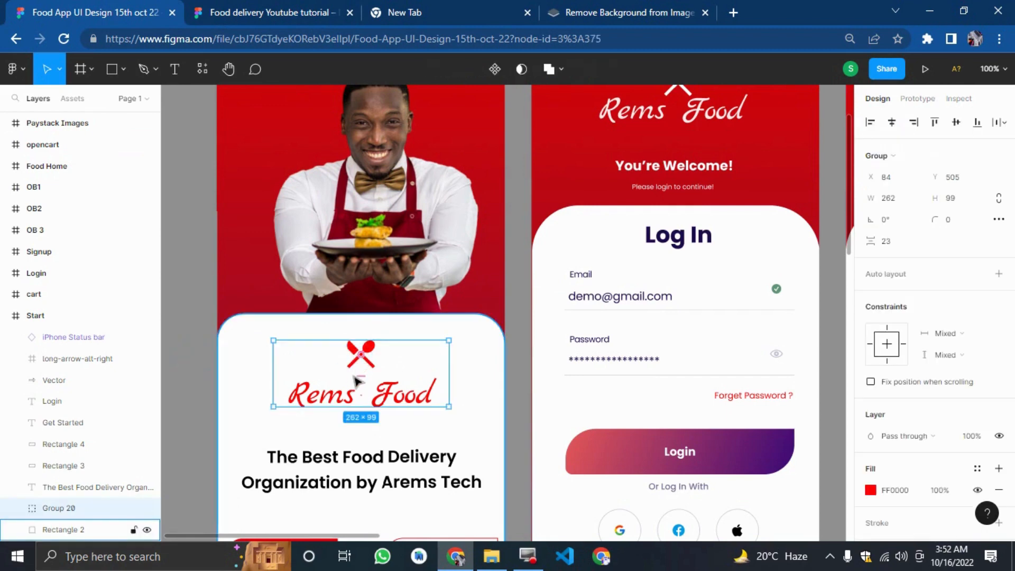
pyautogui.click(275, 14)
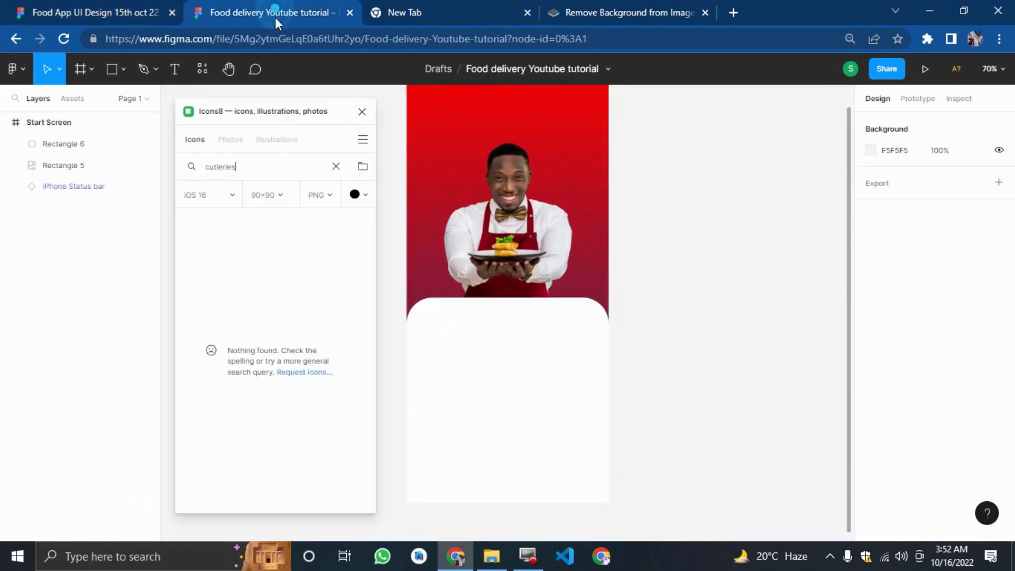
pyautogui.click(358, 111)
pyautogui.click(303, 328)
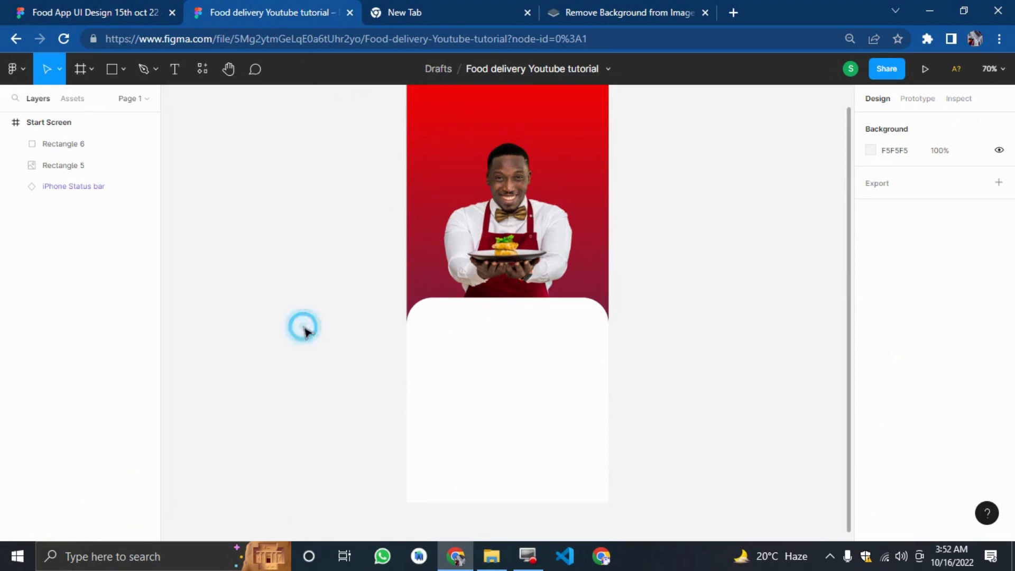
pyautogui.hotkey('ctrl', 'v')
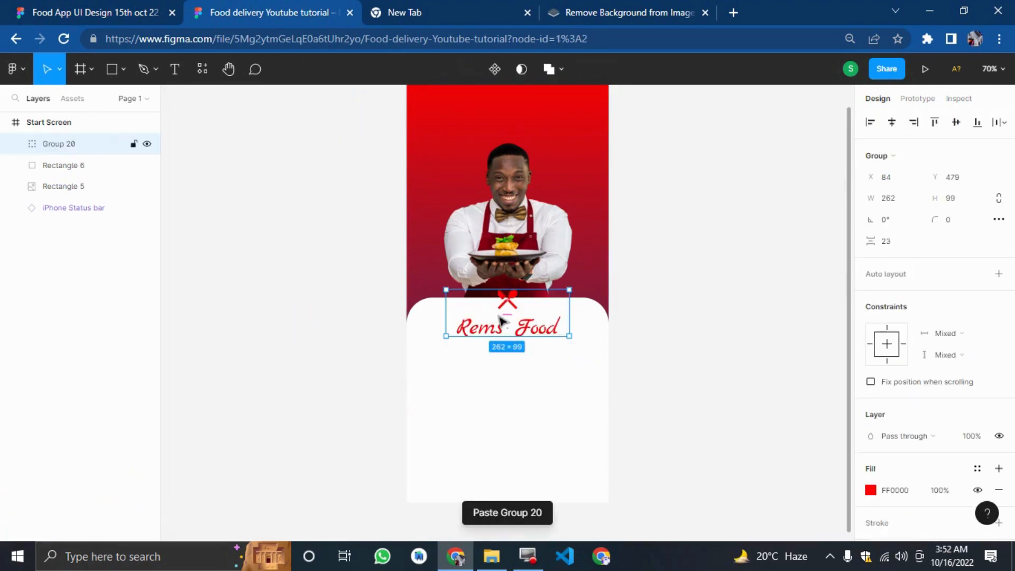
pyautogui.click(347, 317)
pyautogui.moveTo(481, 332); pyautogui.dragTo(478, 359)
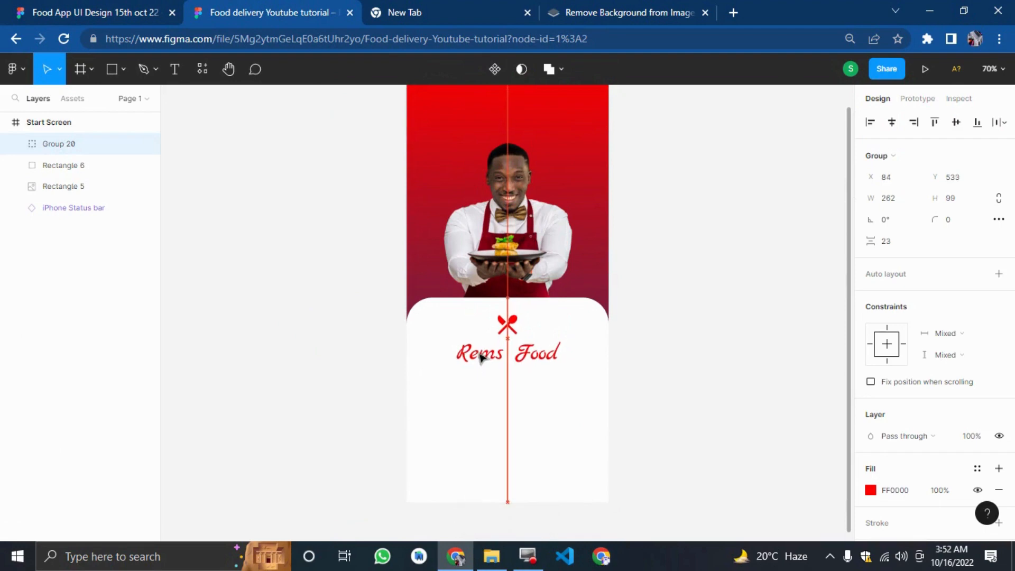
# Check the logo's placement against the original Start screen.
pyautogui.click(95, 12)
pyautogui.scroll(-4, 193, 227)
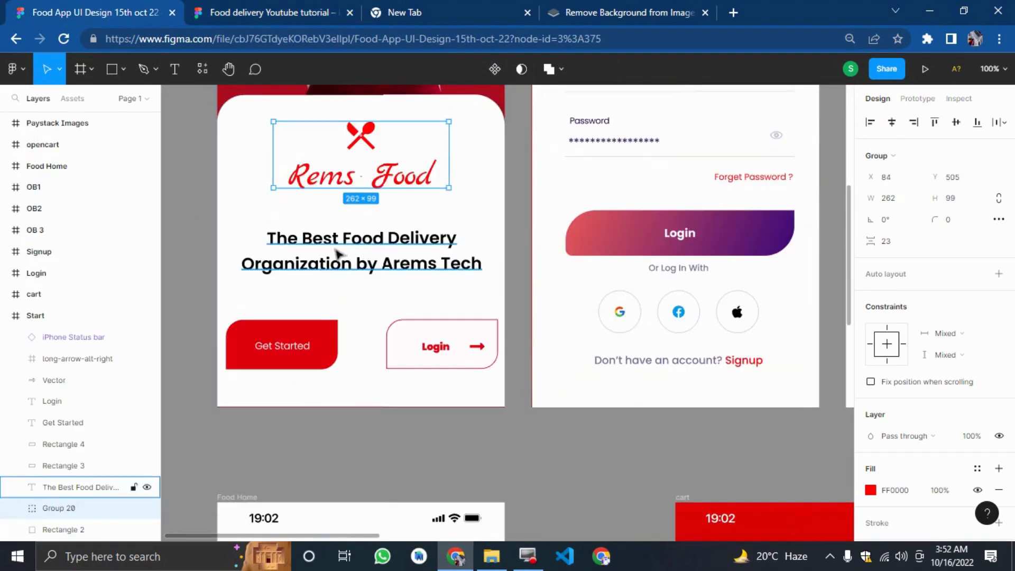
pyautogui.click(264, 12)
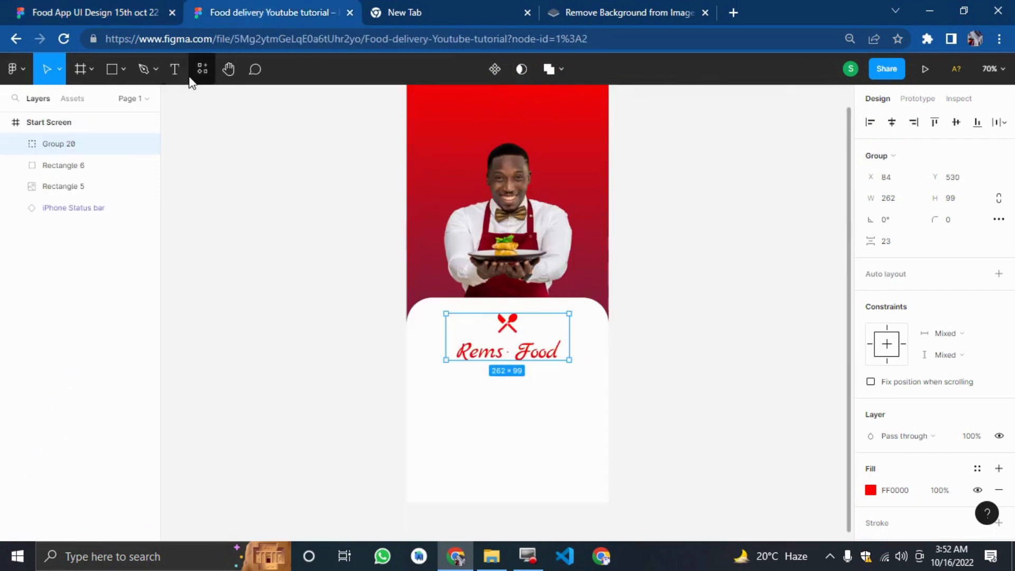
pyautogui.click(175, 69)
pyautogui.click(188, 355)
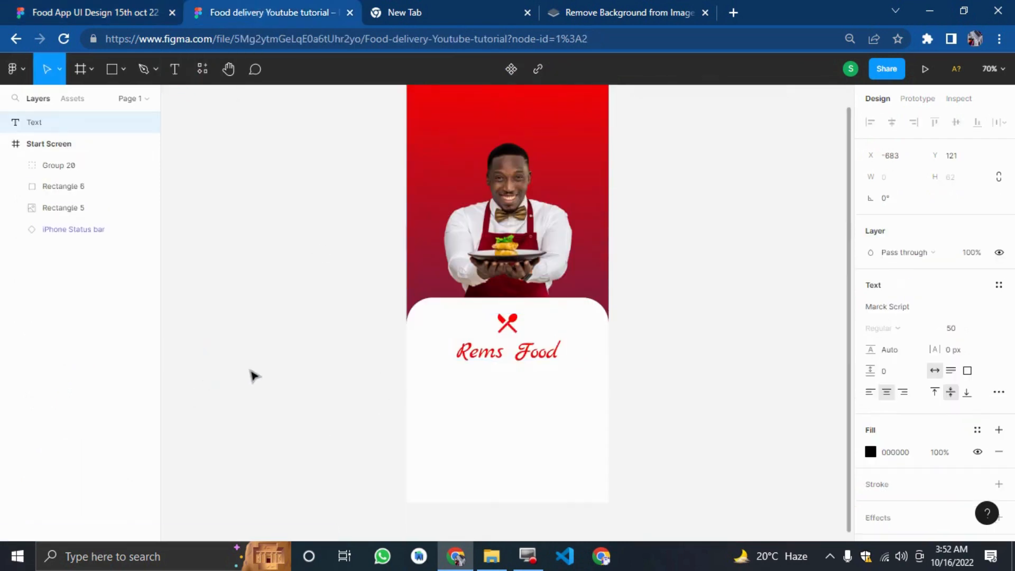
pyautogui.hotkey('ctrl', 'z')
pyautogui.click(298, 208)
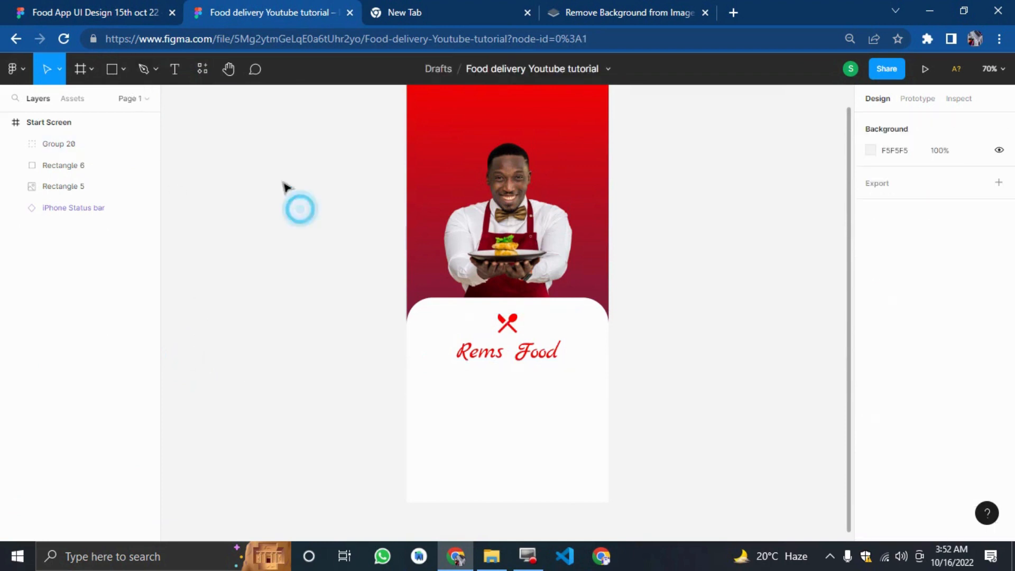
# Add a text layer beside the frame reading "The Best Food delivery organization by arems tech".
pyautogui.click(175, 69)
pyautogui.click(181, 194)
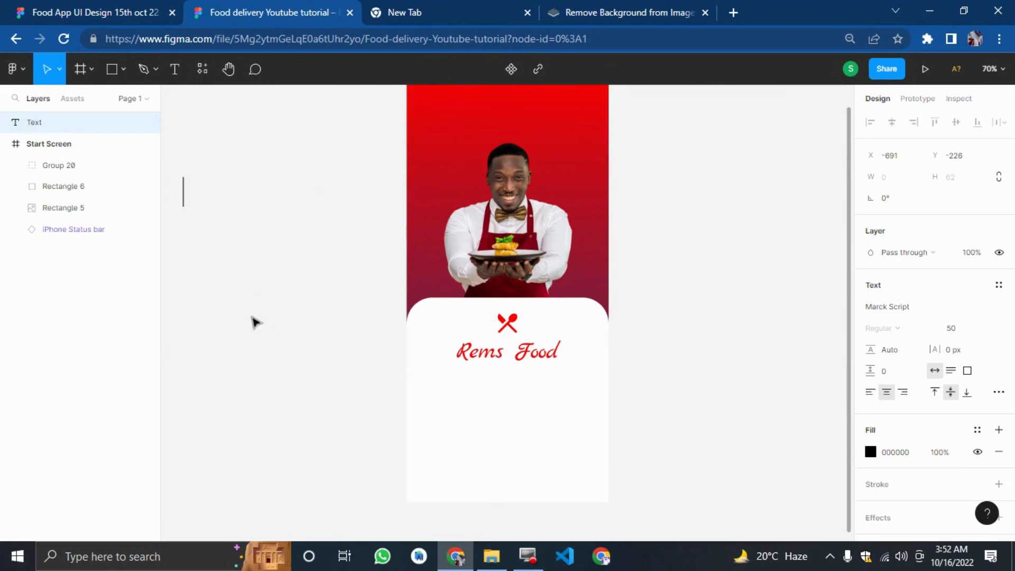
pyautogui.click(121, 18)
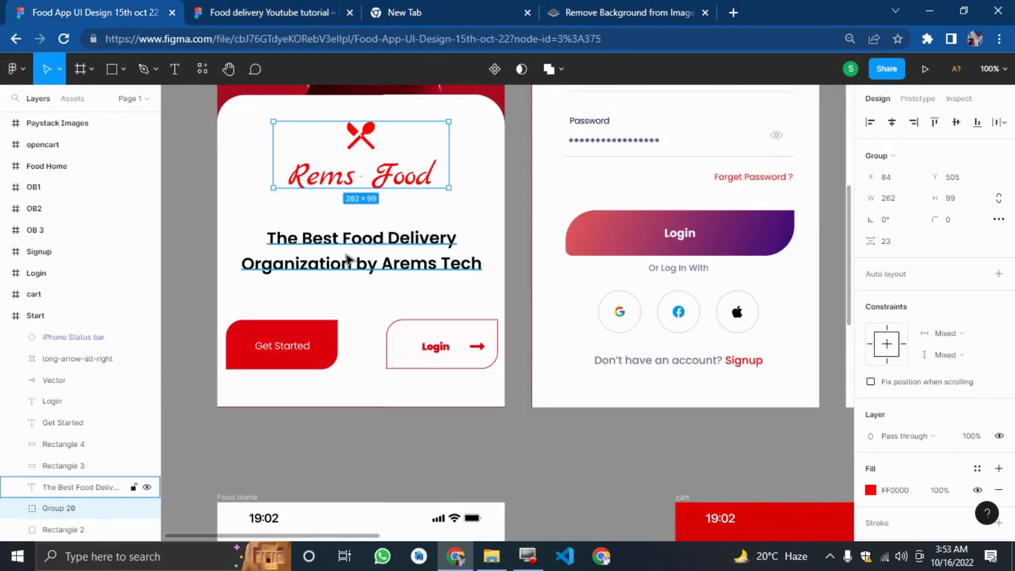
pyautogui.click(279, 13)
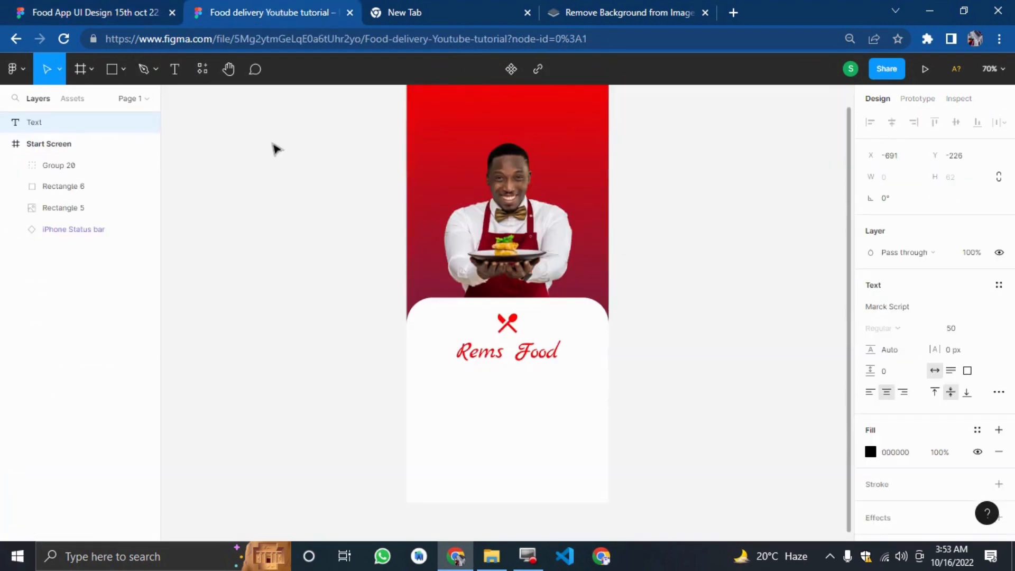
pyautogui.write('The Bes')
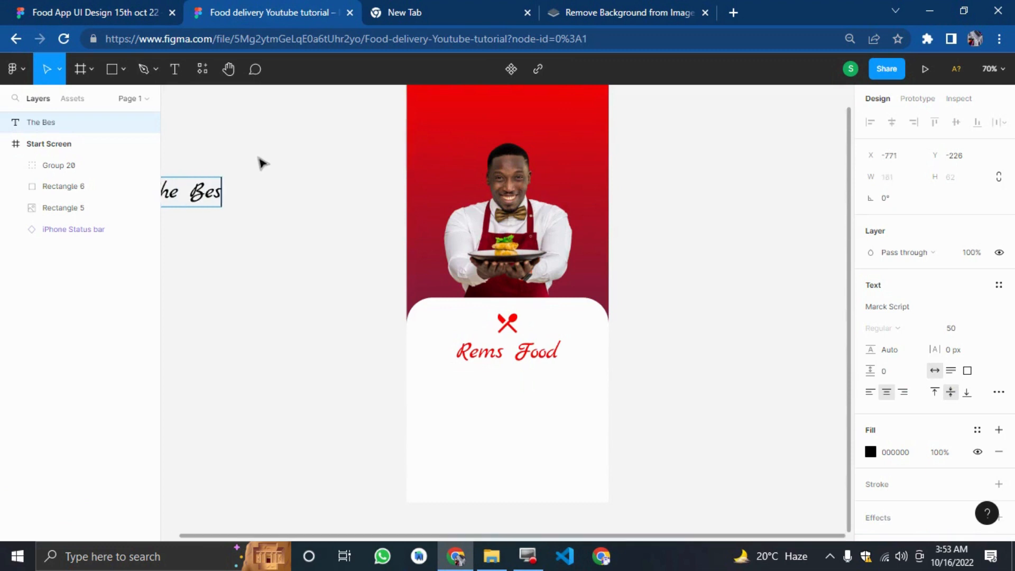
pyautogui.write('t Food d')
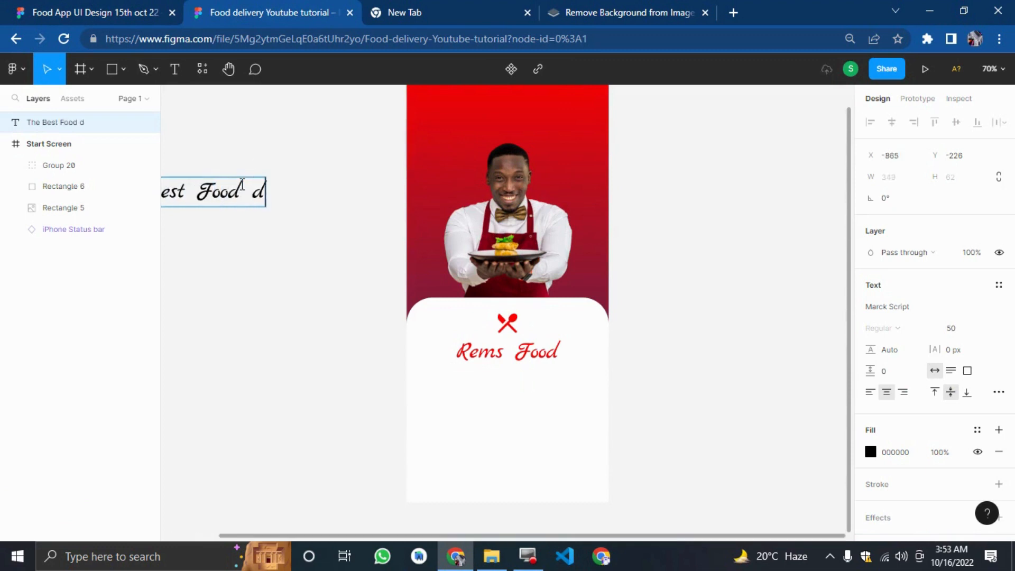
pyautogui.write('elivery')
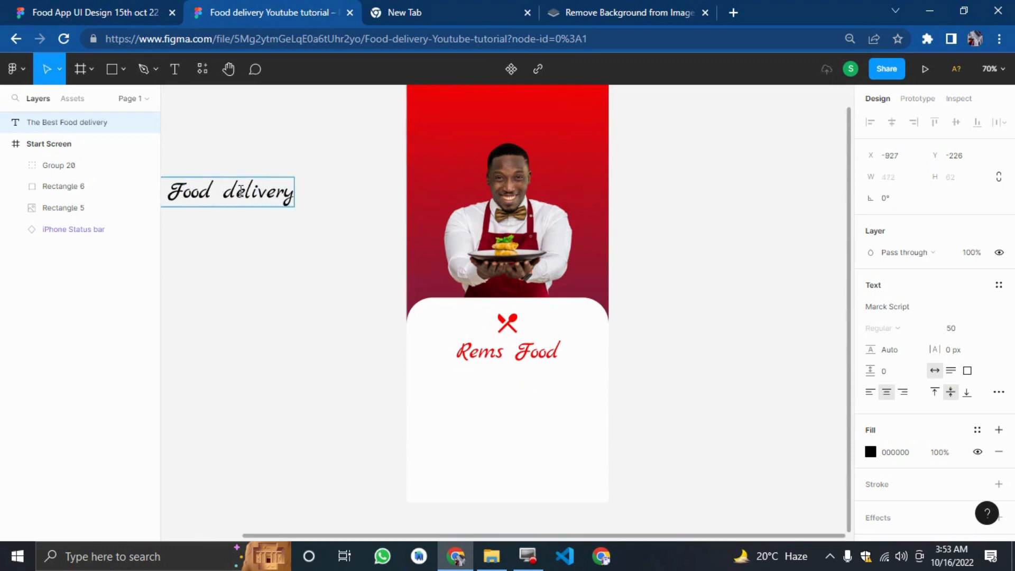
pyautogui.write(' organic')
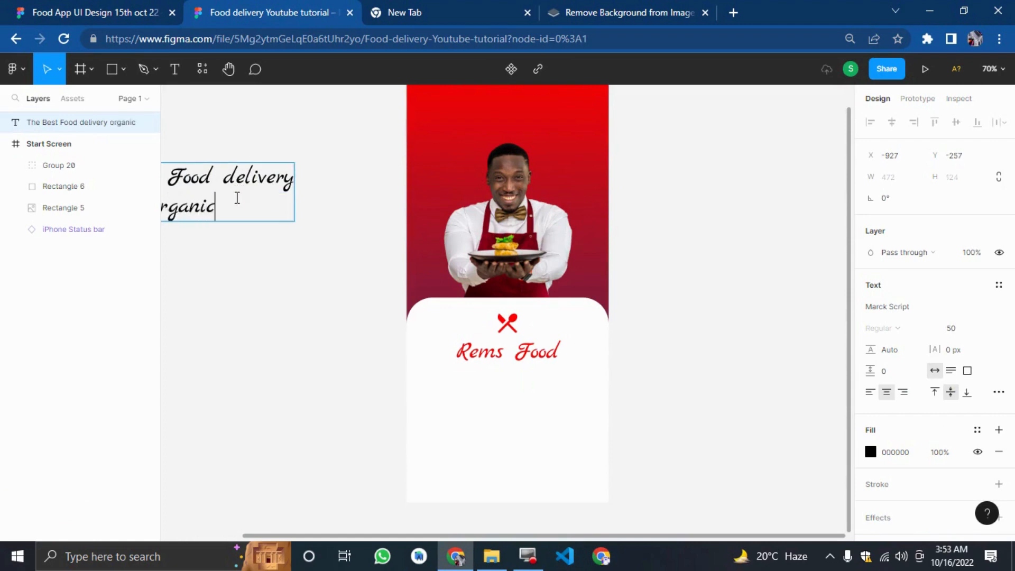
pyautogui.press('BackSpace')
pyautogui.write('zation')
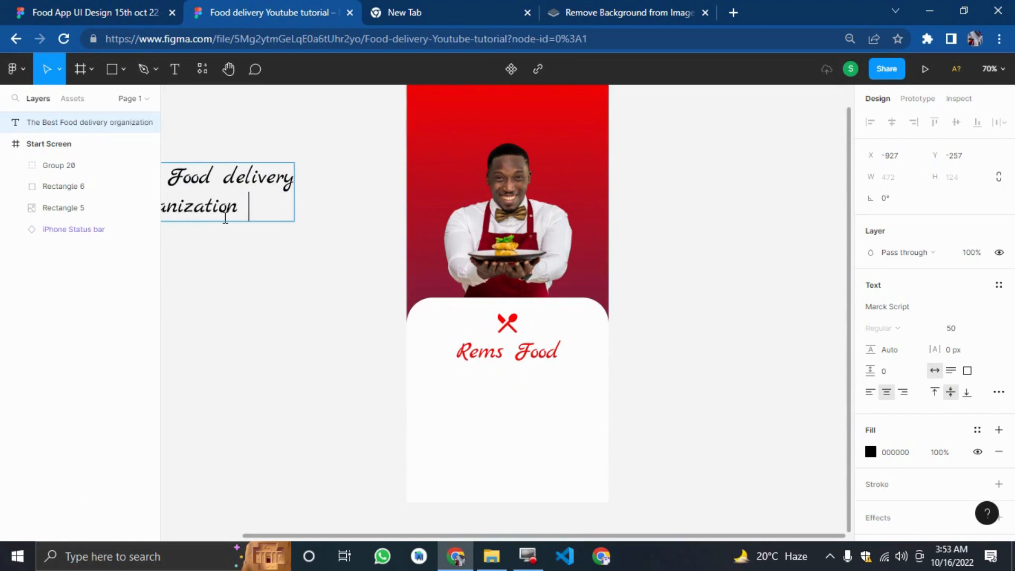
pyautogui.write(' by arems te')
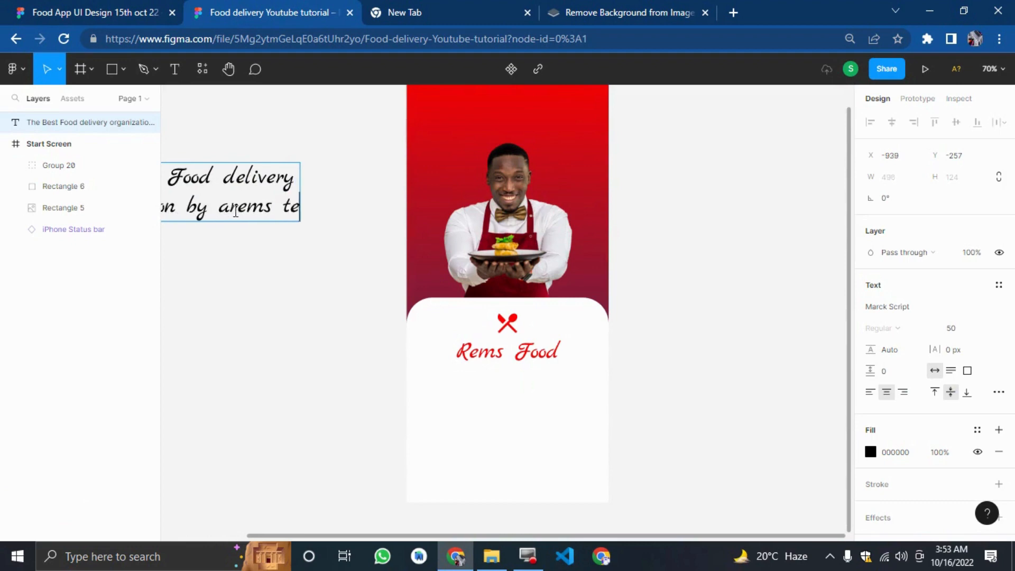
pyautogui.write('ch')
# Change the headline text's font to Poppins.
pyautogui.moveTo(254, 296); pyautogui.dragTo(2, 316)
pyautogui.click(339, 192)
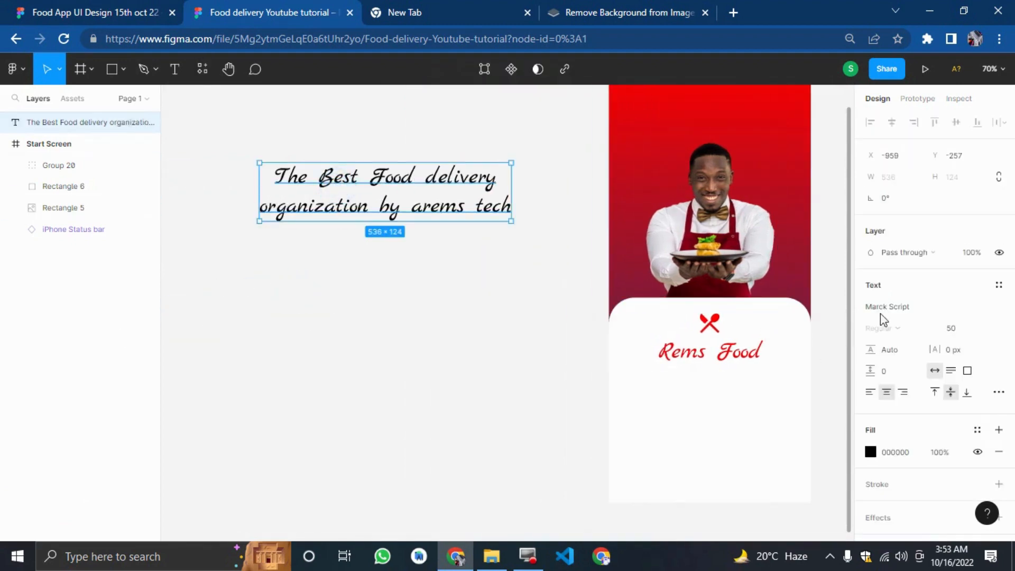
pyautogui.click(921, 300)
pyautogui.write('p')
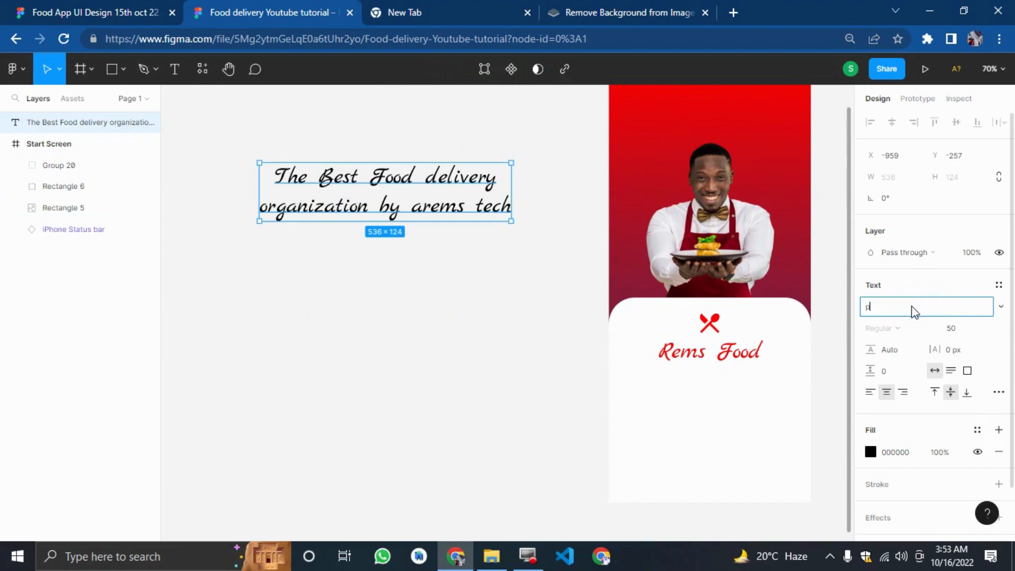
pyautogui.write('oppins')
pyautogui.press('Return')
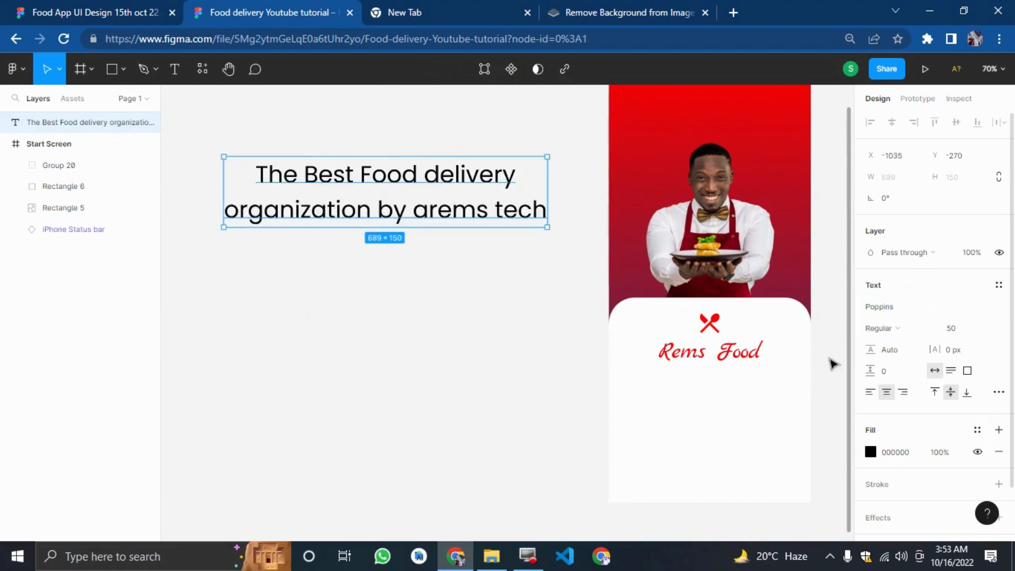
# Set the headline to Poppins Bold at size 25.
pyautogui.moveTo(450, 207); pyautogui.dragTo(299, 402)
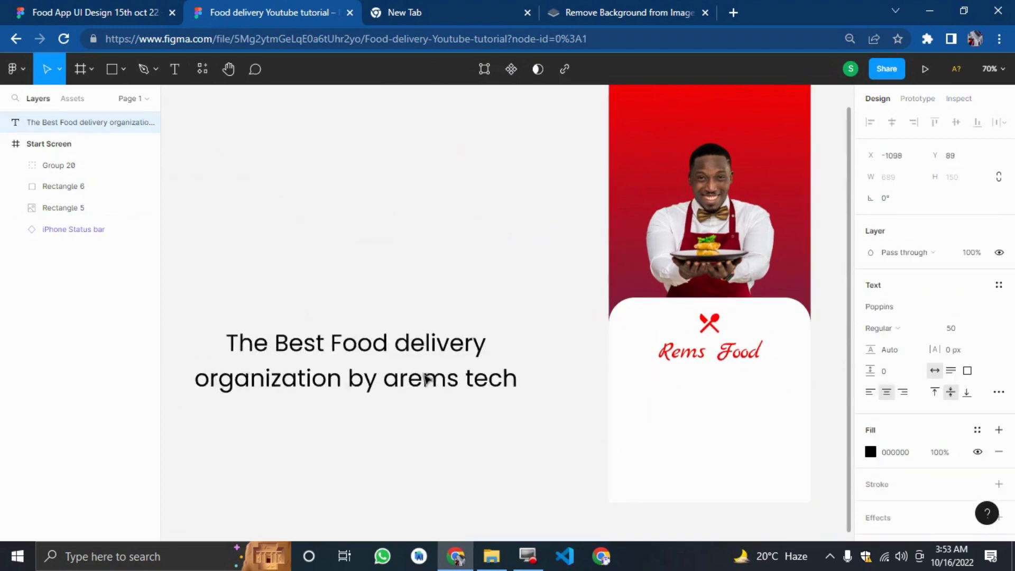
pyautogui.click(955, 329)
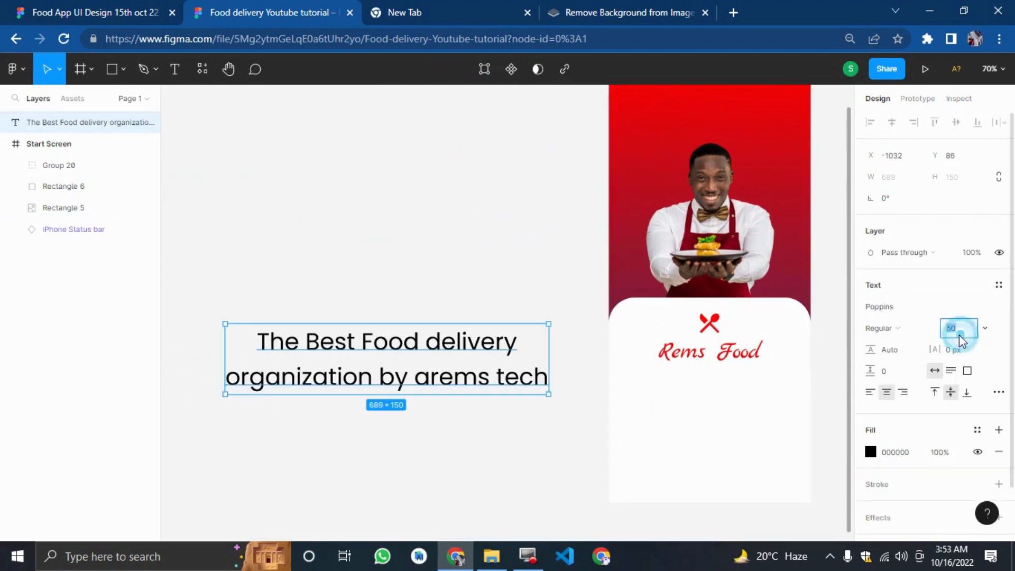
pyautogui.press('Return')
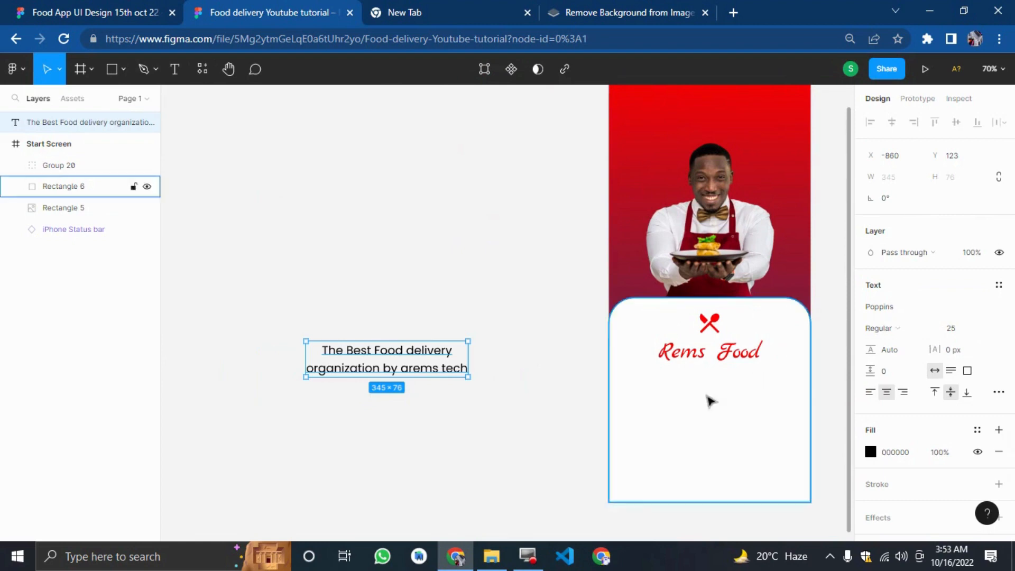
pyautogui.click(916, 328)
pyautogui.click(896, 335)
# Move the headline into the white panel just below the Rems Food logo, nudging it into place.
pyautogui.click(555, 419)
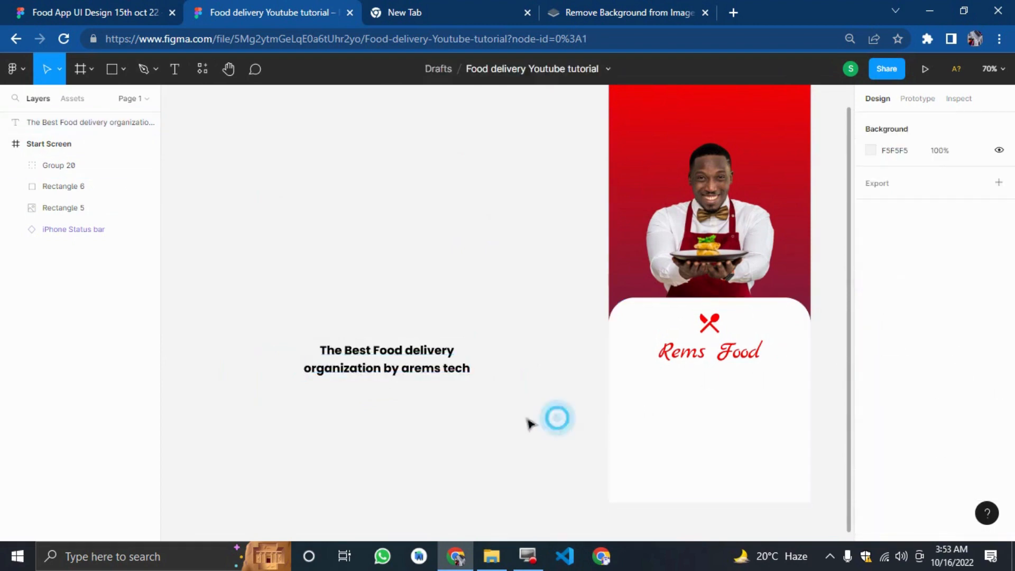
pyautogui.moveTo(346, 363); pyautogui.dragTo(666, 393)
pyautogui.hotkey('shift', 'Right')
pyautogui.hotkey('shift', 'Right')
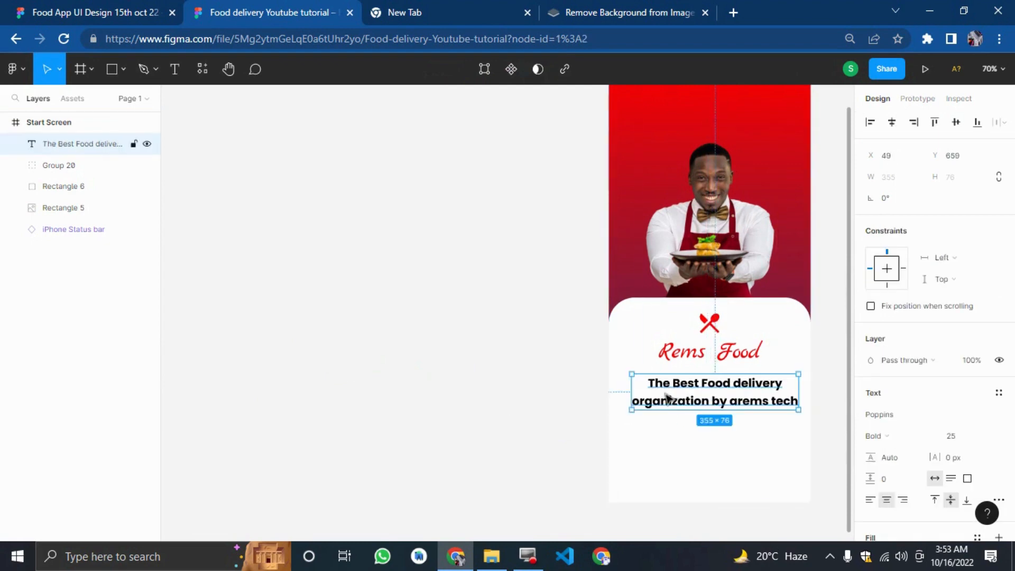
# Compare the headline's placement with the original Start screen design.
pyautogui.scroll(3, 539, 291)
pyautogui.moveTo(603, 224); pyautogui.dragTo(840, 227)
pyautogui.scroll(-3, 533, 292)
pyautogui.click(29, 12)
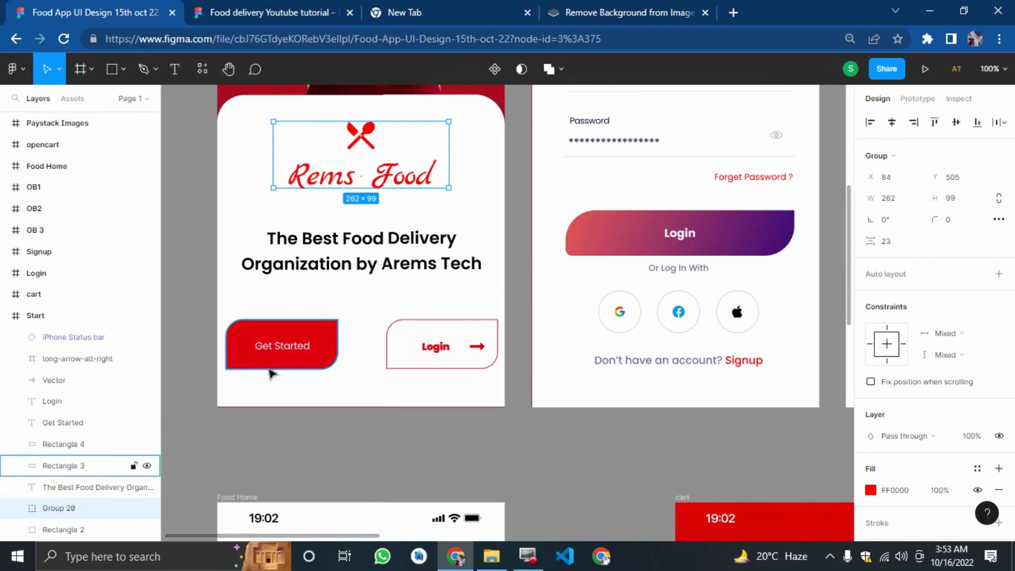
pyautogui.hotkey('ctrl', 'Tab')
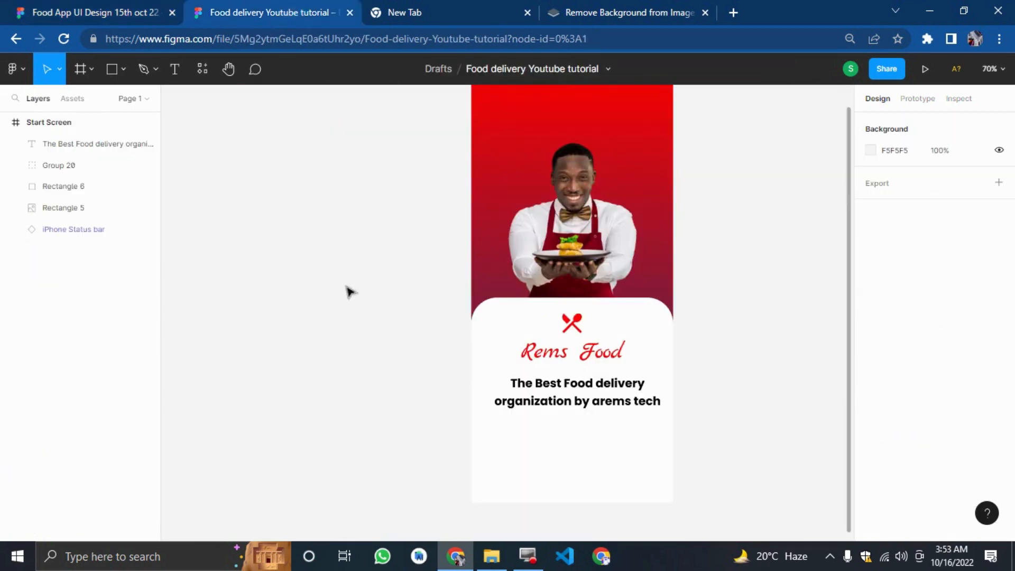
pyautogui.scroll(-5, 330, 290)
pyautogui.scroll(1, 317, 265)
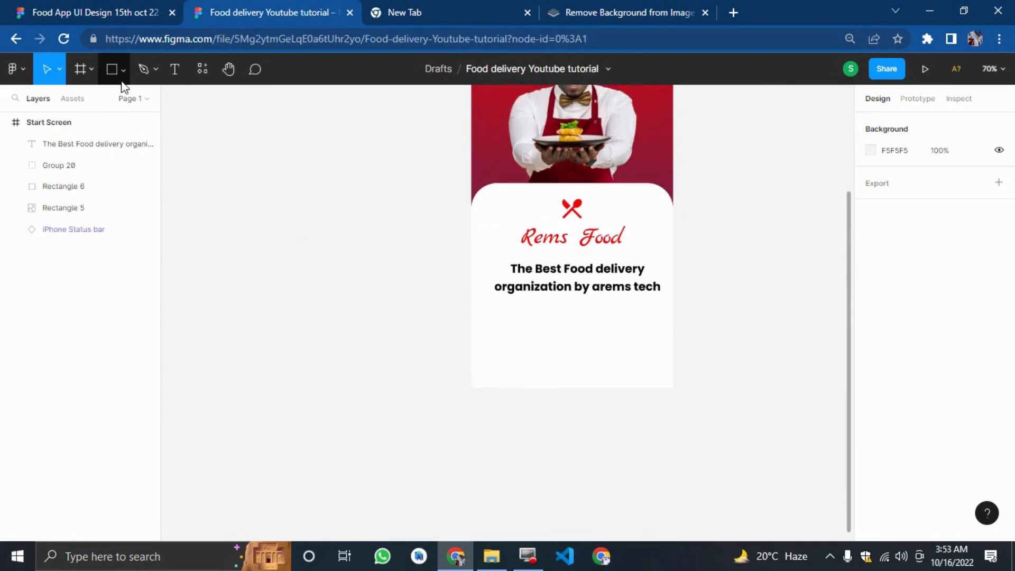
# Draw a rectangle about 162 × 67 and move it onto the canvas beside the frame.
pyautogui.click(112, 69)
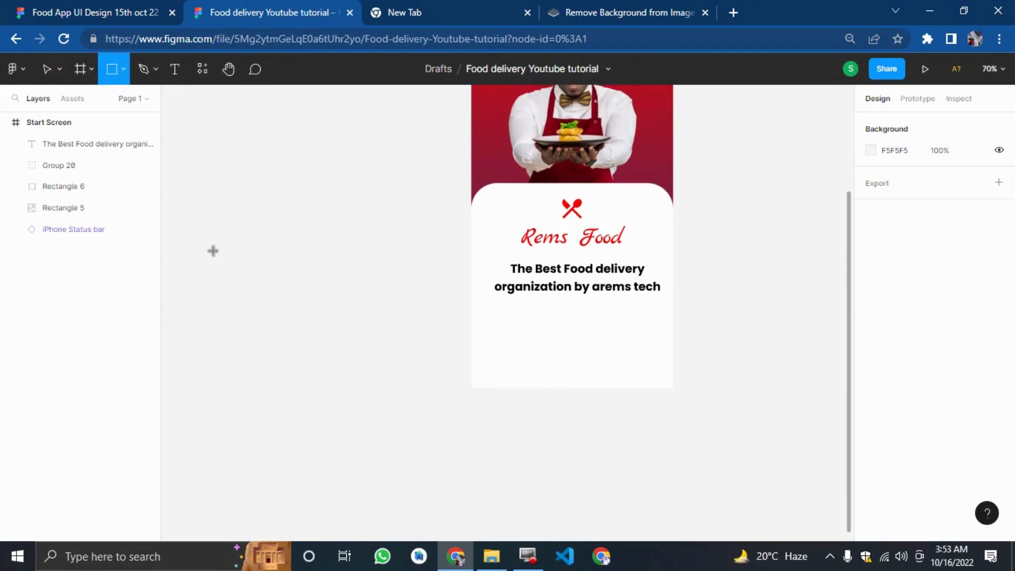
pyautogui.moveTo(481, 329); pyautogui.dragTo(559, 363)
pyautogui.click(390, 297)
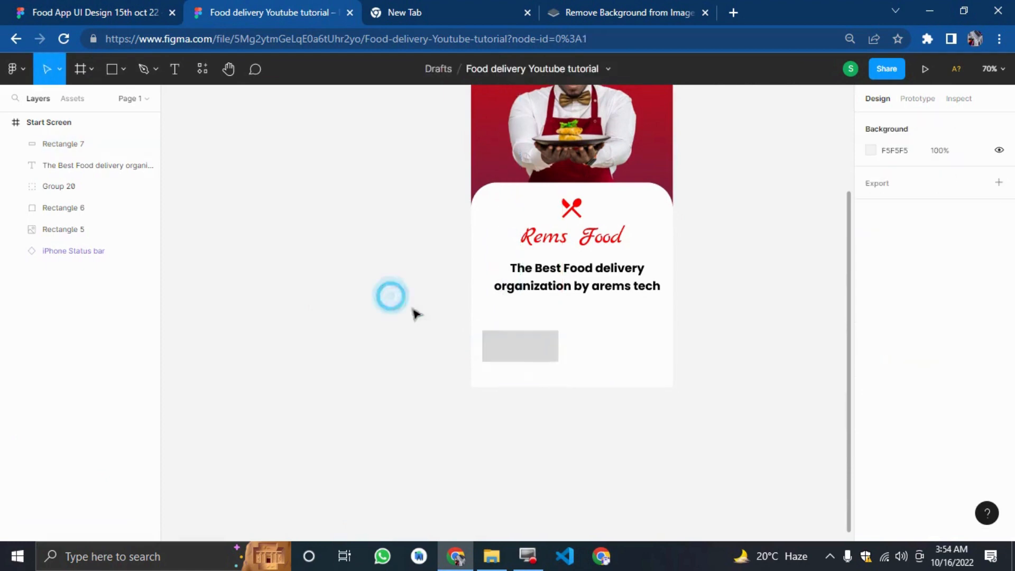
pyautogui.moveTo(499, 349); pyautogui.dragTo(273, 332)
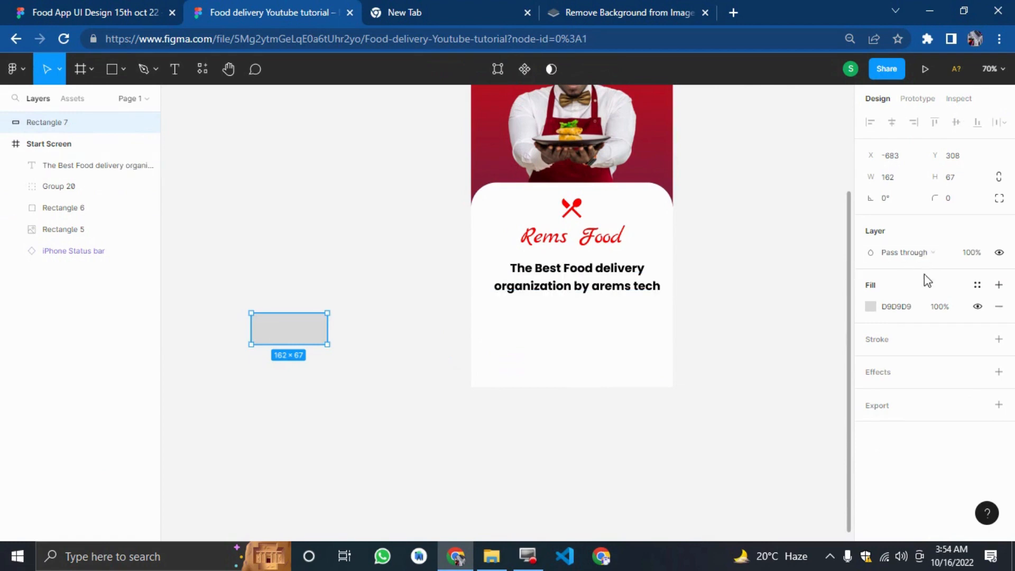
# Fill the rectangle with the red FF0000 document colour.
pyautogui.click(871, 307)
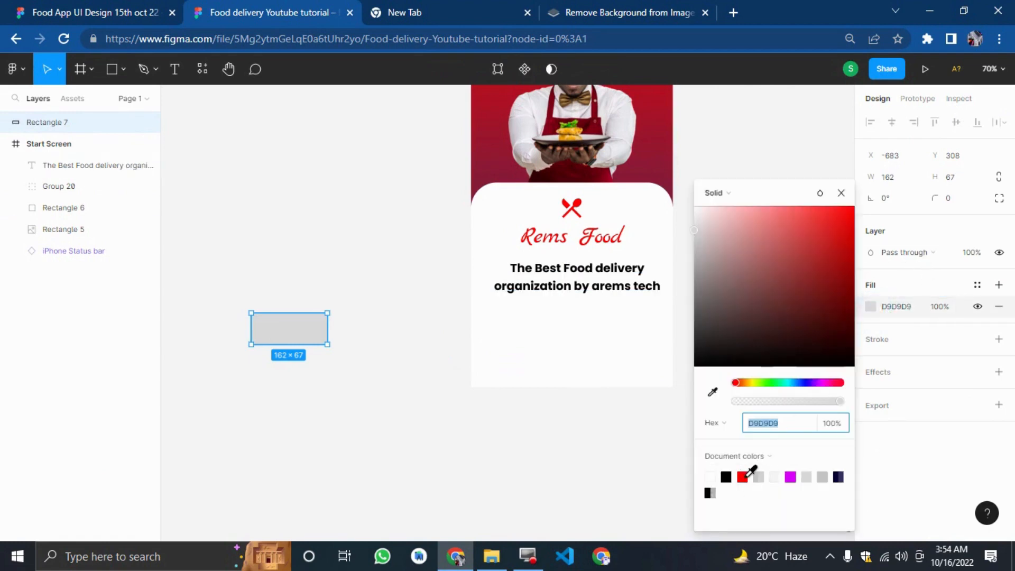
pyautogui.click(745, 475)
pyautogui.click(404, 420)
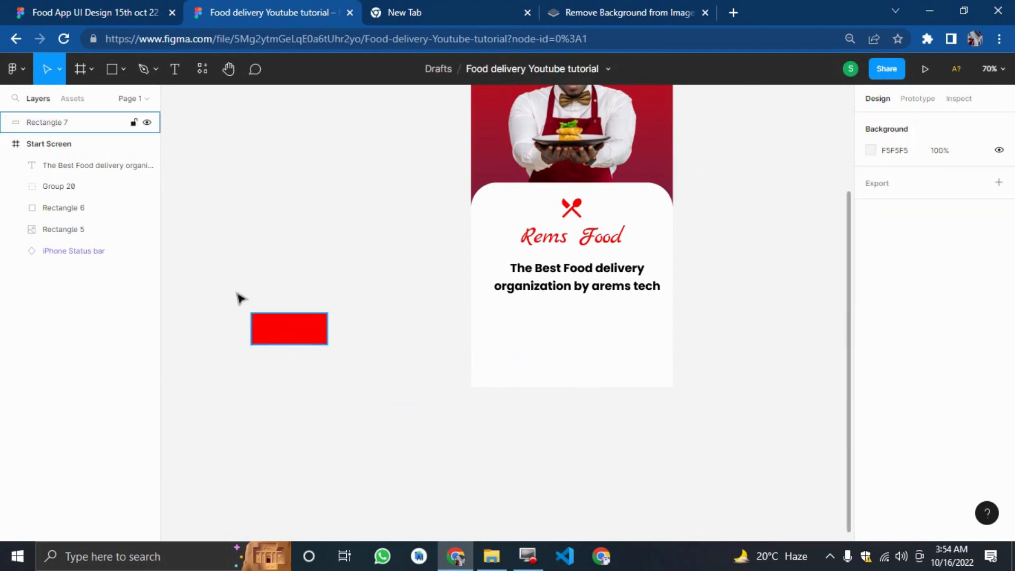
pyautogui.click(301, 328)
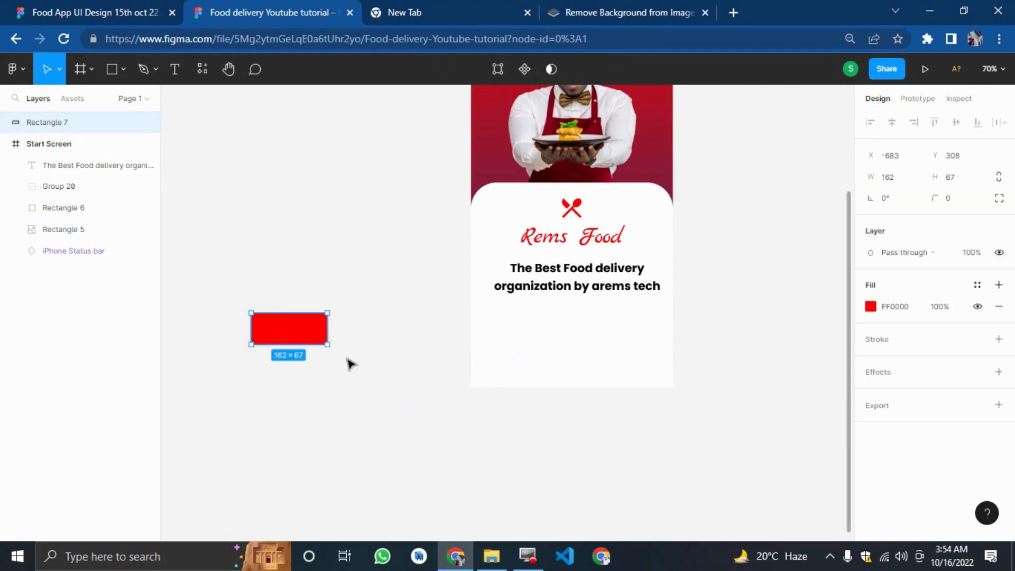
# Check the original Get Started button, switch the rectangle to independent corners and set its top-left radius to 30.
pyautogui.click(120, 6)
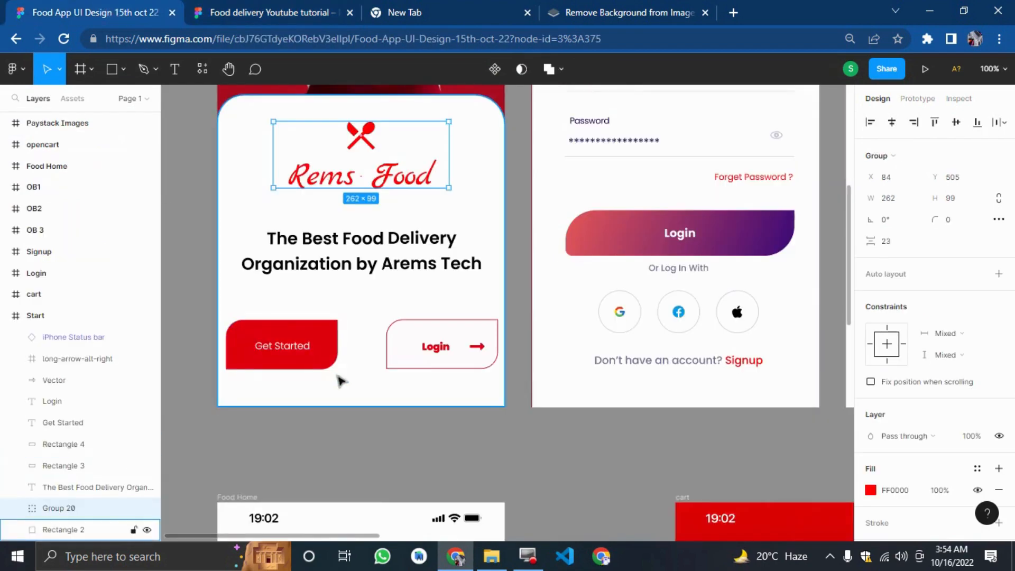
pyautogui.click(278, 9)
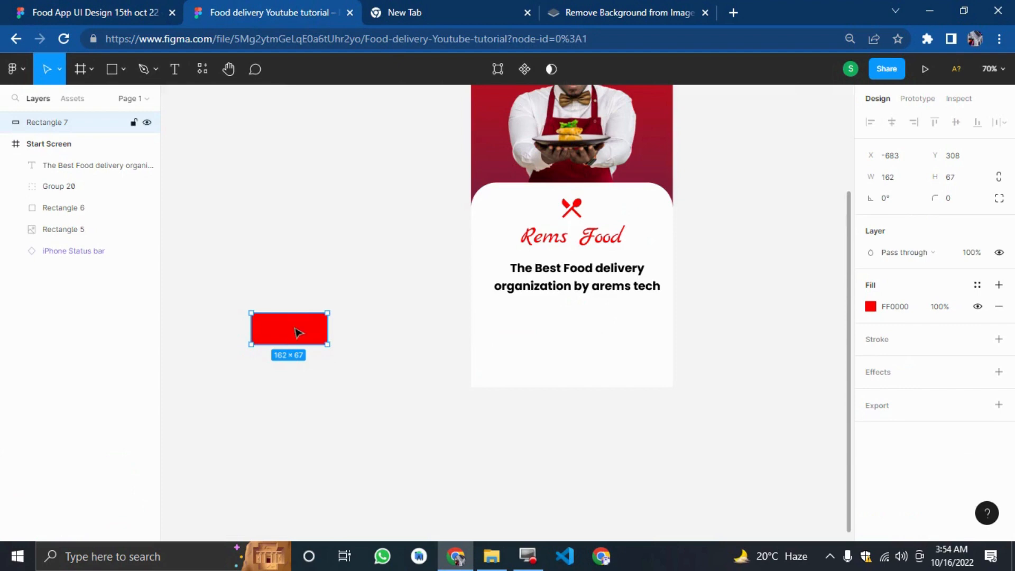
pyautogui.click(1000, 199)
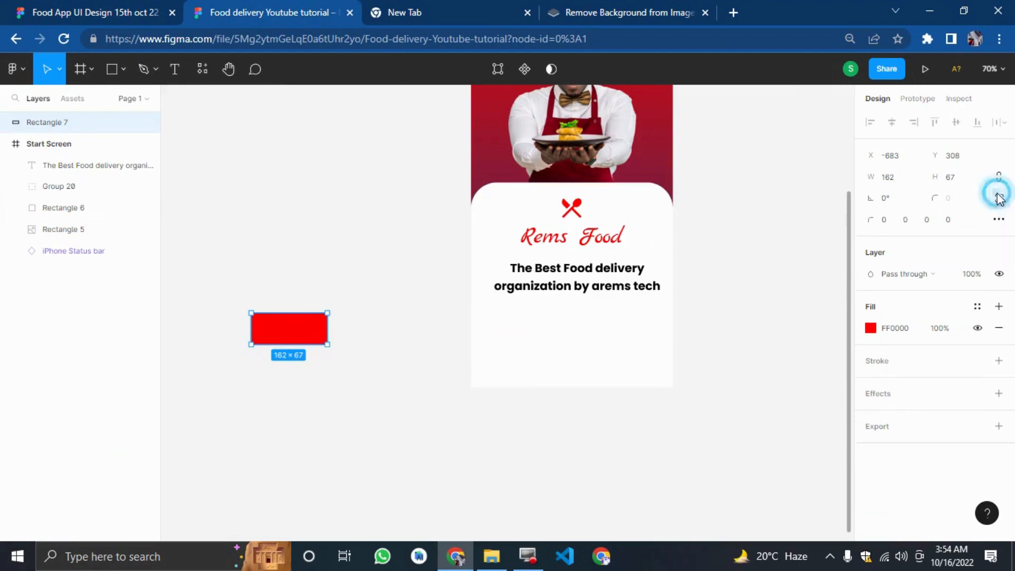
pyautogui.click(891, 222)
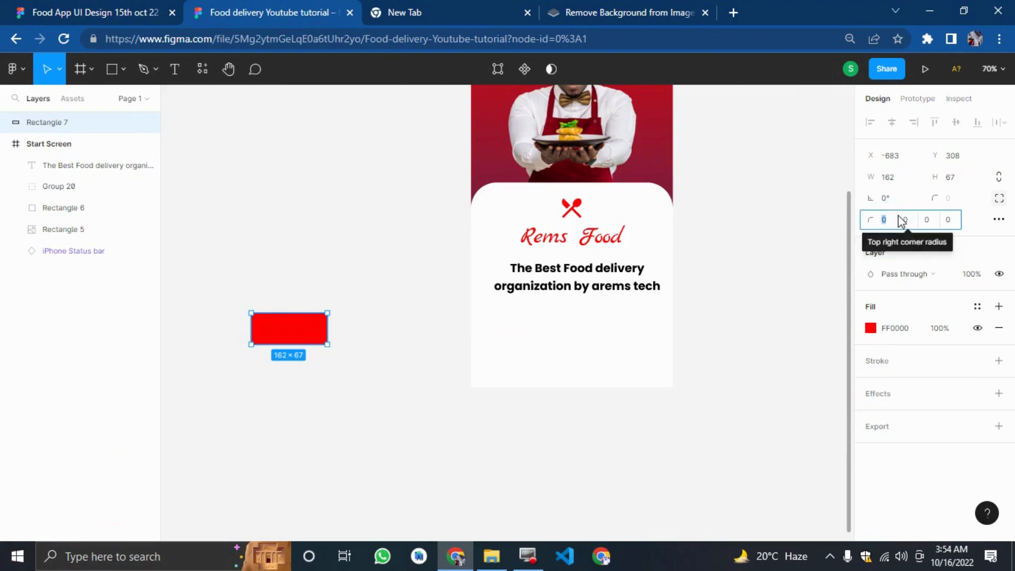
pyautogui.write('18')
pyautogui.press('Return')
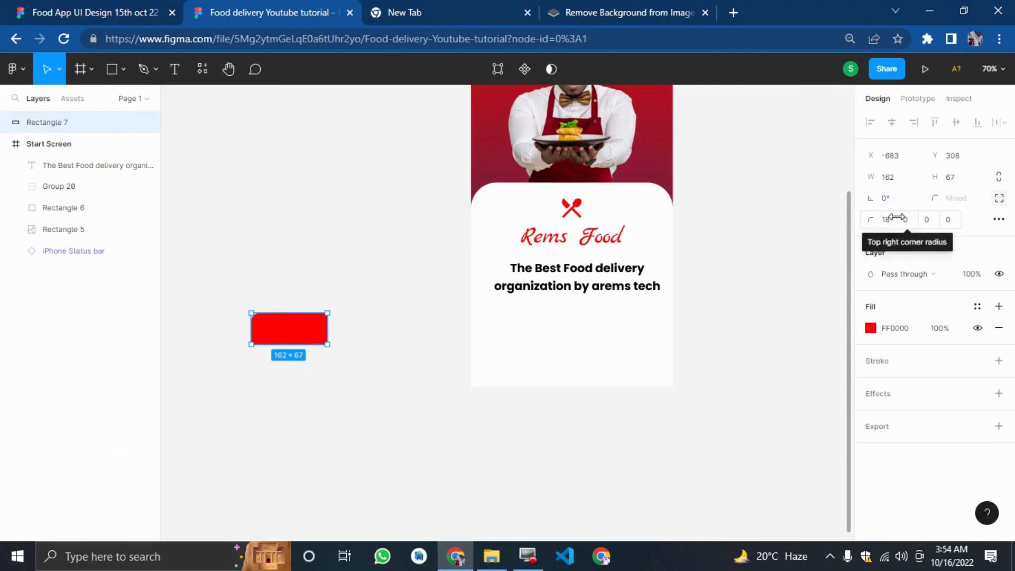
pyautogui.click(888, 221)
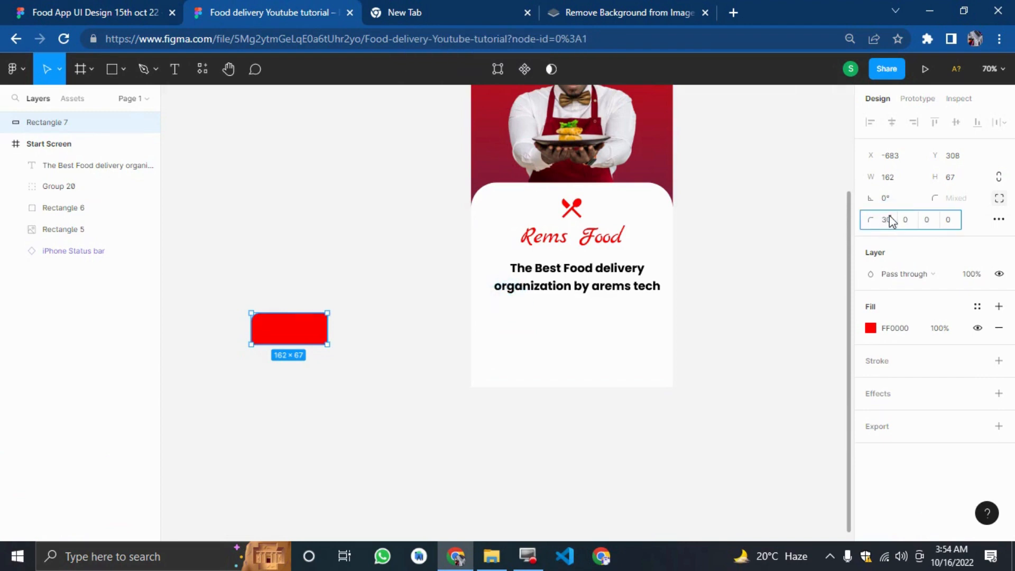
pyautogui.press('Return')
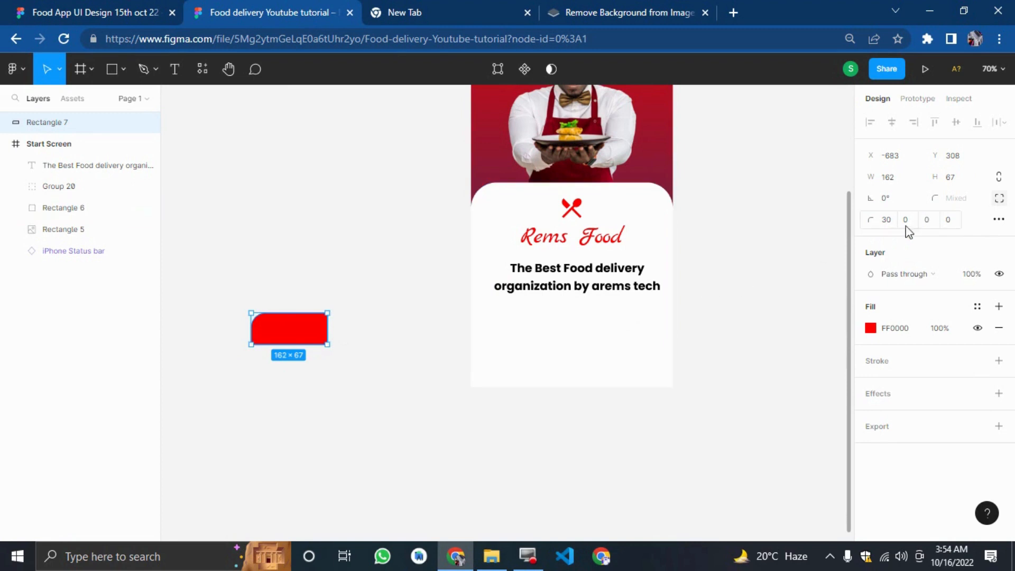
# Set the rectangle's bottom-right corner radius to 30 as well, leaving the other two corners square.
pyautogui.click(958, 220)
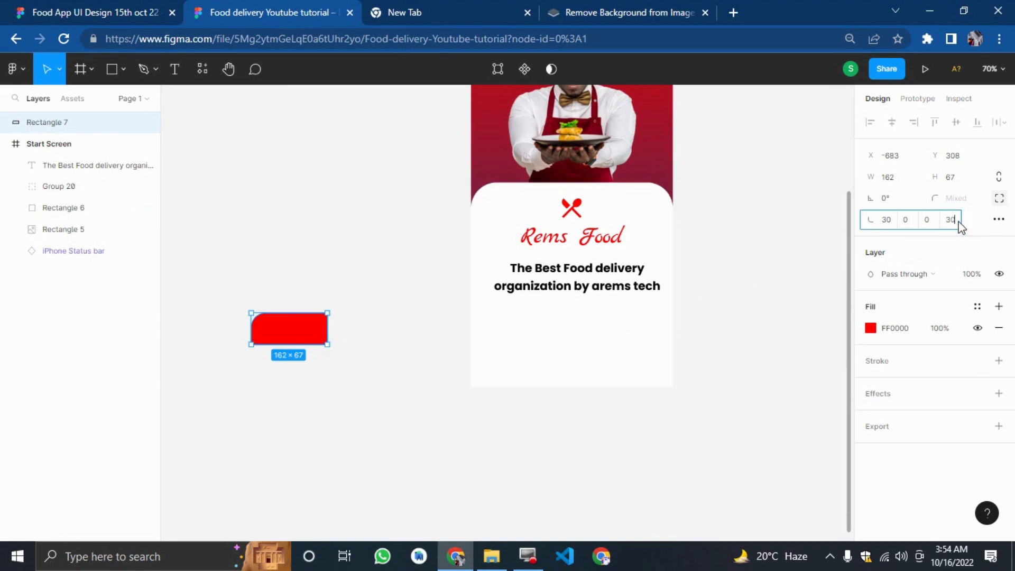
pyautogui.write('30')
pyautogui.press('Return')
pyautogui.click(957, 220)
pyautogui.click(926, 220)
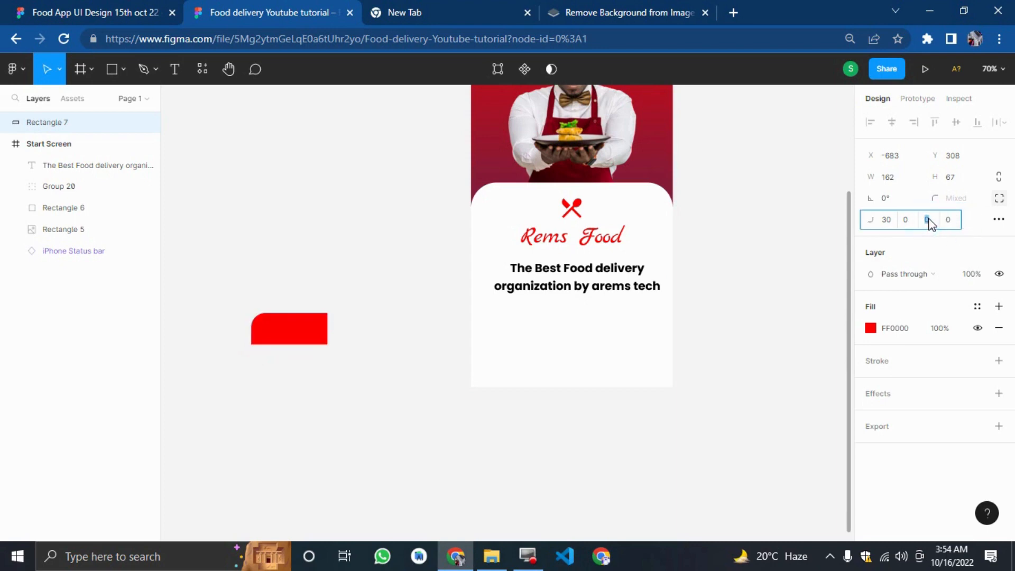
pyautogui.write('30')
pyautogui.press('Return')
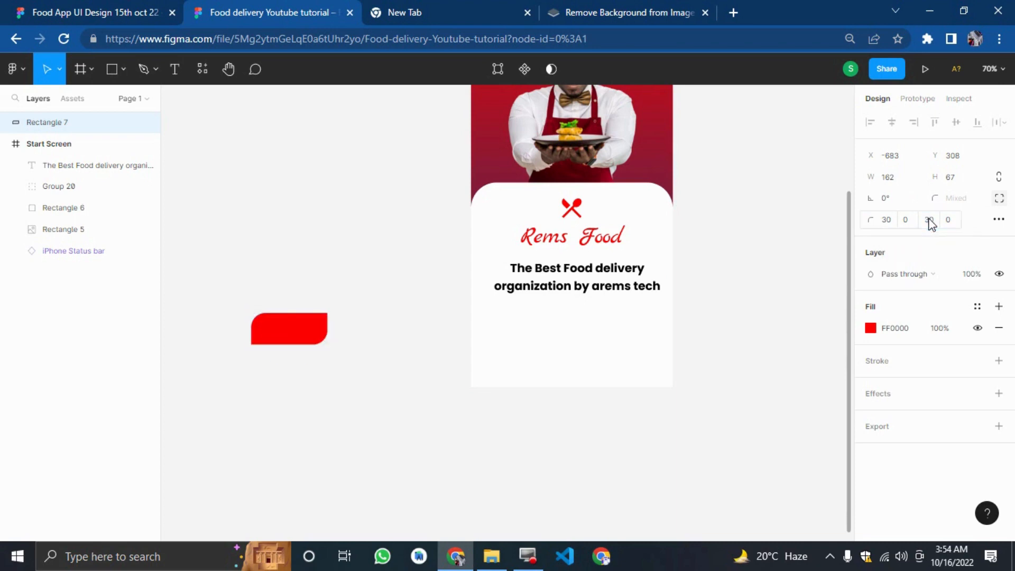
pyautogui.click(340, 401)
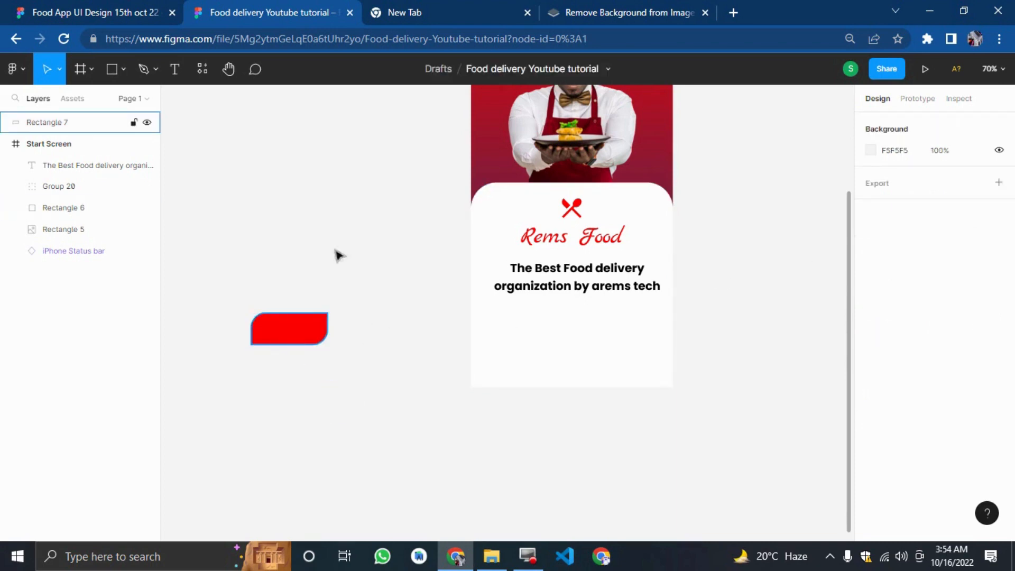
# Check the original design's buttons, then duplicate the red rectangle and place the copy to its right.
pyautogui.click(79, 12)
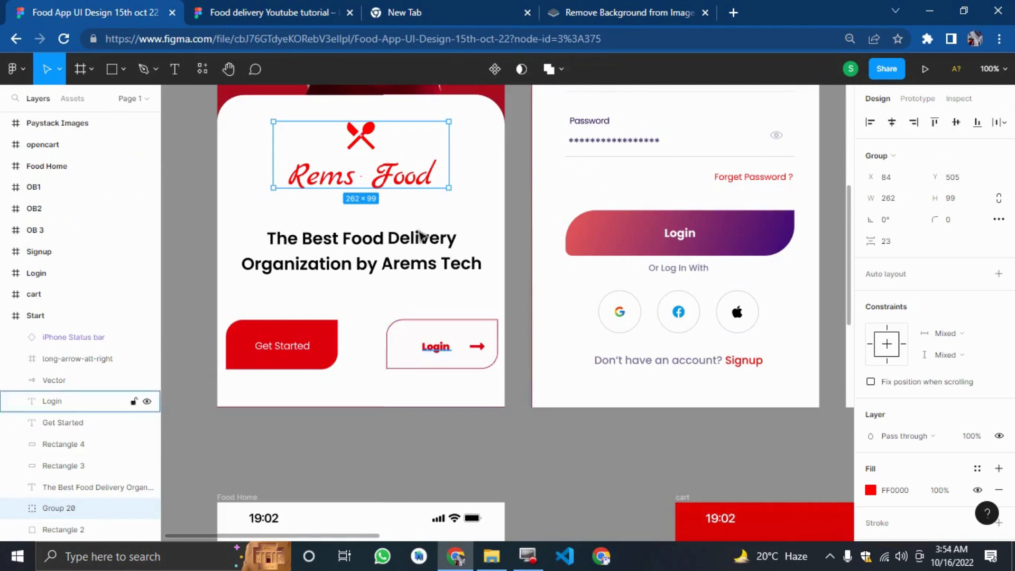
pyautogui.click(287, 21)
pyautogui.click(296, 337)
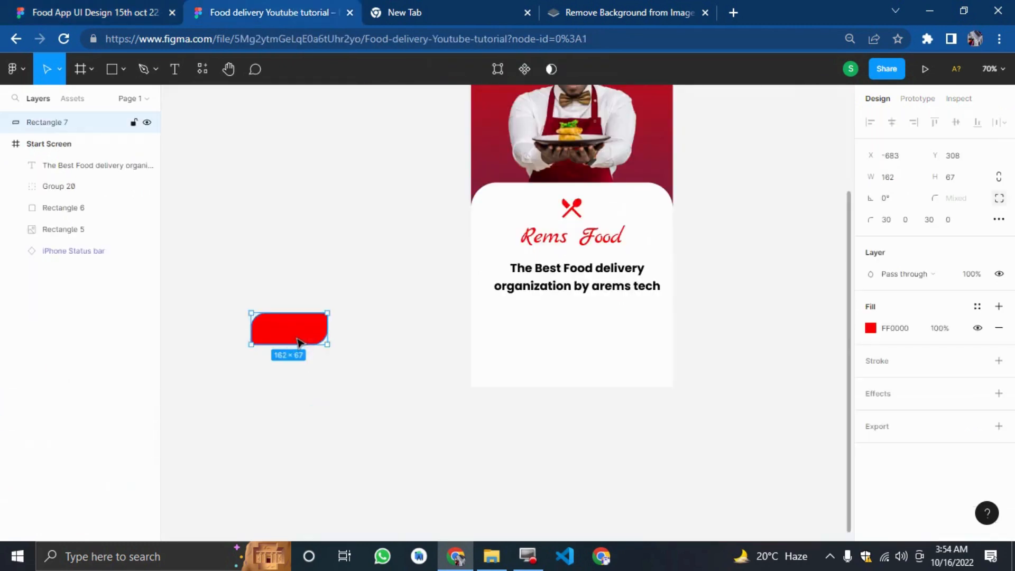
pyautogui.hotkey('ctrl', 'd')
pyautogui.moveTo(297, 341); pyautogui.dragTo(401, 344)
pyautogui.hotkey('shift', 'Right')
pyautogui.hotkey('shift', 'Right')
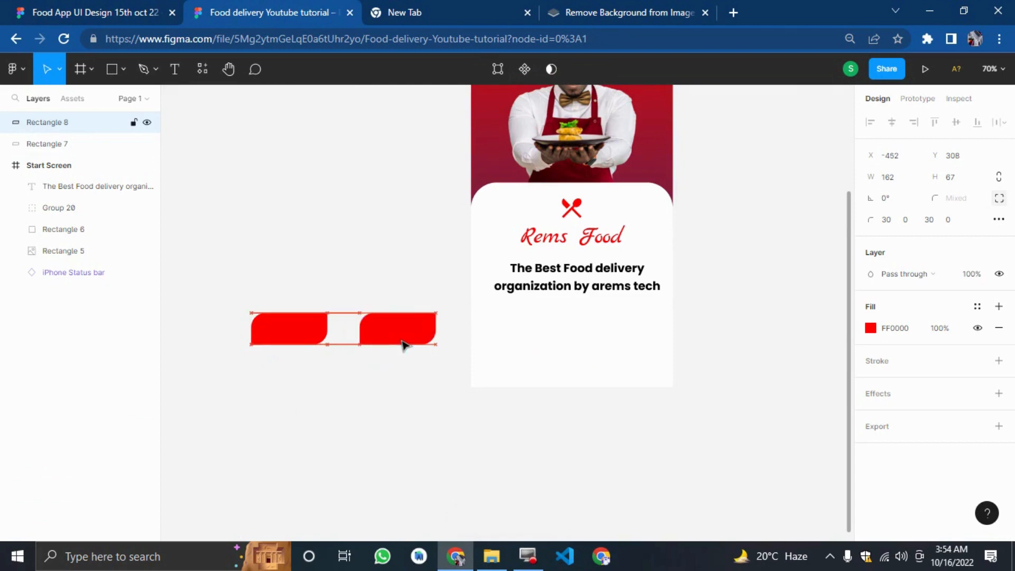
# Change the copy's fill to white FFFFFF and add a stroke to it.
pyautogui.click(871, 328)
pyautogui.moveTo(825, 338); pyautogui.dragTo(676, 210)
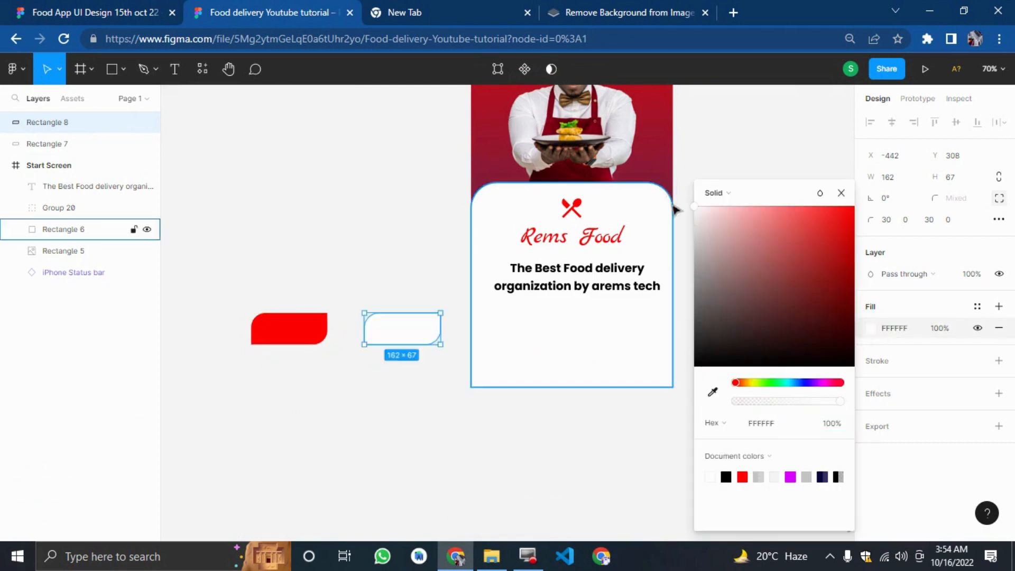
pyautogui.click(886, 367)
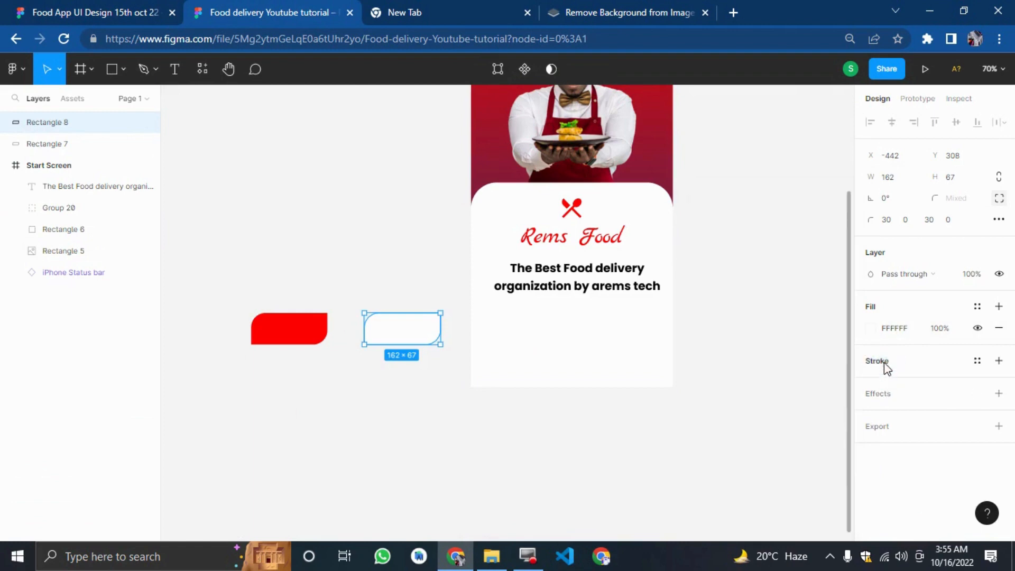
pyautogui.click(886, 365)
pyautogui.click(324, 419)
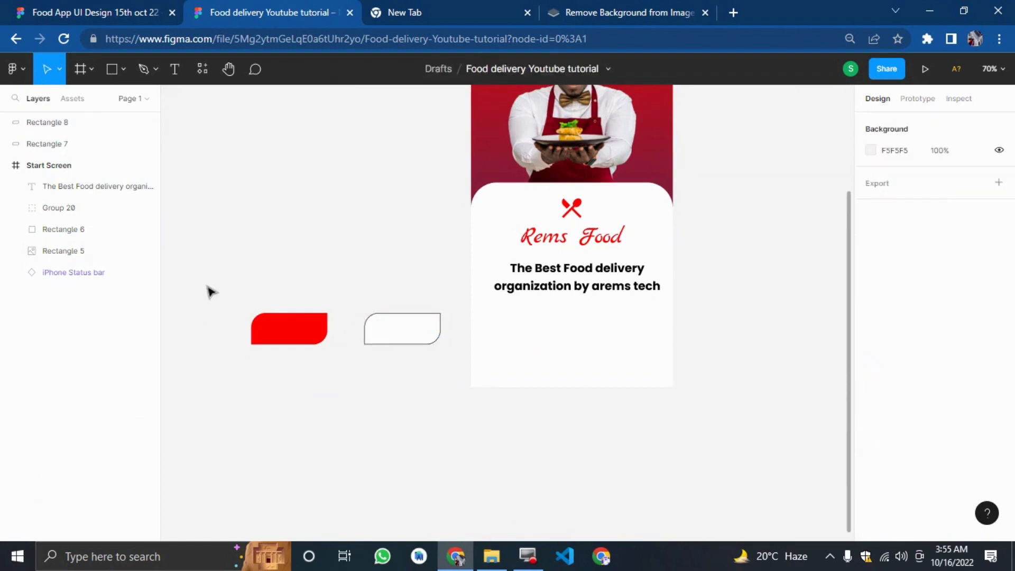
# Move both button rectangles into the Start Screen frame below the headline and nudge them into position.
pyautogui.moveTo(211, 291); pyautogui.dragTo(432, 361)
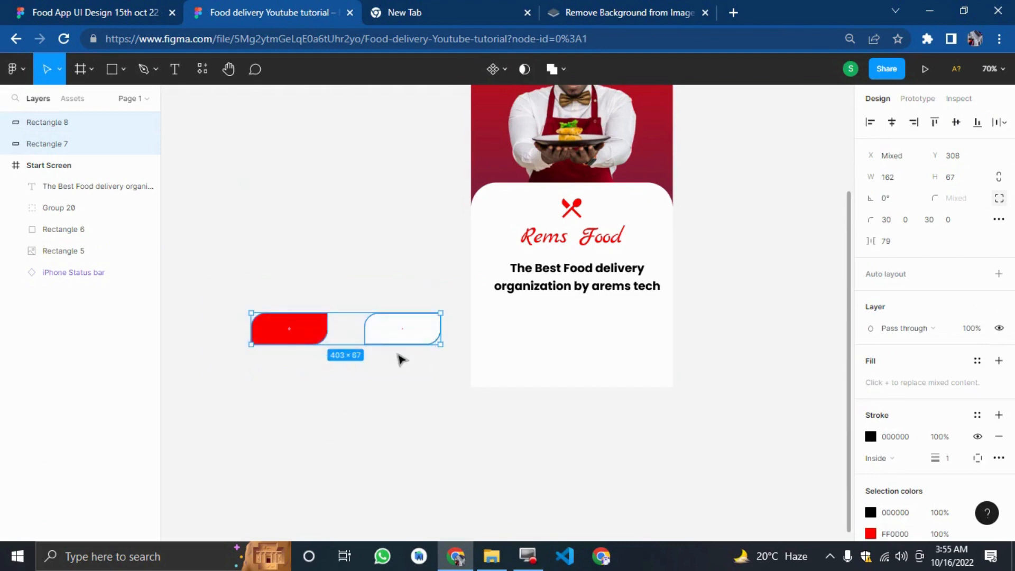
pyautogui.moveTo(389, 335); pyautogui.dragTo(618, 379)
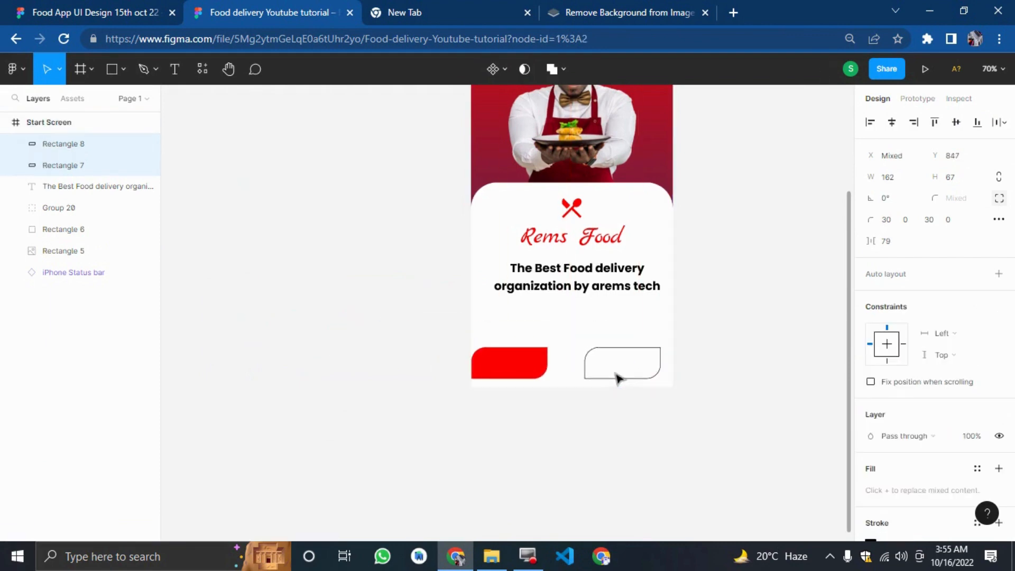
pyautogui.hotkey('shift', 'Up')
pyautogui.hotkey('shift', 'Up')
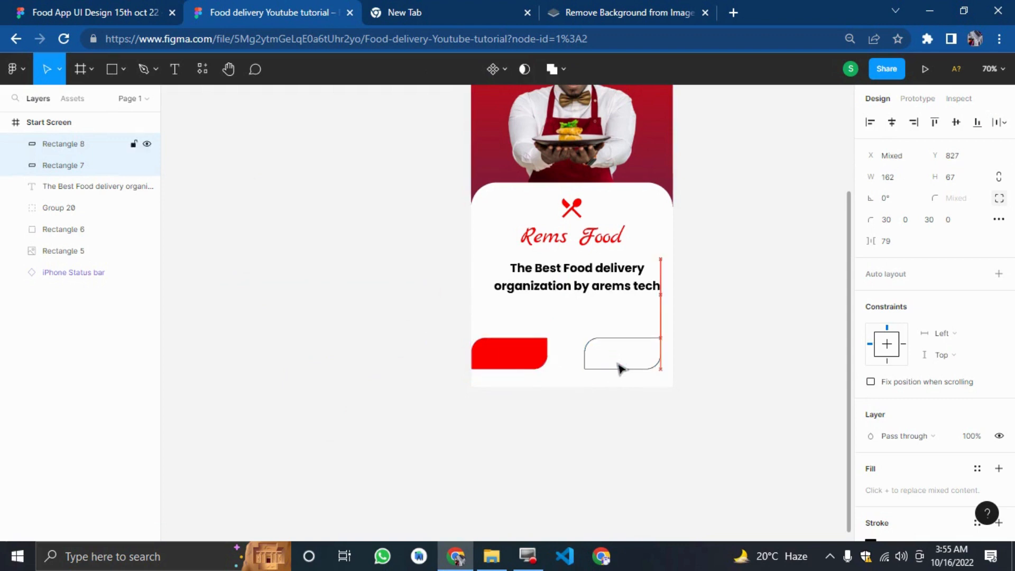
pyautogui.hotkey('shift', 'Right')
pyautogui.hotkey('shift', 'Right')
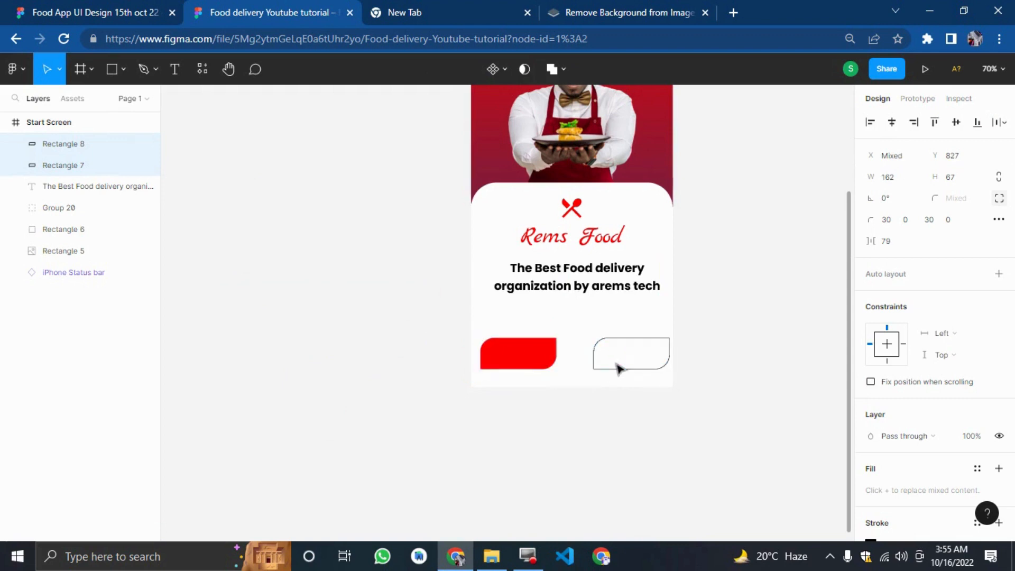
pyautogui.press('Up')
pyautogui.press('Up')
pyautogui.press('Up')
pyautogui.press('Up')
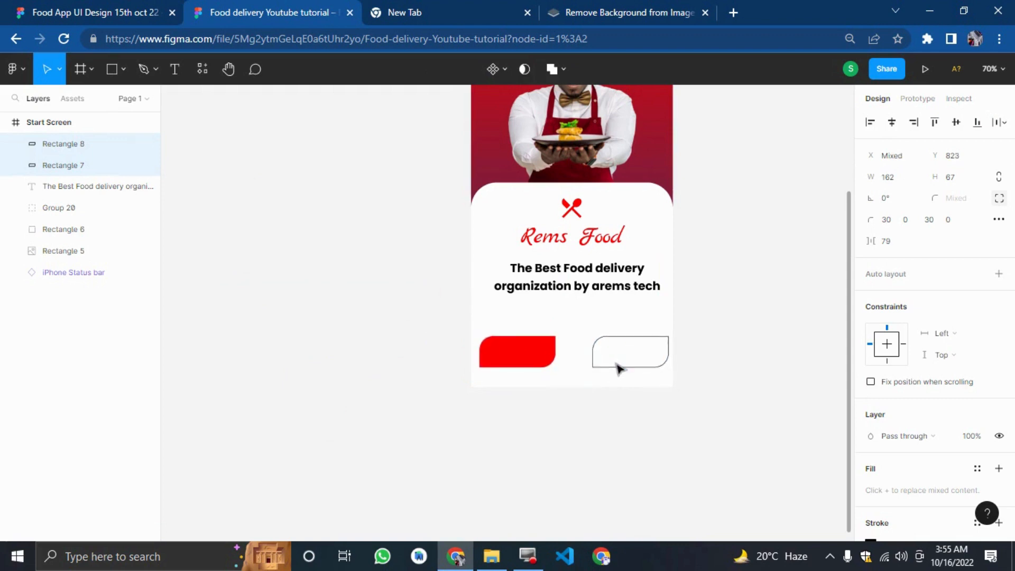
pyautogui.click(264, 311)
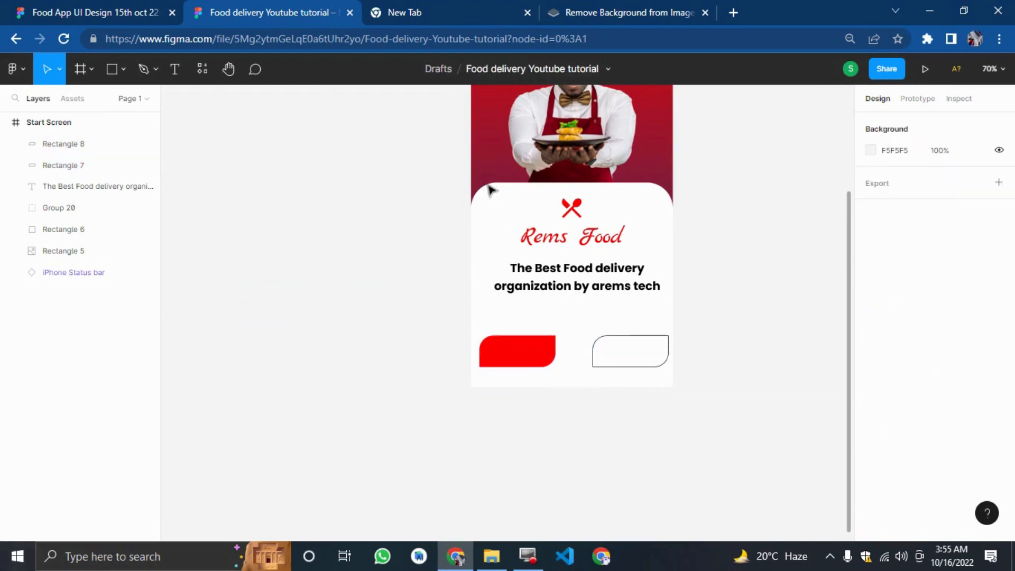
# Create a text layer reading Get Started and place it on the red button.
pyautogui.click(175, 68)
pyautogui.click(206, 264)
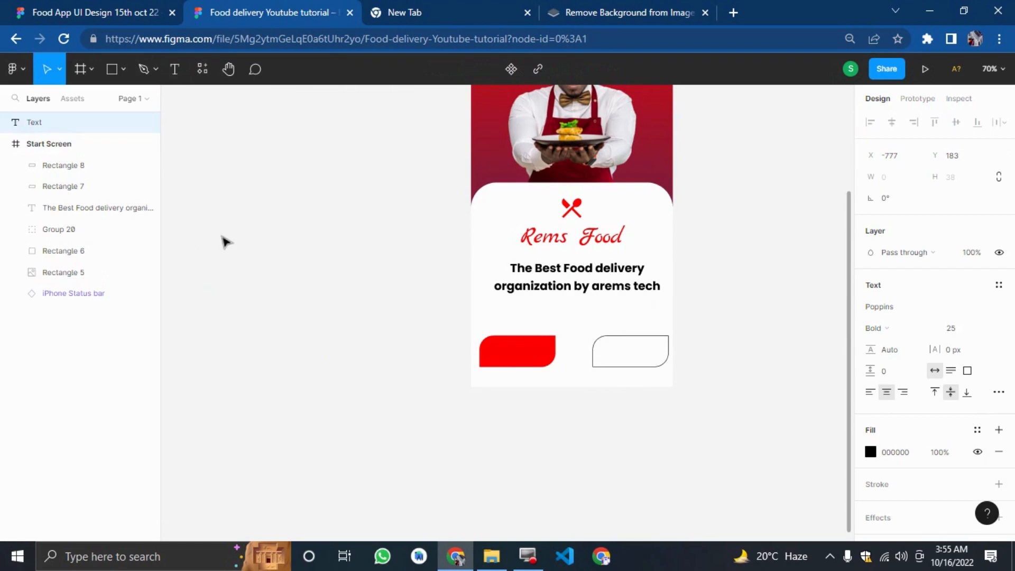
pyautogui.write('Get Started')
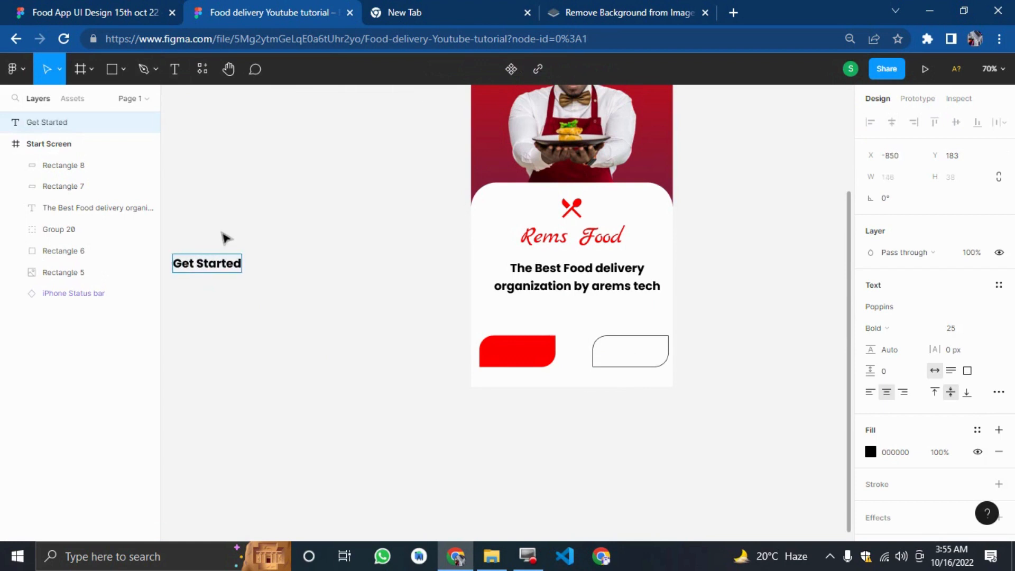
pyautogui.click(222, 231)
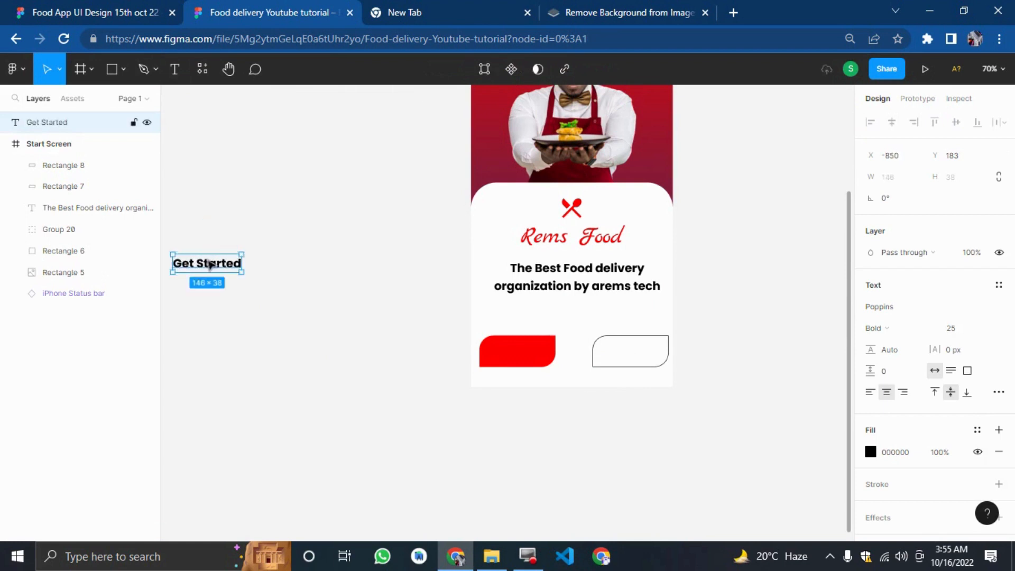
pyautogui.moveTo(208, 263); pyautogui.dragTo(519, 347)
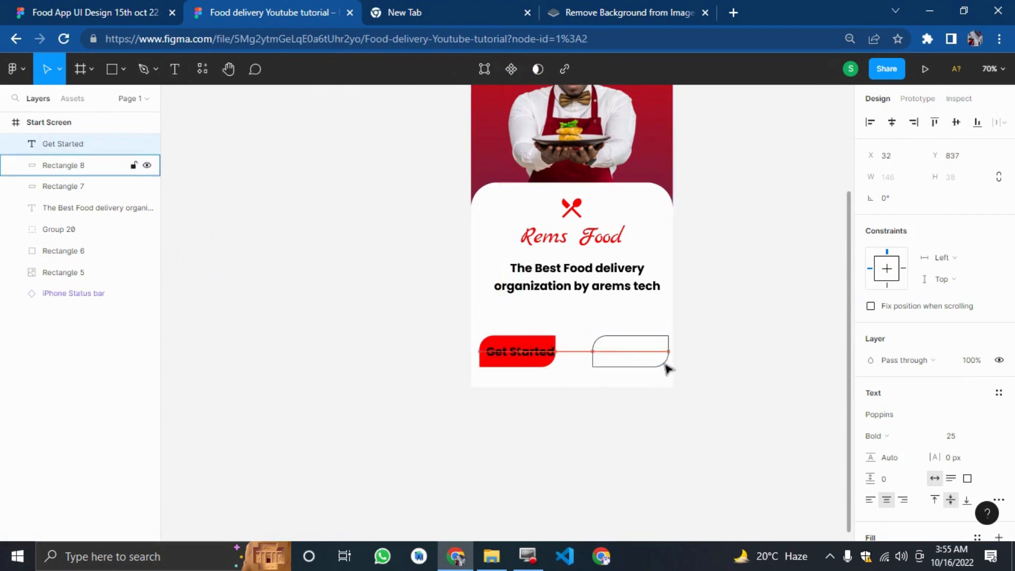
# Set the Get Started text to size 20 and Regular weight.
pyautogui.click(970, 438)
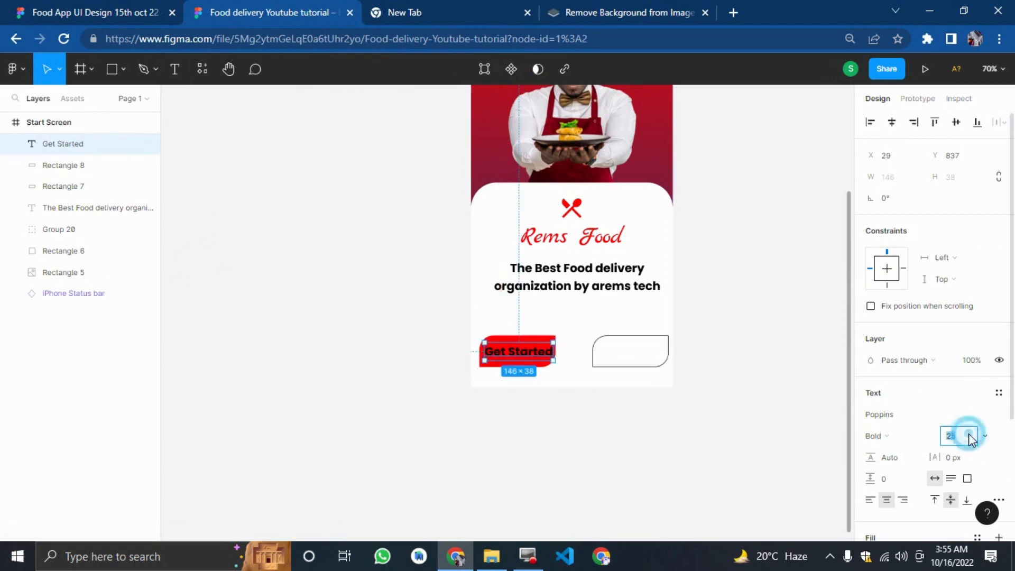
pyautogui.write('20')
pyautogui.press('Return')
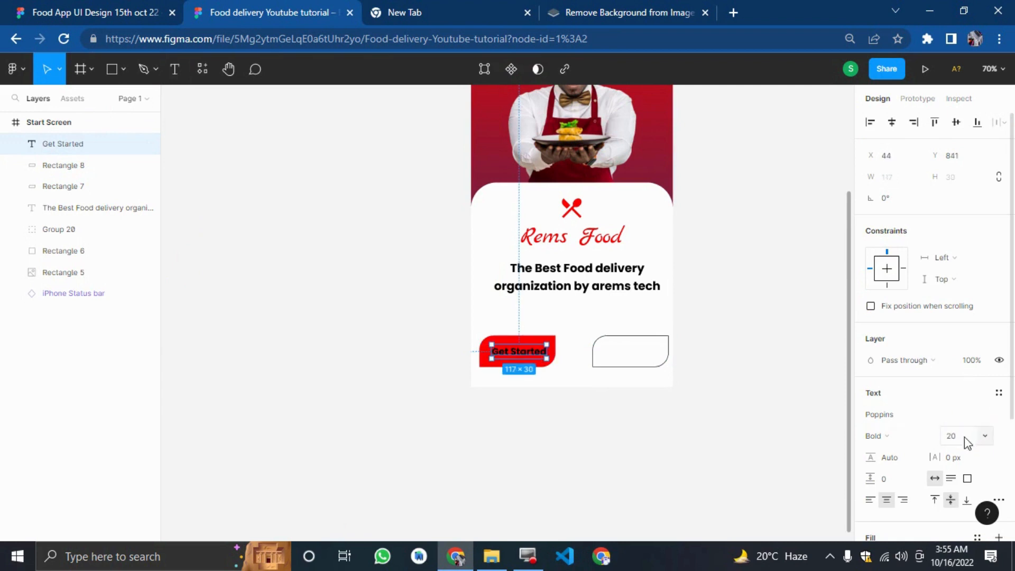
pyautogui.click(873, 437)
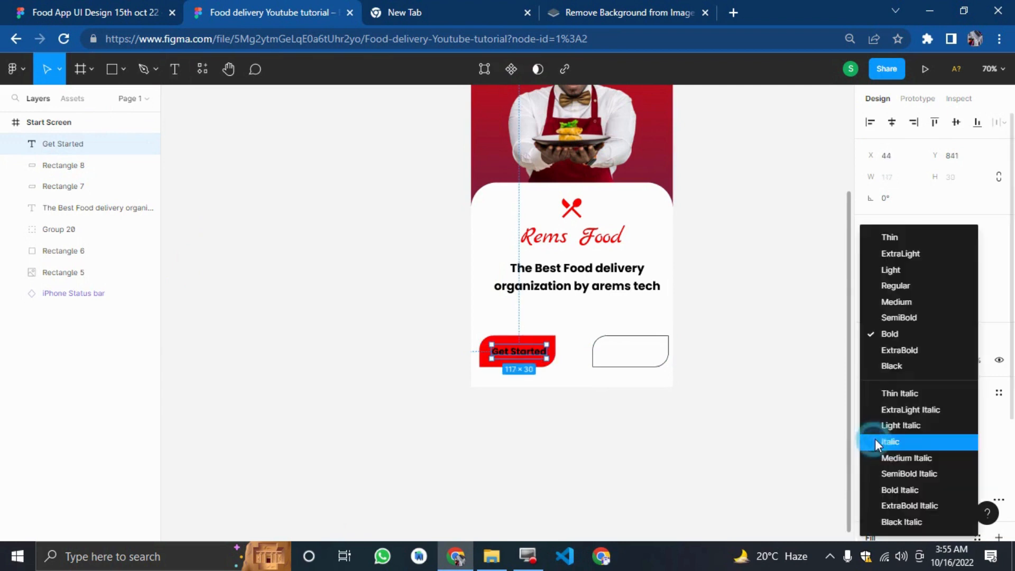
pyautogui.click(895, 286)
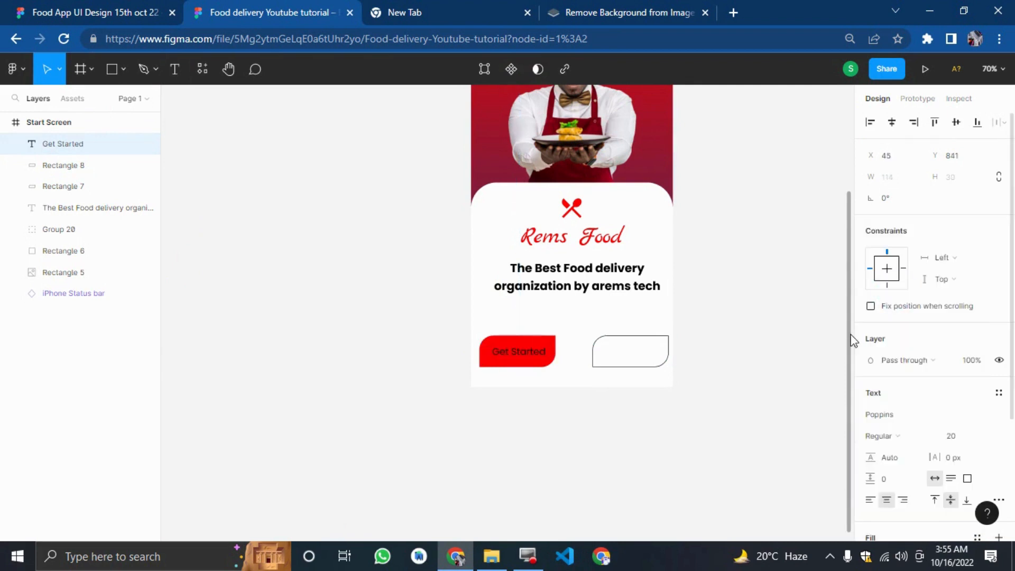
pyautogui.click(520, 360)
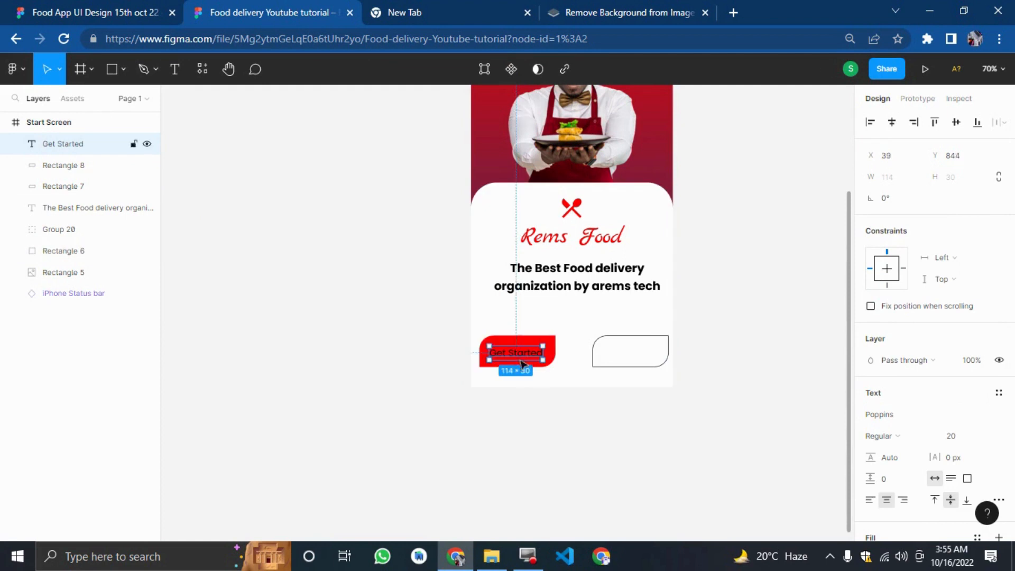
# Change the Get Started text colour to white ffffff.
pyautogui.scroll(-3, 947, 394)
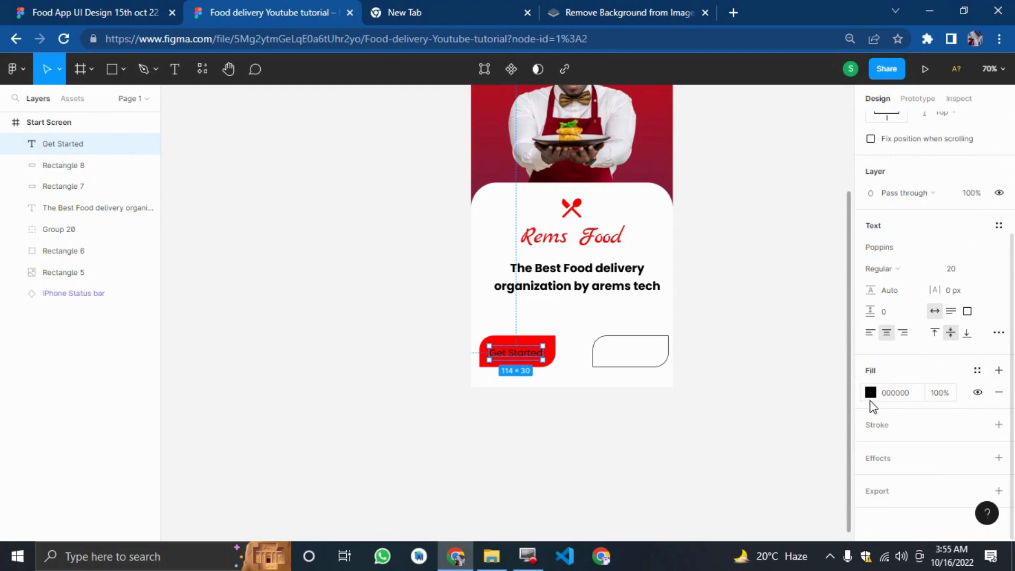
pyautogui.click(870, 394)
pyautogui.write('ffffff')
pyautogui.press('Return')
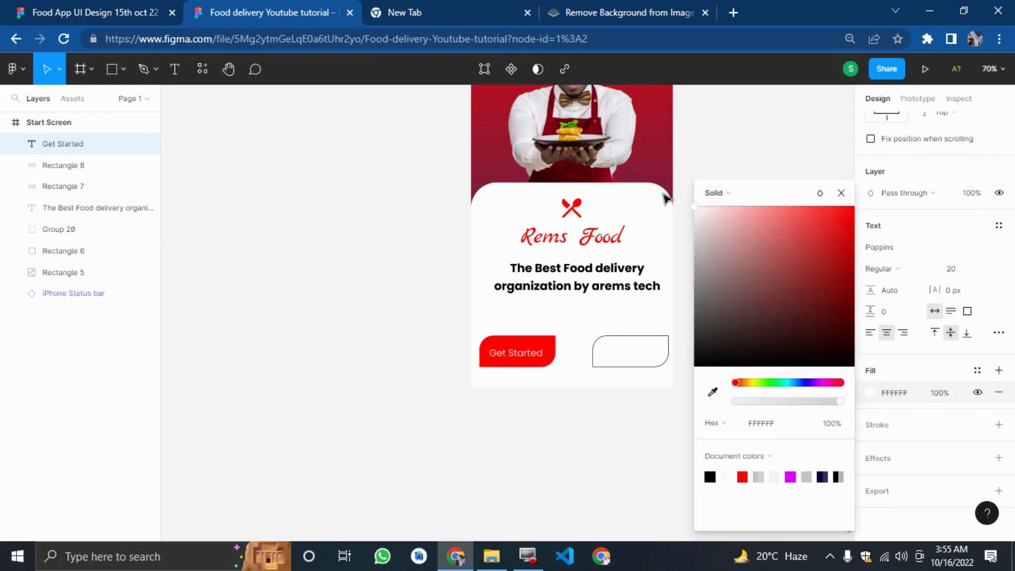
pyautogui.click(342, 259)
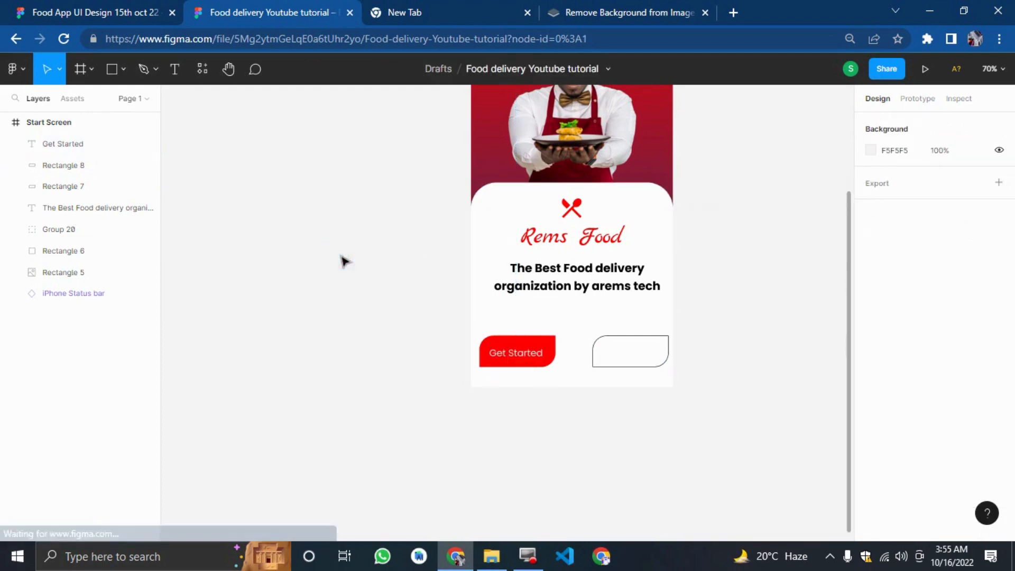
# Duplicate the Get Started text onto the white button and colour it with the red document colour.
pyautogui.click(511, 365)
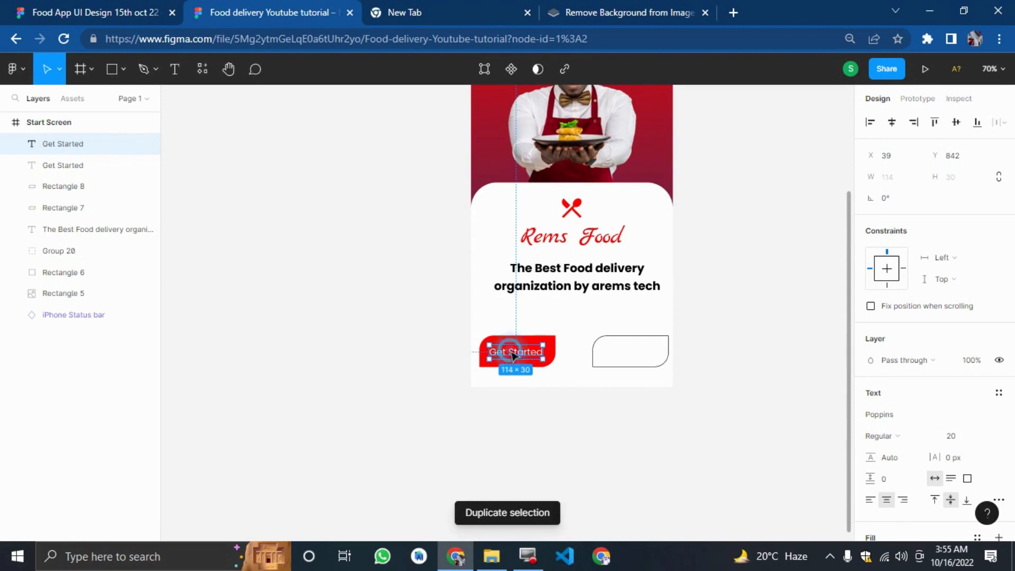
pyautogui.moveTo(506, 358); pyautogui.dragTo(625, 353)
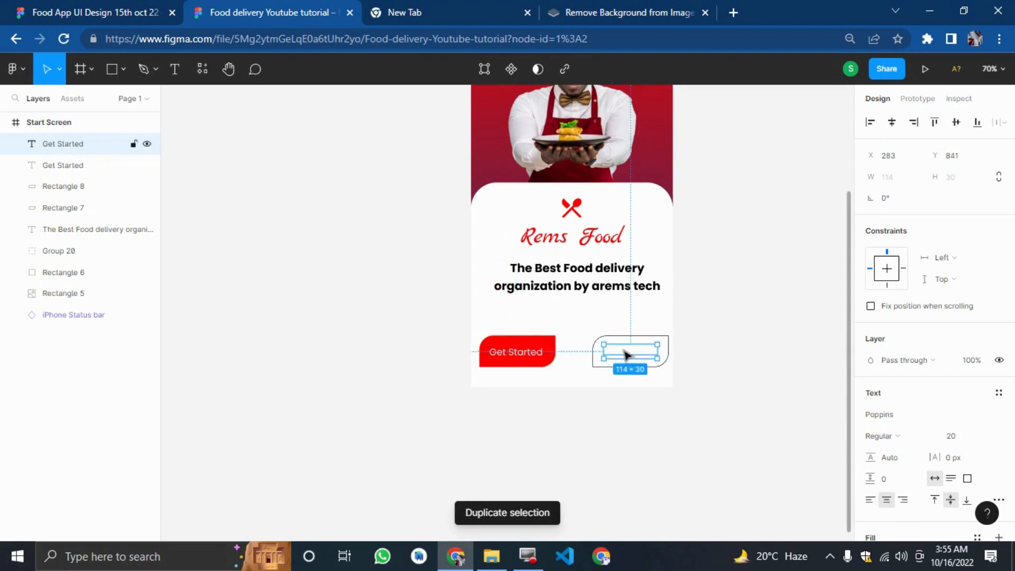
pyautogui.scroll(-3, 873, 417)
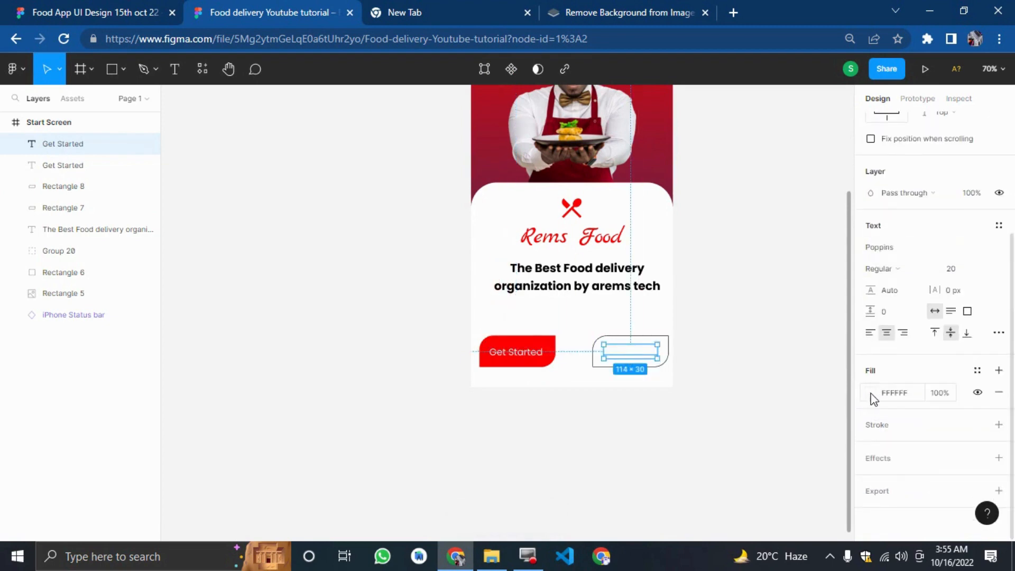
pyautogui.click(870, 394)
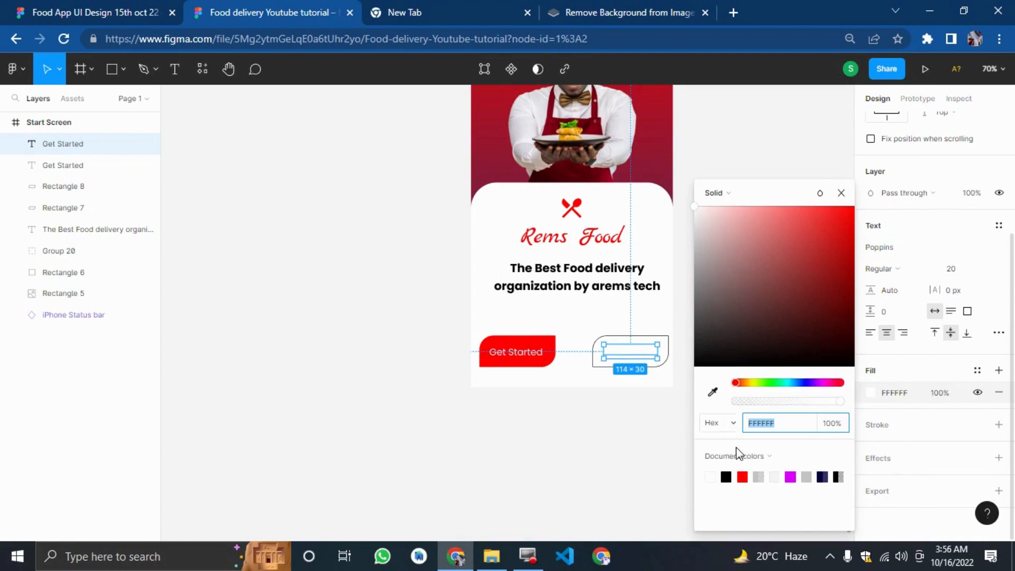
pyautogui.click(745, 478)
# Change the copied text to Login.
pyautogui.doubleClick(637, 352)
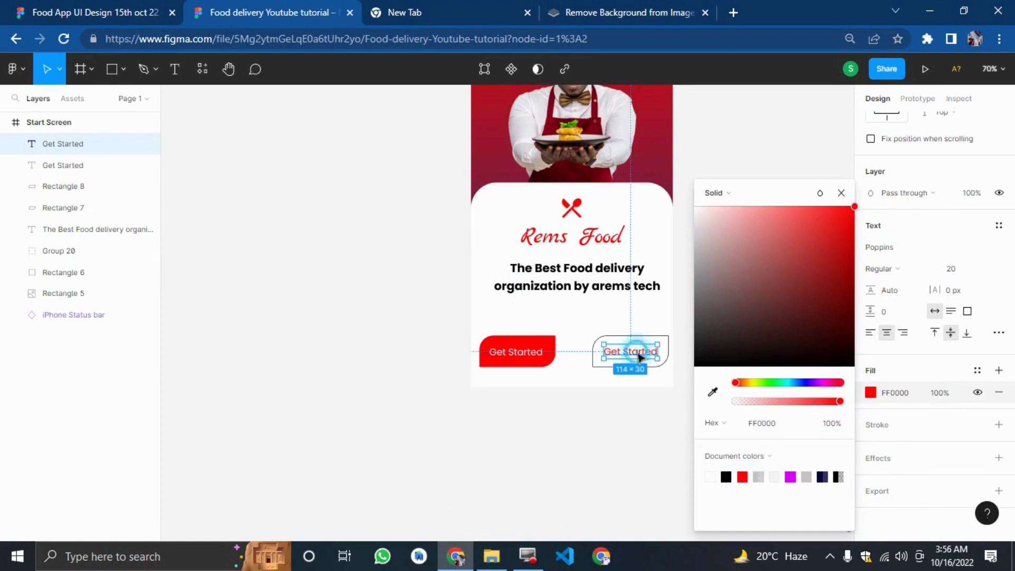
pyautogui.write('Login')
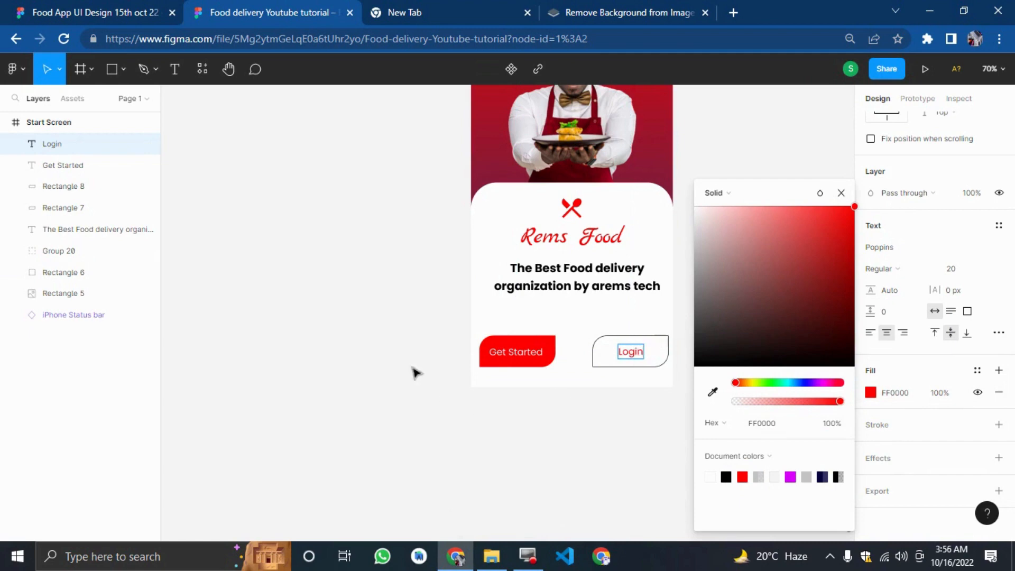
pyautogui.click(407, 367)
pyautogui.scroll(4, 405, 377)
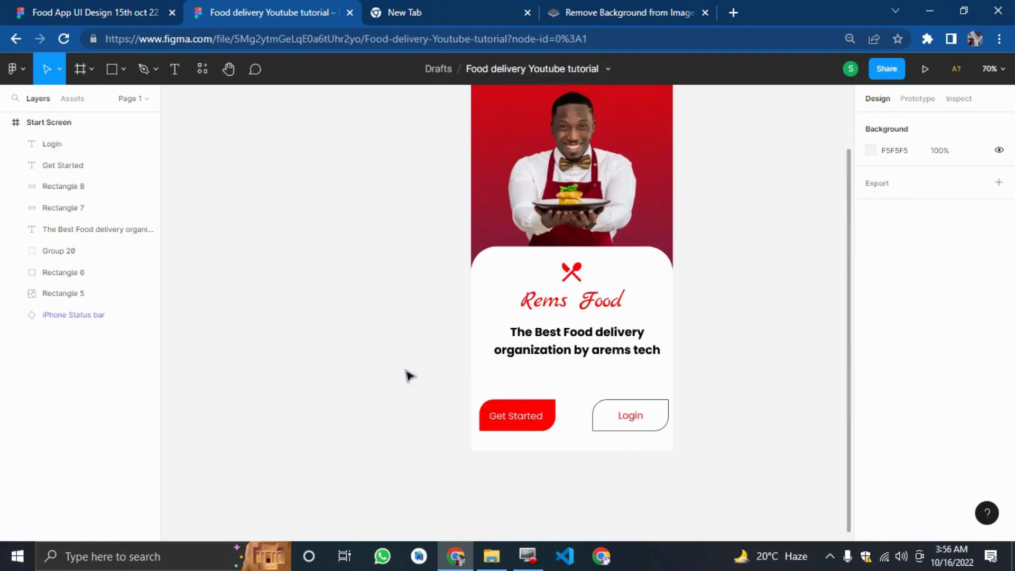
# Add an iPhone 14 Pro Max frame beside the Start Screen.
pyautogui.press('-')
pyautogui.press('-')
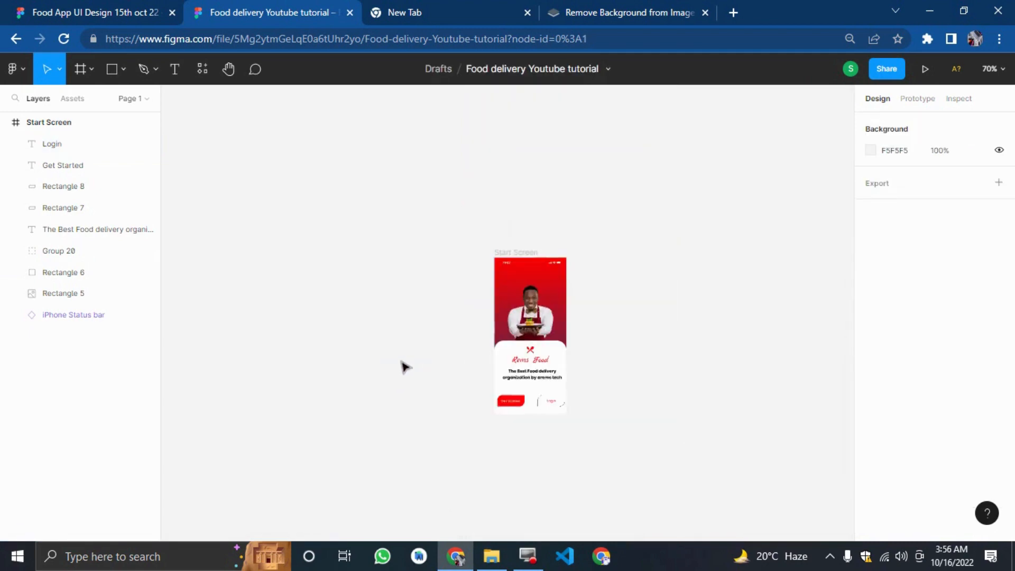
pyautogui.moveTo(730, 401); pyautogui.dragTo(840, 393)
pyautogui.press('+')
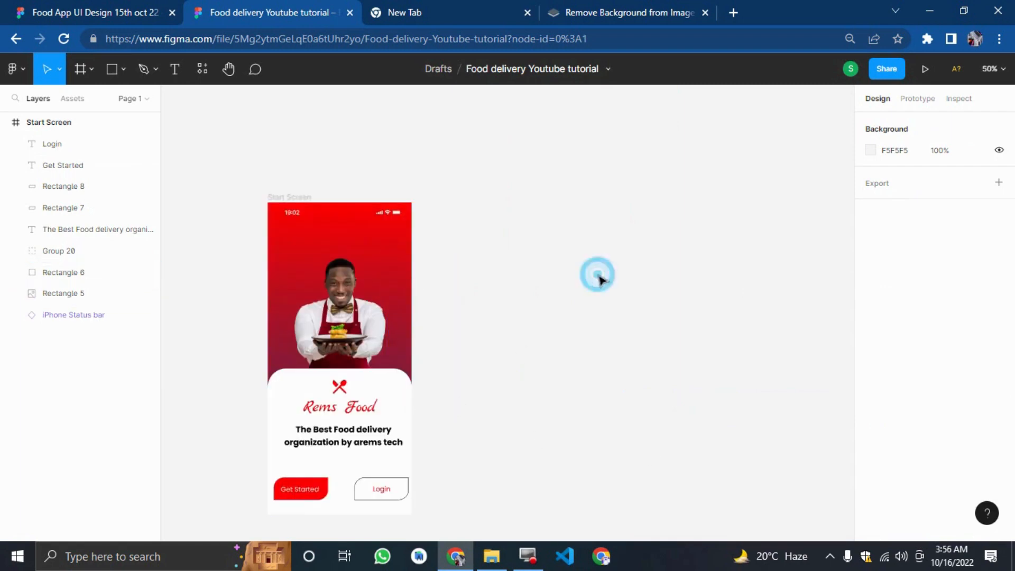
pyautogui.click(90, 69)
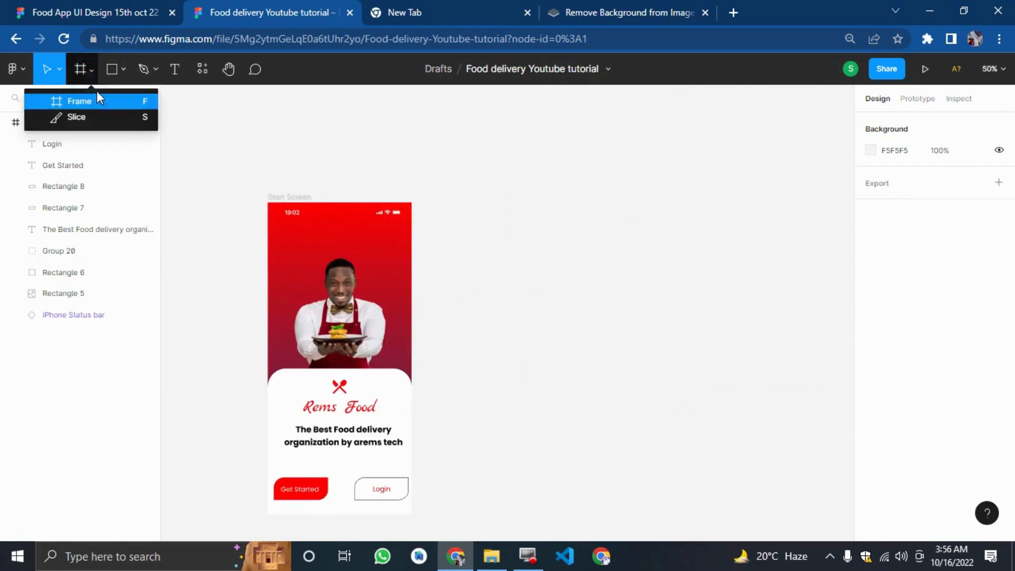
pyautogui.click(71, 101)
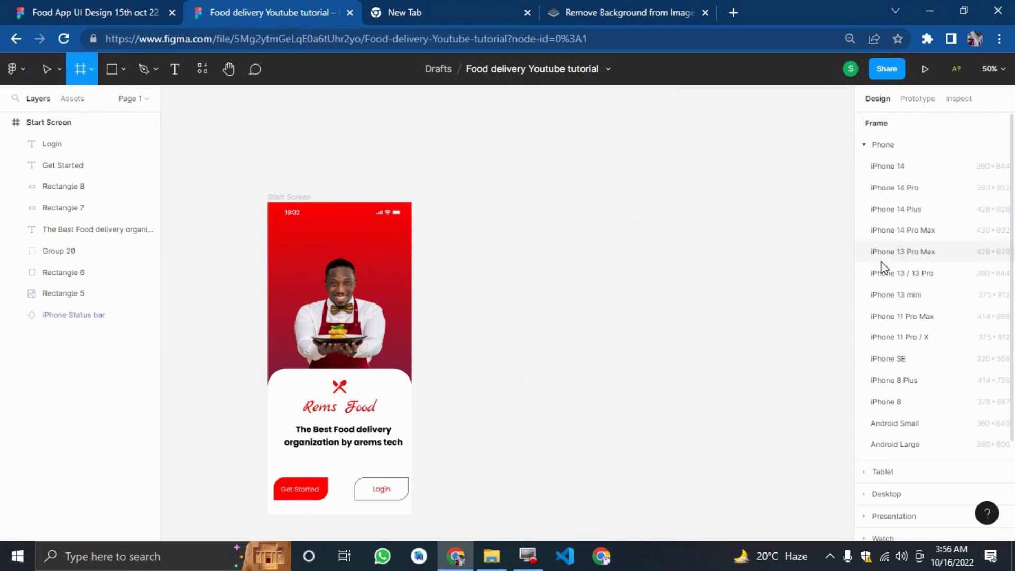
pyautogui.click(906, 227)
pyautogui.moveTo(511, 239); pyautogui.dragTo(530, 286)
# Examine the Start and Login screens in the reference design file.
pyautogui.click(106, 8)
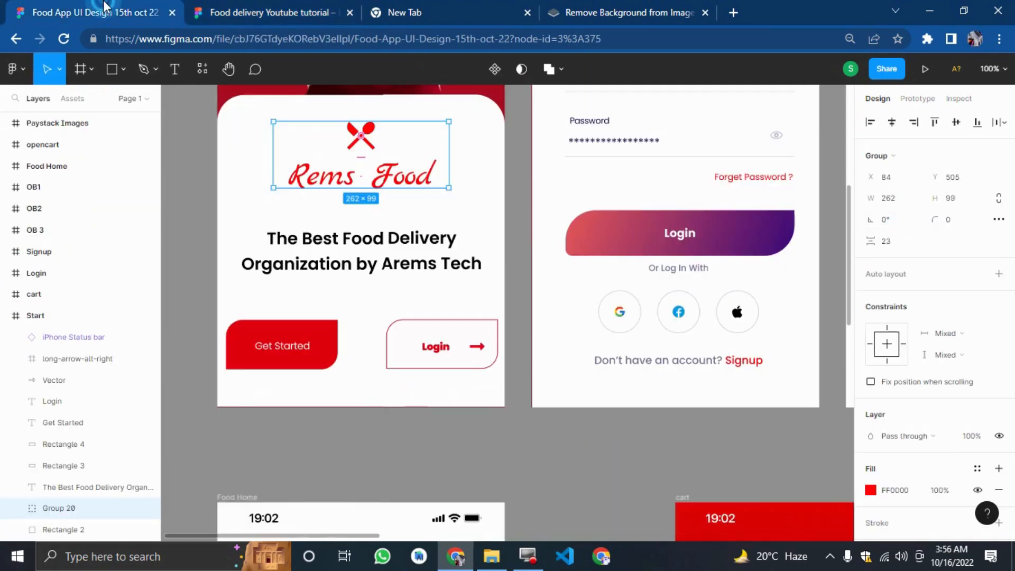
pyautogui.scroll(-3, 566, 304)
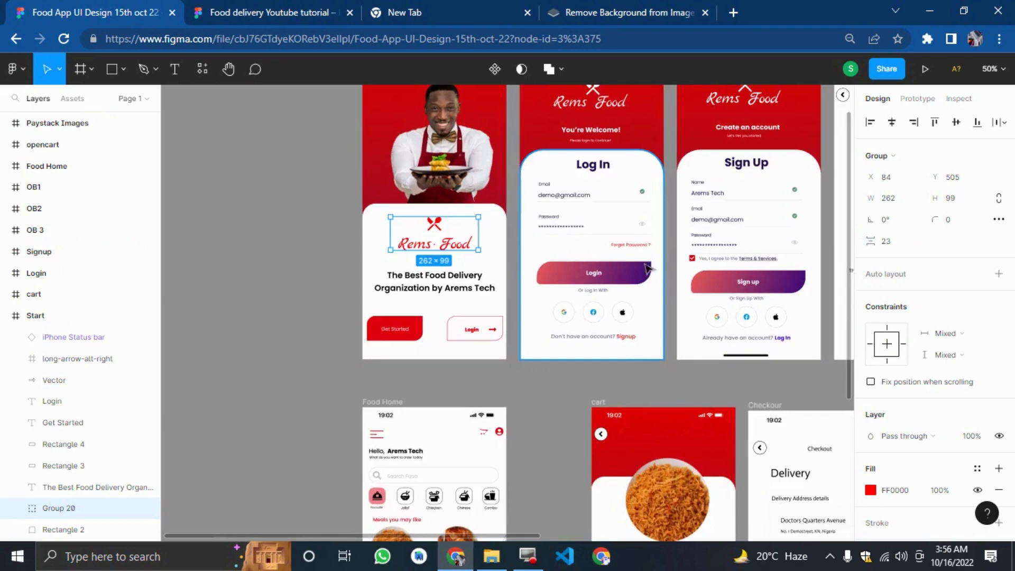
pyautogui.scroll(2, 639, 264)
pyautogui.scroll(2, 633, 259)
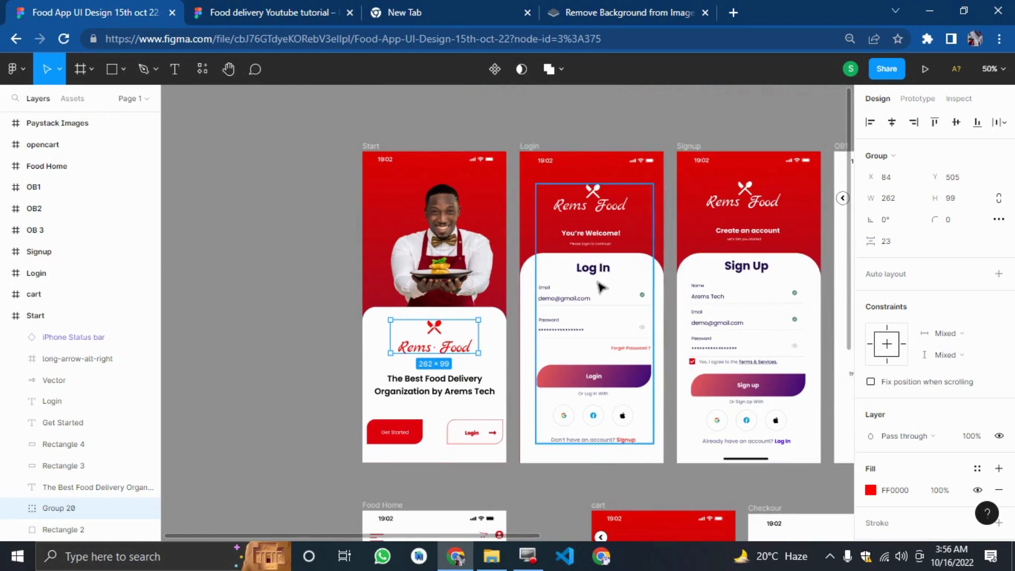
pyautogui.hotkey('shift', '0')
pyautogui.scroll(3, 603, 289)
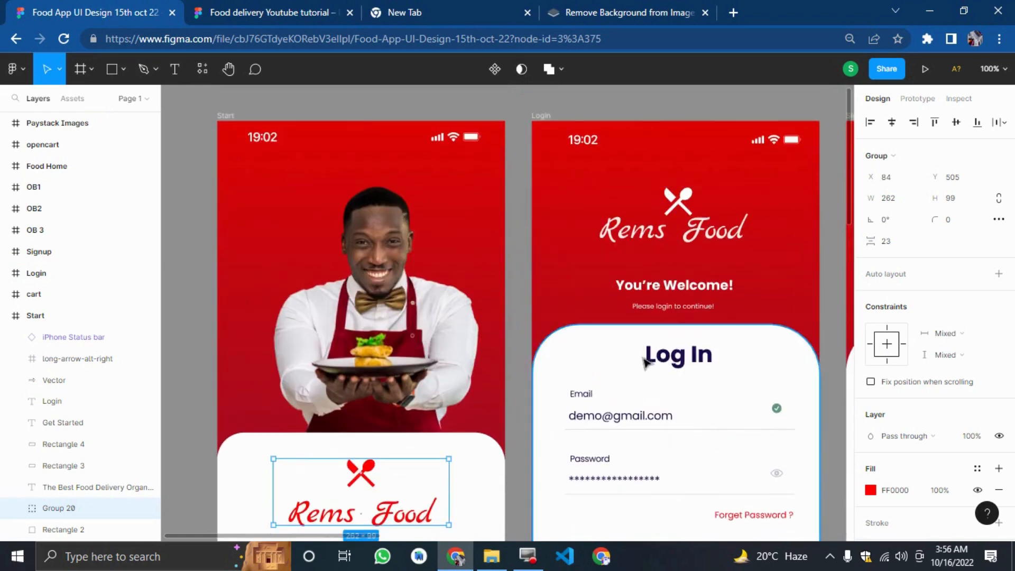
pyautogui.click(207, 12)
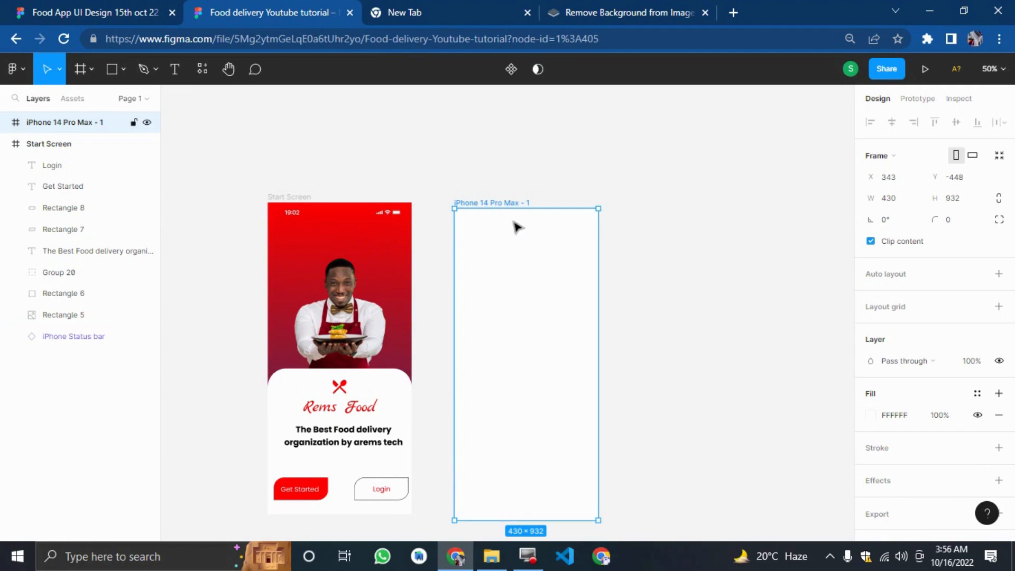
# Delete the empty iPhone 14 Pro Max frame.
pyautogui.press('Delete')
pyautogui.click(272, 198)
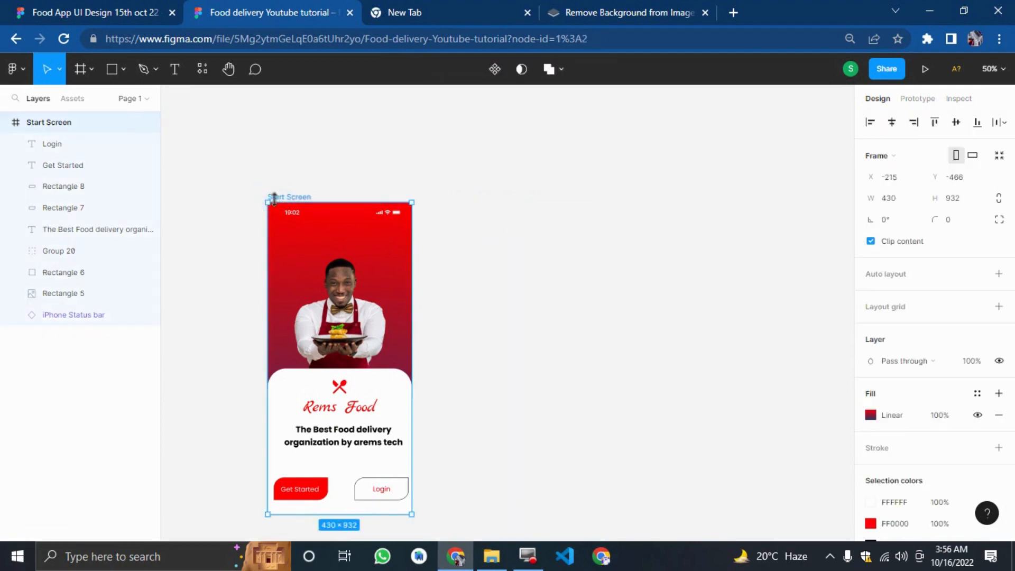
pyautogui.hotkey('ctrl', 'd')
pyautogui.click(593, 253)
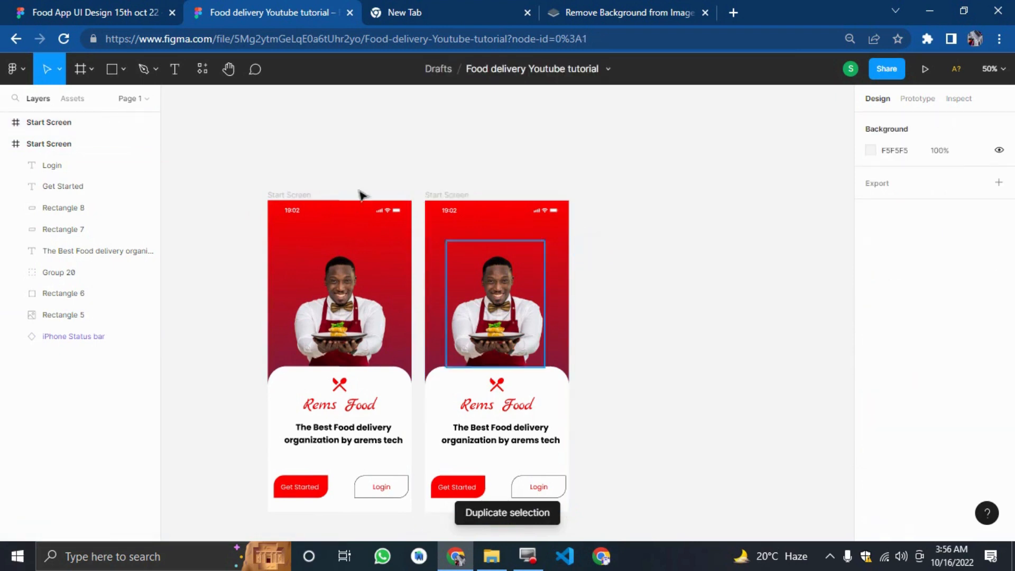
pyautogui.hotkey('ctrl', 'z')
pyautogui.hotkey('ctrl', 'z')
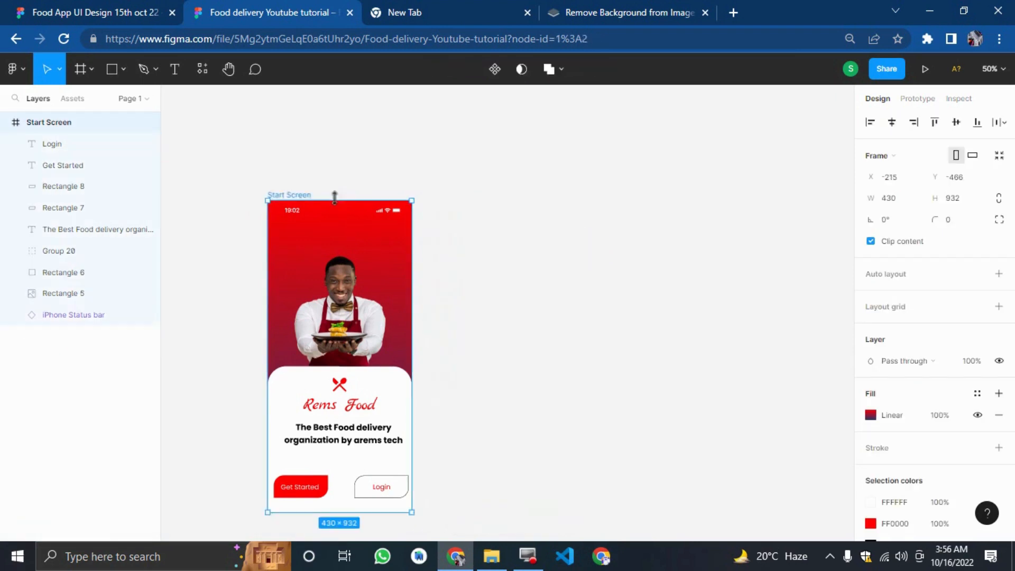
# Duplicate the Start Screen frame and place the copy beside the original.
pyautogui.click(310, 184)
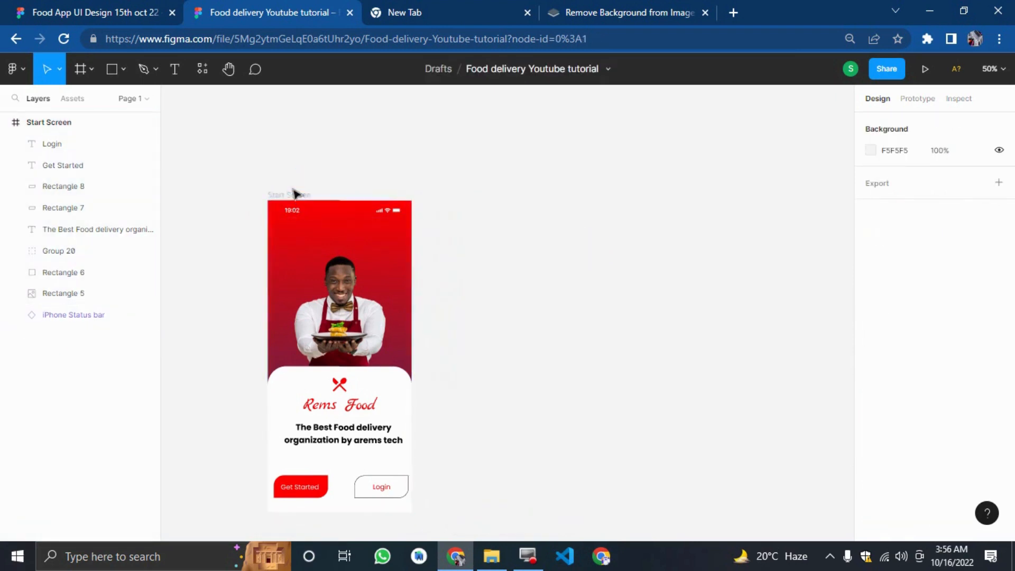
pyautogui.click(289, 196)
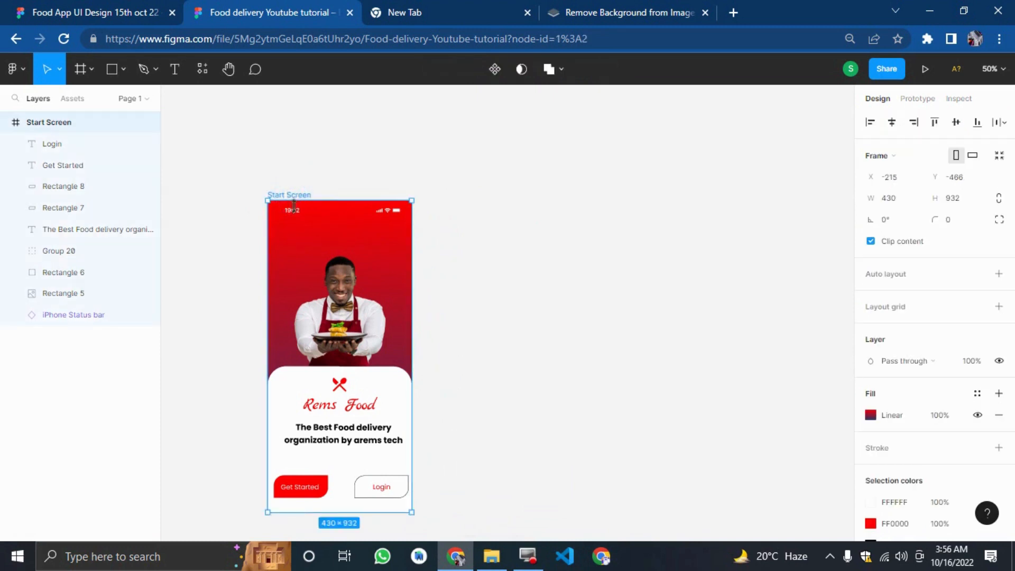
pyautogui.hotkey('ctrl', 'd')
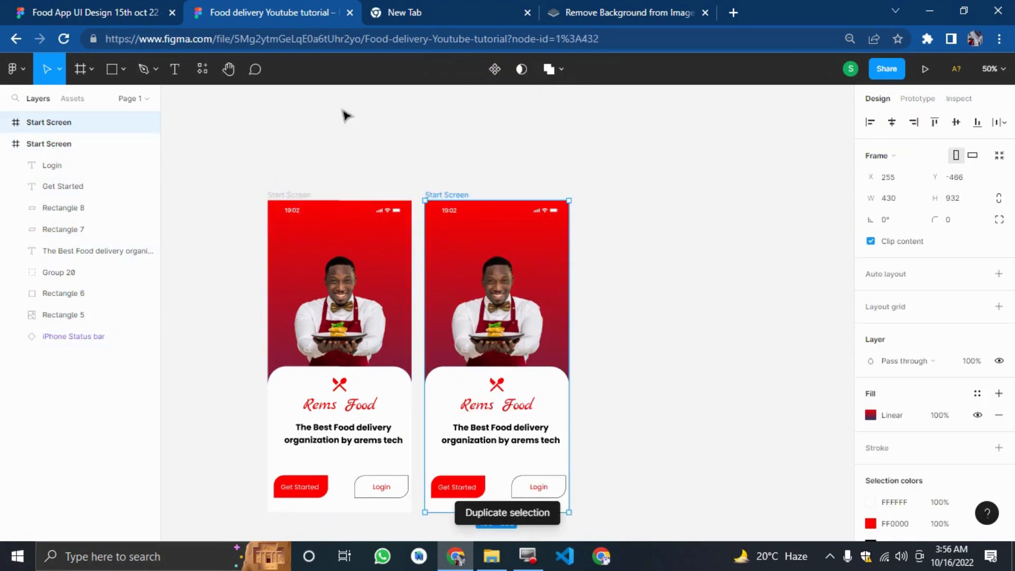
pyautogui.click(447, 195)
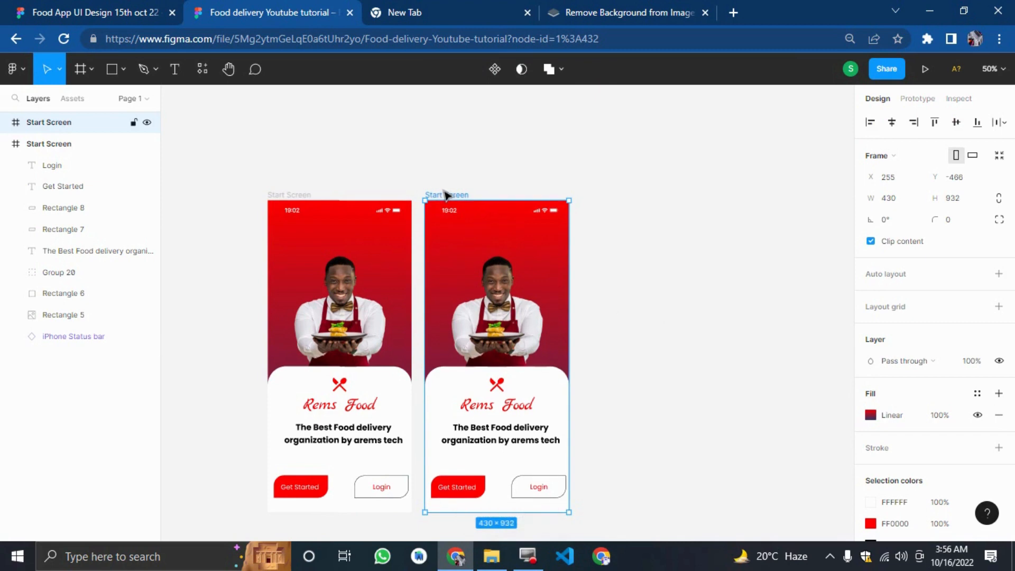
pyautogui.moveTo(443, 190); pyautogui.dragTo(453, 184)
pyautogui.hotkey('ctrl', 'z')
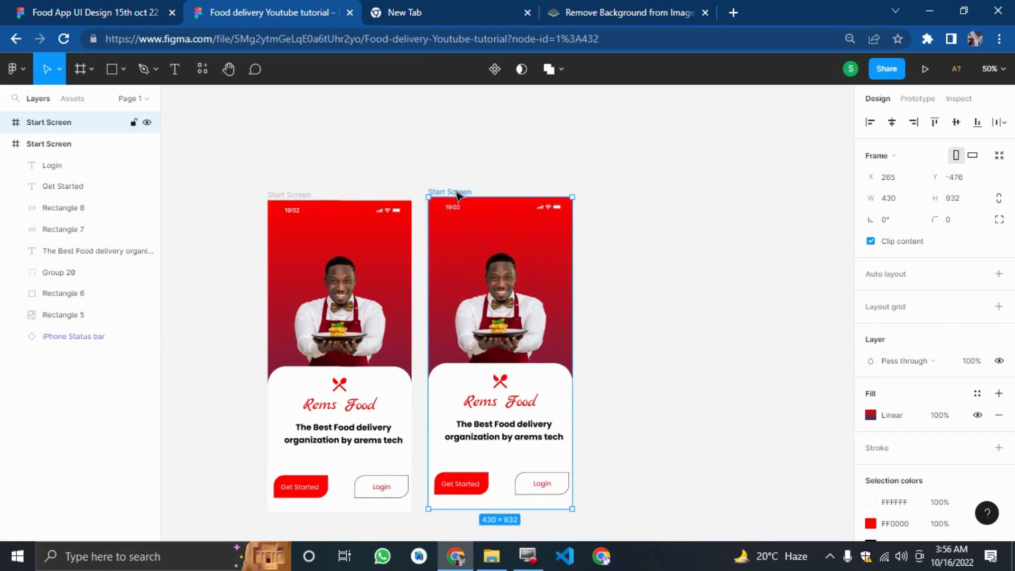
# Rename the duplicated frame as Login.
pyautogui.doubleClick(455, 192)
pyautogui.write('Login')
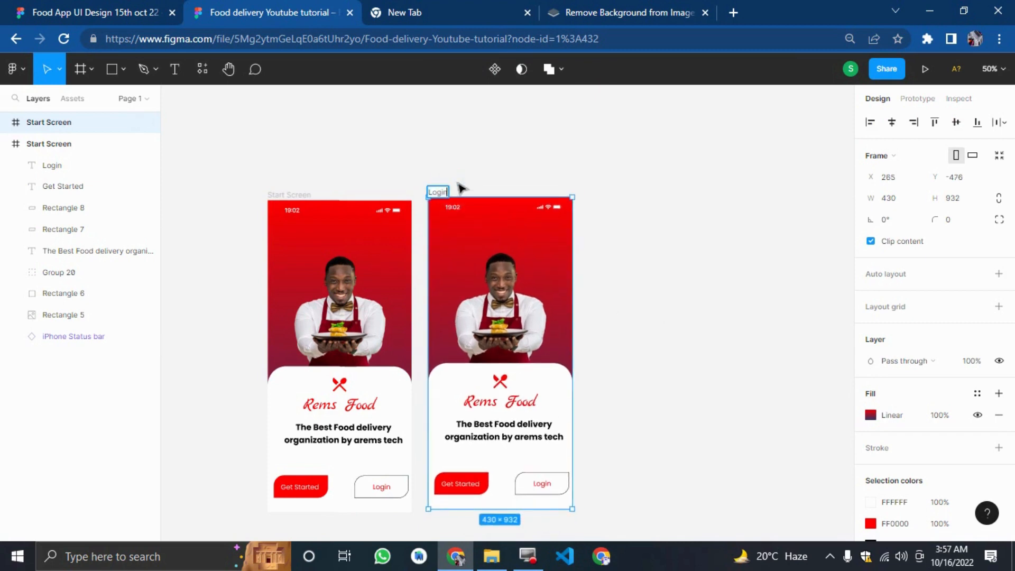
pyautogui.click(701, 220)
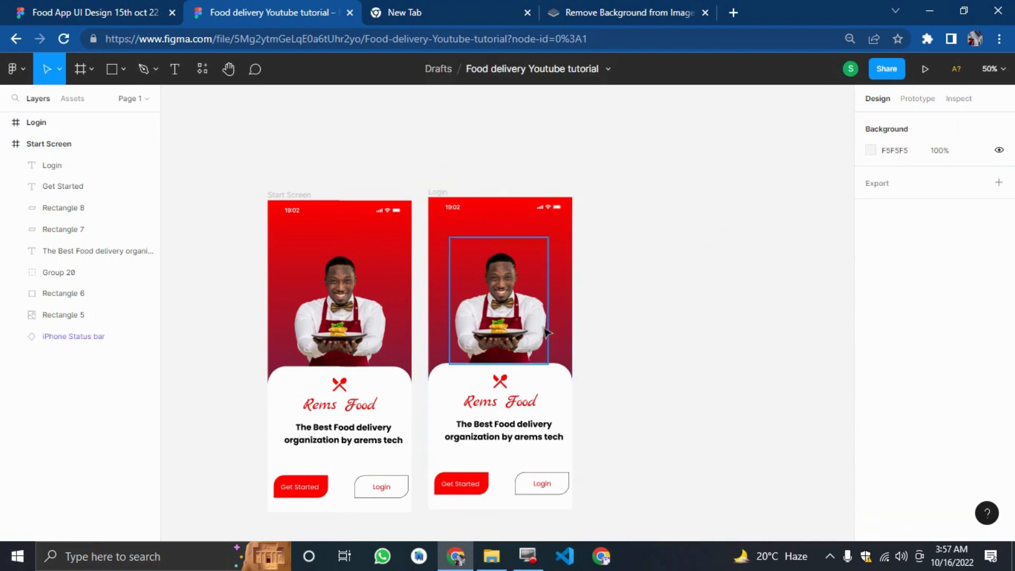
# Delete the chef image from the Login frame.
pyautogui.click(514, 316)
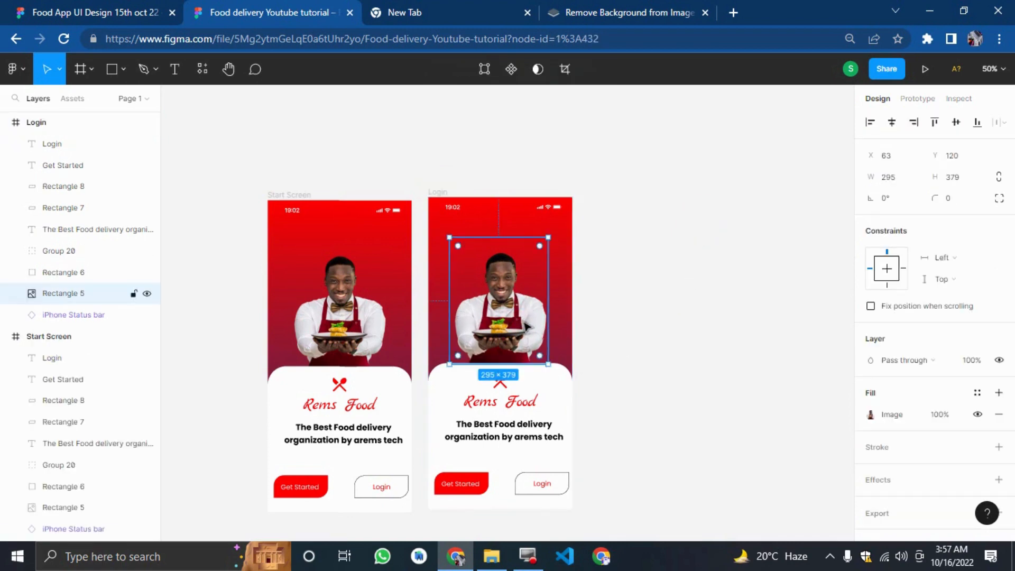
pyautogui.press('Delete')
pyautogui.click(153, 8)
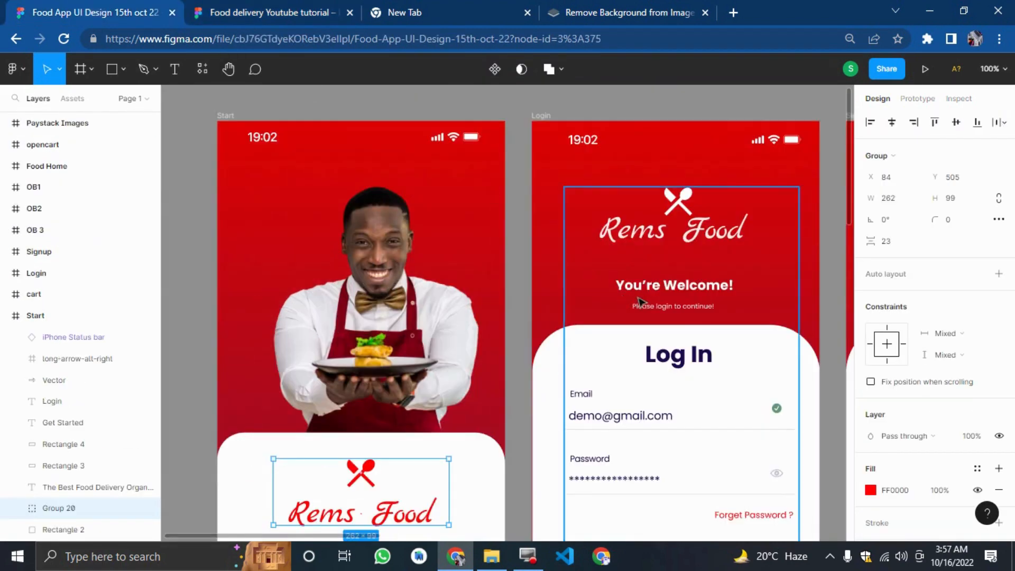
pyautogui.click(333, 11)
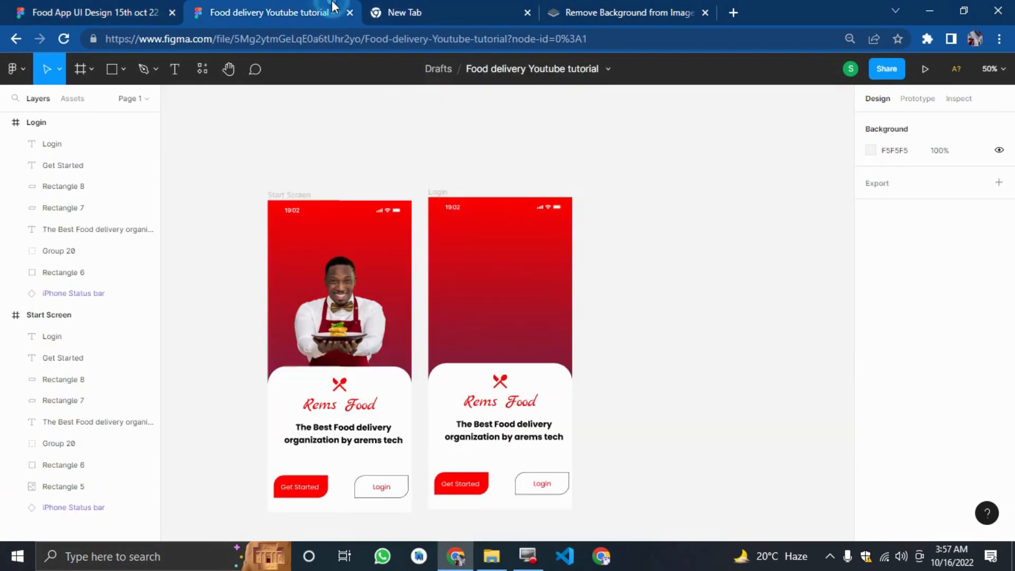
# Extend the Login frame's white panel upward to 600 px tall.
pyautogui.click(488, 365)
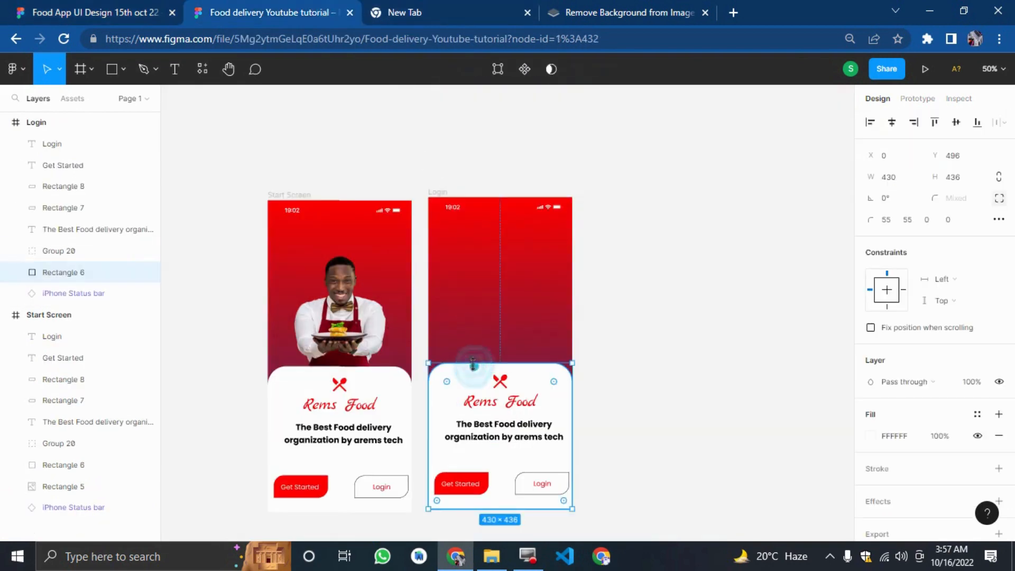
pyautogui.moveTo(494, 343); pyautogui.dragTo(492, 309)
pyautogui.click(33, 6)
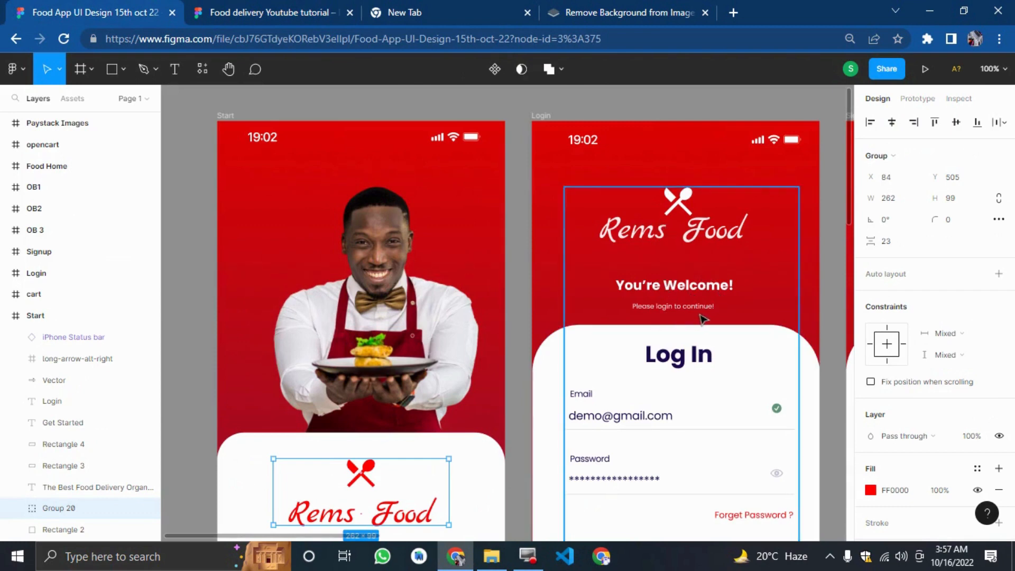
pyautogui.click(264, 8)
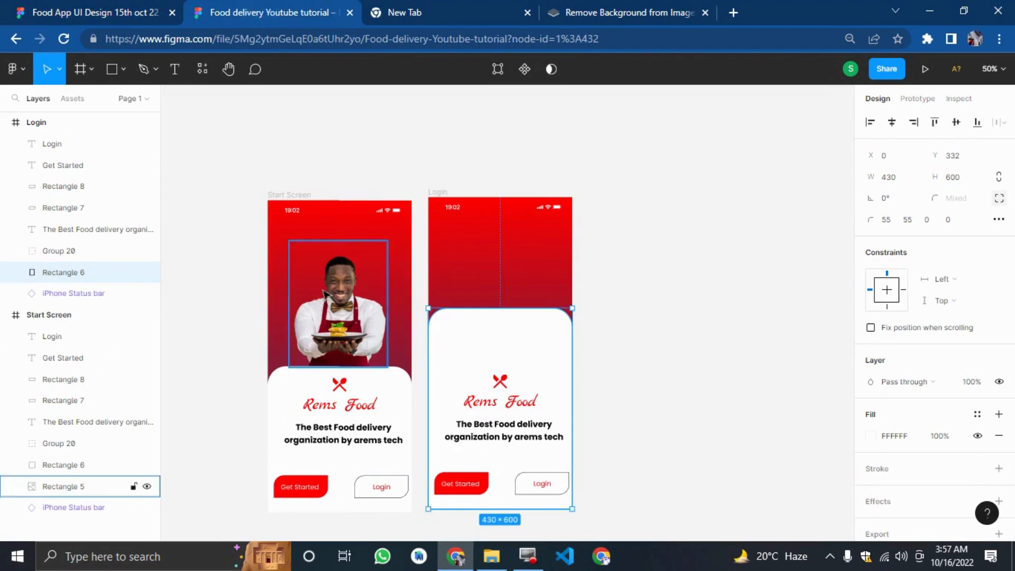
# Move the Rems Food logo up into the red header and colour it white.
pyautogui.click(491, 392)
pyautogui.moveTo(491, 391); pyautogui.dragTo(494, 239)
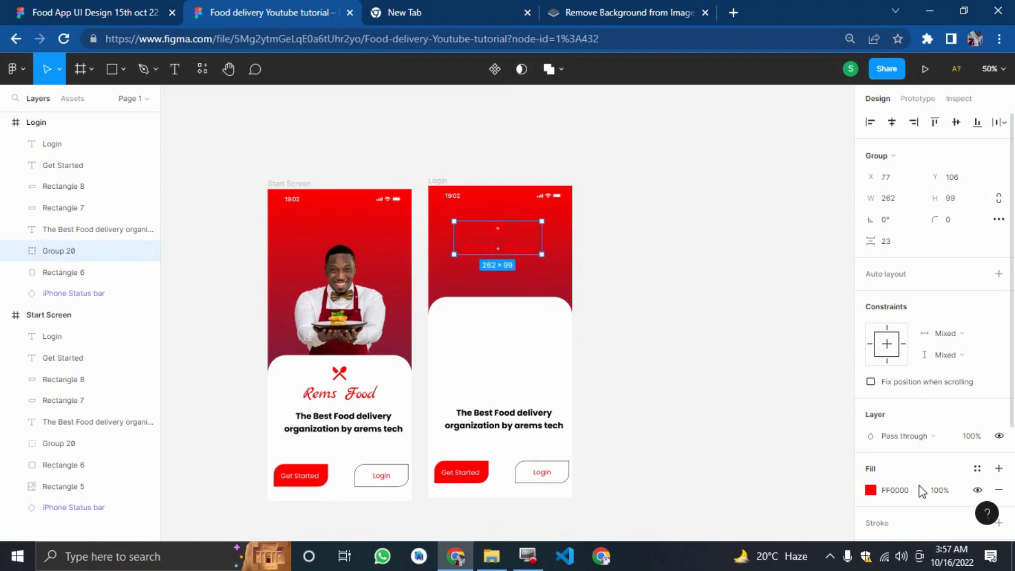
pyautogui.click(871, 490)
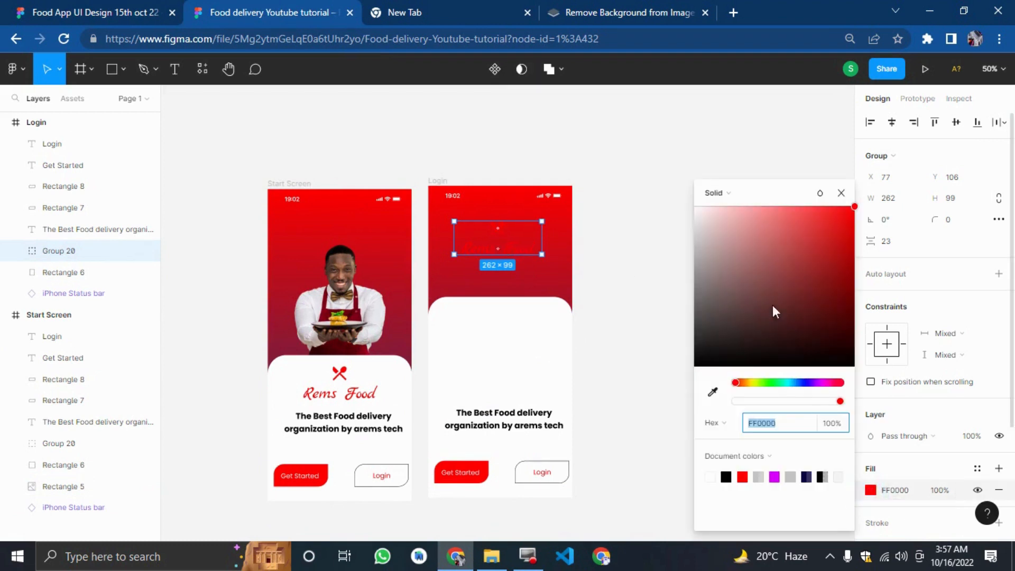
pyautogui.moveTo(773, 305); pyautogui.dragTo(626, 196)
pyautogui.click(624, 194)
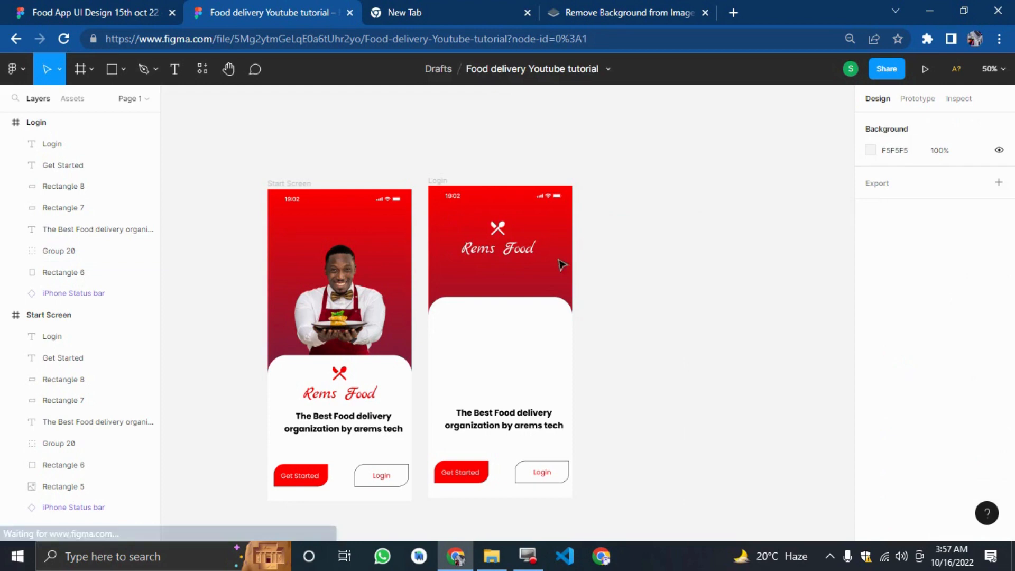
# Add a text reading You're Welcome above the Login frame.
pyautogui.click(140, 10)
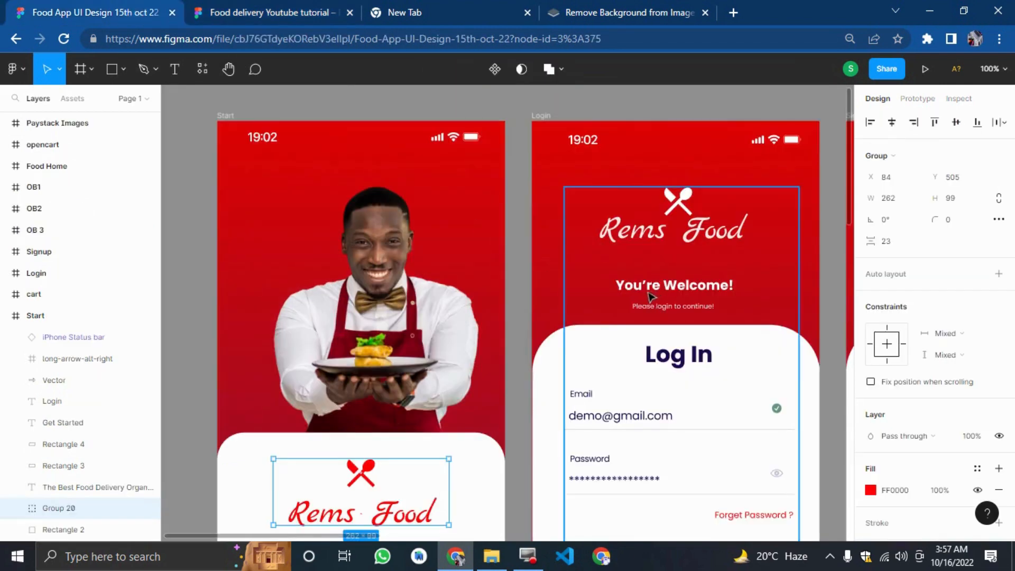
pyautogui.click(300, 10)
pyautogui.click(174, 69)
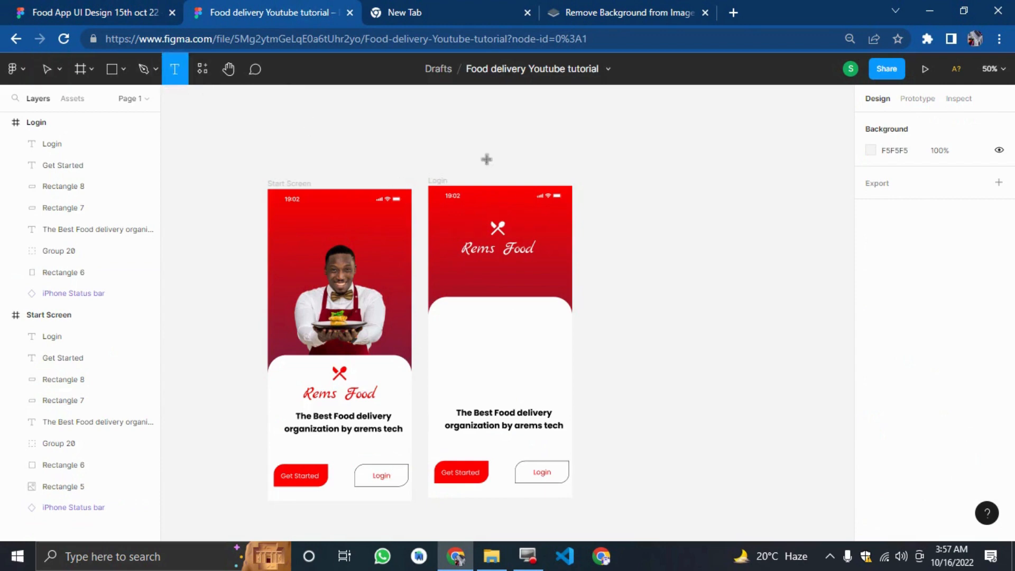
pyautogui.click(437, 126)
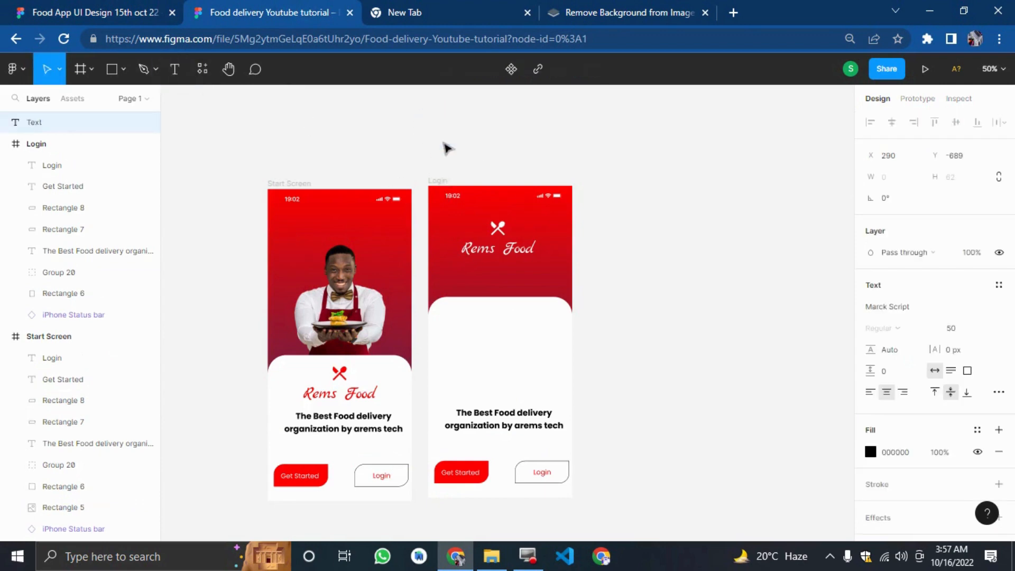
pyautogui.write('Yop')
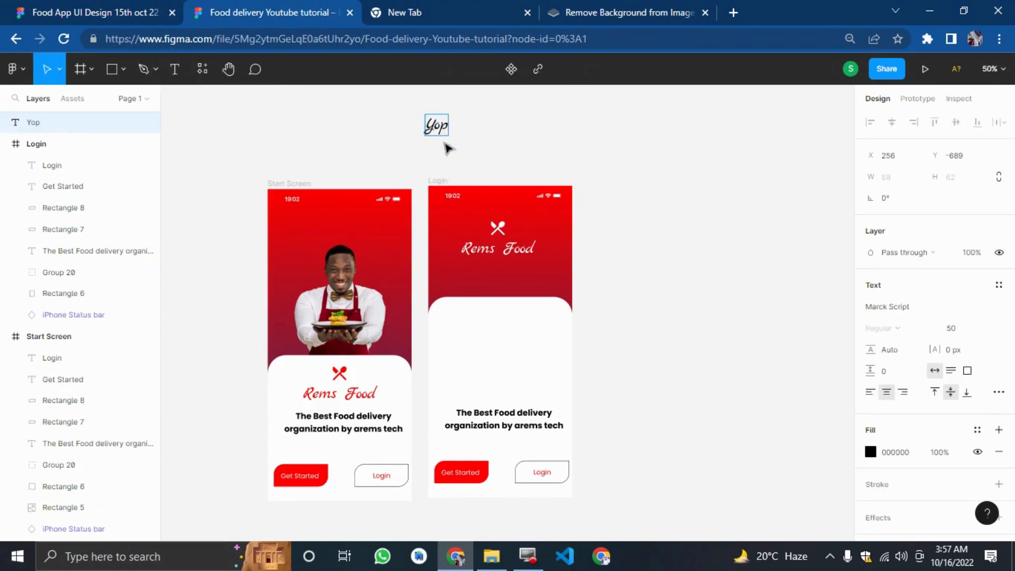
pyautogui.press('BackSpace')
pyautogui.write("u're")
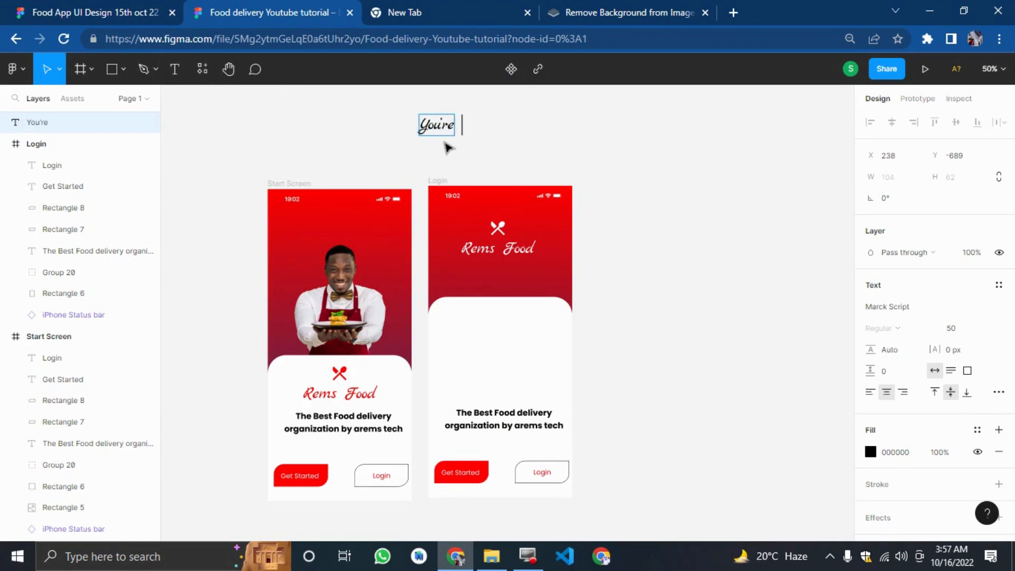
pyautogui.write(' Welcome')
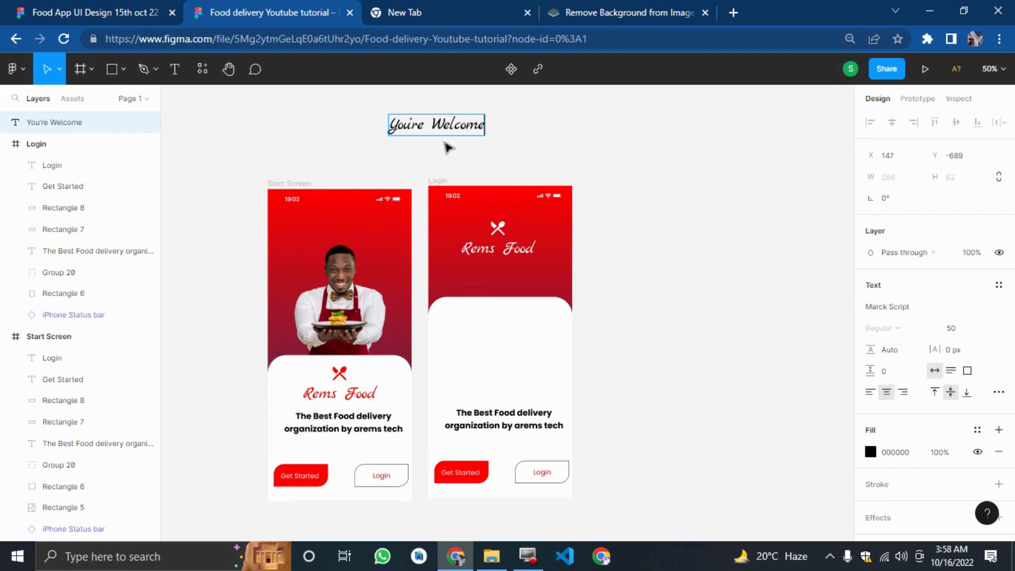
pyautogui.press('Escape')
# Change the You're Welcome text's font to Poppins.
pyautogui.click(900, 307)
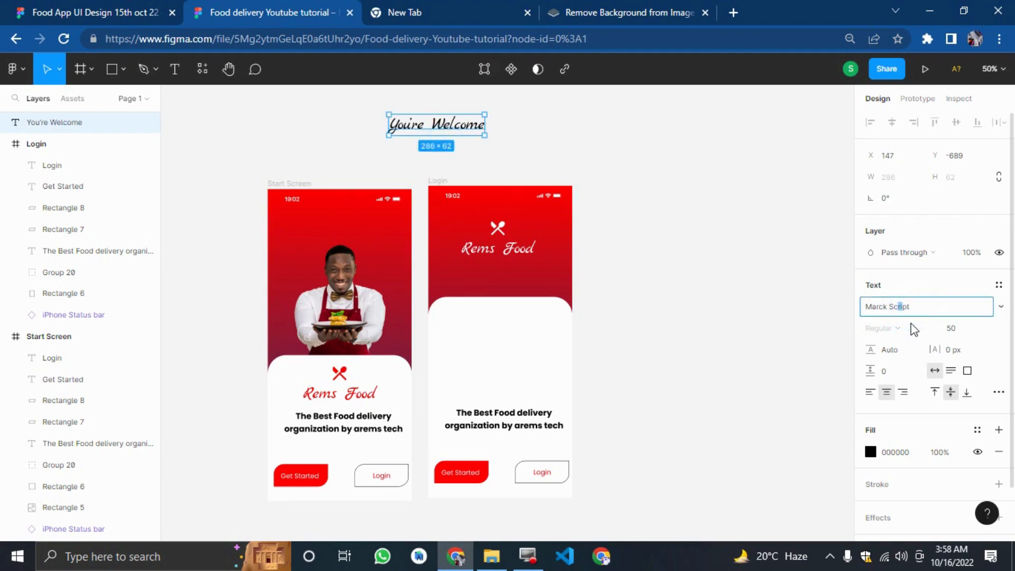
pyautogui.hotkey('ctrl', 'a')
pyautogui.write('Pop')
pyautogui.press('Return')
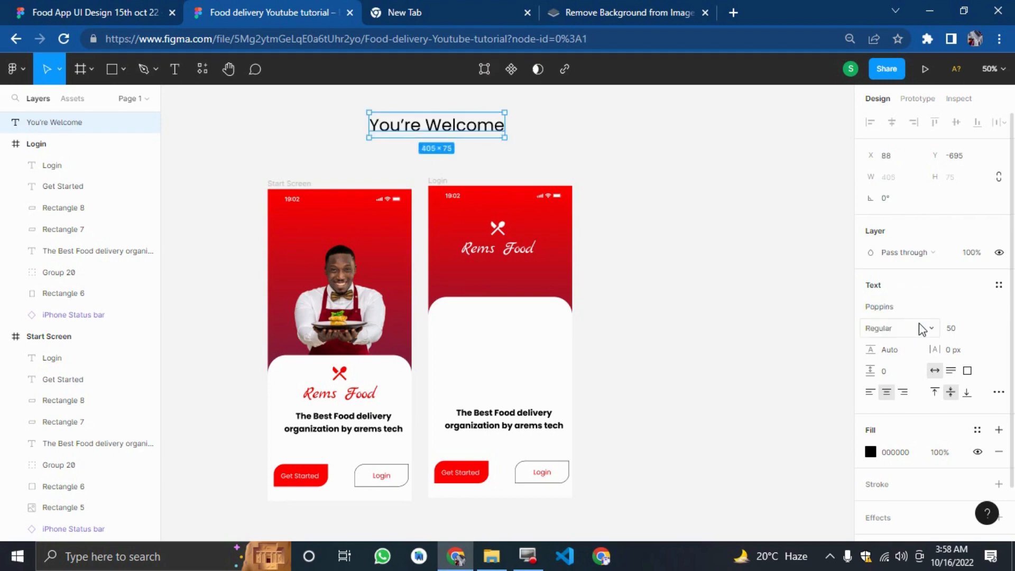
# Reposition the You're Welcome text and set its font size to 25.
pyautogui.moveTo(504, 137); pyautogui.dragTo(547, 153)
pyautogui.doubleClick(505, 133)
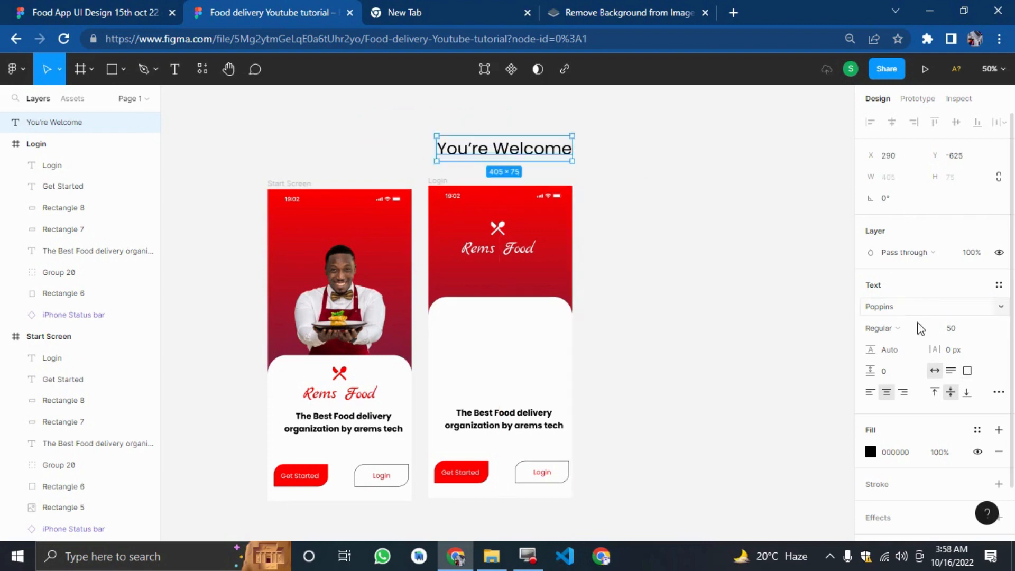
pyautogui.click(972, 336)
pyautogui.write('20')
pyautogui.press('Return')
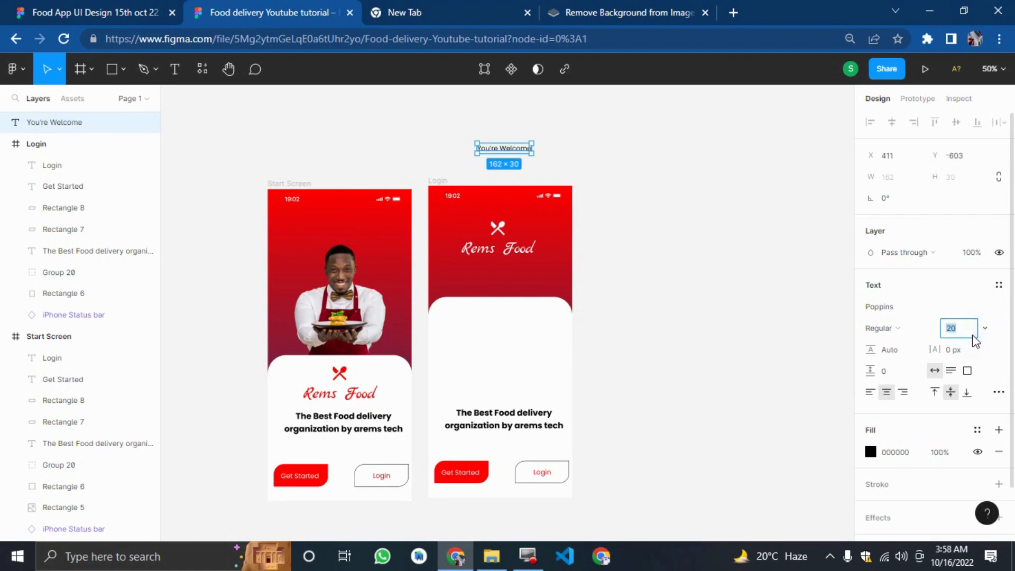
pyautogui.press('Return')
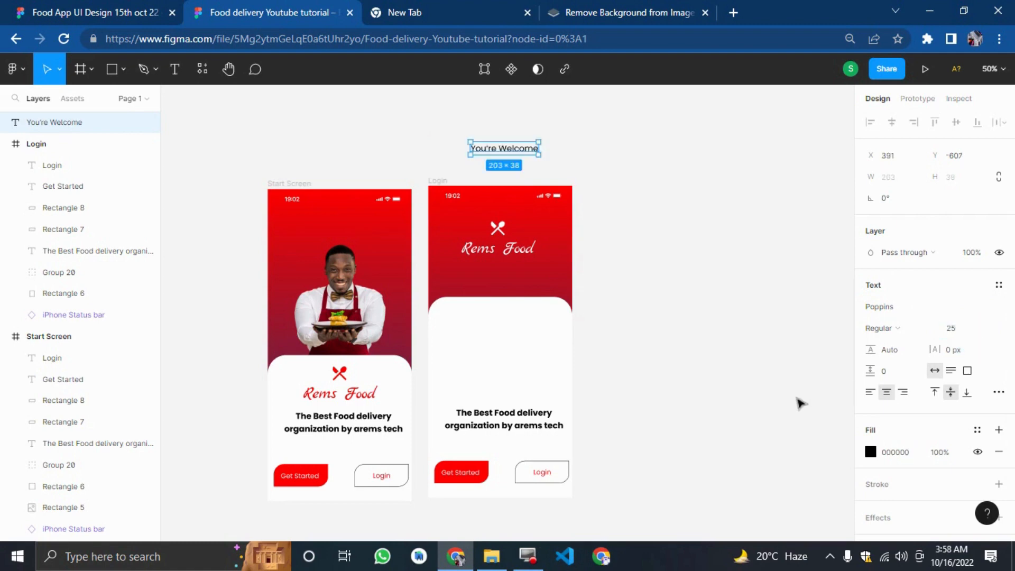
# Move the You're Welcome text into the Login frame's red header below the Rems Food logo.
pyautogui.moveTo(519, 149); pyautogui.dragTo(511, 275)
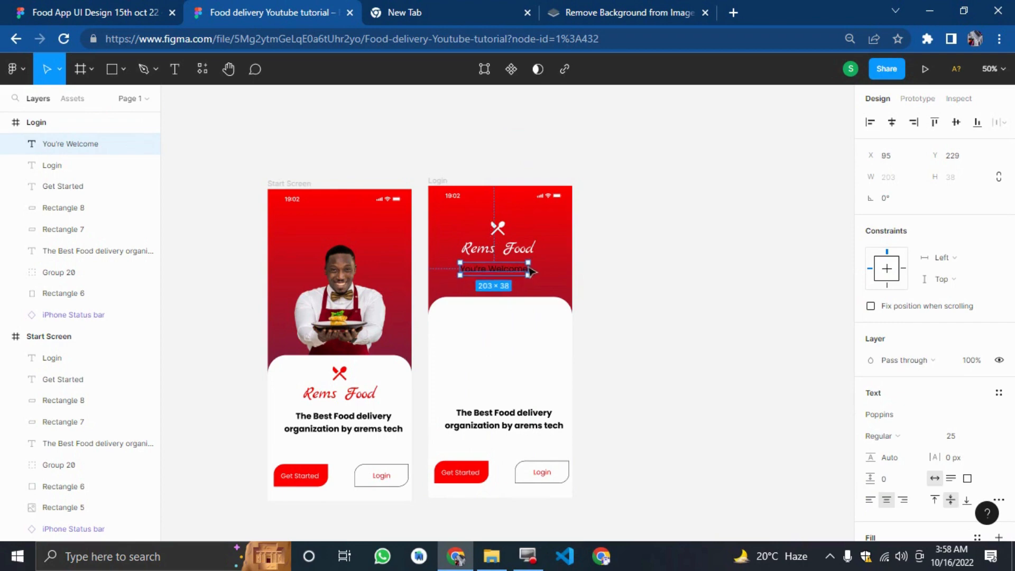
pyautogui.hotkey('shift', 'Right')
pyautogui.click(637, 239)
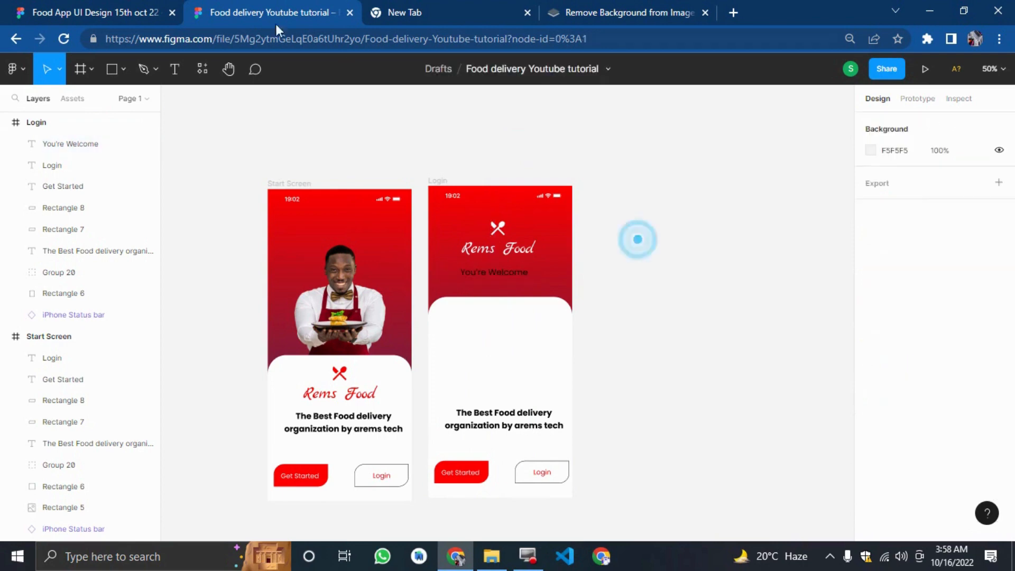
# Compare with the reference Login design and set the You're Welcome text's font size to 30.
pyautogui.click(77, 9)
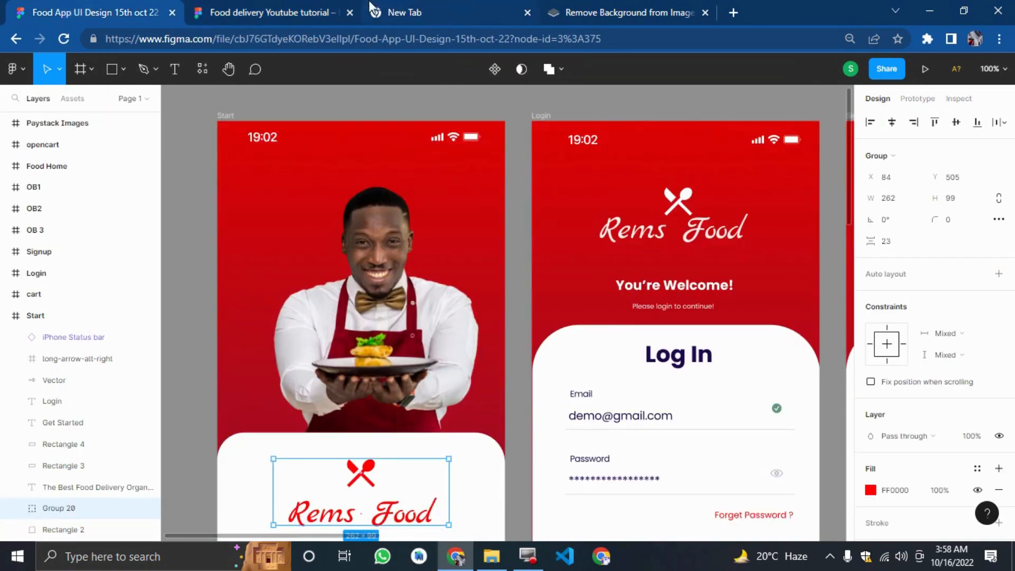
pyautogui.click(284, 7)
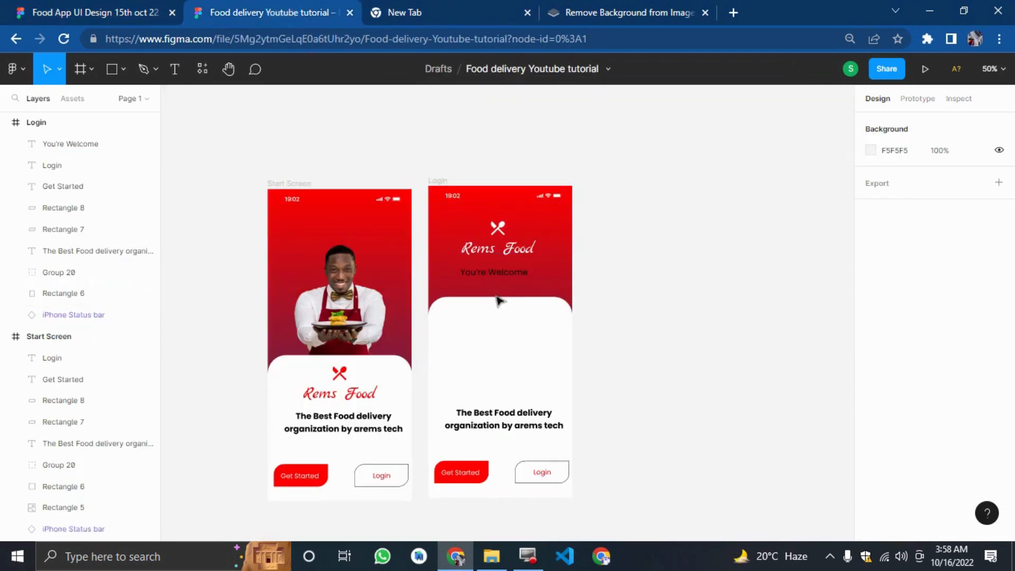
pyautogui.click(497, 274)
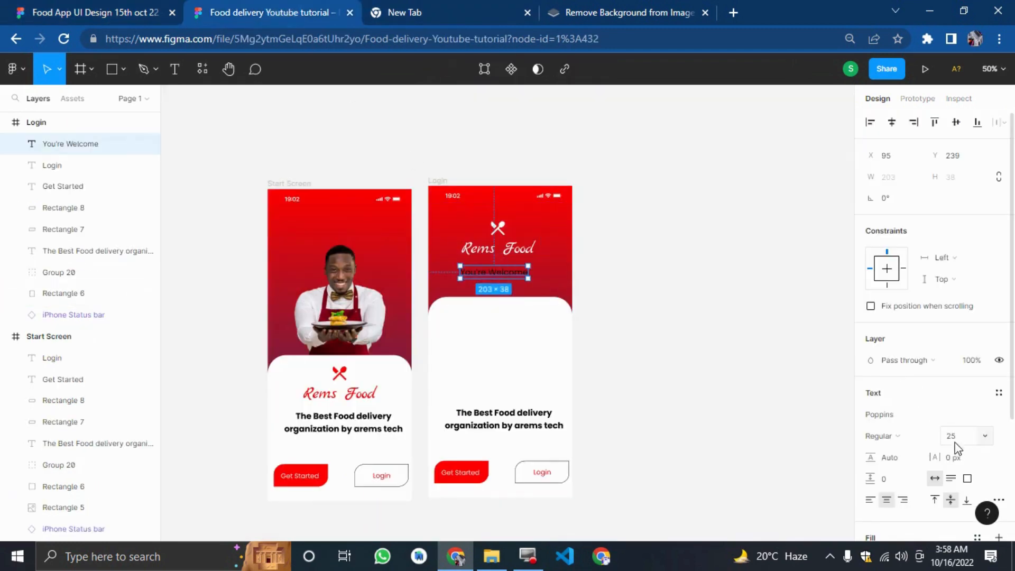
pyautogui.click(954, 438)
pyautogui.write('30')
pyautogui.press('Return')
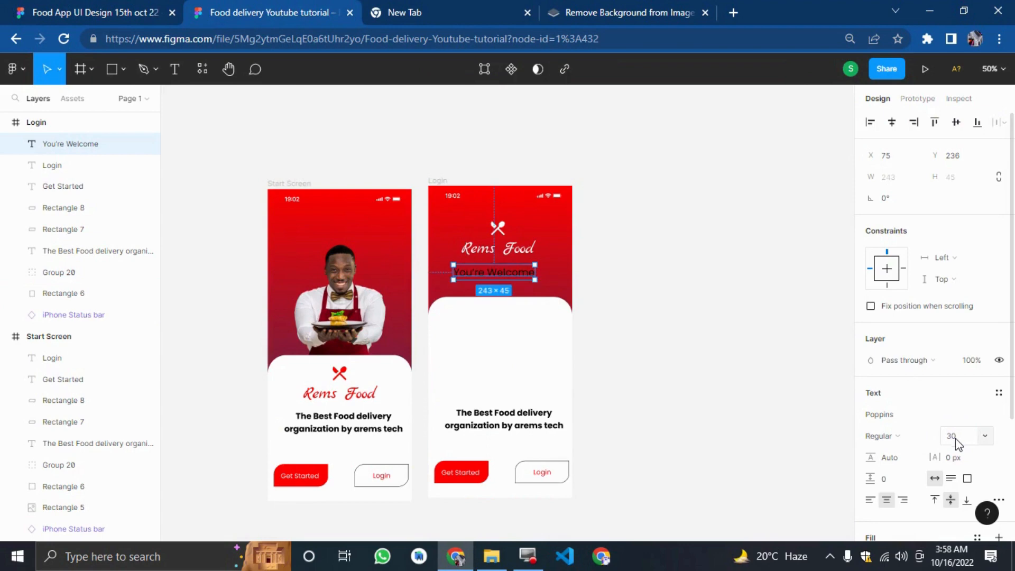
# Nudge the You're Welcome text up and slightly right so it sits centred under the logo.
pyautogui.hotkey('shift', '0')
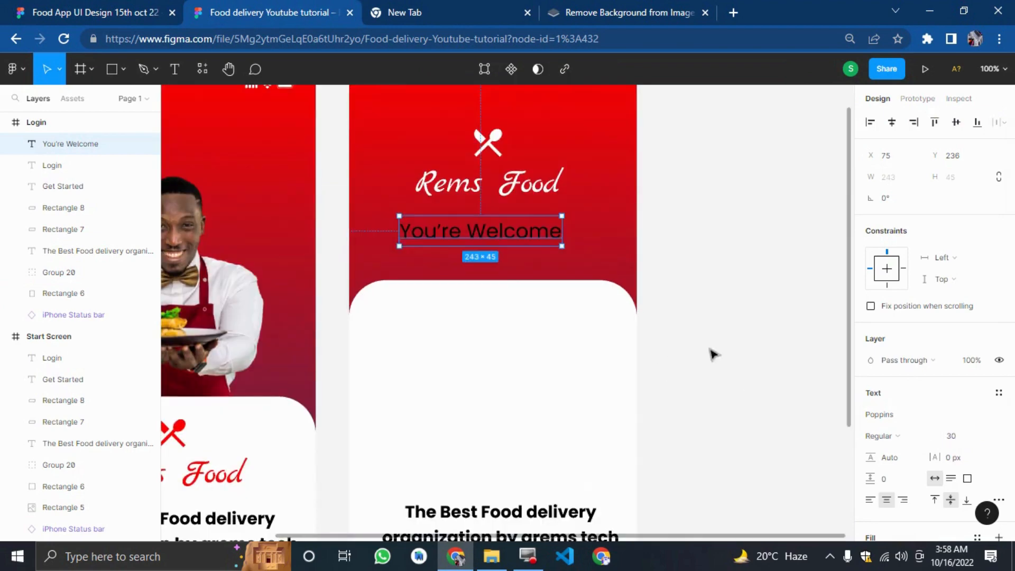
pyautogui.press('Up')
pyautogui.press('Up')
pyautogui.press('Up')
pyautogui.press('Up')
pyautogui.press('Up')
pyautogui.press('Up')
pyautogui.press('Up')
pyautogui.press('Up')
pyautogui.press('Up')
pyautogui.press('Up')
pyautogui.press('Up')
pyautogui.press('Up')
pyautogui.press('Up')
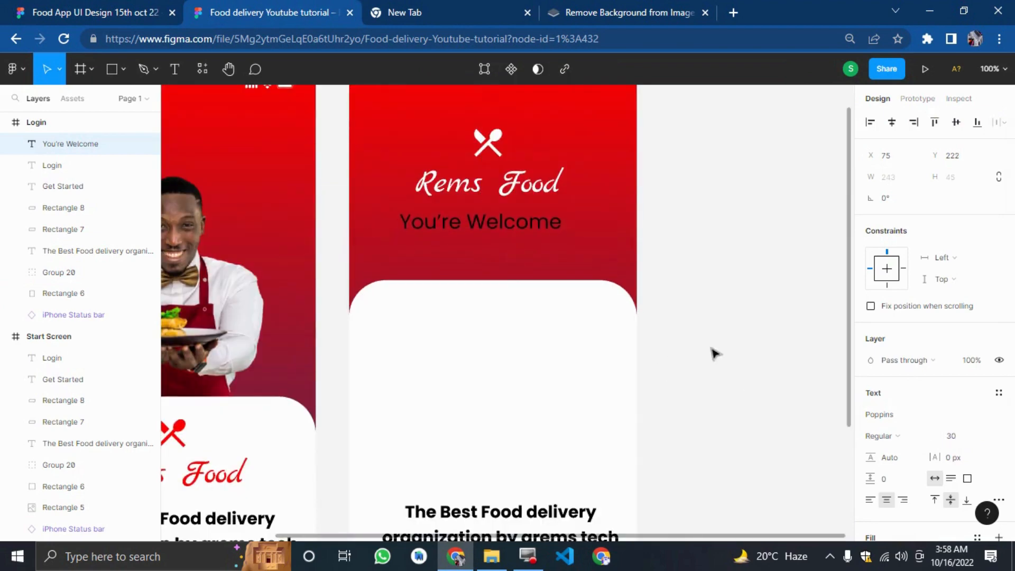
pyautogui.press('Right')
pyautogui.press('Right')
pyautogui.press('Right')
pyautogui.press('Right')
pyautogui.press('Right')
pyautogui.press('Right')
pyautogui.press('Right')
pyautogui.press('Right')
pyautogui.press('Right')
pyautogui.press('Right')
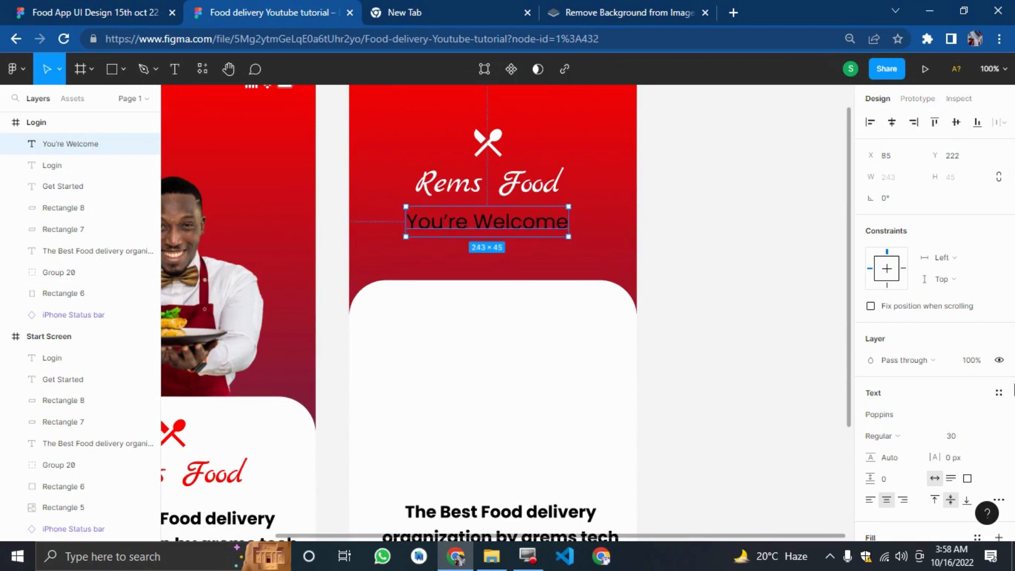
# Colour the You're Welcome text white.
pyautogui.scroll(-3, 930, 455)
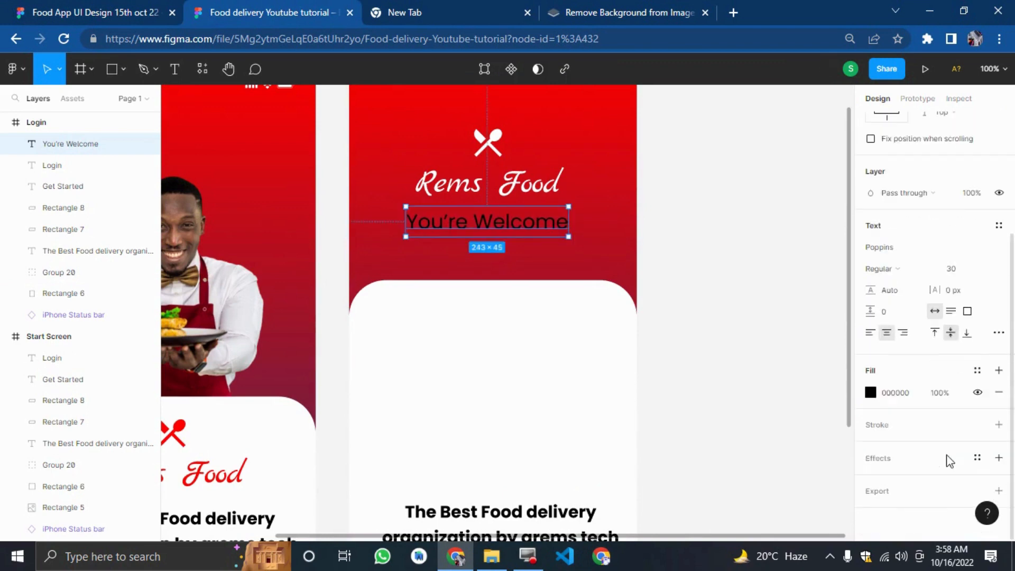
pyautogui.click(874, 390)
pyautogui.moveTo(810, 314); pyautogui.dragTo(673, 189)
pyautogui.click(675, 154)
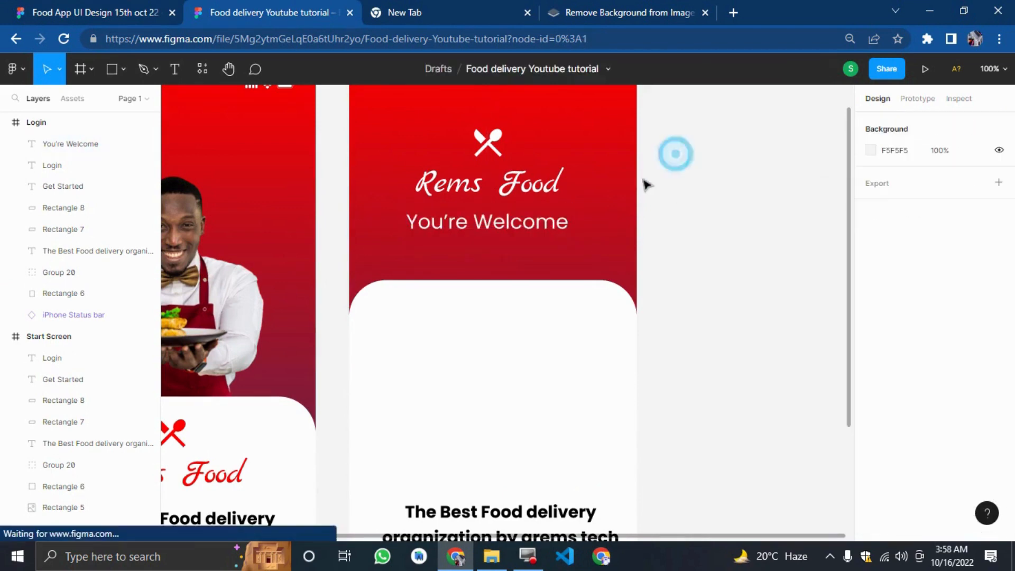
# Nudge the Rems Food logo group up and slightly right within the red header.
pyautogui.moveTo(693, 117); pyautogui.dragTo(549, 199)
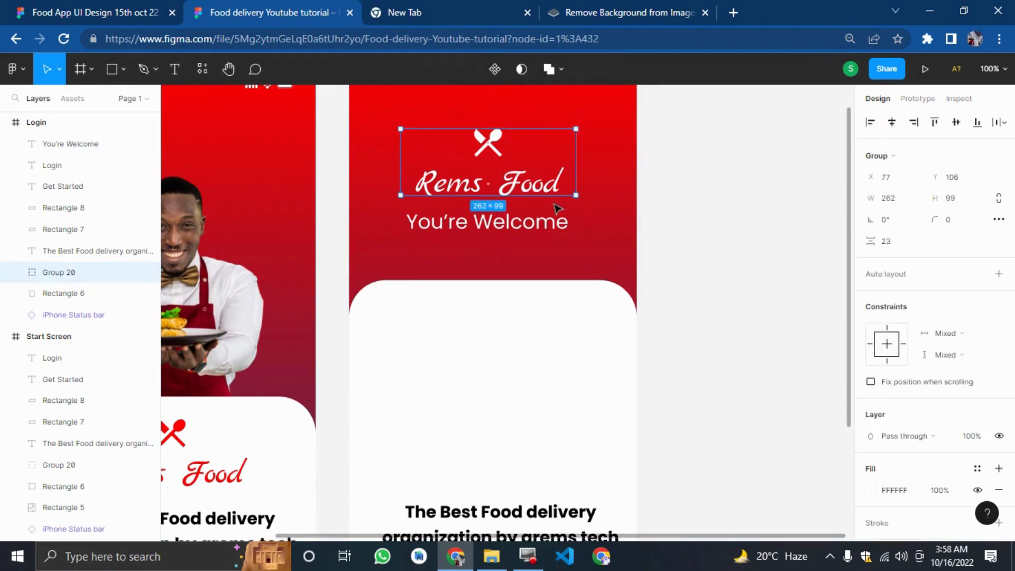
pyautogui.press('Up')
pyautogui.press('Up')
pyautogui.press('Up')
pyautogui.press('Up')
pyautogui.press('Up')
pyautogui.press('Up')
pyautogui.press('Up')
pyautogui.press('Up')
pyautogui.press('Up')
pyautogui.press('Up')
pyautogui.press('Up')
pyautogui.press('Up')
pyautogui.press('Up')
pyautogui.press('Up')
pyautogui.press('Up')
pyautogui.press('Up')
pyautogui.press('Up')
pyautogui.press('Up')
pyautogui.press('Up')
pyautogui.press('Up')
pyautogui.press('Right')
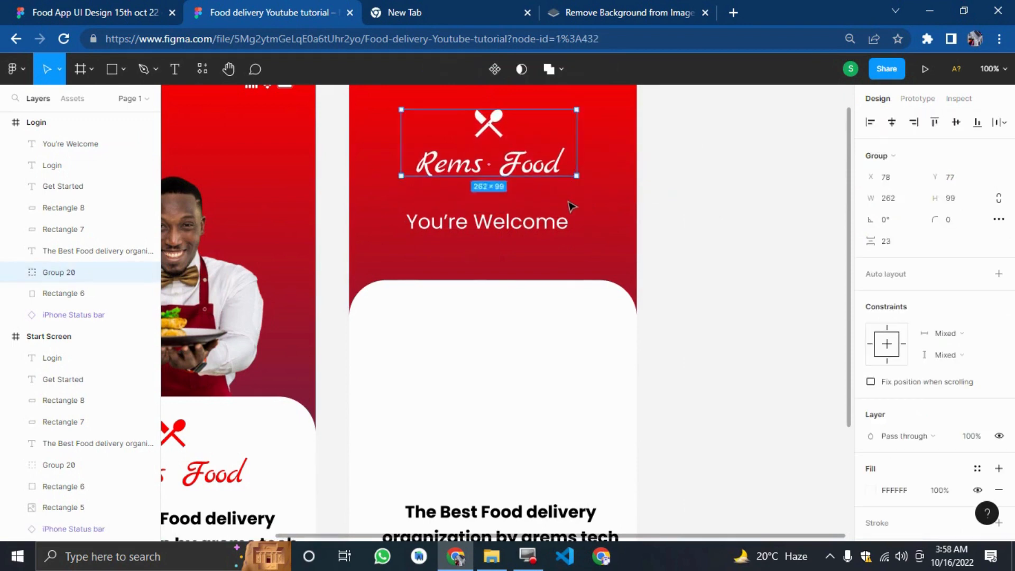
pyautogui.press('Right')
pyautogui.press('Right')
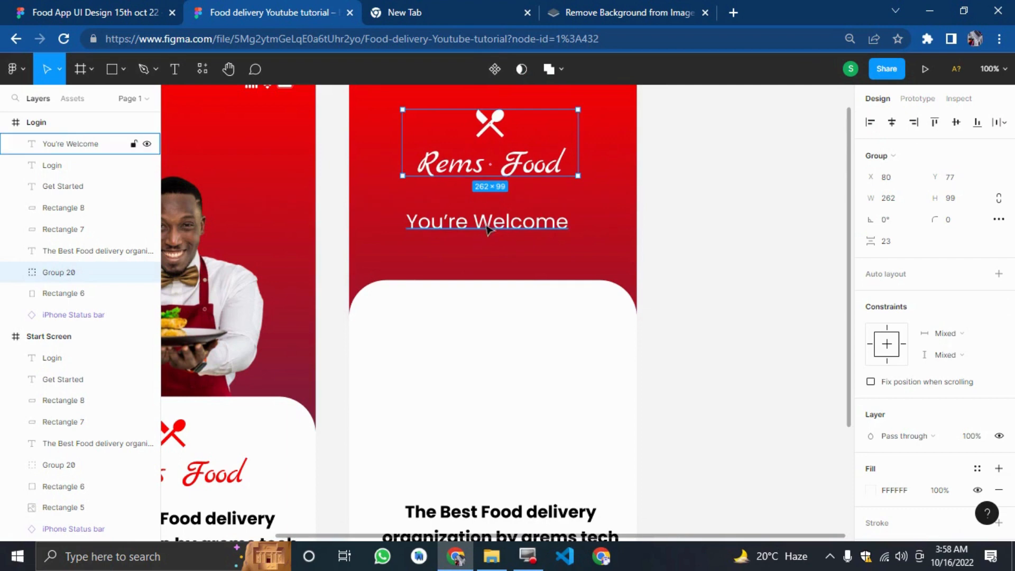
# Add a text reading Please login to continue beside the Login frame.
pyautogui.click(739, 249)
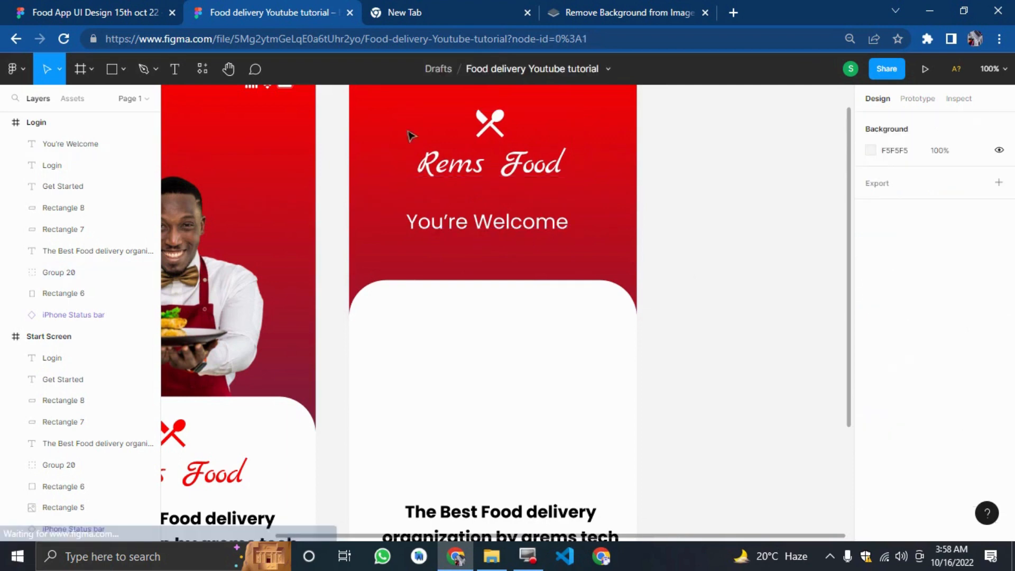
pyautogui.click(174, 73)
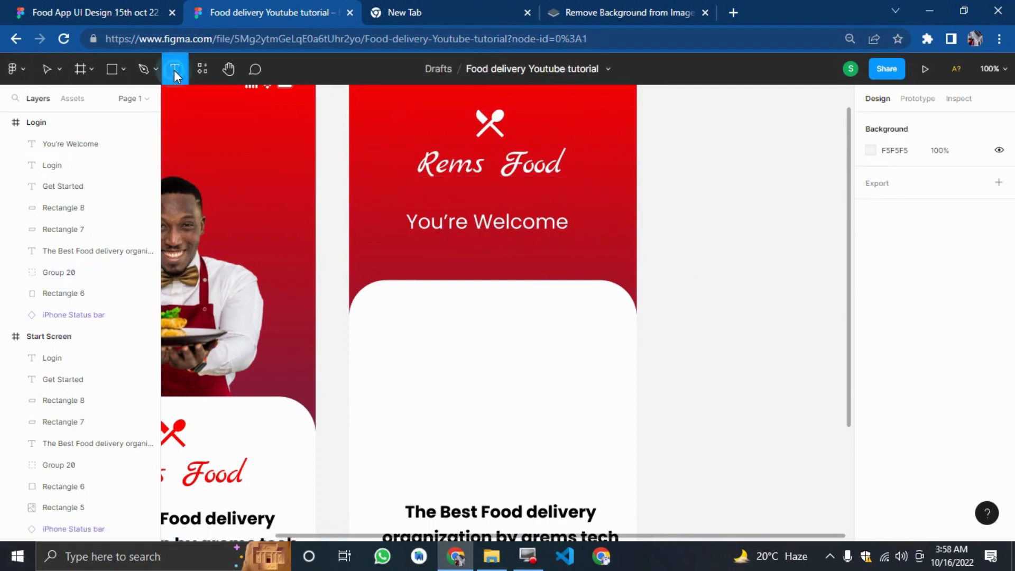
pyautogui.click(683, 218)
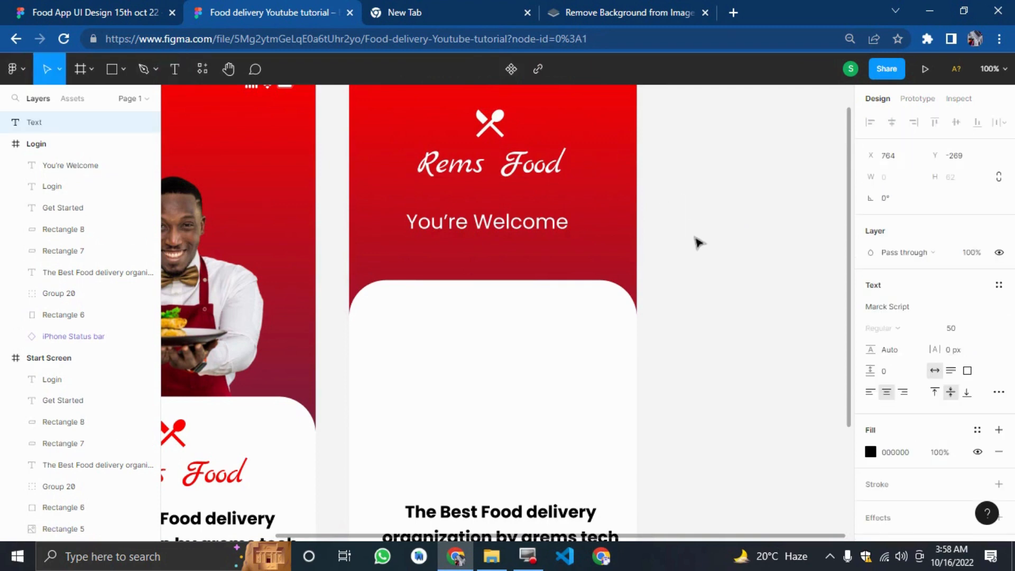
pyautogui.write('Please')
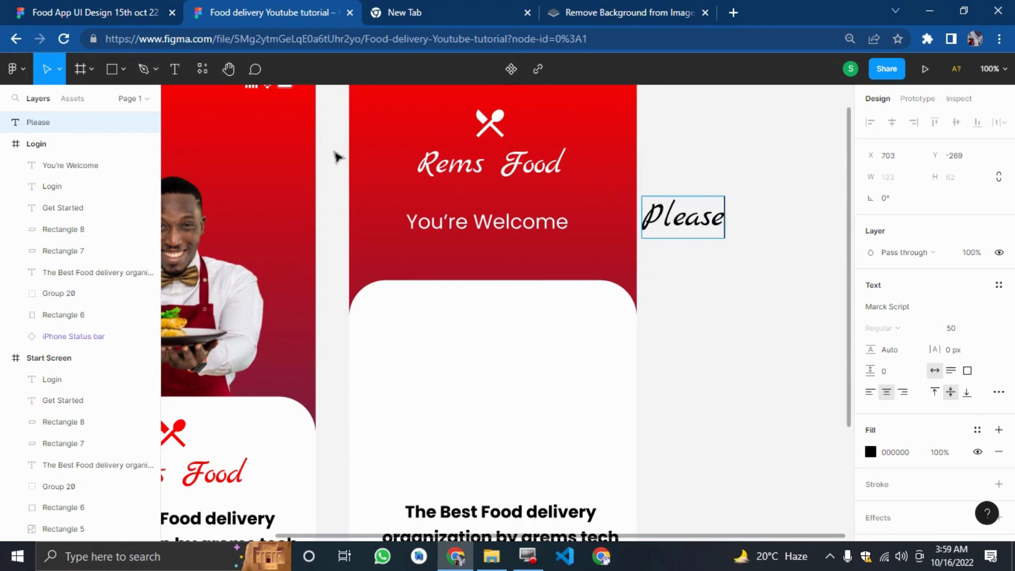
pyautogui.click(89, 12)
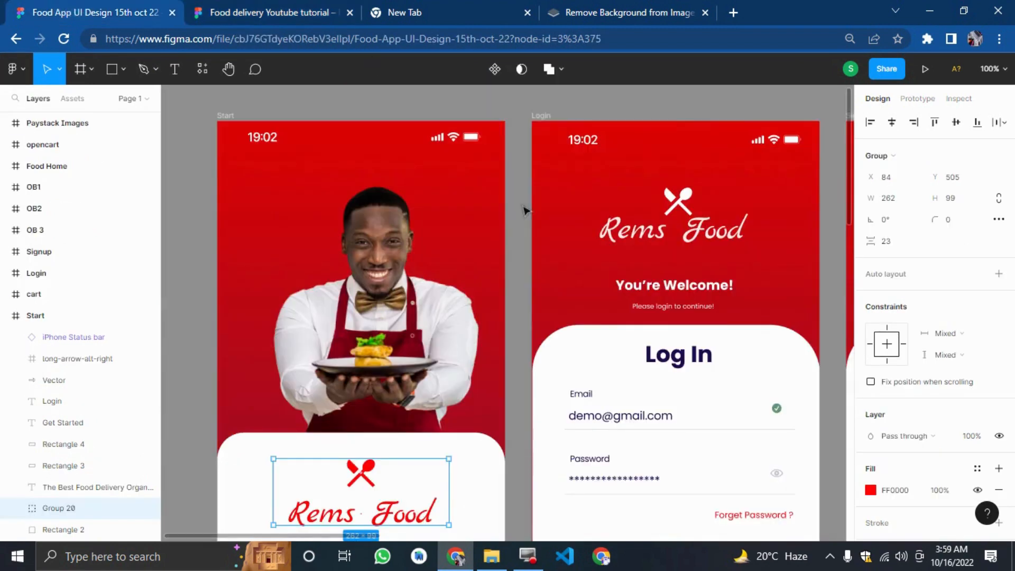
pyautogui.click(280, 12)
pyautogui.write('l')
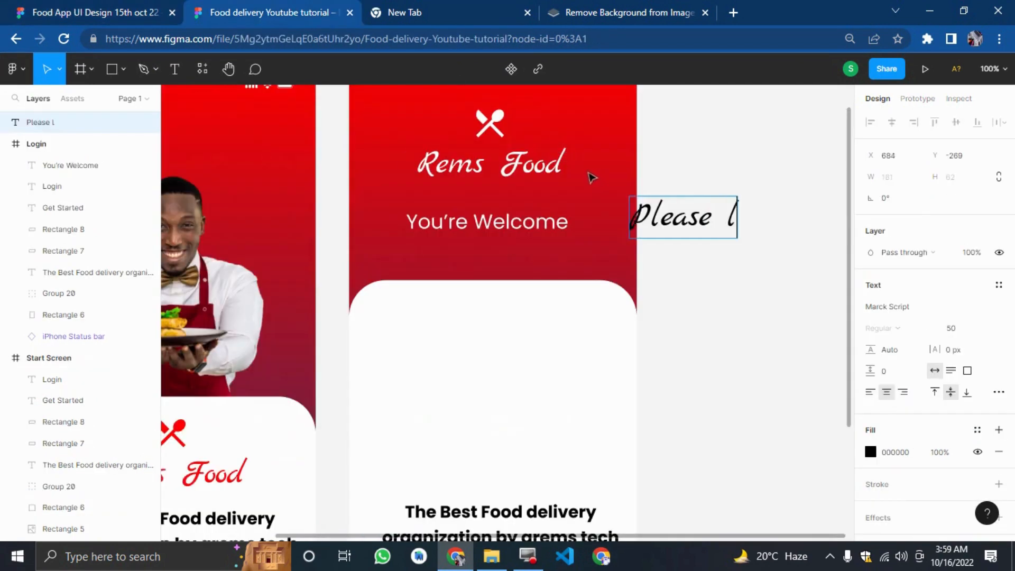
pyautogui.write('ogin to contun')
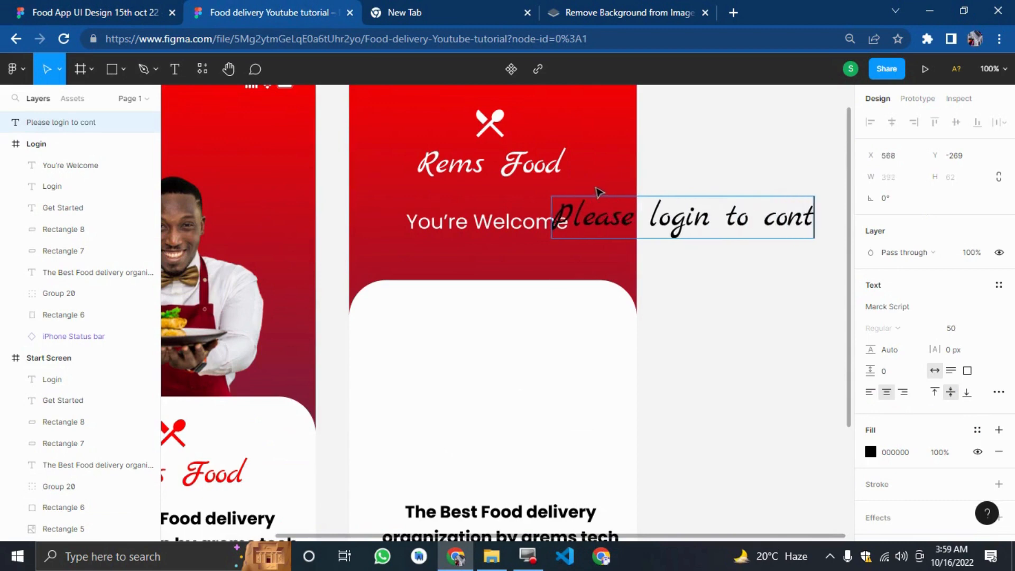
pyautogui.press('BackSpace')
pyautogui.press('BackSpace')
pyautogui.write('inue')
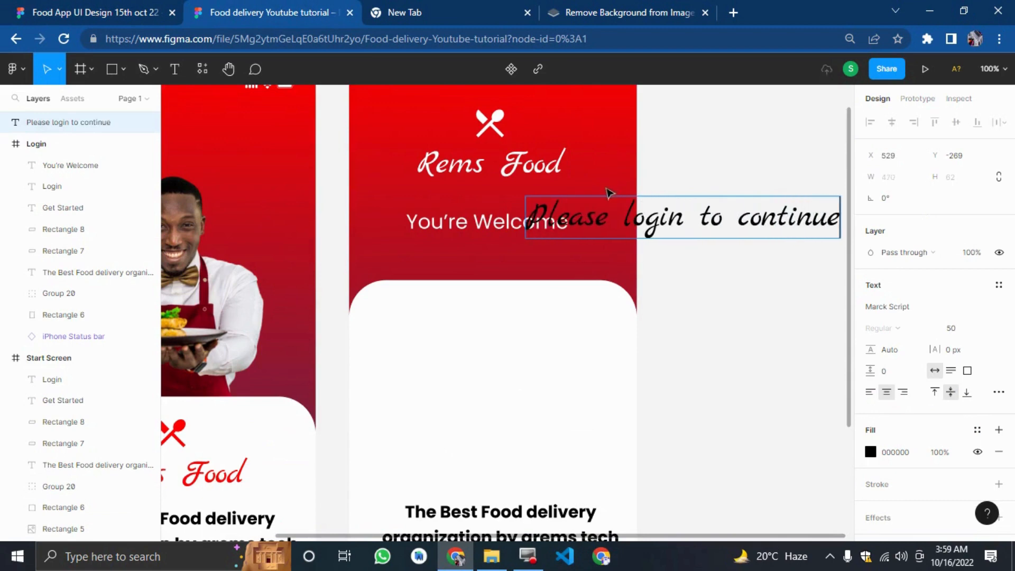
# Set the Please login to continue text's font to Poppins at size 15.
pyautogui.click(694, 155)
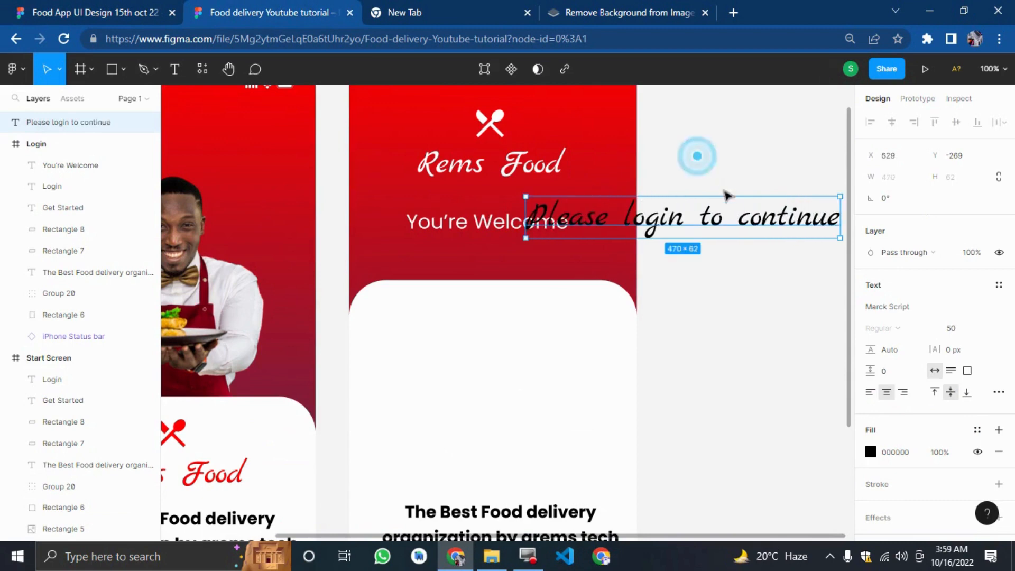
pyautogui.click(914, 312)
pyautogui.write('Pop')
pyautogui.press('Return')
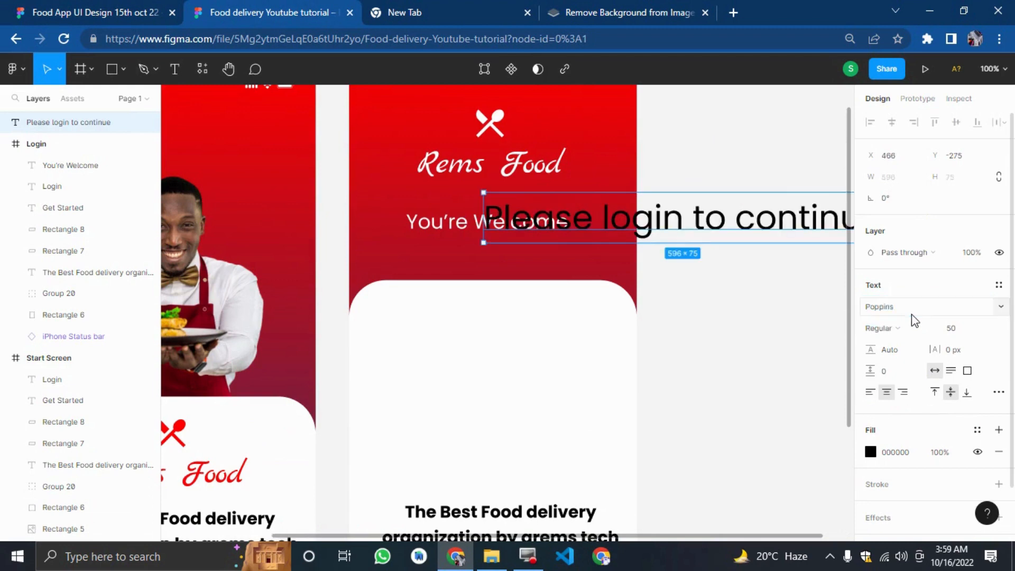
pyautogui.click(955, 334)
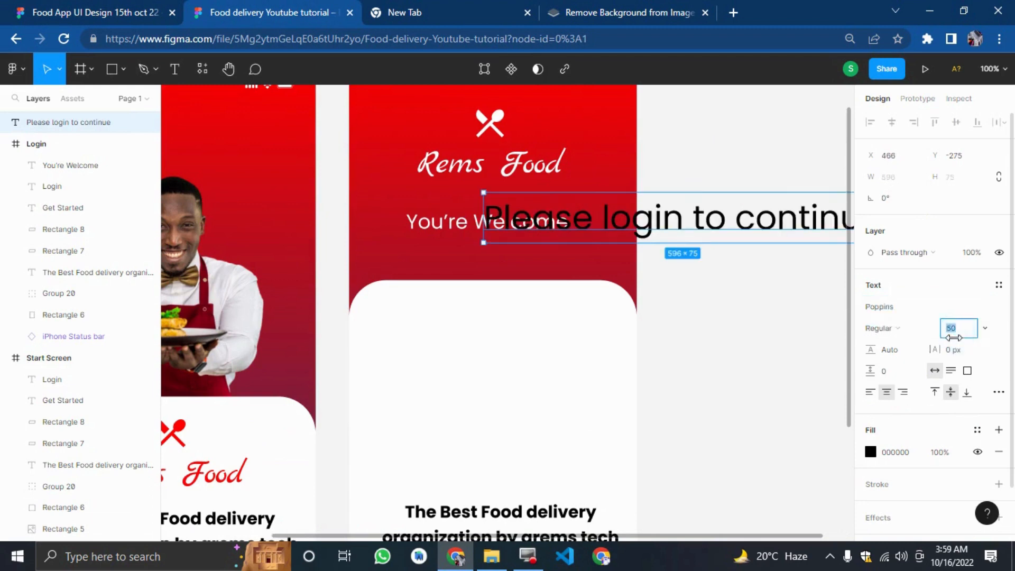
pyautogui.write('15')
pyautogui.press('Return')
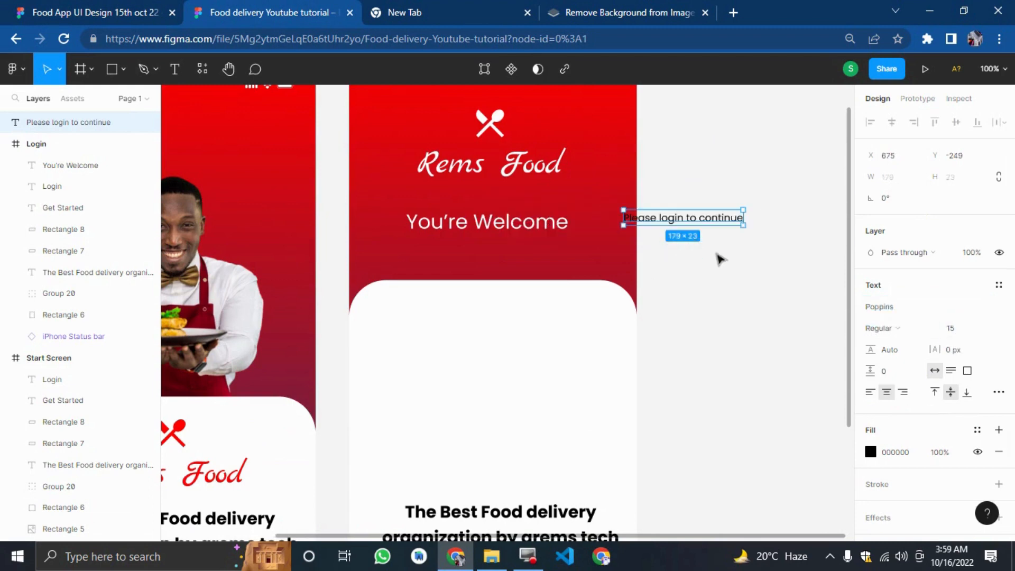
# Move the Please login to continue text into the Login frame just below You're Welcome.
pyautogui.click(715, 251)
pyautogui.moveTo(719, 217); pyautogui.dragTo(505, 244)
pyautogui.click(90, 12)
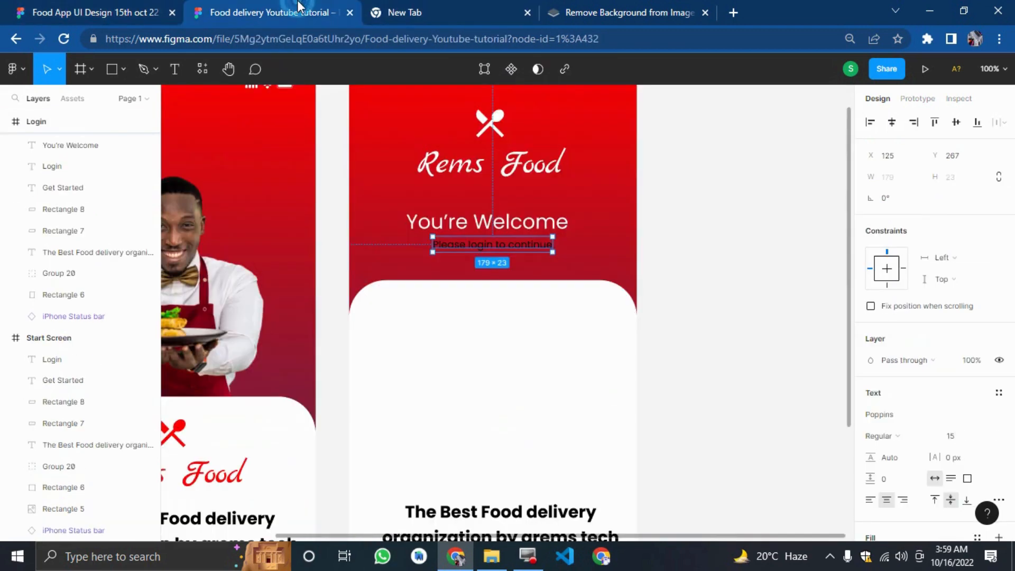
pyautogui.click(301, 11)
# Nudge the The Best Food delivery organization text slightly up within the Login frame.
pyautogui.scroll(-3, 888, 386)
pyautogui.click(786, 381)
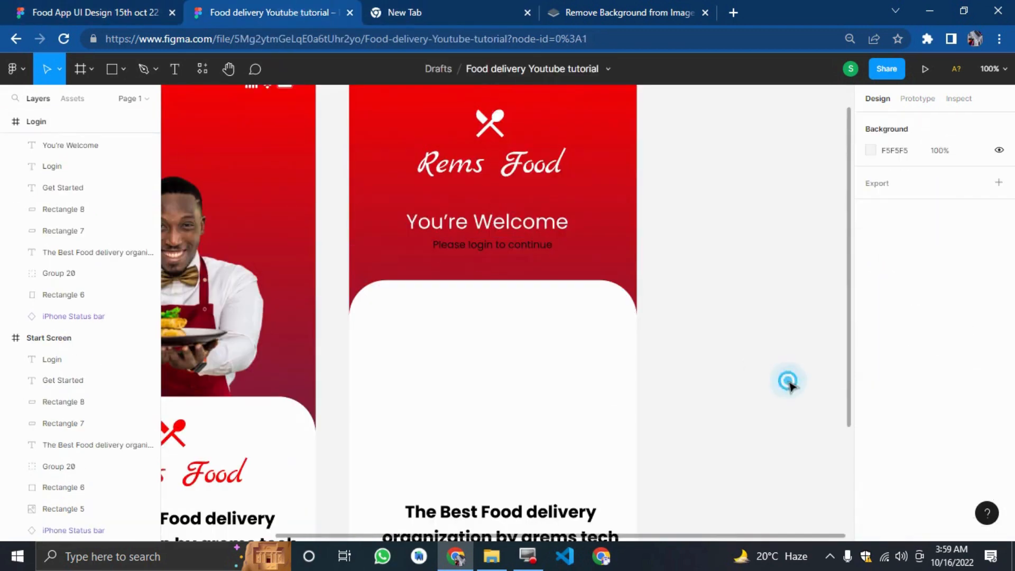
pyautogui.click(499, 246)
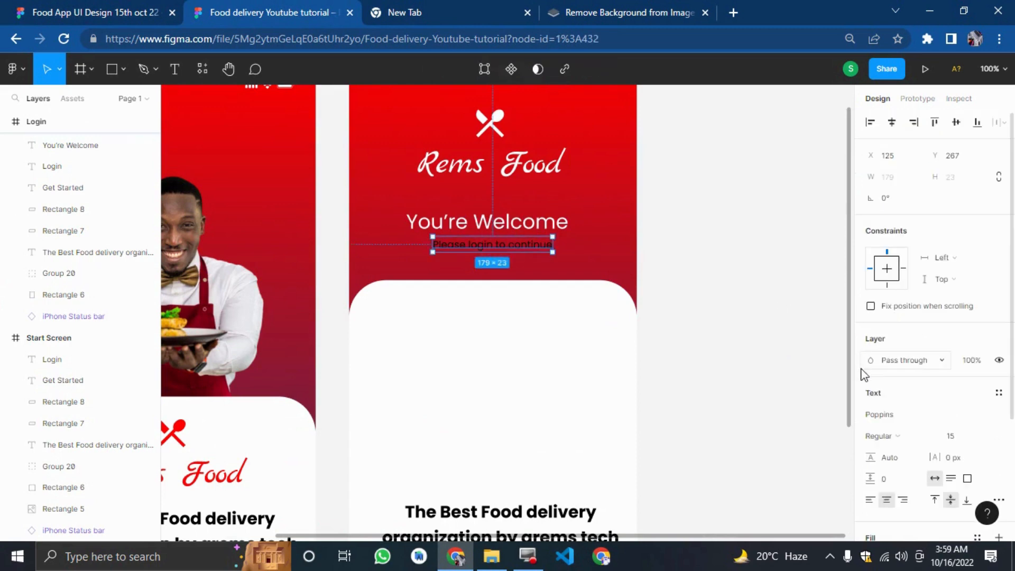
pyautogui.click(675, 378)
pyautogui.scroll(-2, 735, 376)
pyautogui.scroll(-2, 739, 373)
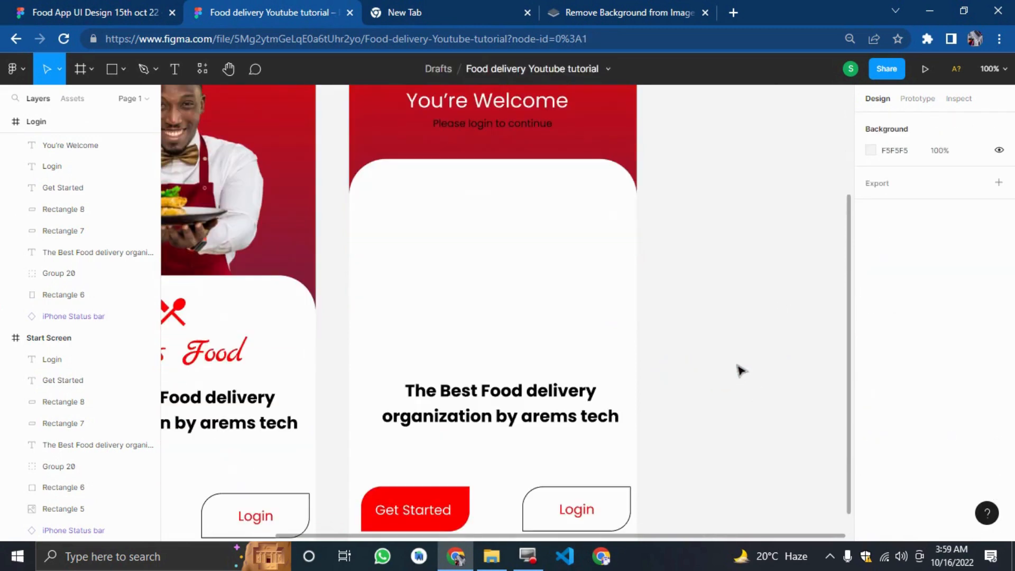
pyautogui.moveTo(560, 417); pyautogui.dragTo(561, 409)
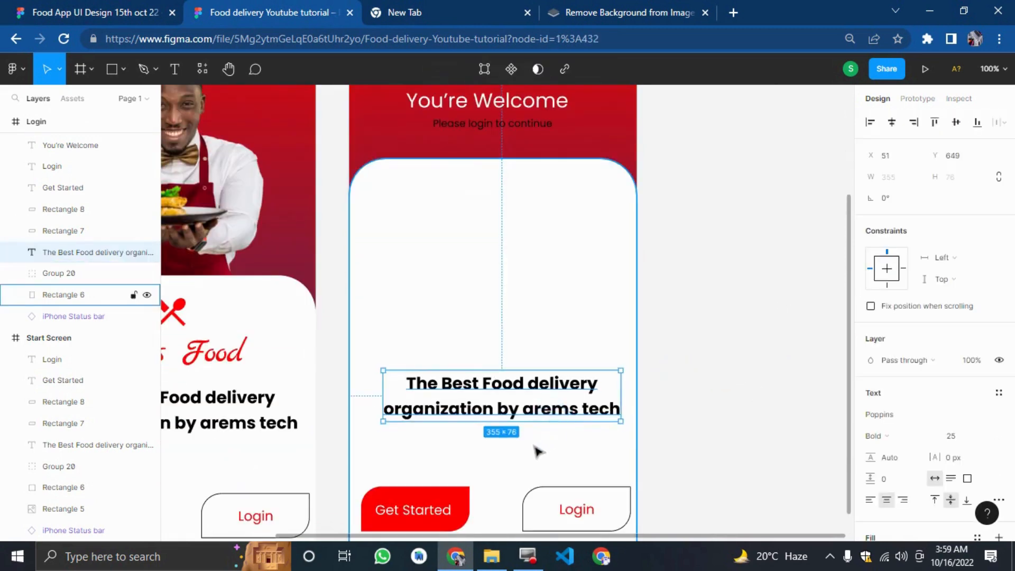
pyautogui.click(538, 452)
# Compare the Login frame with the reference Log In screen in the other design file.
pyautogui.hotkey('ctrl', 'pageup')
pyautogui.scroll(-5, 649, 441)
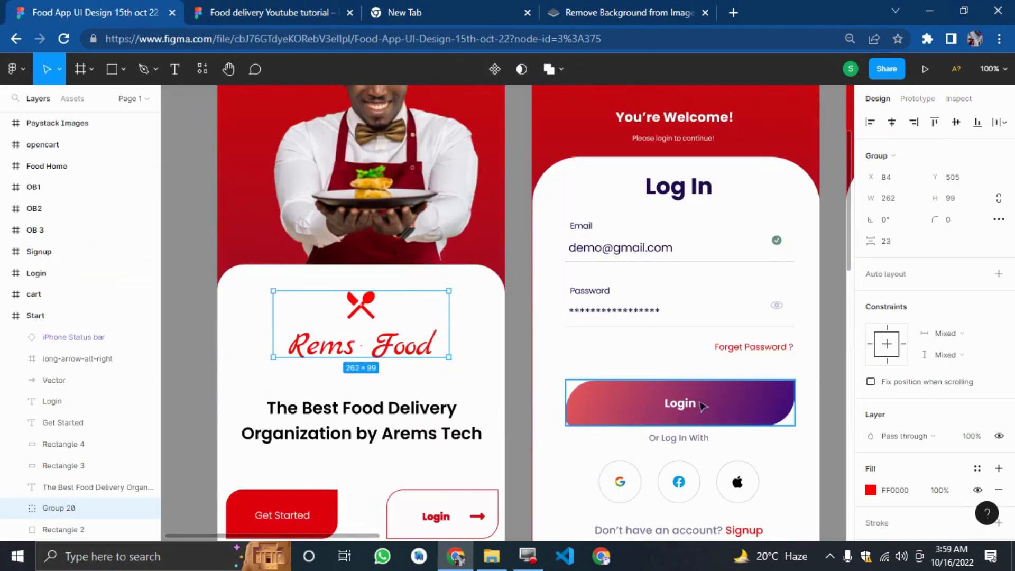
pyautogui.hotkey('ctrl', 'pagedown')
pyautogui.scroll(-3, 571, 394)
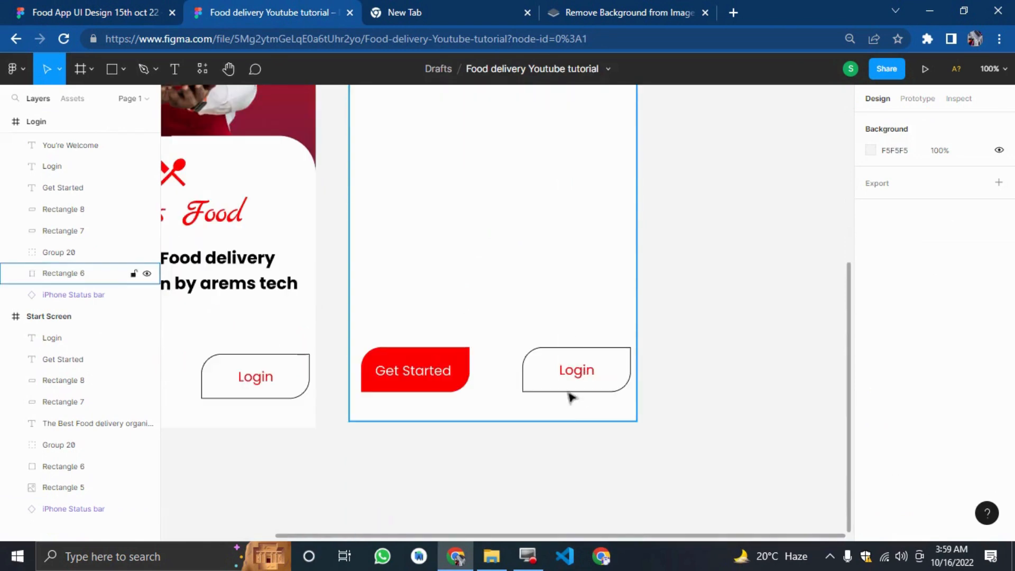
# Delete the Login button's text and its outlined rectangle from the Login frame.
pyautogui.click(561, 349)
pyautogui.moveTo(656, 391); pyautogui.dragTo(559, 363)
pyautogui.click(578, 379)
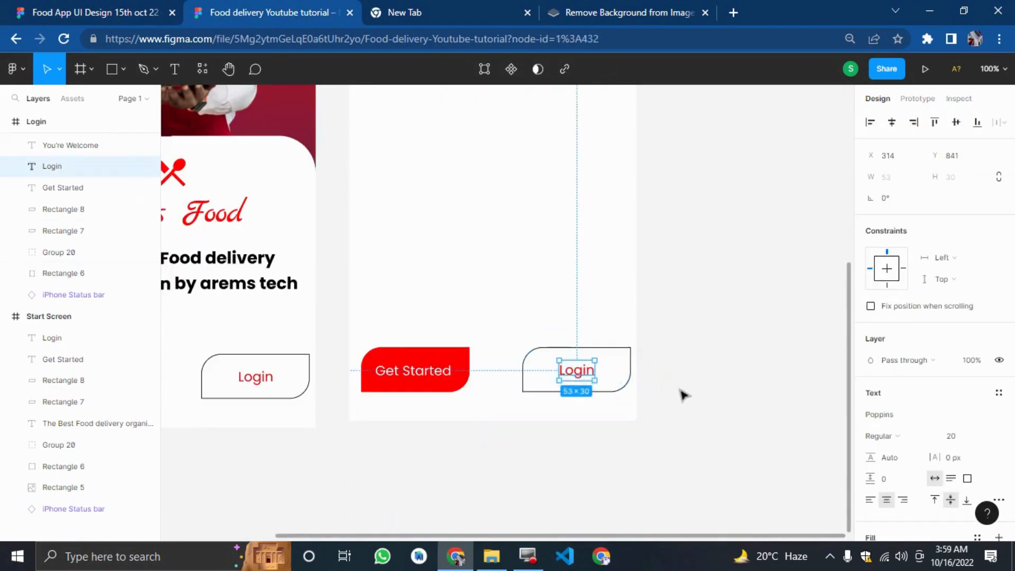
pyautogui.press('Delete')
pyautogui.click(598, 358)
pyautogui.press('Delete')
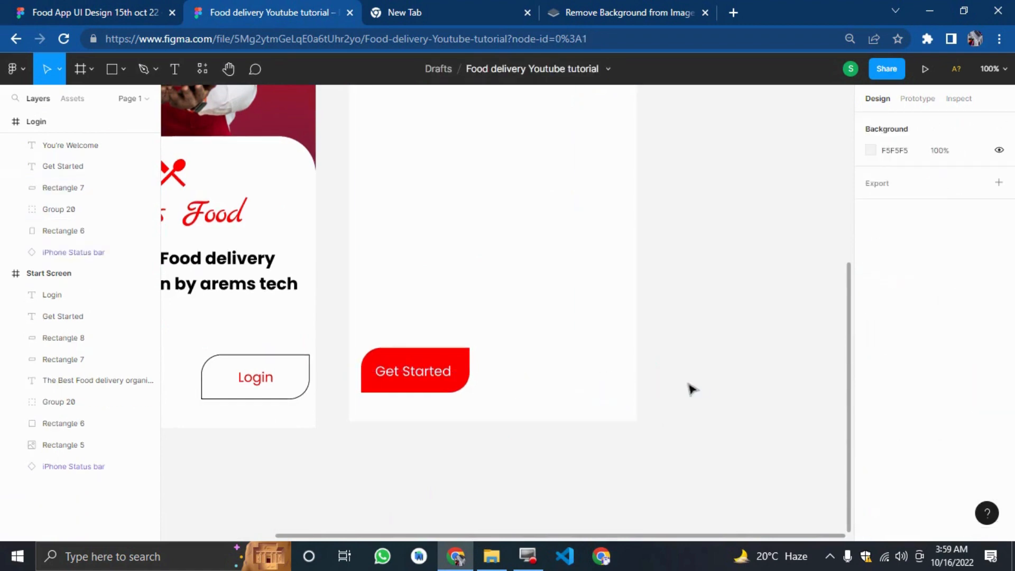
pyautogui.click(692, 385)
# Switch to the reference design file to study its Log In screen.
pyautogui.scroll(2, 696, 389)
pyautogui.scroll(3, 695, 386)
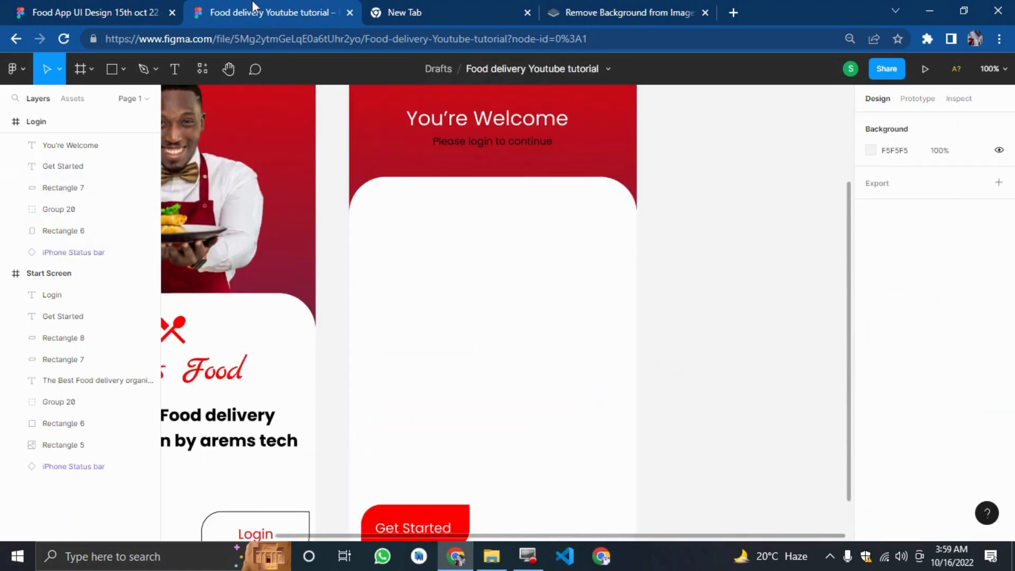
pyautogui.click(163, 8)
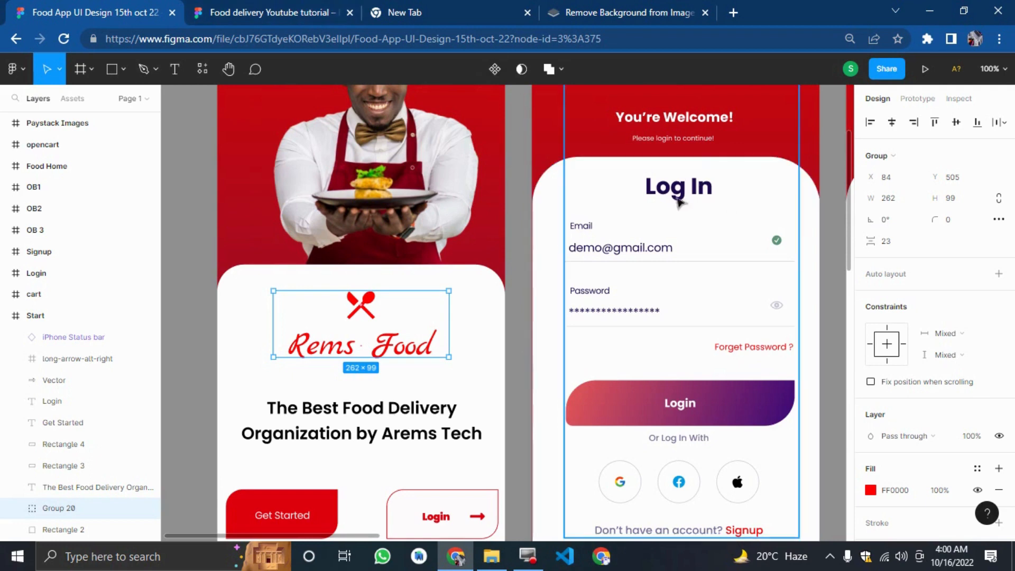
# Add a text layer reading Login and place it at the top of the white card in the Login frame.
pyautogui.click(258, 13)
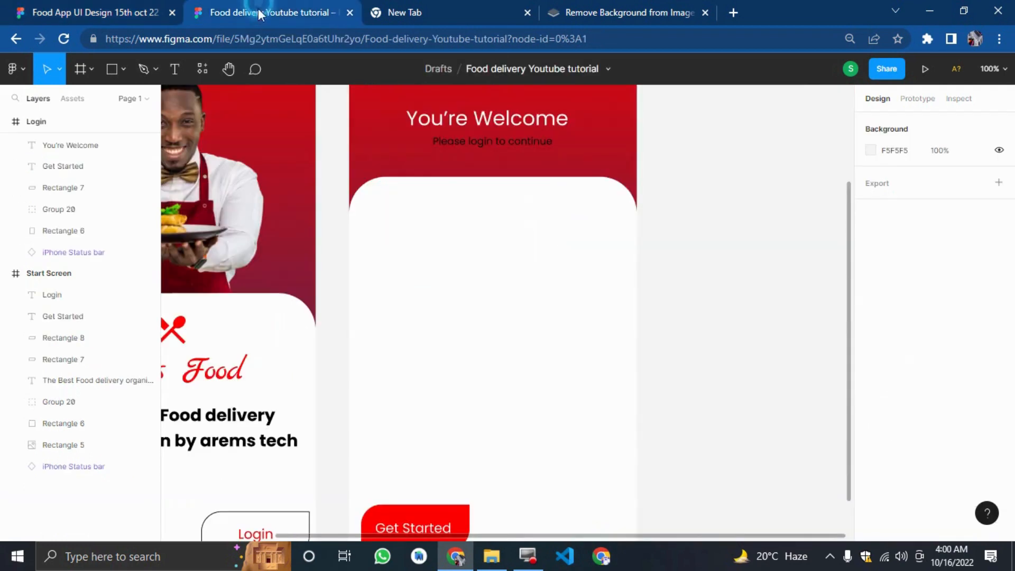
pyautogui.click(169, 73)
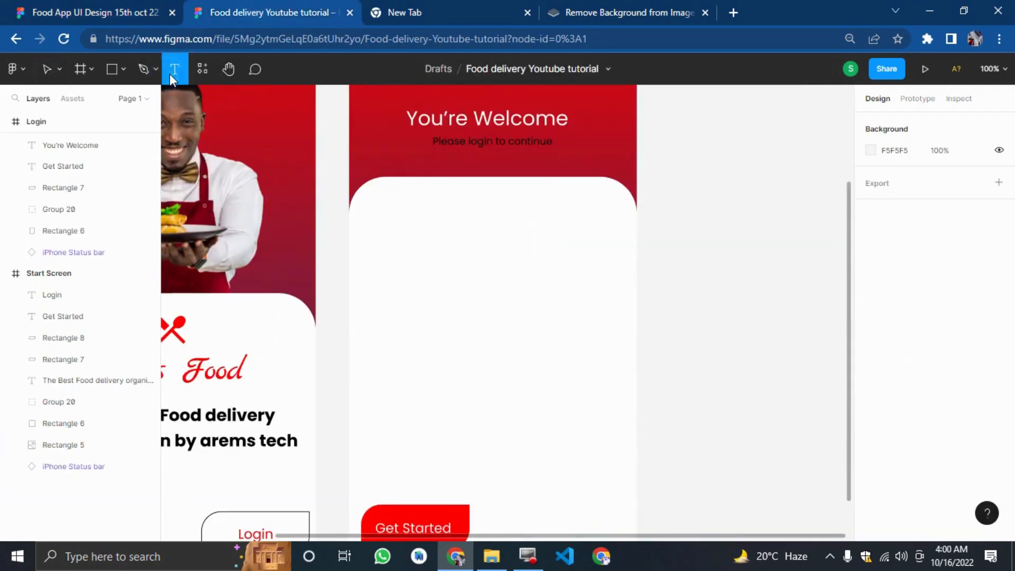
pyautogui.click(685, 266)
pyautogui.write('Logi')
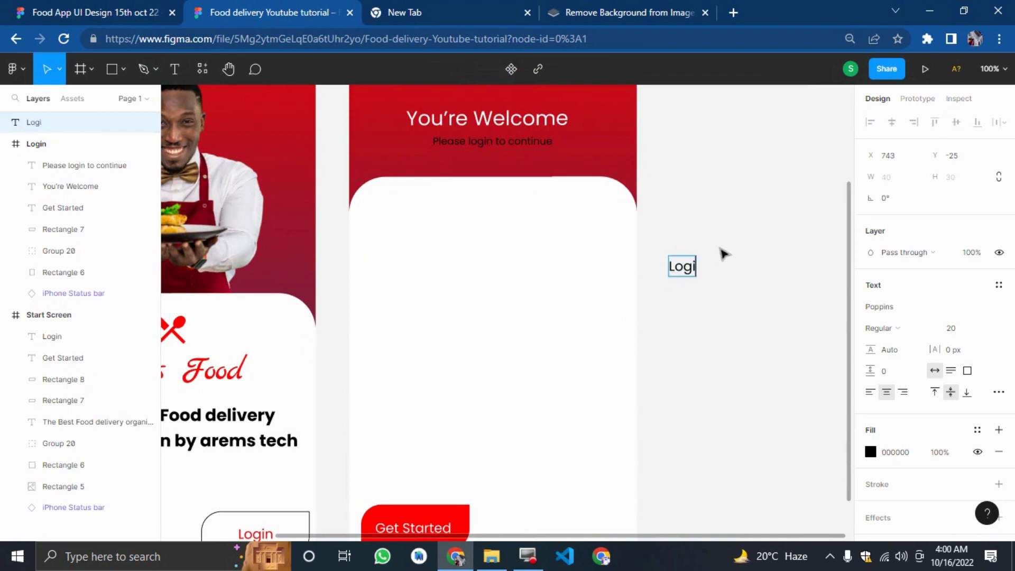
pyautogui.write('n')
pyautogui.press('Escape')
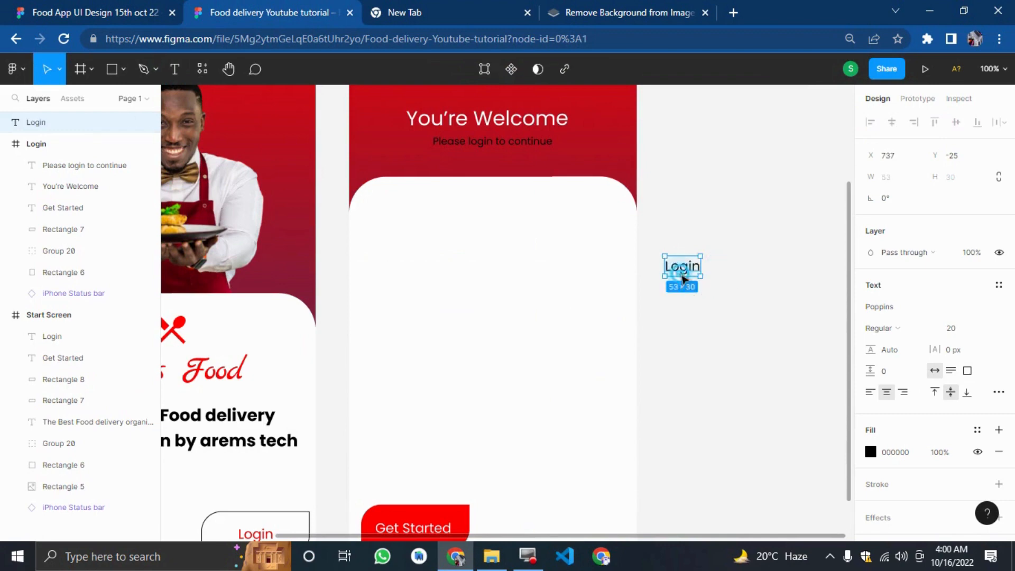
pyautogui.moveTo(683, 278); pyautogui.dragTo(487, 212)
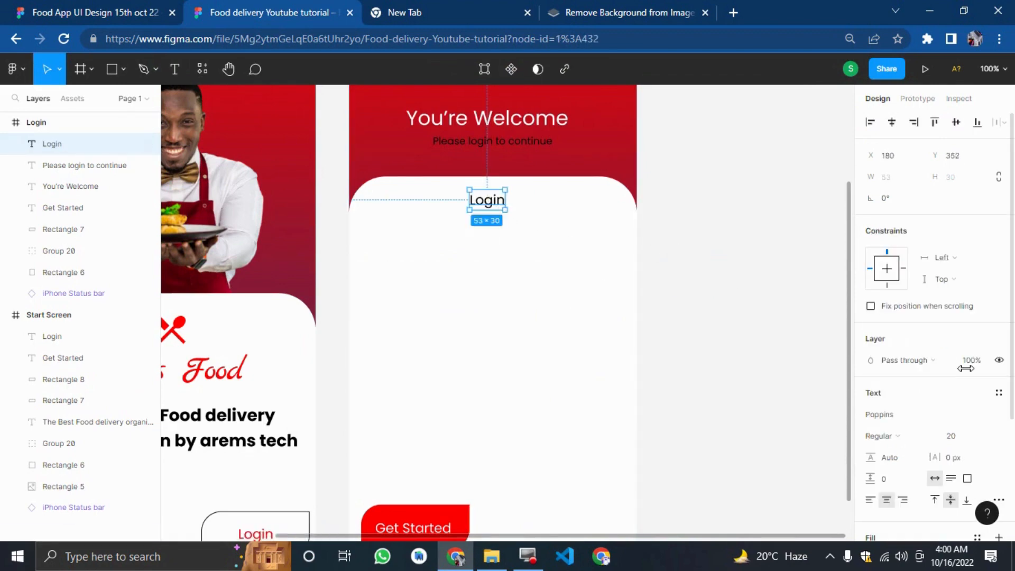
# Set the Login heading's font size to 40 and its weight to Bold.
pyautogui.click(973, 438)
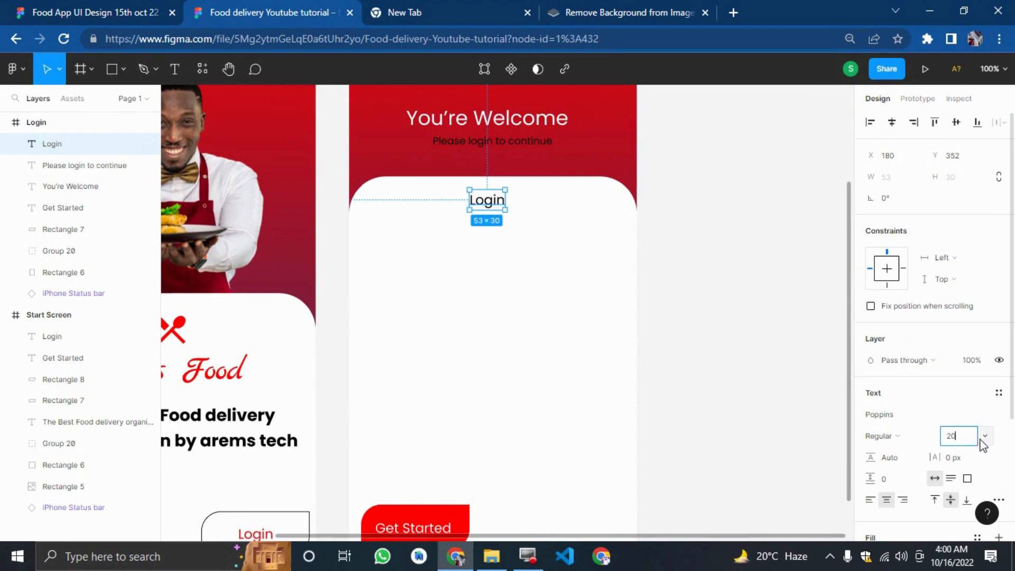
pyautogui.write('40')
pyautogui.press('Return')
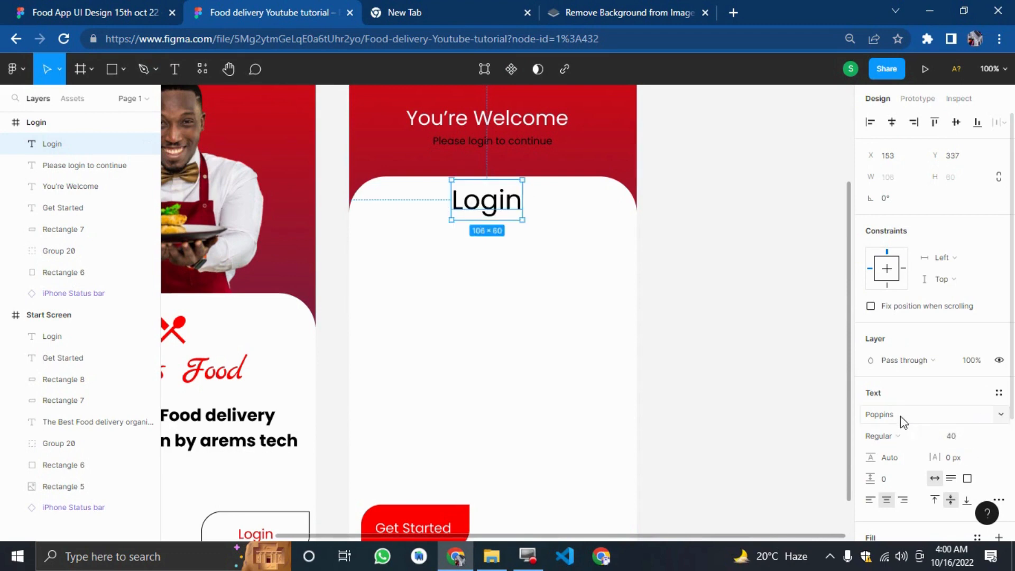
pyautogui.click(881, 436)
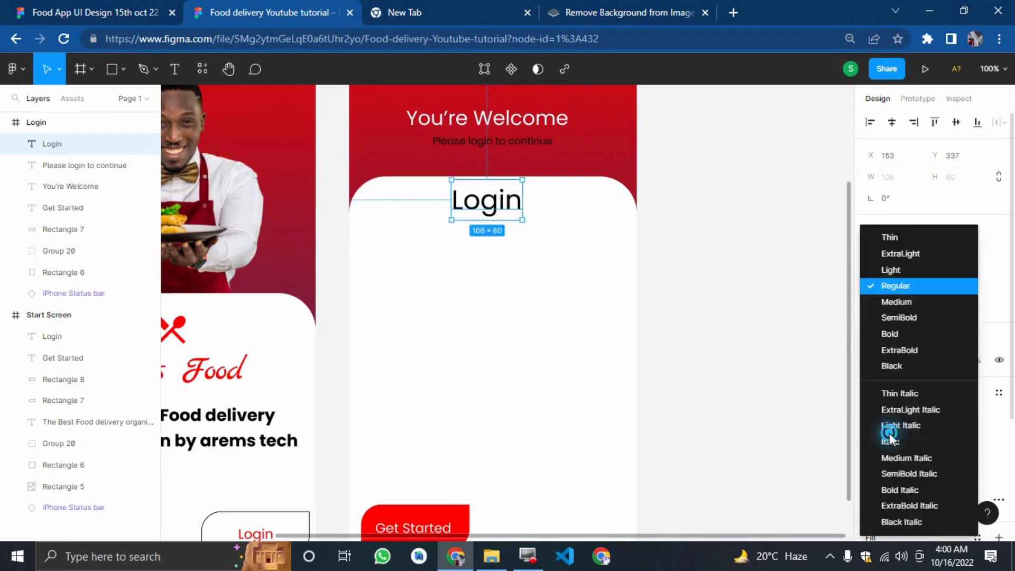
pyautogui.click(884, 335)
pyautogui.click(741, 369)
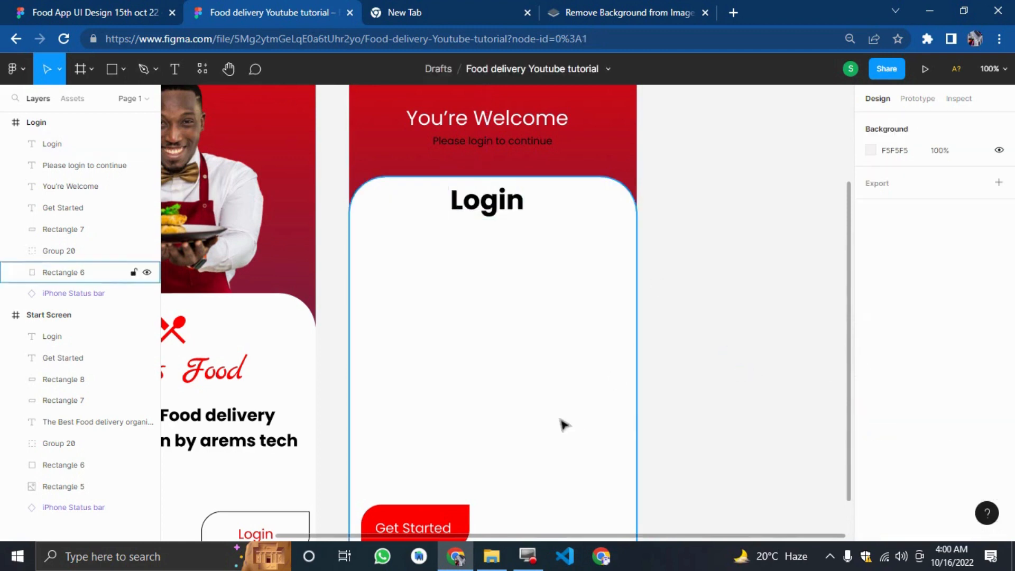
# Add a text layer reading Email beside the Login frame.
pyautogui.hotkey('ctrl', 'shift', 'Tab')
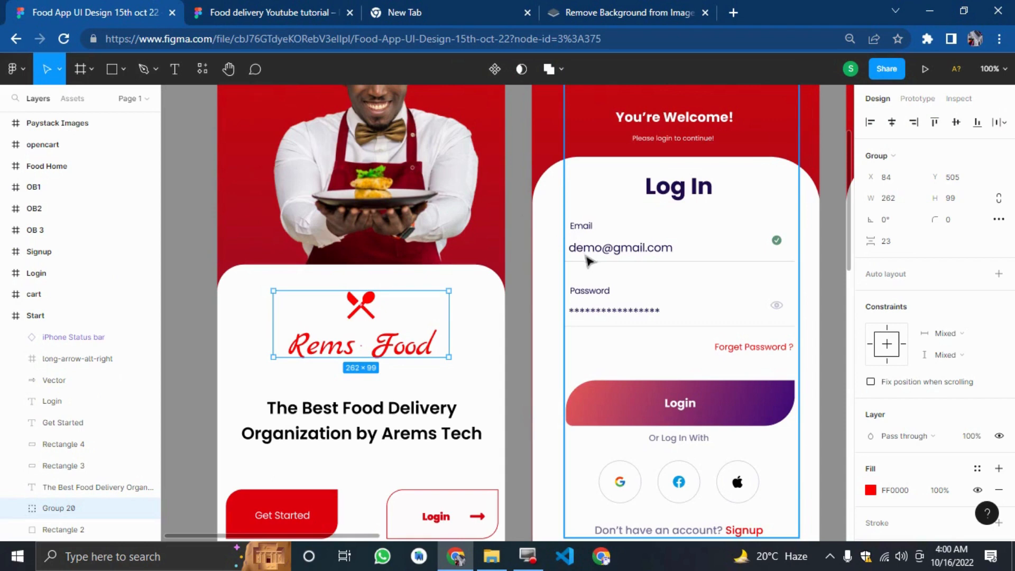
pyautogui.hotkey('ctrl', 'Tab')
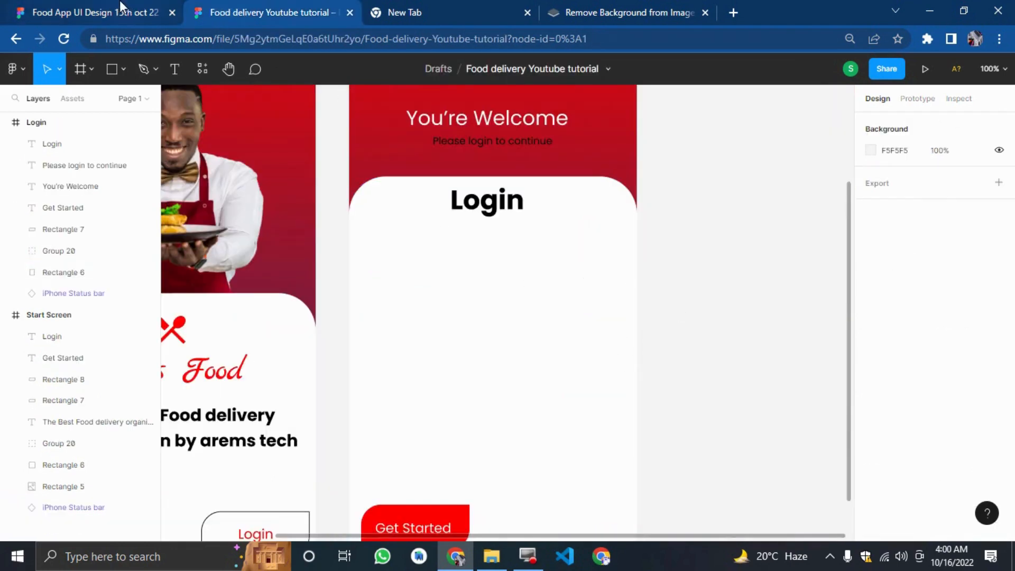
pyautogui.click(179, 68)
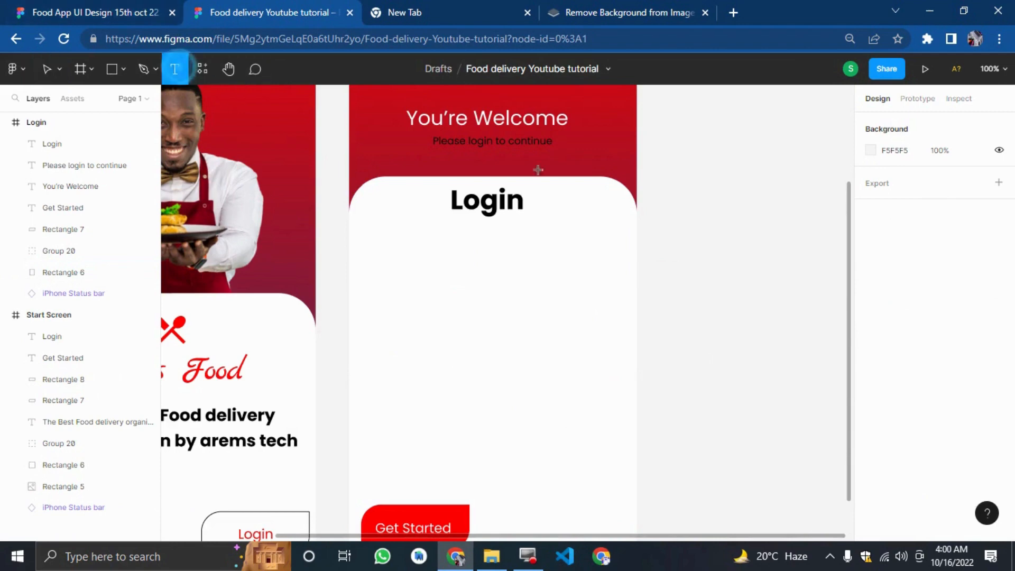
pyautogui.click(671, 245)
pyautogui.write('Email')
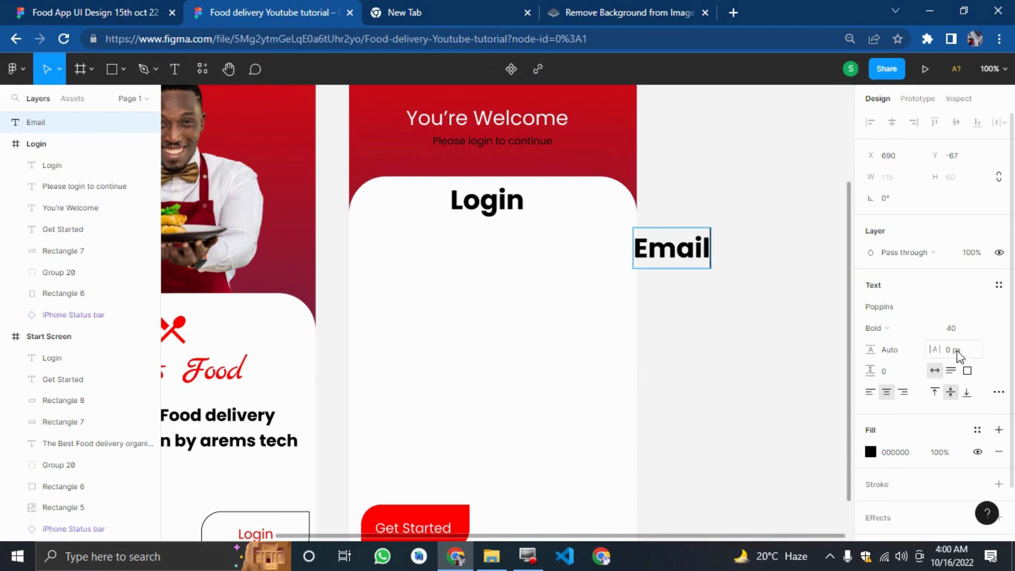
# Set the Email label's font size to 20 and its weight to Regular.
pyautogui.click(955, 328)
pyautogui.write('20')
pyautogui.press('Return')
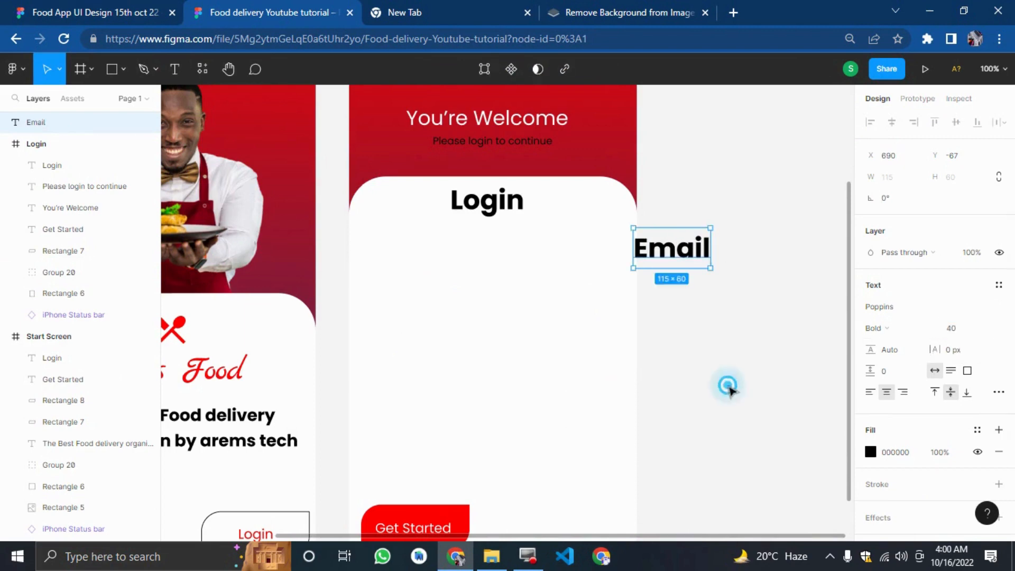
pyautogui.click(963, 334)
pyautogui.write('20')
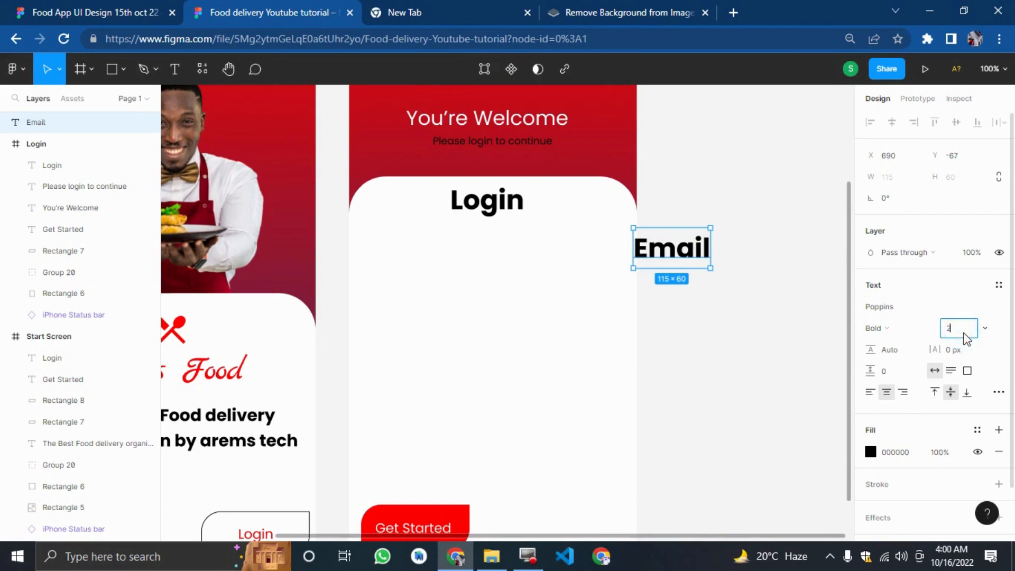
pyautogui.press('Return')
pyautogui.click(896, 329)
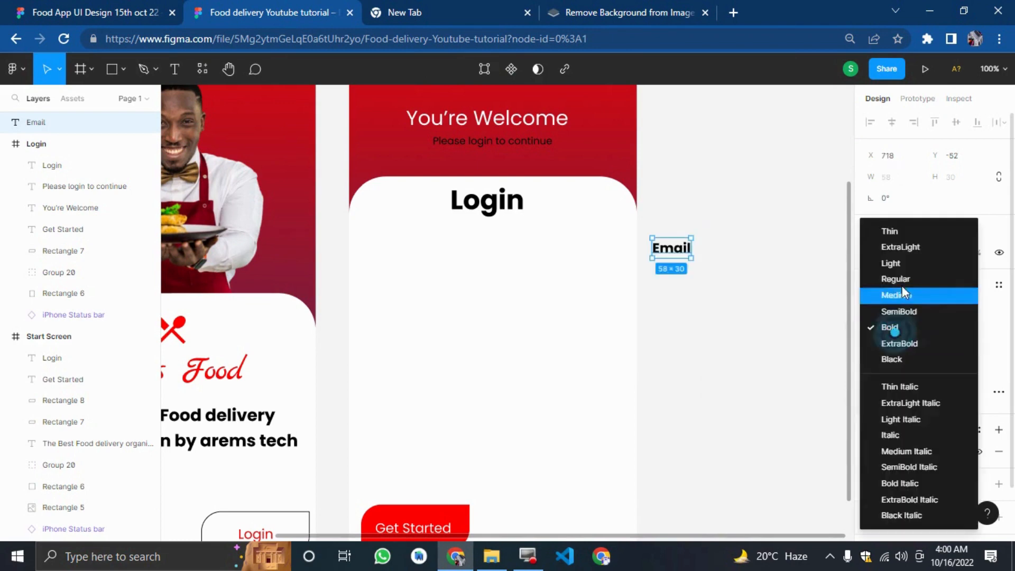
pyautogui.click(895, 279)
pyautogui.click(962, 328)
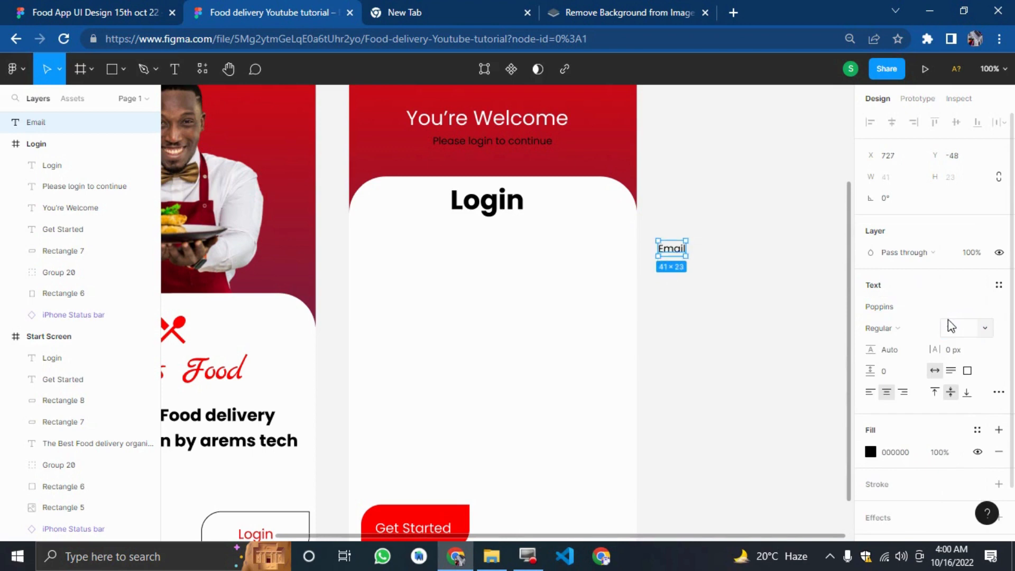
pyautogui.click(705, 389)
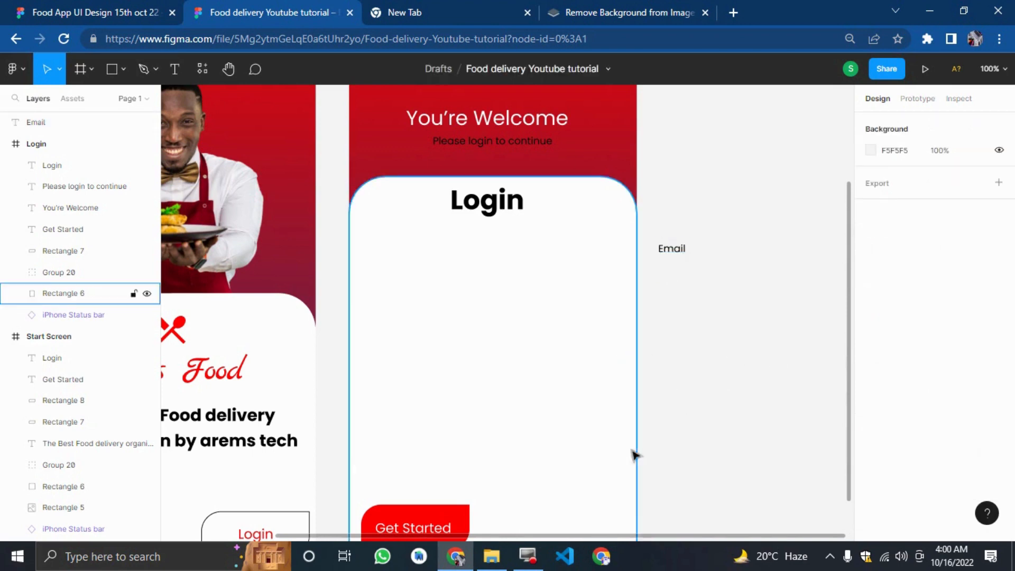
# Draw a line about 203 px long near the Email label with the Line tool.
pyautogui.click(69, 11)
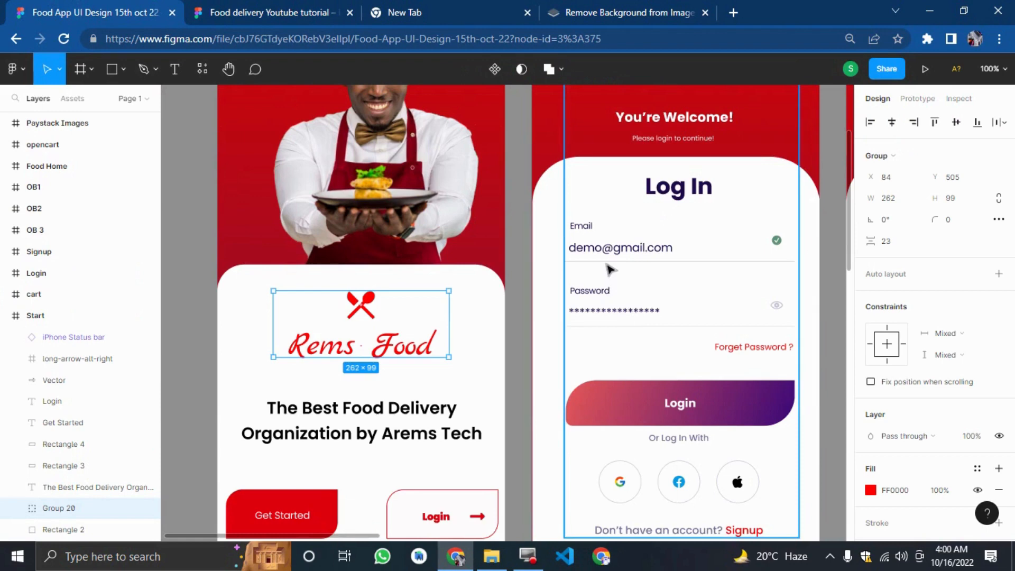
pyautogui.click(257, 11)
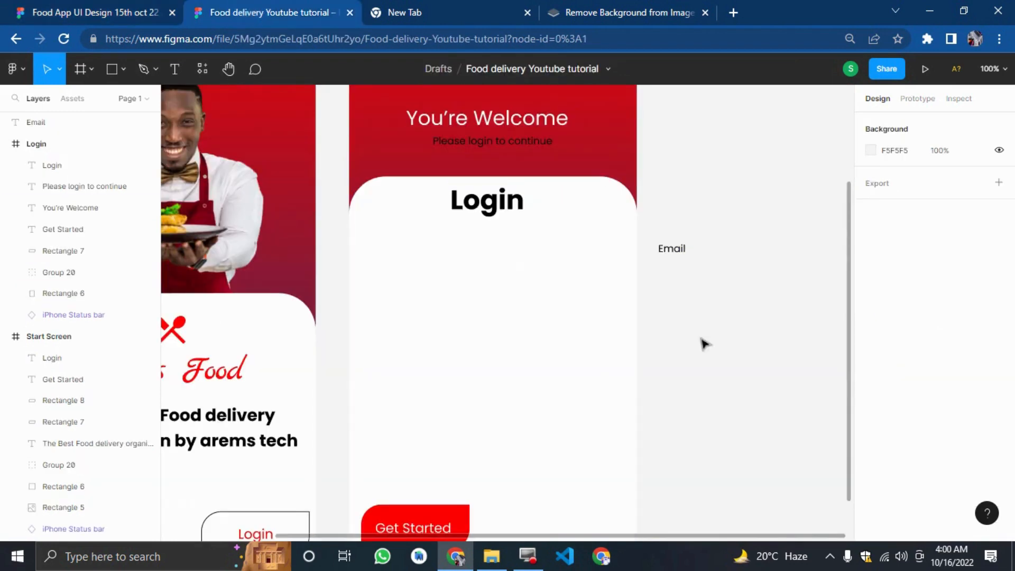
pyautogui.moveTo(711, 347); pyautogui.dragTo(859, 360)
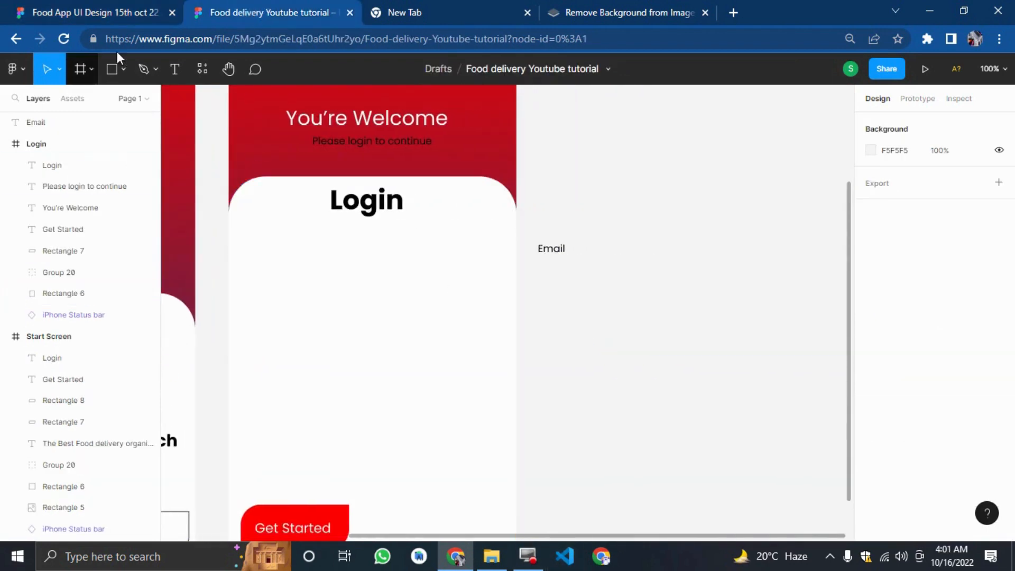
pyautogui.click(156, 67)
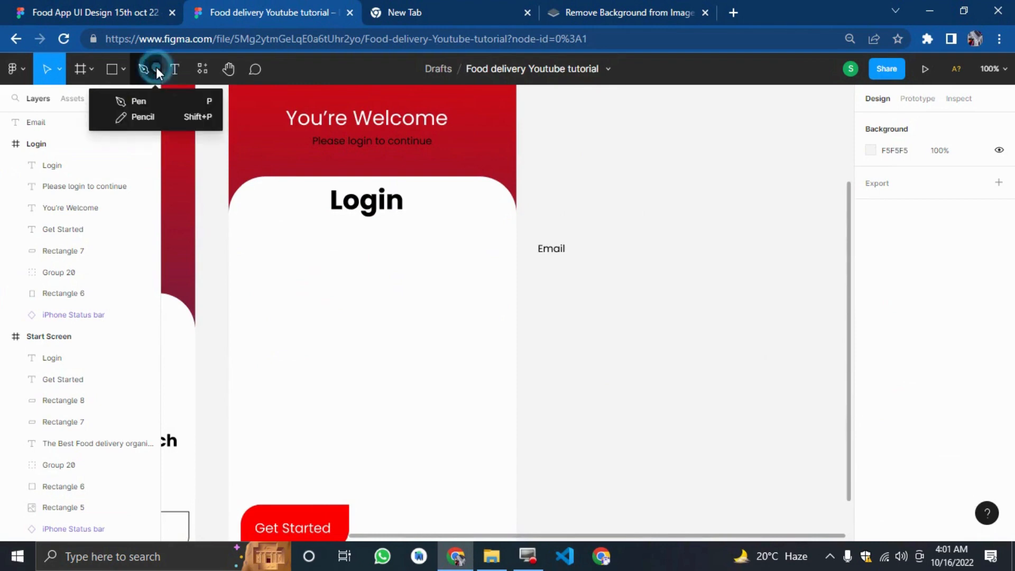
pyautogui.click(126, 75)
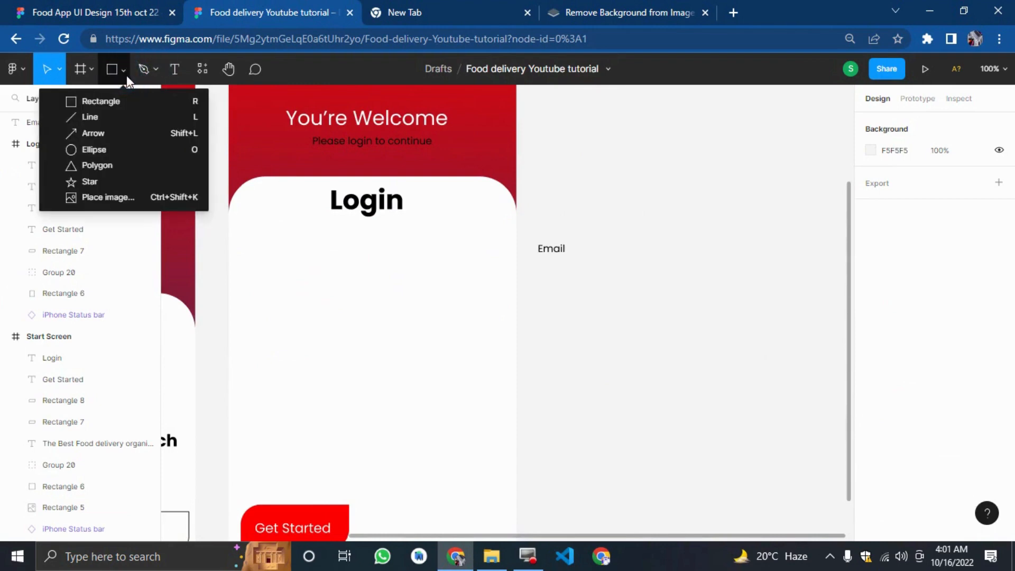
pyautogui.click(113, 116)
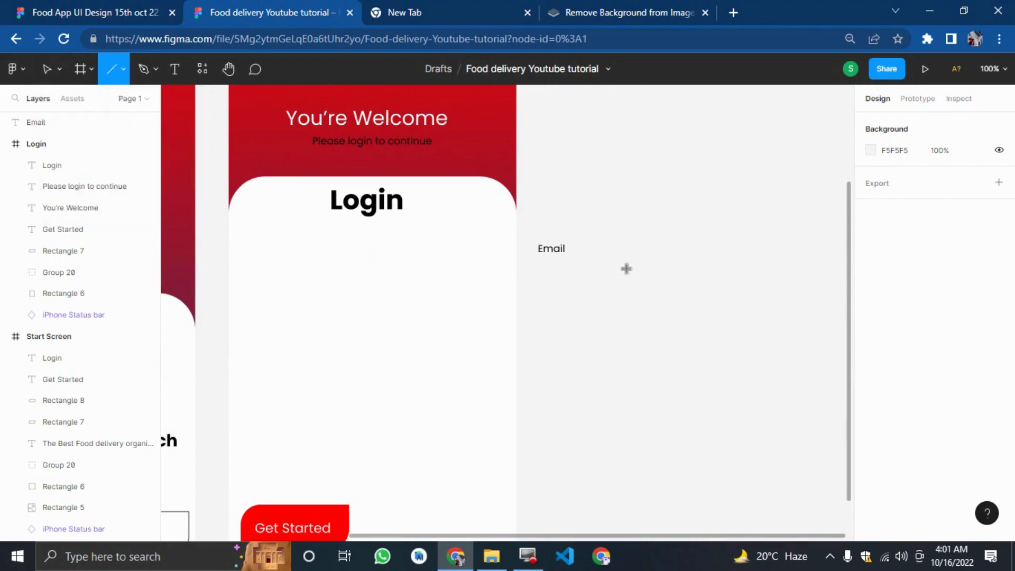
pyautogui.moveTo(624, 294); pyautogui.dragTo(754, 256)
pyautogui.click(761, 296)
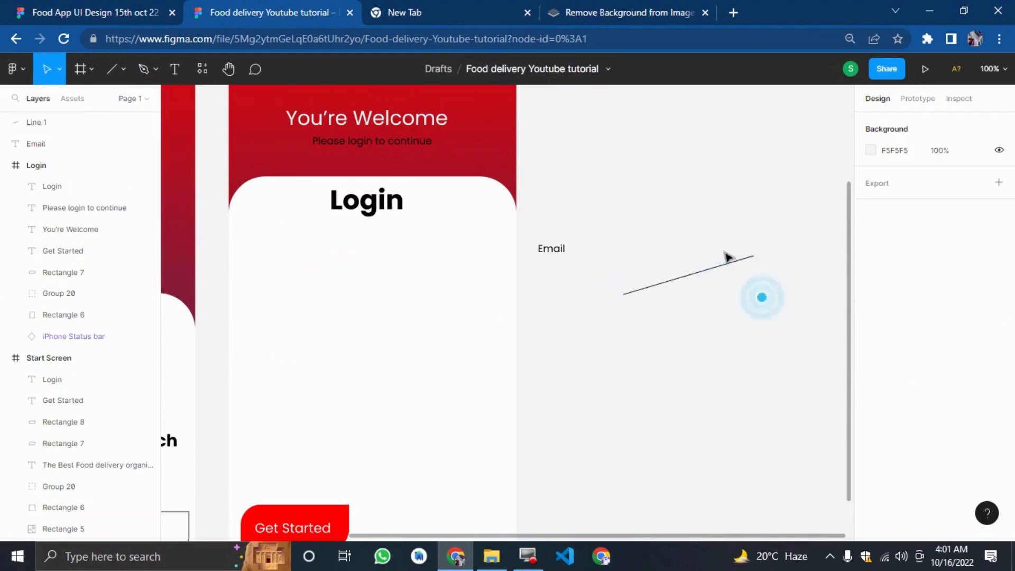
pyautogui.click(725, 265)
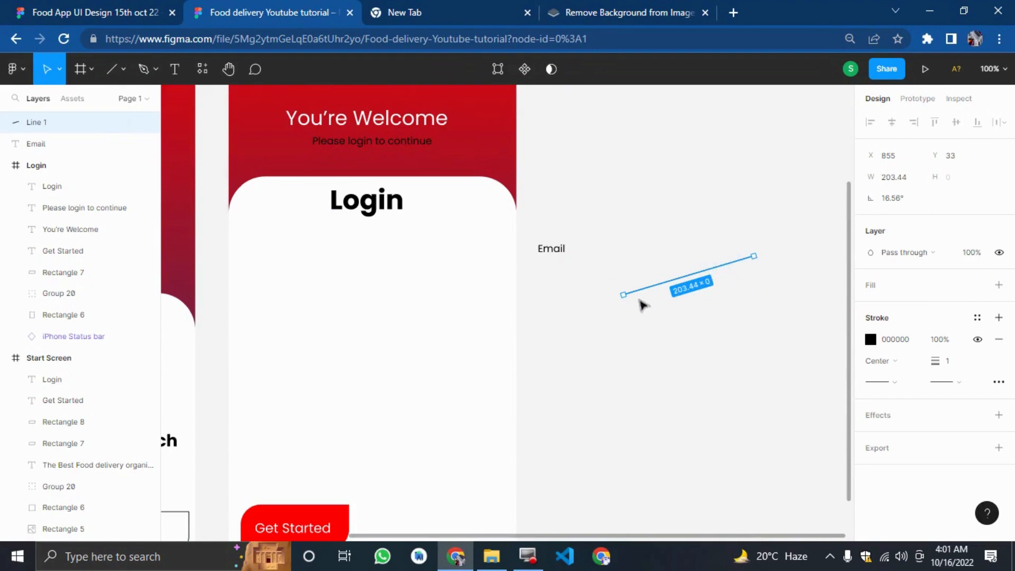
# Set the line's rotation to 0° and move it just beneath the Email label.
pyautogui.moveTo(901, 205); pyautogui.dragTo(905, 202)
pyautogui.hotkey('ctrl', 'a')
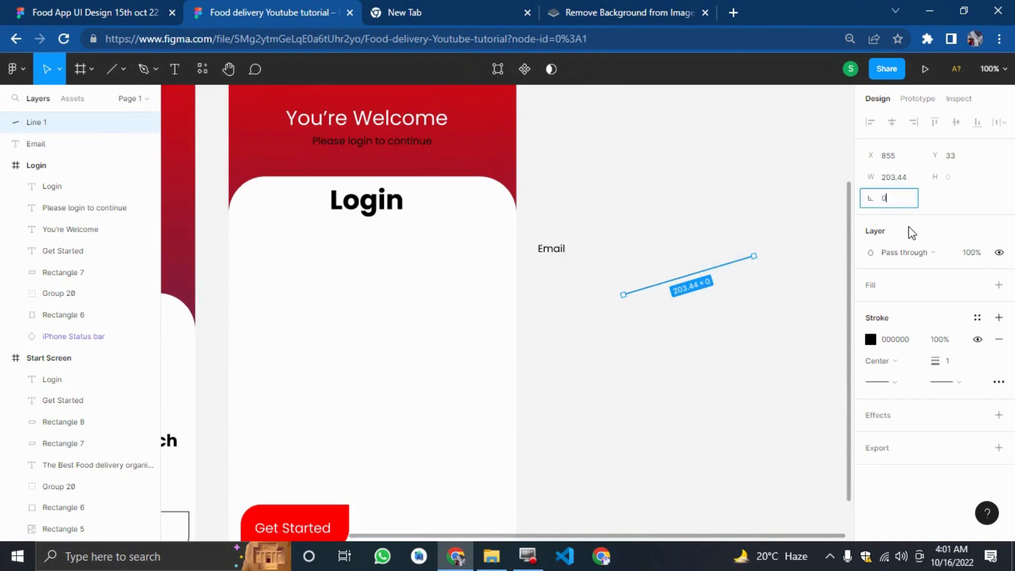
pyautogui.press('Return')
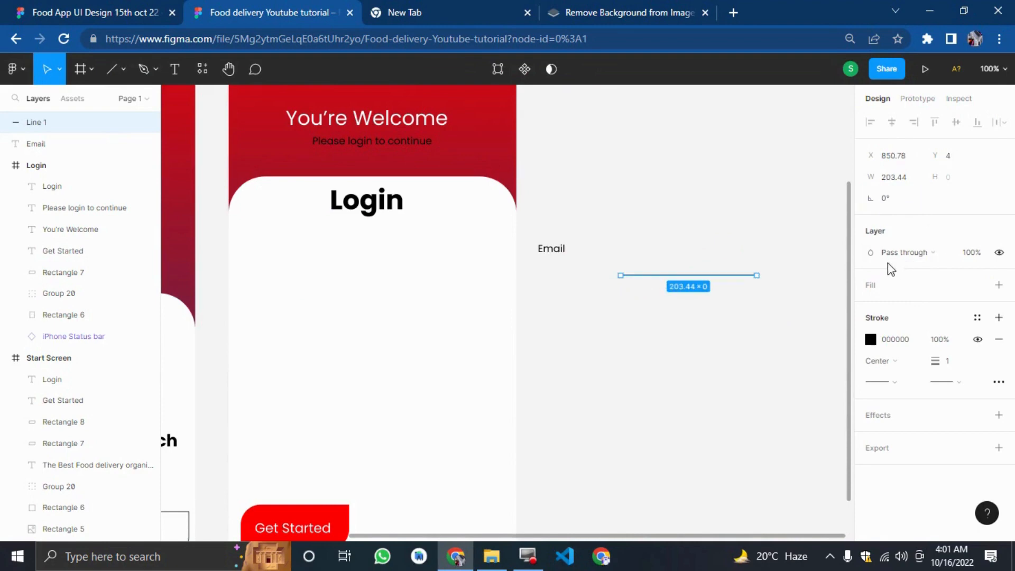
pyautogui.click(751, 380)
pyautogui.moveTo(684, 274); pyautogui.dragTo(609, 285)
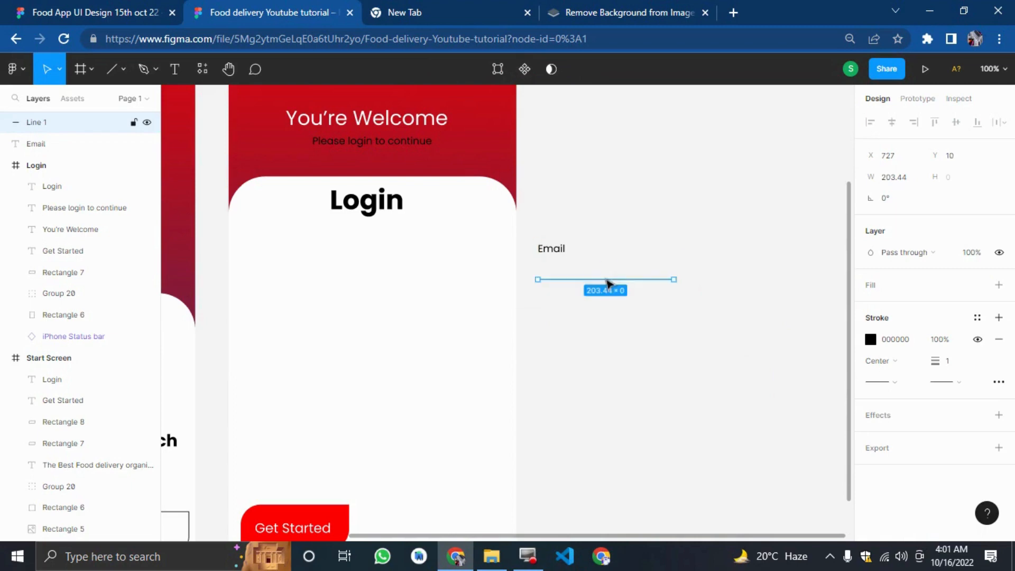
# Set the line's width to 300.
pyautogui.click(906, 176)
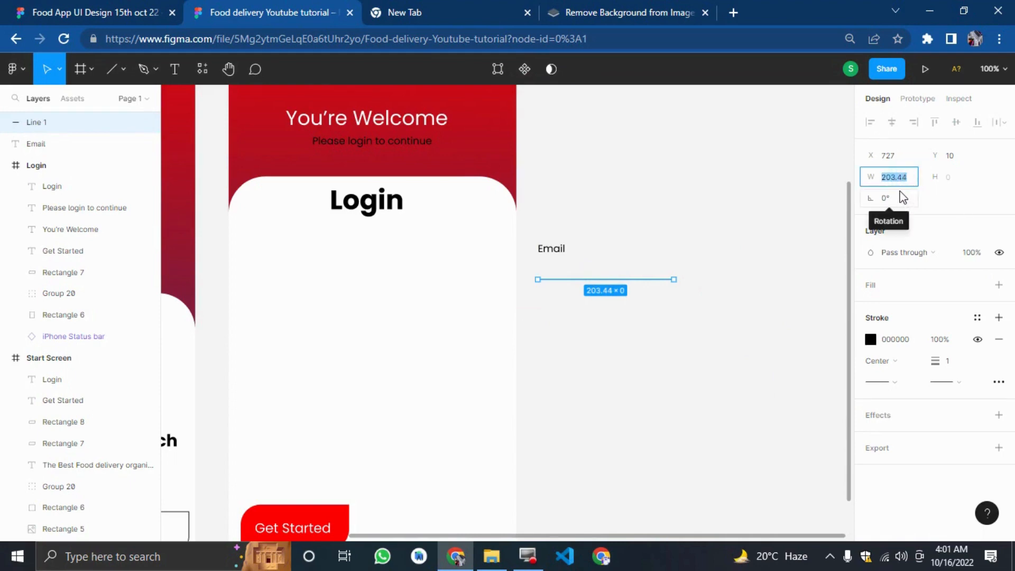
pyautogui.write('300')
pyautogui.press('Return')
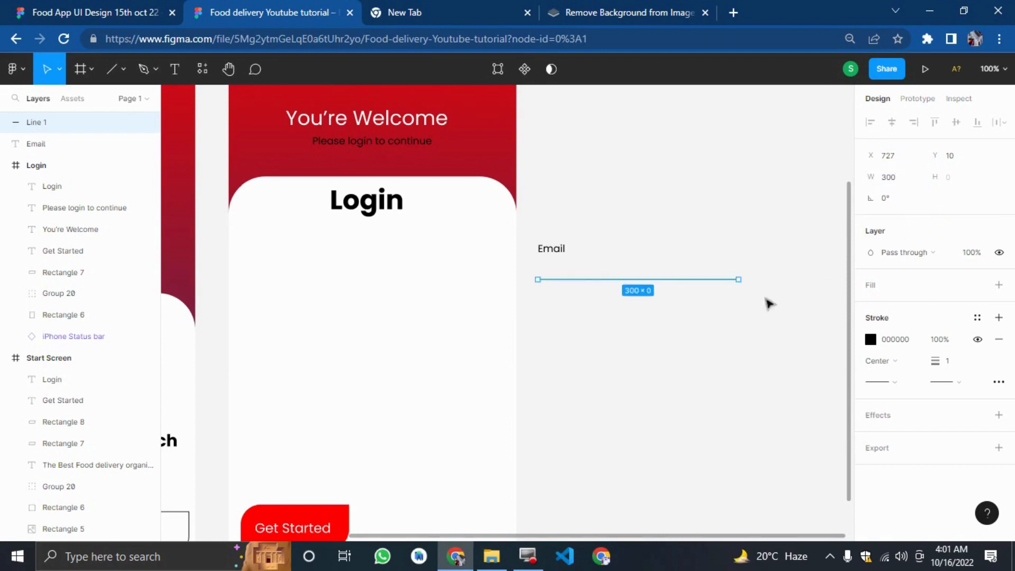
pyautogui.click(752, 327)
# Compare with the reference design, shift the Email label and underline slightly, and set the underline's width to 350.
pyautogui.click(75, 8)
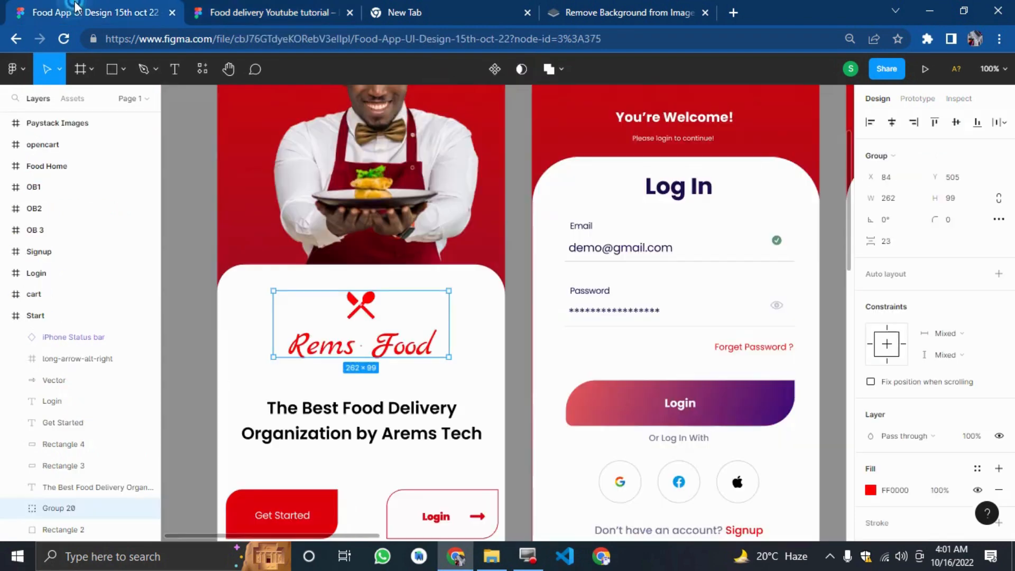
pyautogui.click(235, 10)
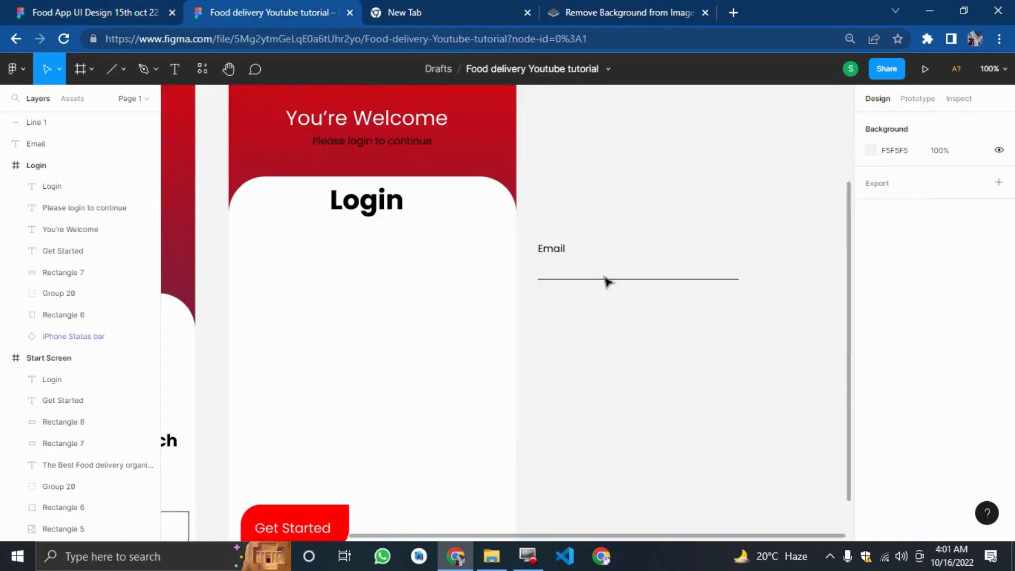
pyautogui.moveTo(740, 318); pyautogui.dragTo(608, 272)
pyautogui.click(626, 356)
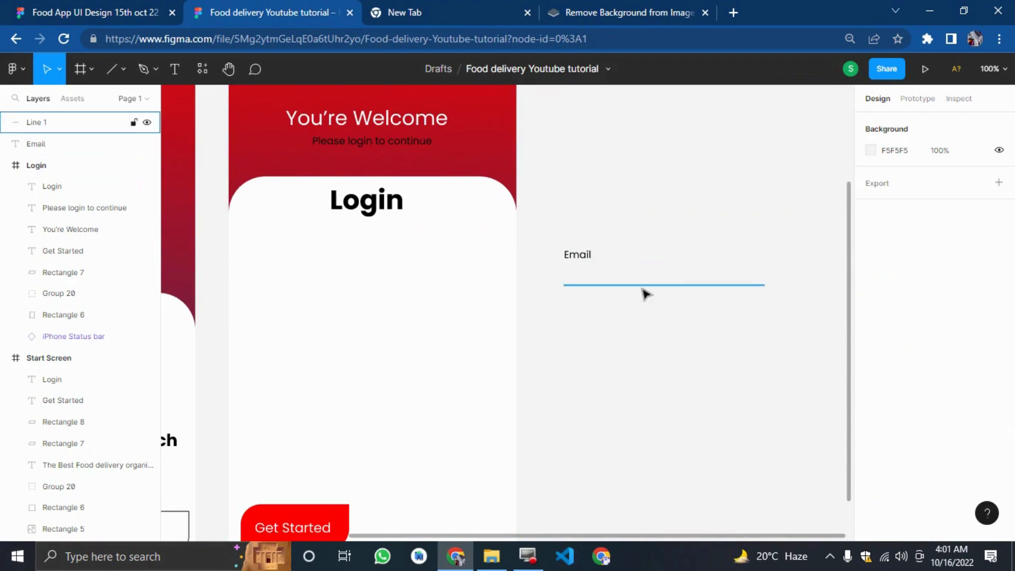
pyautogui.click(643, 289)
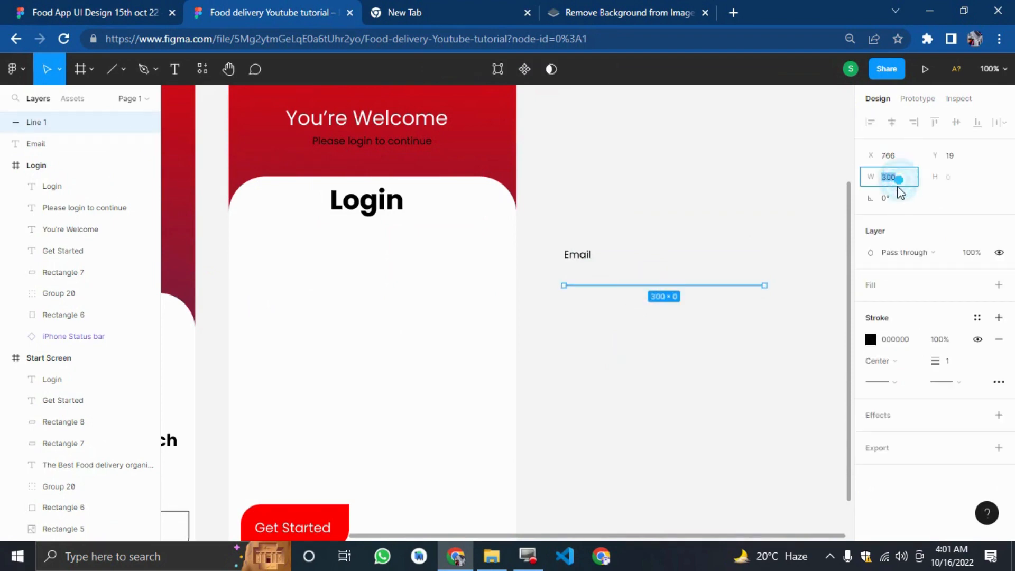
pyautogui.write('0')
pyautogui.press('Return')
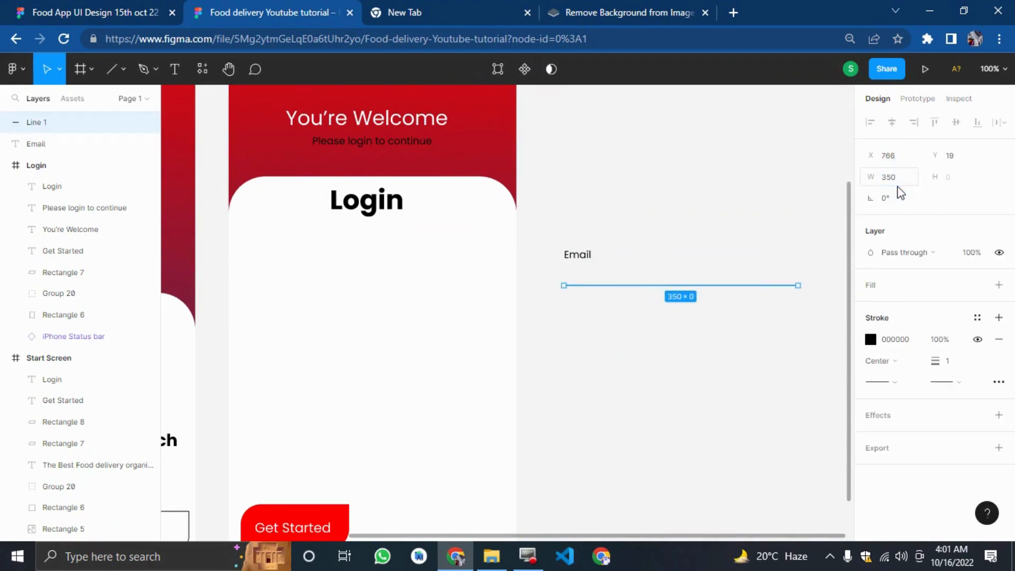
# Add a new text layer below the Email underline with the Text tool and type aremstech.
pyautogui.moveTo(745, 332); pyautogui.dragTo(857, 313)
pyautogui.click(170, 69)
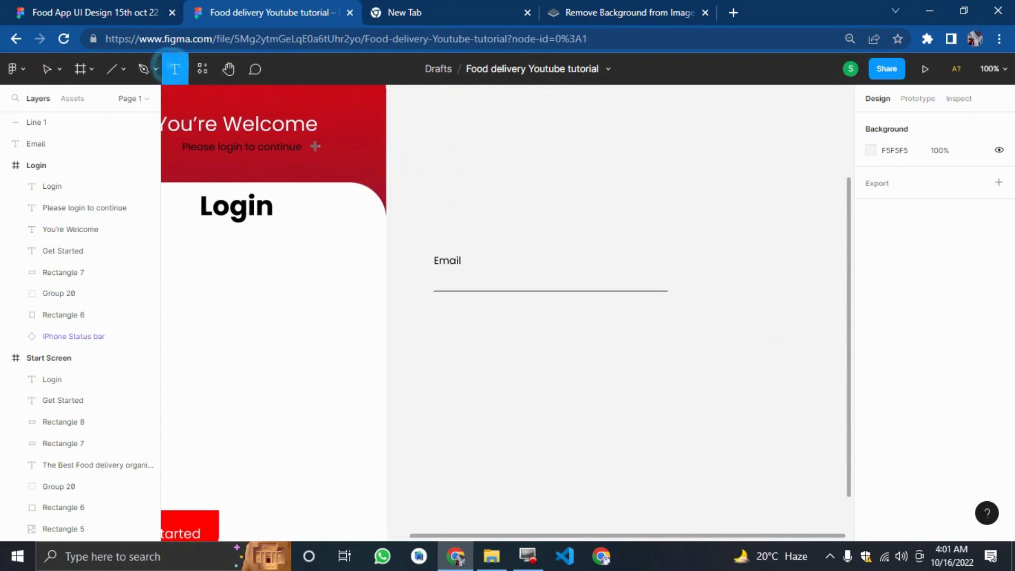
pyautogui.click(479, 358)
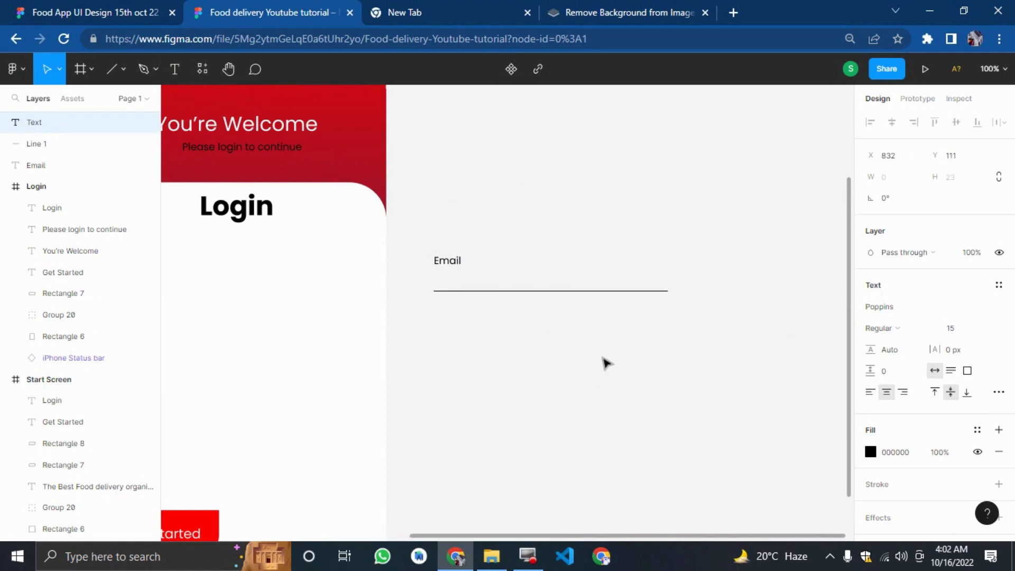
pyautogui.write('arem')
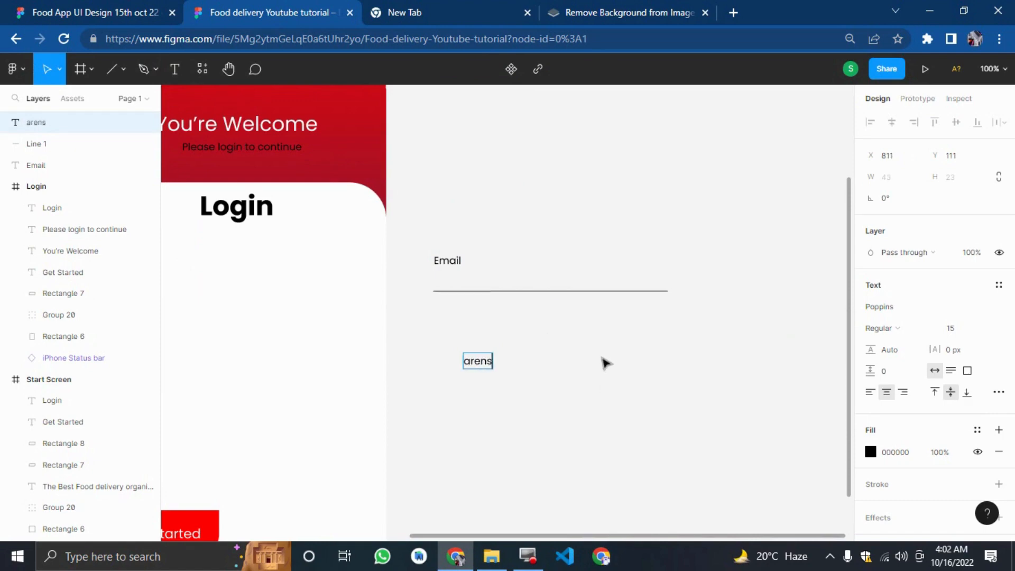
pyautogui.press('BackSpace')
pyautogui.press('BackSpace')
pyautogui.write('ems')
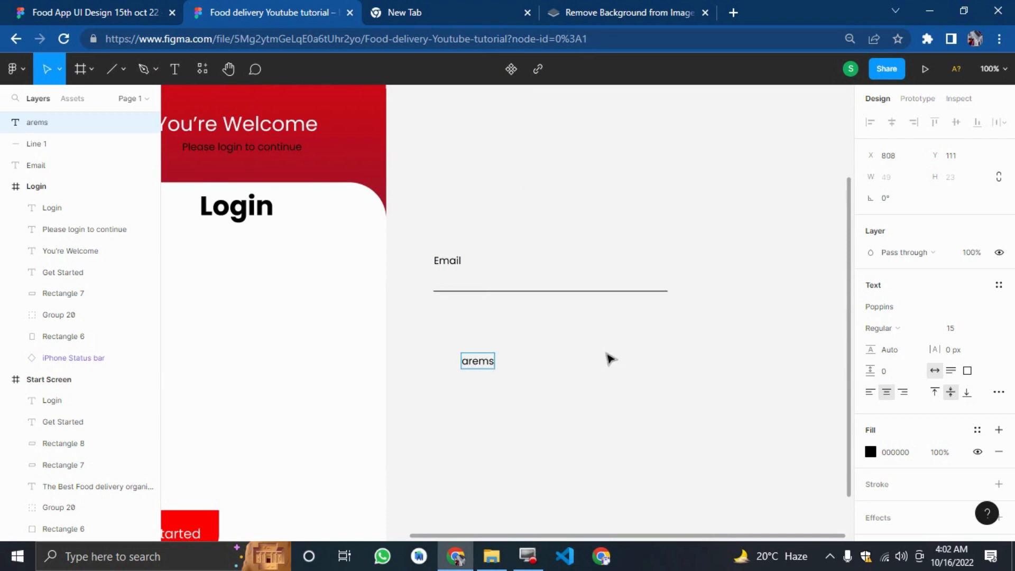
pyautogui.write('tech')
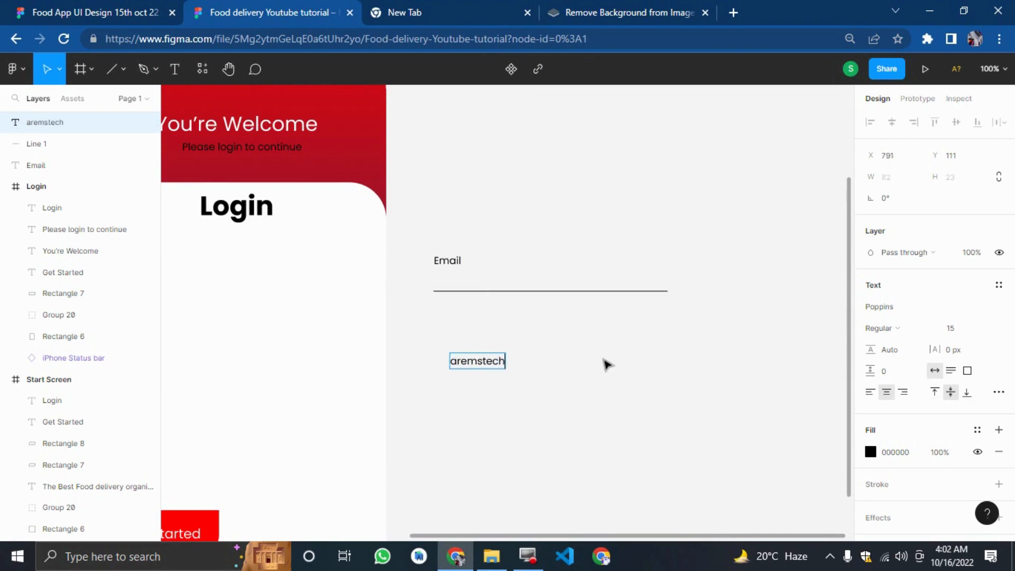
# Replace the new text with the sample e-mail address from the reference and move it just above the Email underline.
pyautogui.click(63, 11)
pyautogui.click(259, 7)
pyautogui.press('BackSpace')
pyautogui.press('BackSpace')
pyautogui.press('BackSpace')
pyautogui.press('BackSpace')
pyautogui.hotkey('ctrl', 'a')
pyautogui.write('DEMO')
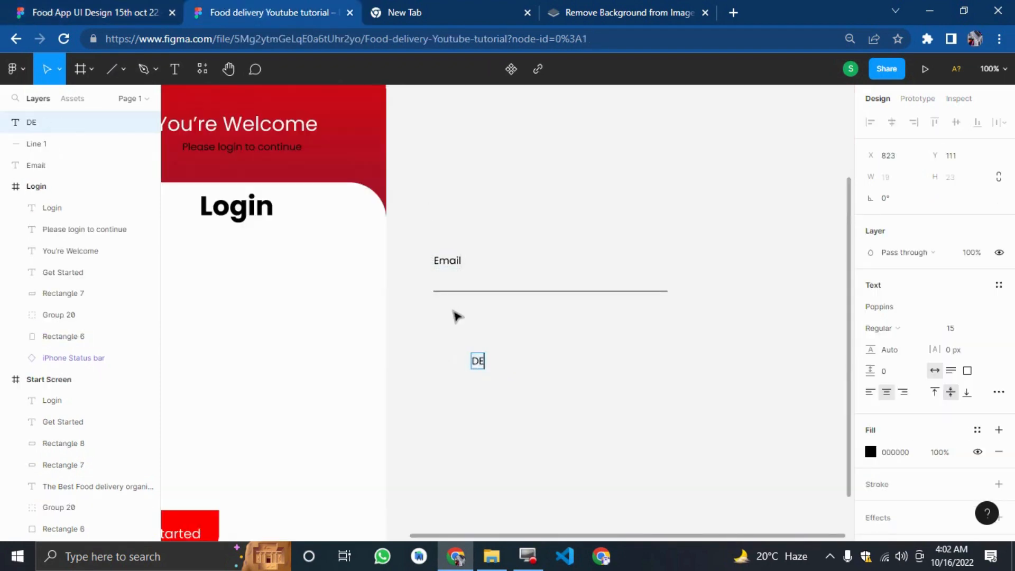
pyautogui.press('BackSpace')
pyautogui.press('BackSpace')
pyautogui.press('BackSpace')
pyautogui.press('BackSpace')
pyautogui.write('demo')
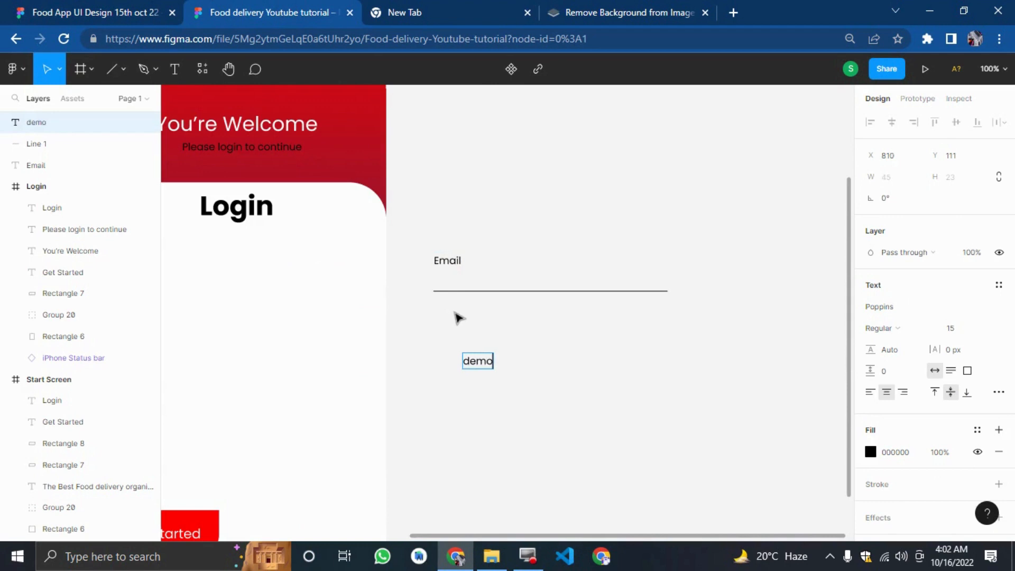
pyautogui.write('@')
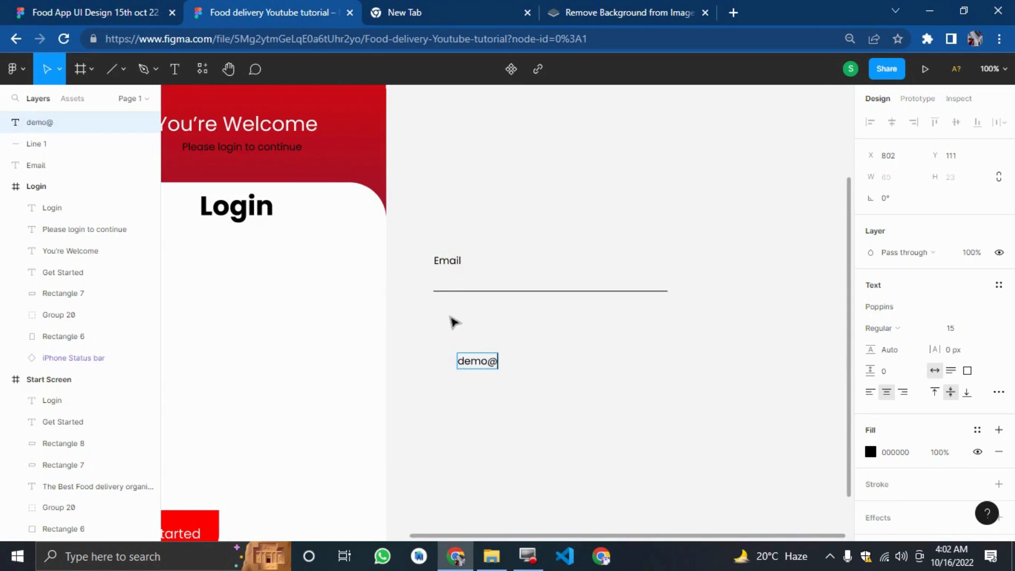
pyautogui.write('gmail.xco')
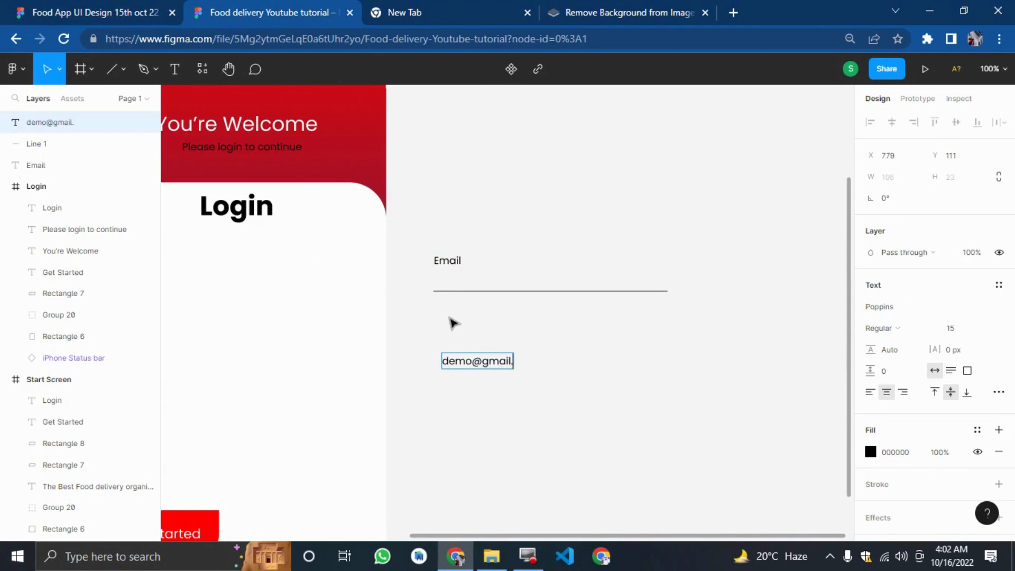
pyautogui.press('BackSpace')
pyautogui.press('BackSpace')
pyautogui.press('BackSpace')
pyautogui.write('com')
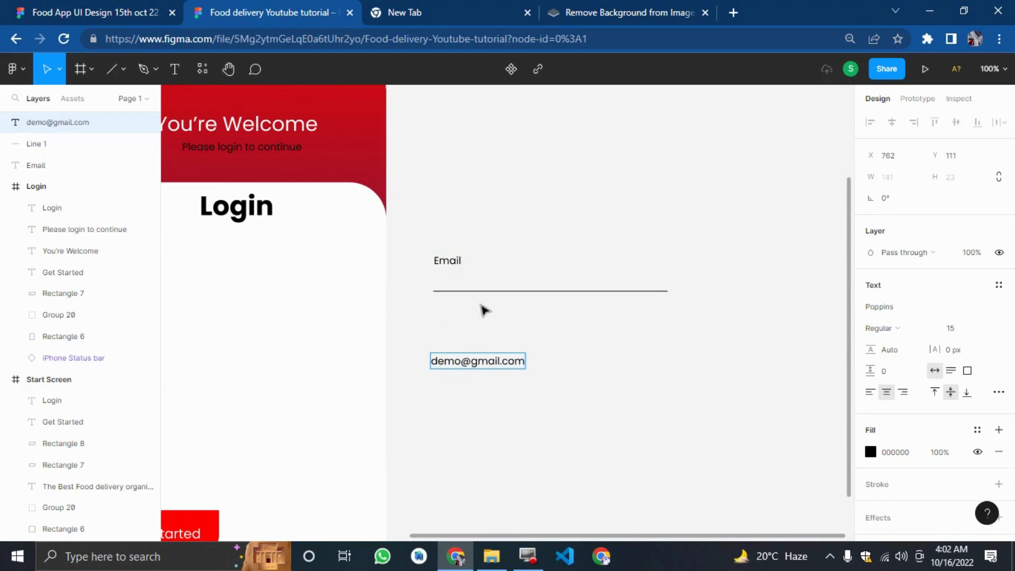
pyautogui.press('Escape')
pyautogui.moveTo(490, 367); pyautogui.dragTo(490, 290)
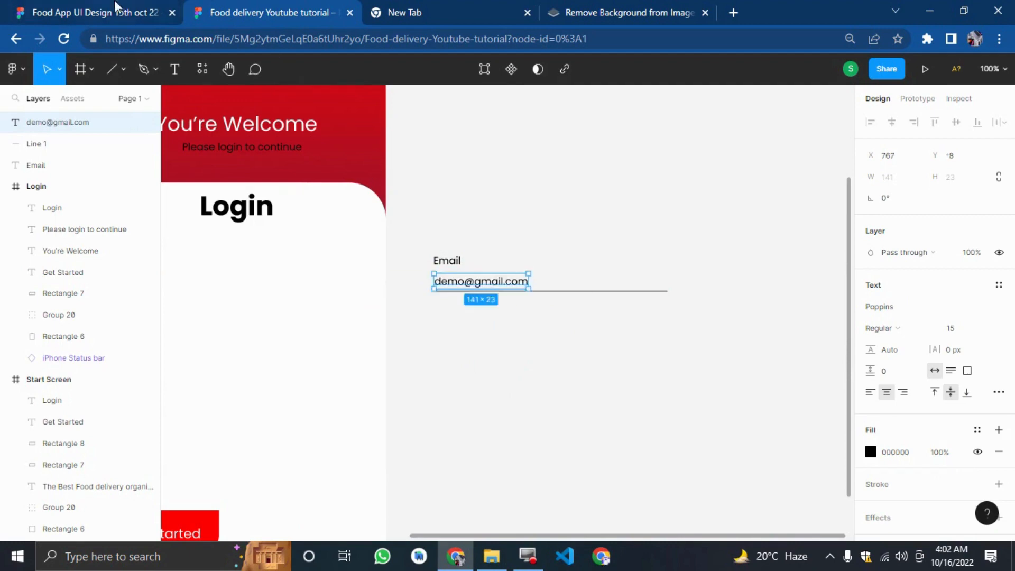
# Set the Email label's font weight to Bold.
pyautogui.click(117, 11)
pyautogui.click(325, 1)
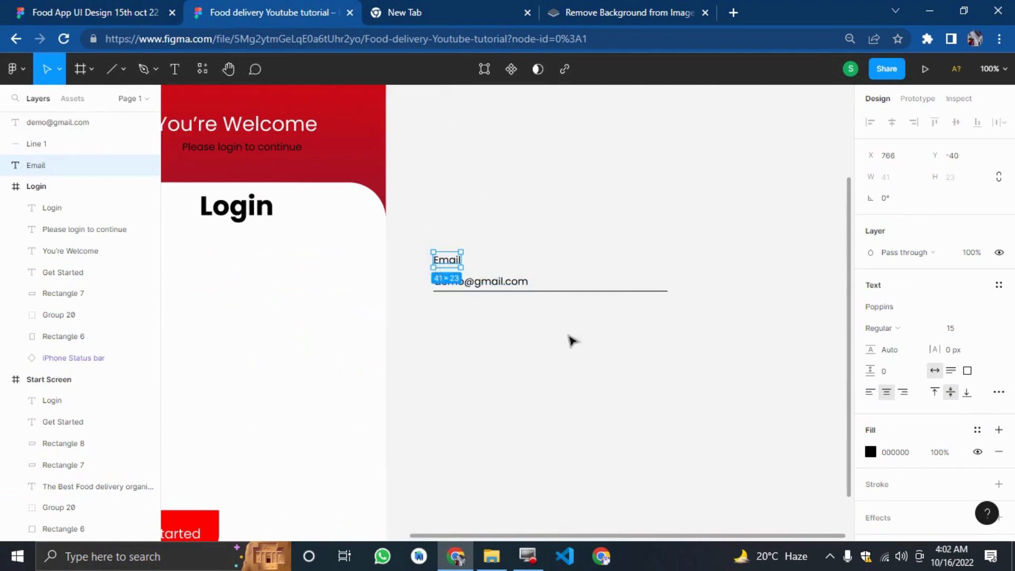
pyautogui.click(881, 328)
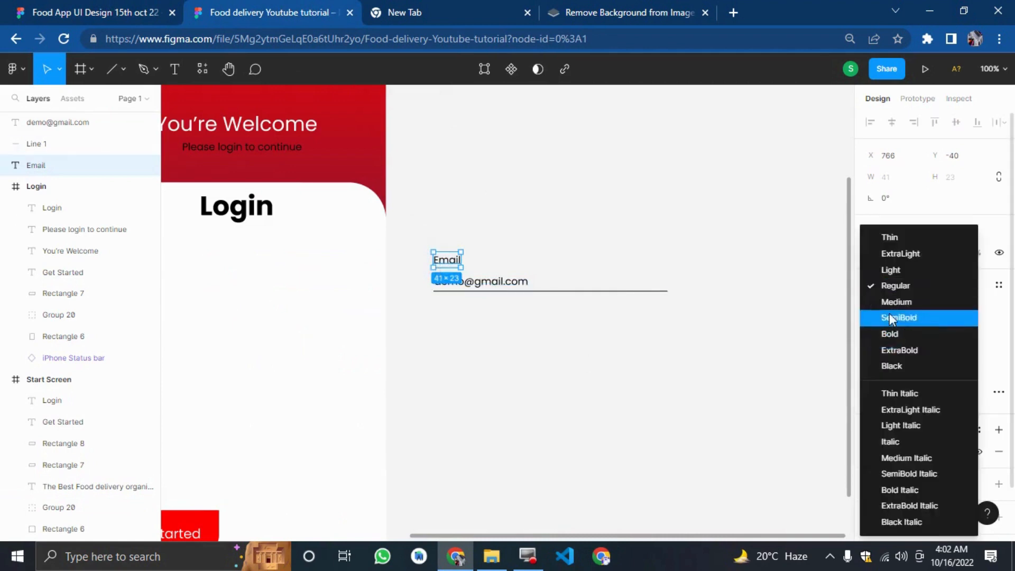
pyautogui.click(892, 334)
pyautogui.click(684, 397)
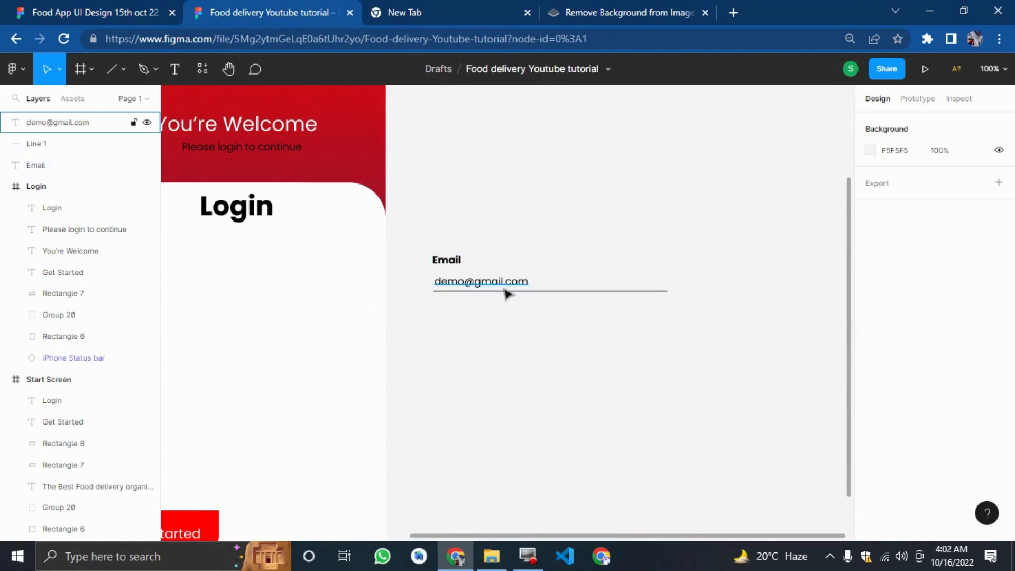
# Insert a check-circle icon from the Font Awesome Icons plugin by searching for chec.
pyautogui.click(148, 11)
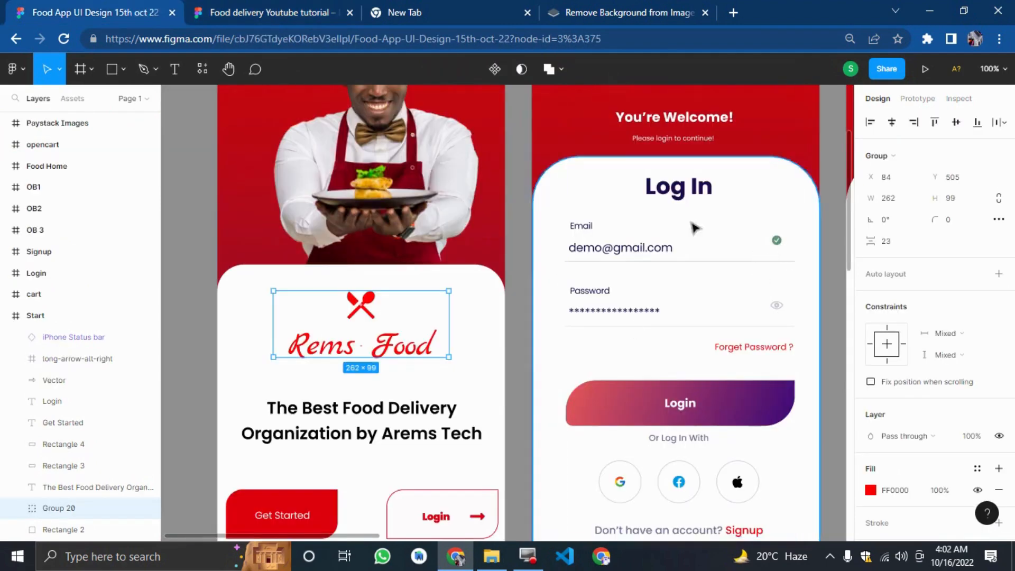
pyautogui.hotkey('ctrl', 'Tab')
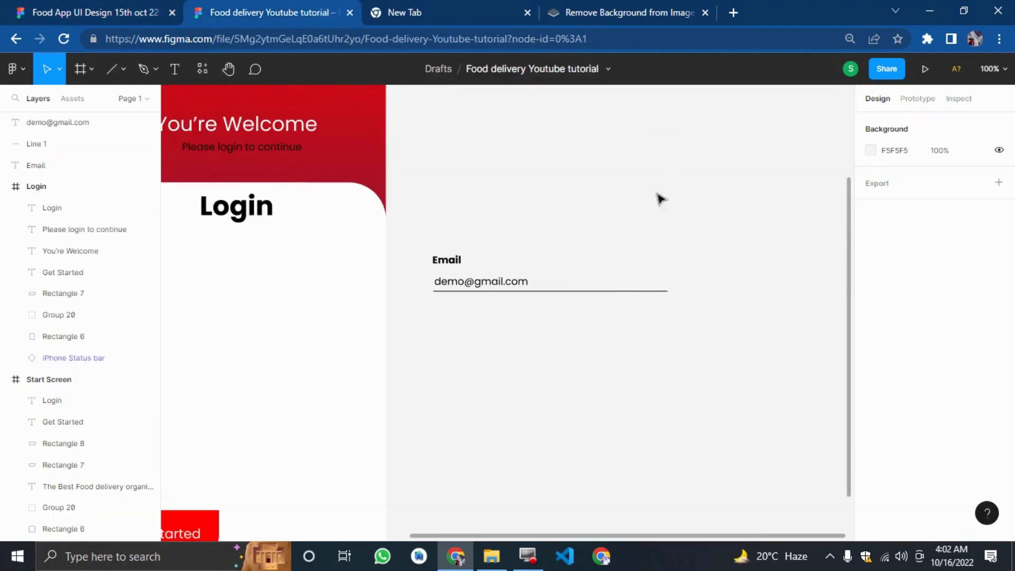
pyautogui.rightClick(655, 145)
pyautogui.moveTo(721, 269)
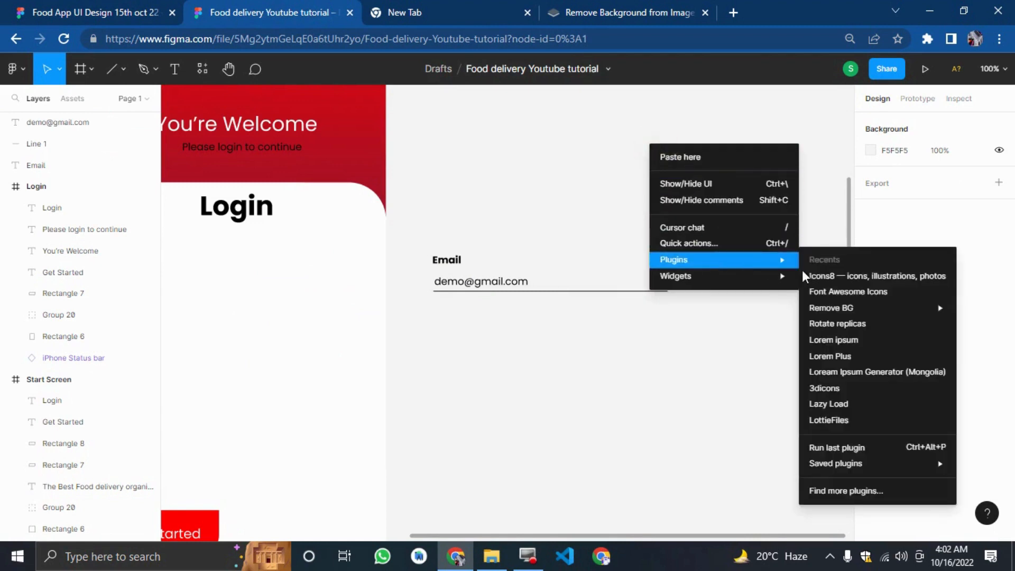
pyautogui.click(811, 292)
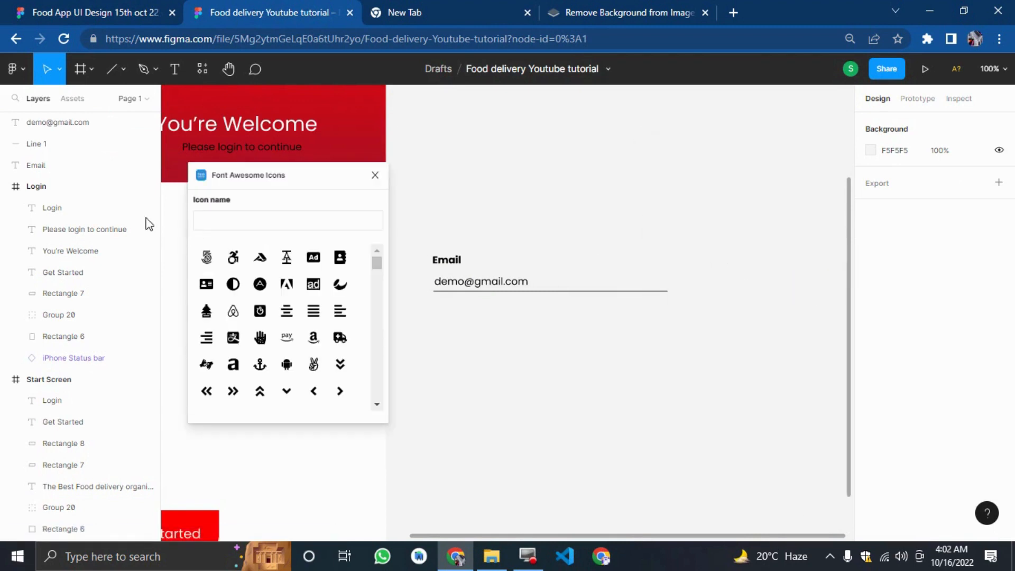
pyautogui.click(204, 222)
pyautogui.write('chec')
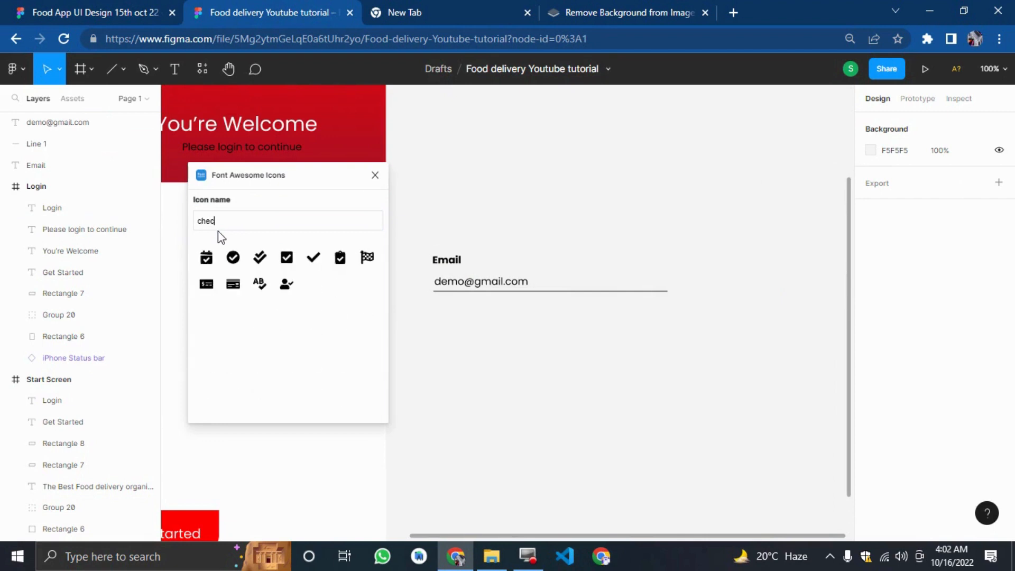
pyautogui.click(234, 257)
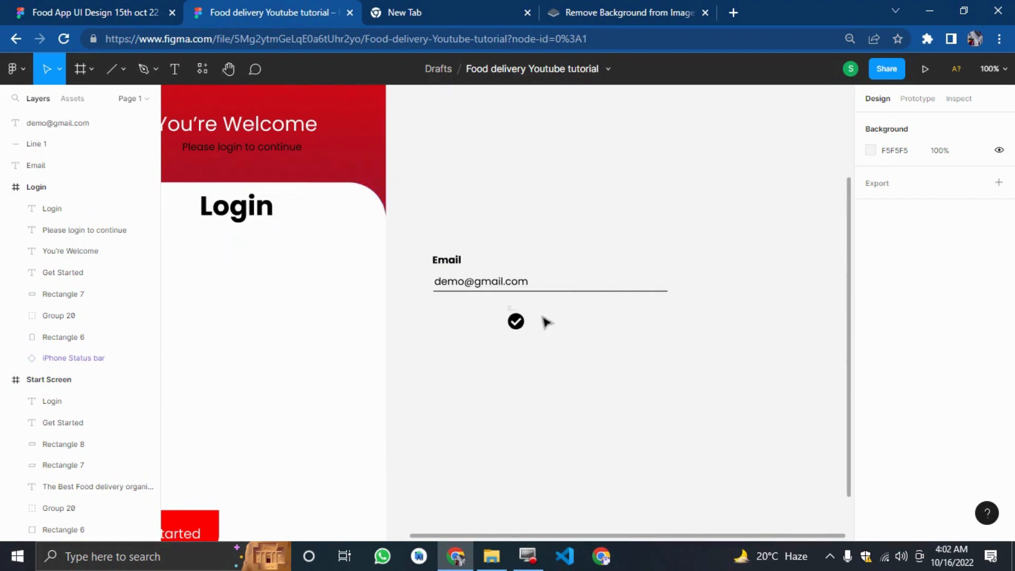
# Change the check icon's fill colour to green 3BB800.
pyautogui.click(517, 322)
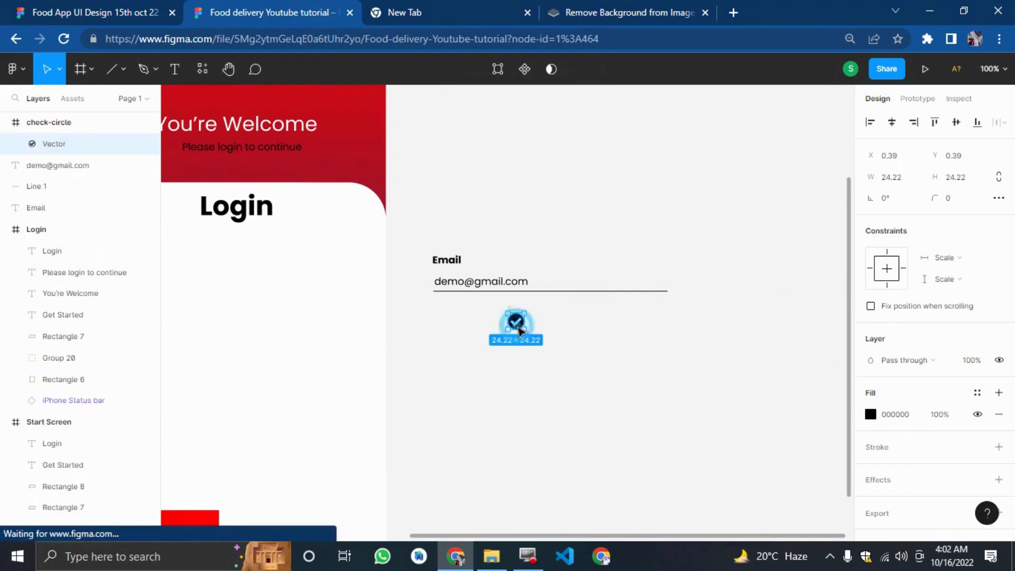
pyautogui.click(871, 414)
pyautogui.click(778, 382)
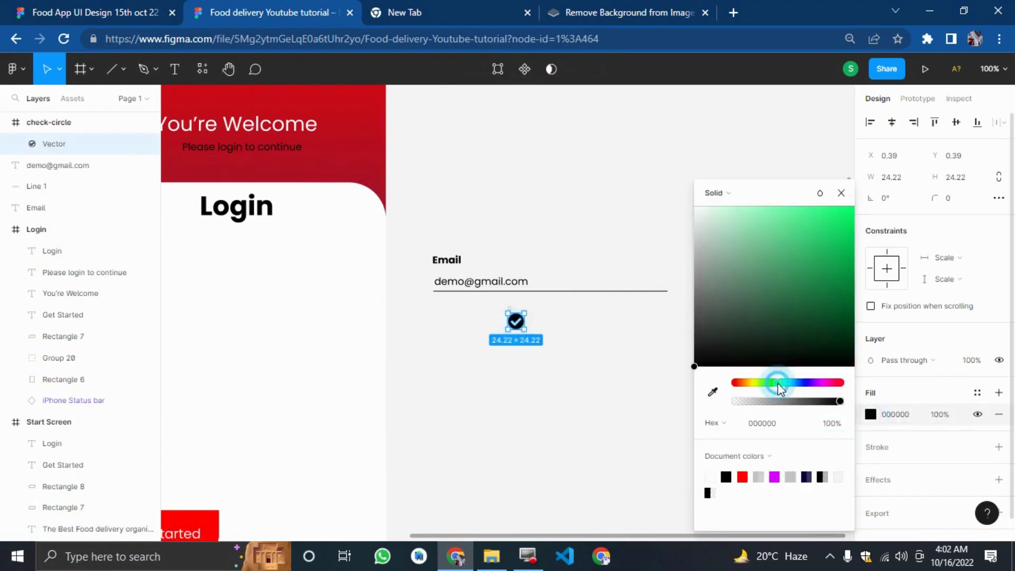
pyautogui.click(765, 384)
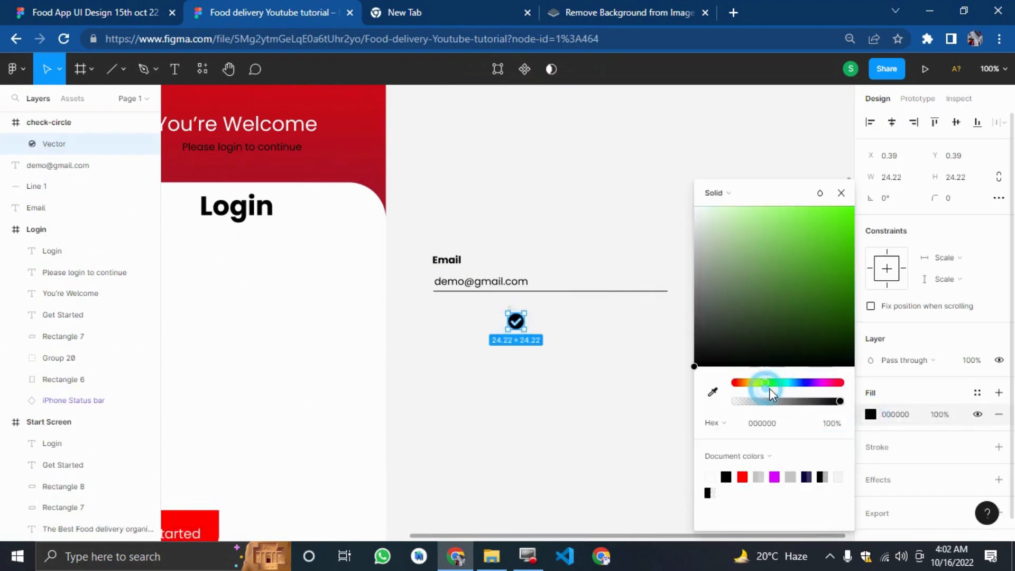
pyautogui.moveTo(819, 335); pyautogui.dragTo(870, 257)
pyautogui.click(685, 376)
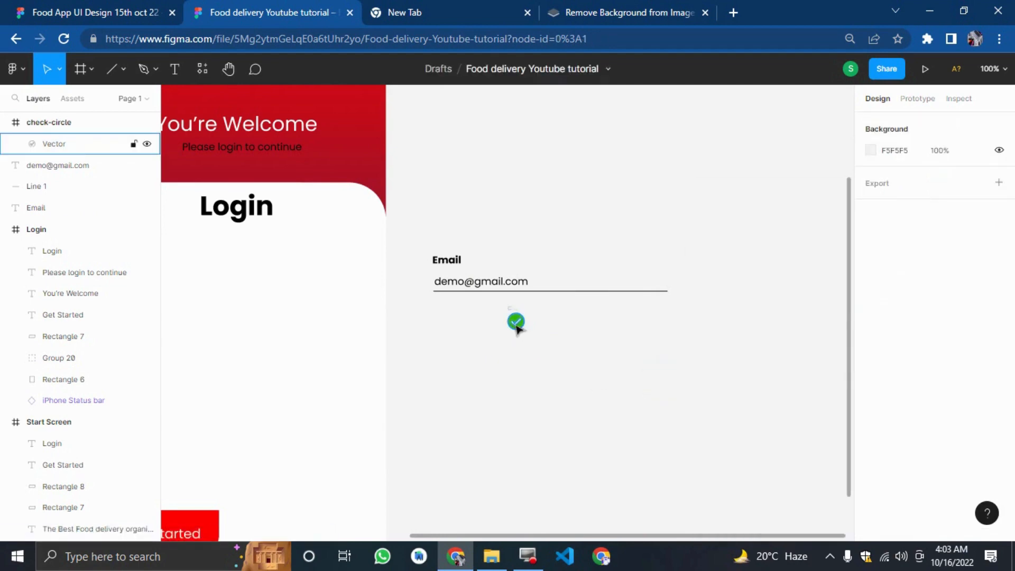
# Move the check icon to the right end of the Email underline, comparing with the reference.
pyautogui.moveTo(516, 321); pyautogui.dragTo(661, 283)
pyautogui.click(116, 10)
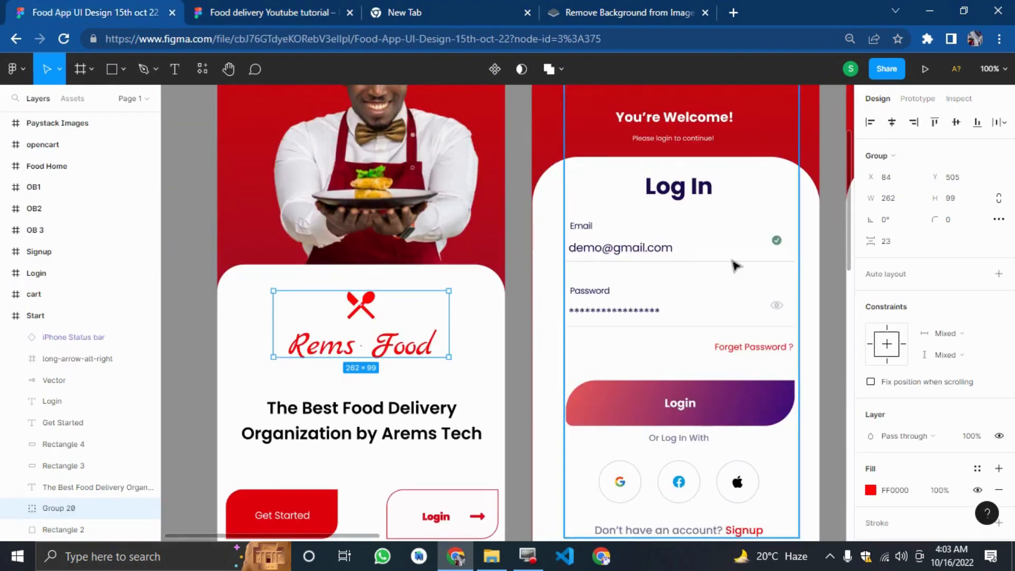
pyautogui.hotkey('ctrl', 'Tab')
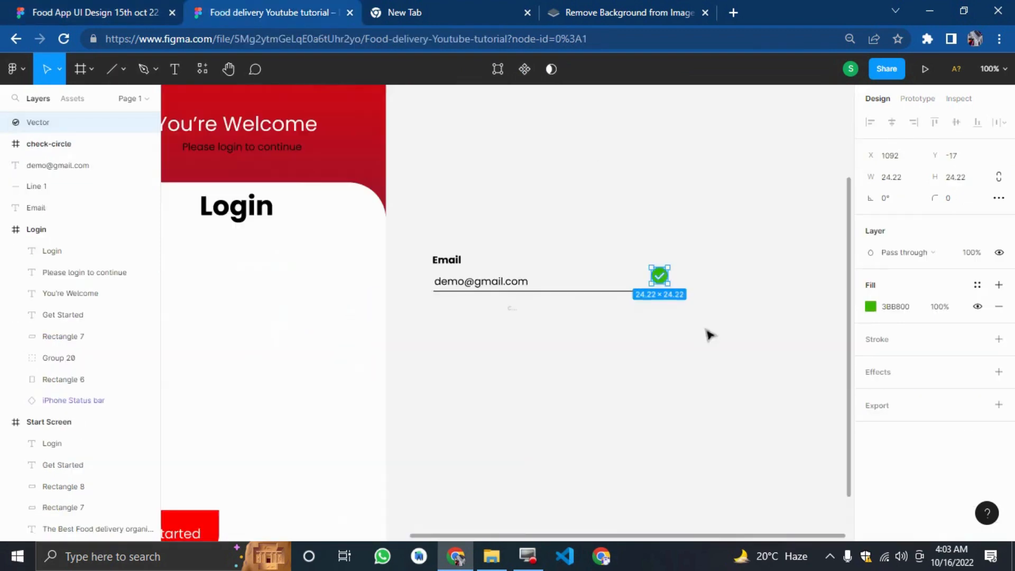
# Resize the check icon to 18 by 18 and nudge it slightly down toward the underline.
pyautogui.click(898, 183)
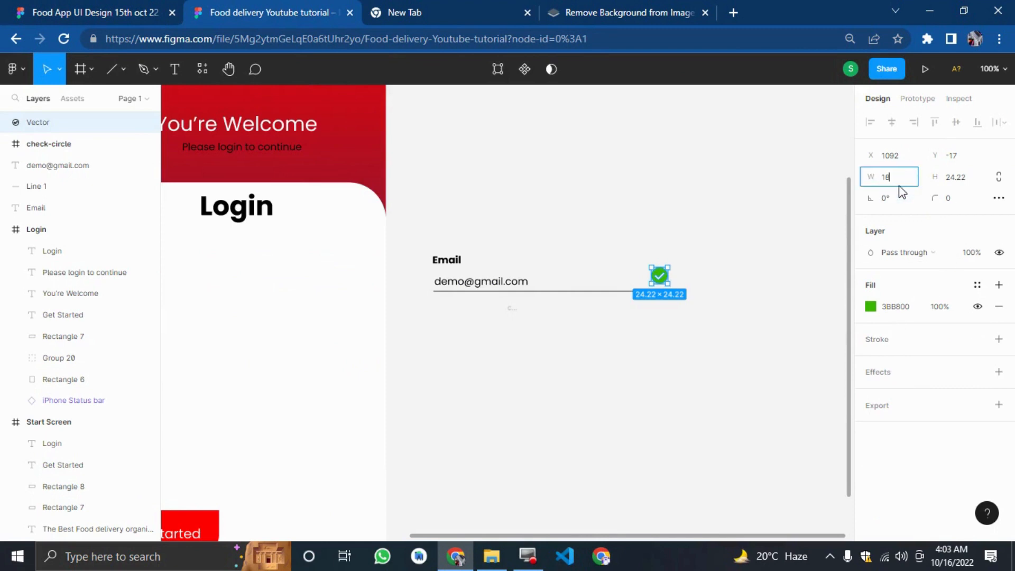
pyautogui.press('Tab')
pyautogui.write('18')
pyautogui.press('Return')
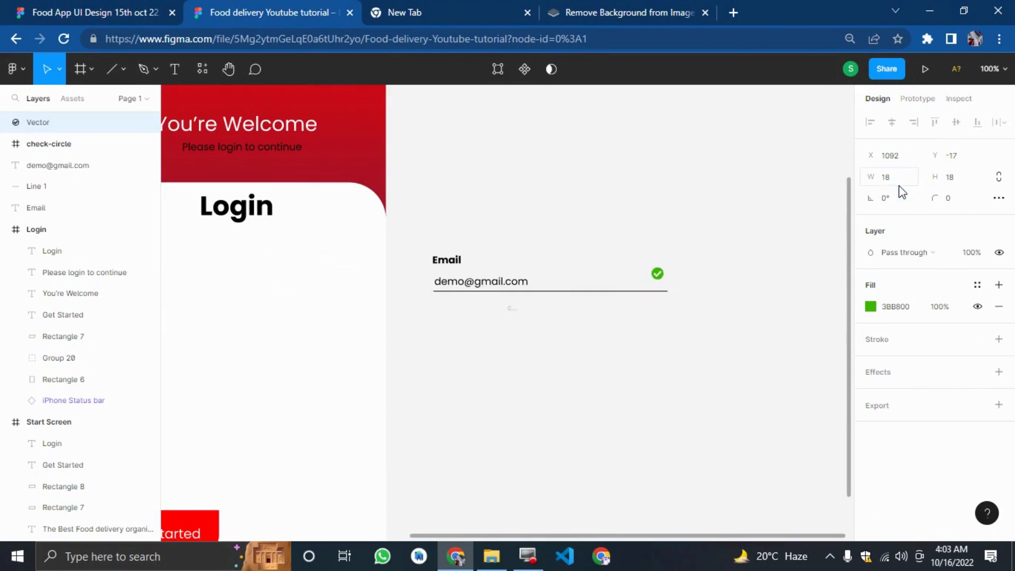
pyautogui.press('Down')
pyautogui.press('Down')
pyautogui.press('Down')
pyautogui.press('Down')
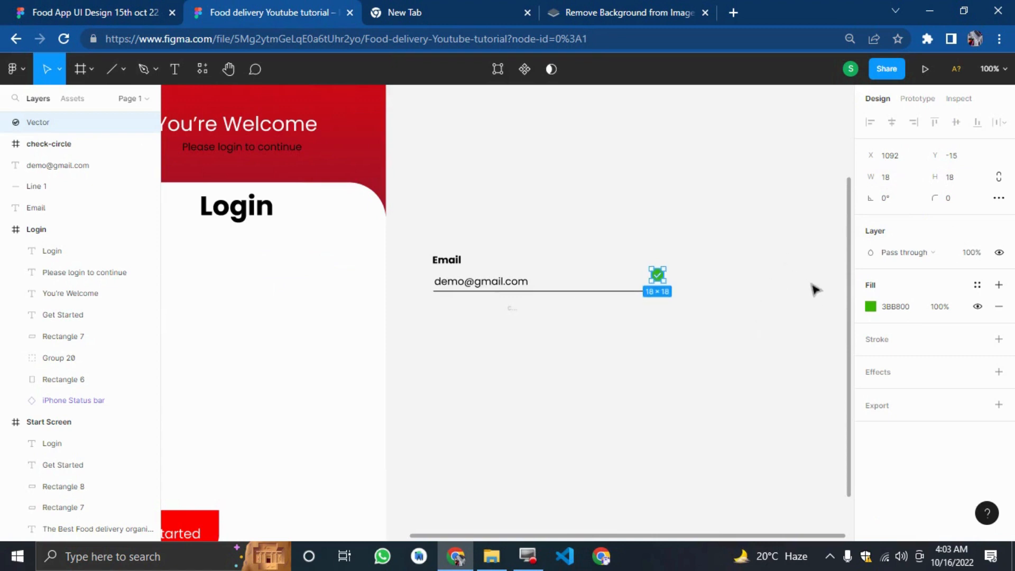
pyautogui.press('Down')
pyautogui.press('Down')
pyautogui.press('Down')
pyautogui.press('Down')
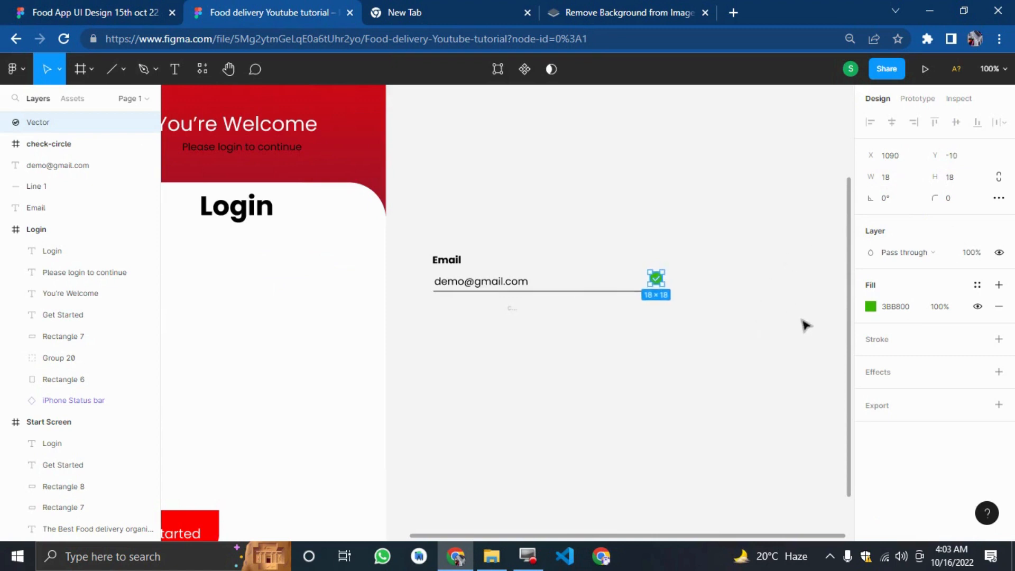
# Nudge the check icon slightly left along the Email underline.
pyautogui.press('Left')
pyautogui.press('Left')
pyautogui.click(802, 394)
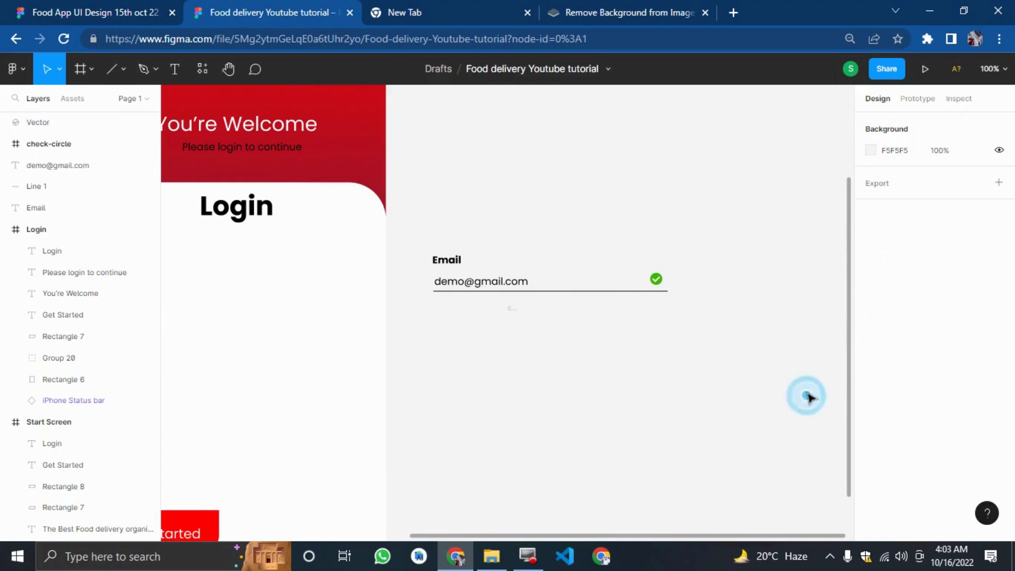
# Delete the leftover empty check-circle frame below the Email field.
pyautogui.moveTo(788, 363); pyautogui.dragTo(424, 216)
pyautogui.moveTo(643, 387); pyautogui.dragTo(494, 315)
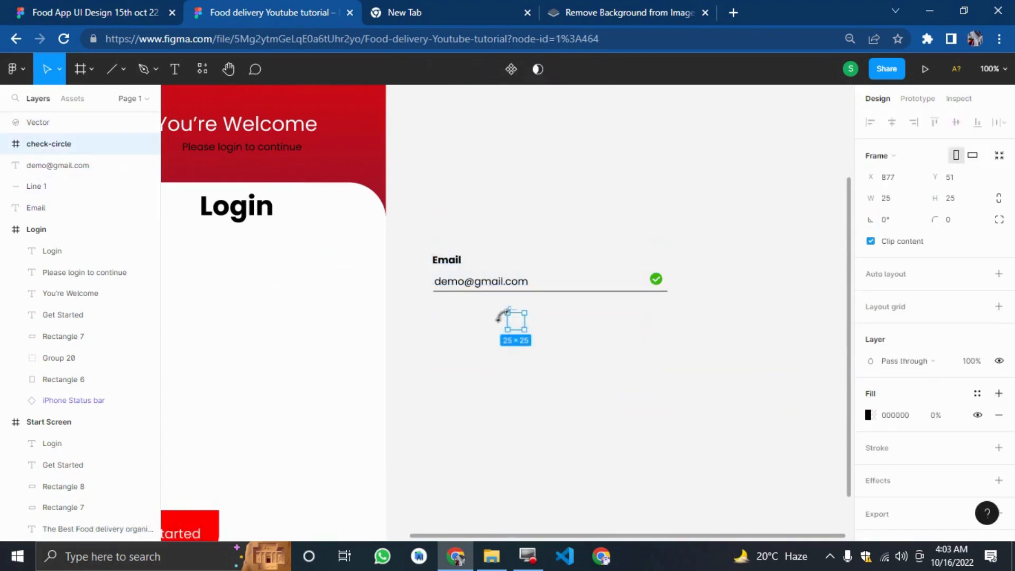
pyautogui.press('Delete')
# Duplicate the whole Email field with its label, line and check icon, and move the copy down below it.
pyautogui.moveTo(609, 290); pyautogui.dragTo(439, 239)
pyautogui.hotkey('ctrl', 'd')
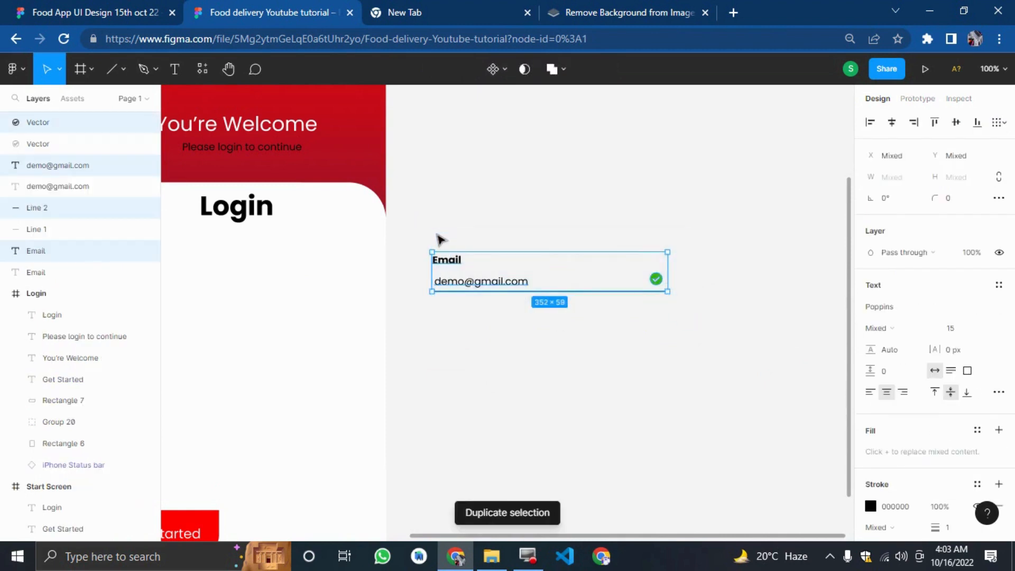
pyautogui.hotkey('ctrl', 's')
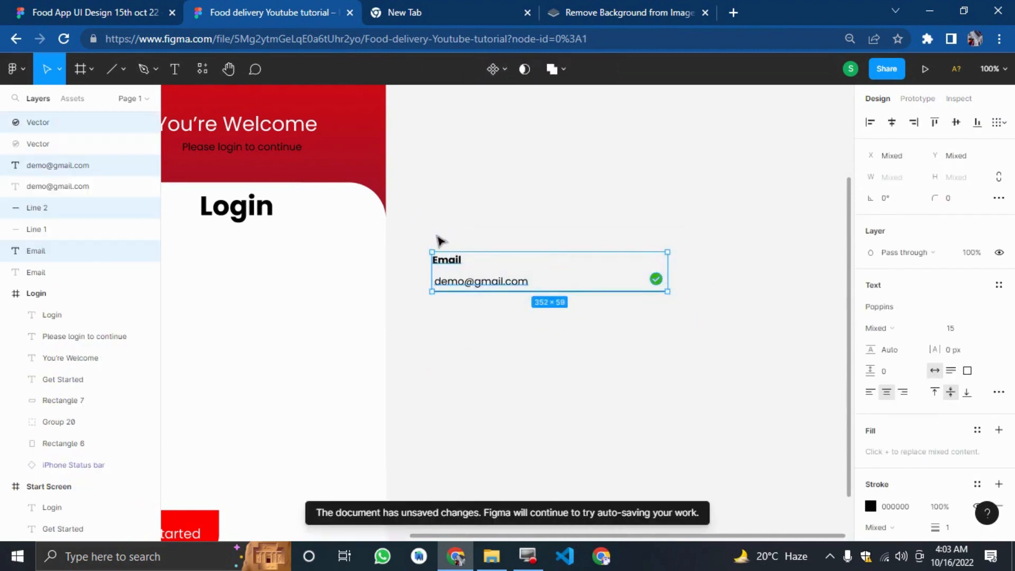
pyautogui.hotkey('shift', 'Down')
pyautogui.hotkey('shift', 'Down')
pyautogui.hotkey('shift', 'Down')
pyautogui.hotkey('shift', 'Down')
pyautogui.hotkey('shift', 'Down')
pyautogui.hotkey('shift', 'Down')
pyautogui.hotkey('shift', 'Down')
pyautogui.hotkey('shift', 'Down')
pyautogui.hotkey('shift', 'Down')
pyautogui.hotkey('shift', 'Down')
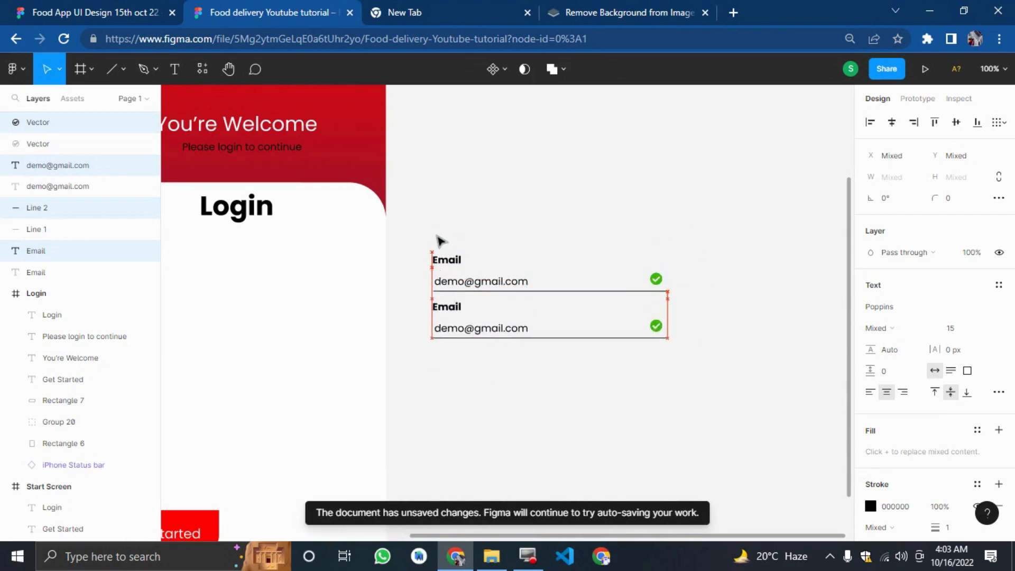
pyautogui.click(550, 421)
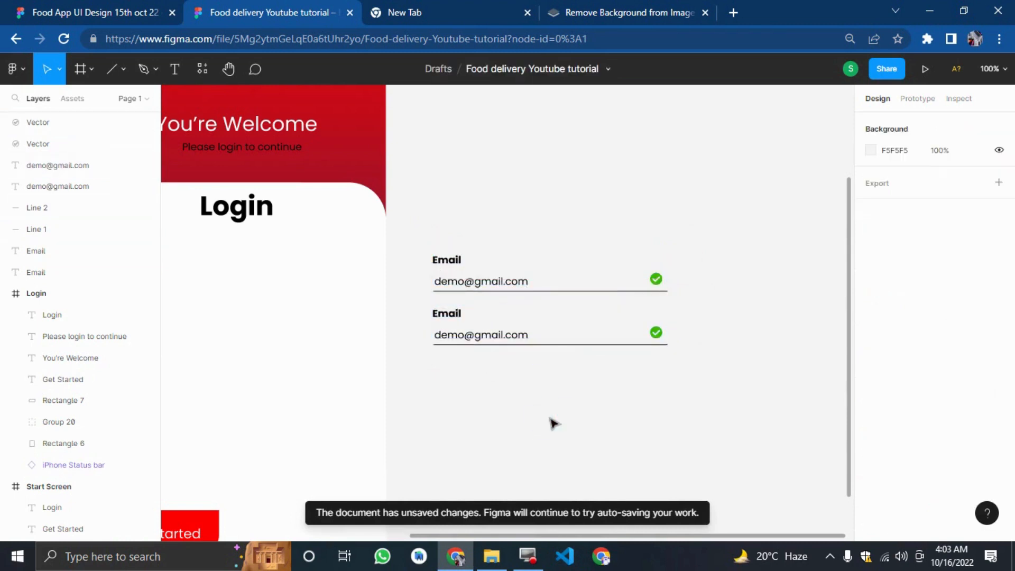
# Remove the copied check icon and relabel the copied field's heading as Password.
pyautogui.click(656, 338)
pyautogui.press('Delete')
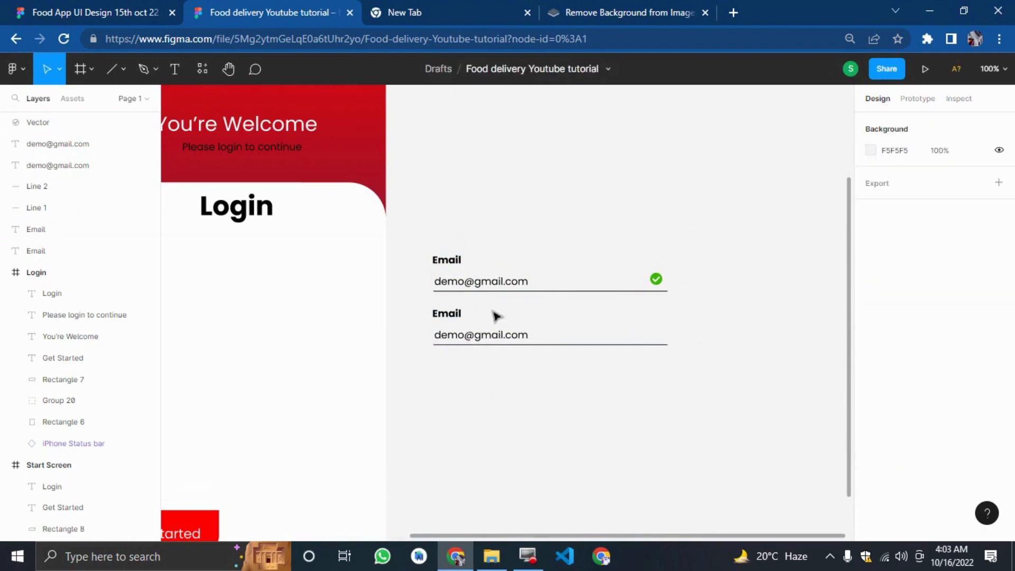
pyautogui.doubleClick(451, 314)
pyautogui.write('Pa')
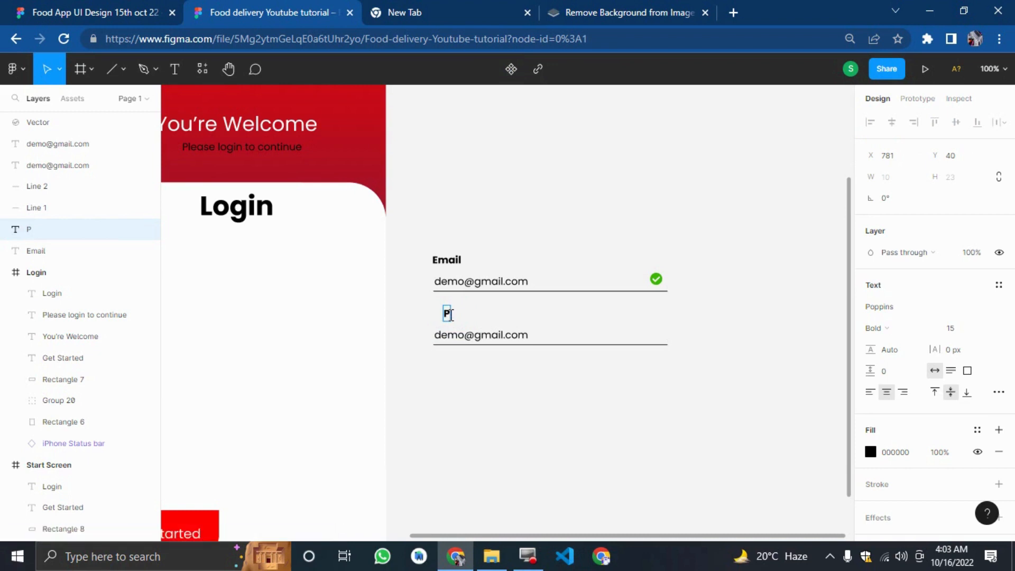
pyautogui.write('oerd')
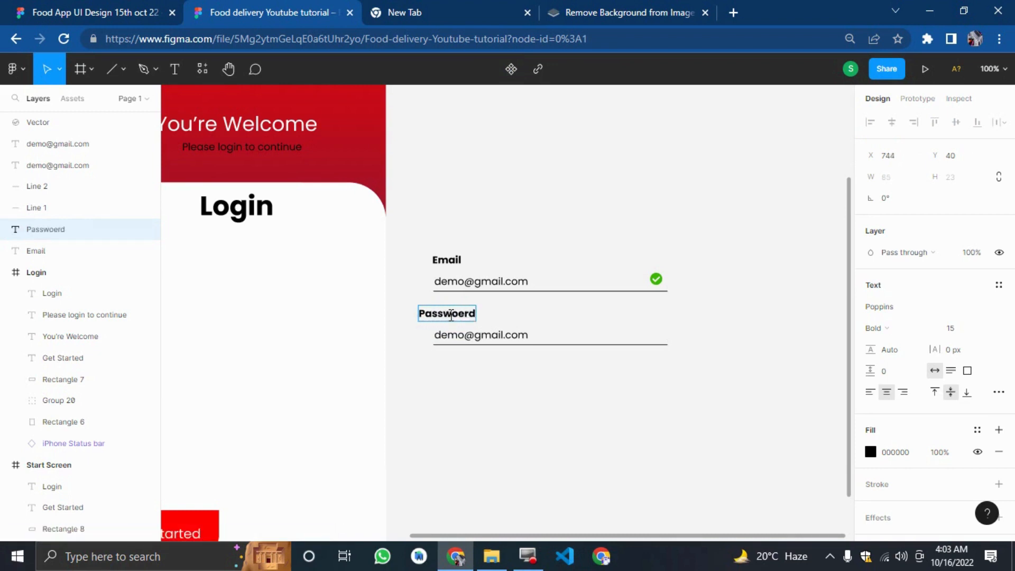
pyautogui.press('BackSpace')
pyautogui.press('BackSpace')
pyautogui.press('BackSpace')
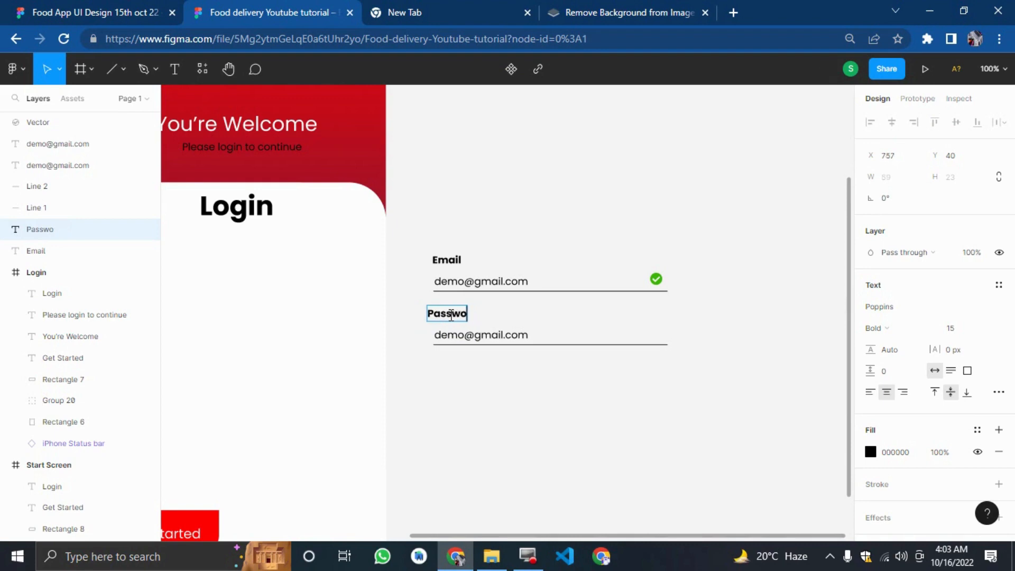
pyautogui.write('rd')
pyautogui.press('Escape')
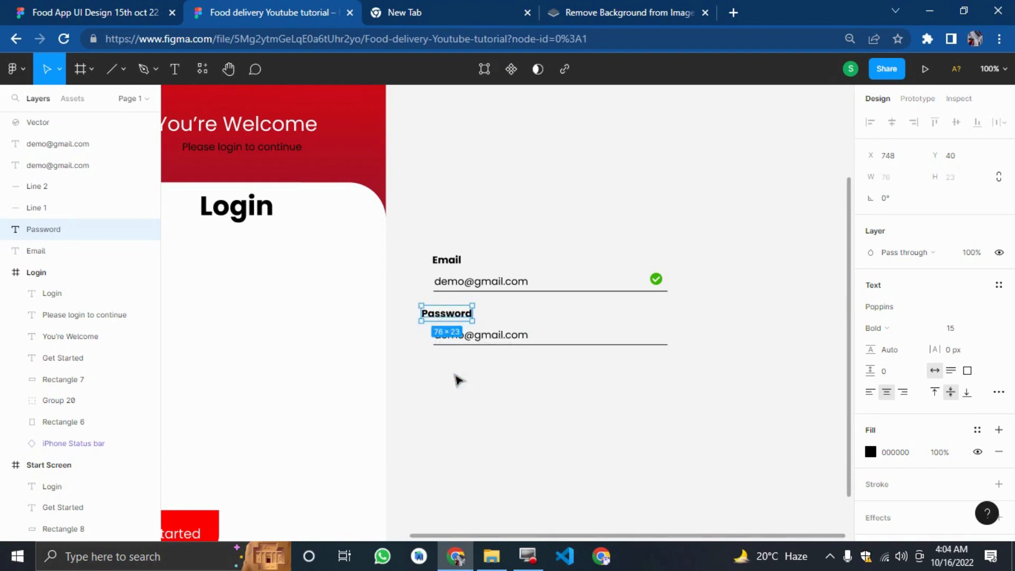
# Nudge the Password label slightly right and down to line up with the field.
pyautogui.hotkey('shift', 'Right')
pyautogui.hotkey('shift', 'Right')
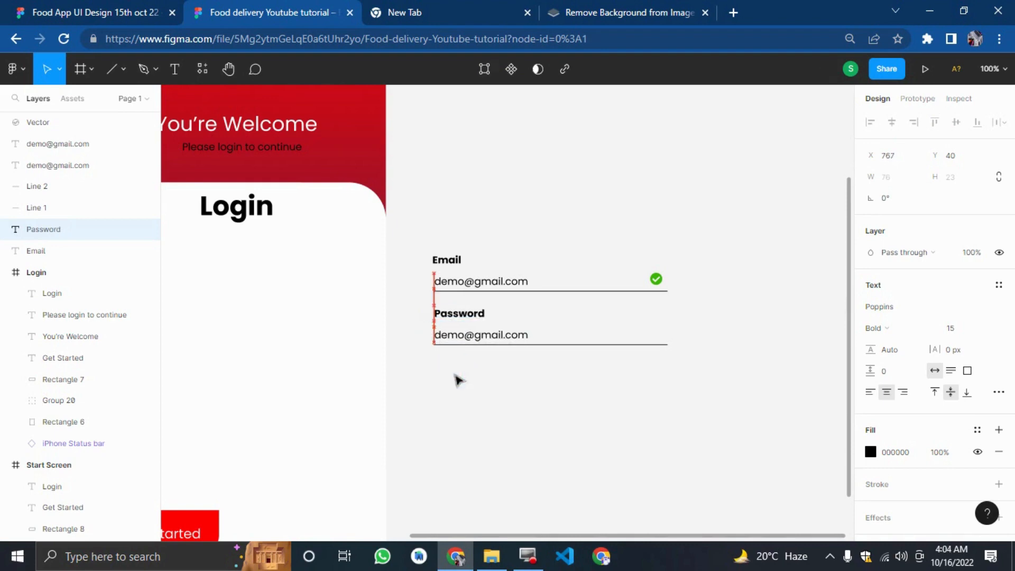
pyautogui.press('Down')
pyautogui.press('Down')
pyautogui.press('Down')
pyautogui.press('Down')
pyautogui.press('Down')
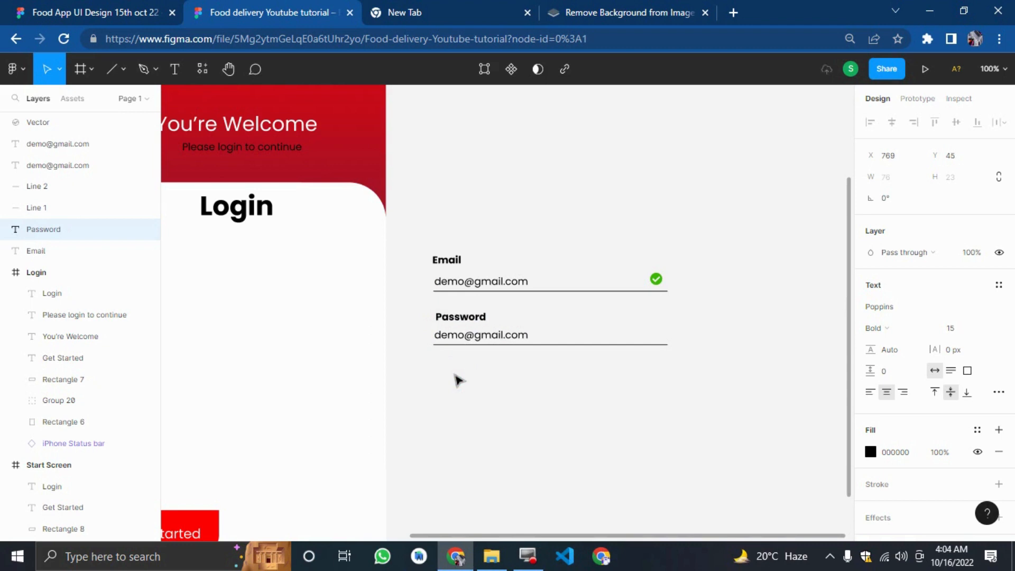
pyautogui.click(456, 373)
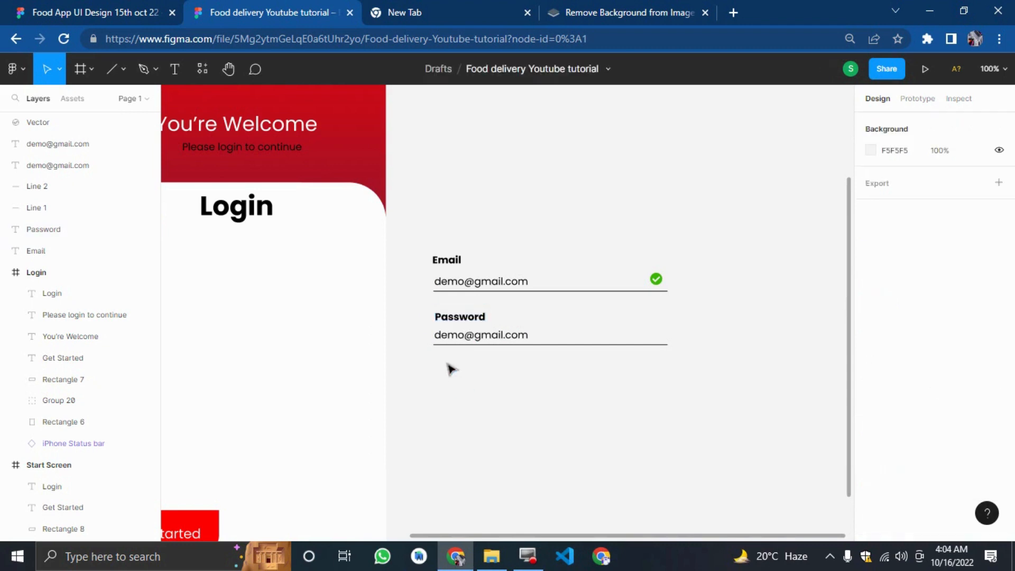
# Replace the copied field's email text with 20 asterisks and nudge it slightly right.
pyautogui.click(464, 338)
pyautogui.doubleClick(464, 339)
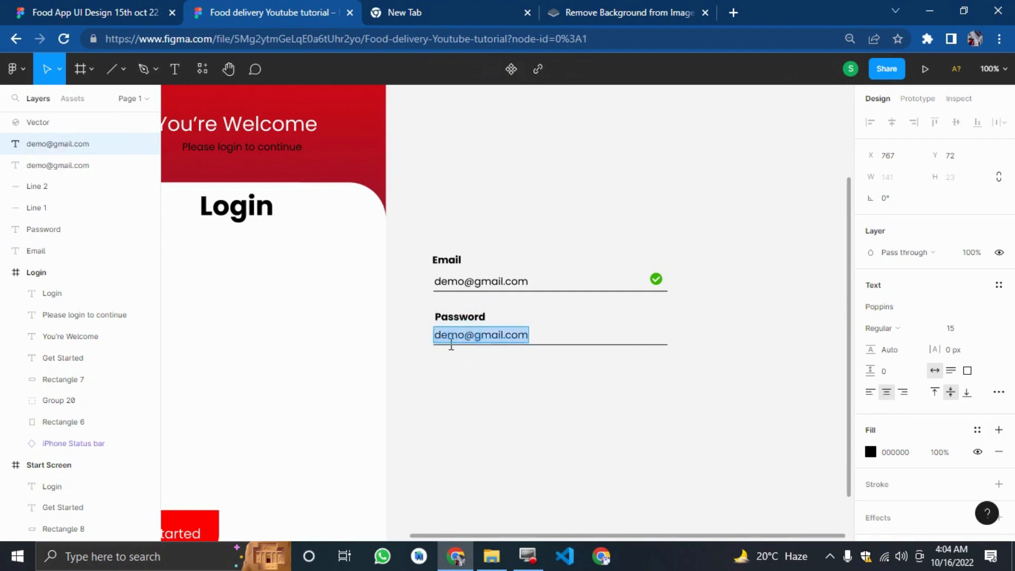
pyautogui.write('********************')
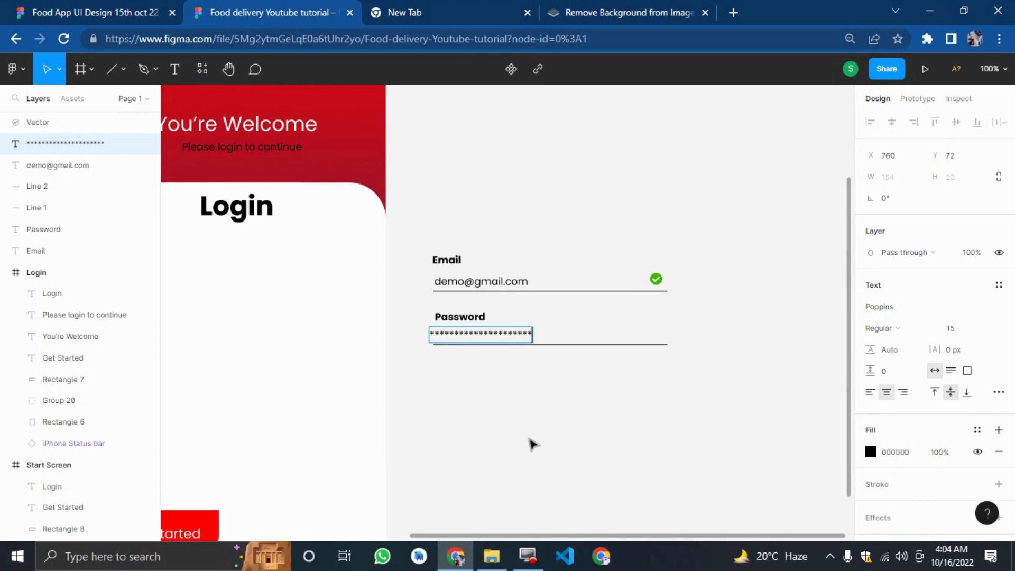
pyautogui.press('Escape')
pyautogui.press('Right')
pyautogui.press('Right')
pyautogui.press('Right')
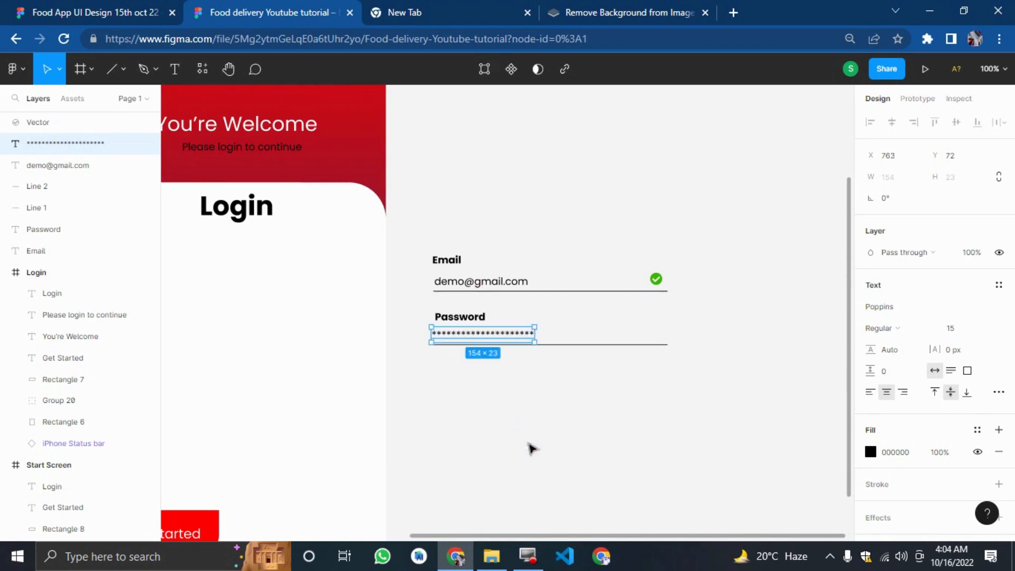
pyautogui.click(562, 444)
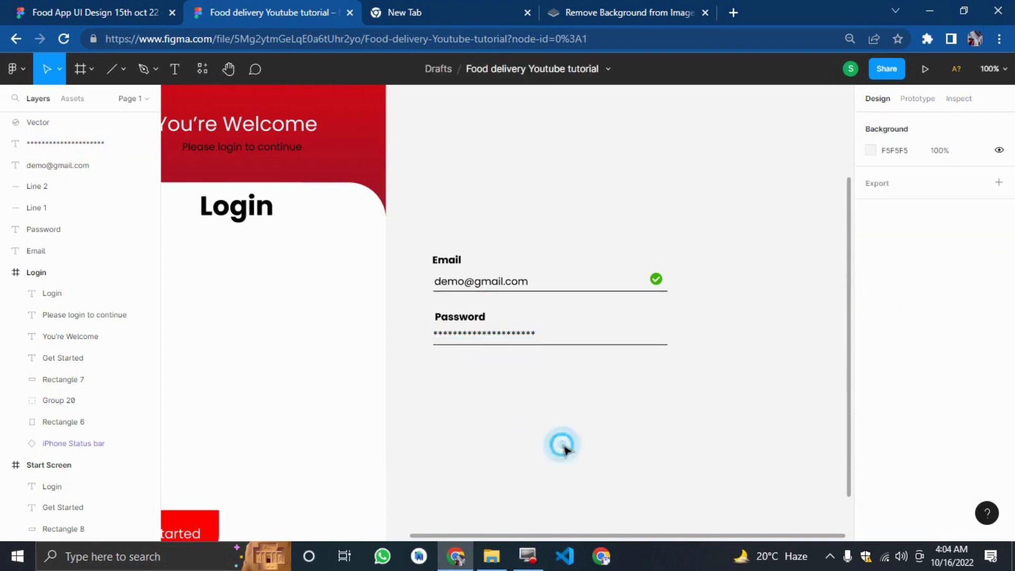
# Insert an eye-slash icon from the Font Awesome Icons plugin by searching eye, placing it at the Password underline's right end.
pyautogui.rightClick(678, 219)
pyautogui.moveTo(739, 327)
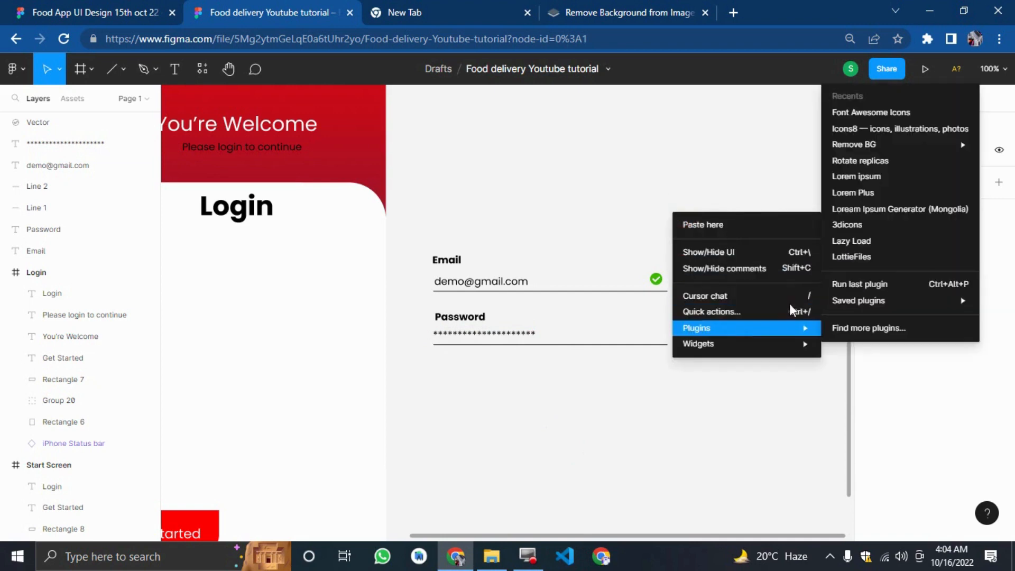
pyautogui.click(839, 113)
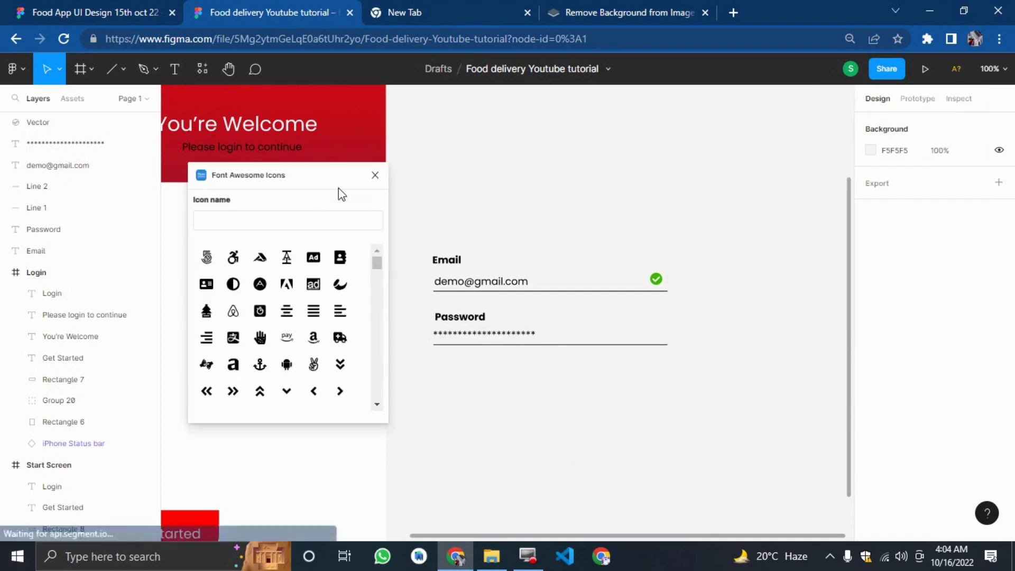
pyautogui.click(312, 217)
pyautogui.write('eye')
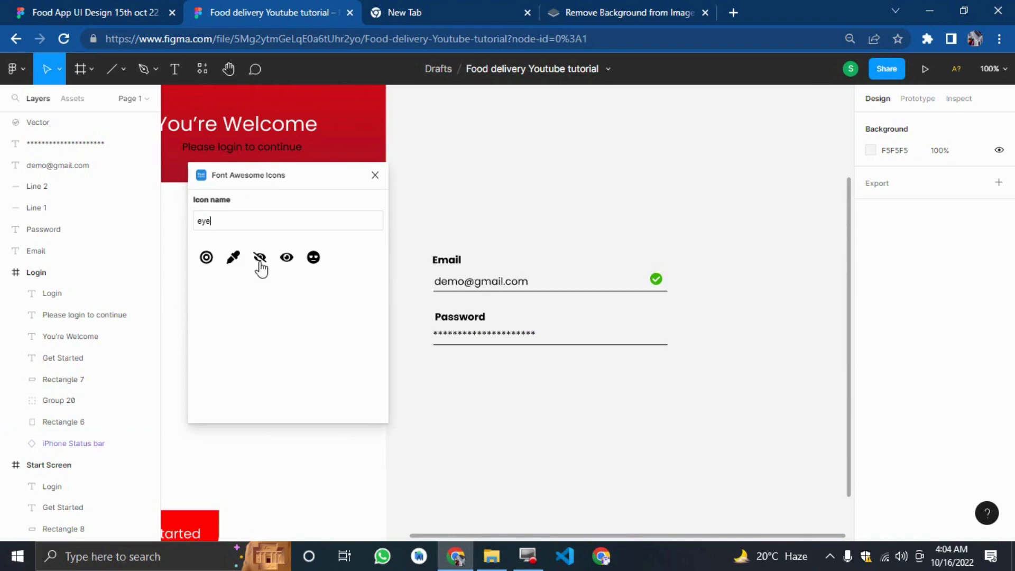
pyautogui.moveTo(261, 269); pyautogui.dragTo(518, 320)
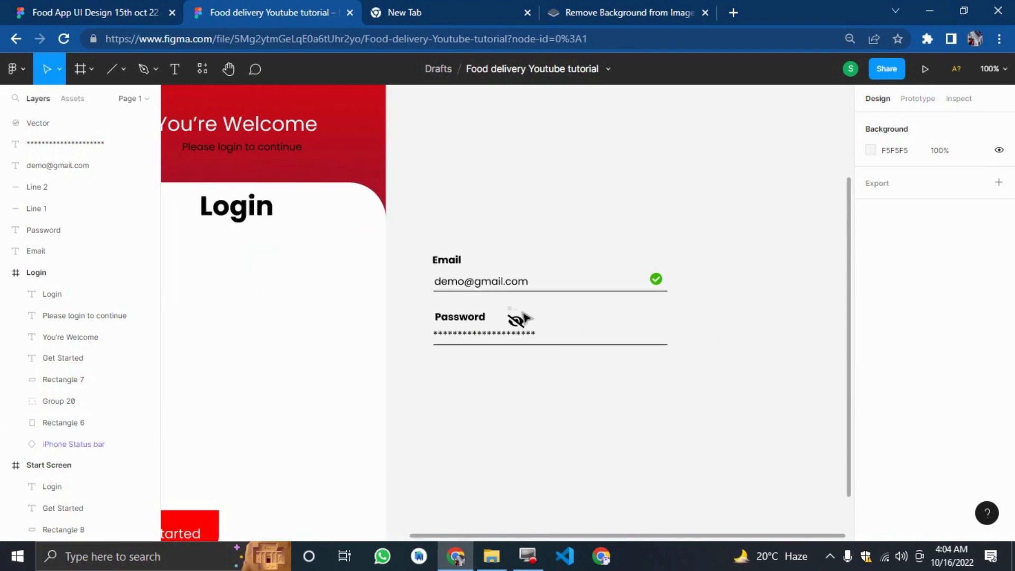
pyautogui.moveTo(518, 319); pyautogui.dragTo(663, 333)
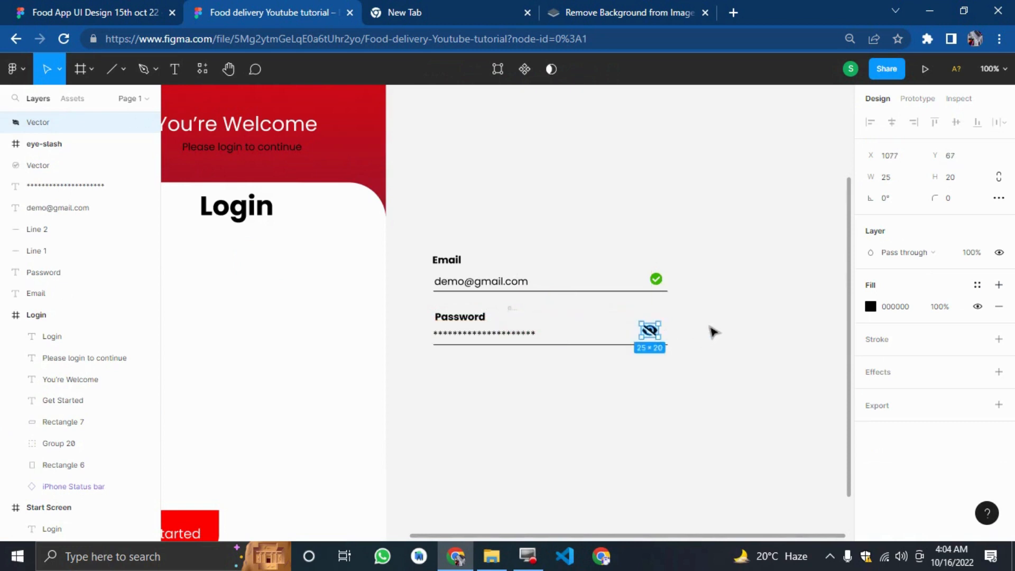
# Nudge the eye-slash icon right and down to sit on the Password underline.
pyautogui.press('Right')
pyautogui.press('Right')
pyautogui.press('Right')
pyautogui.press('Right')
pyautogui.press('Right')
pyautogui.press('Right')
pyautogui.press('Right')
pyautogui.press('Right')
pyautogui.press('Right')
pyautogui.press('Down')
pyautogui.press('Down')
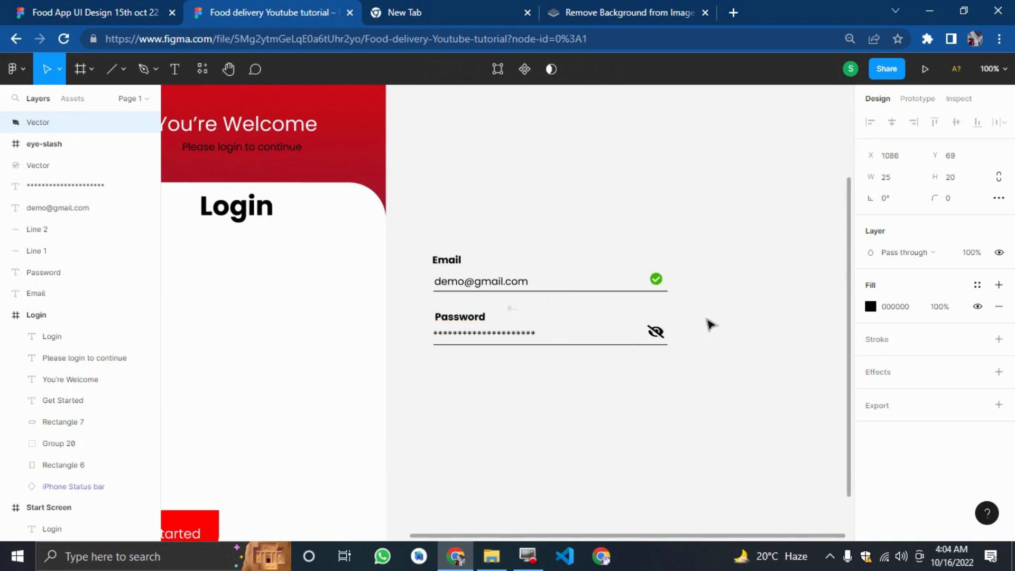
pyautogui.press('Right')
pyautogui.press('Down')
pyautogui.press('Down')
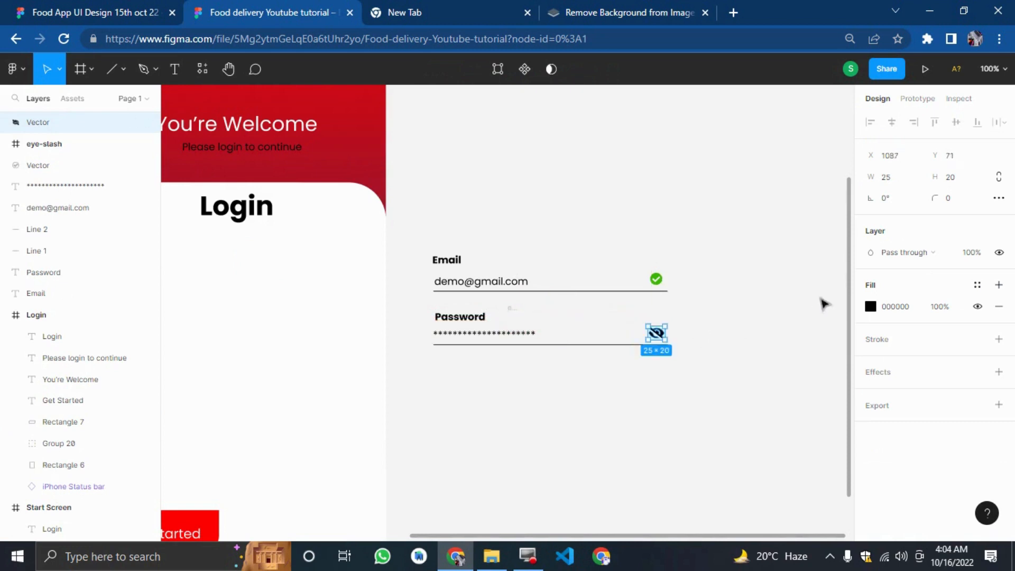
# Lower the eye-slash icon's fill opacity to lighten it to grey.
pyautogui.click(870, 308)
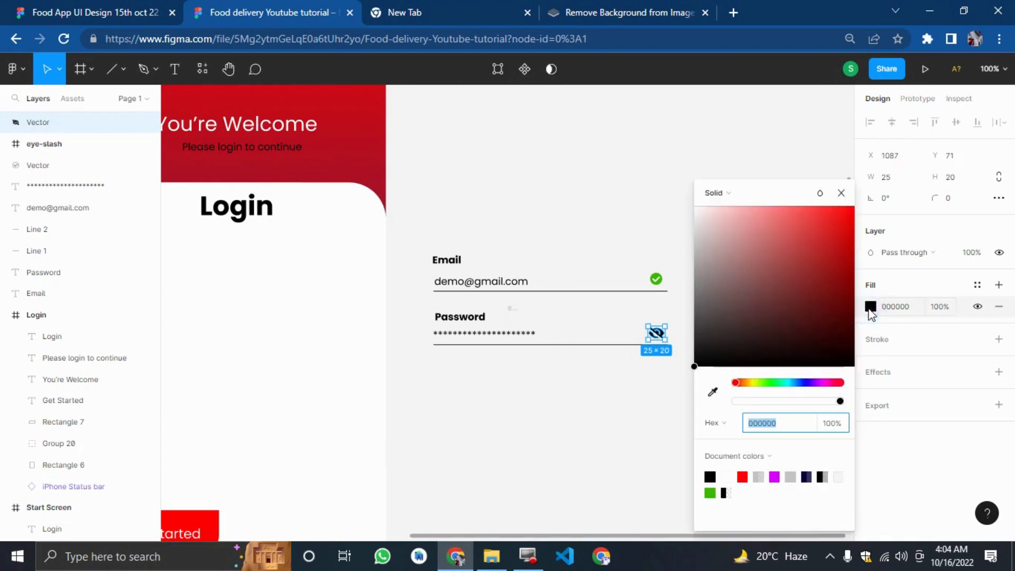
pyautogui.click(801, 401)
pyautogui.click(576, 402)
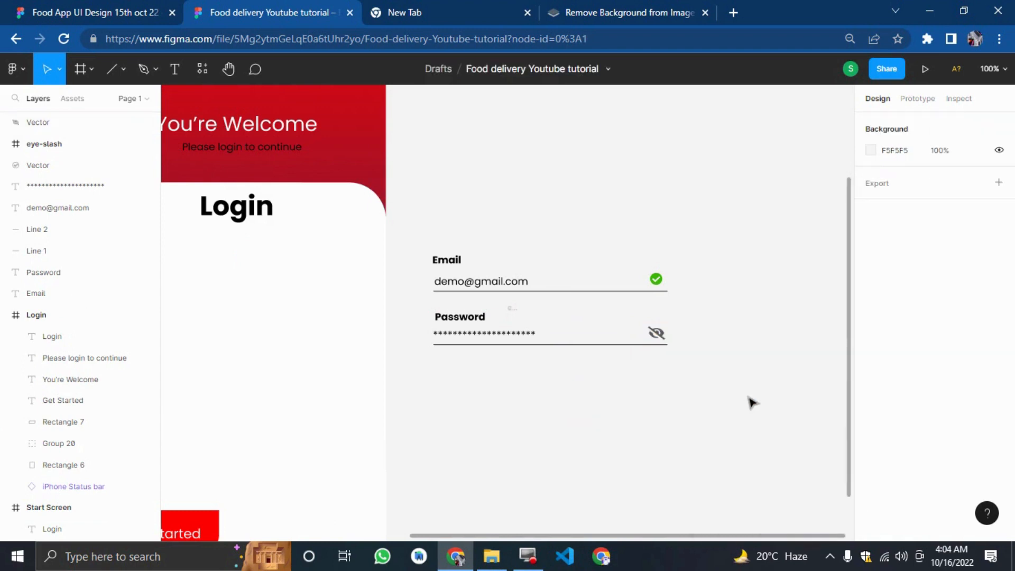
# Add a Forget Password? text label below the Password field, matching the reference, and set its font size to 10.
pyautogui.click(106, 12)
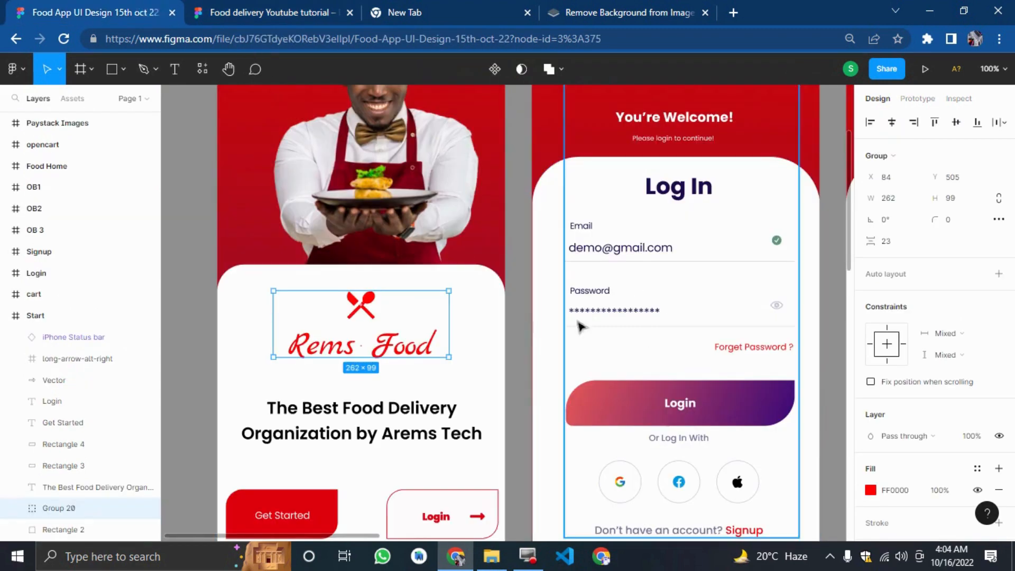
pyautogui.hotkey('ctrl', 'Tab')
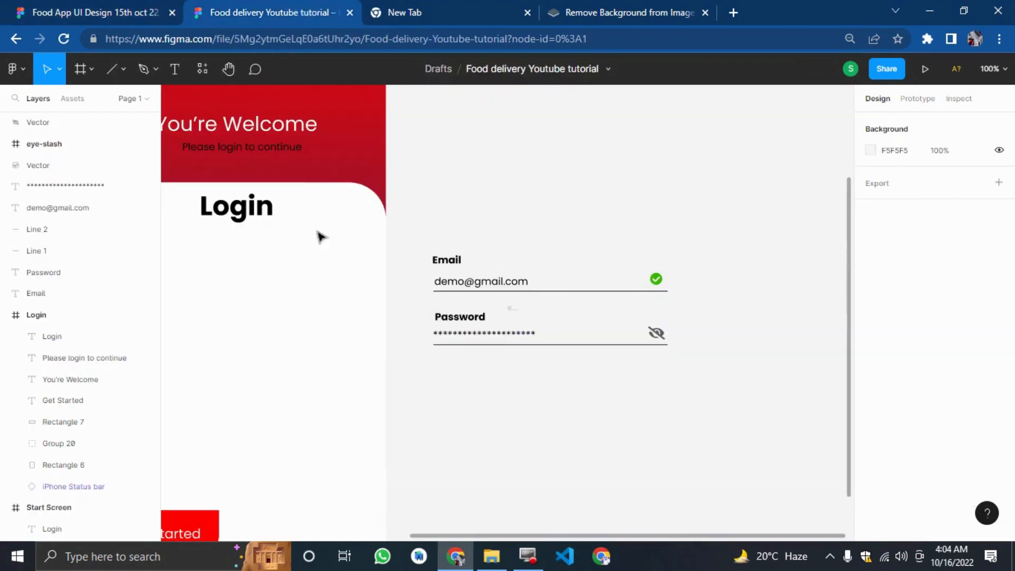
pyautogui.click(171, 69)
pyautogui.click(587, 400)
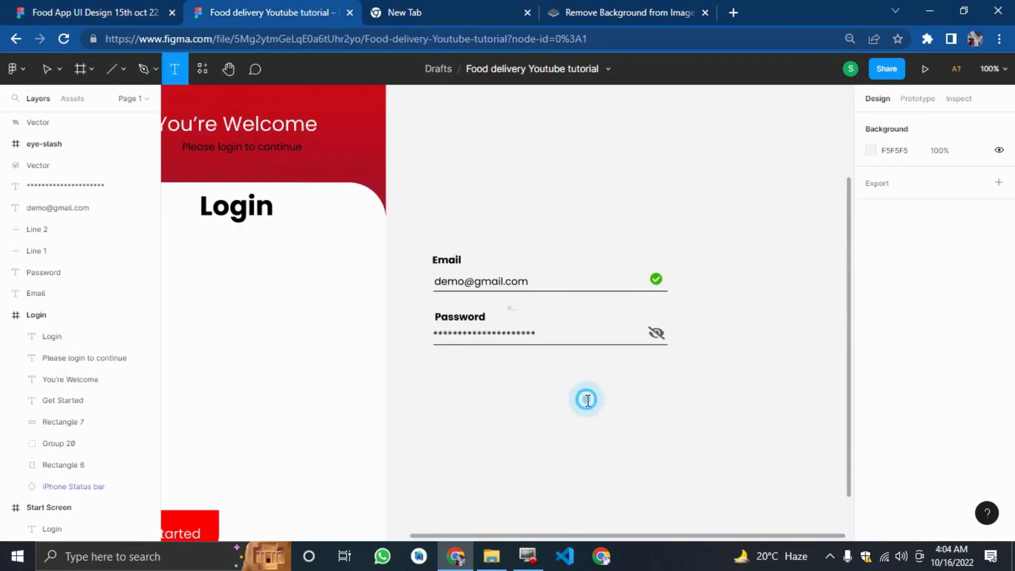
pyautogui.write('Forget')
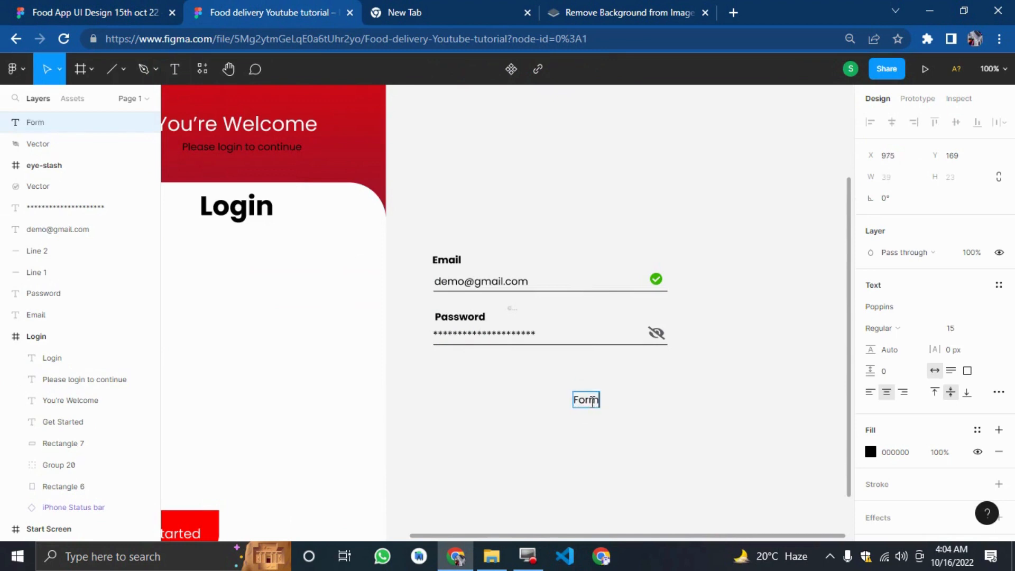
pyautogui.write(' Pa')
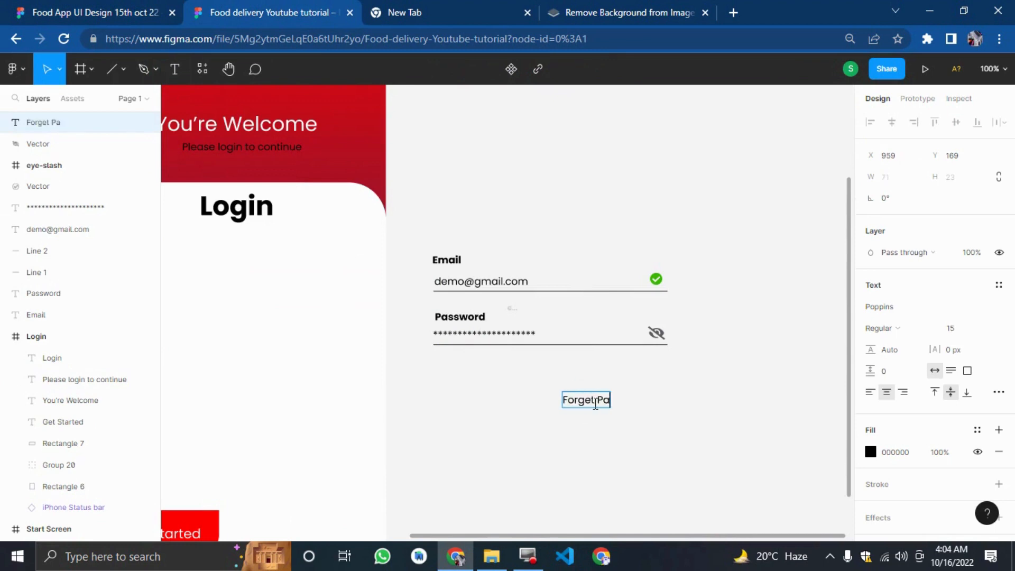
pyautogui.write('ssword?')
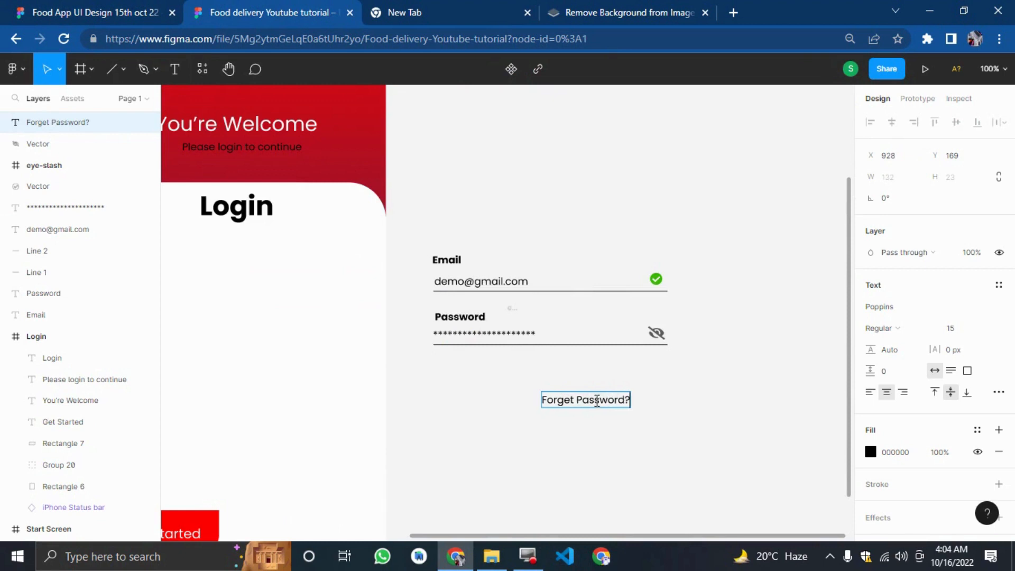
pyautogui.press('Escape')
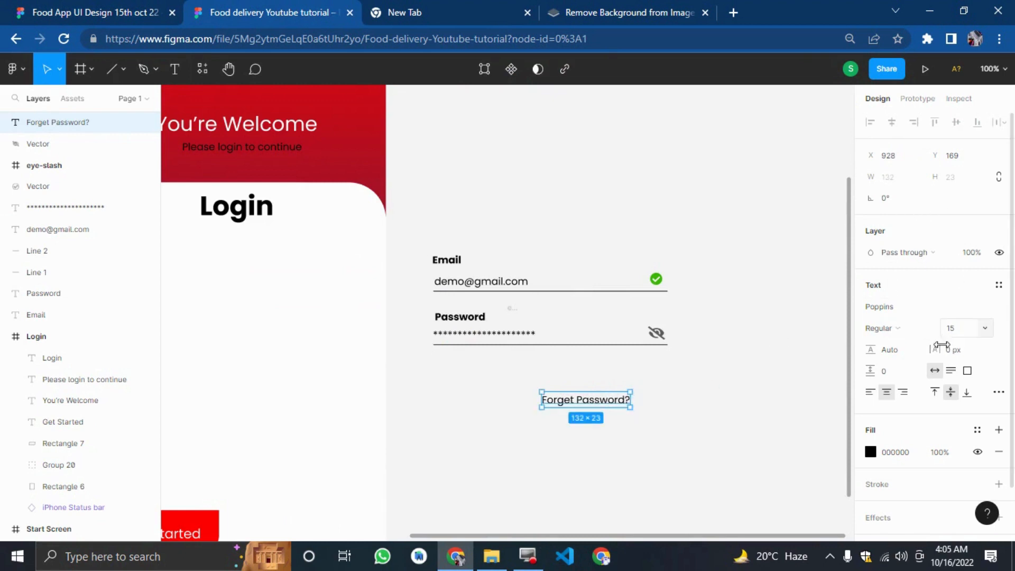
pyautogui.click(959, 331)
pyautogui.press('Return')
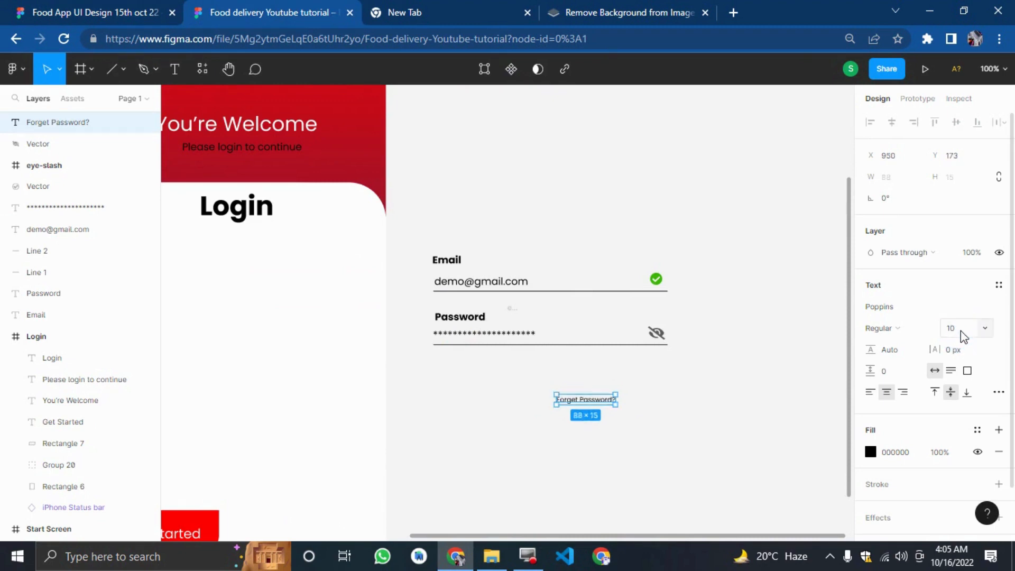
# Nudge the Forget Password? label up and right so it sits just under the Password underline's right end.
pyautogui.hotkey('shift', 'Up')
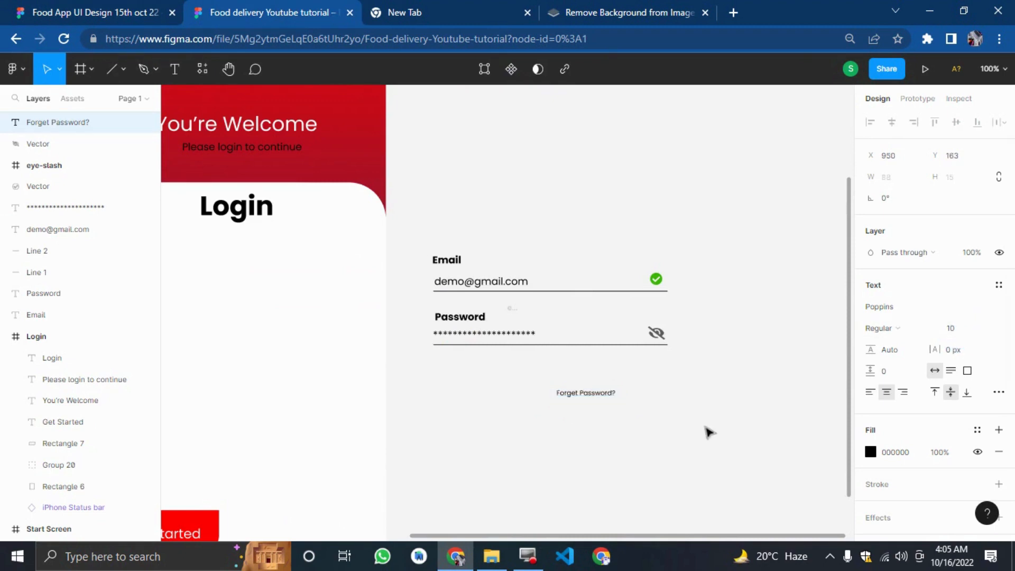
pyautogui.hotkey('shift', 'Up')
pyautogui.hotkey('shift', 'Up')
pyautogui.hotkey('shift', 'Up')
pyautogui.hotkey('shift', 'Up')
pyautogui.hotkey('shift', 'Up')
pyautogui.hotkey('shift', 'Right')
pyautogui.hotkey('shift', 'Right')
pyautogui.hotkey('shift', 'Right')
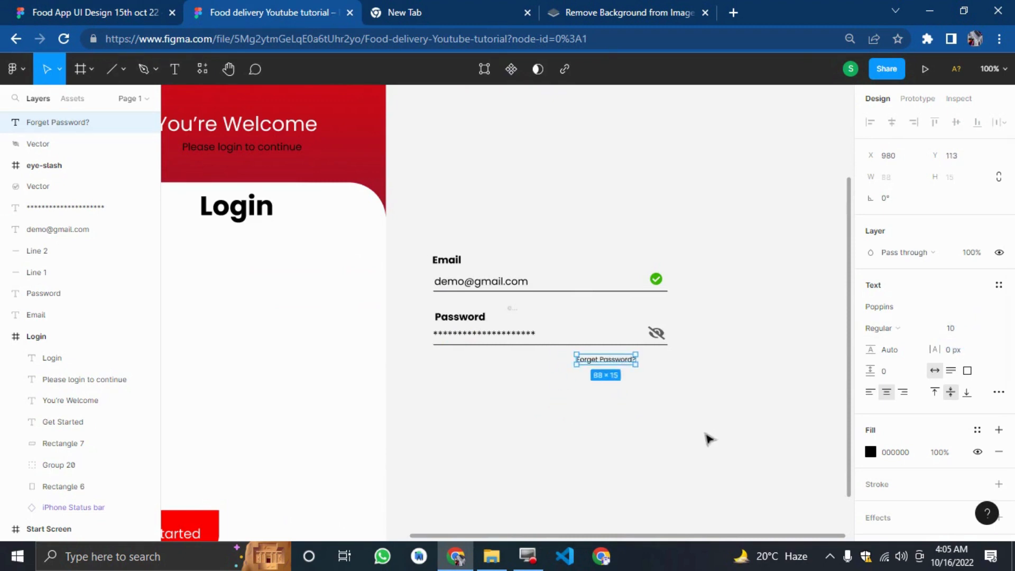
pyautogui.hotkey('shift', 'Right')
pyautogui.hotkey('shift', 'Right')
pyautogui.hotkey('shift', 'Right')
pyautogui.hotkey('shift', 'Right')
pyautogui.hotkey('shift', 'Right')
pyautogui.hotkey('shift', 'Up')
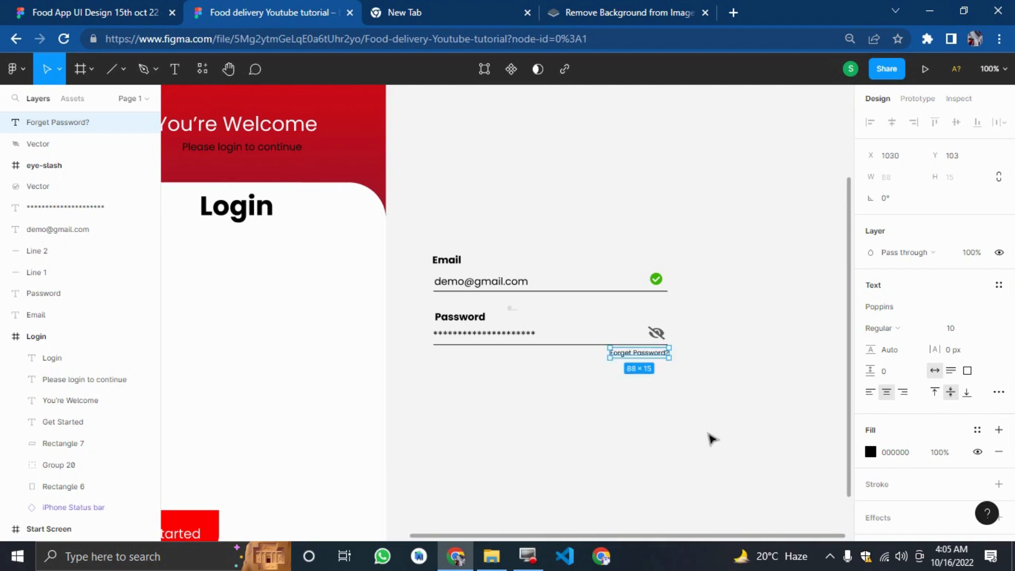
# Colour the Forget Password? label red FF0000 and set its font weight to Bold.
pyautogui.click(881, 451)
pyautogui.click(871, 451)
pyautogui.moveTo(782, 298); pyautogui.dragTo(875, 185)
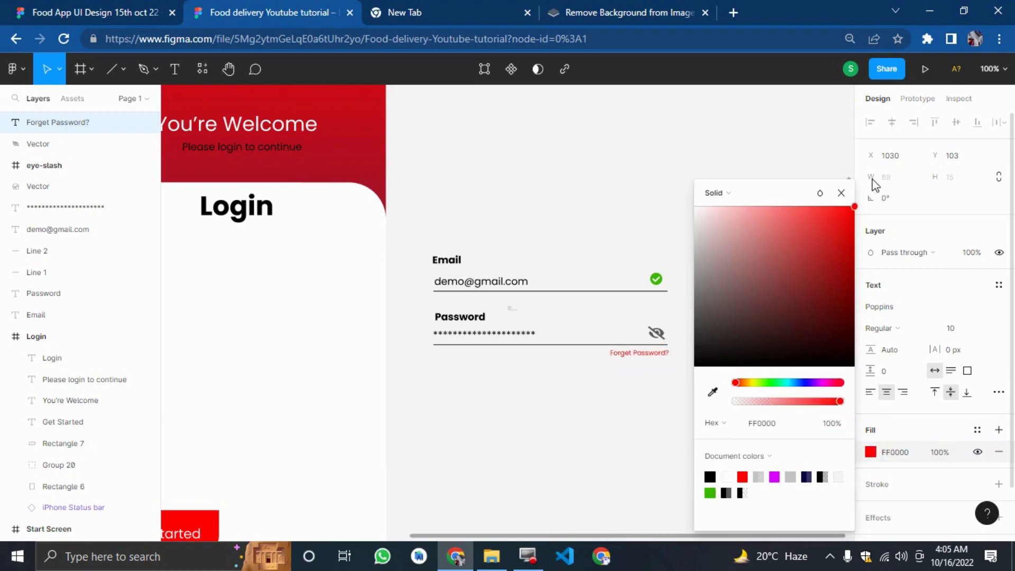
pyautogui.click(893, 329)
pyautogui.click(883, 333)
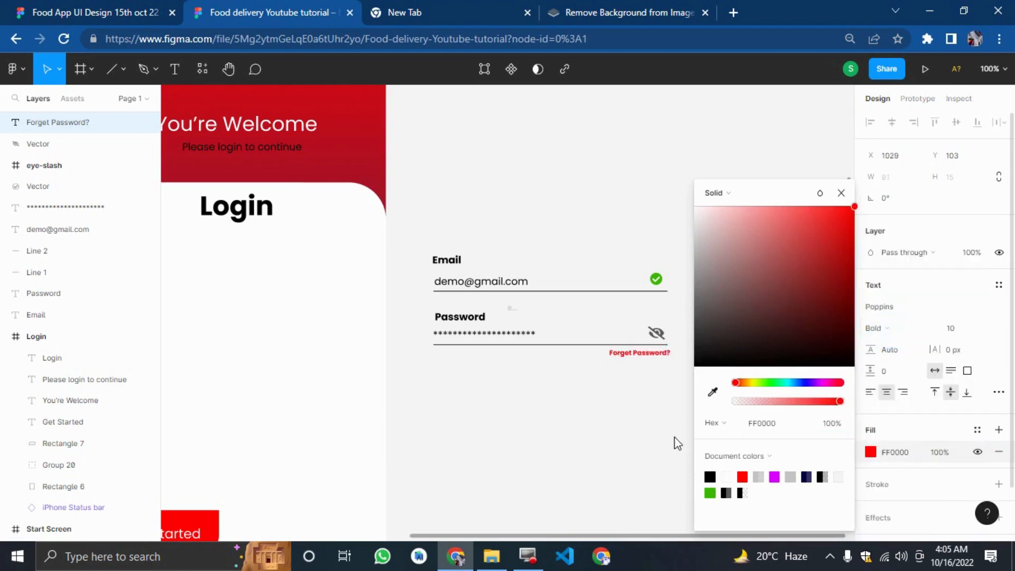
pyautogui.click(633, 453)
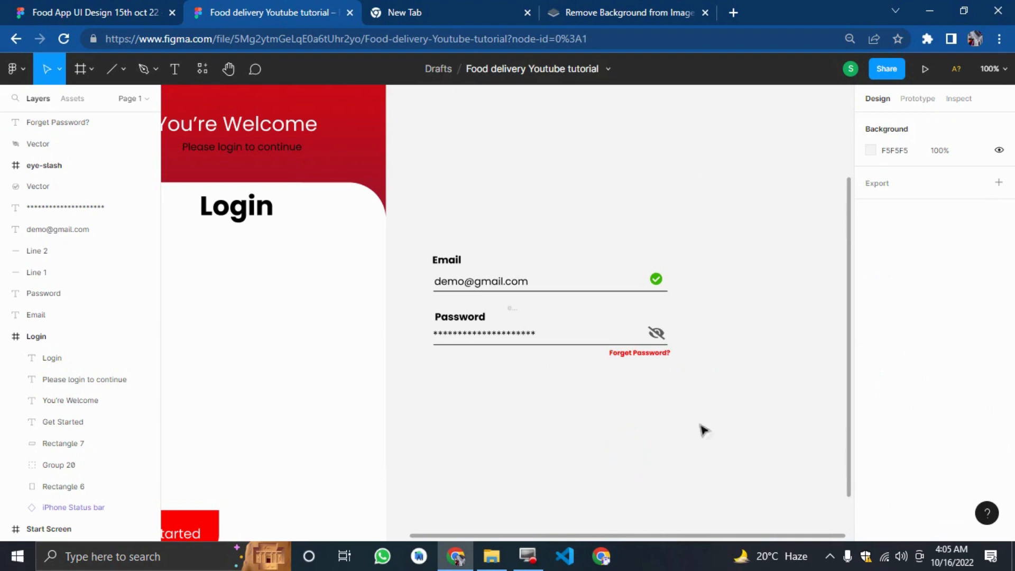
# Group all the email and password form elements and move the group into the Login frame.
pyautogui.moveTo(754, 402); pyautogui.dragTo(428, 231)
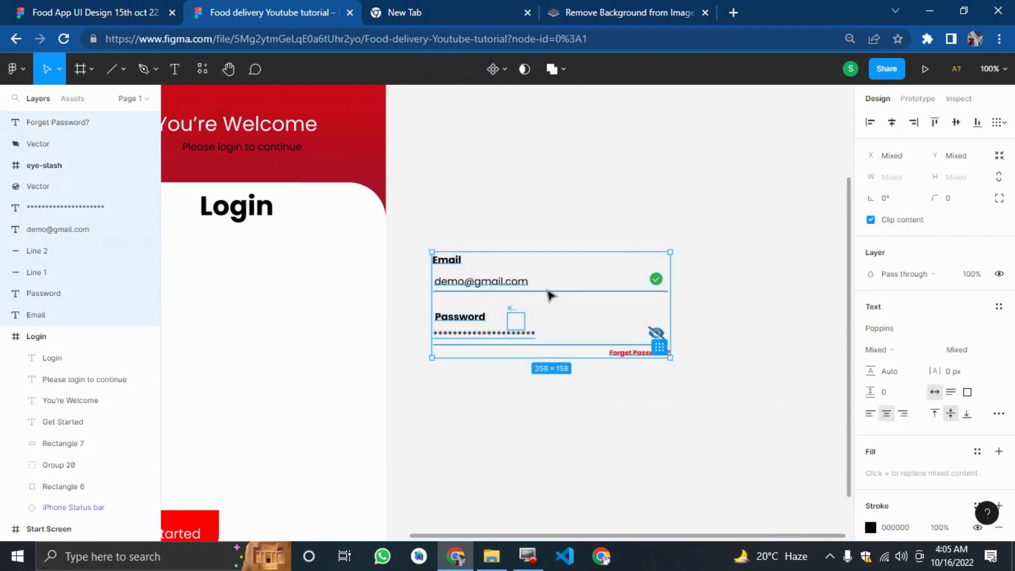
pyautogui.hotkey('ctrl', 'g')
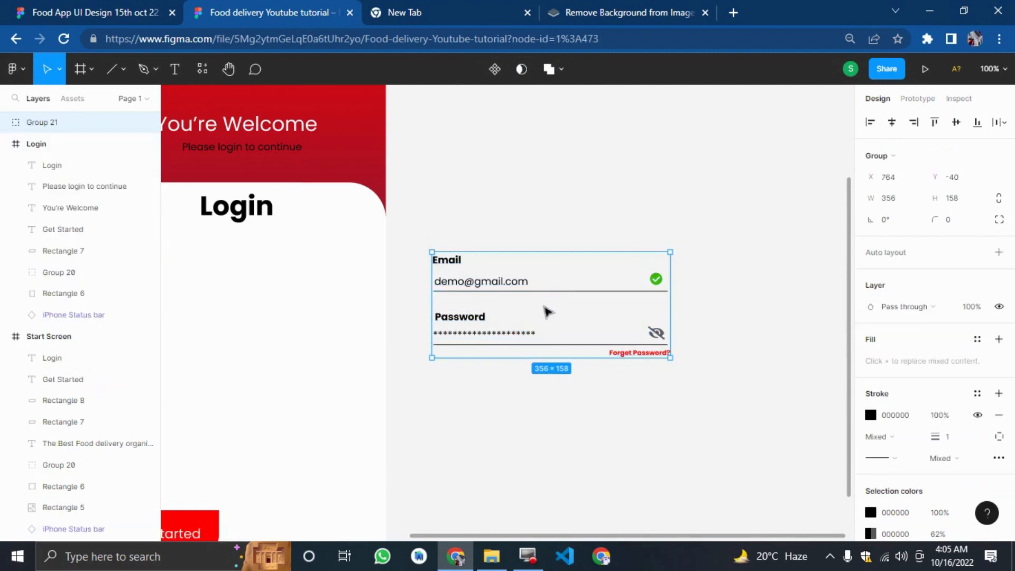
pyautogui.moveTo(543, 307); pyautogui.dragTo(430, 314)
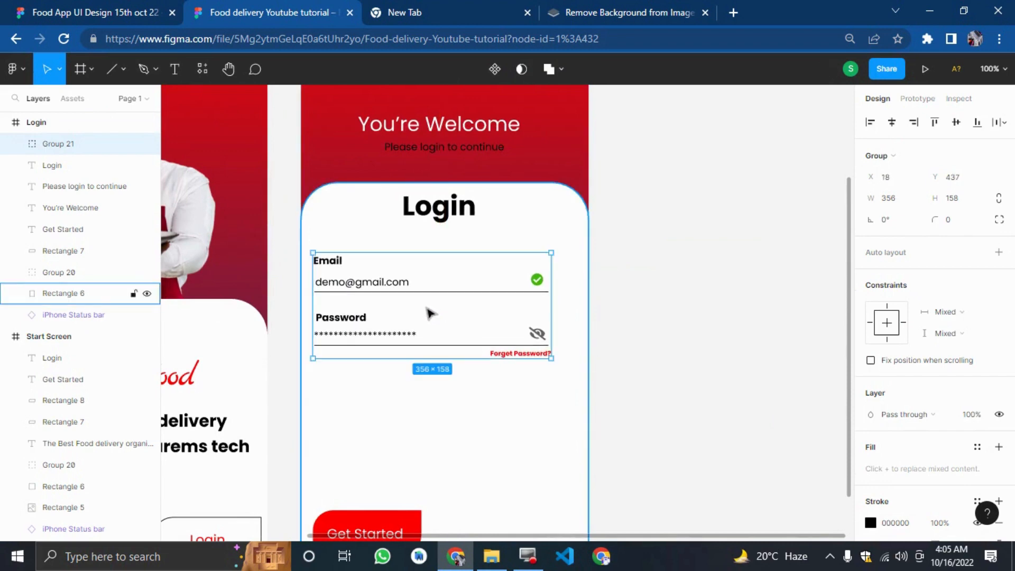
# Shift the form group 20 px to the right within the Login frame.
pyautogui.click(710, 320)
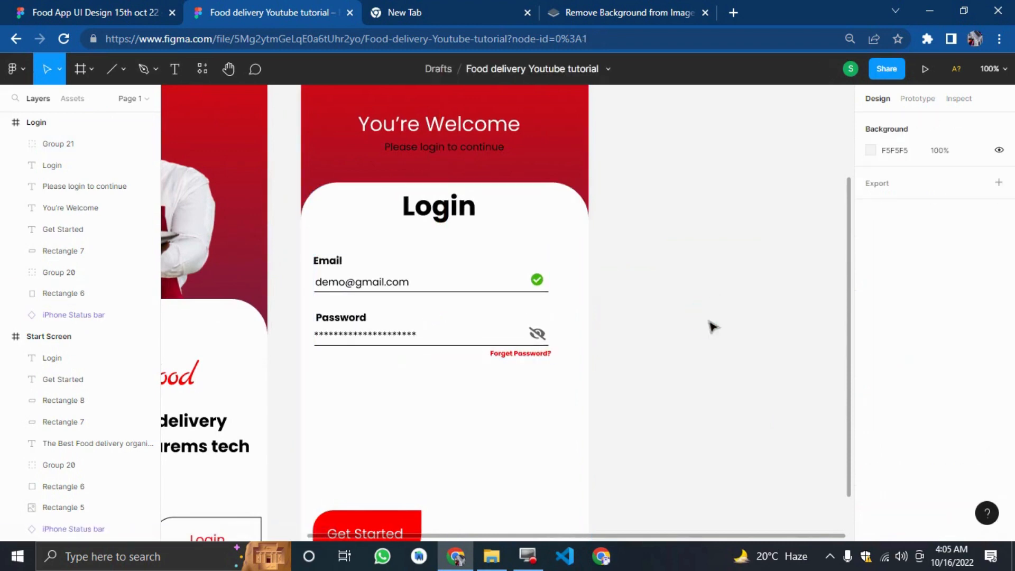
pyautogui.click(489, 312)
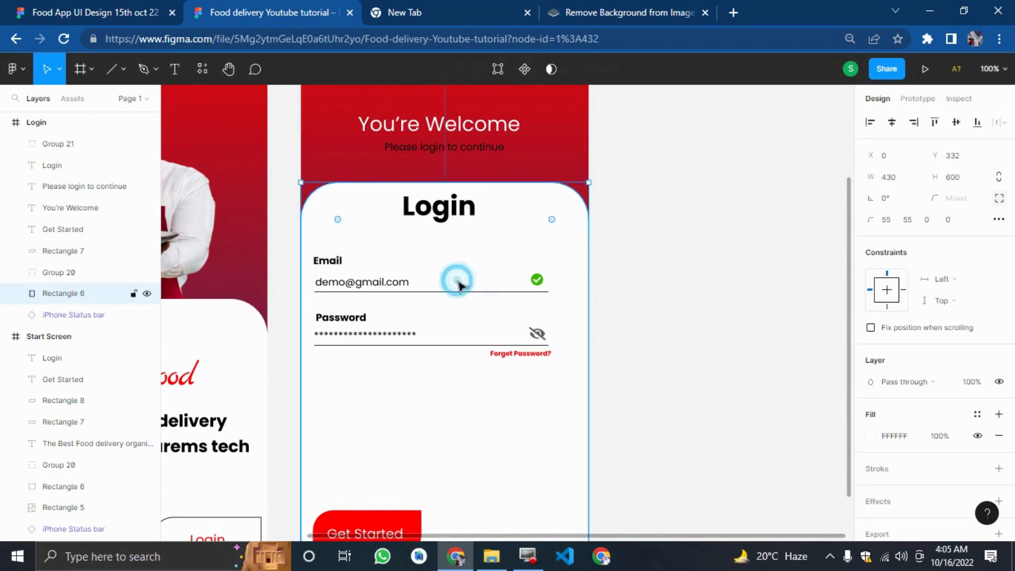
pyautogui.click(389, 291)
pyautogui.hotkey('shift', 'Right')
pyautogui.hotkey('shift', 'Right')
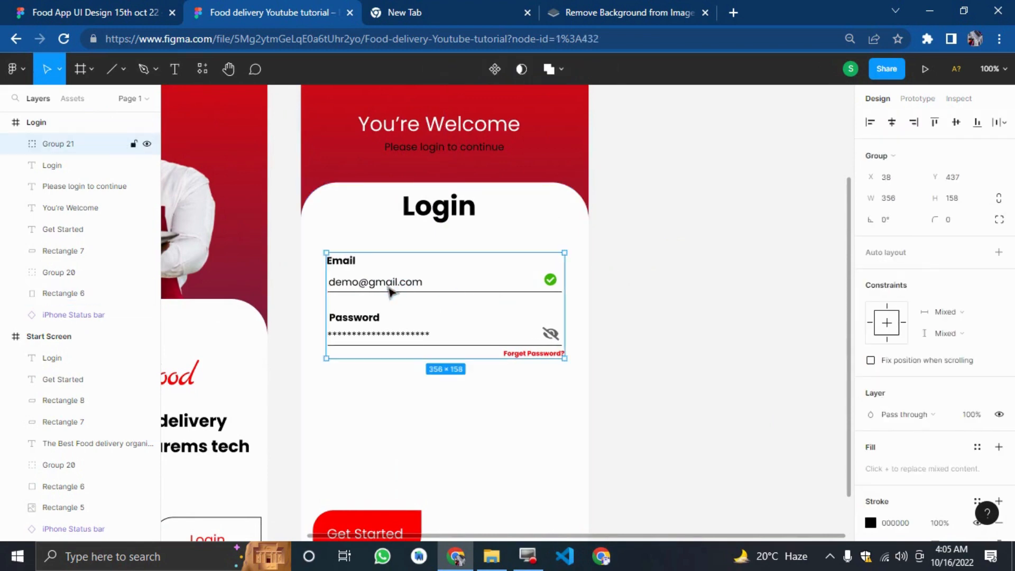
pyautogui.click(680, 391)
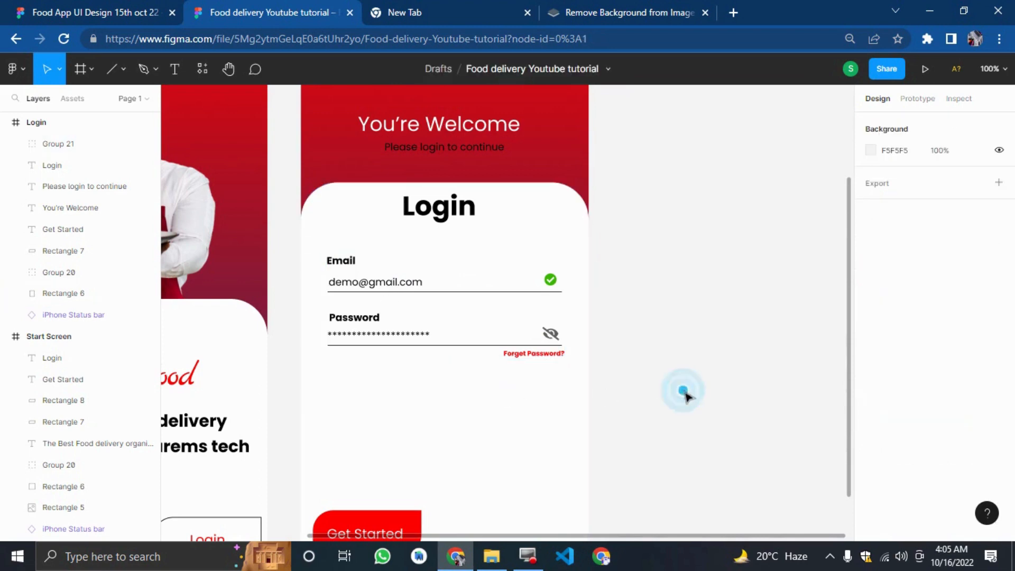
# Compare with the reference, then move the red button rectangle and its Get Started text up beneath the form.
pyautogui.click(69, 8)
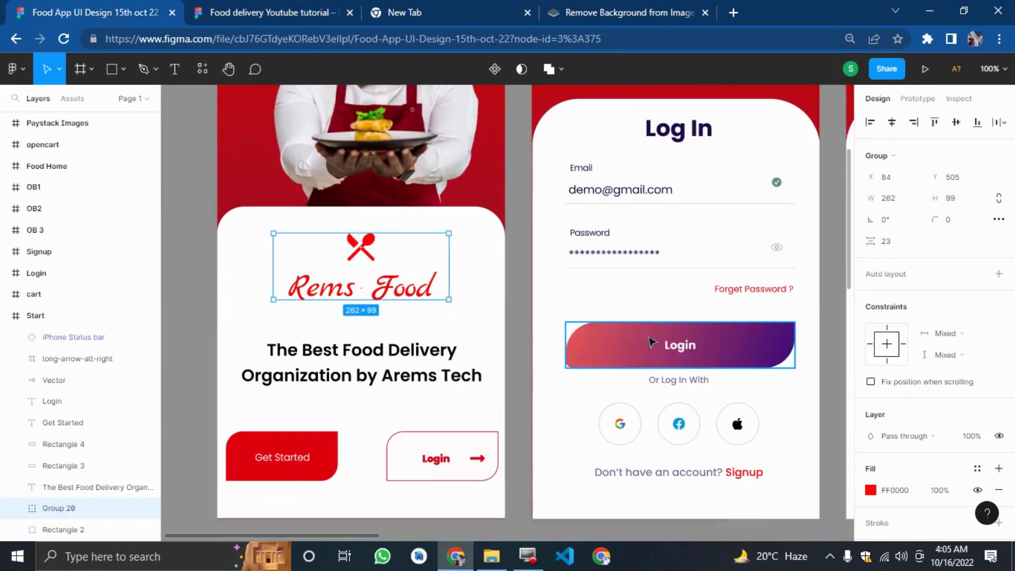
pyautogui.click(290, 12)
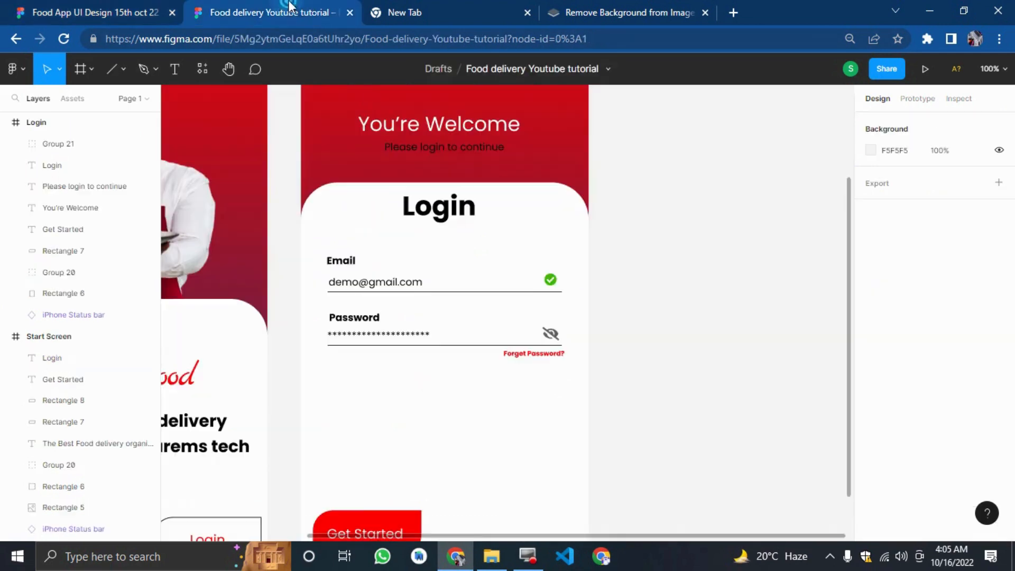
pyautogui.scroll(-2, 526, 407)
pyautogui.click(372, 458)
pyautogui.moveTo(372, 463); pyautogui.dragTo(442, 344)
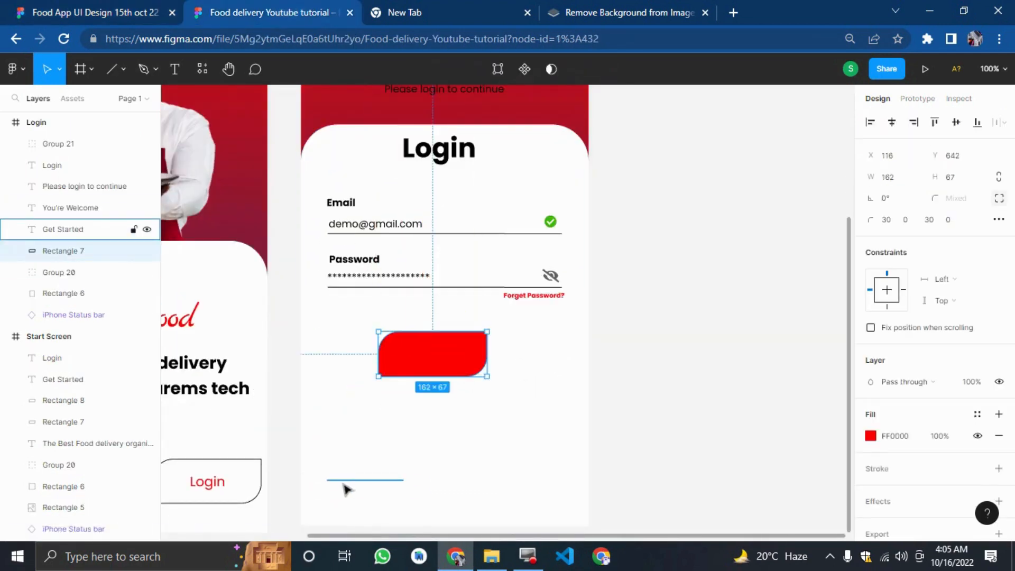
pyautogui.moveTo(347, 489); pyautogui.dragTo(413, 361)
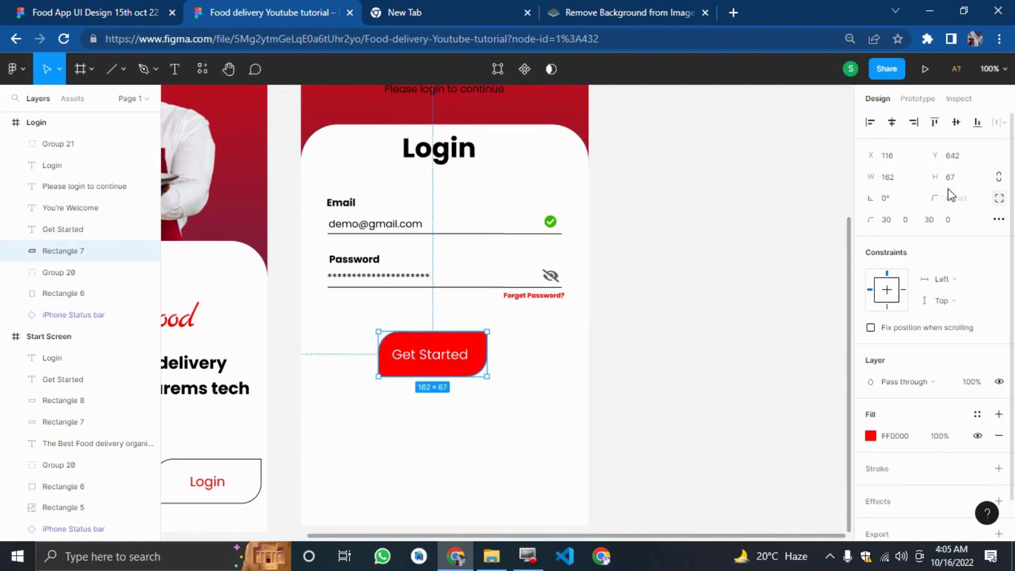
# Set the button rectangle's width to 300 and shift it 60 px left.
pyautogui.click(902, 178)
pyautogui.write('265')
pyautogui.press('Return')
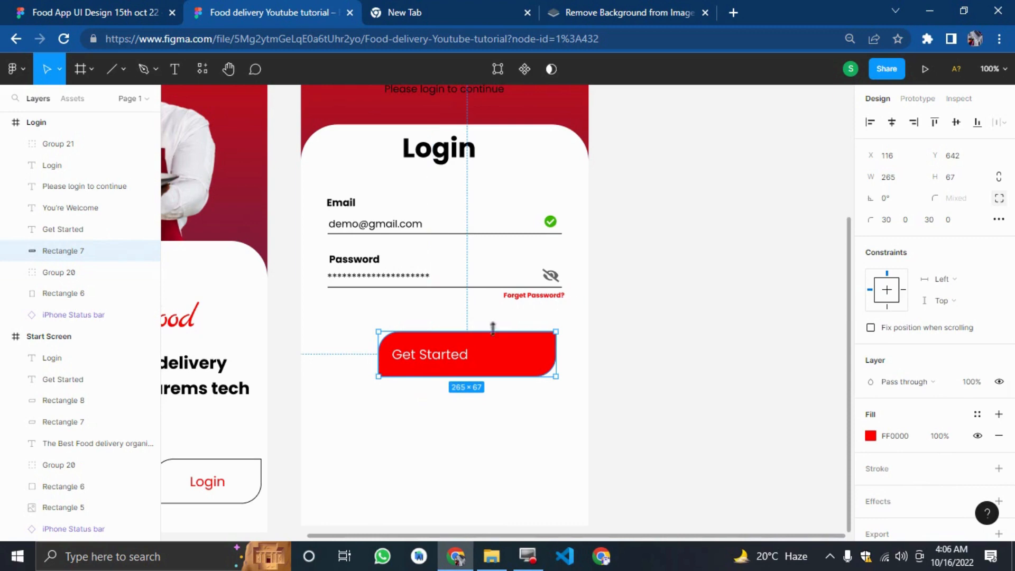
pyautogui.click(899, 177)
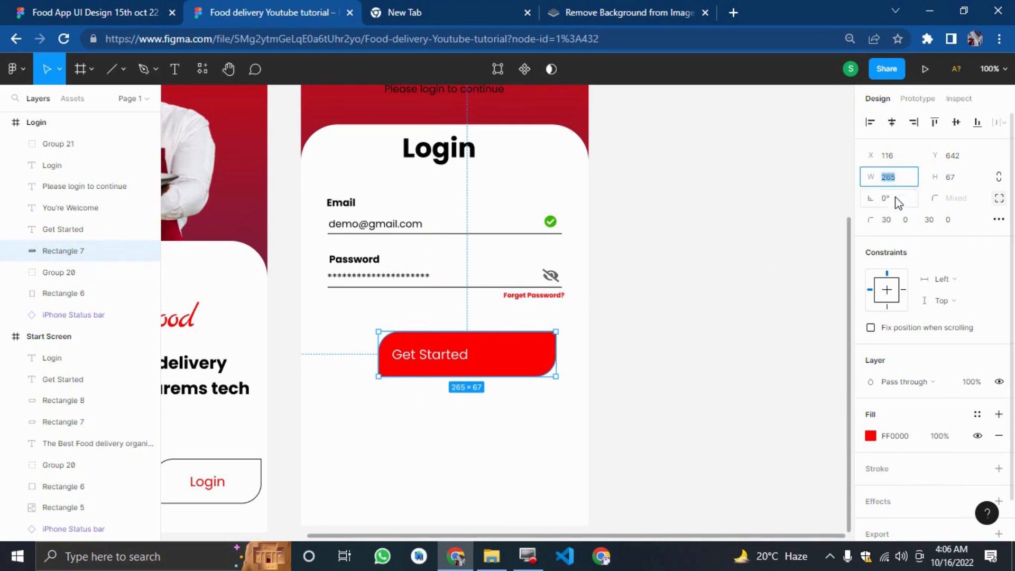
pyautogui.write('300')
pyautogui.press('Return')
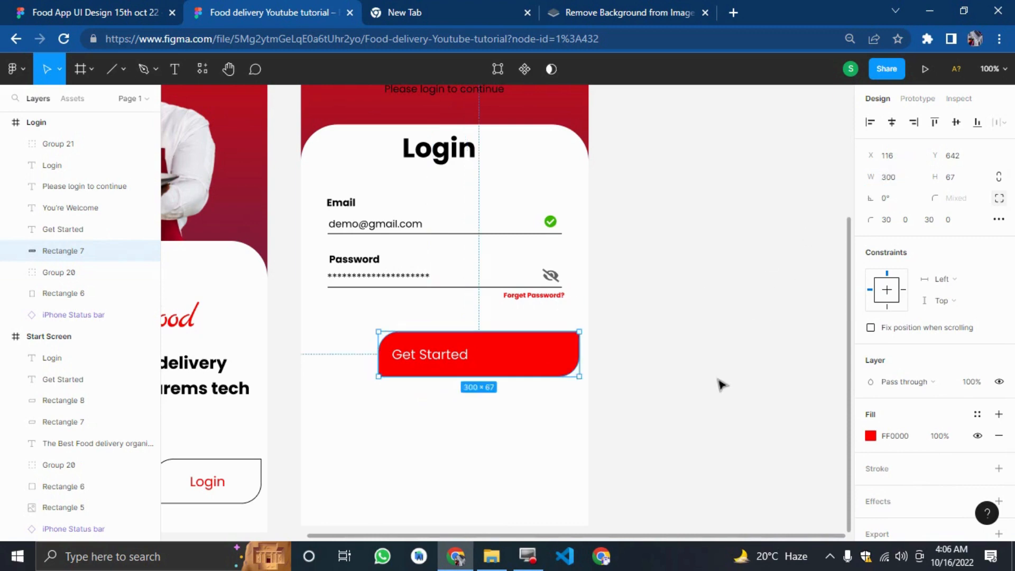
pyautogui.hotkey('shift', 'Left')
pyautogui.hotkey('shift', 'Left')
pyautogui.hotkey('shift', 'Left')
pyautogui.hotkey('shift', 'Left')
pyautogui.hotkey('shift', 'Left')
pyautogui.hotkey('shift', 'Left')
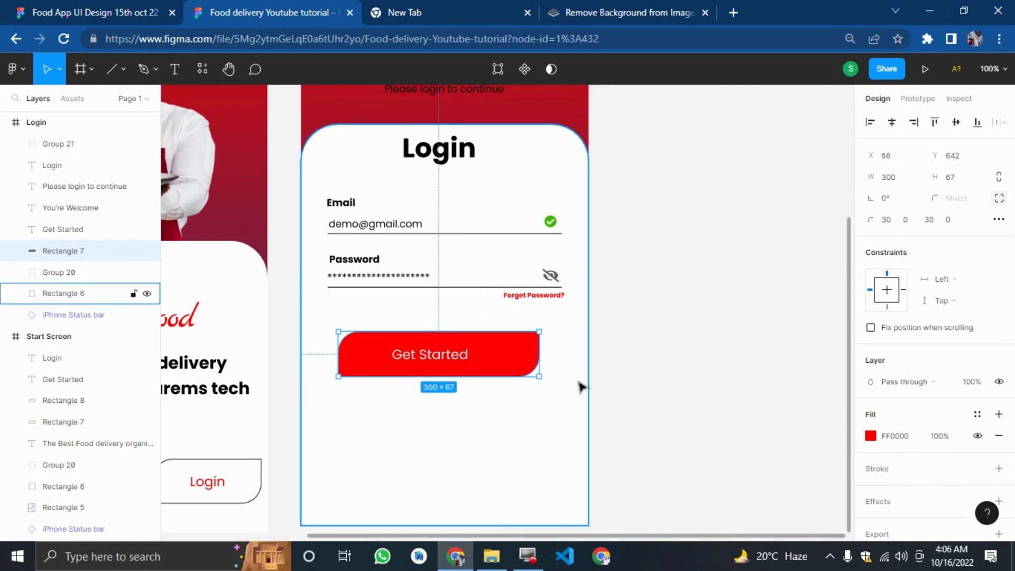
# Compare with the reference, then switch the button rectangle's fill to a linear gradient and undo a hue change.
pyautogui.hotkey('ctrl', 'shift', 'Tab')
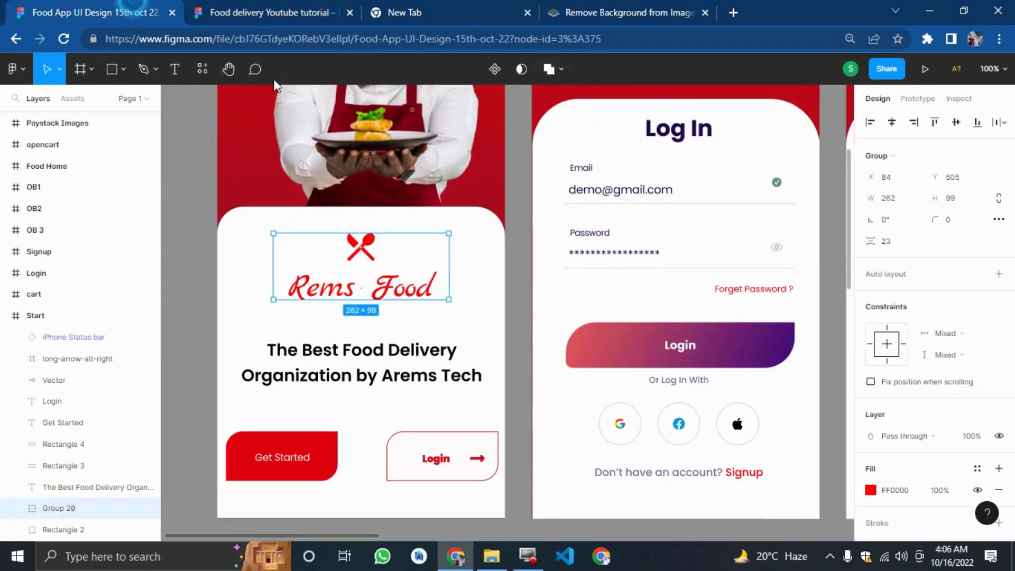
pyautogui.hotkey('ctrl', 'Tab')
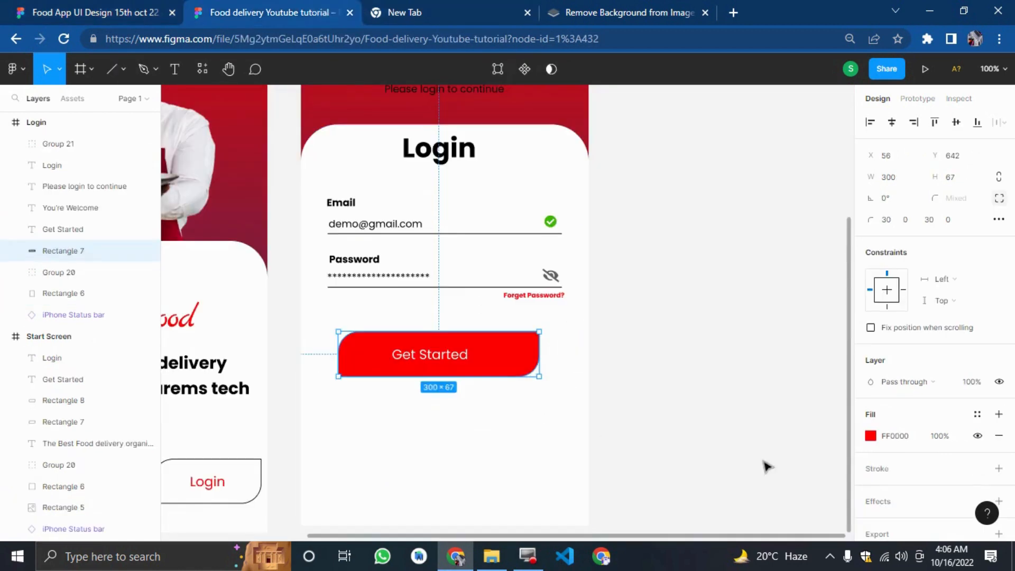
pyautogui.click(869, 436)
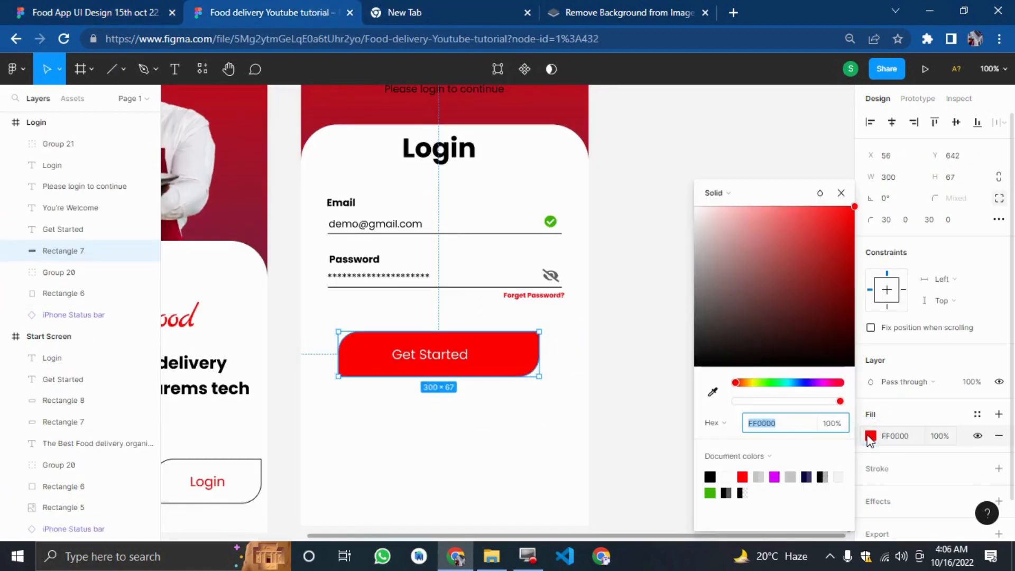
pyautogui.click(715, 192)
pyautogui.click(718, 208)
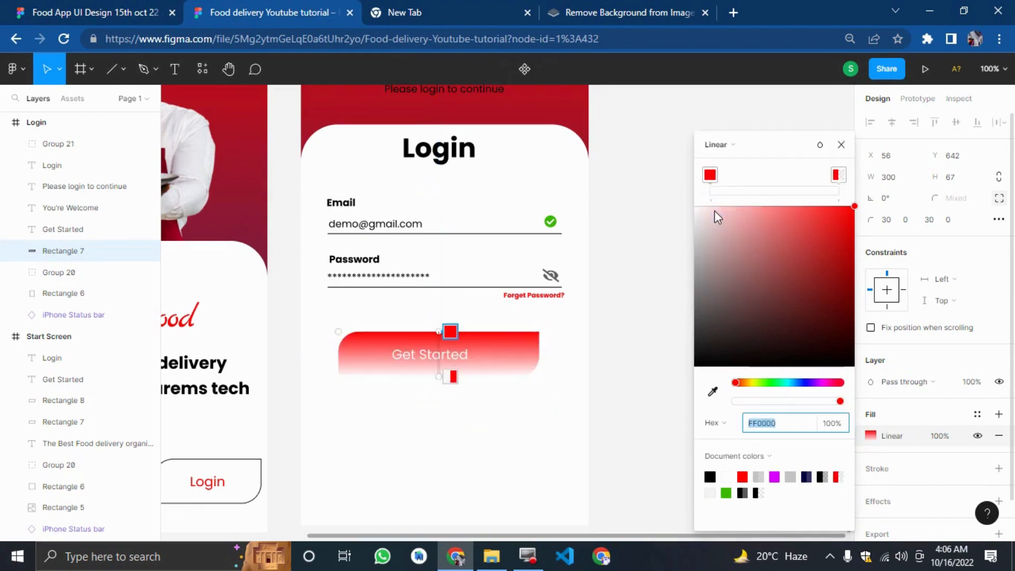
pyautogui.click(804, 383)
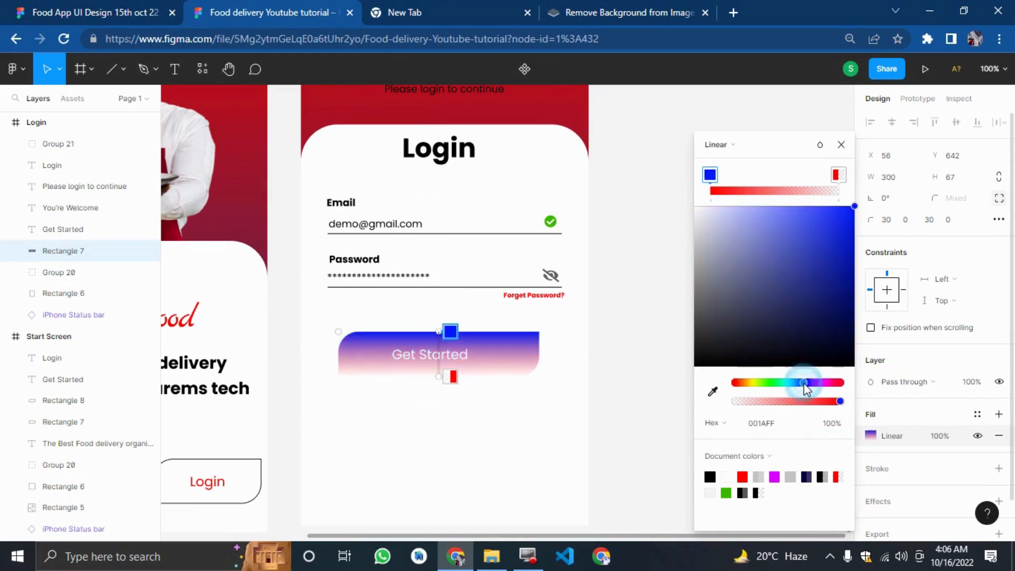
pyautogui.click(865, 286)
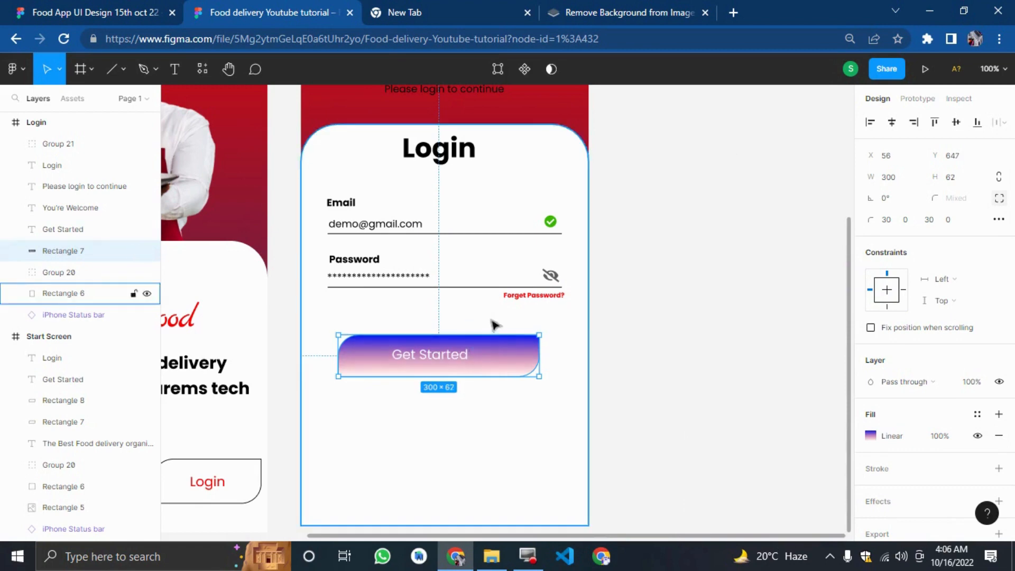
pyautogui.click(566, 325)
pyautogui.hotkey('ctrl', 'z')
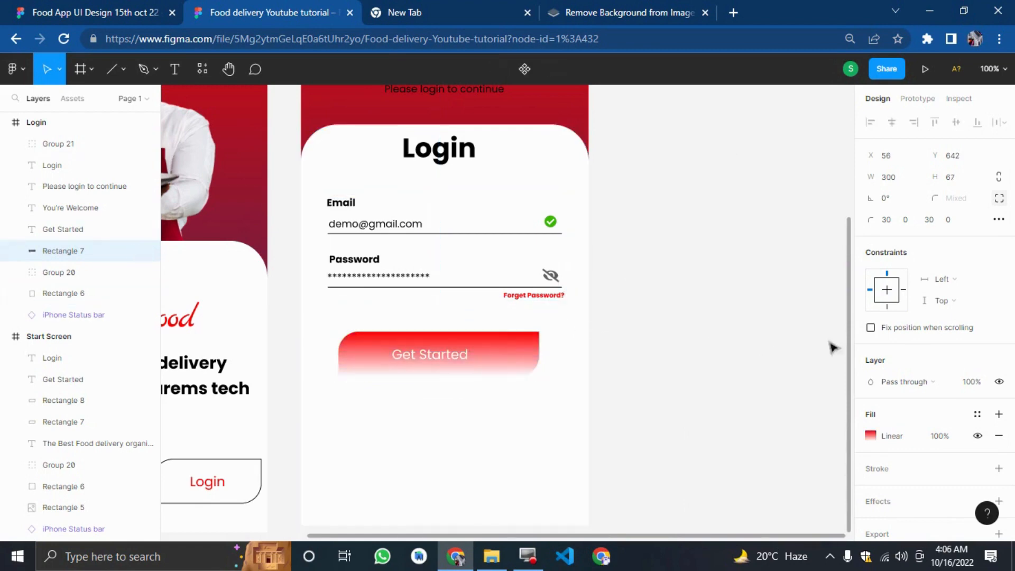
# Set the gradient's end stop to AD0303 at 88% opacity and move its handle up to the button's middle.
pyautogui.click(871, 436)
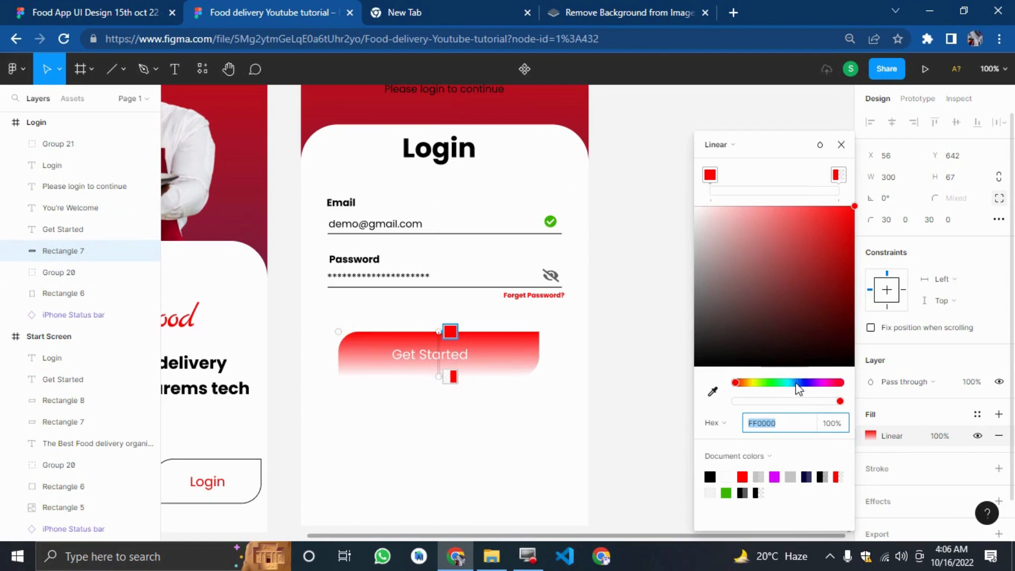
pyautogui.moveTo(793, 383); pyautogui.dragTo(806, 385)
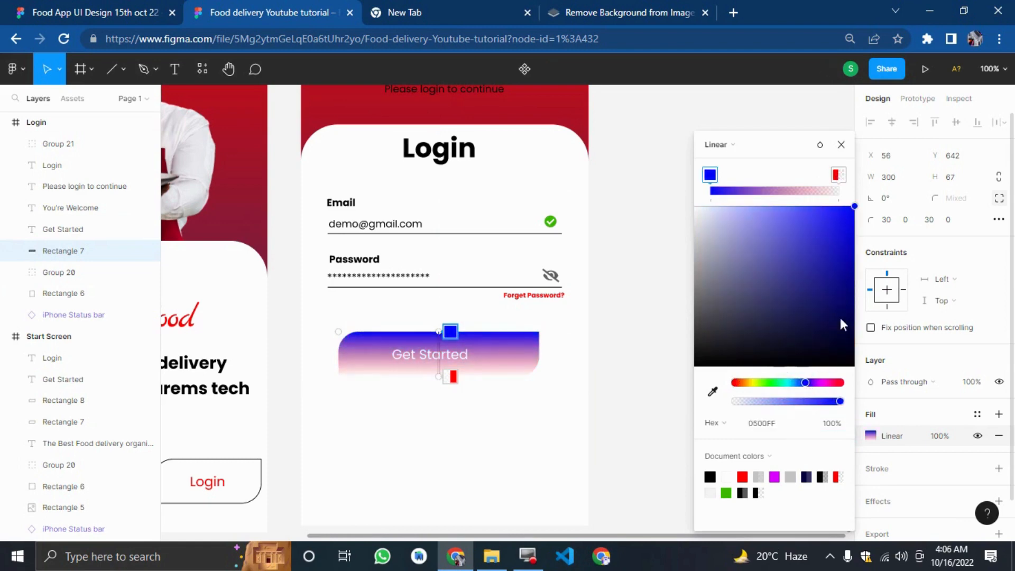
pyautogui.click(837, 173)
pyautogui.moveTo(820, 269); pyautogui.dragTo(854, 268)
pyautogui.click(828, 401)
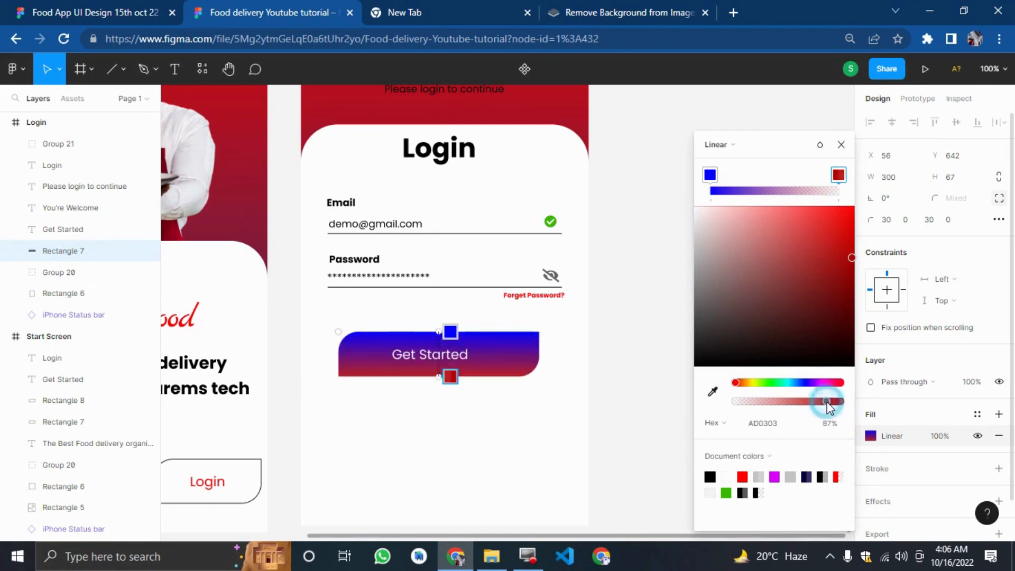
pyautogui.click(450, 332)
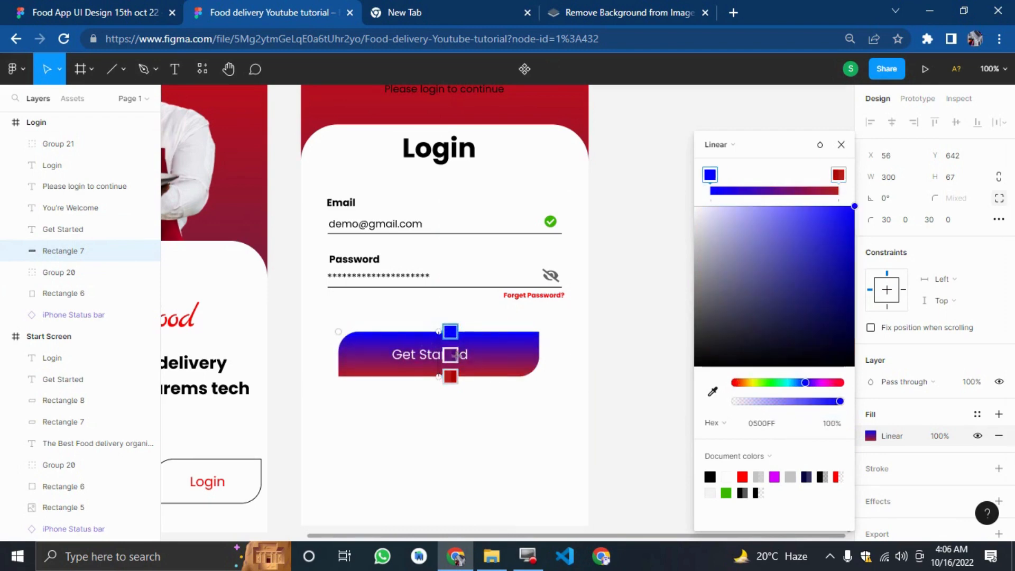
pyautogui.moveTo(457, 379); pyautogui.dragTo(419, 358)
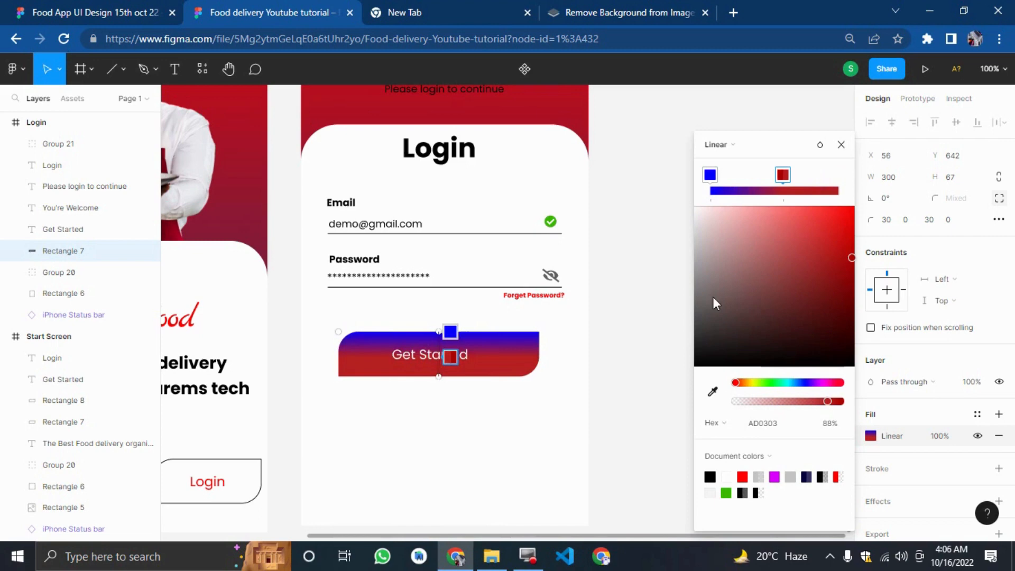
# Change the gradient's start stop colour to red FF0000.
pyautogui.click(710, 175)
pyautogui.moveTo(829, 384); pyautogui.dragTo(846, 381)
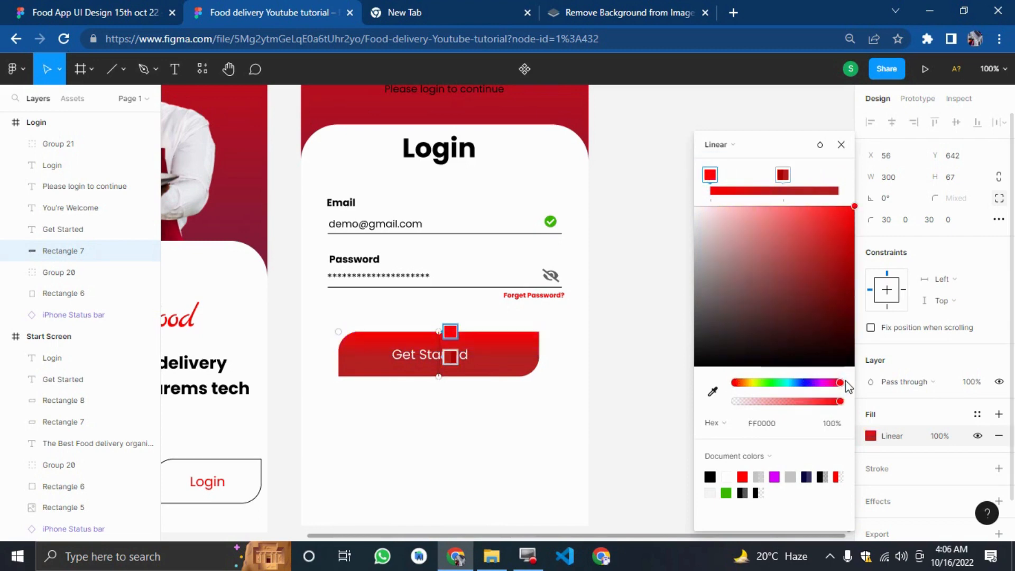
pyautogui.click(783, 174)
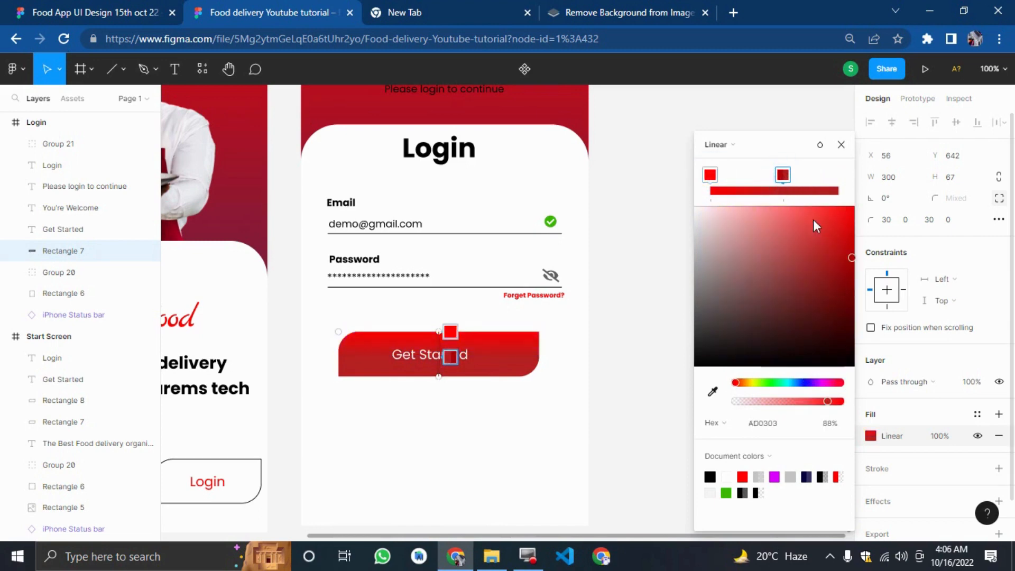
# Adjust the gradient's end stop colour in the picker and close it.
pyautogui.moveTo(814, 222); pyautogui.dragTo(858, 288)
pyautogui.click(650, 328)
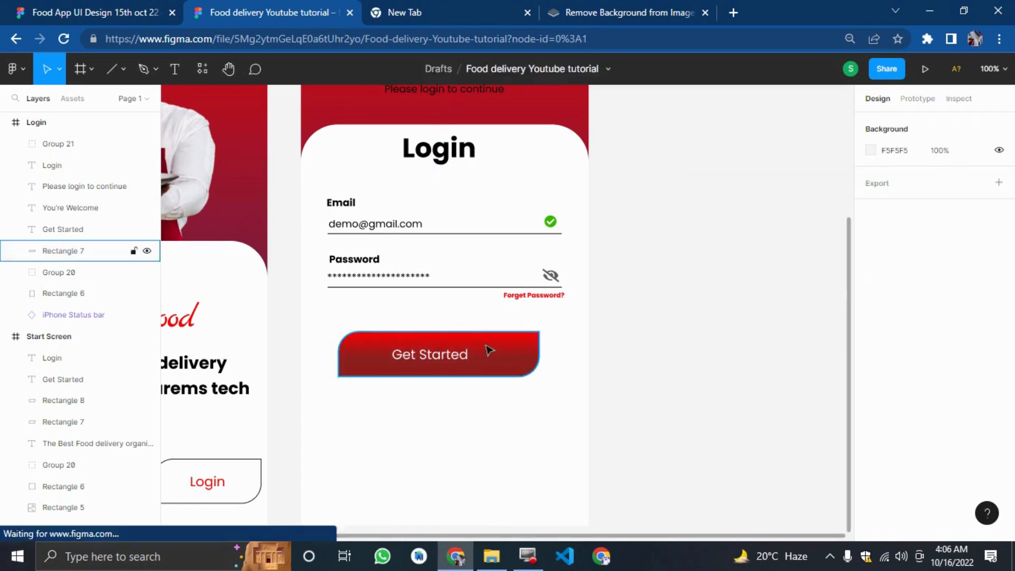
# Change the button's label text from Get Started to Login.
pyautogui.click(458, 351)
pyautogui.doubleClick(459, 349)
pyautogui.write('Login')
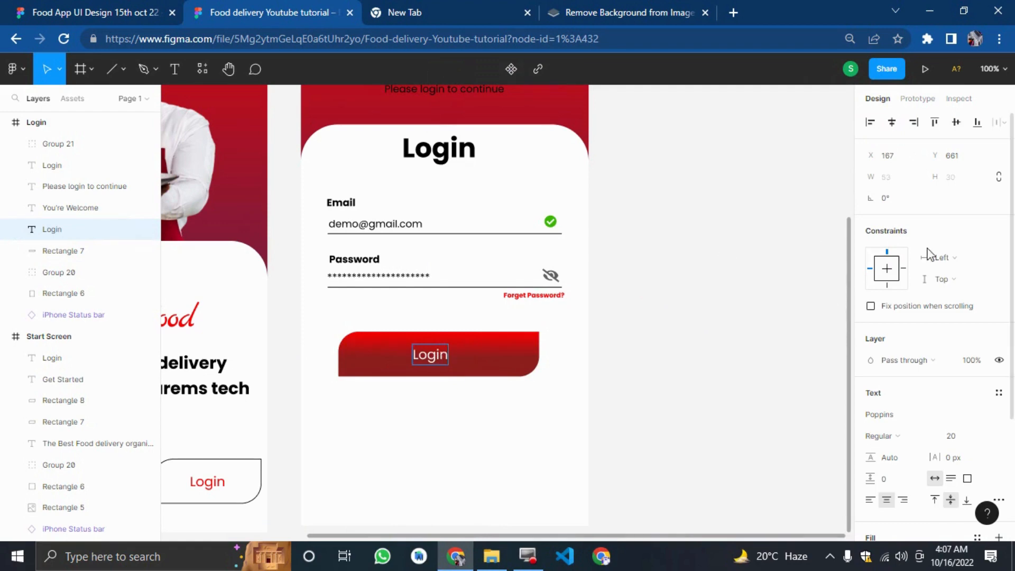
pyautogui.click(702, 309)
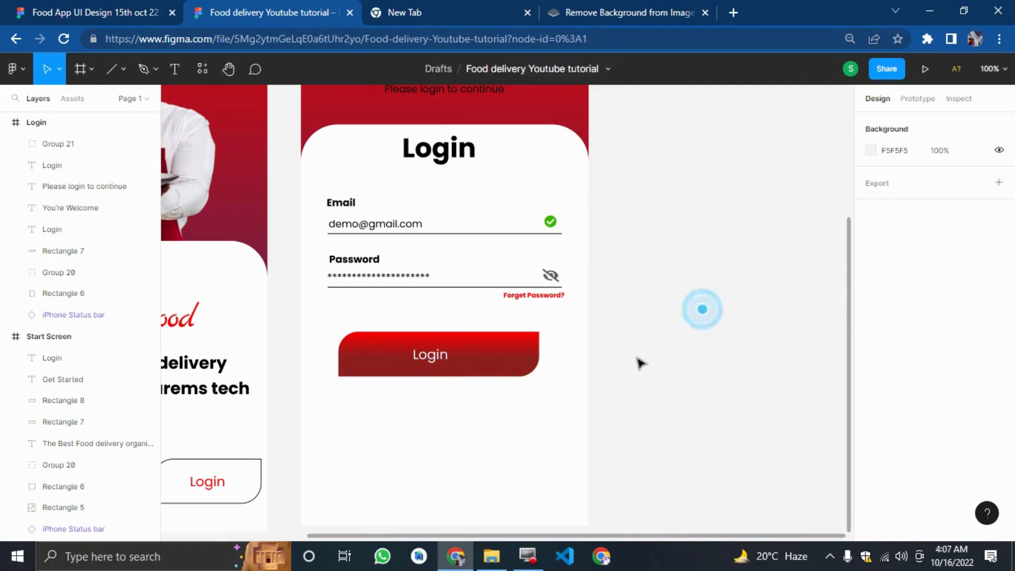
# Move the Login label to centre it on the gradient button.
pyautogui.click(434, 353)
pyautogui.moveTo(437, 354); pyautogui.dragTo(440, 358)
pyautogui.click(641, 297)
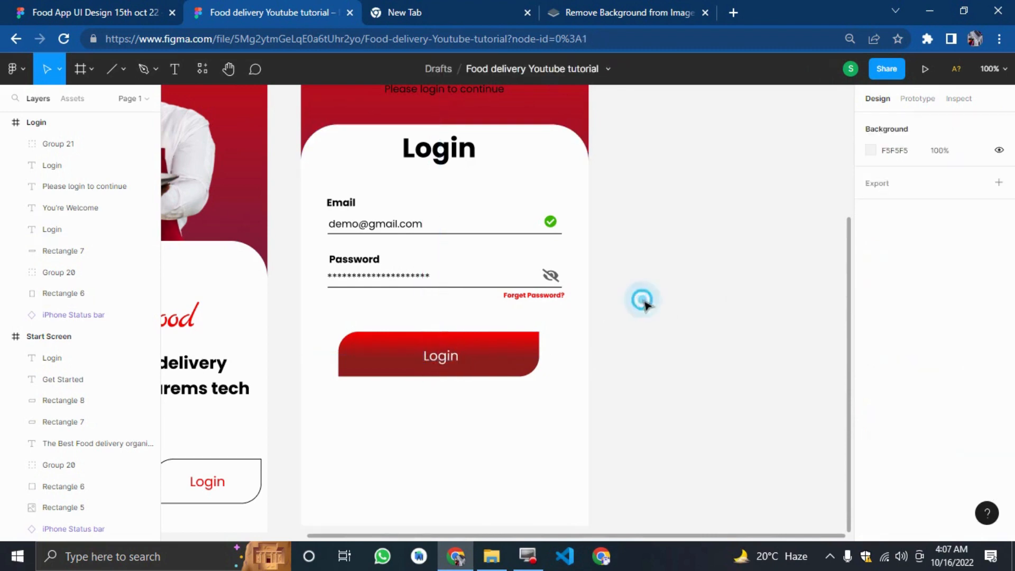
# Compare with the reference design, then run the Icons8 plugin.
pyautogui.click(174, 6)
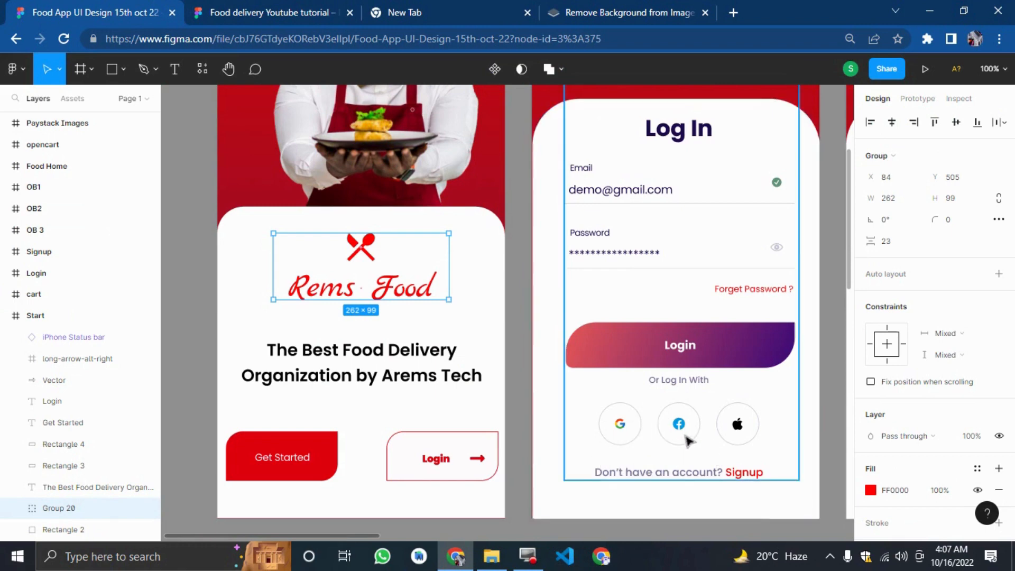
pyautogui.click(249, 9)
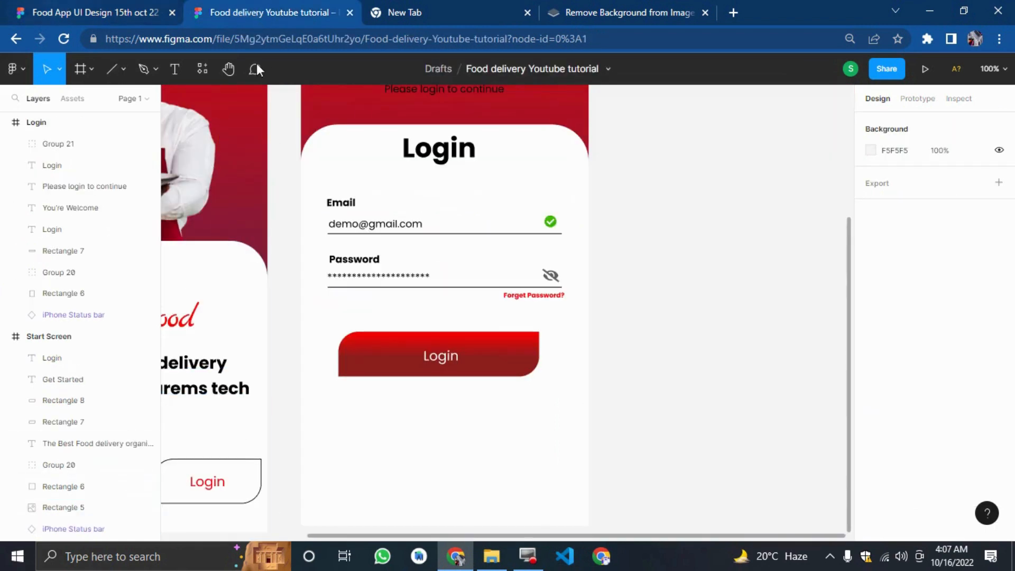
pyautogui.rightClick(720, 196)
pyautogui.moveTo(735, 326)
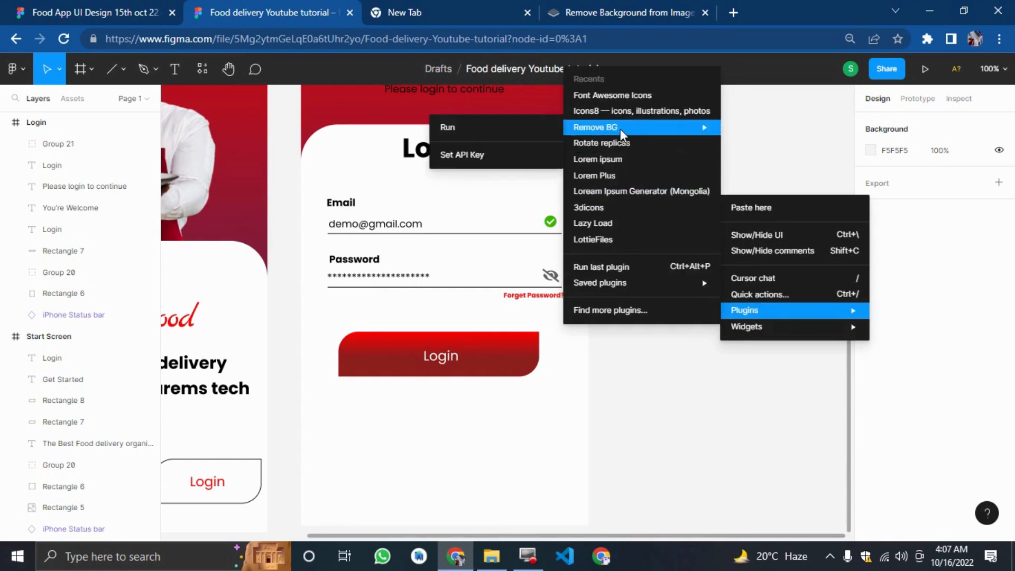
pyautogui.click(617, 111)
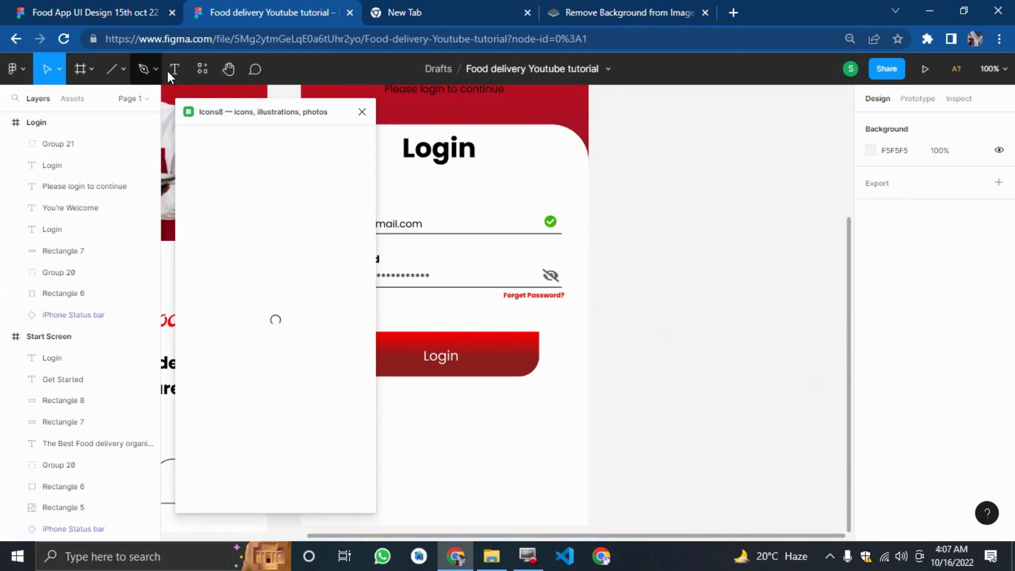
# Draw an ellipse beside the screen and set its size to 70 × 70.
pyautogui.click(118, 68)
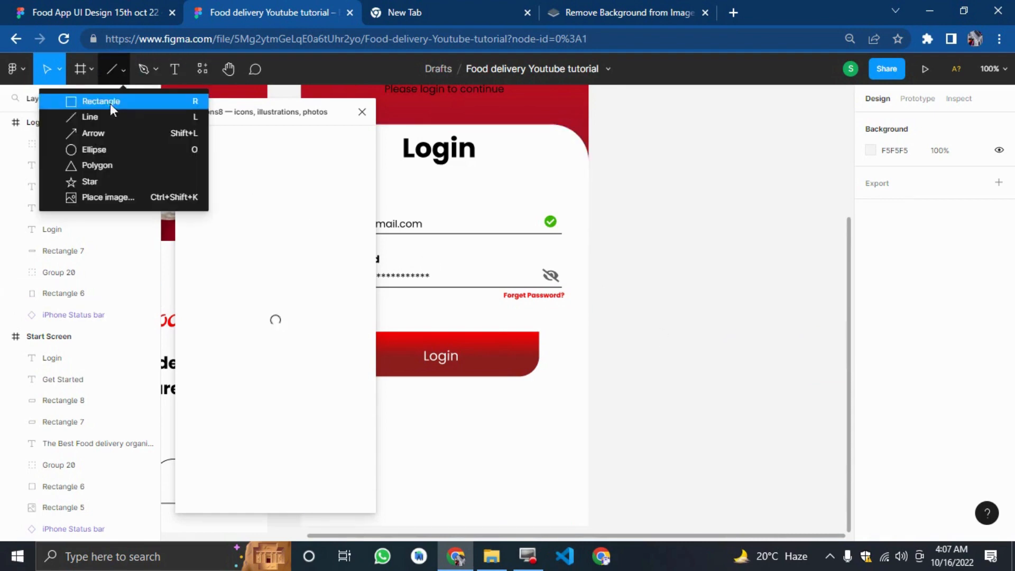
pyautogui.click(86, 151)
pyautogui.click(680, 268)
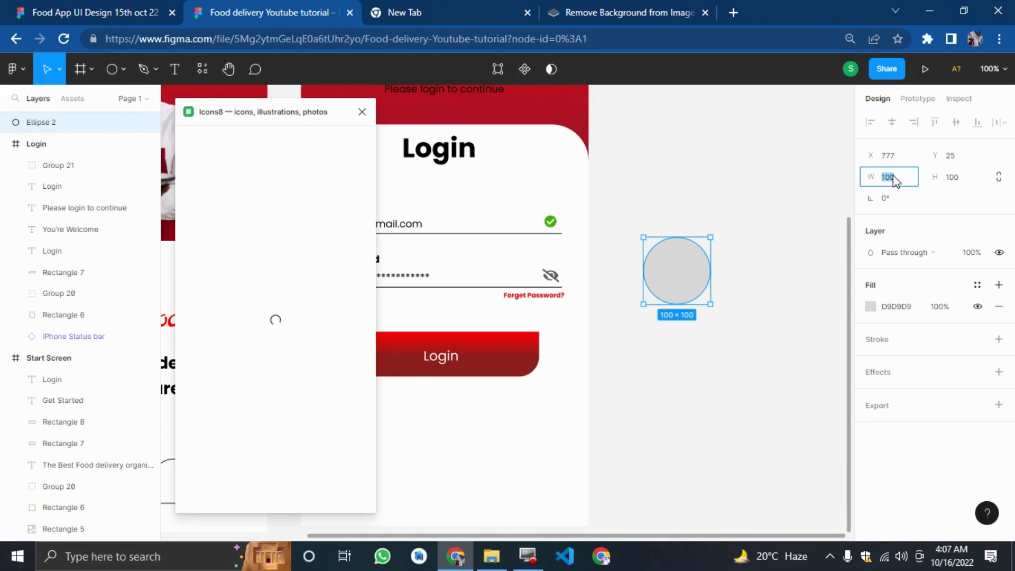
pyautogui.click(893, 176)
pyautogui.write('70')
pyautogui.press('Tab')
pyautogui.write('70')
pyautogui.press('Return')
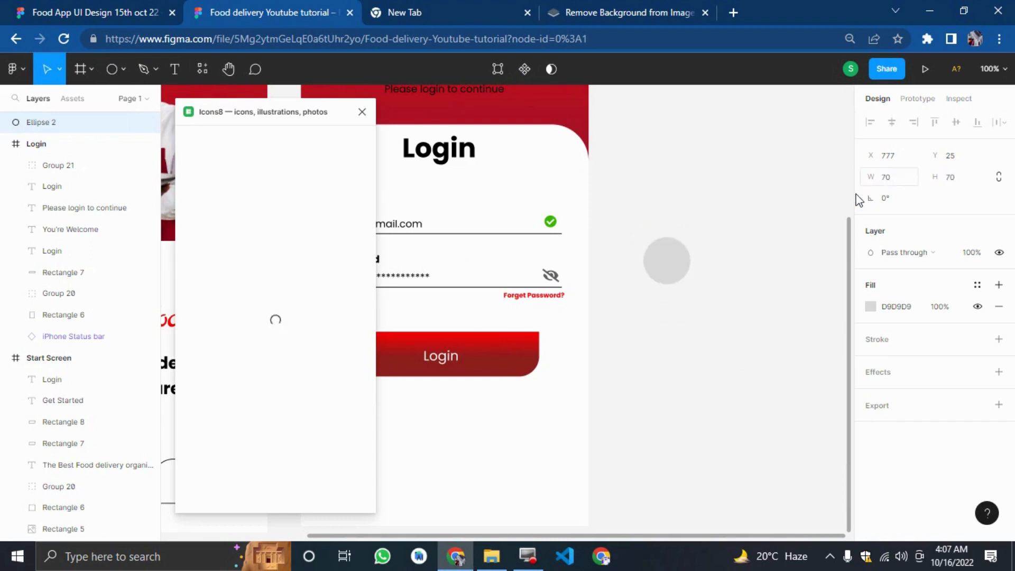
# Set the ellipse's fill to white FFFFFF and add a black stroke.
pyautogui.click(870, 306)
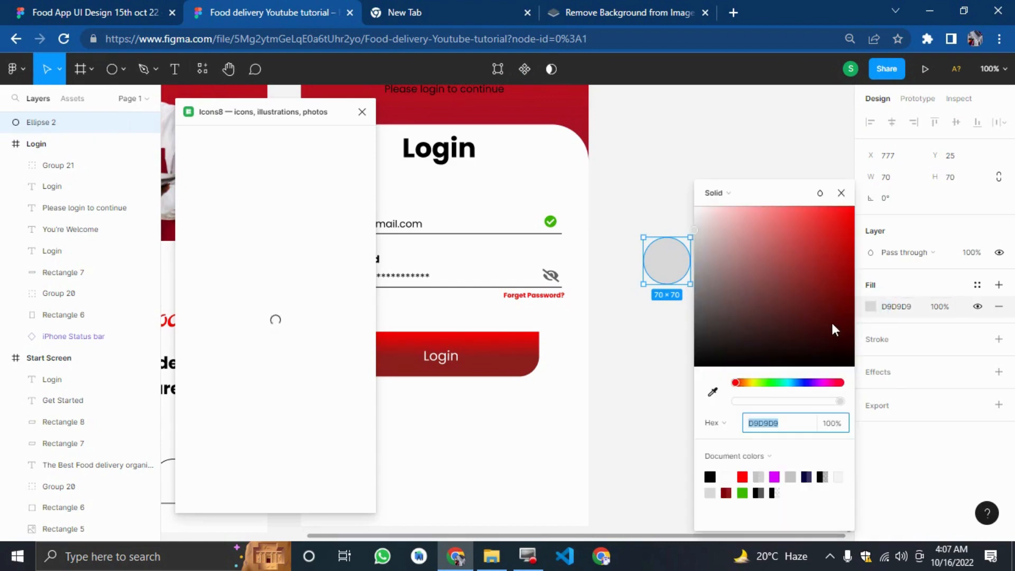
pyautogui.moveTo(831, 320); pyautogui.dragTo(677, 173)
pyautogui.click(872, 341)
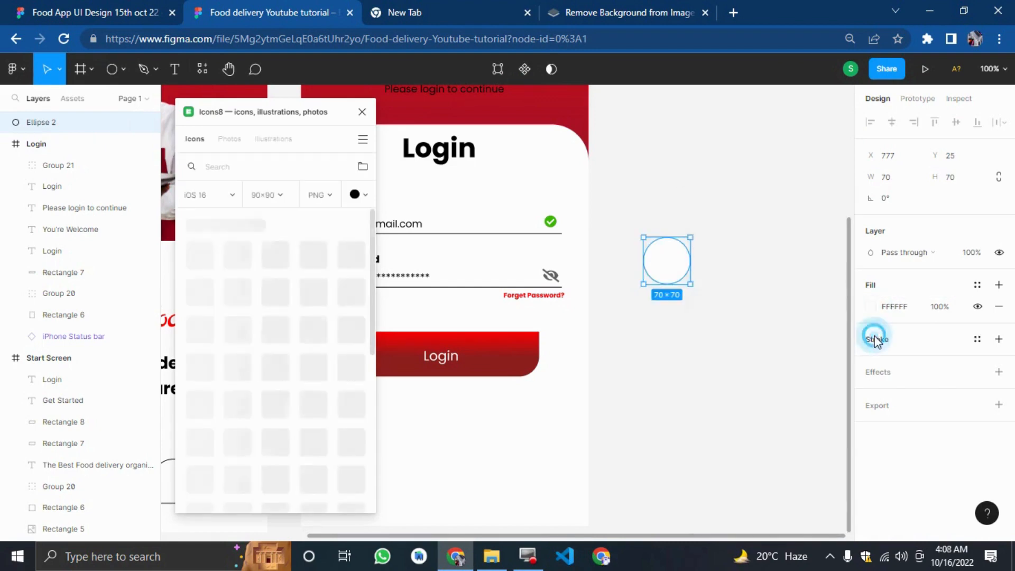
pyautogui.click(878, 343)
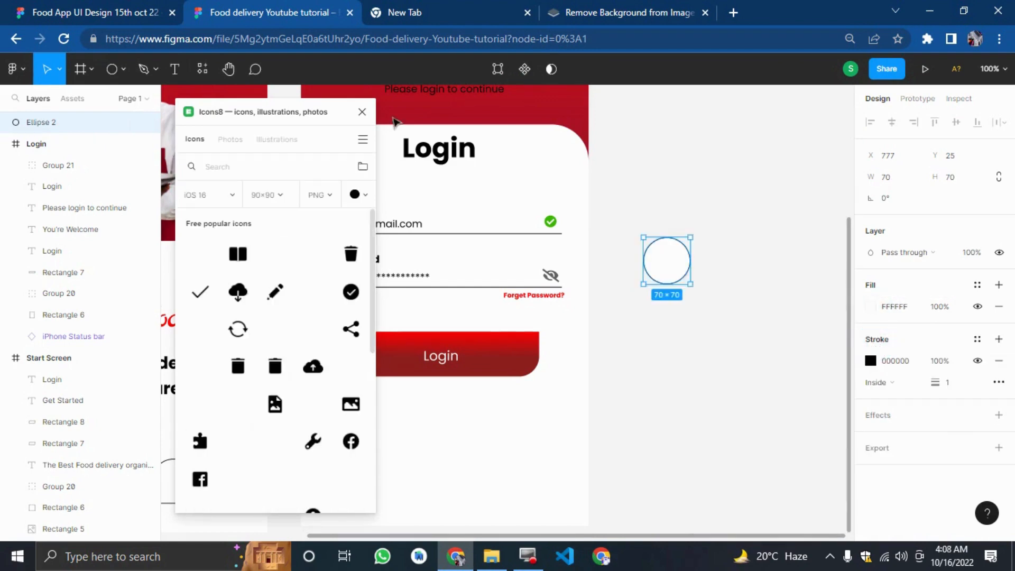
# Check the reference, then set the ellipse's stroke opacity to 25%.
pyautogui.click(106, 12)
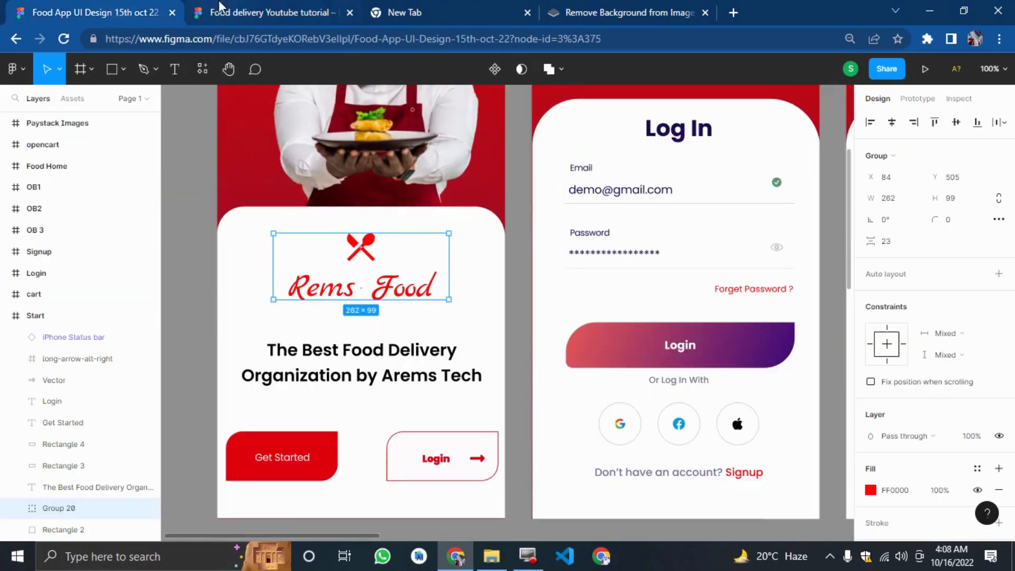
pyautogui.click(220, 7)
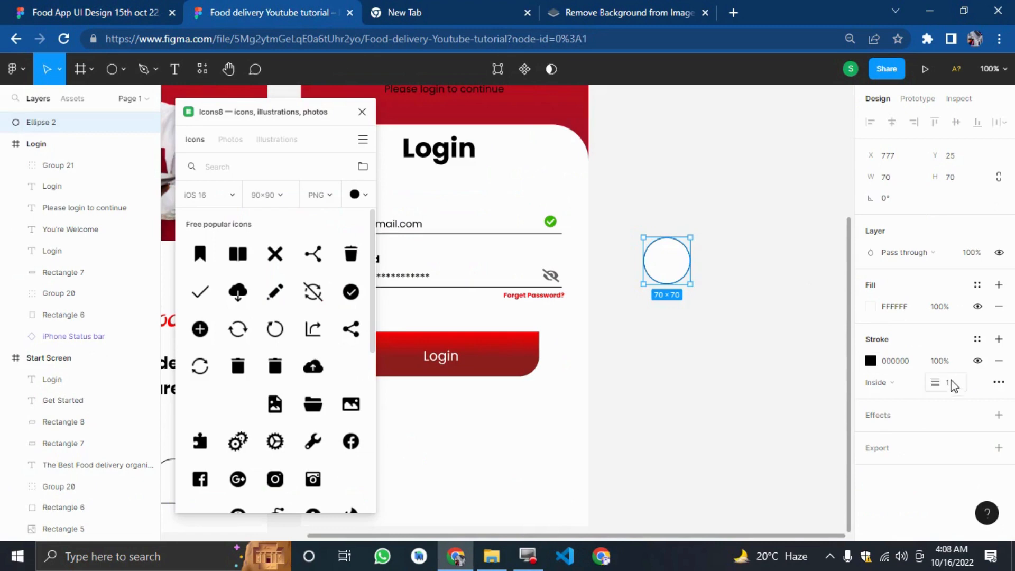
pyautogui.click(937, 361)
pyautogui.write('50')
pyautogui.press('Return')
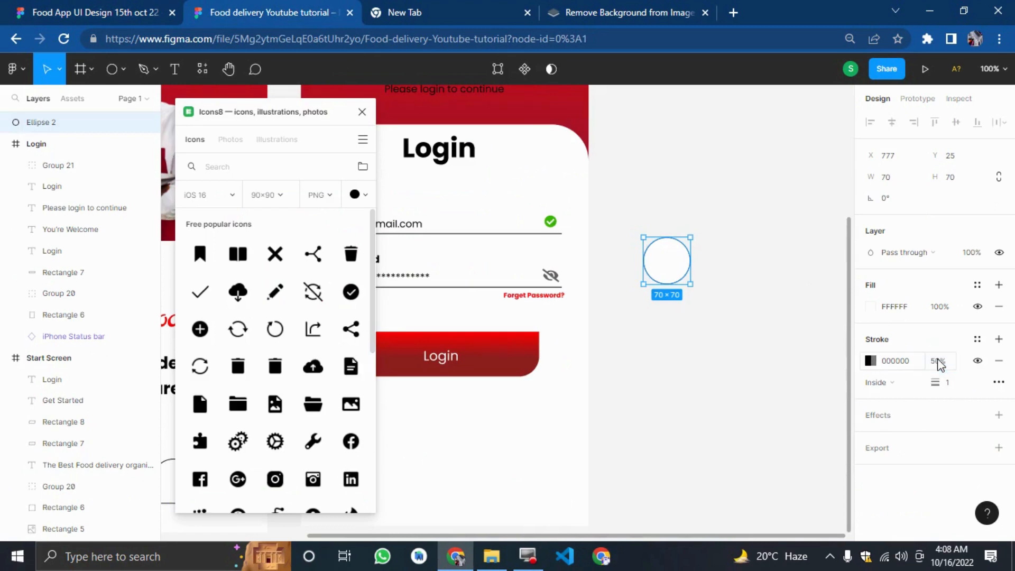
pyautogui.click(828, 376)
pyautogui.click(656, 247)
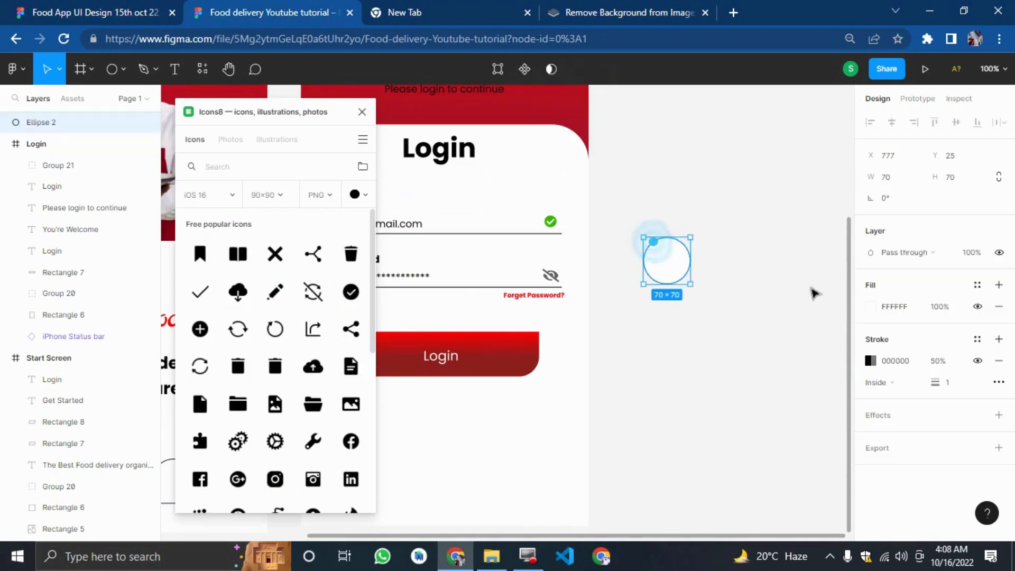
pyautogui.click(947, 362)
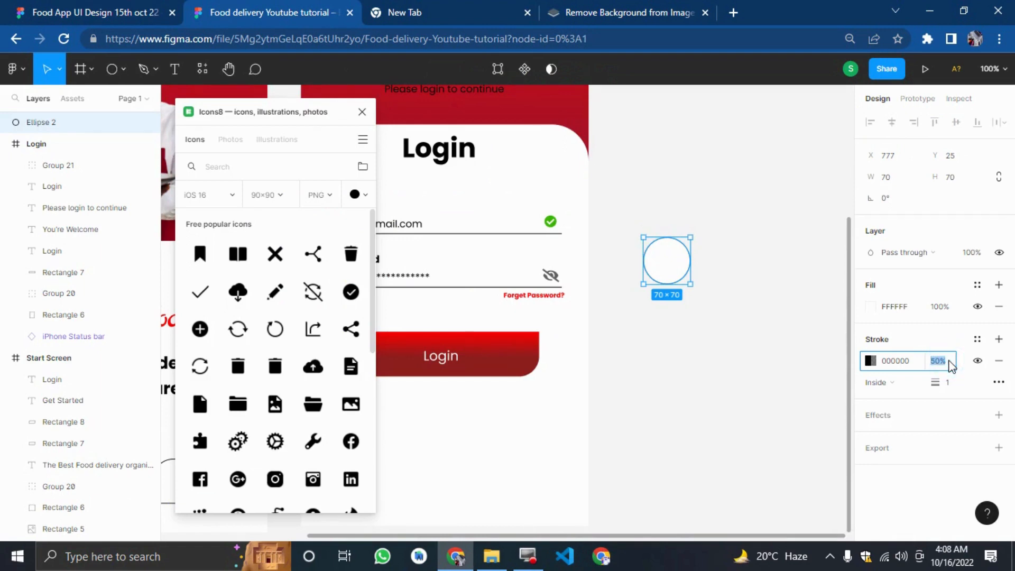
pyautogui.write('20')
pyautogui.press('Return')
pyautogui.click(729, 415)
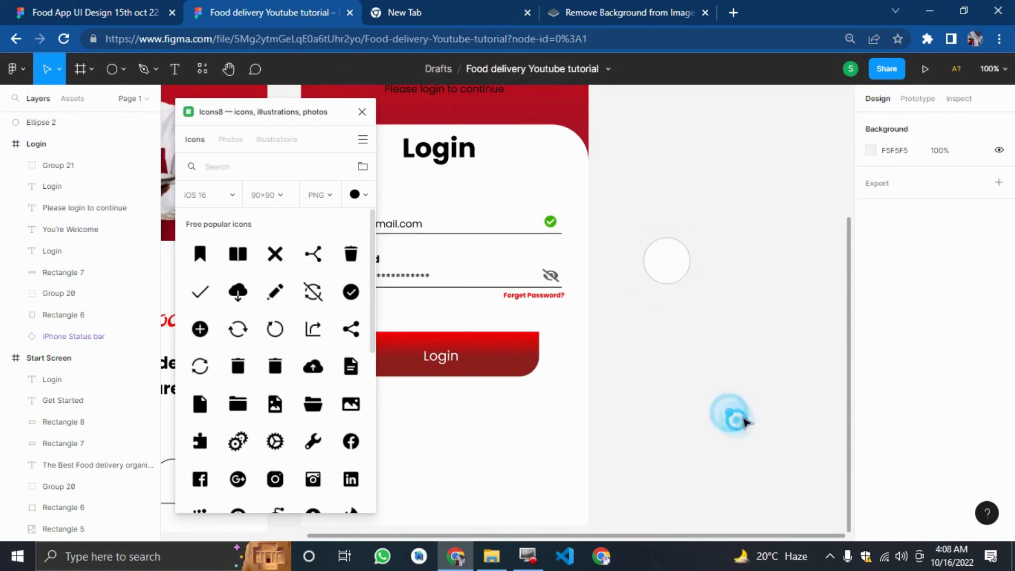
# Search Icons8 for google and place the Google Plus icon on the canvas.
pyautogui.click(224, 160)
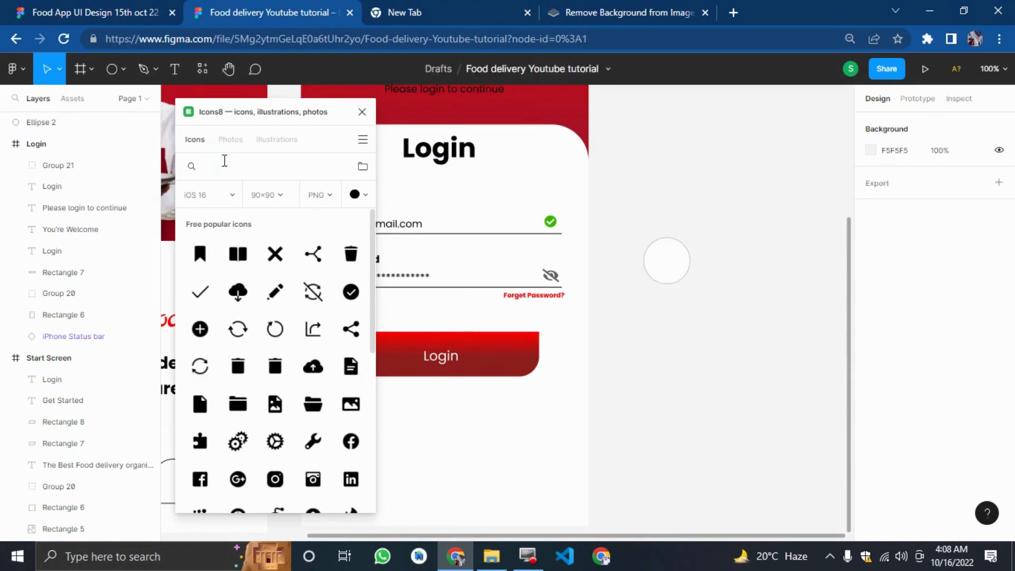
pyautogui.write('google')
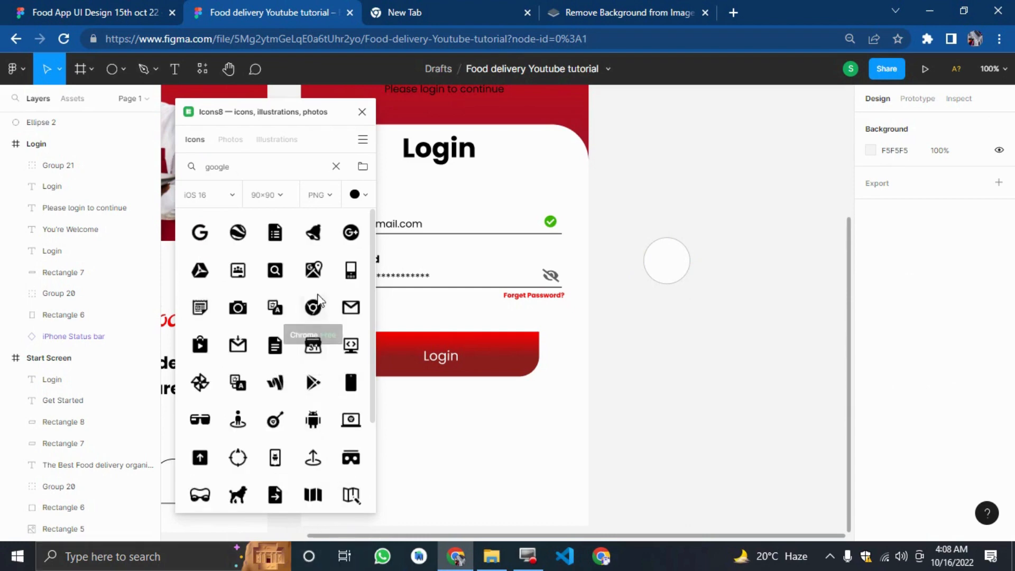
pyautogui.click(352, 233)
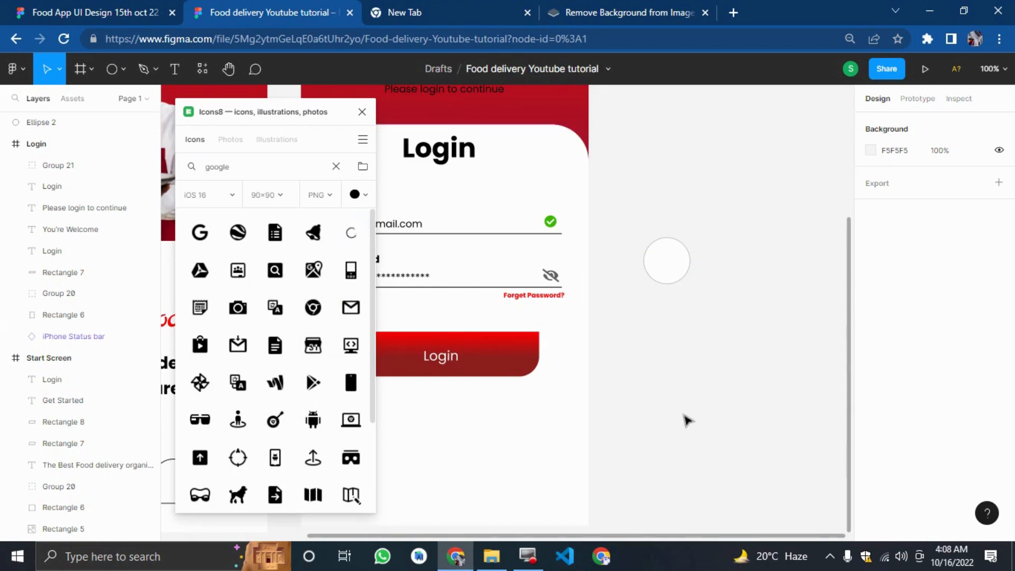
pyautogui.moveTo(553, 328); pyautogui.dragTo(668, 341)
# Search Icons8 for facebook and place the Facebook Circled icon beside the Google Plus icon.
pyautogui.moveTo(666, 259); pyautogui.dragTo(681, 212)
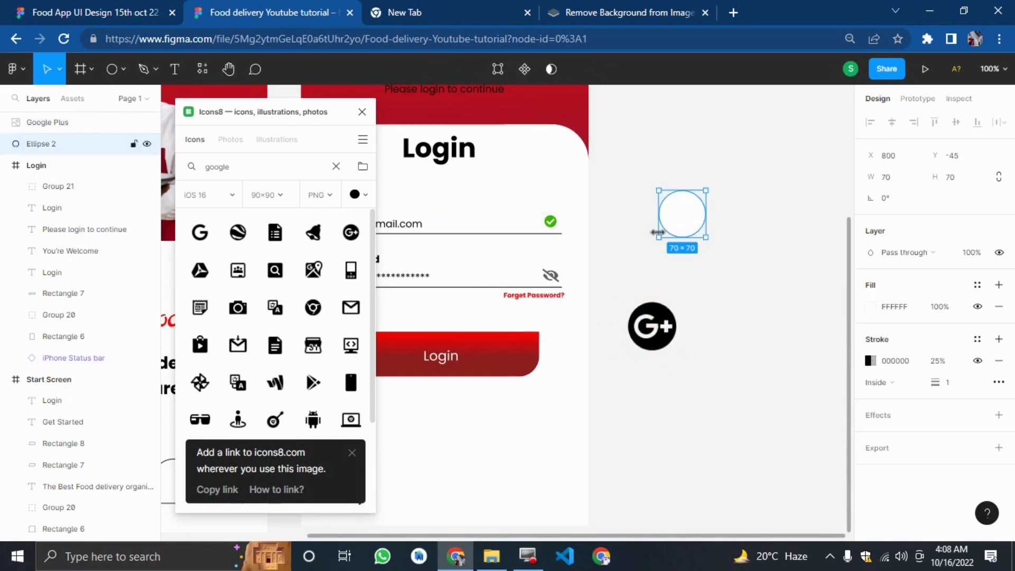
pyautogui.doubleClick(264, 168)
pyautogui.click(100, 12)
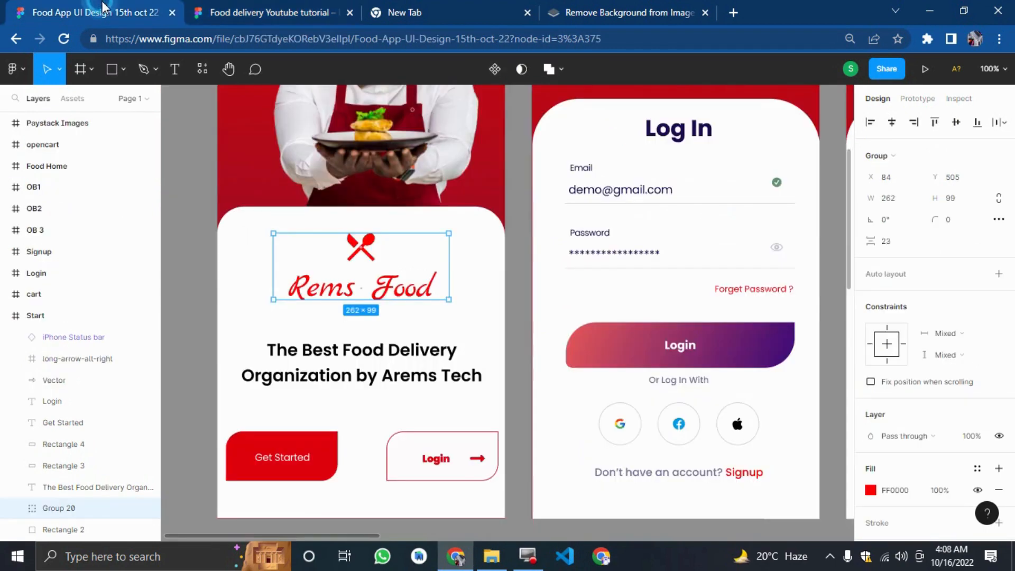
pyautogui.click(306, 13)
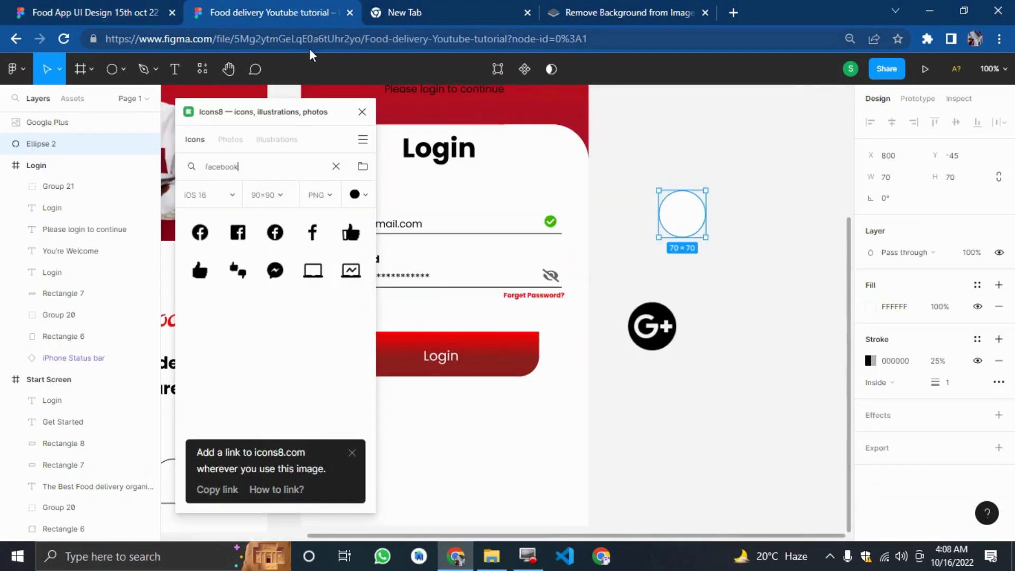
pyautogui.click(279, 232)
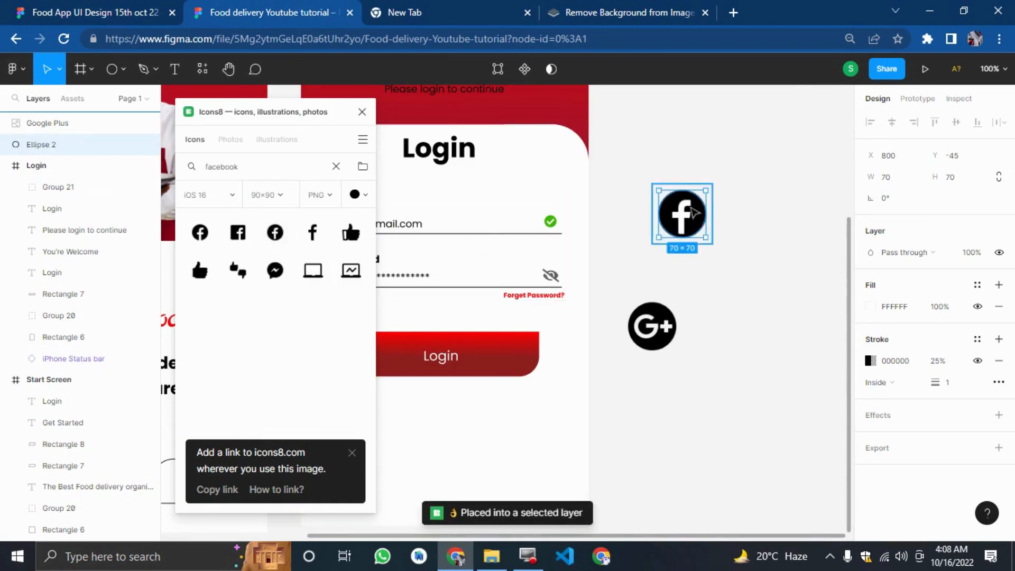
pyautogui.moveTo(684, 213); pyautogui.dragTo(798, 229)
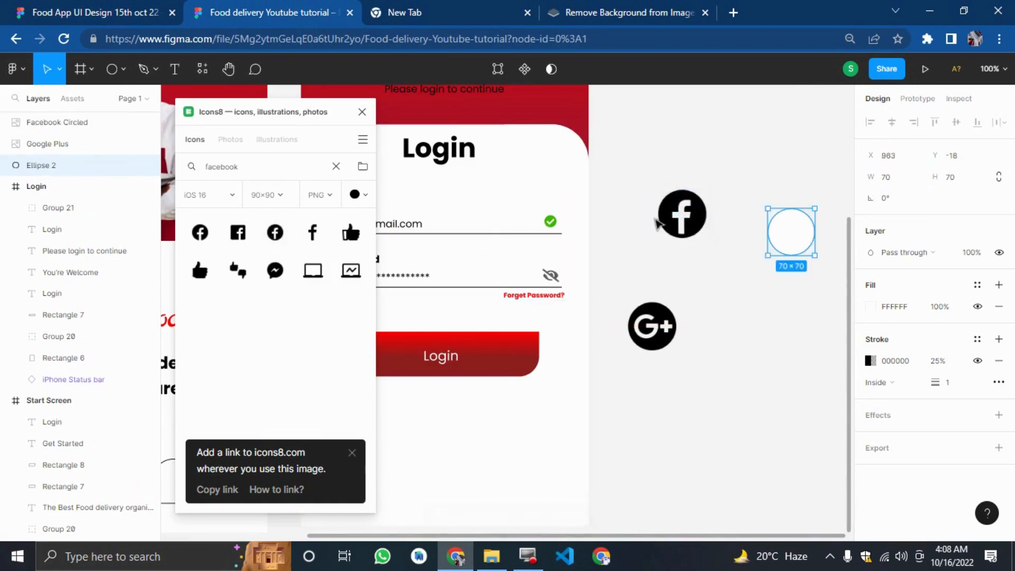
pyautogui.moveTo(687, 228); pyautogui.dragTo(735, 343)
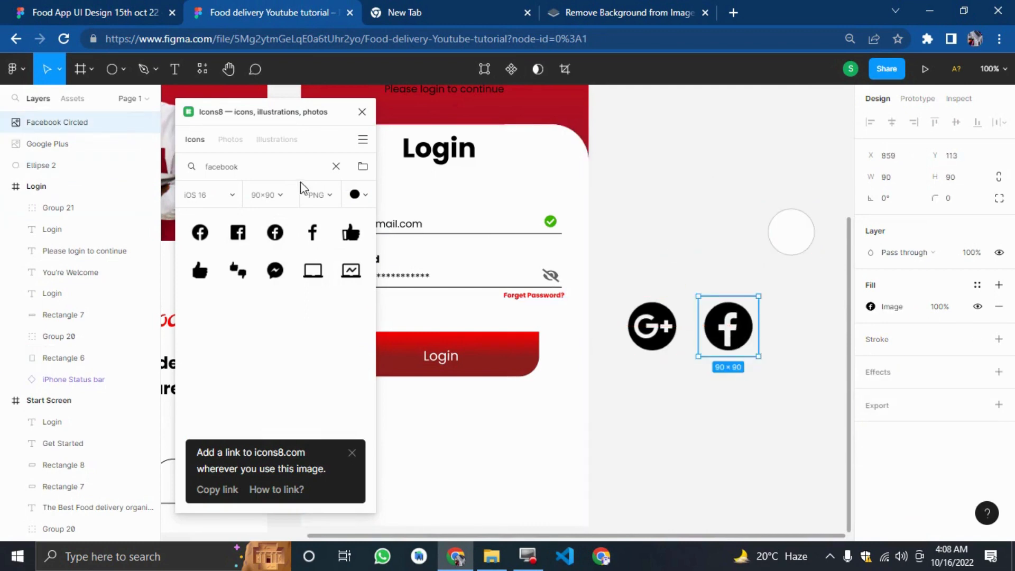
# Search Icons8 for apple and insert the Apple Logo icon, then undo the insertion.
pyautogui.click(290, 161)
pyautogui.hotkey('ctrl', 'a')
pyautogui.write('a')
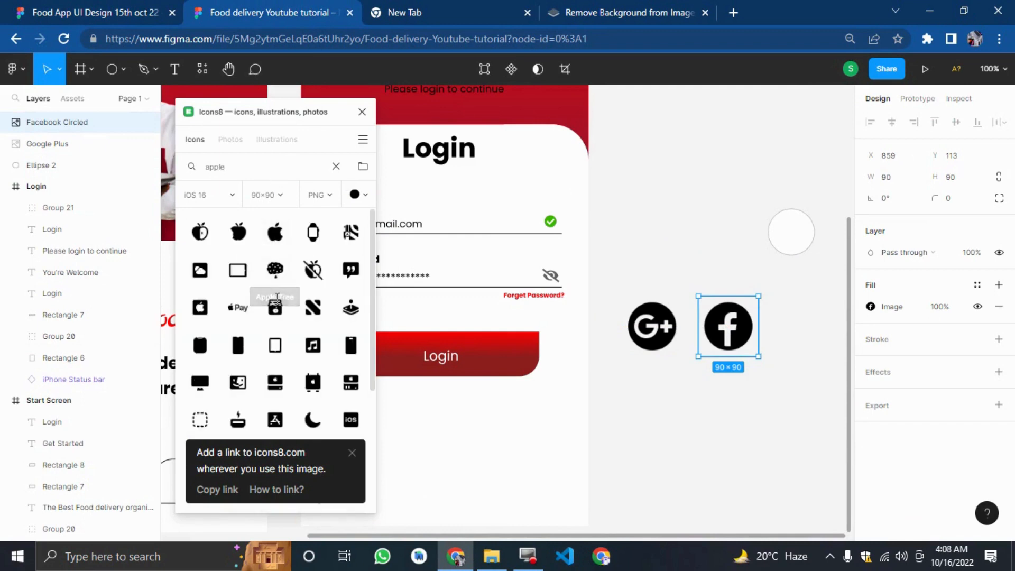
pyautogui.scroll(-3, 275, 343)
pyautogui.scroll(-1, 275, 366)
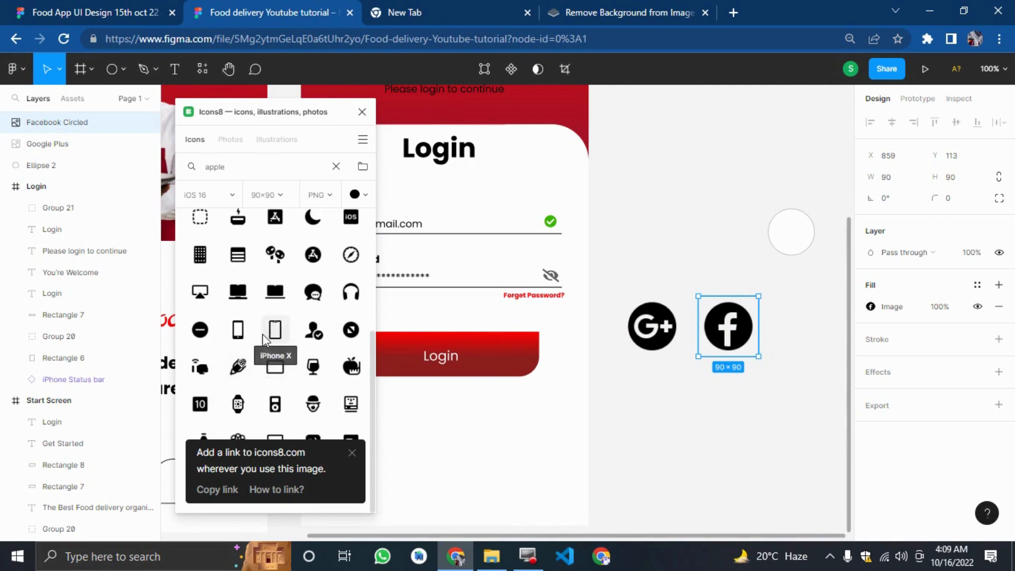
pyautogui.scroll(5, 275, 346)
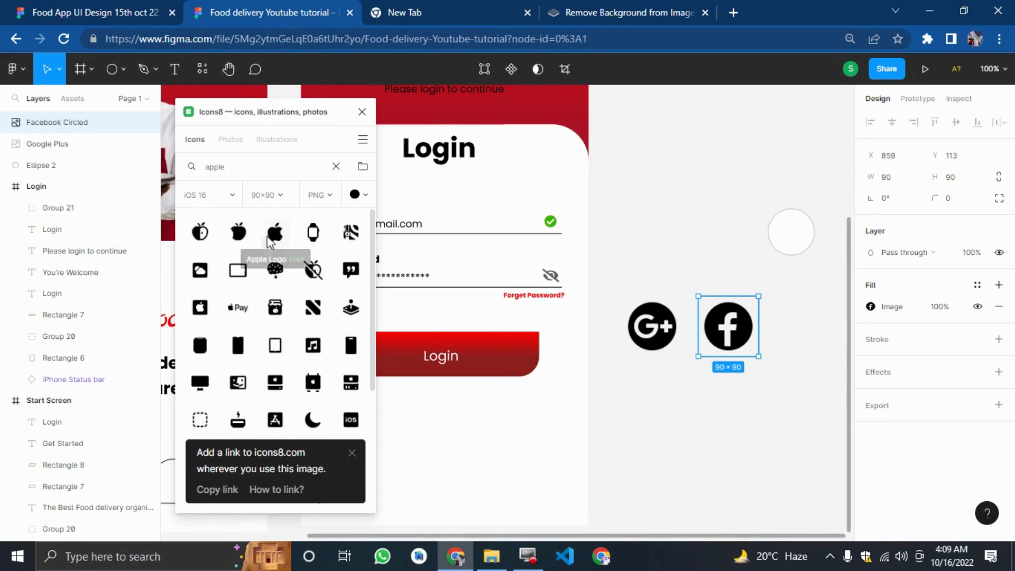
pyautogui.click(275, 233)
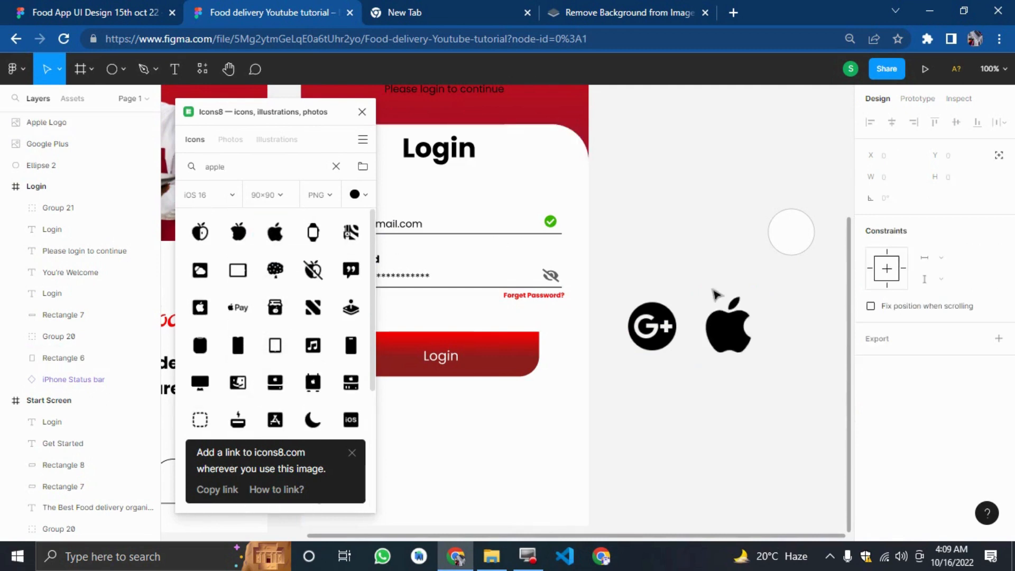
pyautogui.click(652, 325)
pyautogui.click(734, 415)
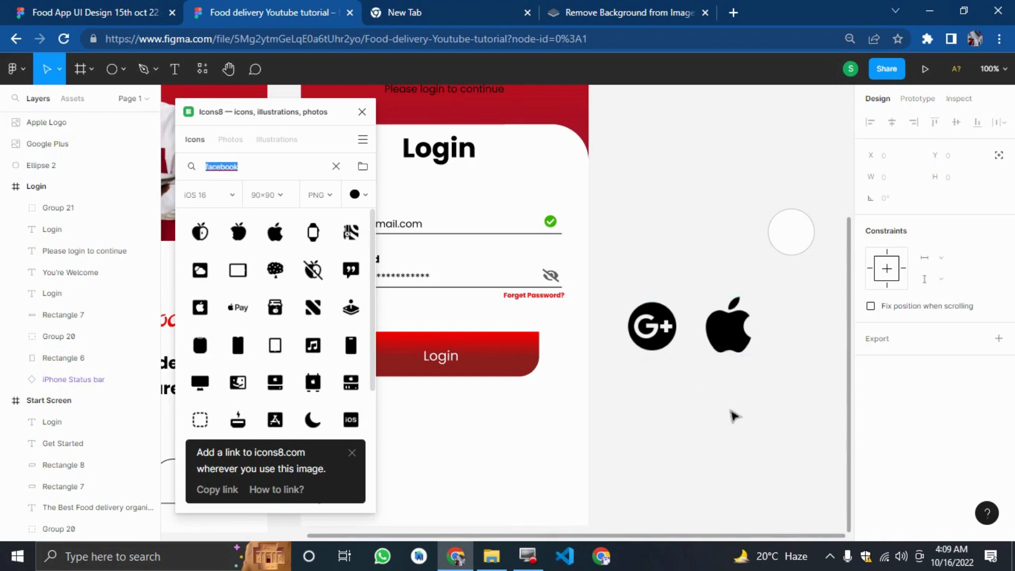
pyautogui.write('google')
pyautogui.click(713, 408)
pyautogui.hotkey('ctrl', 'z')
pyautogui.click(637, 426)
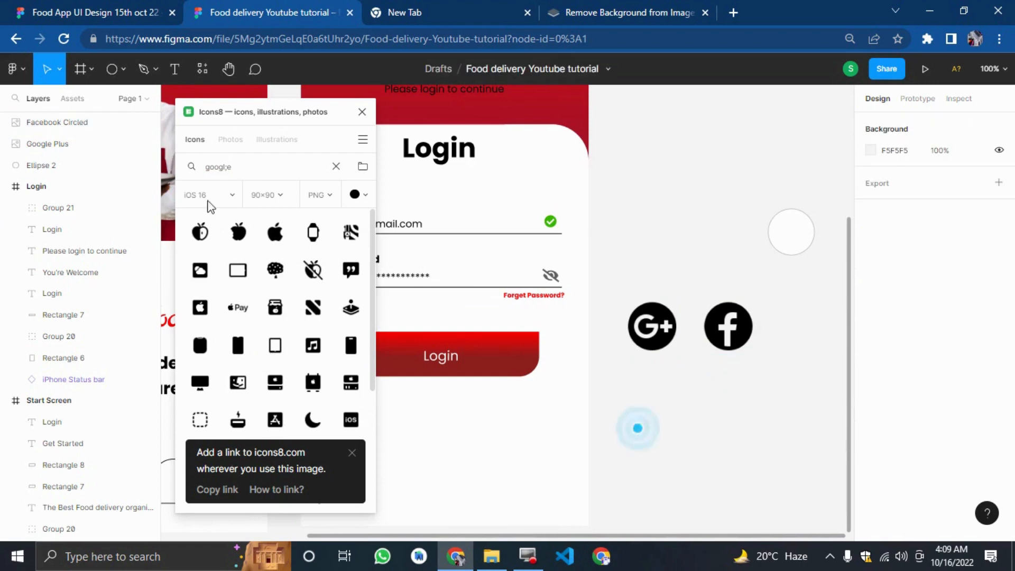
# Insert the Apple Logo icon from Icons8 again and place it beside the white circle, nudging the circle down.
pyautogui.click(274, 235)
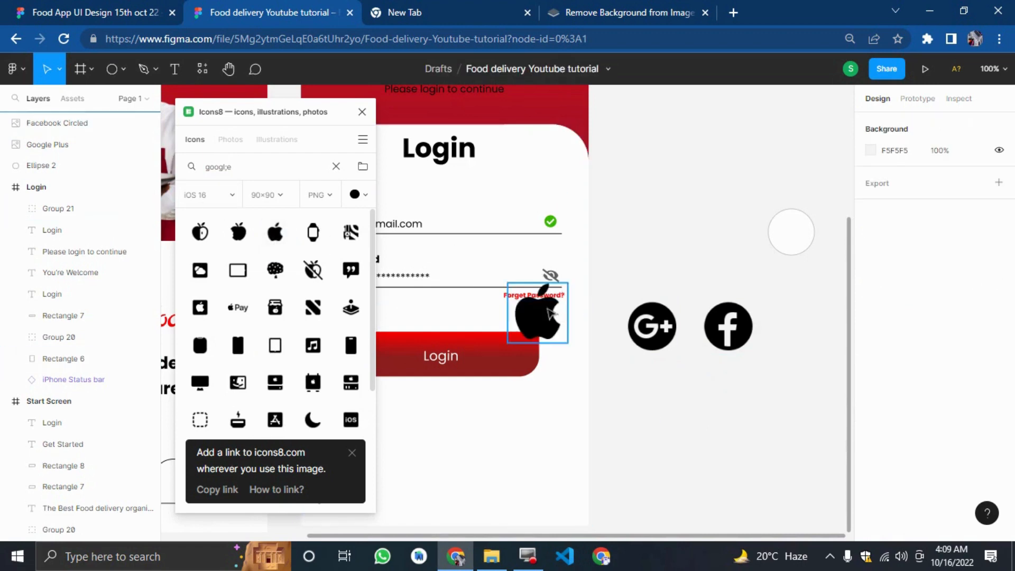
pyautogui.moveTo(548, 314); pyautogui.dragTo(742, 216)
pyautogui.moveTo(802, 231); pyautogui.dragTo(803, 255)
# Resize the white circle to 100 by 100.
pyautogui.click(732, 355)
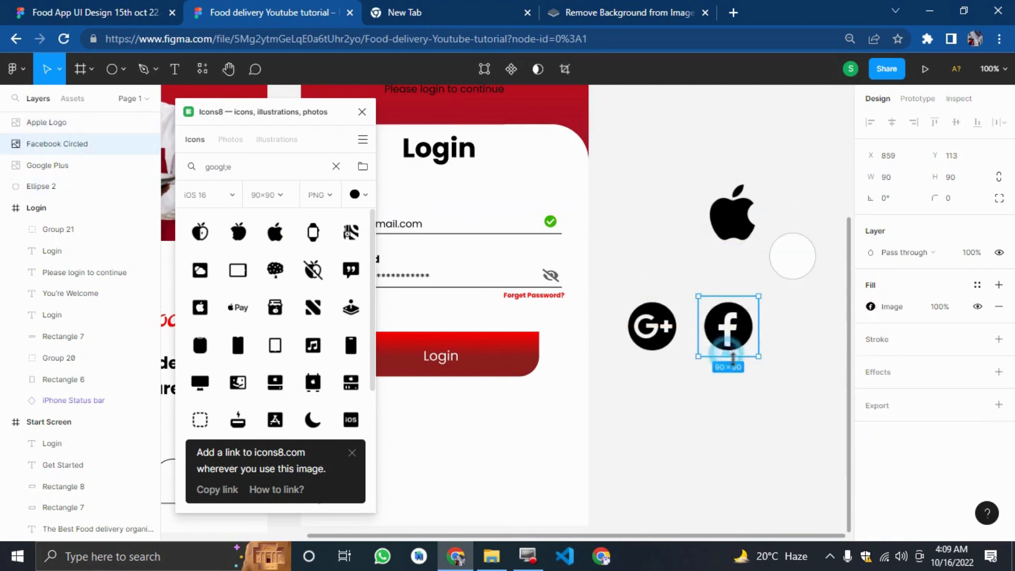
pyautogui.click(809, 264)
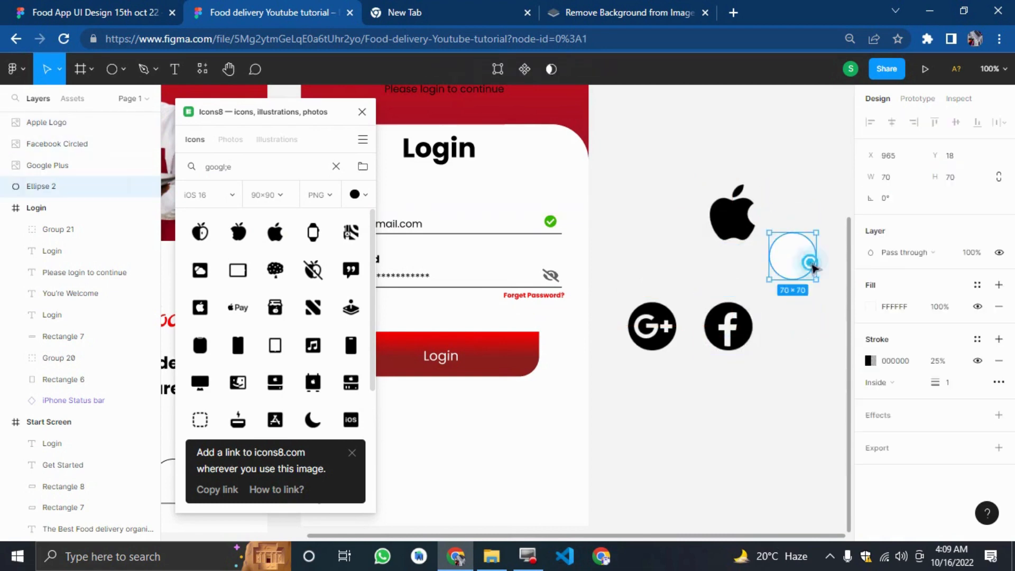
pyautogui.click(895, 181)
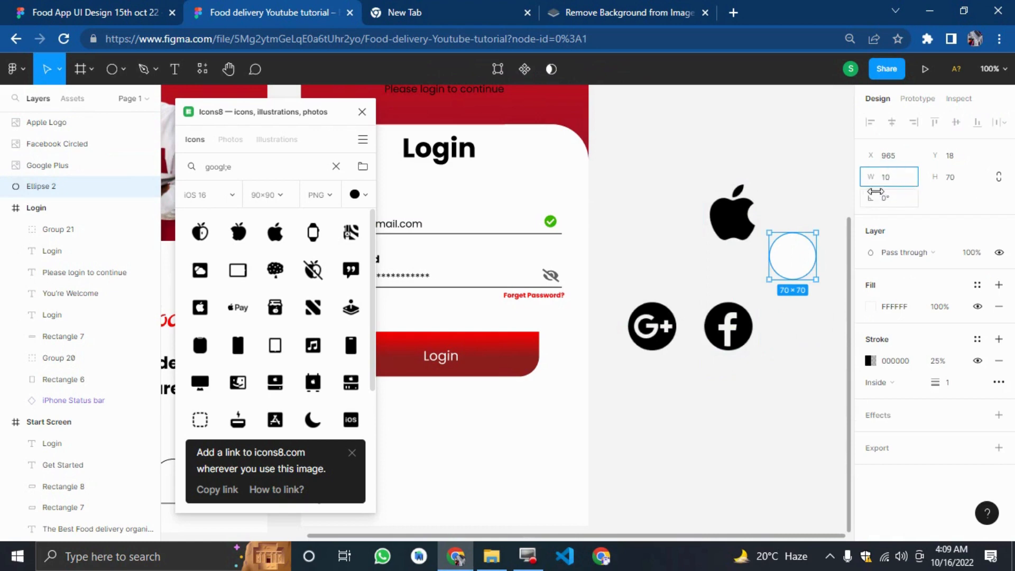
pyautogui.write('100')
pyautogui.press('Tab')
pyautogui.write('100')
pyautogui.press('Return')
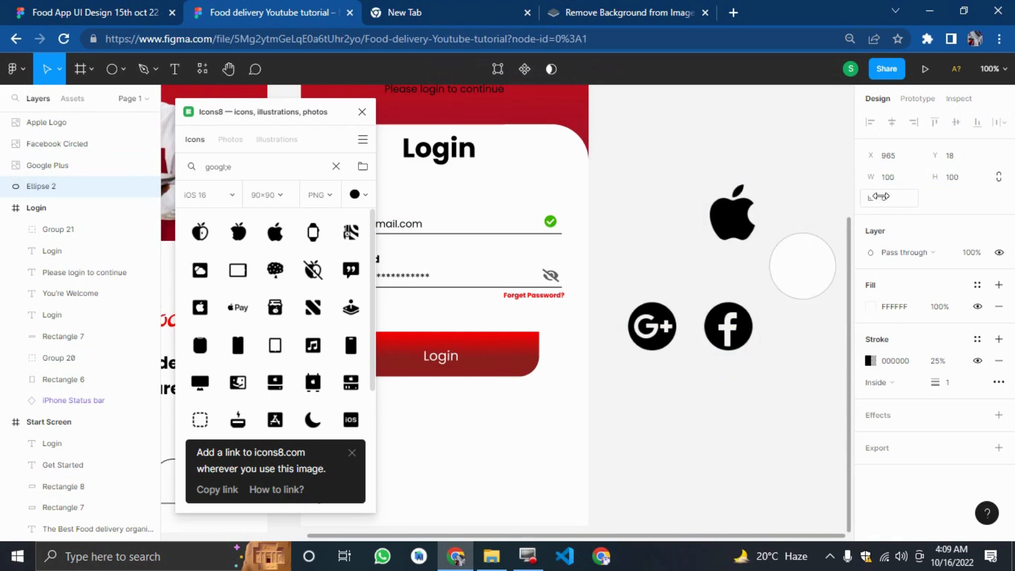
# Center the Apple Logo icon on top of the white circle.
pyautogui.click(701, 295)
pyautogui.click(700, 275)
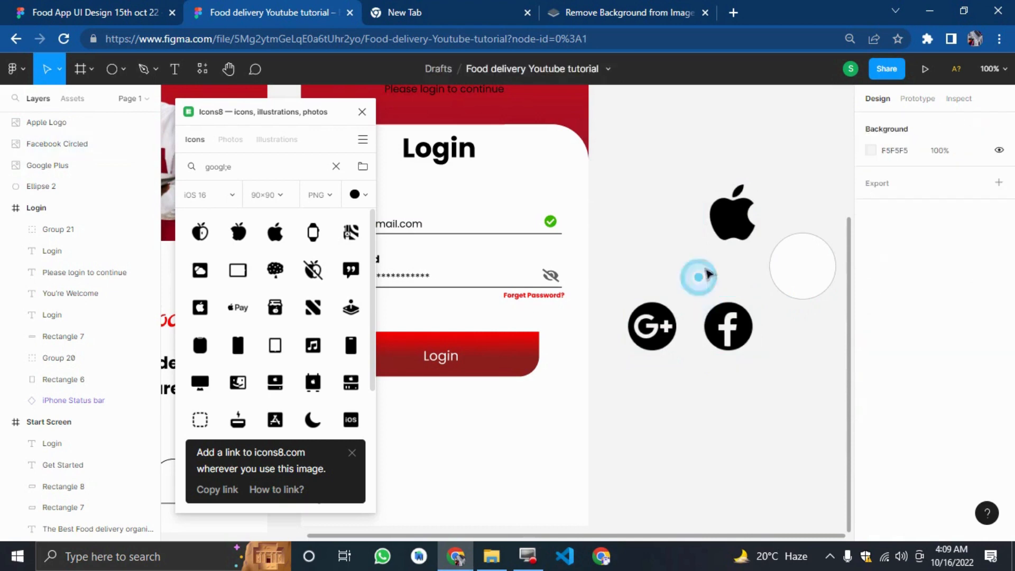
pyautogui.moveTo(733, 218); pyautogui.dragTo(816, 266)
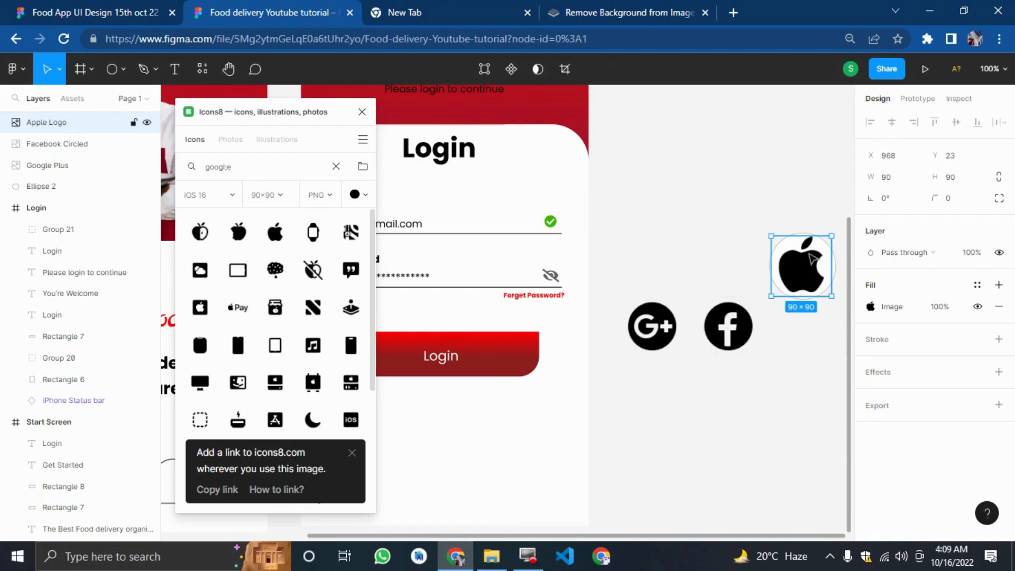
pyautogui.click(732, 136)
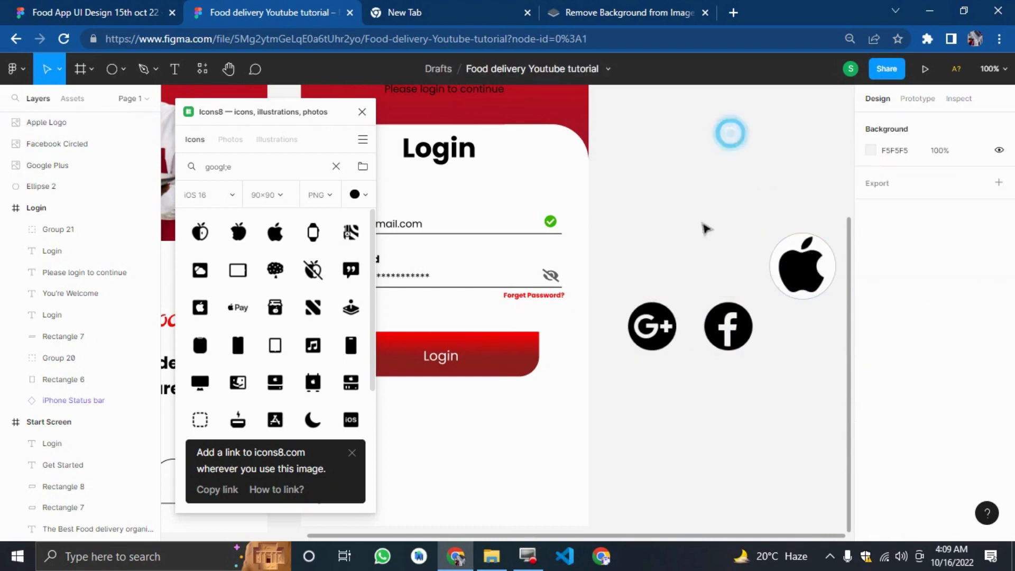
# Try moving the Apple Logo off its circle, then undo the move.
pyautogui.click(652, 325)
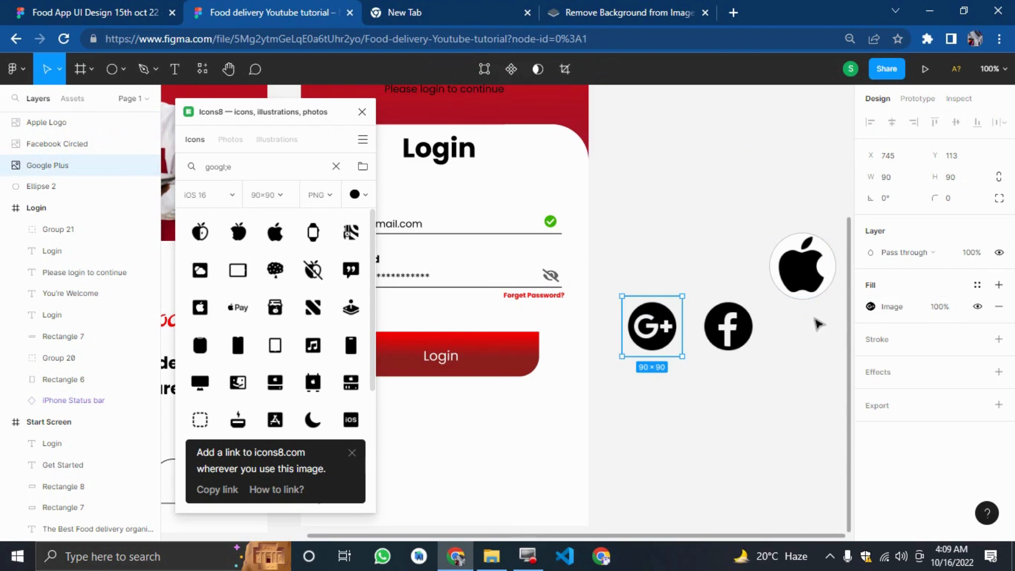
pyautogui.click(805, 364)
pyautogui.hscroll(3, 806, 363)
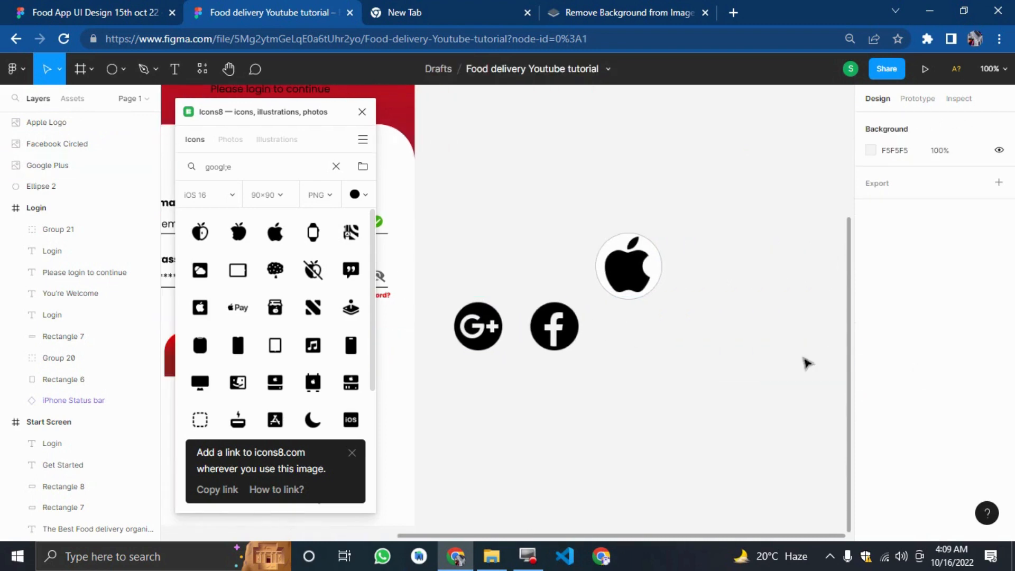
pyautogui.moveTo(603, 261); pyautogui.dragTo(623, 306)
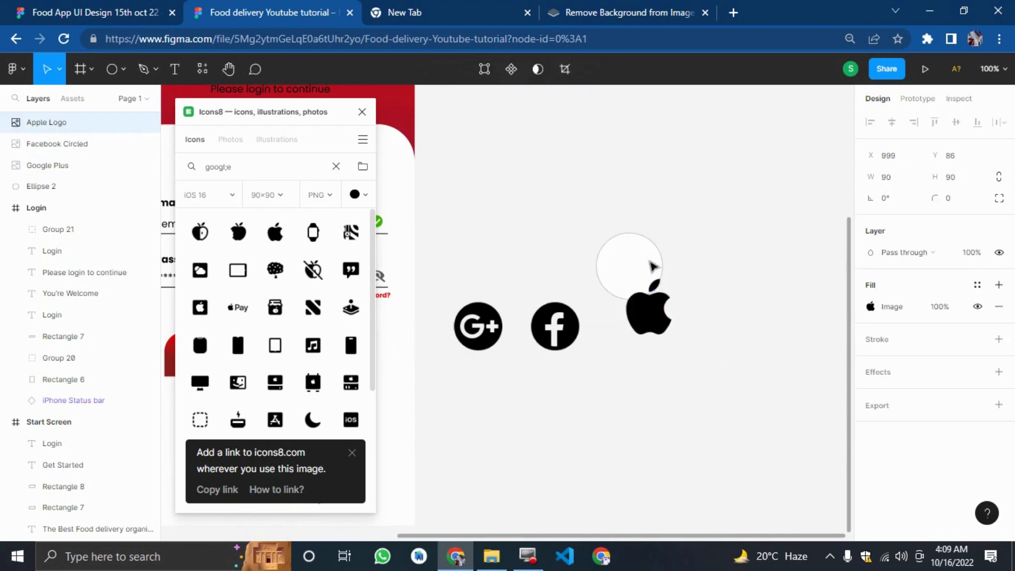
pyautogui.hotkey('ctrl', 'z')
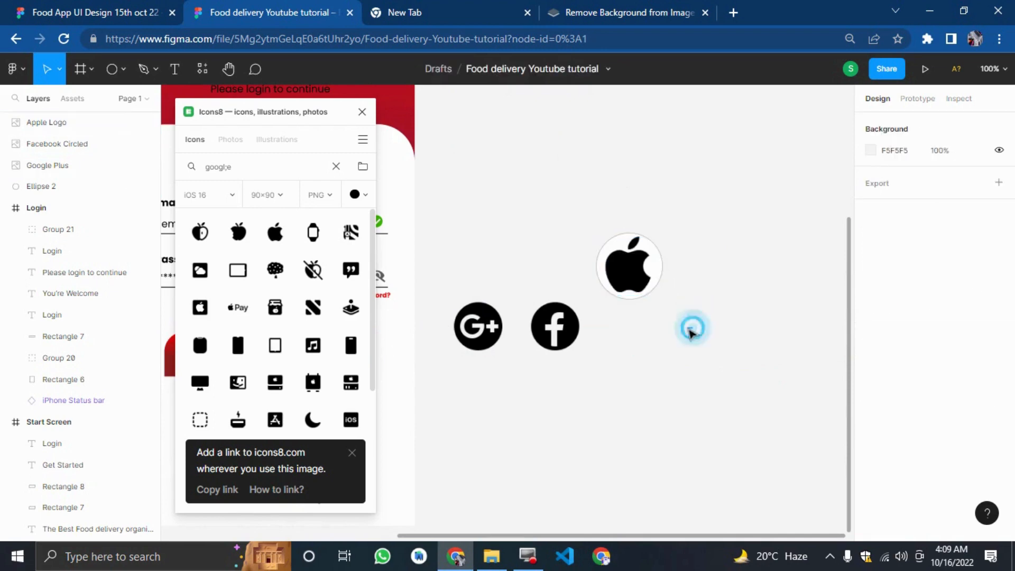
# Move the Apple Logo with its circle and the Facebook icon to line the three icons up in a row.
pyautogui.moveTo(692, 328); pyautogui.dragTo(608, 219)
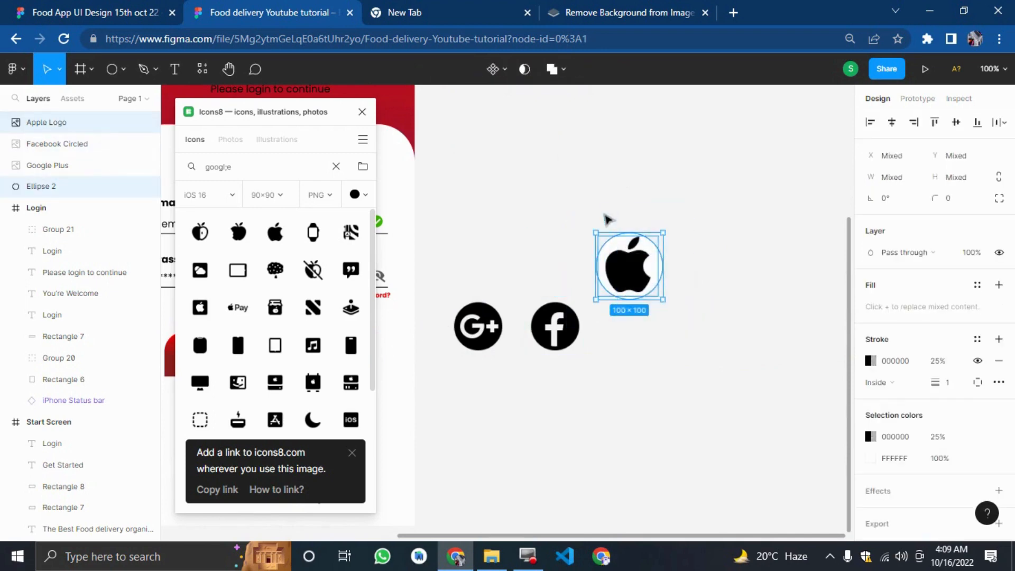
pyautogui.moveTo(638, 271); pyautogui.dragTo(710, 347)
pyautogui.moveTo(553, 319); pyautogui.dragTo(588, 331)
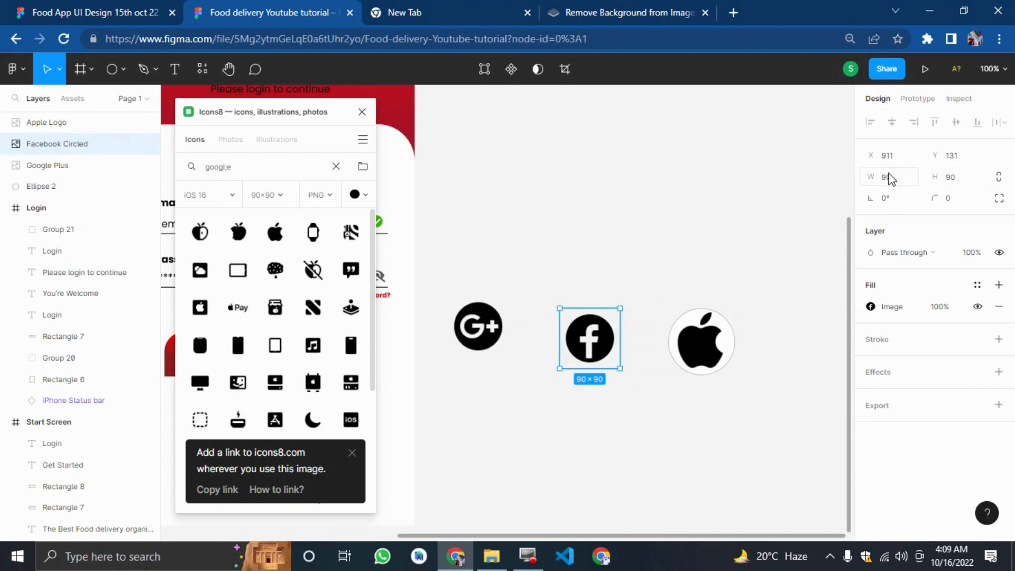
pyautogui.click(813, 304)
# Delete the circle behind the Apple Logo and realign the Facebook and Google Plus icons beside it.
pyautogui.click(736, 336)
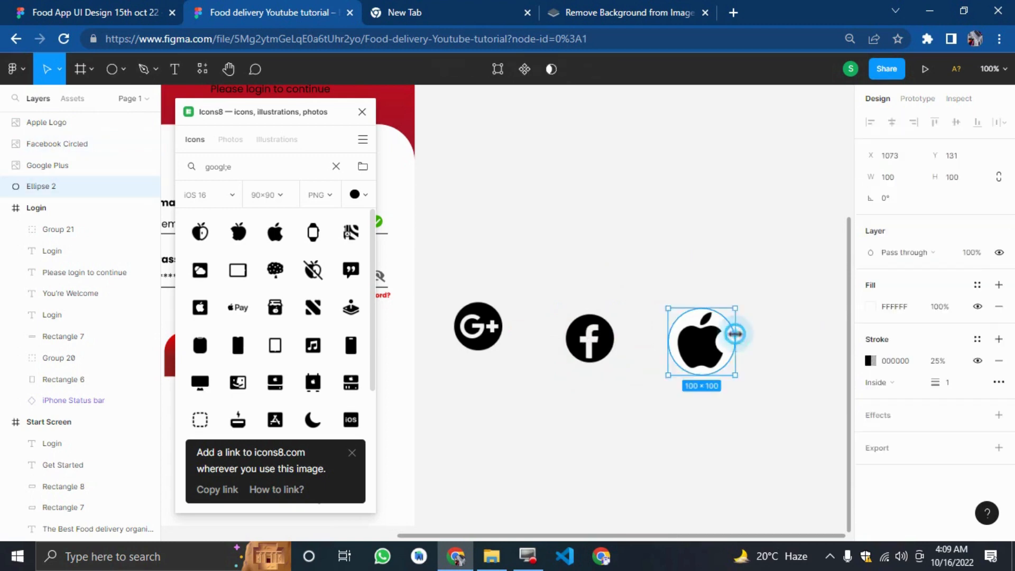
pyautogui.press('Delete')
pyautogui.moveTo(567, 349); pyautogui.dragTo(587, 353)
pyautogui.moveTo(472, 349); pyautogui.dragTo(525, 360)
pyautogui.click(754, 432)
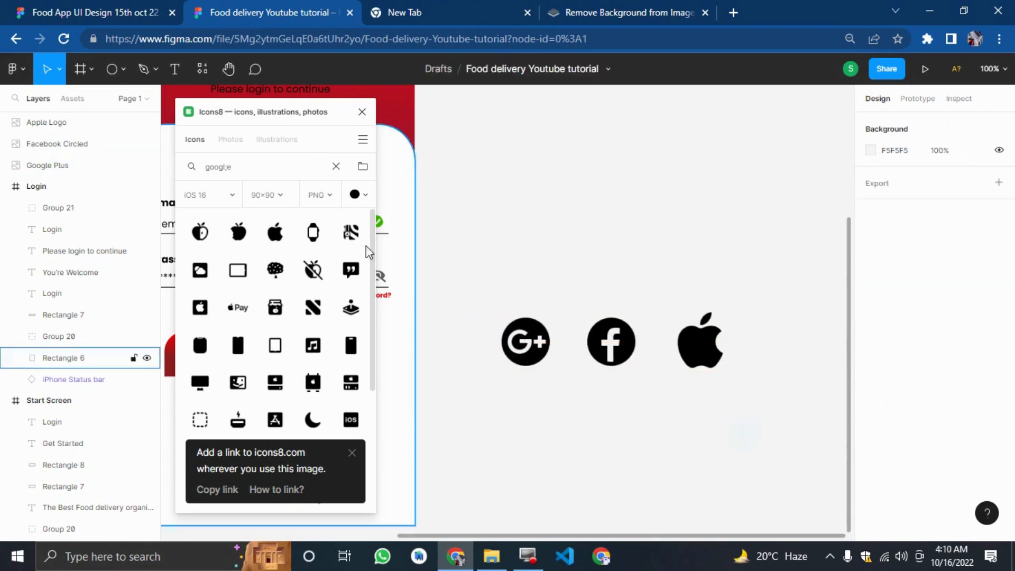
# Close the Icons8 panel and try moving the three social icons into the Login screen, then undo the move.
pyautogui.click(362, 112)
pyautogui.moveTo(732, 421); pyautogui.dragTo(476, 288)
pyautogui.moveTo(578, 364); pyautogui.dragTo(408, 488)
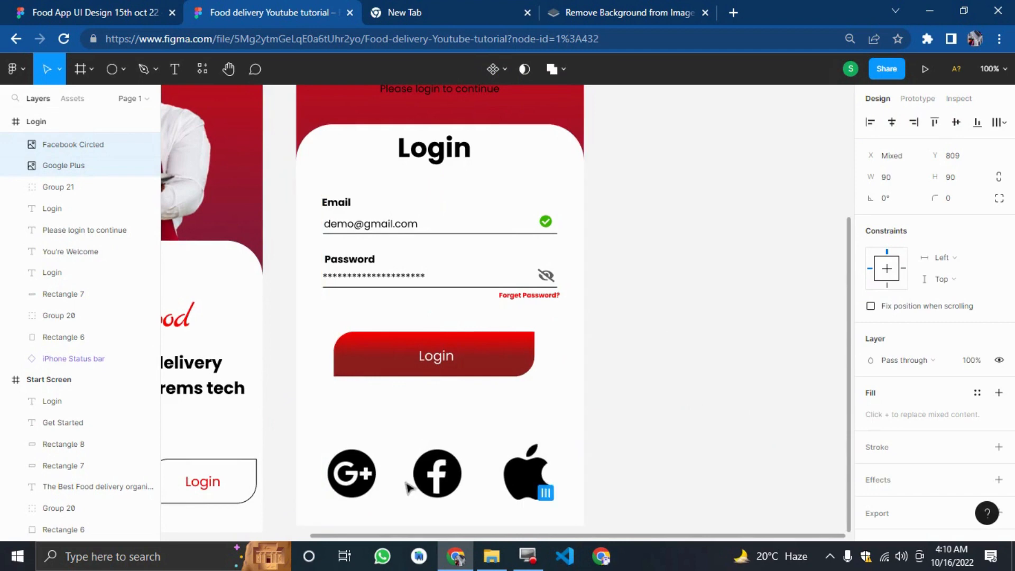
pyautogui.click(680, 476)
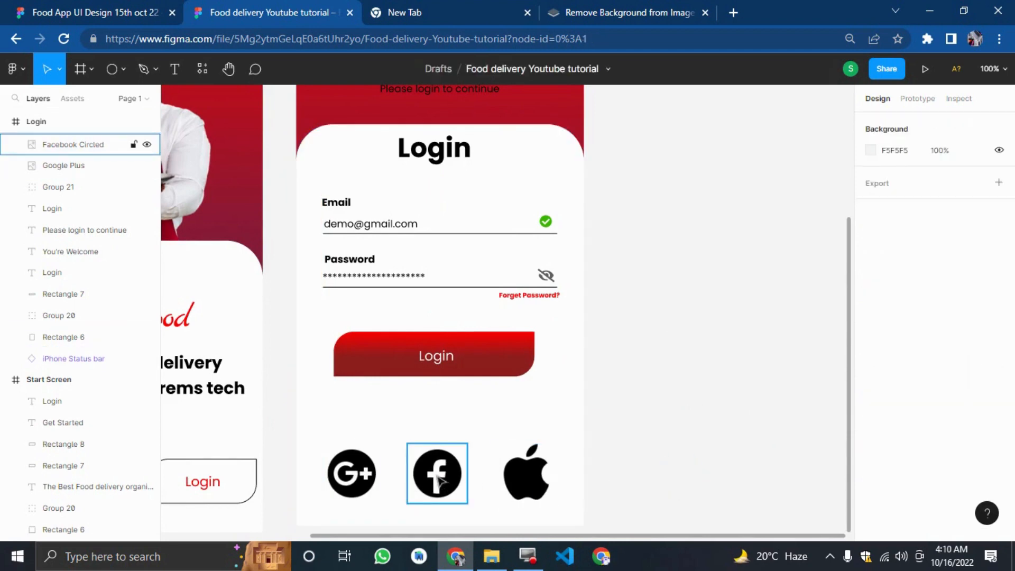
pyautogui.hotkey('ctrl', 'z')
pyautogui.hotkey('ctrl', 'z')
pyautogui.hotkey('ctrl', 'z')
# Resize the three social icons to 50 by 50.
pyautogui.moveTo(664, 271); pyautogui.dragTo(880, 376)
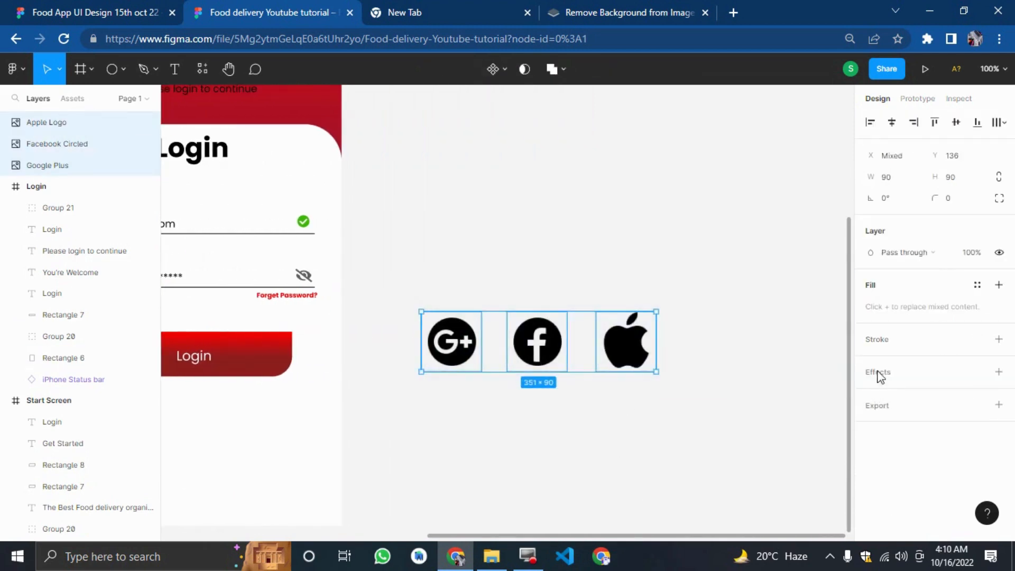
pyautogui.click(893, 185)
pyautogui.write('50')
pyautogui.press('Tab')
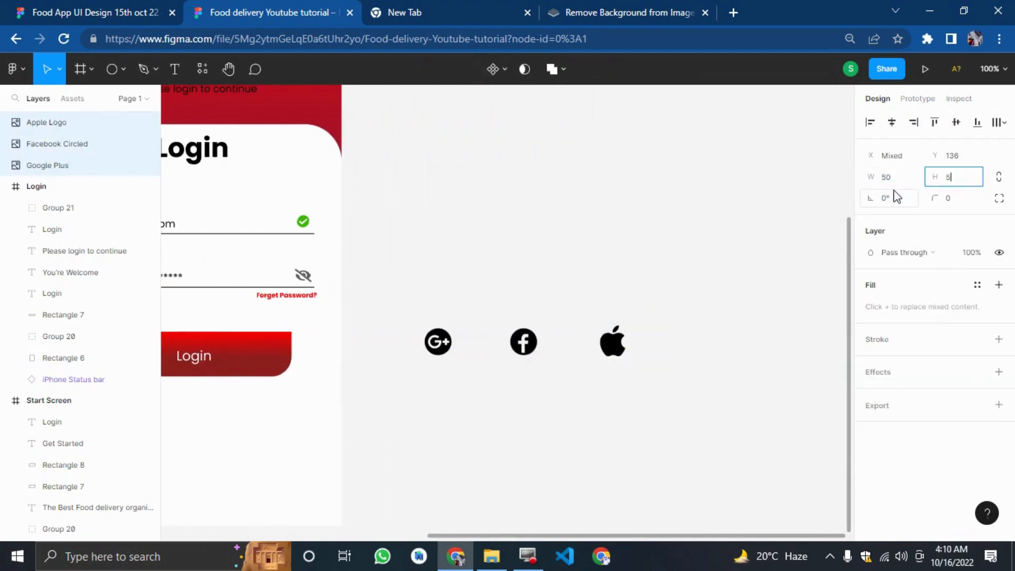
pyautogui.write('50')
pyautogui.press('Return')
# Move the three social icons to the bottom of the Login screen.
pyautogui.click(521, 407)
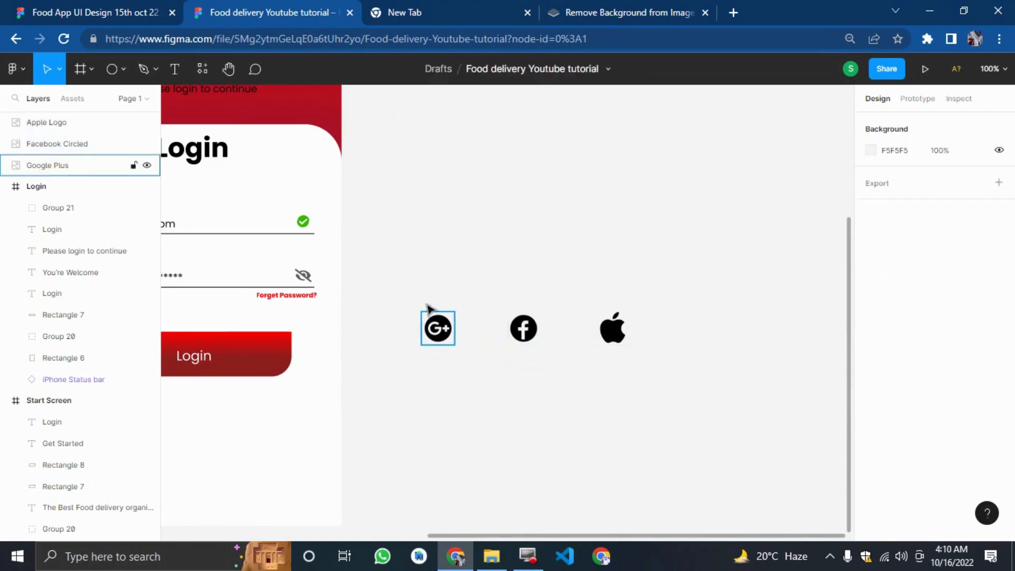
pyautogui.moveTo(403, 282); pyautogui.dragTo(481, 362)
pyautogui.click(601, 390)
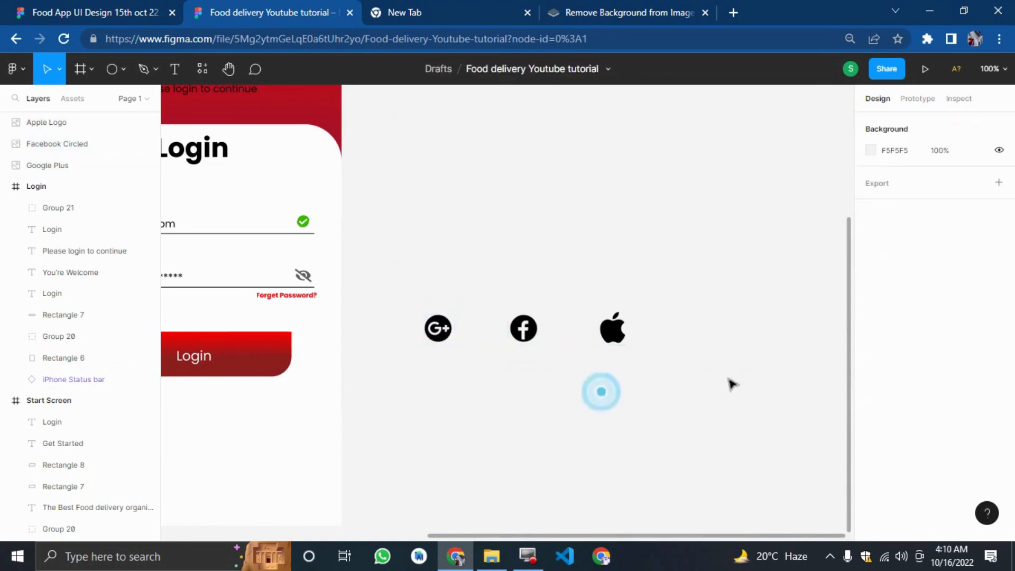
pyautogui.moveTo(727, 378); pyautogui.dragTo(410, 270)
pyautogui.click(477, 330)
pyautogui.moveTo(474, 342); pyautogui.dragTo(369, 474)
pyautogui.click(592, 392)
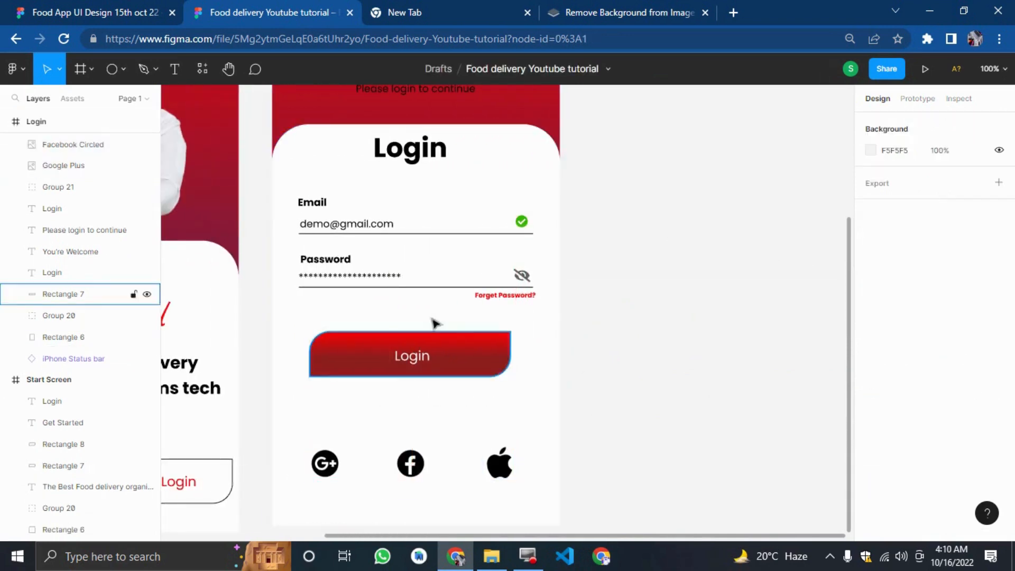
# Create a text layer reading "Or Login with".
pyautogui.click(169, 68)
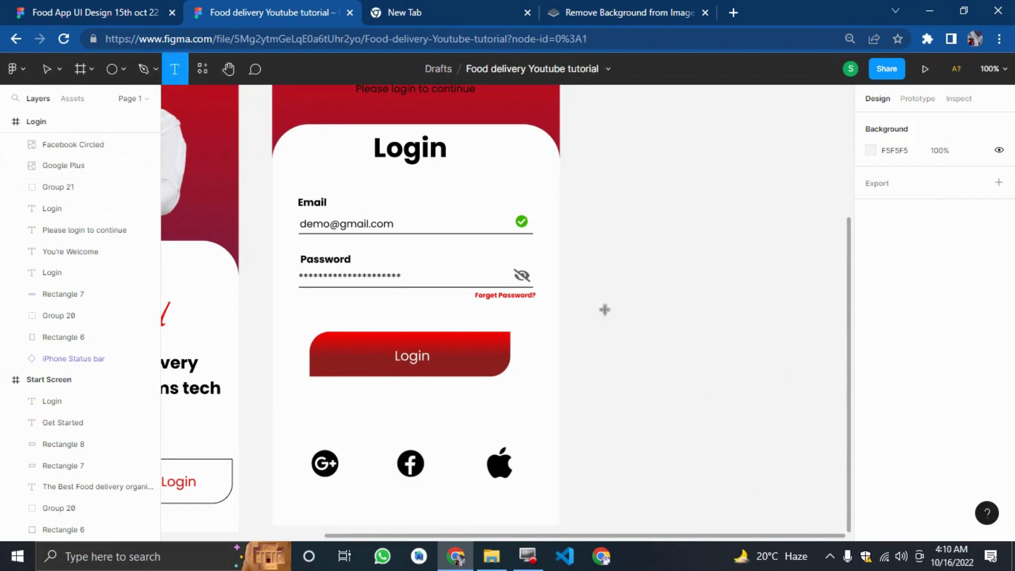
pyautogui.click(709, 269)
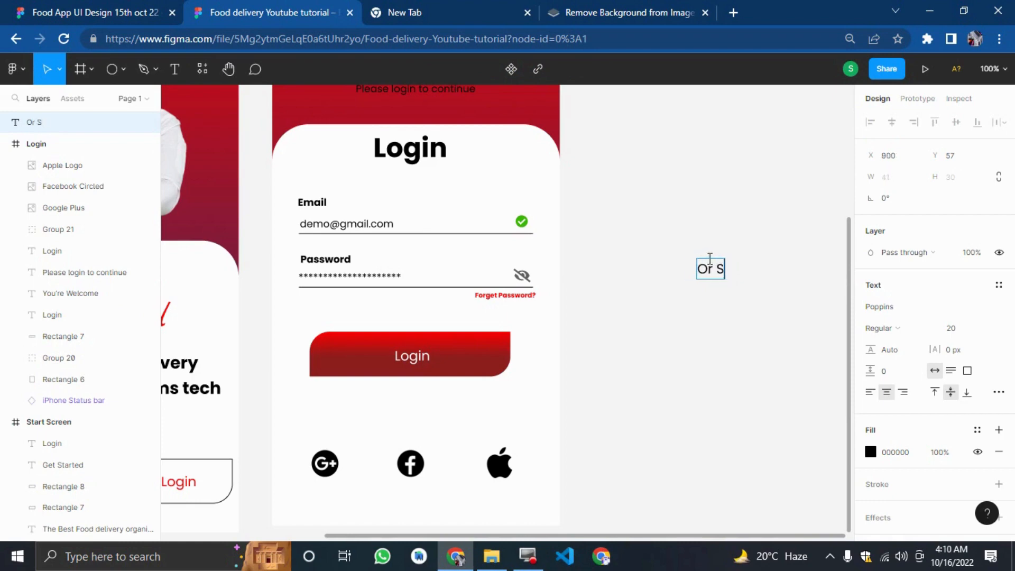
pyautogui.write('ith')
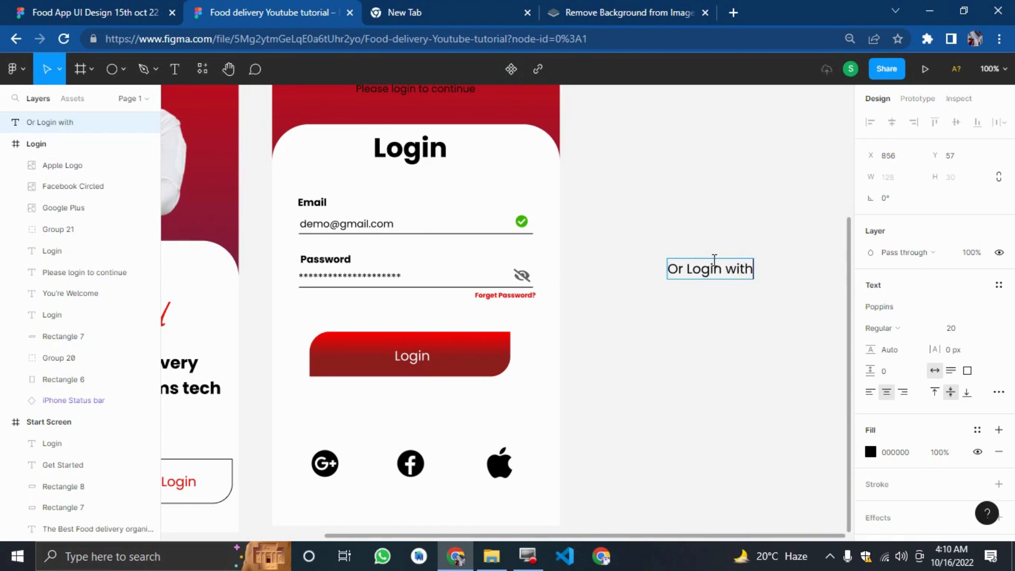
pyautogui.press('Escape')
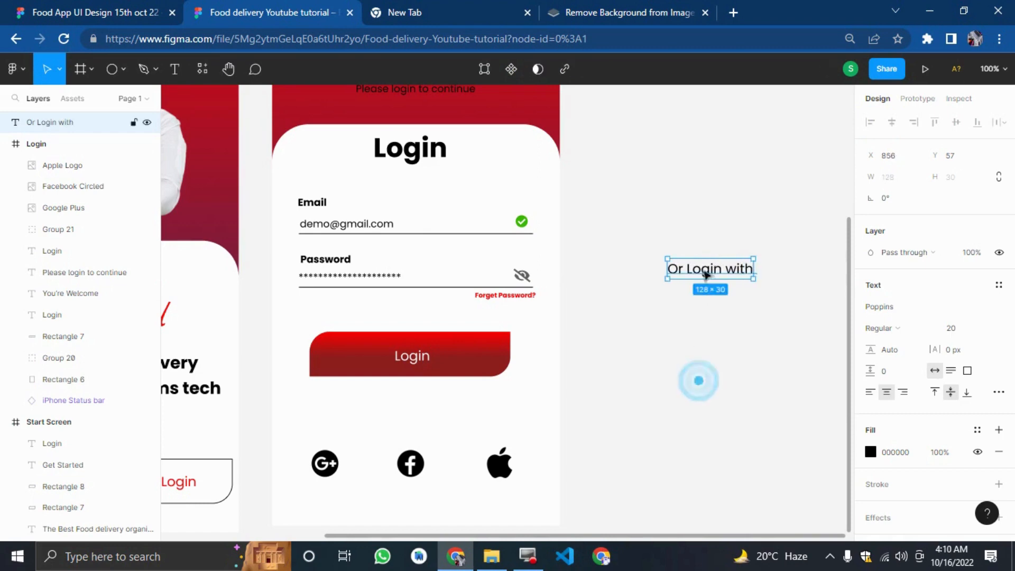
# Place the "Or Login with" text between the Login button and the social icons, comparing with the reference design.
pyautogui.moveTo(705, 259); pyautogui.dragTo(416, 410)
pyautogui.click(93, 8)
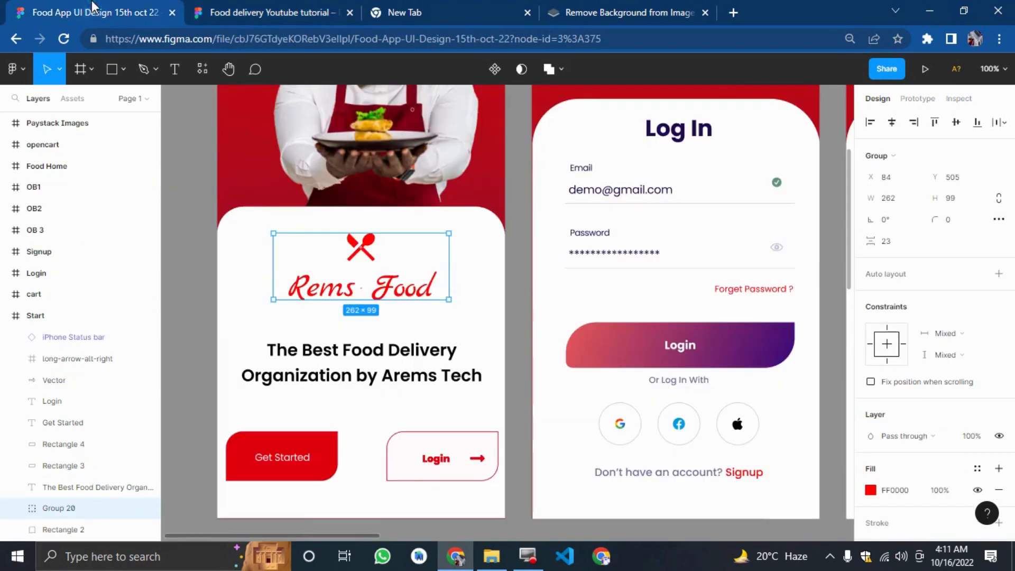
pyautogui.click(272, 13)
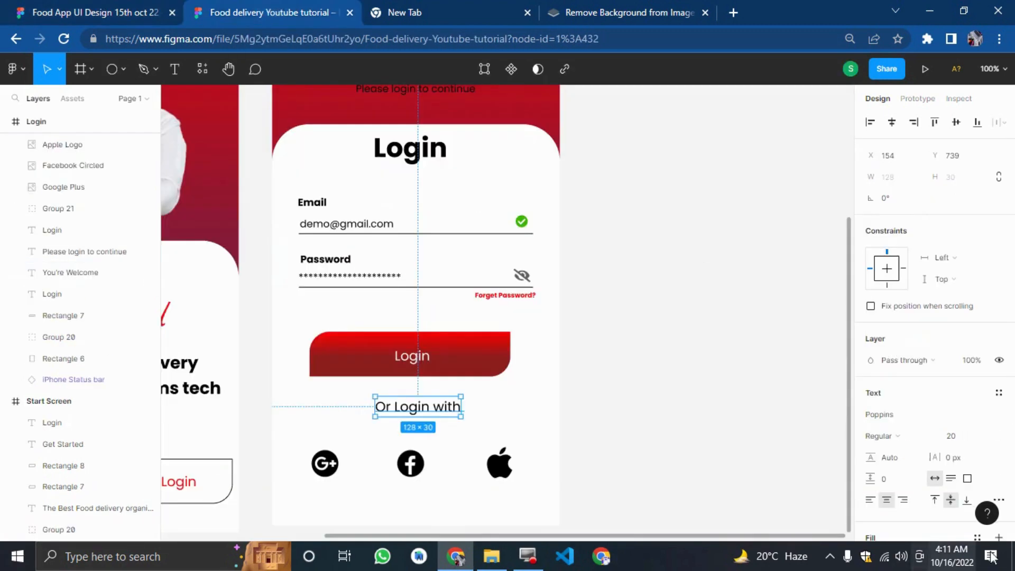
# Change the "Or Login with" text colour to a light grey.
pyautogui.scroll(-3, 883, 453)
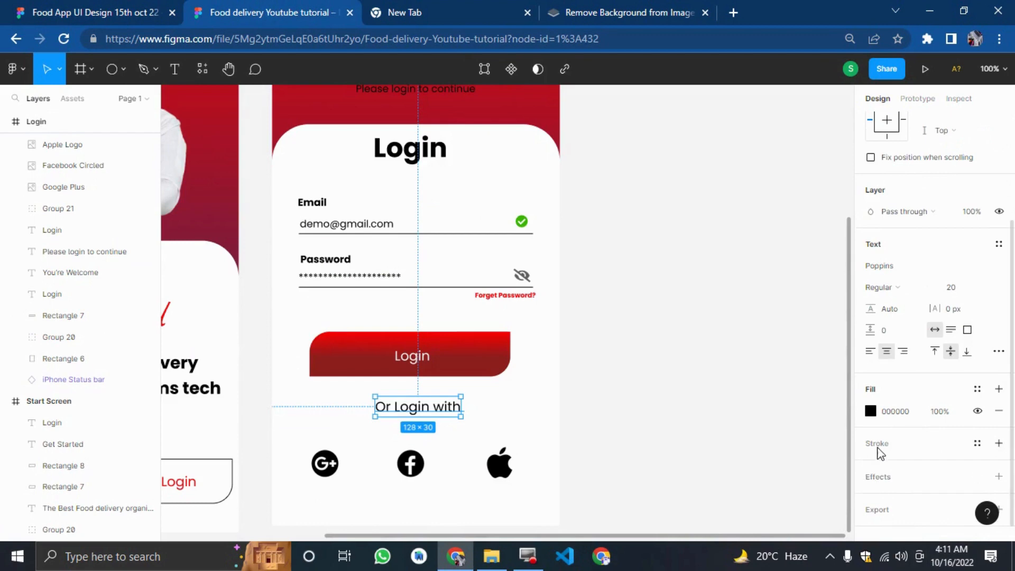
pyautogui.click(870, 412)
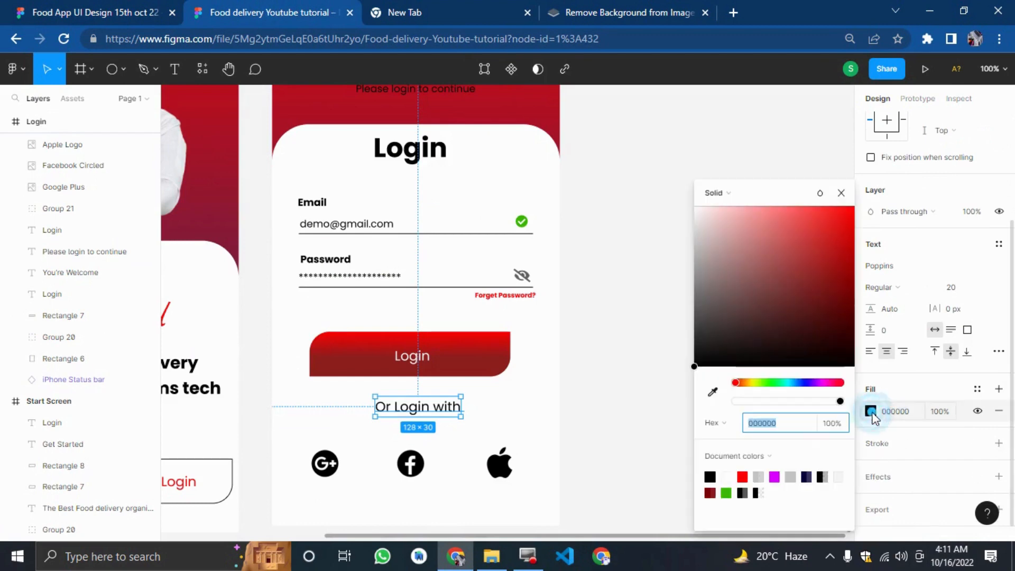
pyautogui.click(793, 402)
pyautogui.click(580, 410)
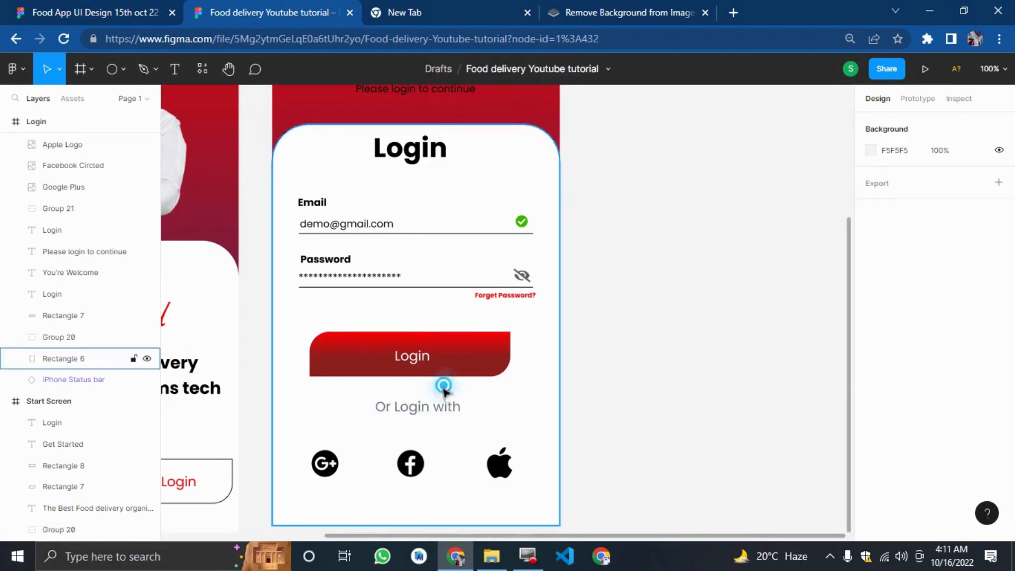
# Center the "Or Login with" text horizontally on the Login screen and zoom out to review both screens.
pyautogui.moveTo(444, 388); pyautogui.dragTo(420, 379)
pyautogui.hotkey('ctrl', 'z')
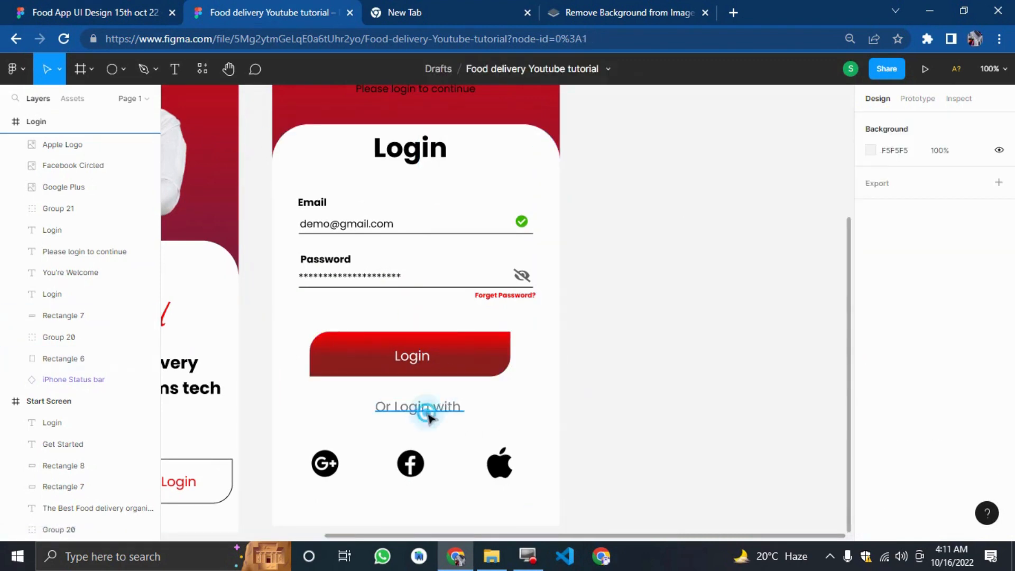
pyautogui.click(428, 417)
pyautogui.moveTo(433, 417); pyautogui.dragTo(434, 417)
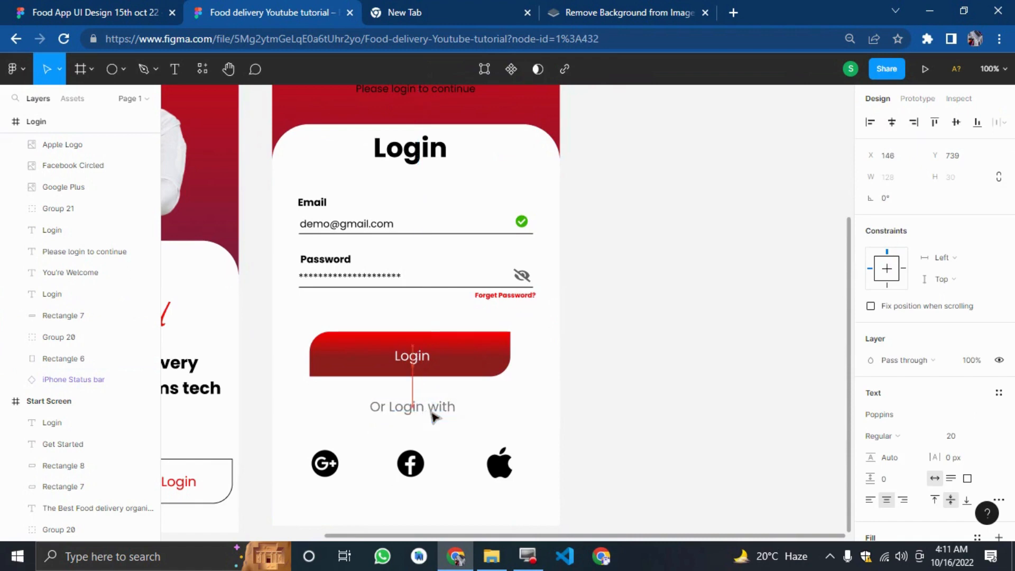
pyautogui.click(644, 414)
pyautogui.press('-')
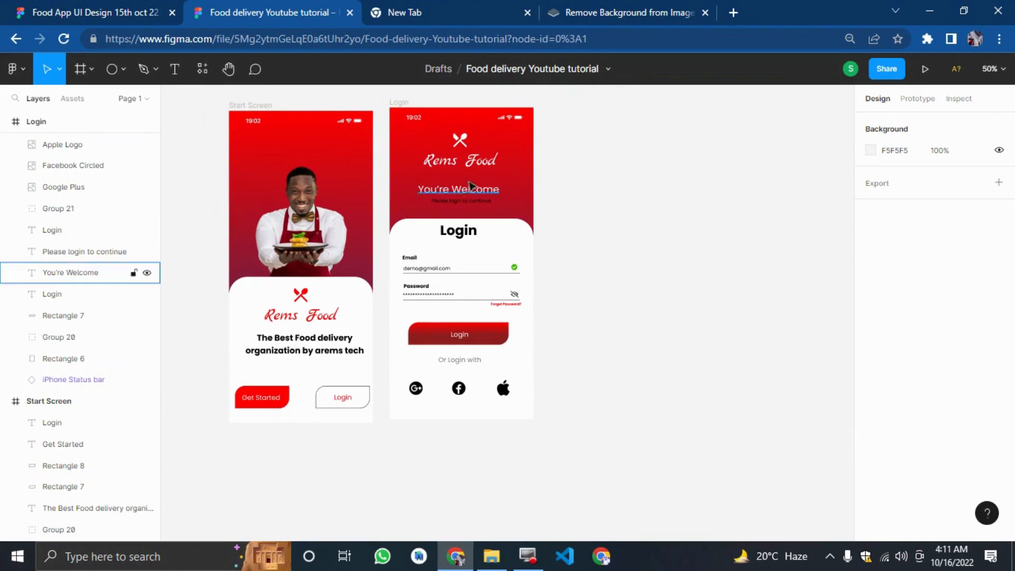
# Change the "Please login to continue" text colour to white.
pyautogui.click(120, 252)
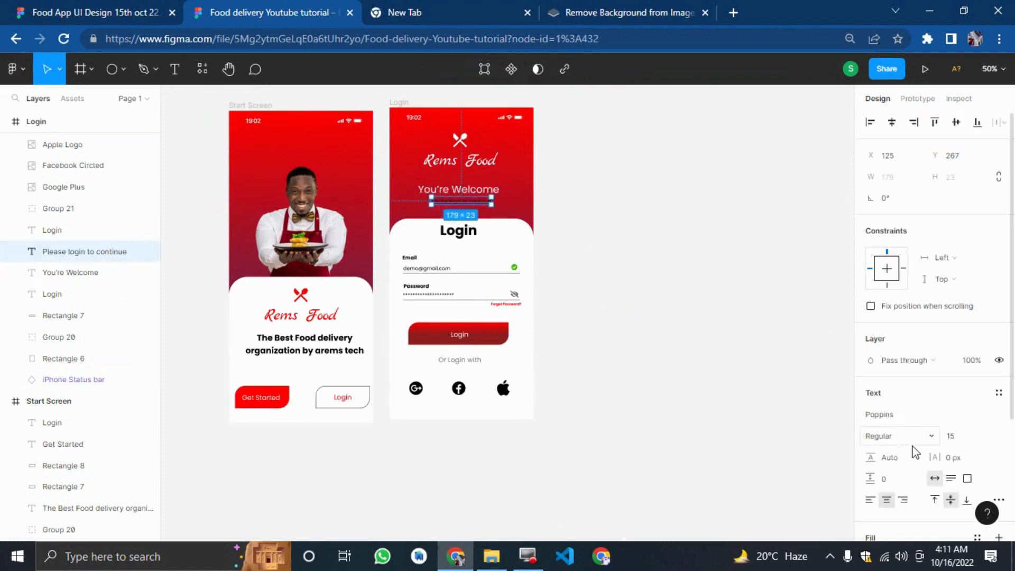
pyautogui.scroll(-3, 909, 444)
pyautogui.click(865, 392)
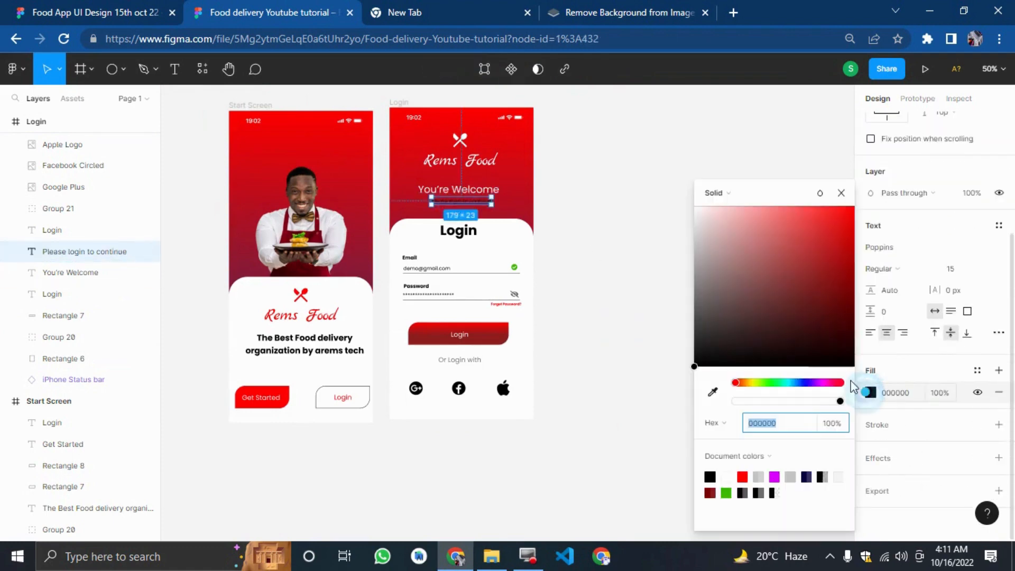
pyautogui.moveTo(771, 300); pyautogui.dragTo(553, 112)
pyautogui.click(618, 169)
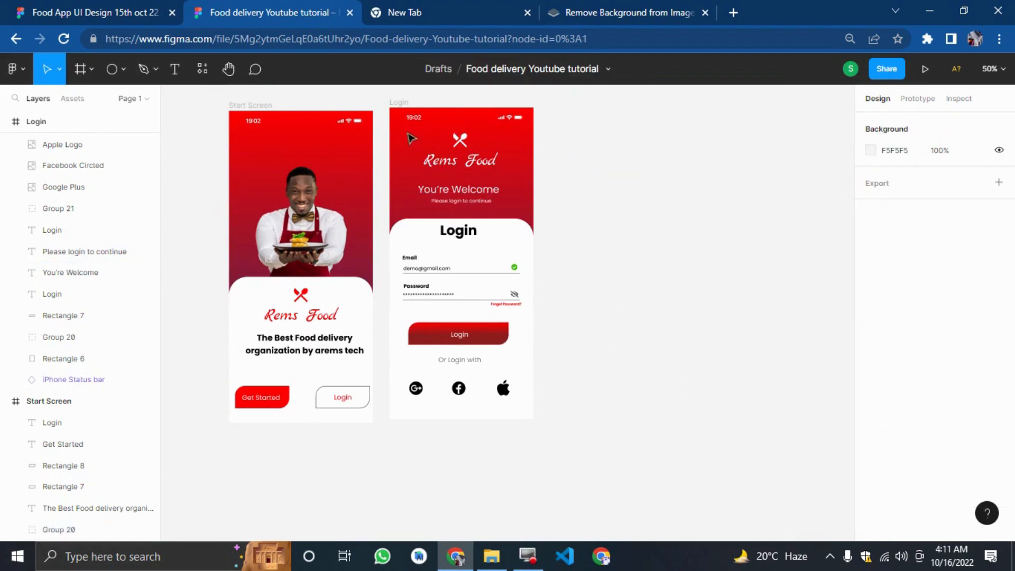
# Duplicate the Login screen frame and rename the copy Signup.
pyautogui.click(402, 101)
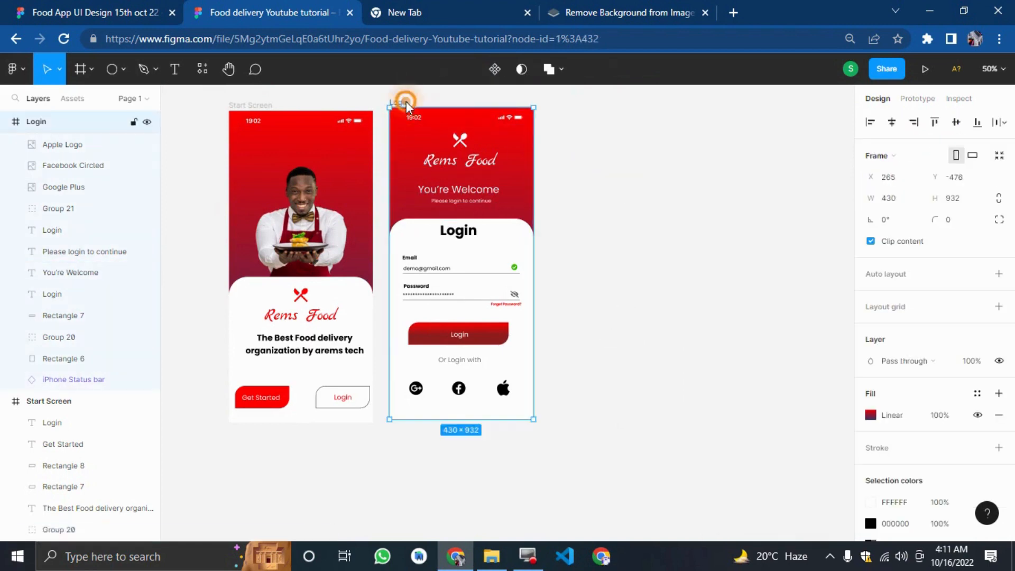
pyautogui.rightClick(402, 99)
pyautogui.press('Escape')
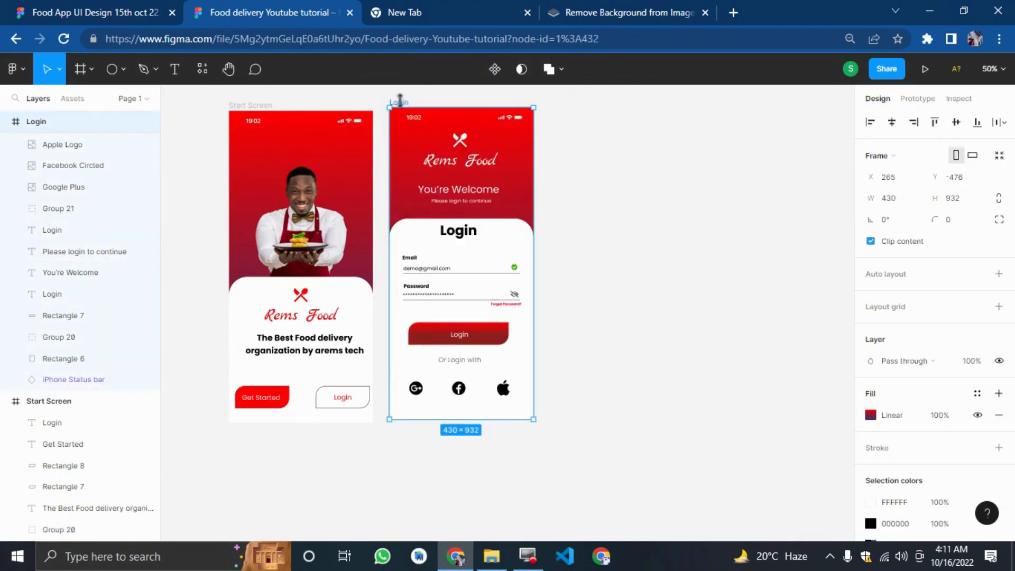
pyautogui.hotkey('ctrl', 'd')
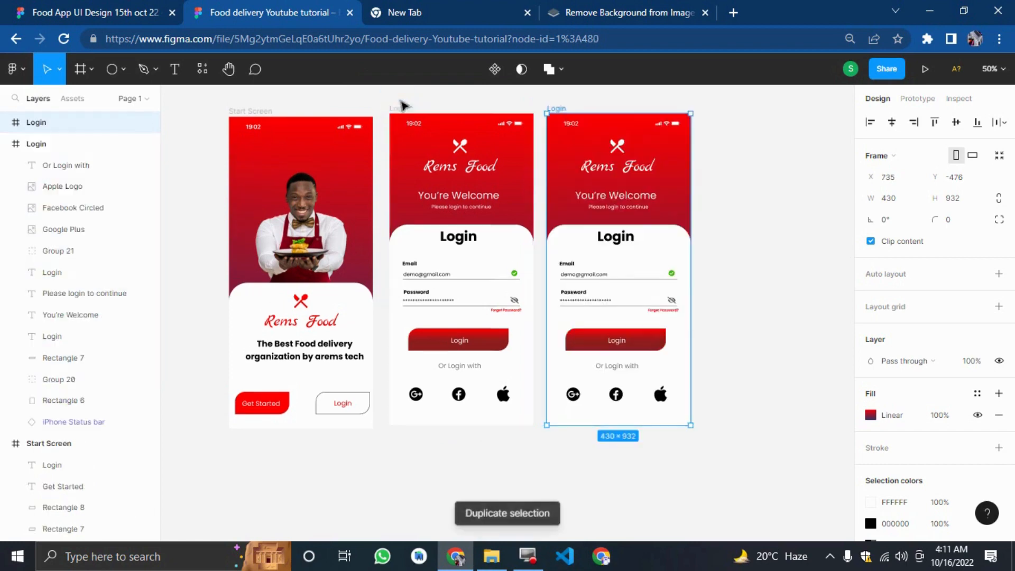
pyautogui.click(735, 252)
pyautogui.click(563, 108)
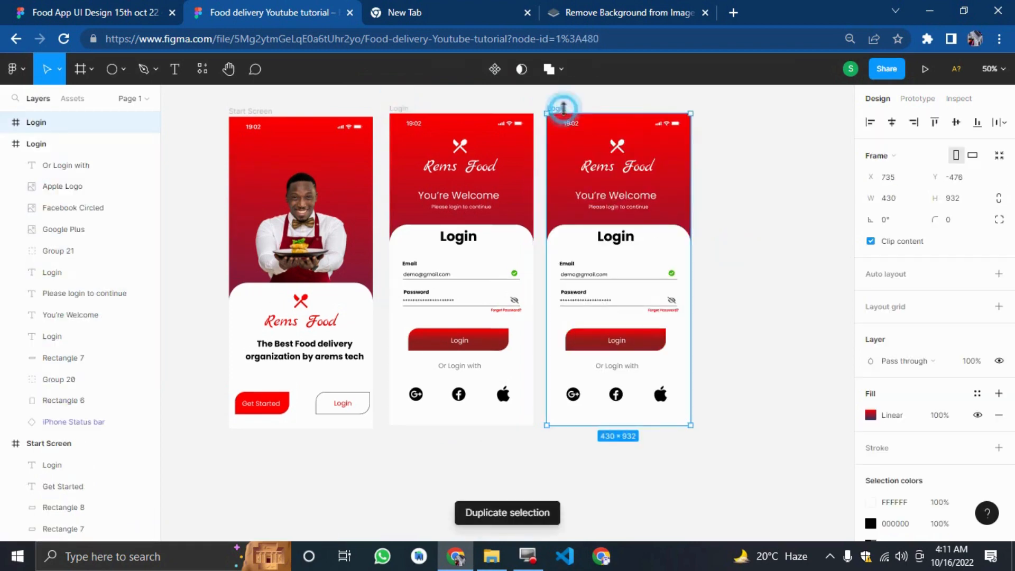
pyautogui.write('Signup')
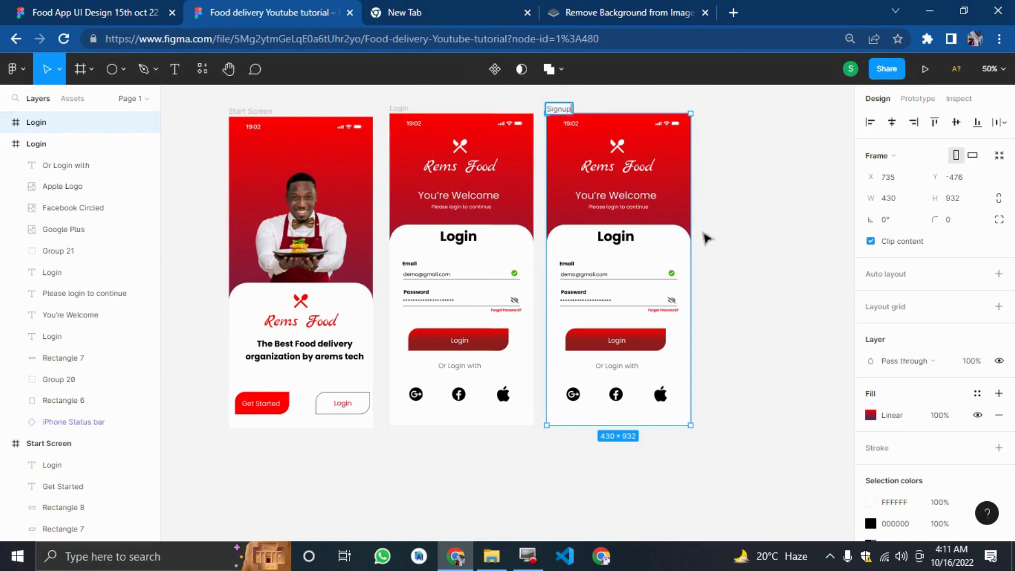
pyautogui.click(707, 239)
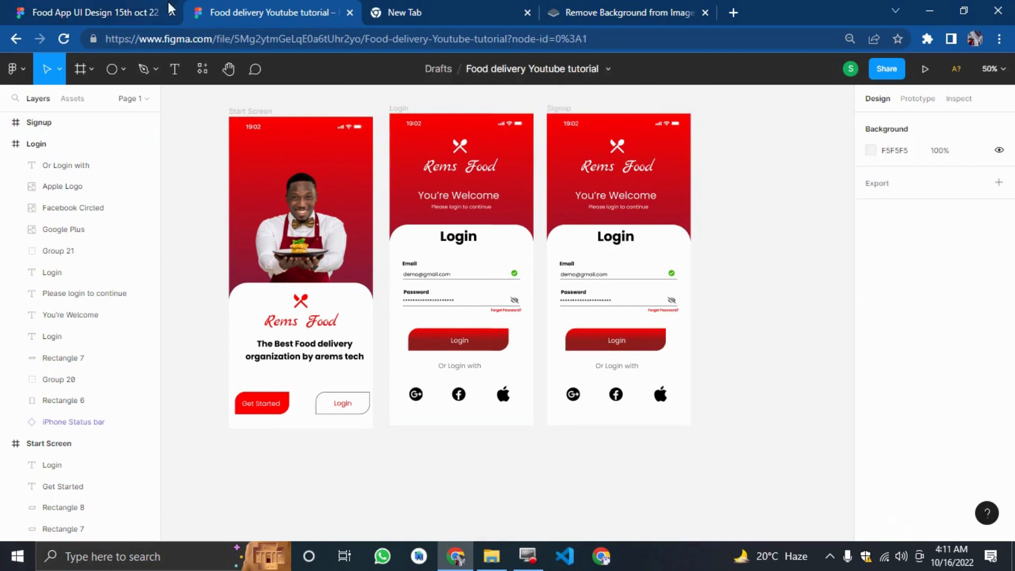
# Examine the Sign Up screen in the reference design file at 100% zoom.
pyautogui.click(101, 12)
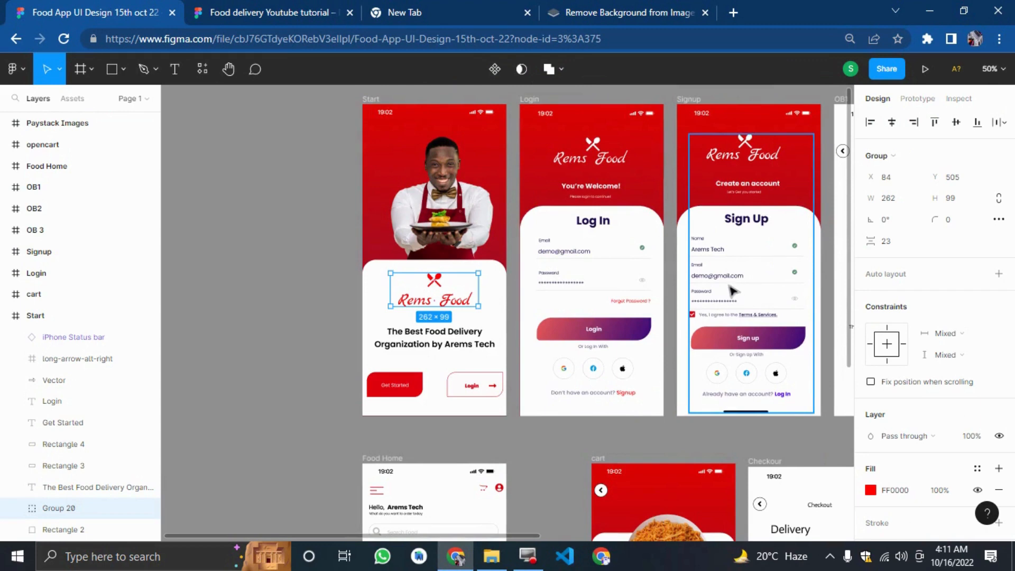
pyautogui.hotkey('shift', '0')
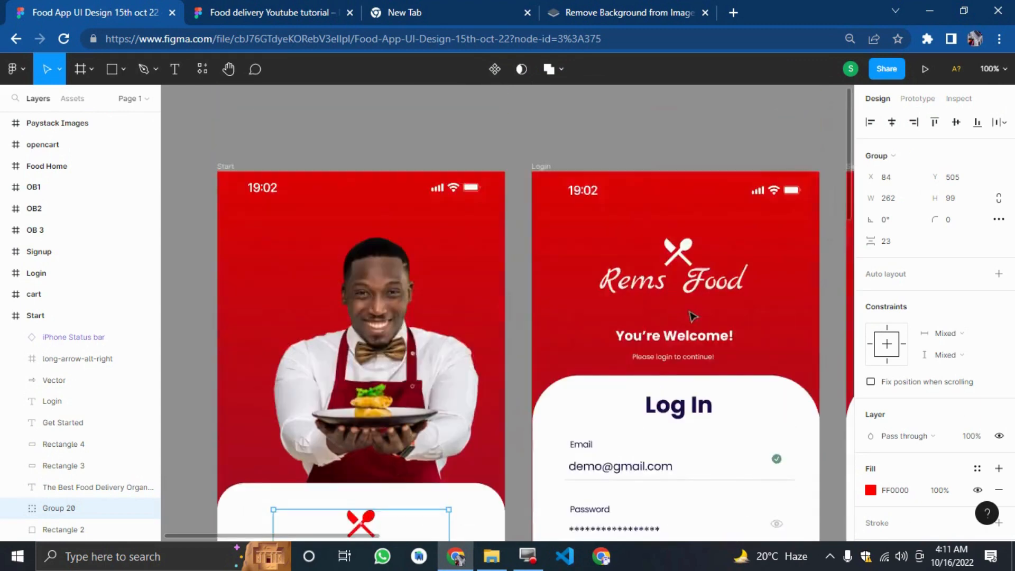
pyautogui.scroll(4, 690, 314)
pyautogui.moveTo(696, 240); pyautogui.dragTo(983, 344)
pyautogui.scroll(-4, 556, 276)
pyautogui.scroll(-5, 556, 276)
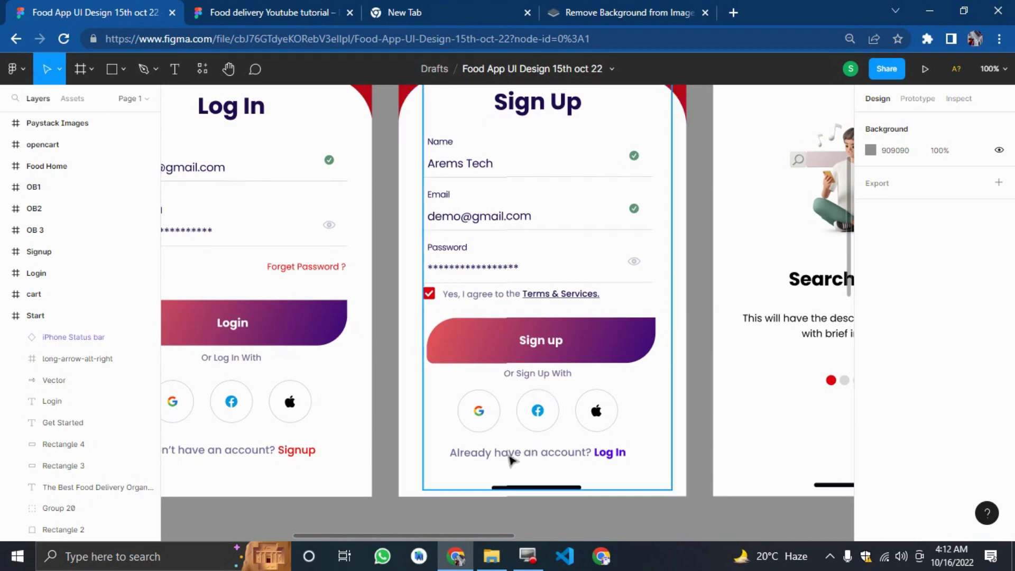
pyautogui.click(265, 7)
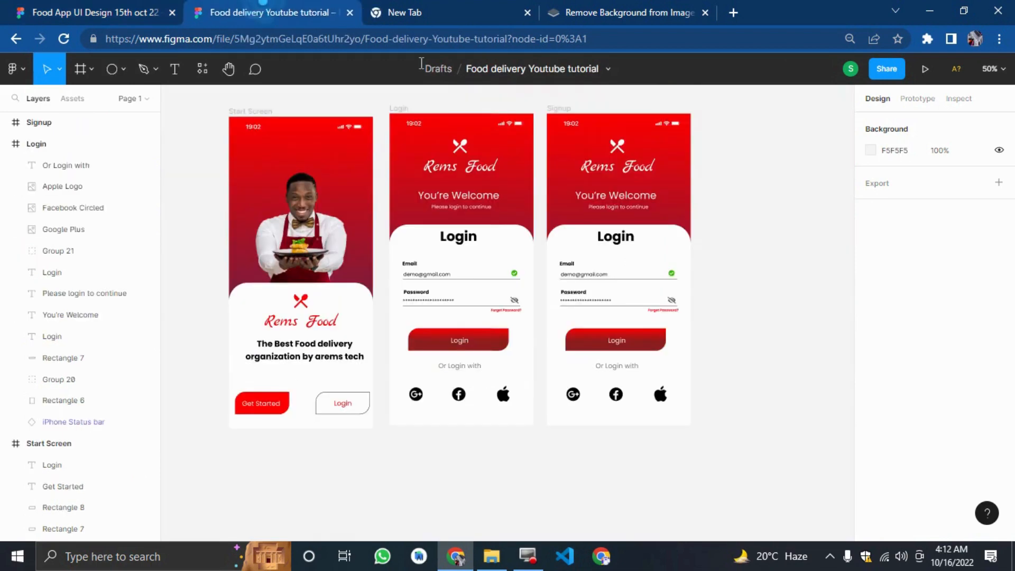
# Move the email and password form group out of the Signup frame onto the canvas beside it.
pyautogui.click(829, 319)
pyautogui.hotkey('ctrl', '+')
pyautogui.scroll(6, 726, 425)
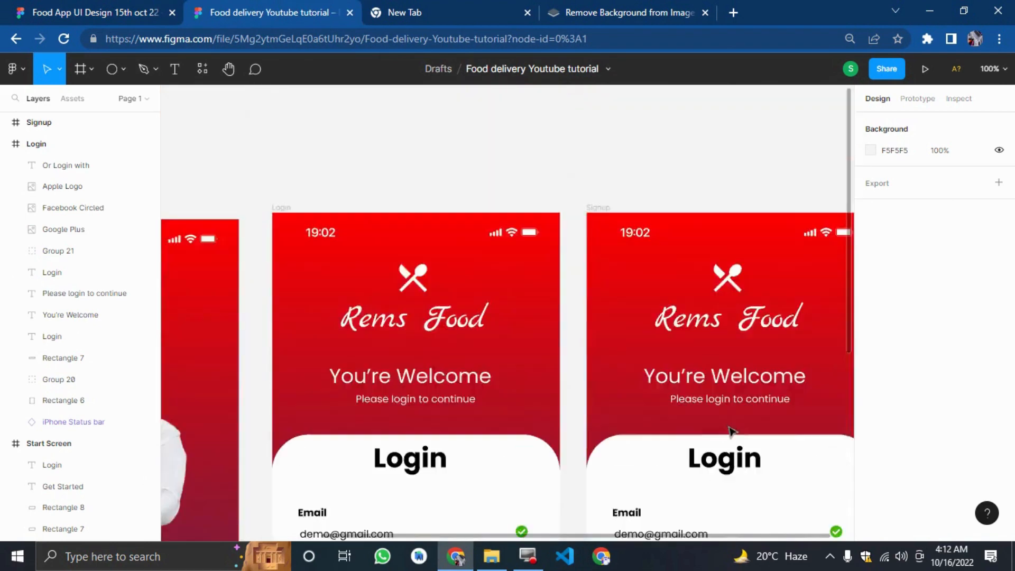
pyautogui.moveTo(704, 169); pyautogui.dragTo(720, 286)
pyautogui.scroll(-7, 727, 340)
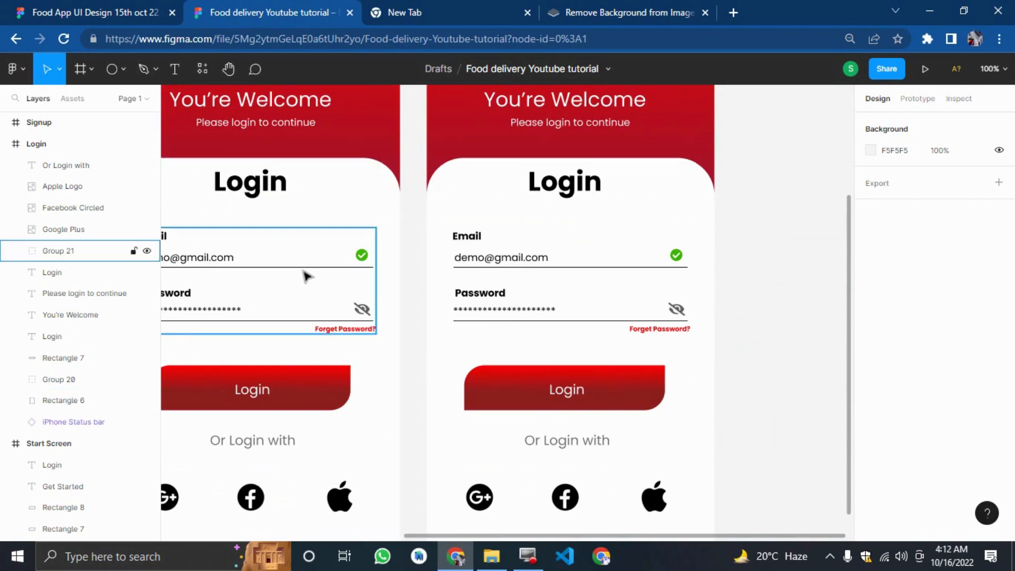
pyautogui.scroll(-3, 765, 383)
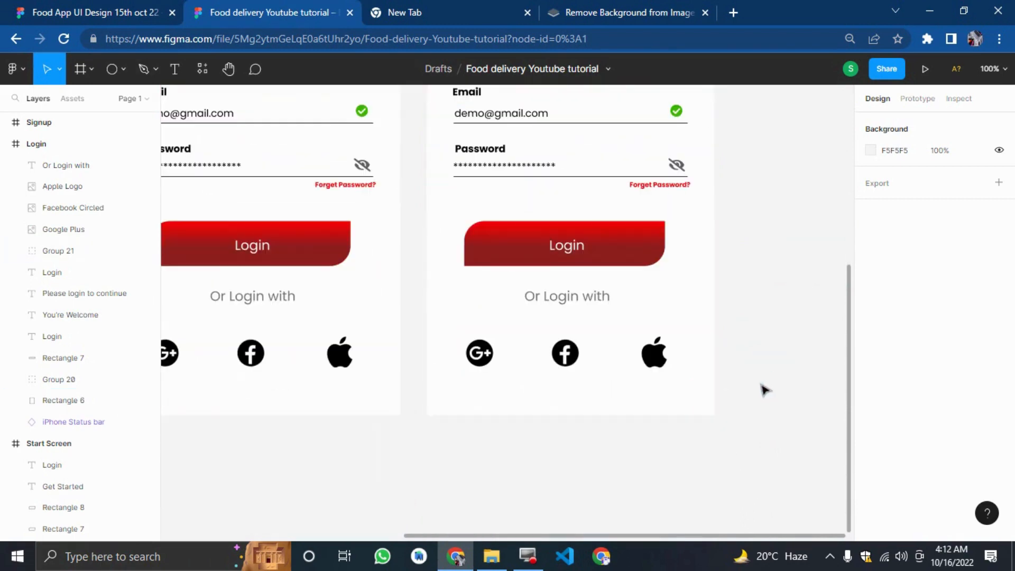
pyautogui.moveTo(765, 375); pyautogui.dragTo(463, 225)
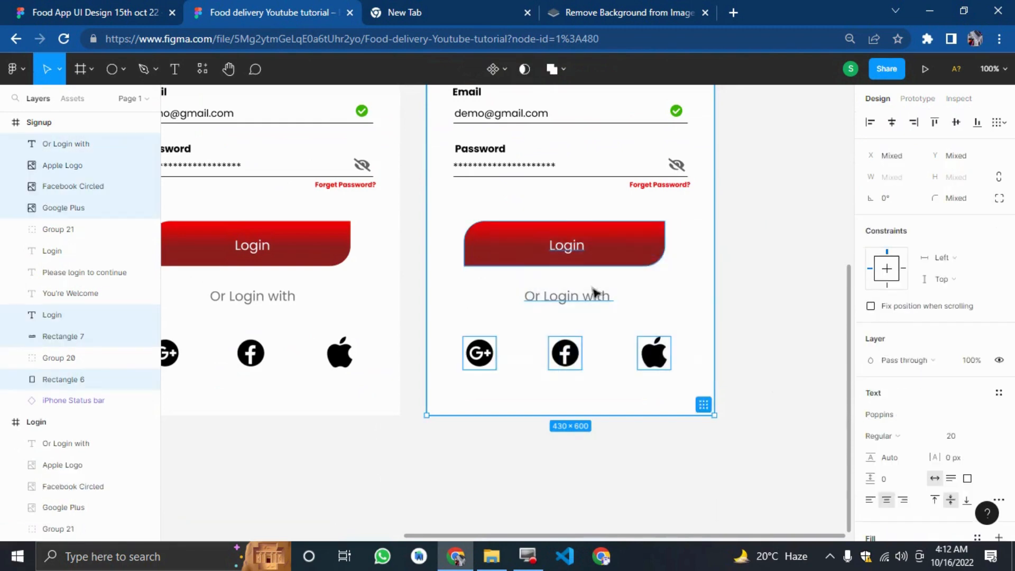
pyautogui.click(751, 310)
pyautogui.scroll(1, 766, 309)
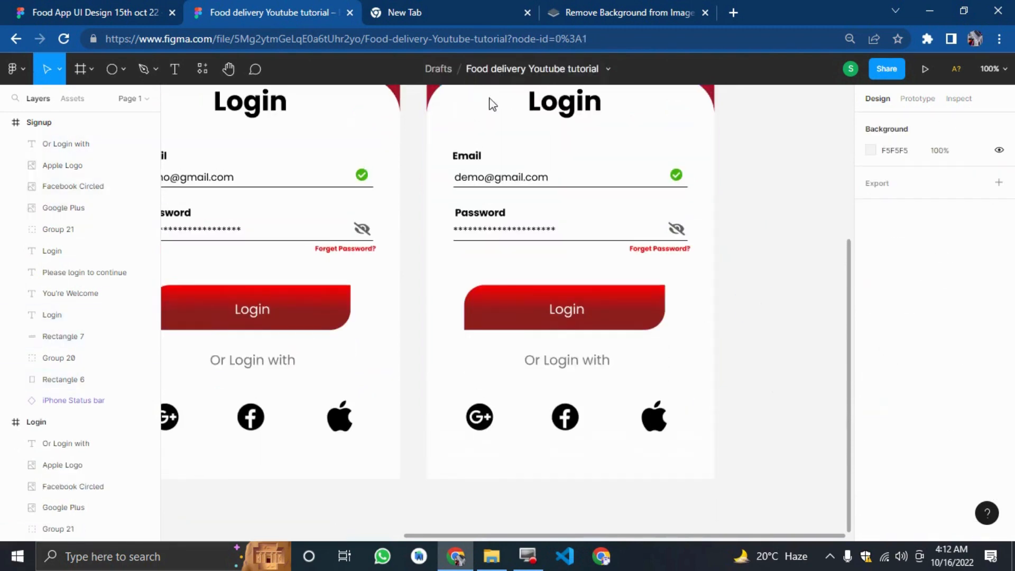
pyautogui.click(510, 186)
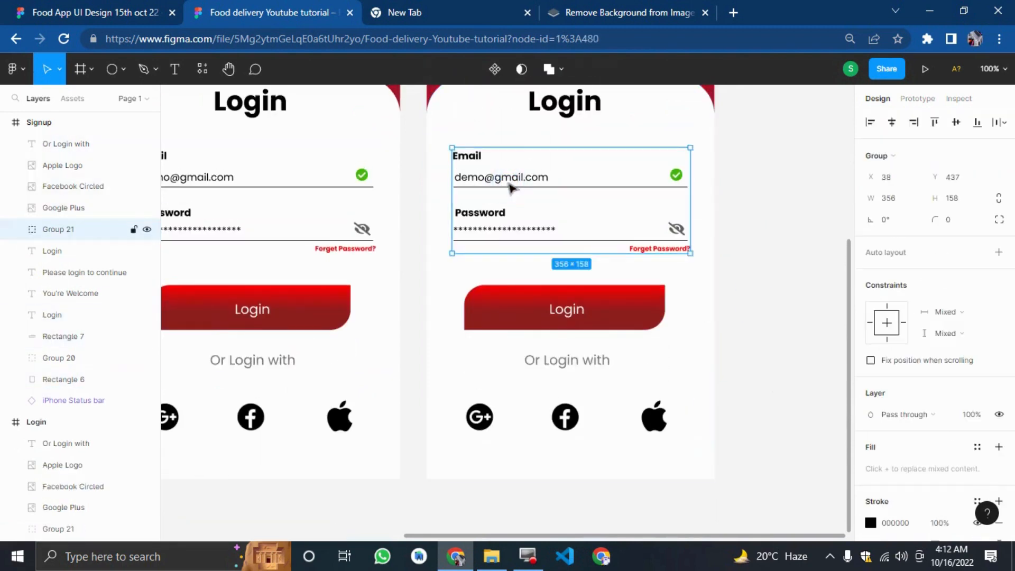
pyautogui.moveTo(510, 186); pyautogui.dragTo(685, 137)
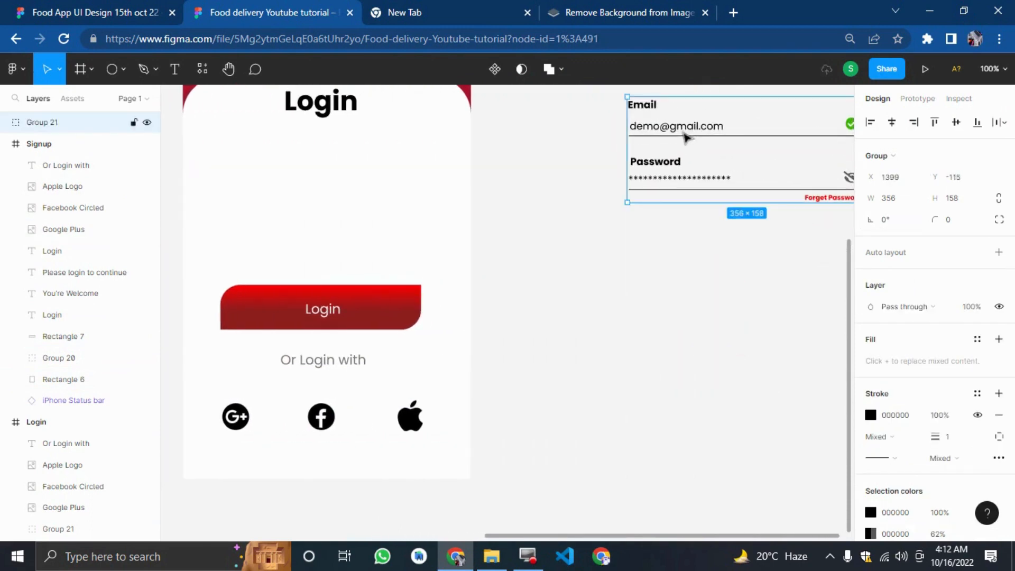
# Move the "Or Login with" text in the Signup frame down about 20 px and right about 10 px.
pyautogui.click(643, 197)
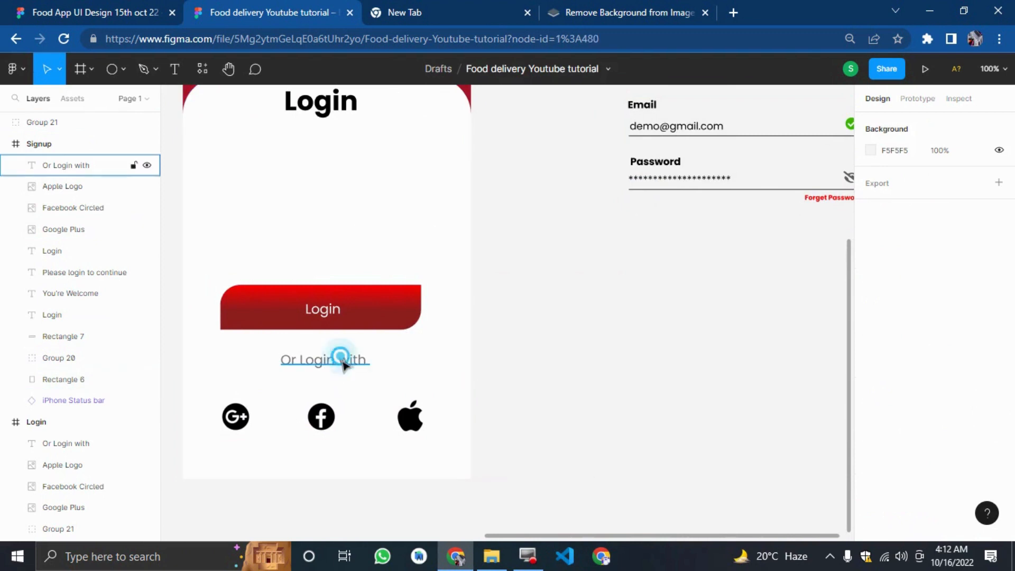
pyautogui.moveTo(343, 364)
pyautogui.mouseDown()
pyautogui.moveTo(335, 345)
pyautogui.moveTo(326, 361)
pyautogui.mouseUp()
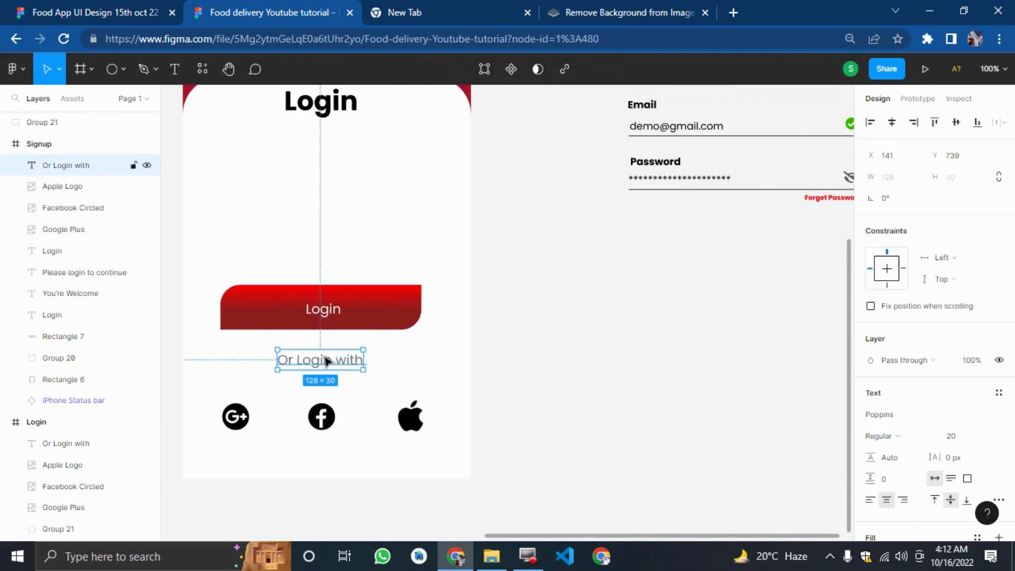
pyautogui.hotkey('shift', 'Down')
pyautogui.hotkey('shift', 'Down')
pyautogui.hotkey('shift', 'Right')
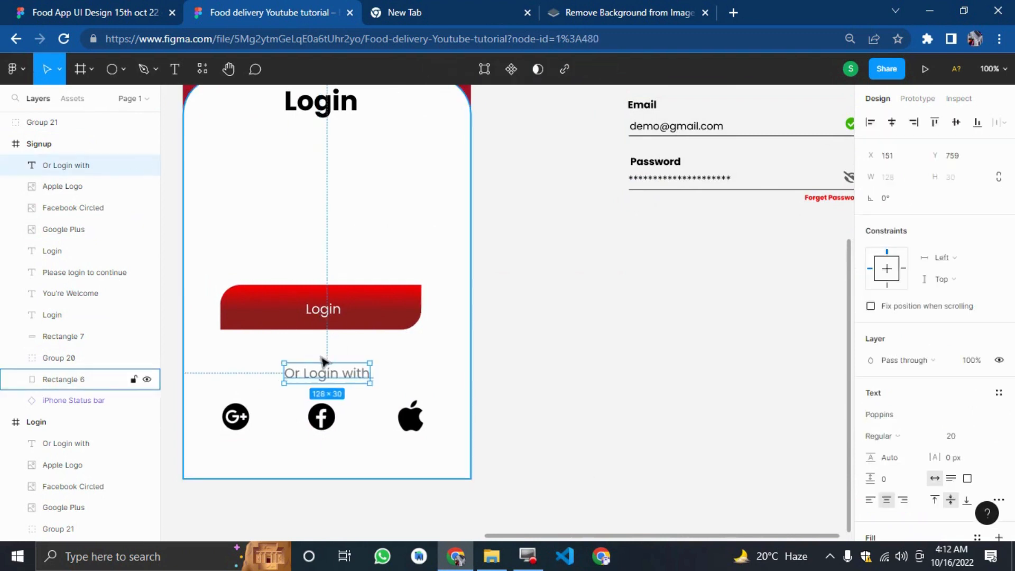
# Move the Login button rectangle and its label out of the Signup frame beneath the form group.
pyautogui.click(320, 317)
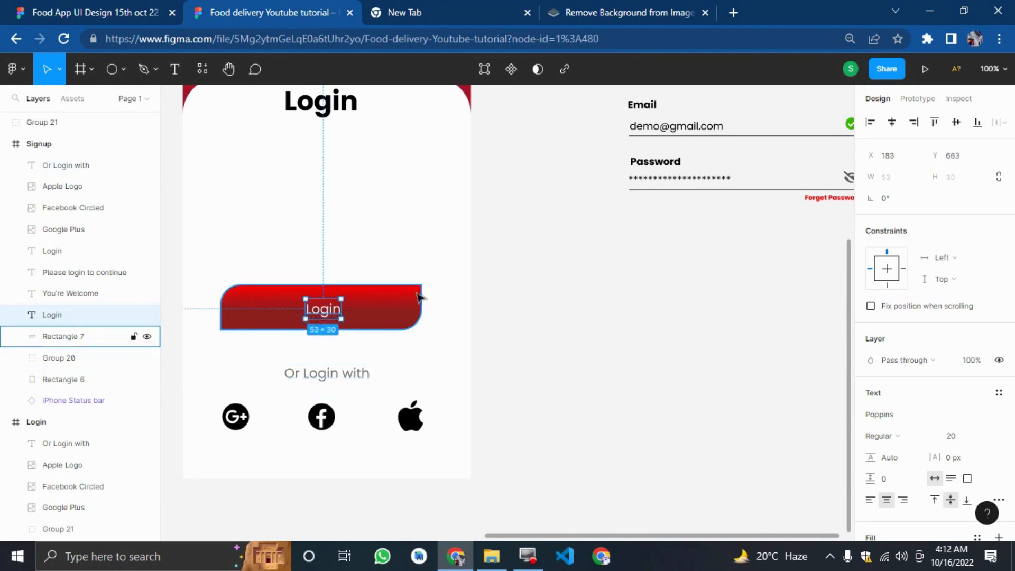
pyautogui.moveTo(412, 296); pyautogui.dragTo(678, 327)
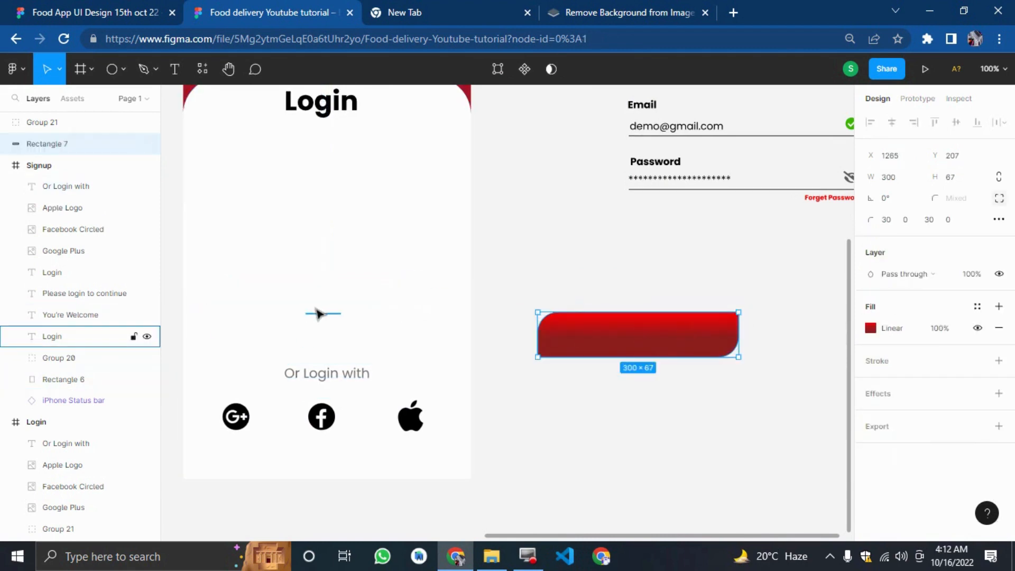
pyautogui.moveTo(321, 313); pyautogui.dragTo(639, 336)
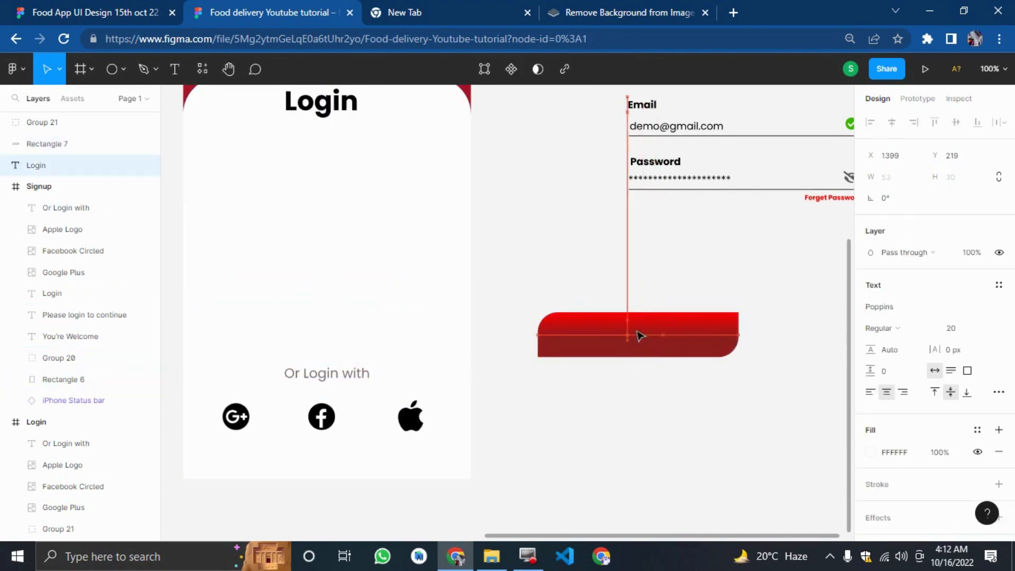
# Bring the button label to the front and nudge it to sit centred on the button.
pyautogui.rightClick(633, 342)
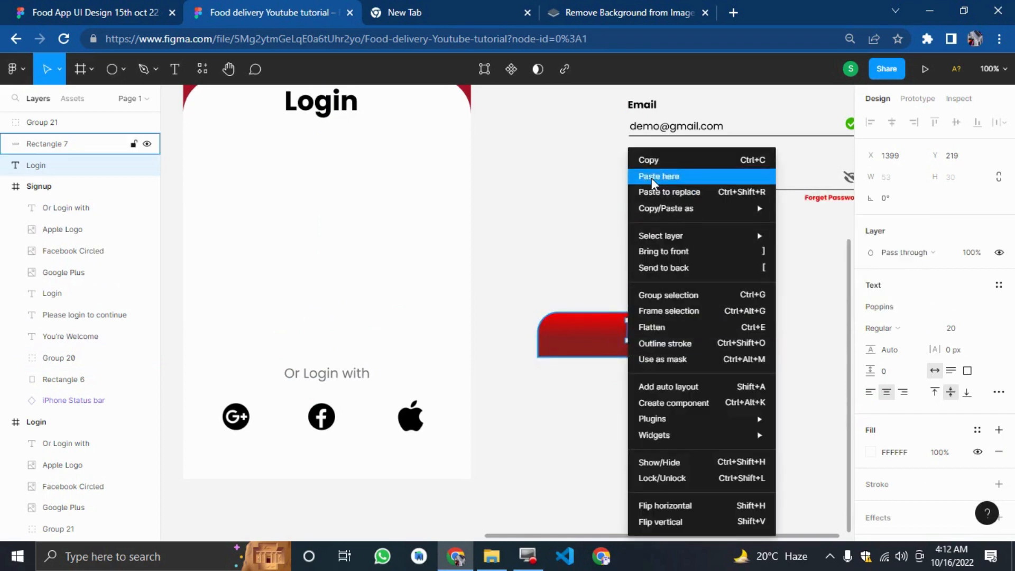
pyautogui.click(648, 250)
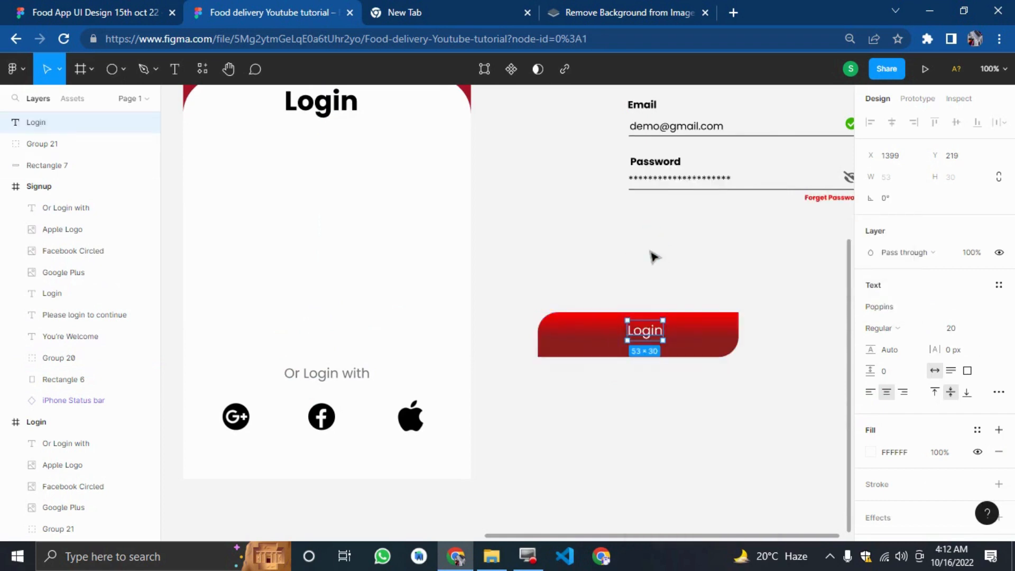
pyautogui.press('Left')
pyautogui.press('Left')
pyautogui.press('Left')
pyautogui.press('Left')
pyautogui.press('Left')
pyautogui.press('Left')
pyautogui.press('Left')
pyautogui.press('Left')
pyautogui.press('Left')
pyautogui.press('Left')
pyautogui.press('Left')
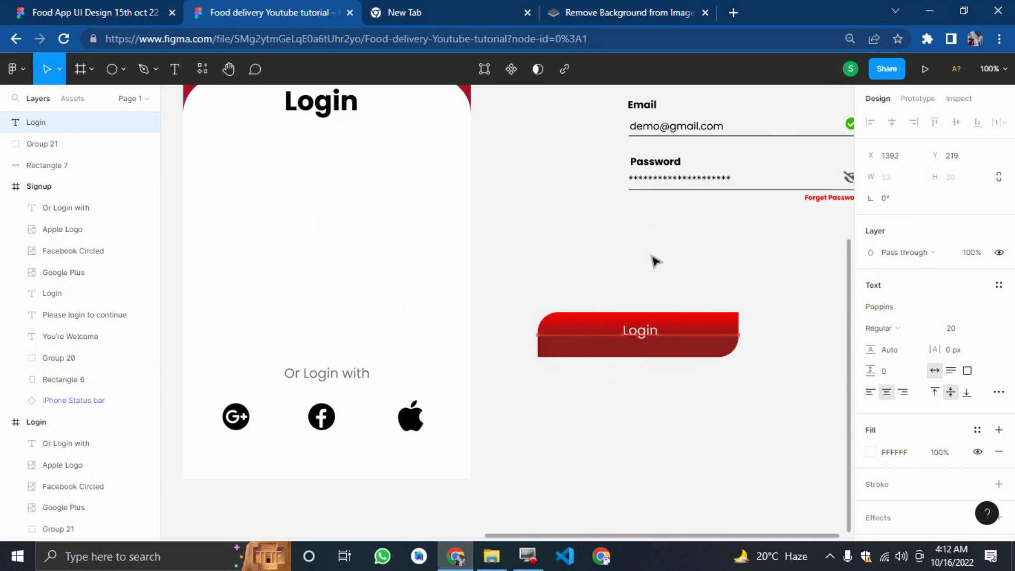
pyautogui.press('Down')
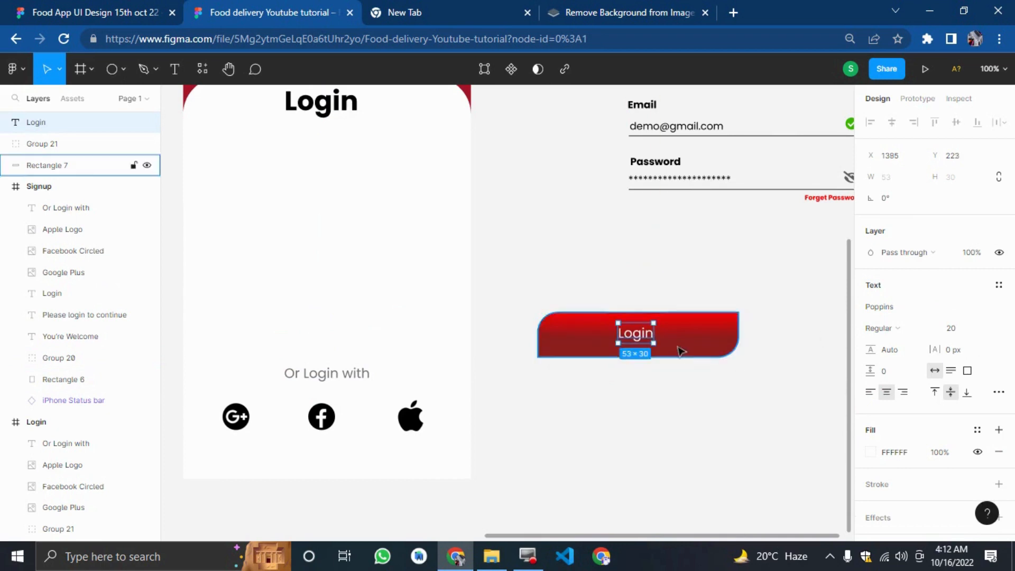
# Change the button label text to Signup.
pyautogui.doubleClick(636, 333)
pyautogui.write('S')
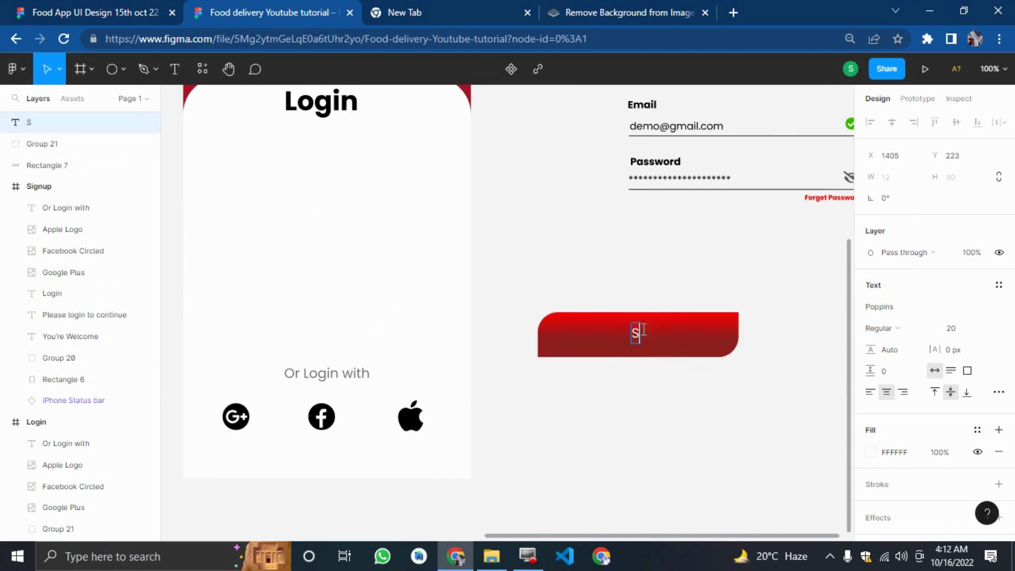
pyautogui.write('ignup')
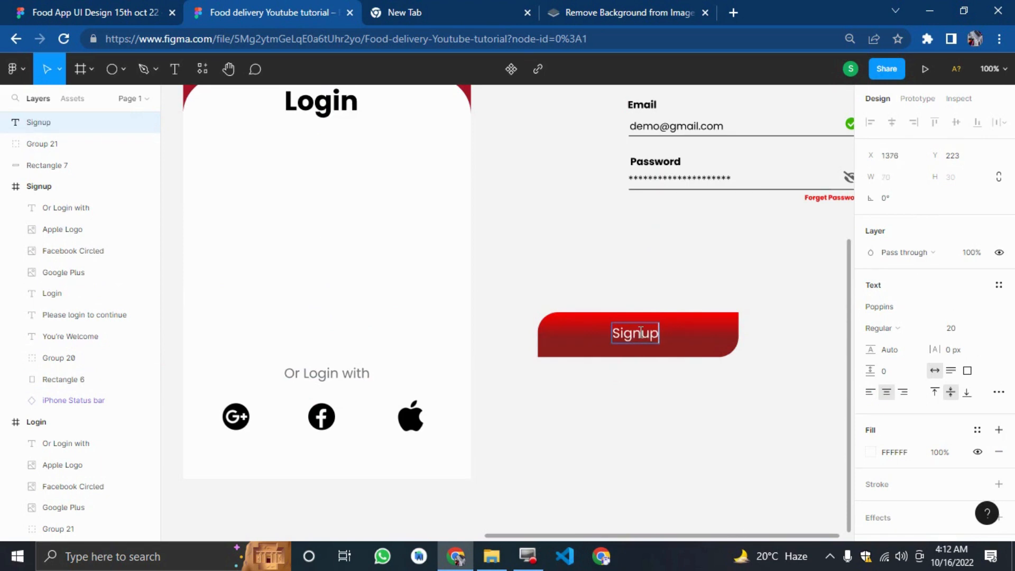
pyautogui.click(681, 272)
# Switch back to the reference design file to view the Sign Up screen.
pyautogui.scroll(2, 687, 276)
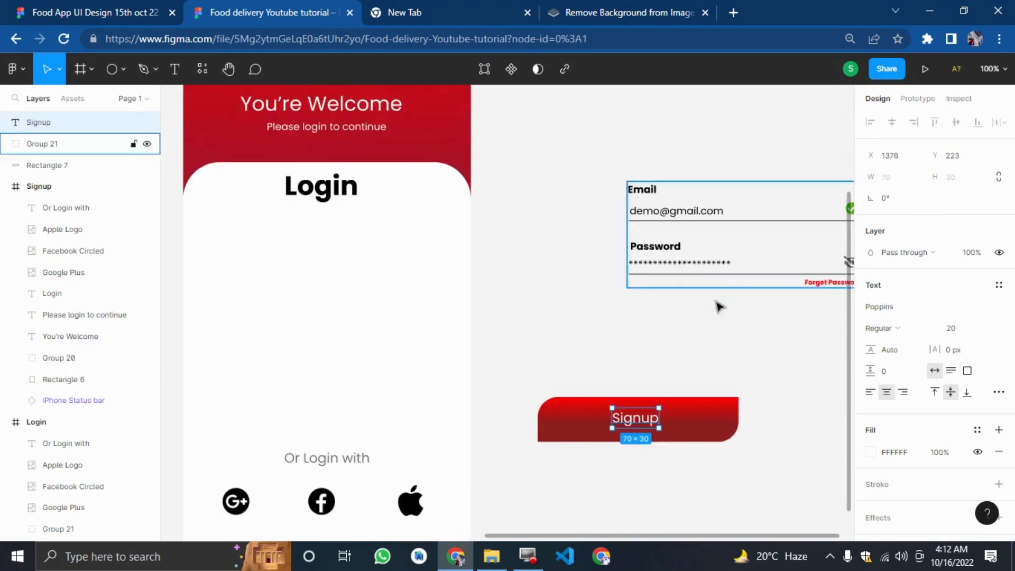
pyautogui.moveTo(719, 308); pyautogui.dragTo(804, 328)
pyautogui.click(788, 333)
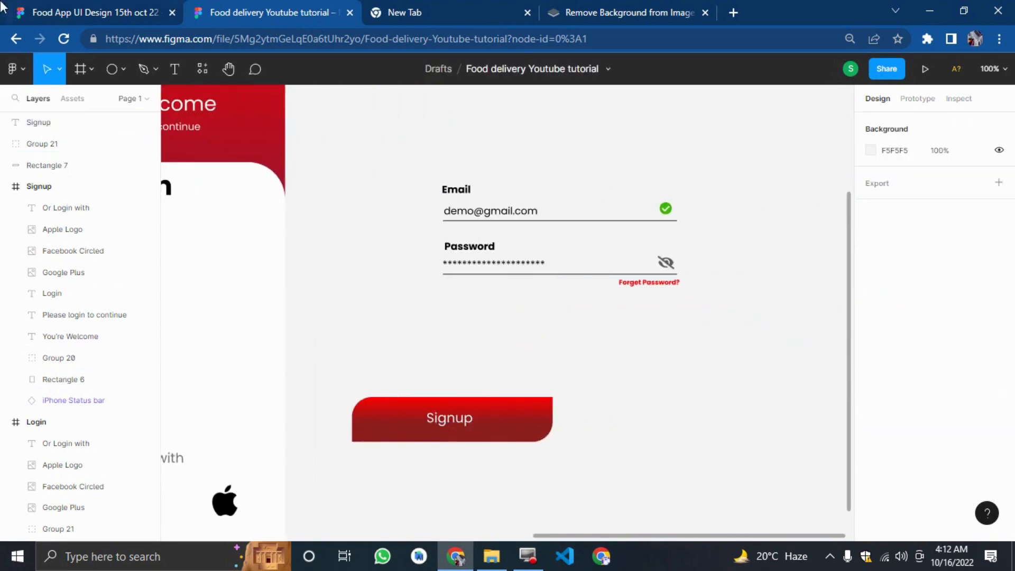
pyautogui.click(179, 19)
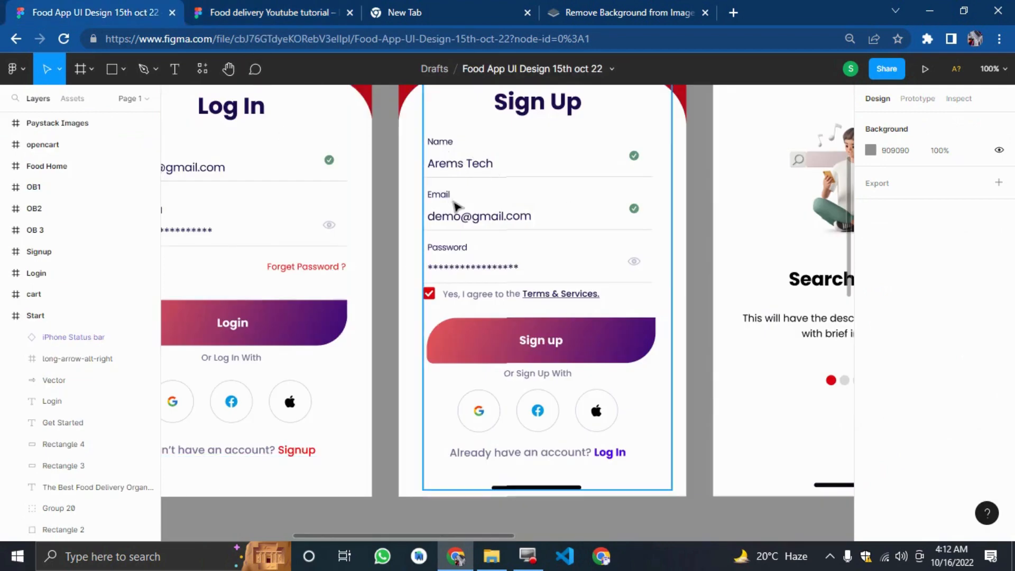
# Return to the working design file and select the email and password form group.
pyautogui.click(293, 6)
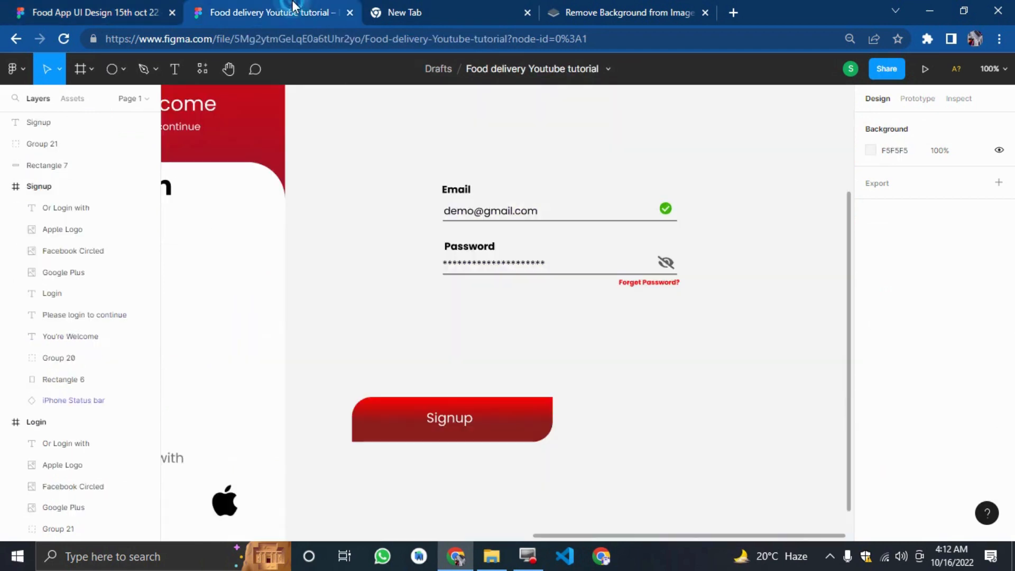
pyautogui.click(550, 231)
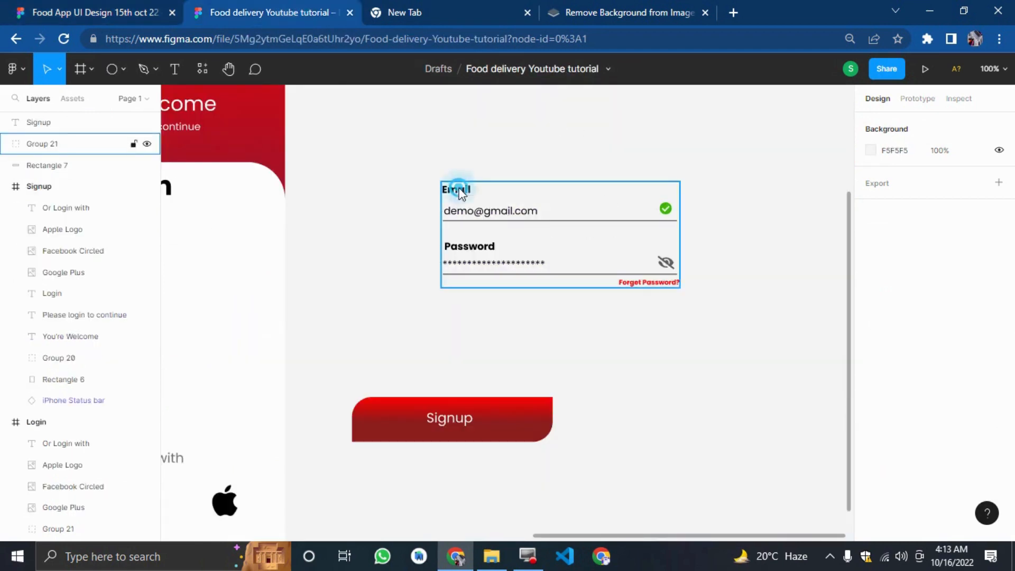
pyautogui.click(482, 168)
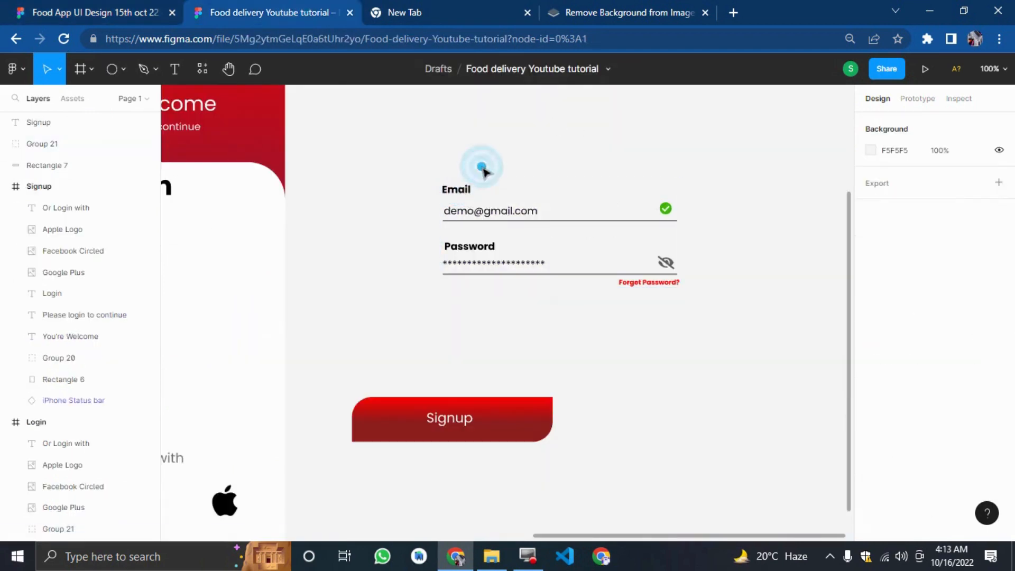
pyautogui.click(473, 195)
pyautogui.rightClick(465, 195)
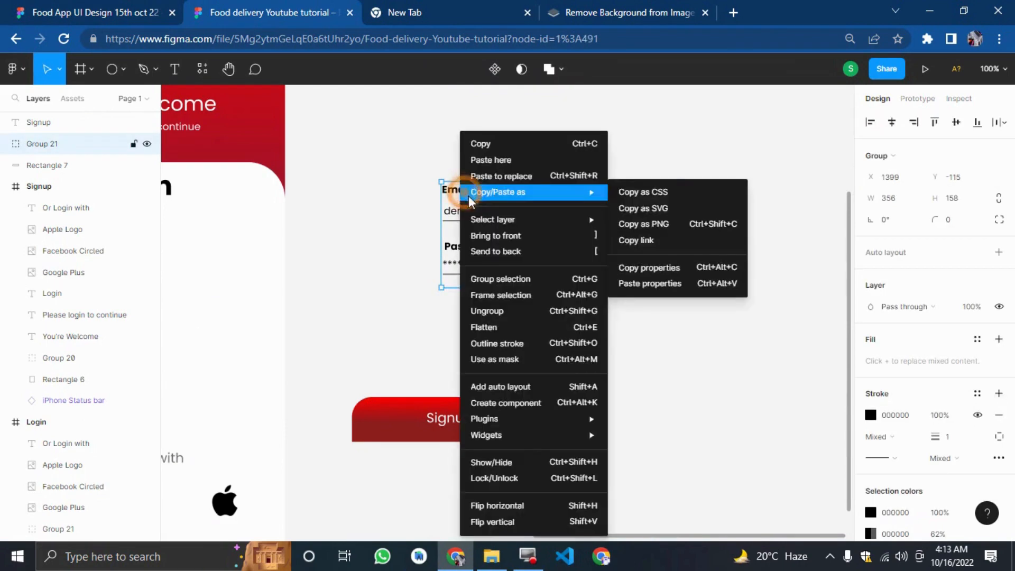
pyautogui.click(476, 327)
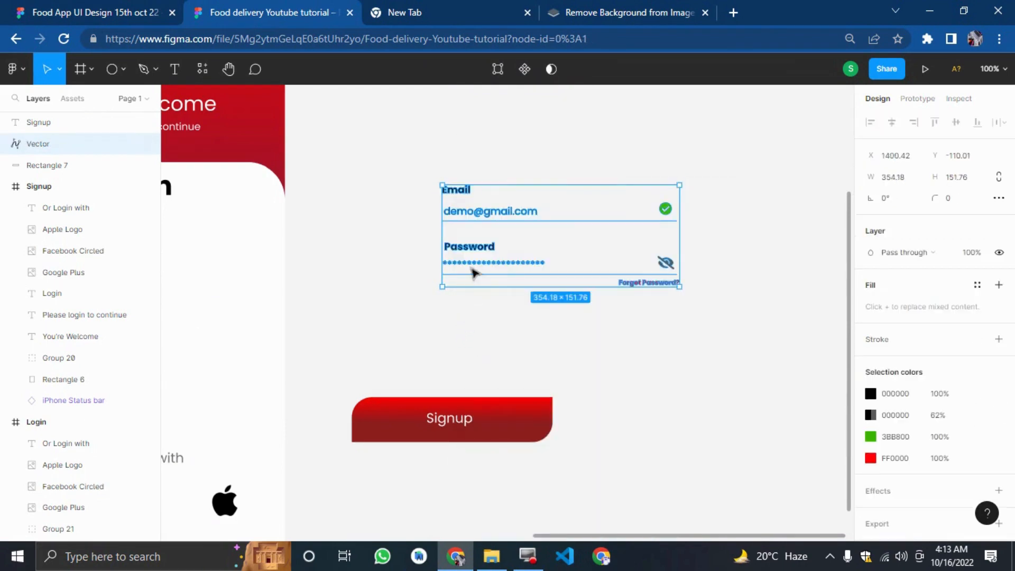
pyautogui.hotkey('ctrl', 'z')
# Ungroup the form group, then duplicate the Email field elements and shift the copy up above the original.
pyautogui.rightClick(476, 245)
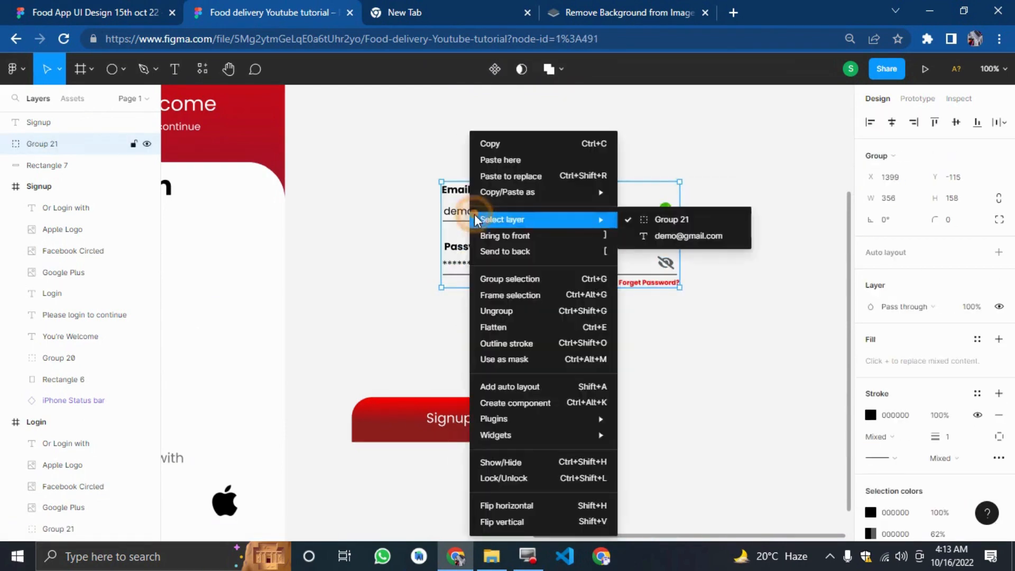
pyautogui.click(482, 317)
pyautogui.moveTo(426, 176)
pyautogui.mouseDown()
pyautogui.moveTo(632, 226)
pyautogui.moveTo(698, 237)
pyautogui.moveTo(709, 228)
pyautogui.mouseUp()
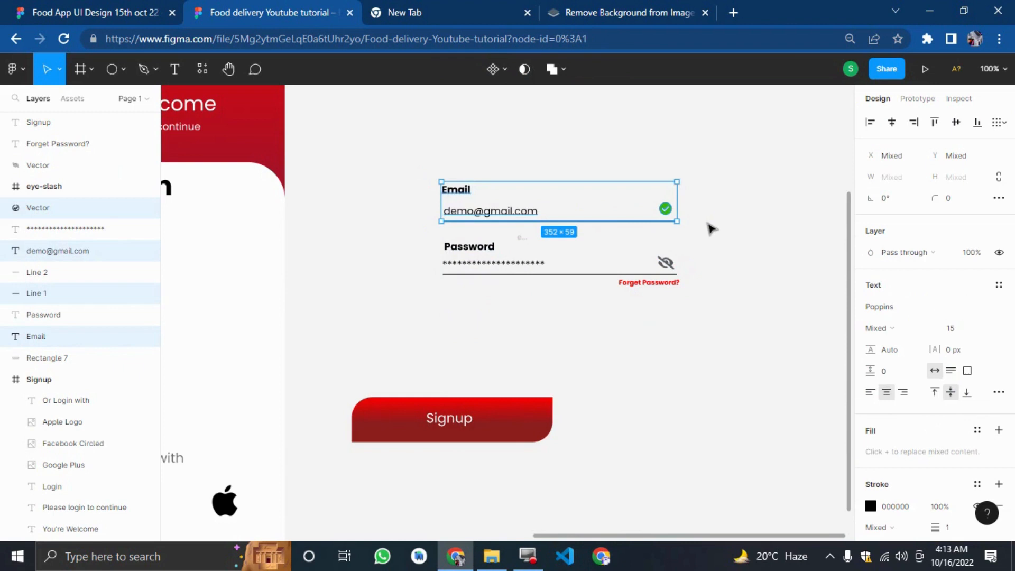
pyautogui.hotkey('ctrl', 'd')
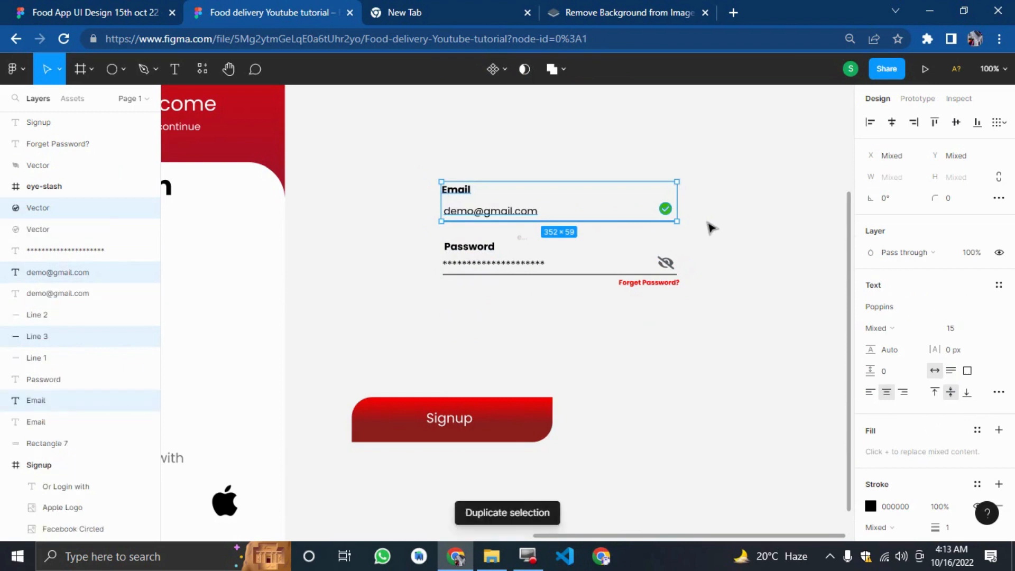
pyautogui.hotkey('shift', 'Up')
pyautogui.hotkey('shift', 'Up')
pyautogui.hotkey('shift', 'Up')
pyautogui.hotkey('shift', 'Up')
pyautogui.hotkey('shift', 'Up')
pyautogui.hotkey('shift', 'Up')
pyautogui.hotkey('shift', 'Up')
pyautogui.hotkey('shift', 'Up')
pyautogui.hotkey('shift', 'Up')
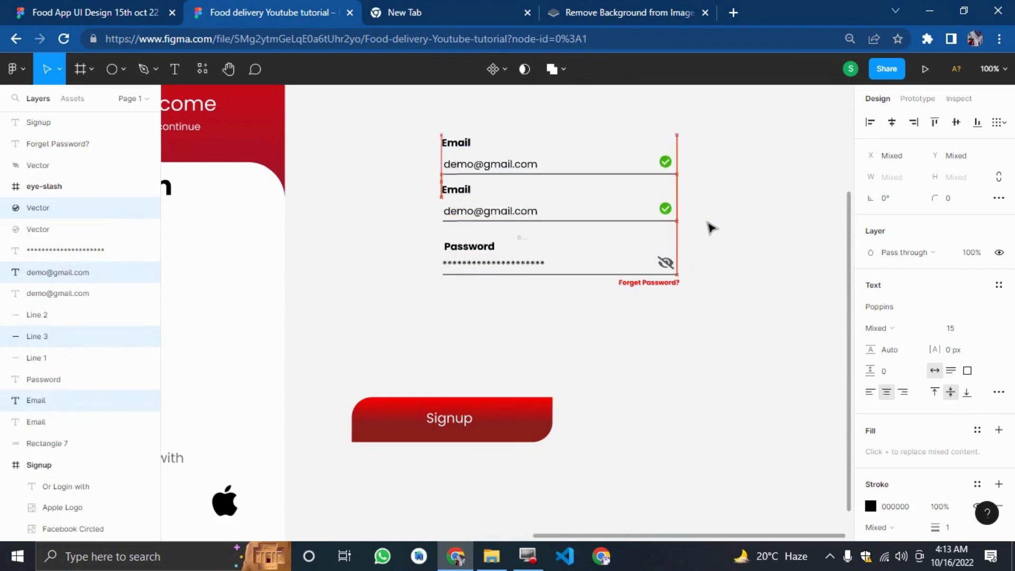
# Rename the copied field's label to Full Name.
pyautogui.click(719, 206)
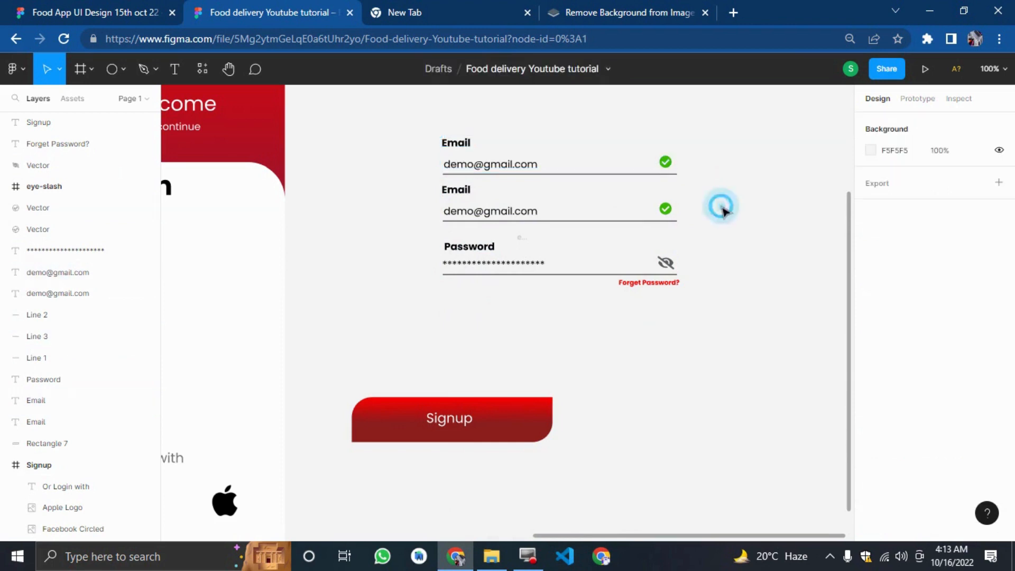
pyautogui.doubleClick(454, 148)
pyautogui.write('Full Name')
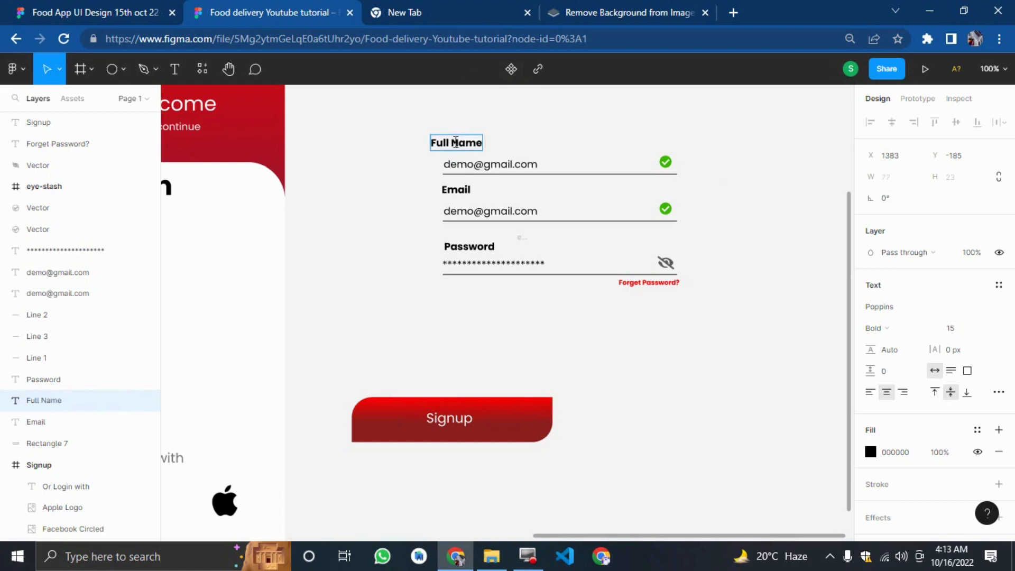
# Nudge the Full Name label right so it aligns with the field's left edge.
pyautogui.click(427, 176)
pyautogui.press('Right')
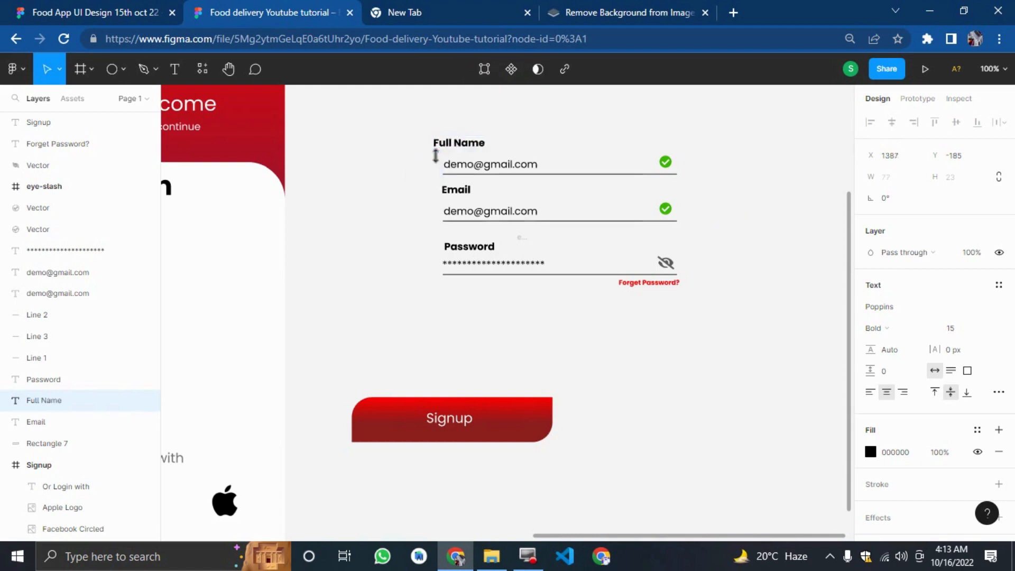
pyautogui.press('Right')
pyautogui.press('Right')
pyautogui.press('Right')
pyautogui.press('Right')
pyautogui.press('Right')
pyautogui.press('Right')
pyautogui.press('Right')
pyautogui.press('Right')
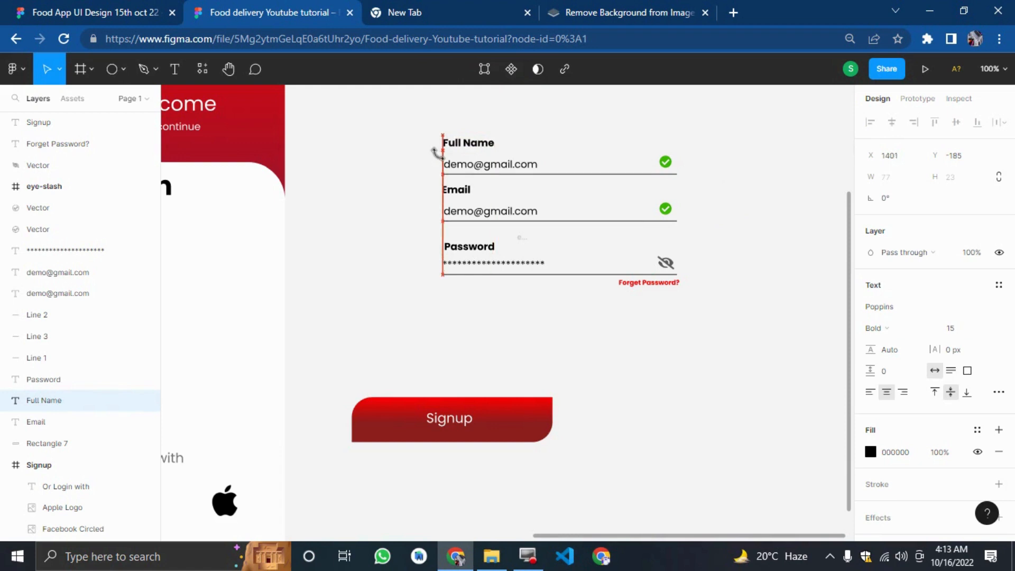
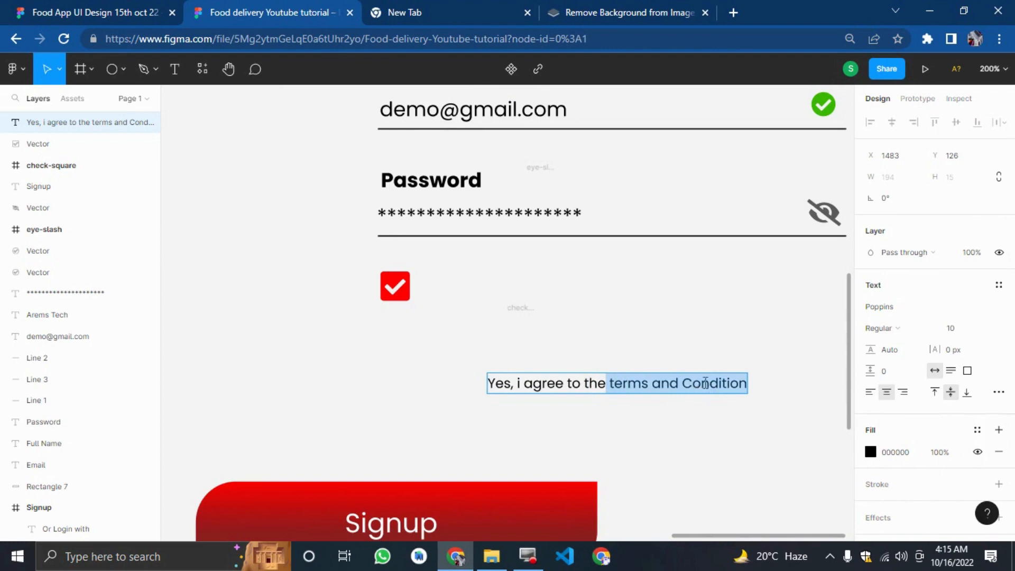
# Underline the terms and Condition phrase and set its colour to FF0000.
pyautogui.hotkey('ctrl', 'u')
pyautogui.press('Escape')
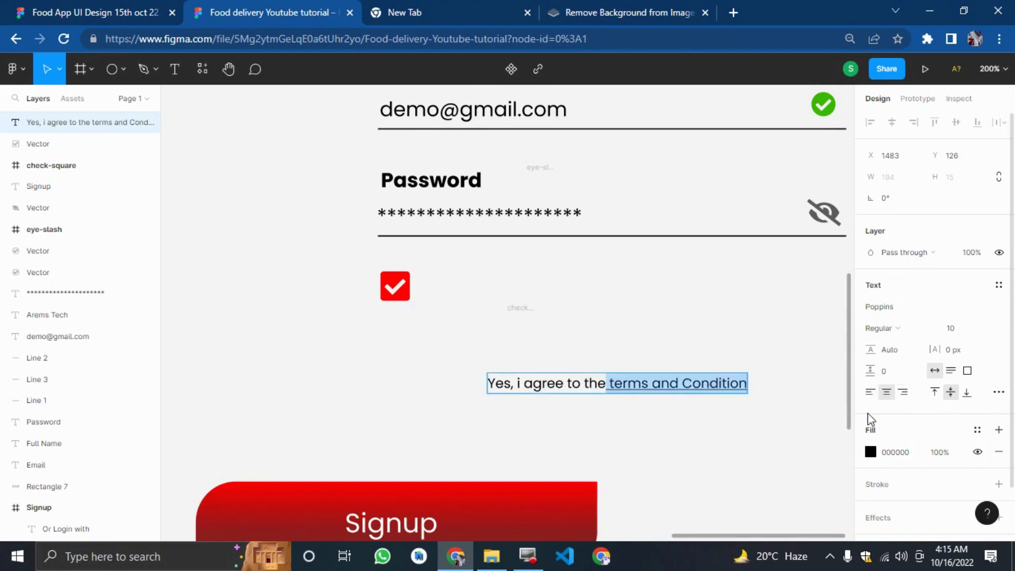
pyautogui.click(869, 452)
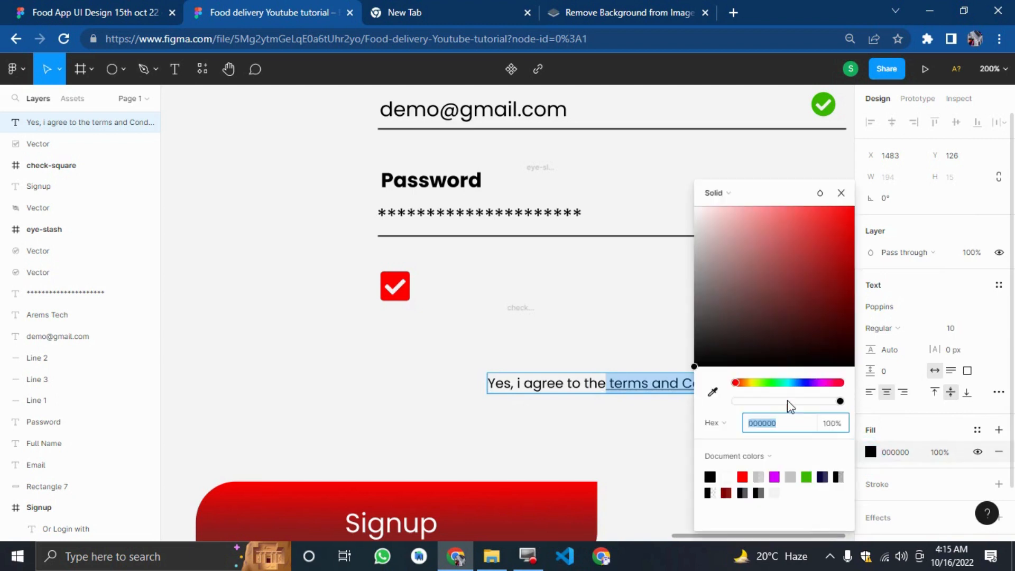
pyautogui.click(742, 476)
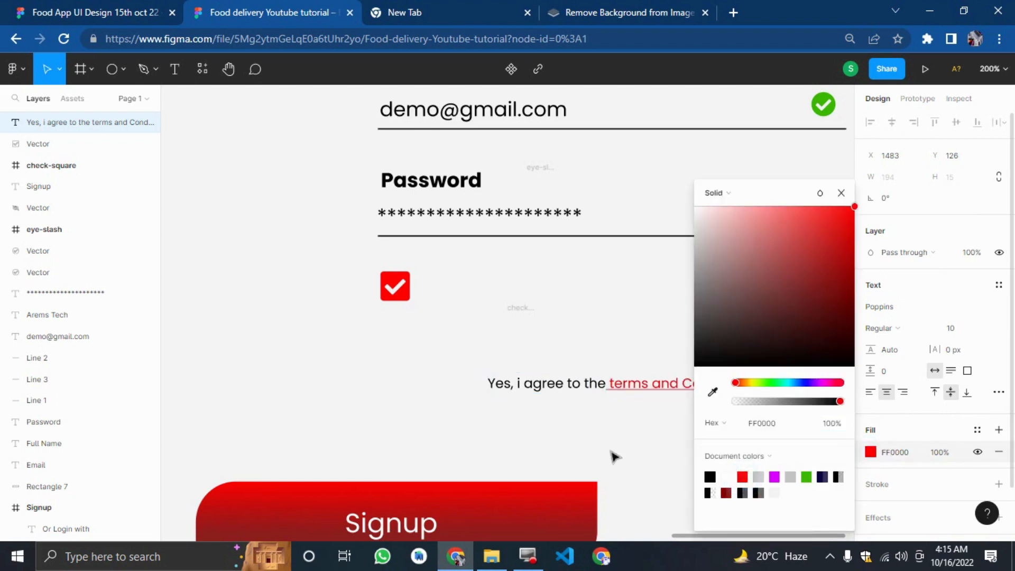
# Move the agreement text up beside the red checkbox.
pyautogui.click(607, 444)
pyautogui.moveTo(606, 388); pyautogui.dragTo(545, 292)
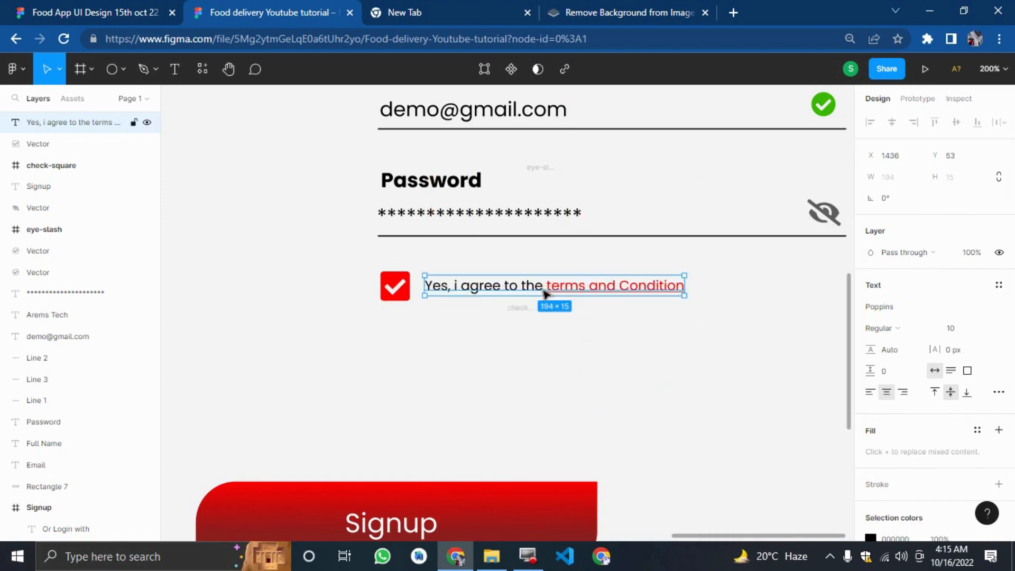
pyautogui.click(661, 369)
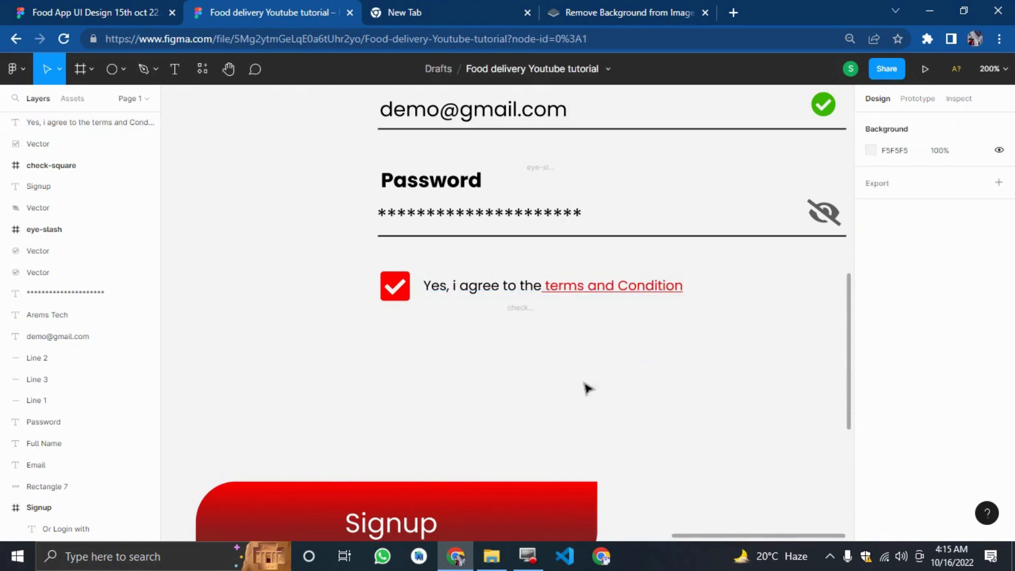
# Compare with the reference, then group the Signup button and move it up below the agreement line.
pyautogui.click(21, 11)
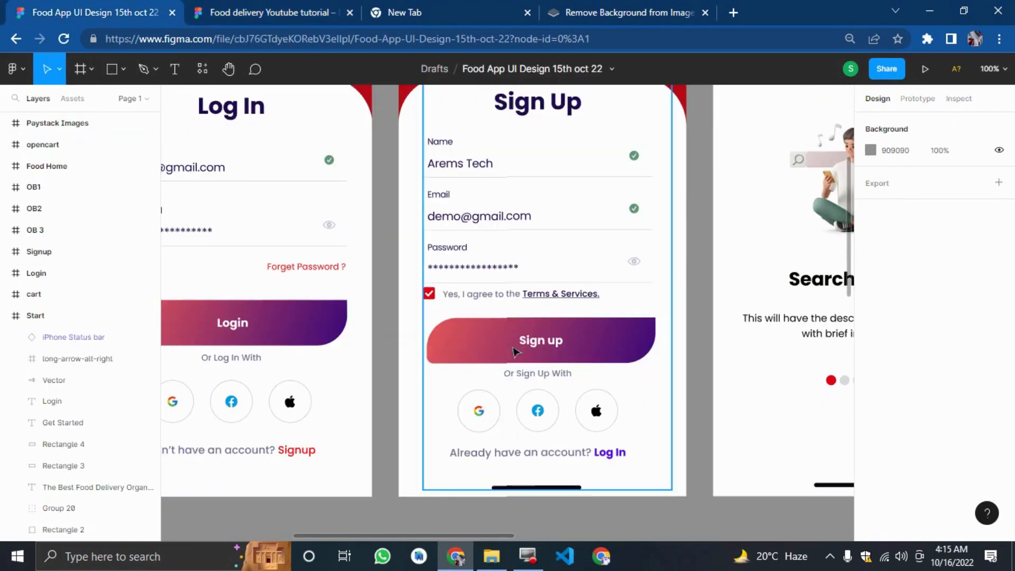
pyautogui.click(300, 6)
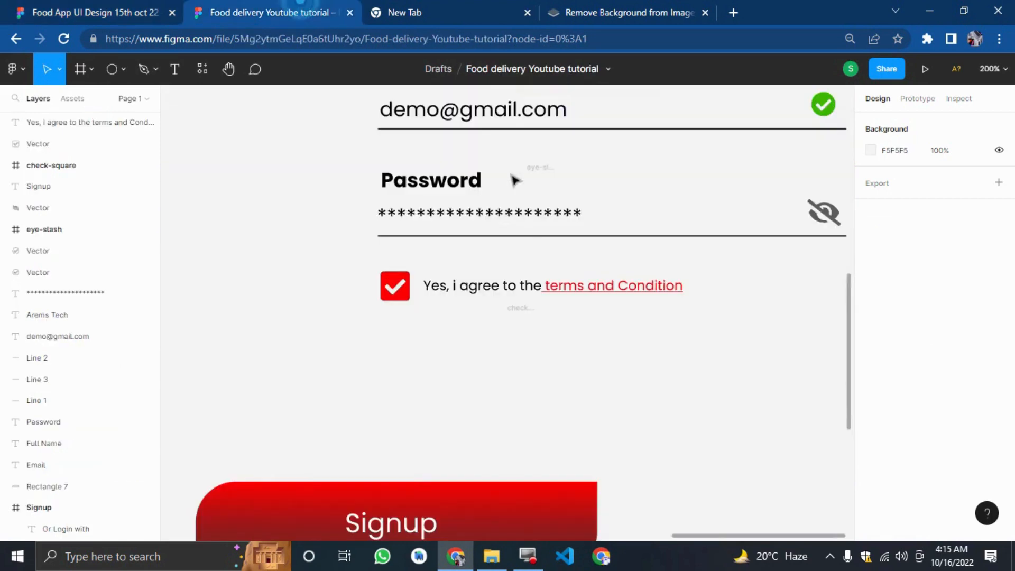
pyautogui.scroll(-1, 589, 430)
pyautogui.moveTo(616, 503); pyautogui.dragTo(193, 407)
pyautogui.hotkey('ctrl', 'g')
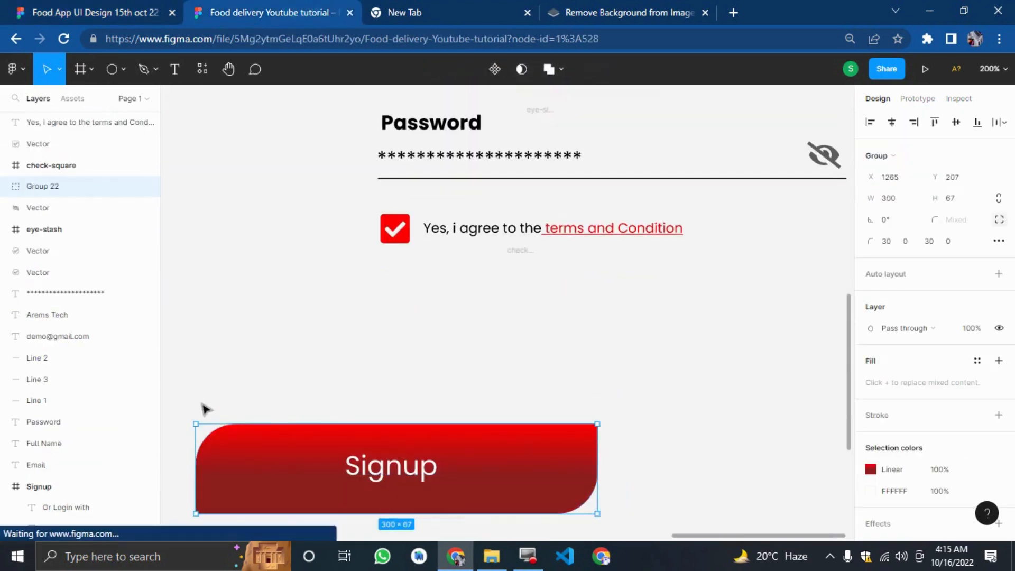
pyautogui.moveTo(310, 465); pyautogui.dragTo(552, 330)
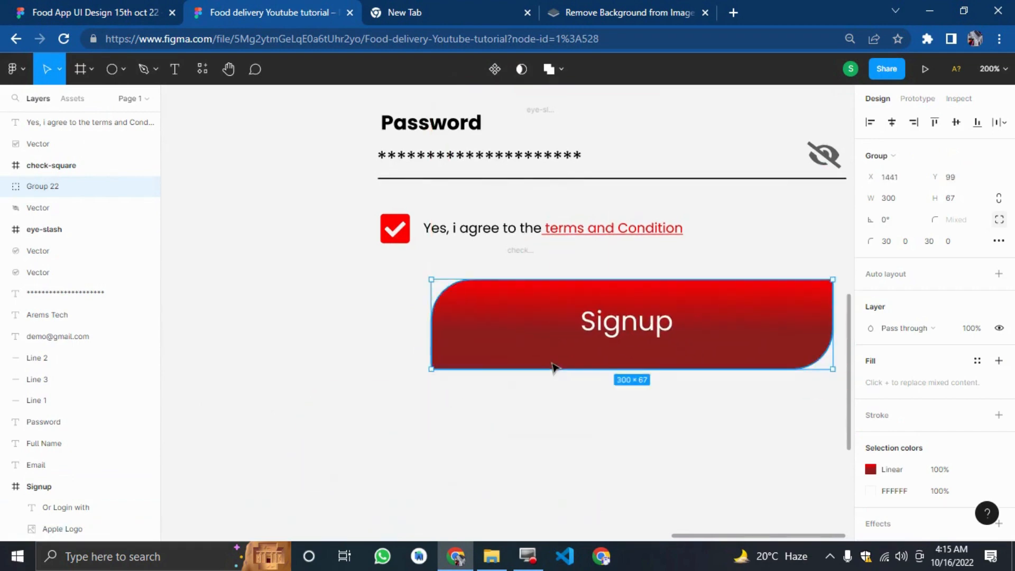
# Nudge the agreement row and Signup button up closer to the password field.
pyautogui.press('-')
pyautogui.click(590, 422)
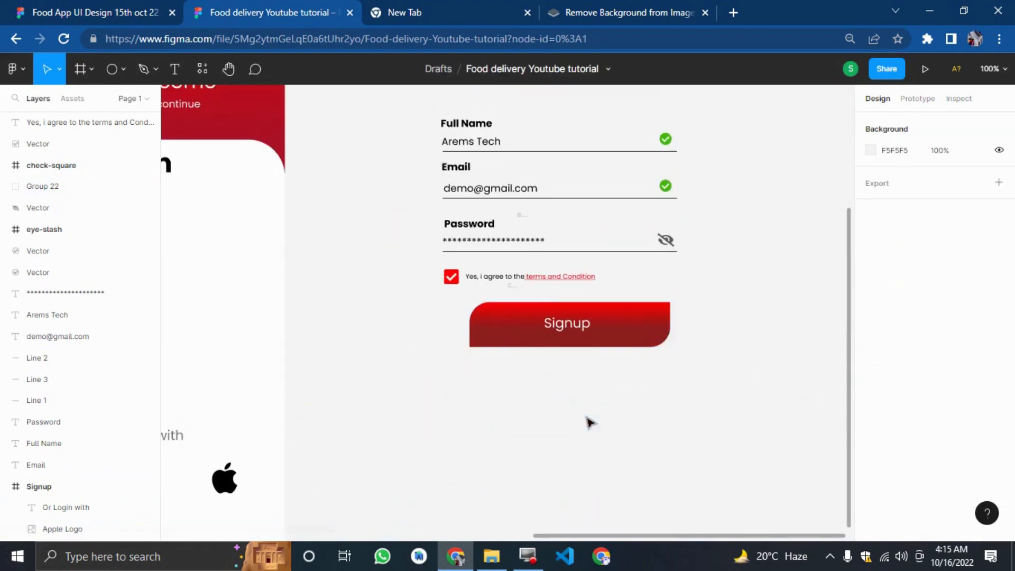
pyautogui.scroll(1, 590, 422)
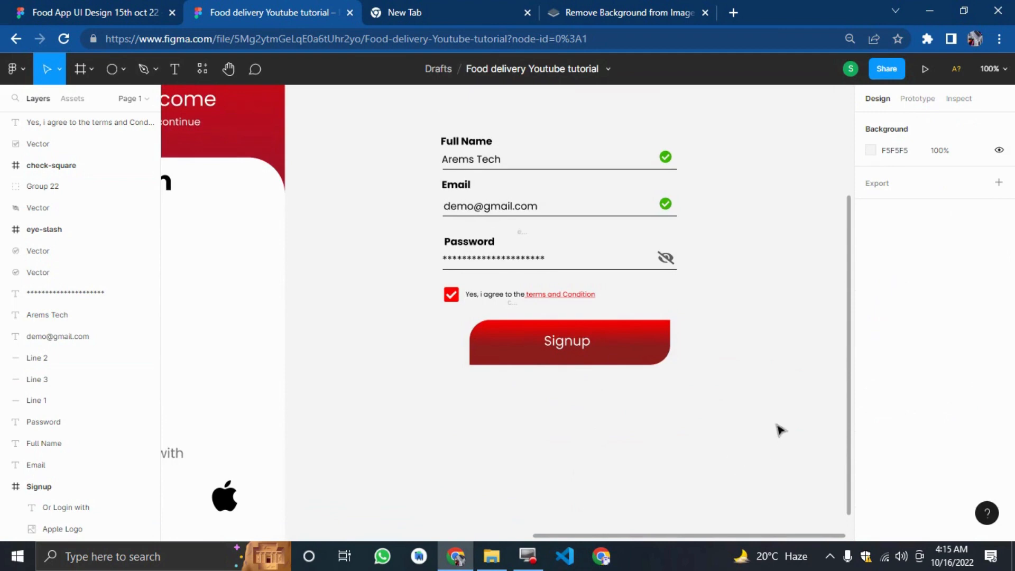
pyautogui.moveTo(701, 419); pyautogui.dragTo(465, 307)
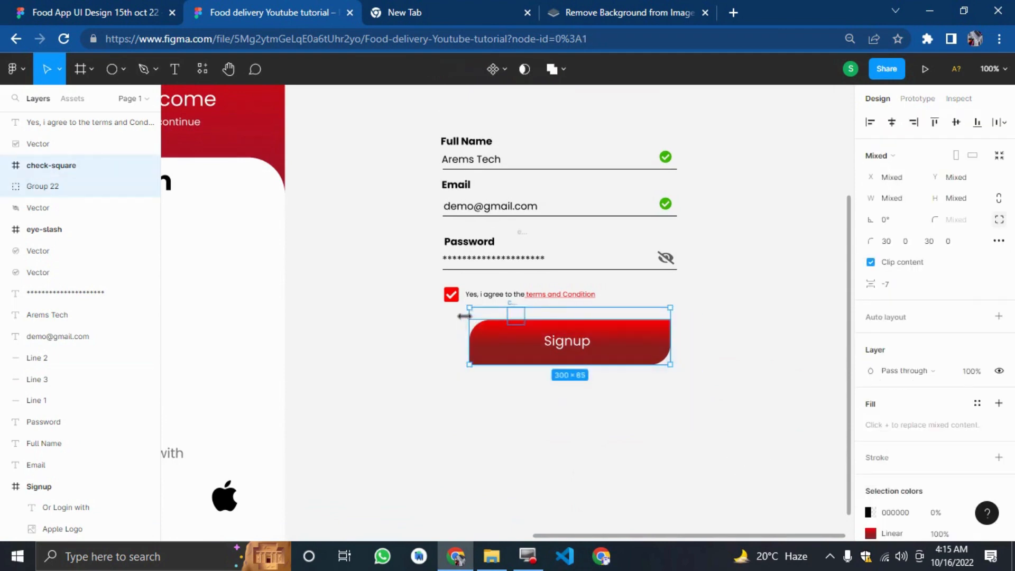
pyautogui.hotkey('shift', 'Up')
pyautogui.hotkey('shift', 'Up')
pyautogui.click(408, 324)
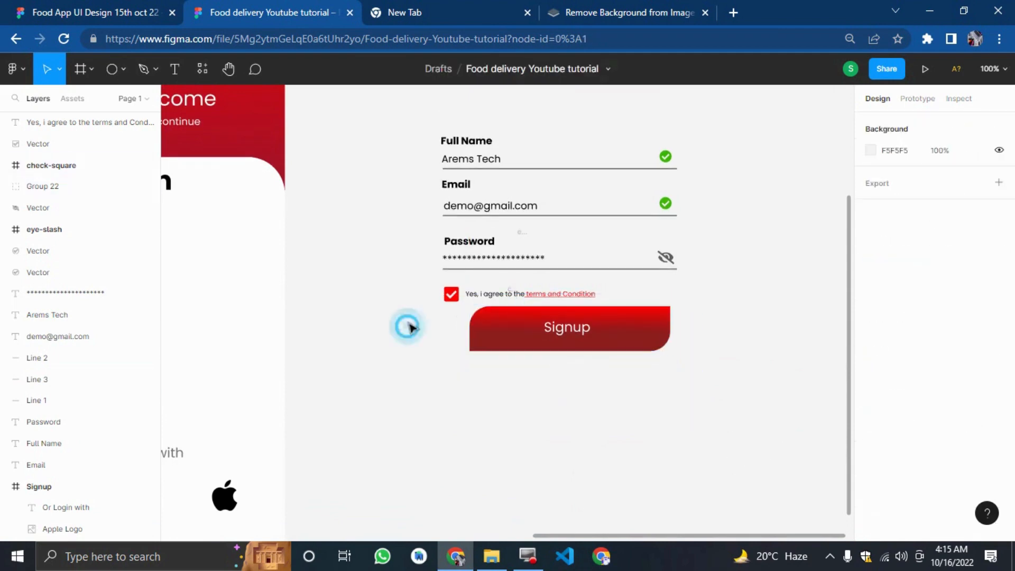
pyautogui.moveTo(418, 276); pyautogui.dragTo(566, 296)
pyautogui.hotkey('shift', 'Up')
pyautogui.hotkey('shift', 'Up')
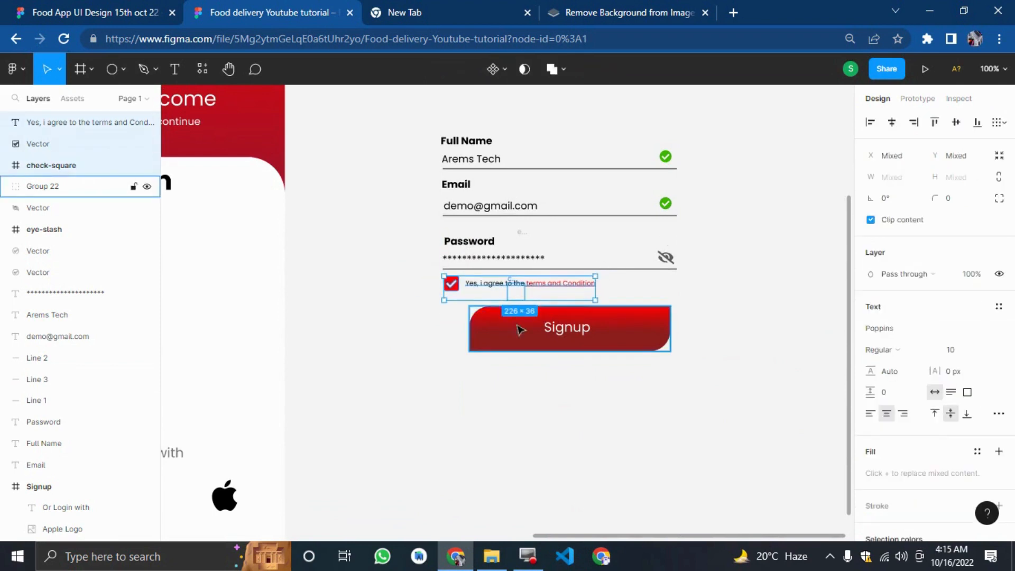
# Delete the empty check-square frame and group all the form elements together.
pyautogui.click(517, 289)
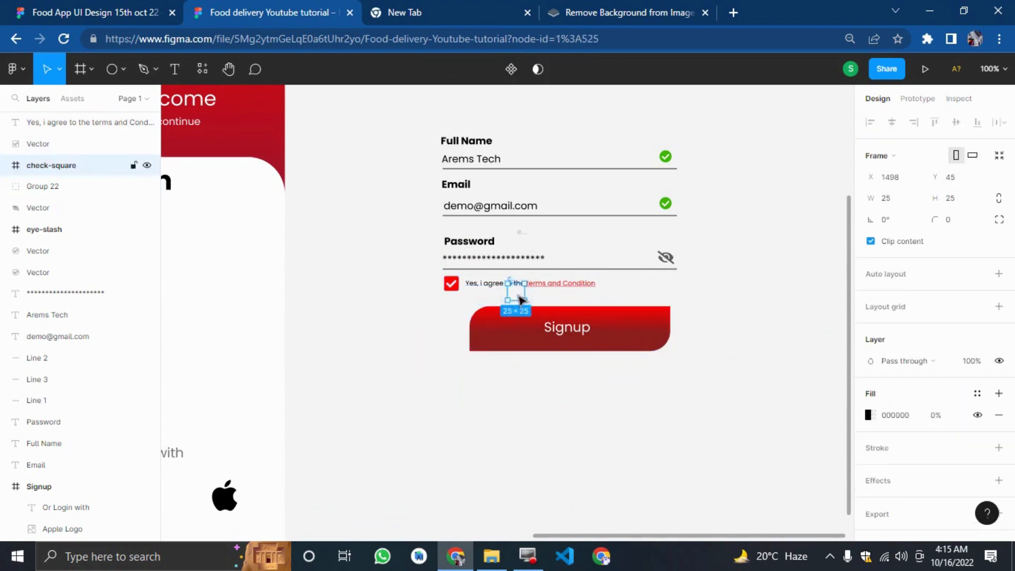
pyautogui.press('Delete')
pyautogui.moveTo(696, 390); pyautogui.dragTo(451, 132)
pyautogui.rightClick(514, 177)
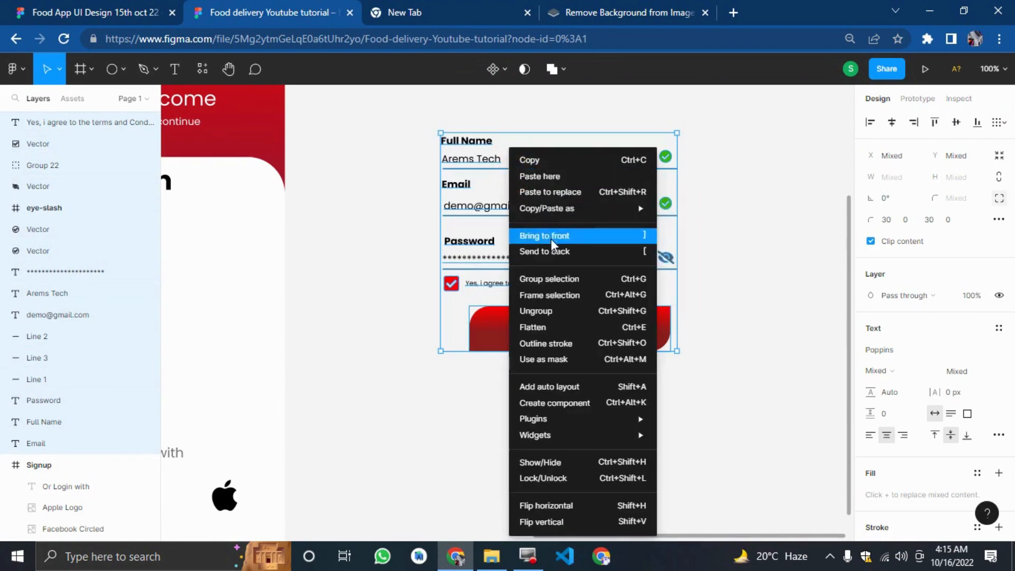
pyautogui.click(544, 273)
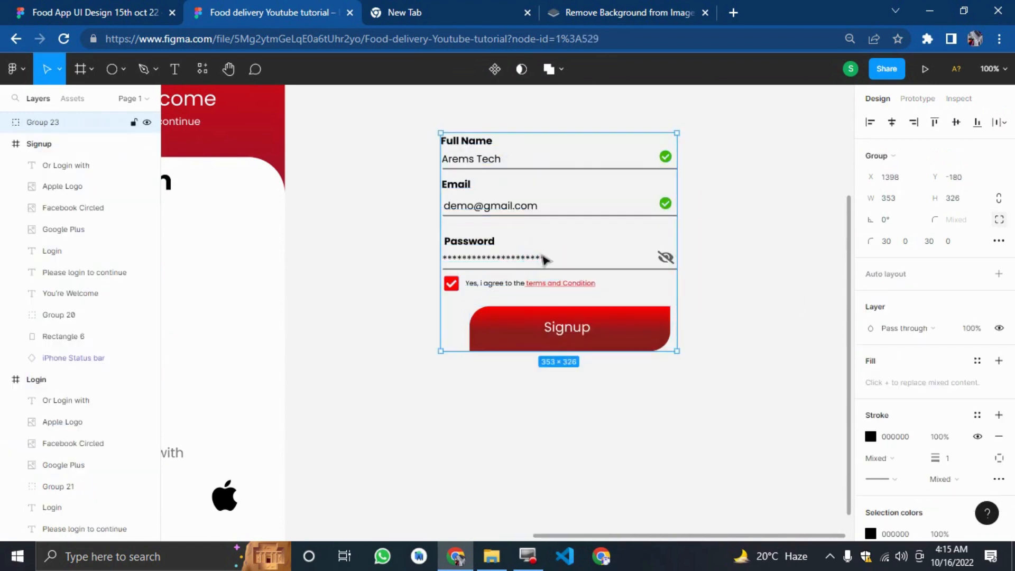
# Move the form group onto the Signup screen below the Login heading.
pyautogui.rightClick(539, 254)
pyautogui.click(379, 257)
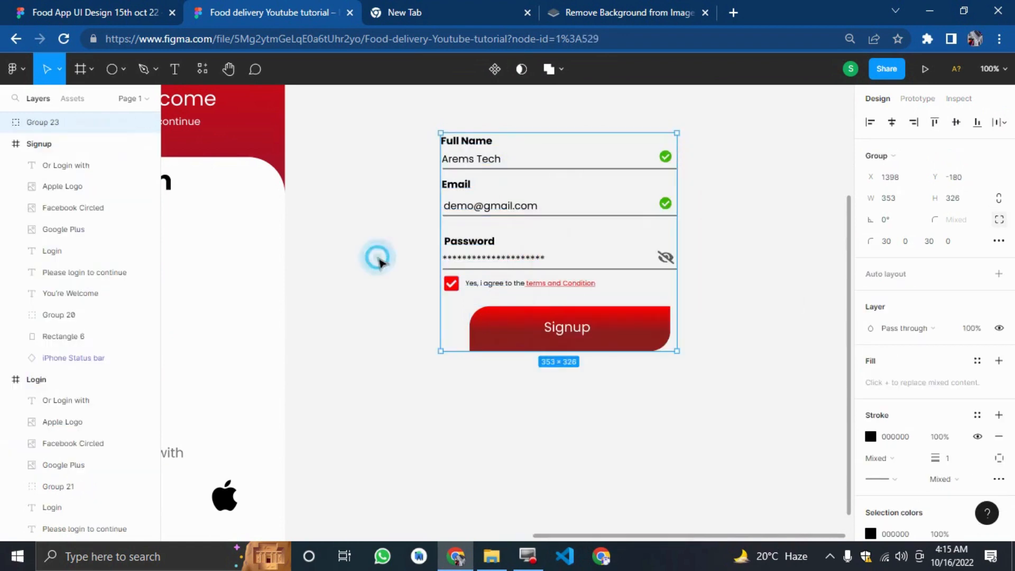
pyautogui.moveTo(557, 246); pyautogui.dragTo(436, 332)
pyautogui.click(654, 317)
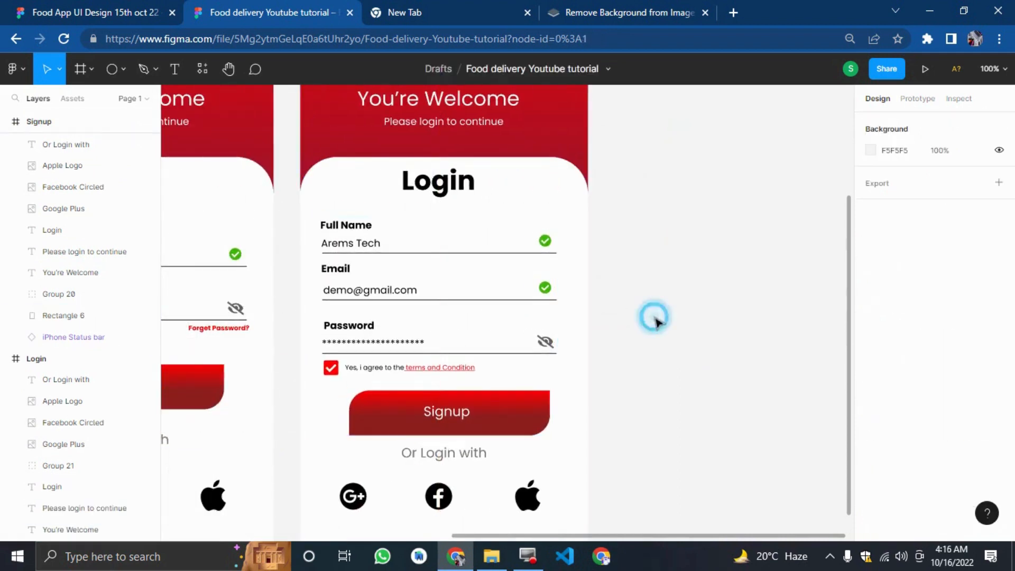
# Change the Or Login with text to Or Connect with.
pyautogui.scroll(-5, 648, 338)
pyautogui.scroll(5, 661, 355)
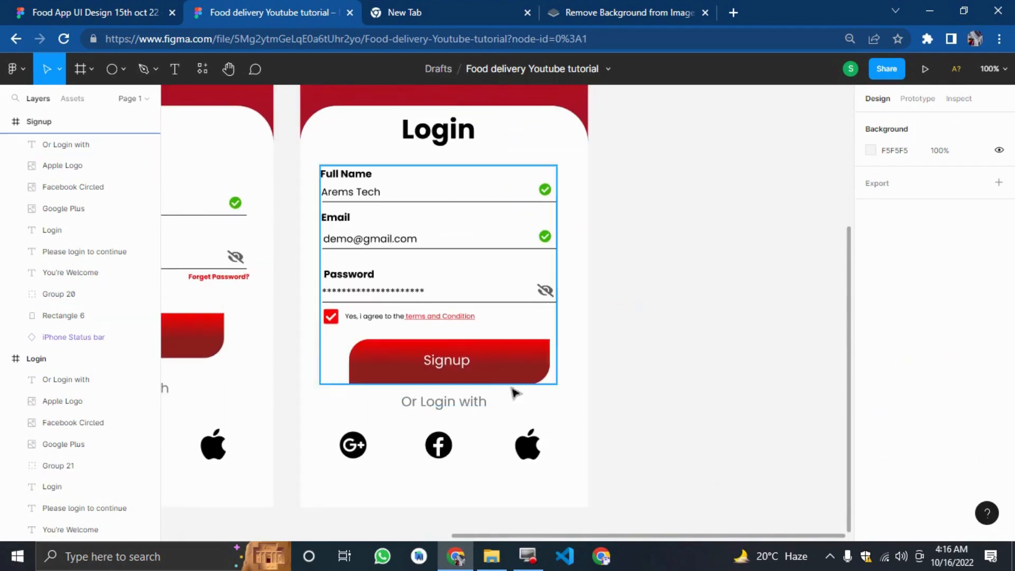
pyautogui.click(448, 406)
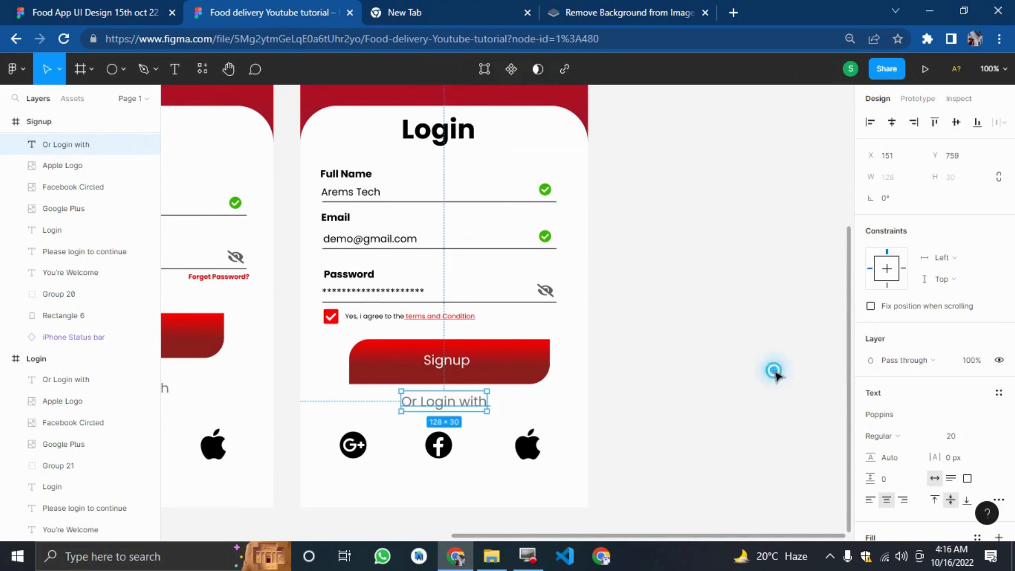
pyautogui.click(771, 366)
pyautogui.hotkey('ctrl', '-')
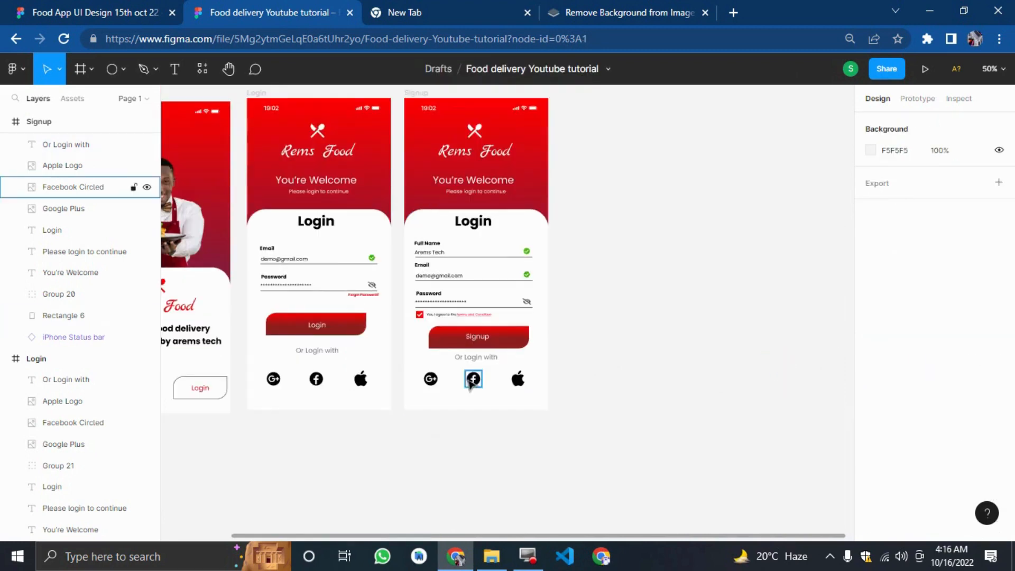
pyautogui.click(480, 360)
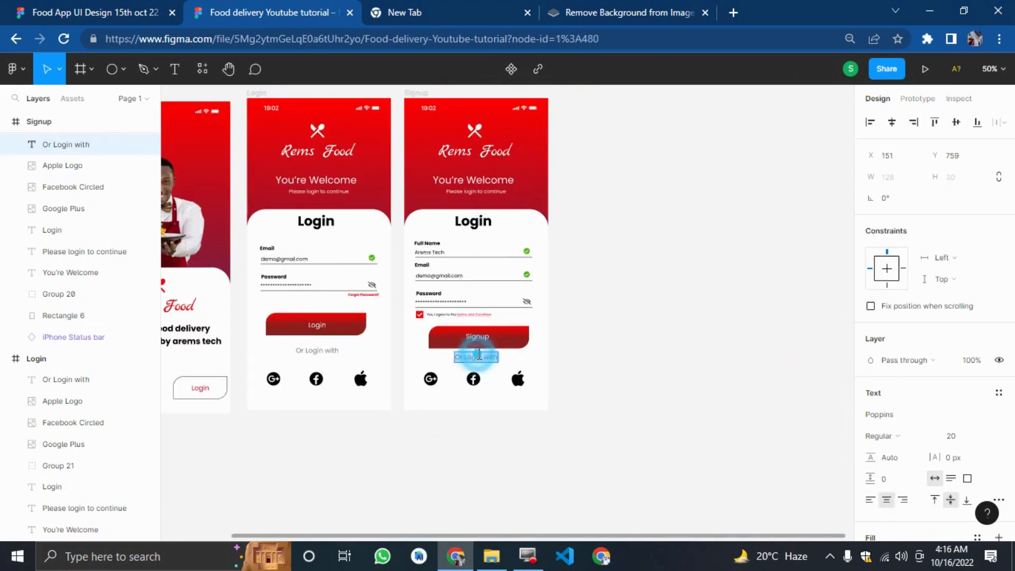
pyautogui.doubleClick(479, 356)
pyautogui.write('Conne')
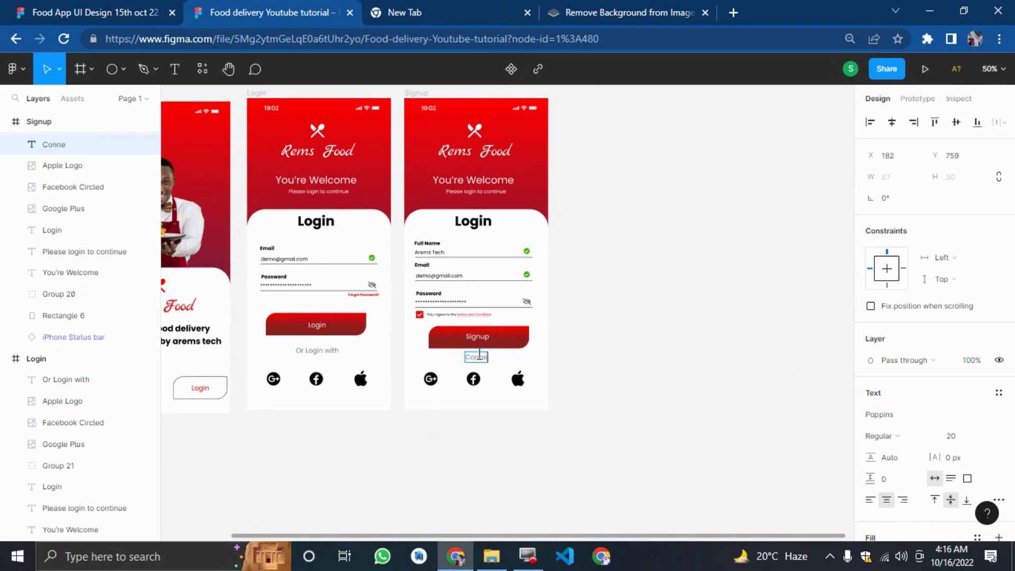
pyautogui.write('ct with')
pyautogui.press('Home')
pyautogui.write('Or')
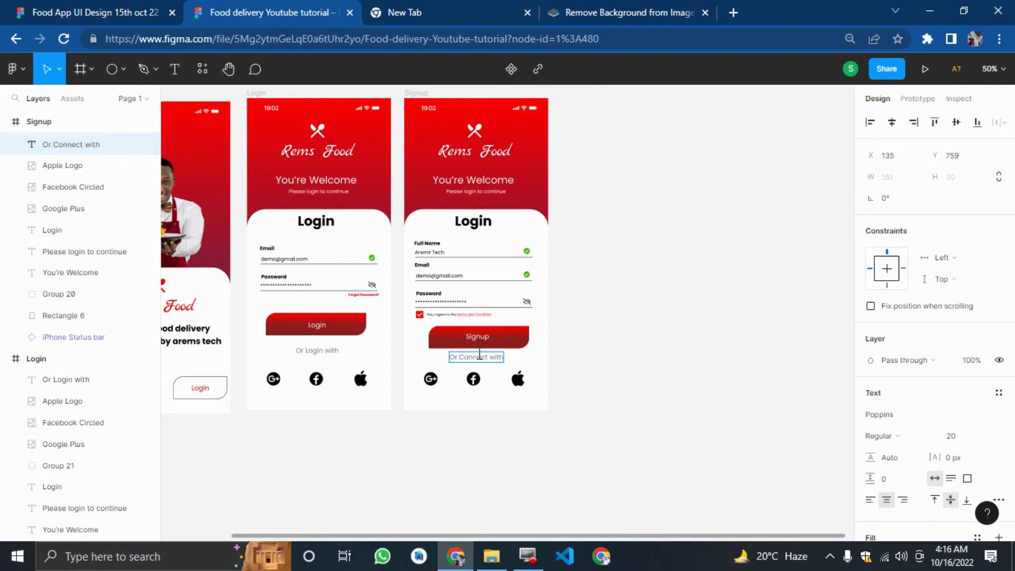
# Nudge the Or Connect with text slightly left and down.
pyautogui.click(621, 312)
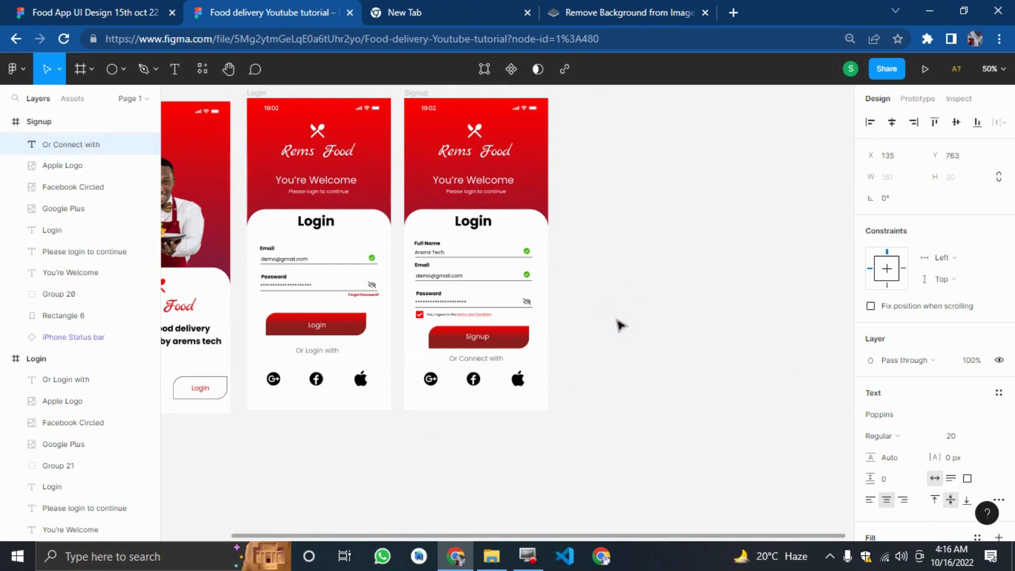
pyautogui.press('Left')
pyautogui.press('Left')
pyautogui.press('Left')
pyautogui.press('Down')
pyautogui.press('Down')
pyautogui.press('Down')
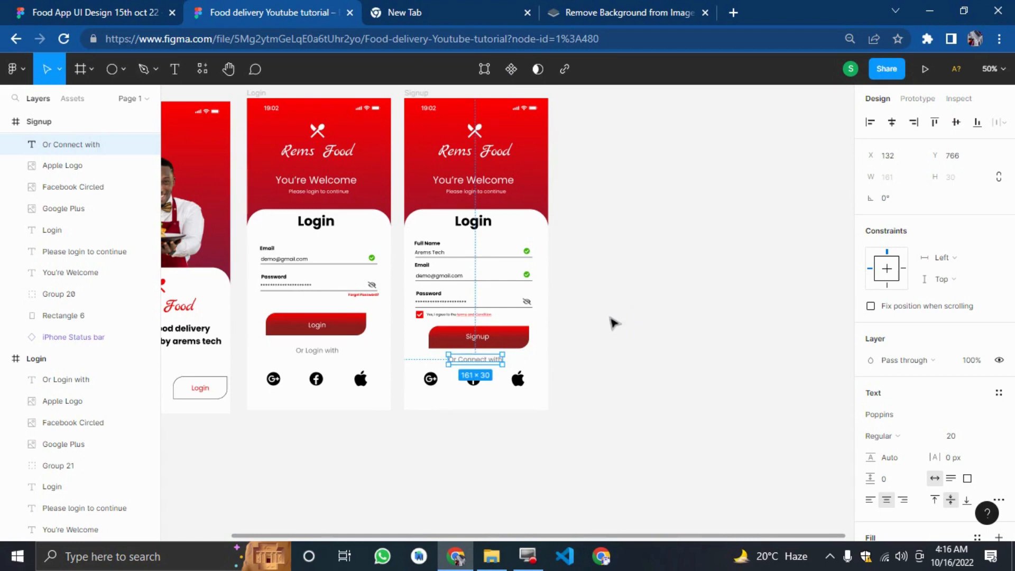
pyautogui.click(611, 320)
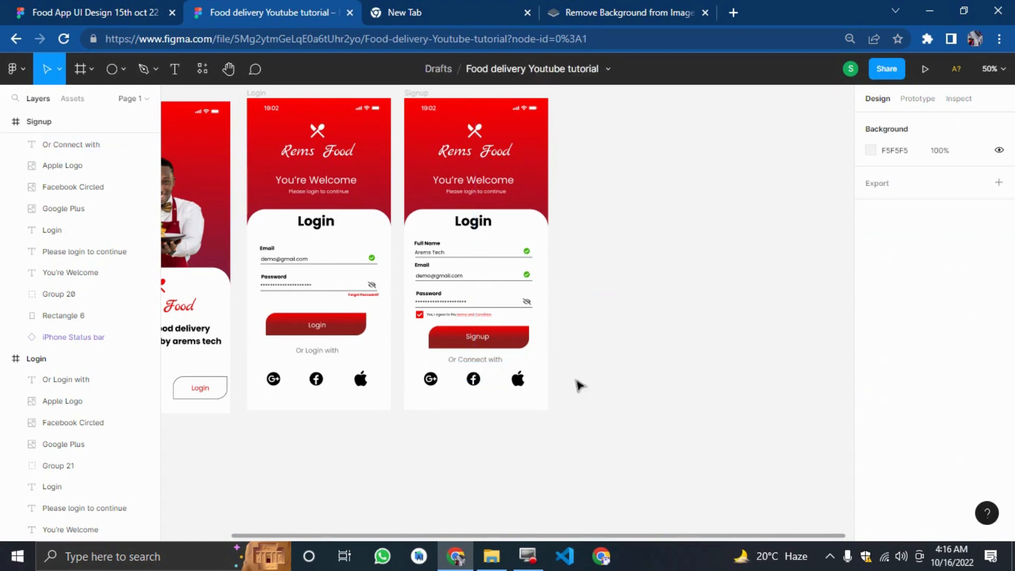
# Change the Login heading on the Signup screen to Sigup.
pyautogui.click(466, 219)
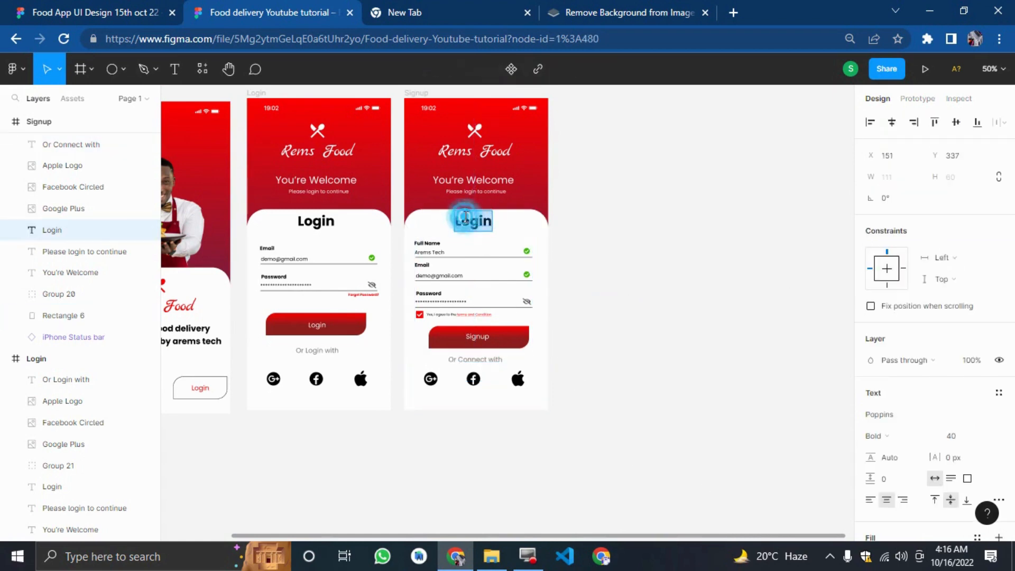
pyautogui.write('Cre')
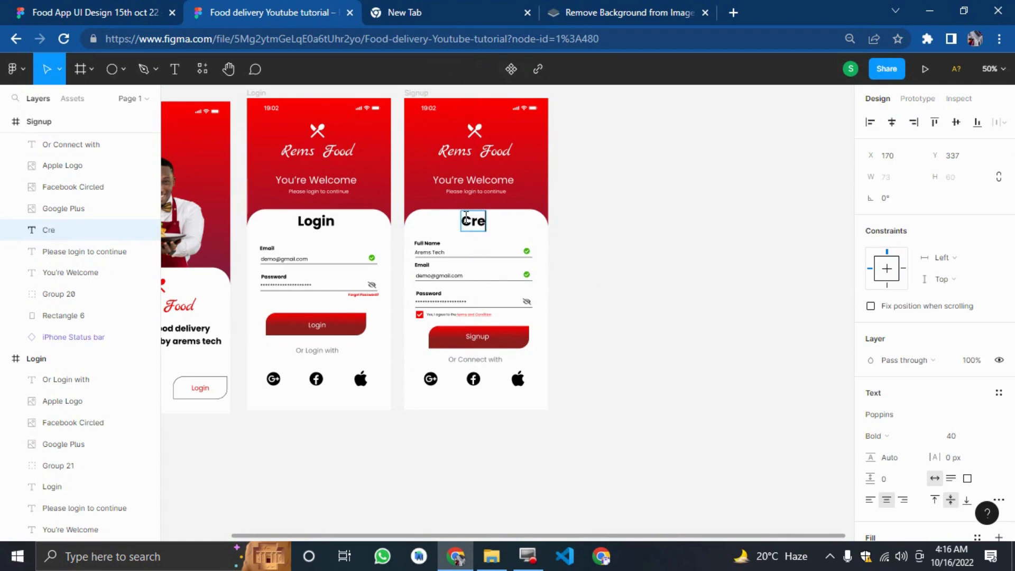
pyautogui.hotkey('ctrl', 'a')
pyautogui.write('Sigup')
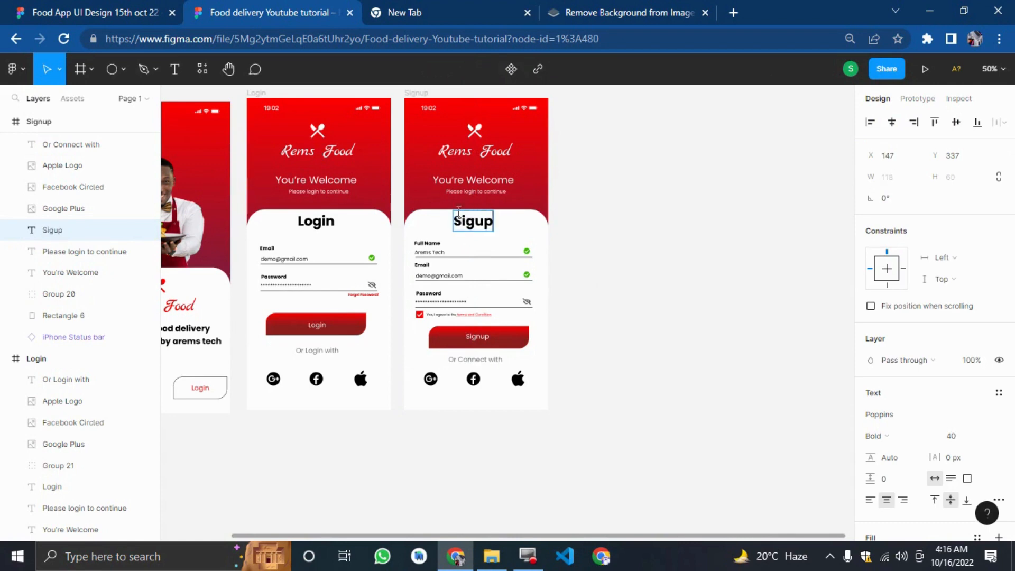
# Replace the You're Welcome heading on the Signup screen with Create an Account, checking the reference design.
pyautogui.click(460, 179)
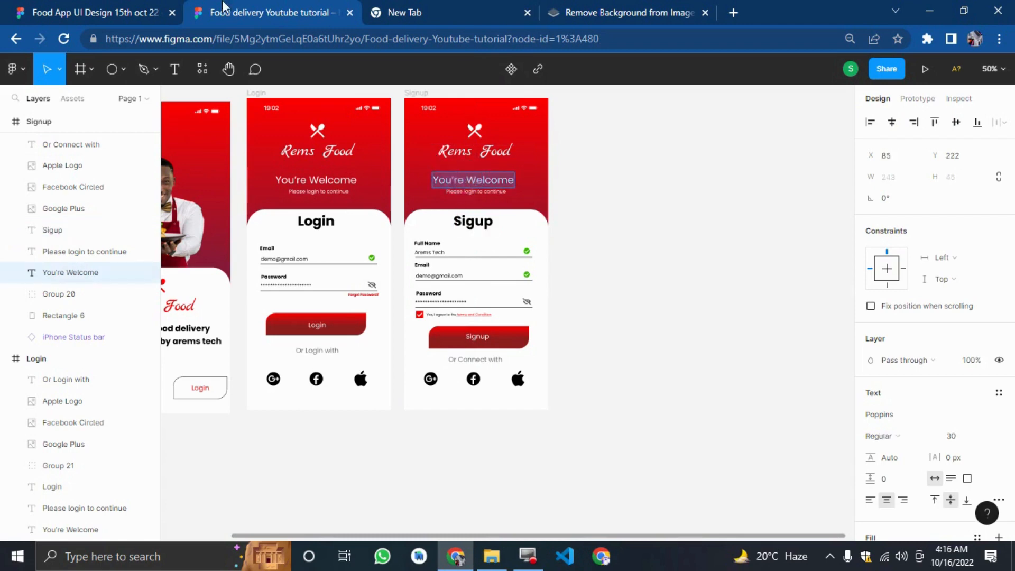
pyautogui.click(165, 6)
pyautogui.scroll(5, 408, 219)
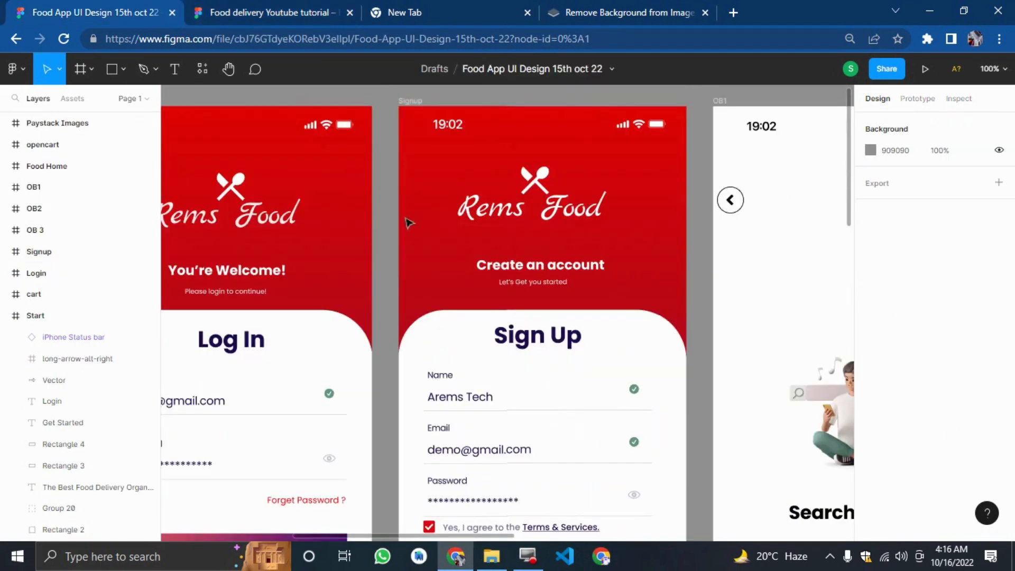
pyautogui.click(264, 11)
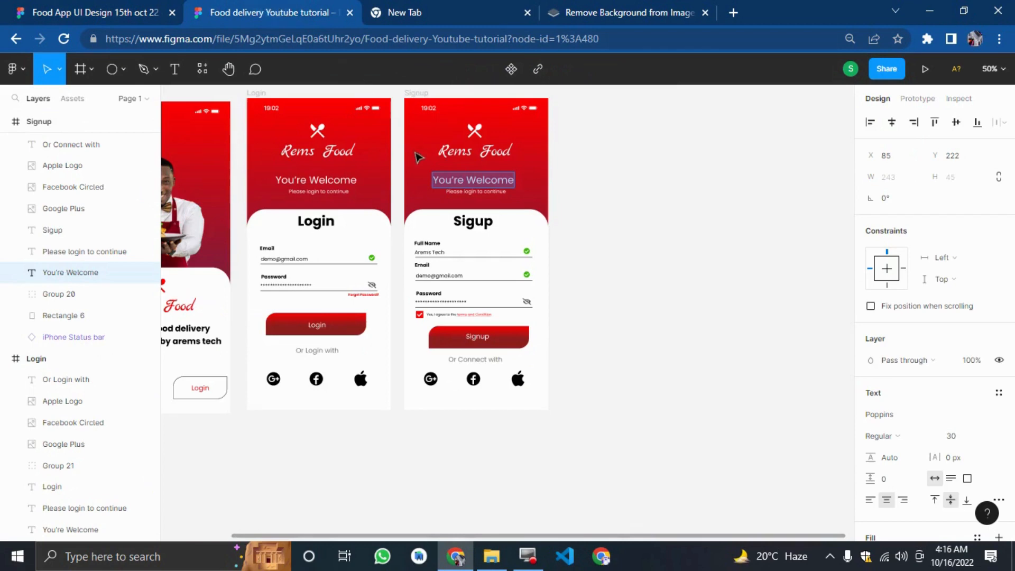
pyautogui.write('Create an')
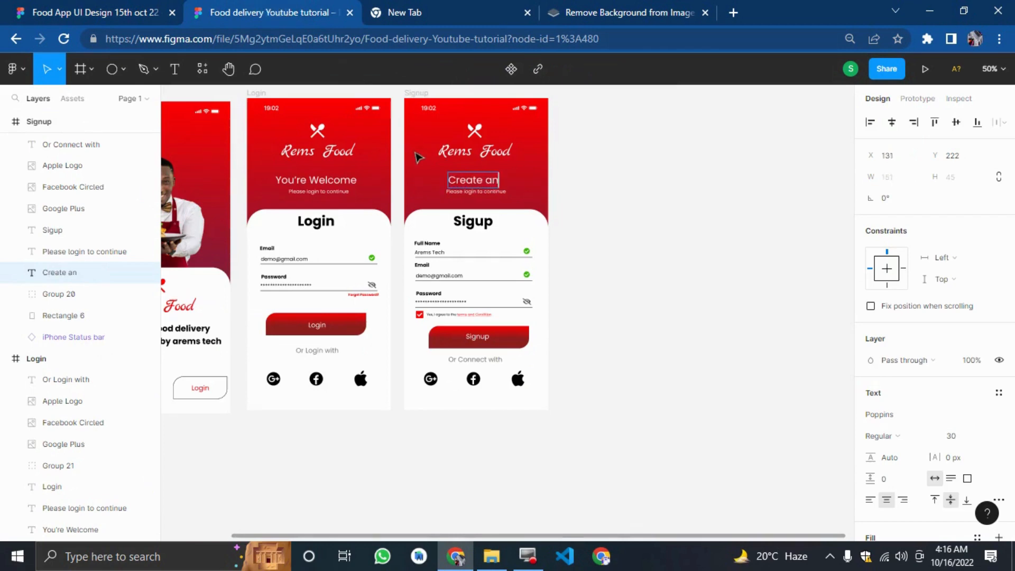
pyautogui.write(' Acco')
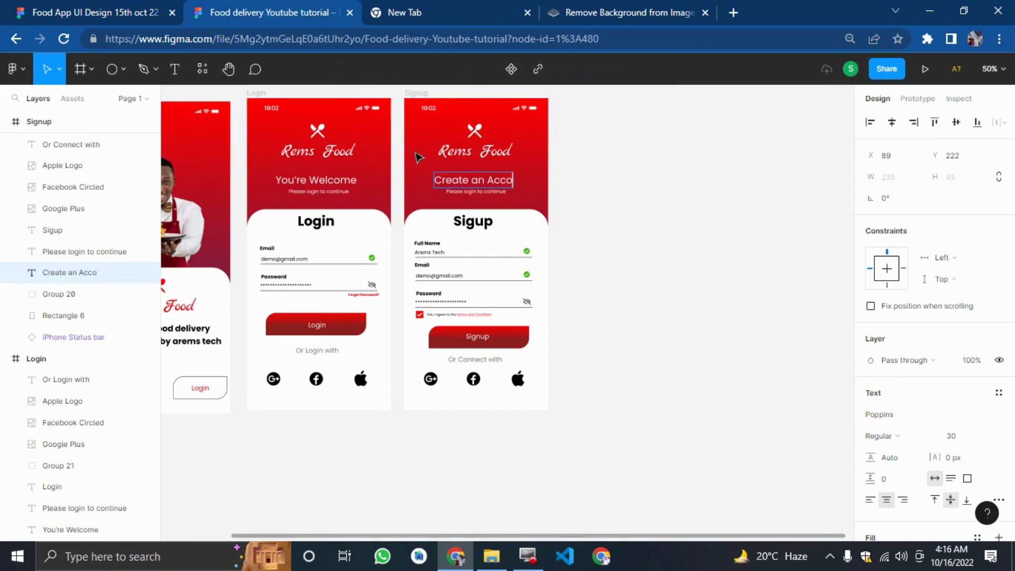
pyautogui.write('unt')
pyautogui.click(641, 280)
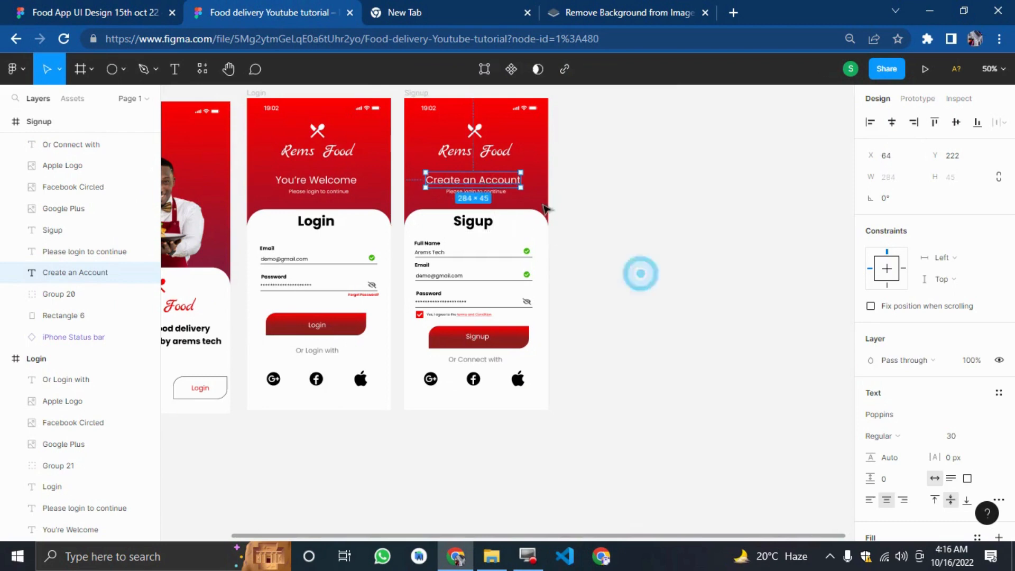
# Change the Signup screen's subtitle to Fill in your details to signup.
pyautogui.click(525, 185)
pyautogui.hotkey('shift', '0')
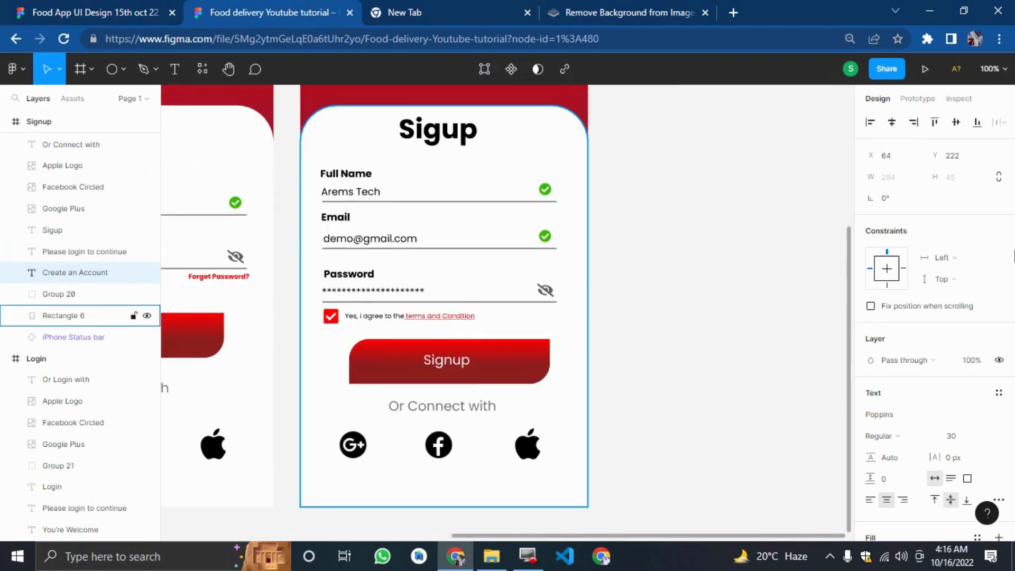
pyautogui.scroll(5, 637, 317)
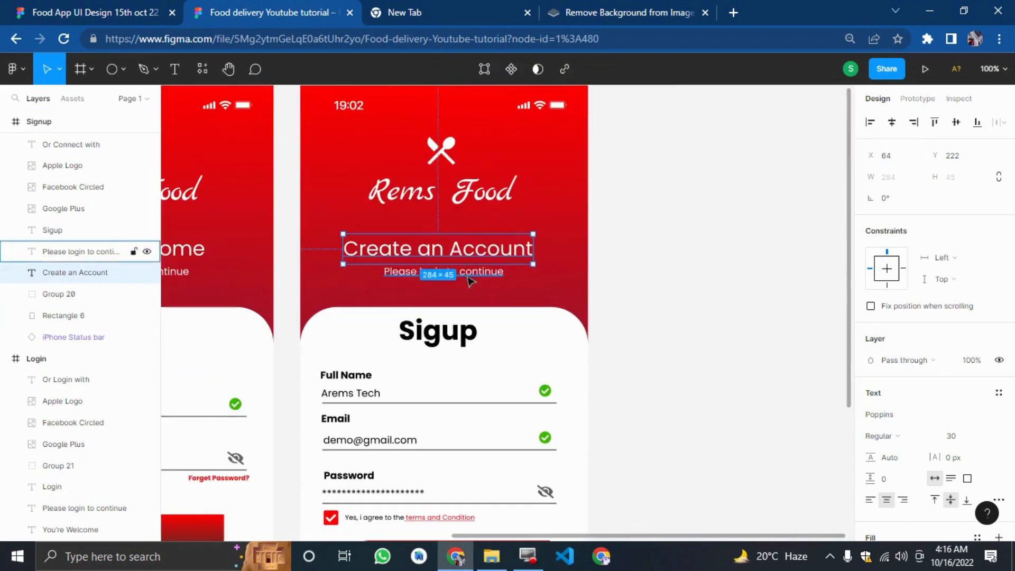
pyautogui.click(467, 278)
pyautogui.doubleClick(468, 278)
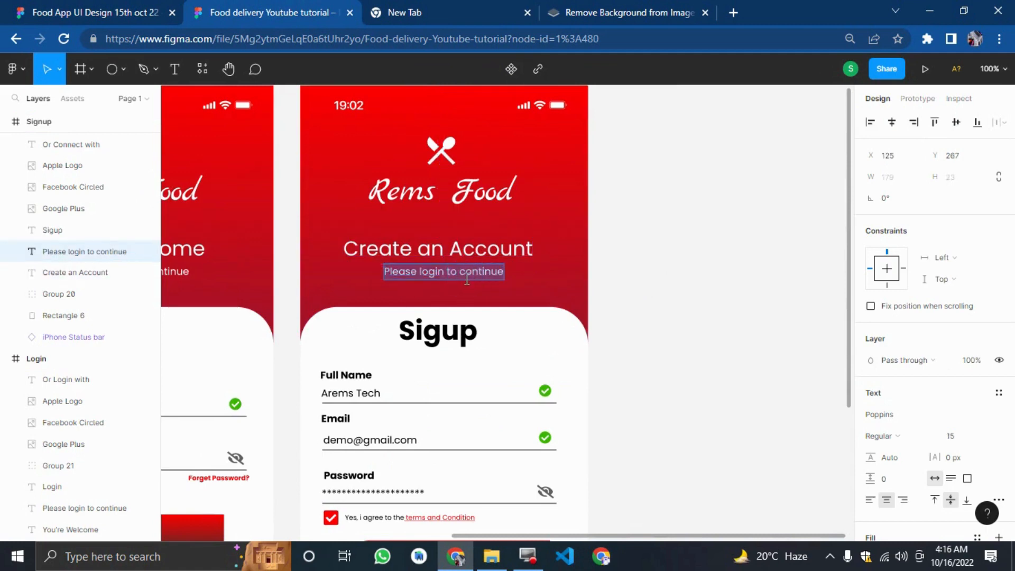
pyautogui.write('Fill in y')
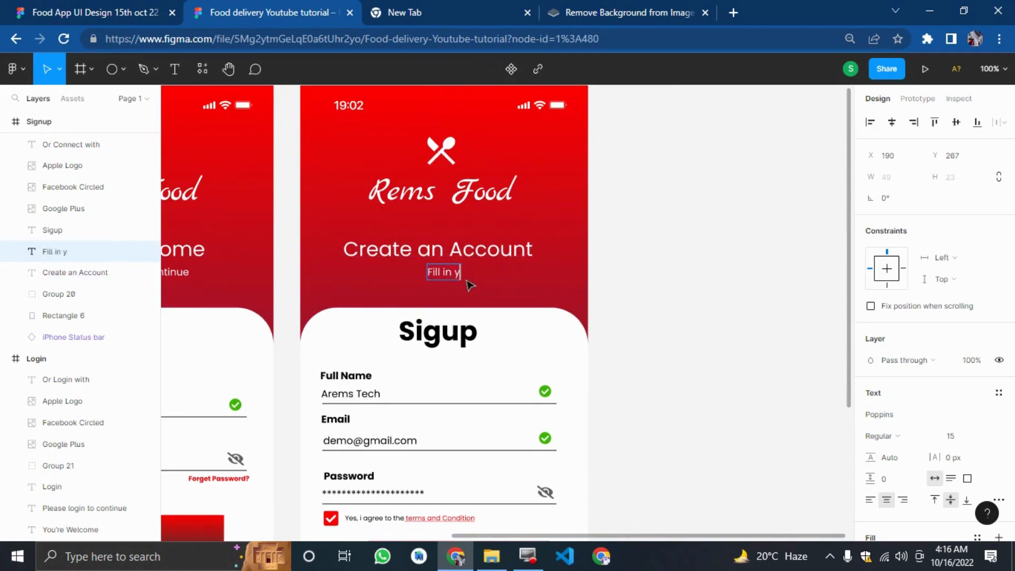
pyautogui.write('our details')
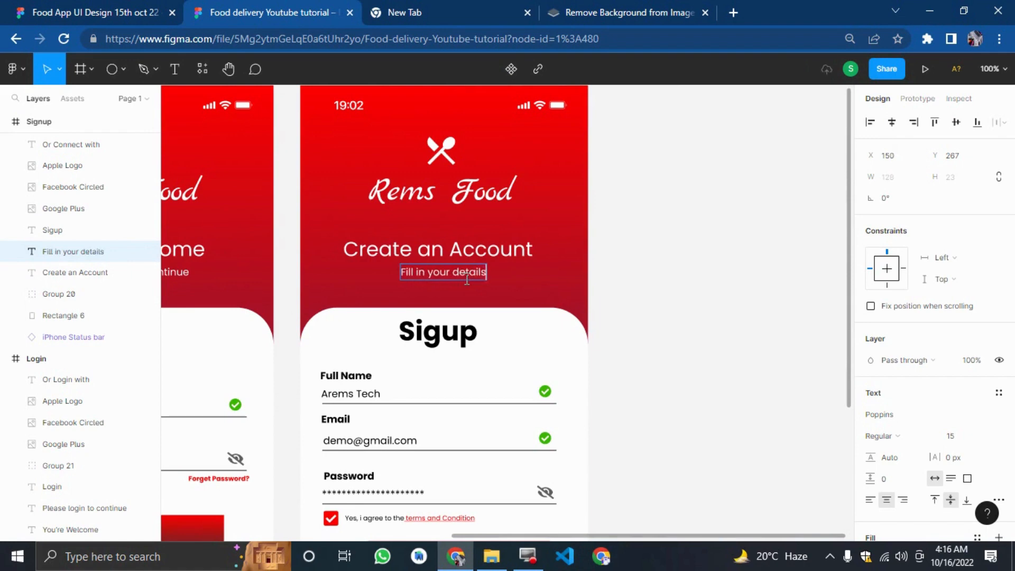
pyautogui.write(' to')
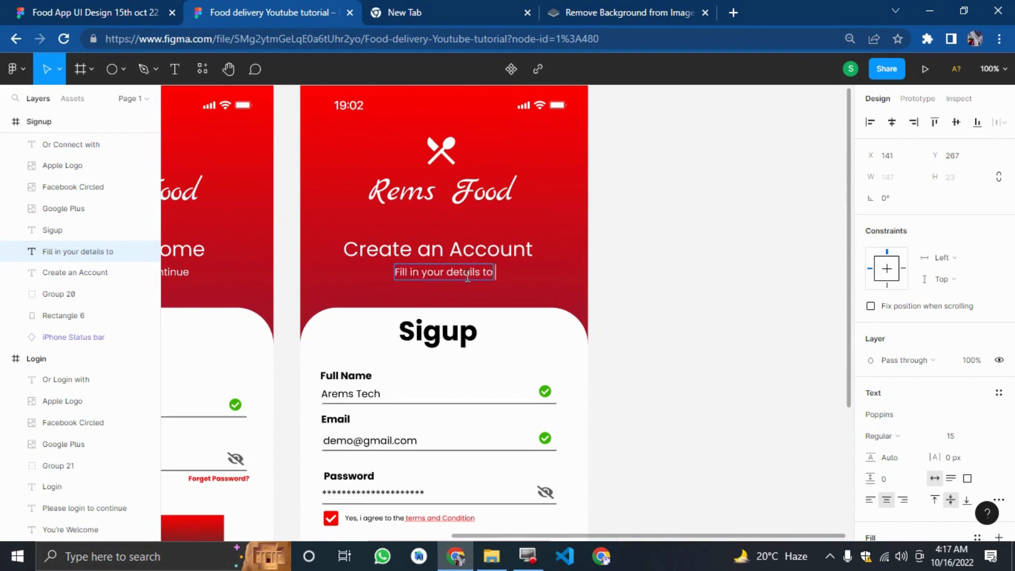
pyautogui.write(' sig')
pyautogui.write('m')
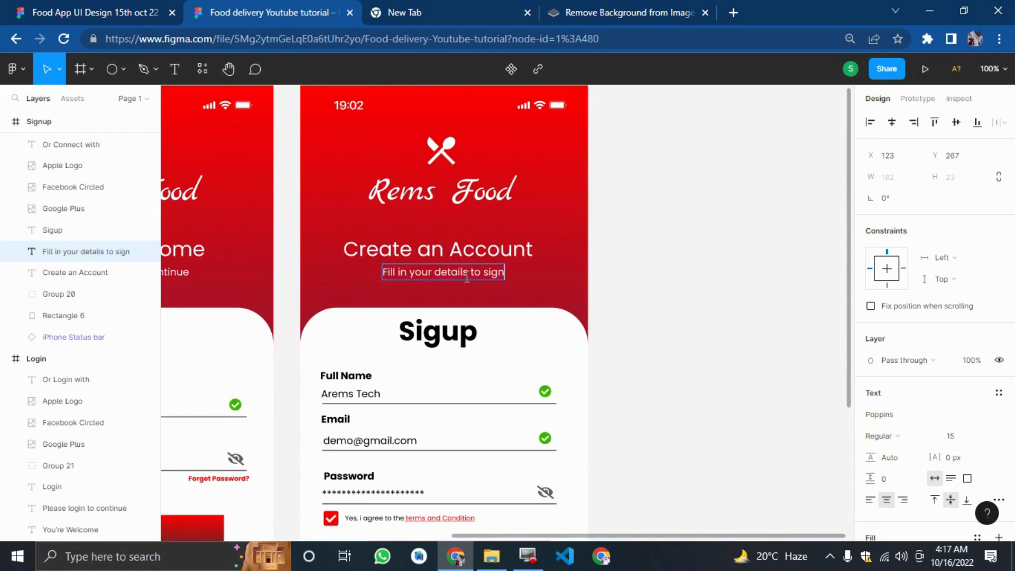
pyautogui.press('BackSpace')
pyautogui.write('nup')
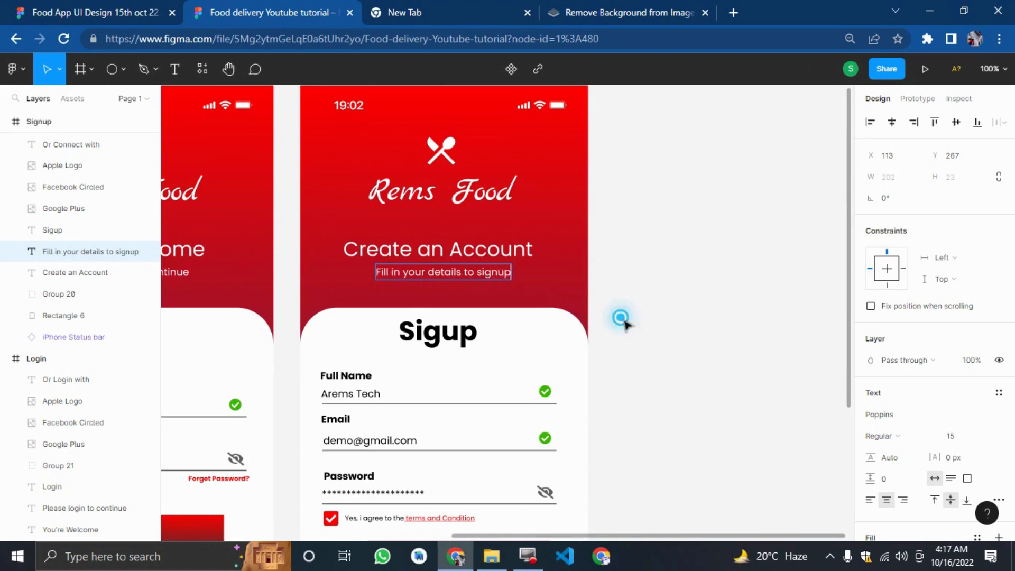
pyautogui.press('Escape')
pyautogui.hotkey('ctrl', '-')
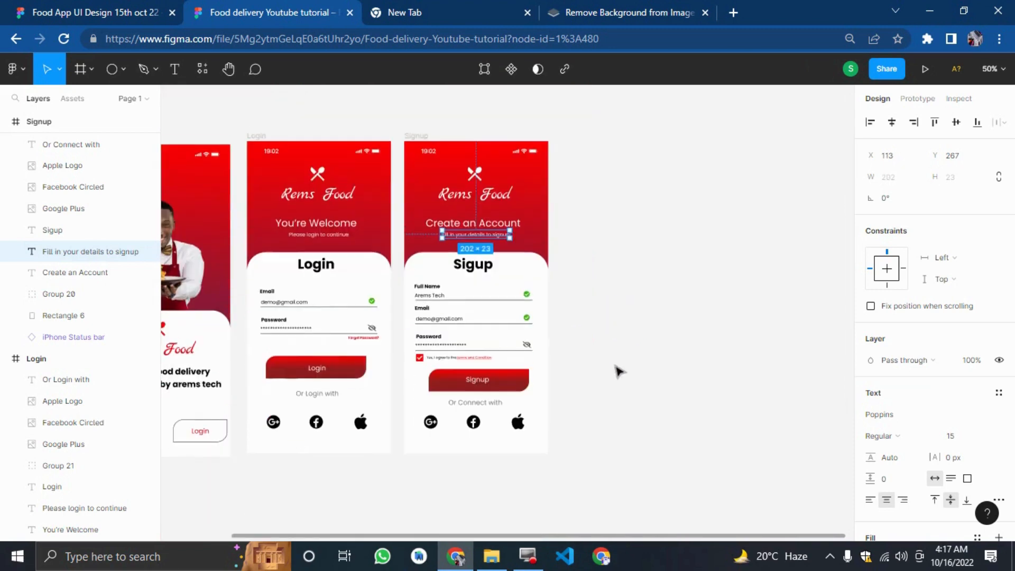
# Examine the onboarding screens in the reference design file.
pyautogui.click(617, 374)
pyautogui.hotkey('ctrl', 'shift', 'Tab')
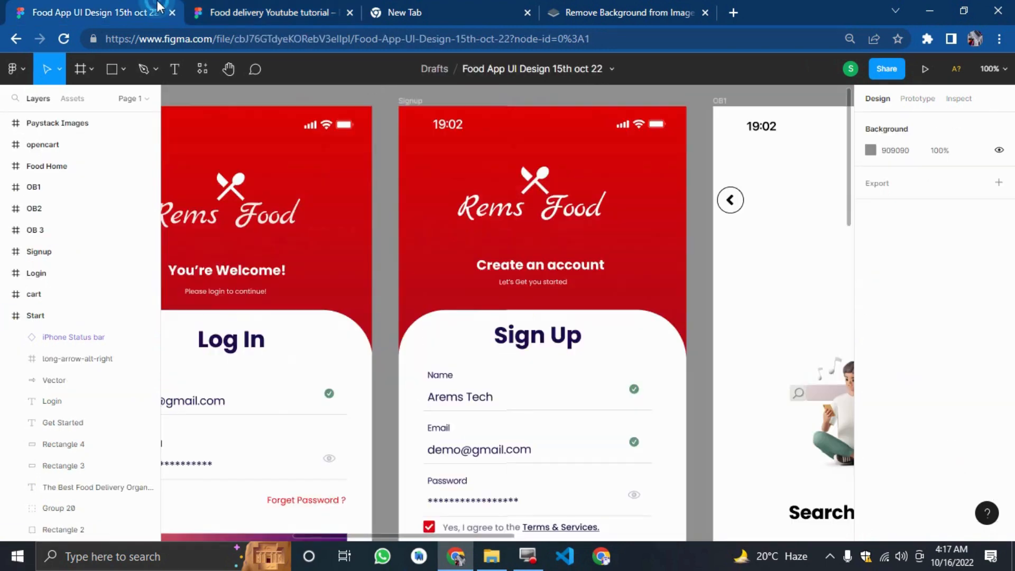
pyautogui.hotkey('ctrl', '-')
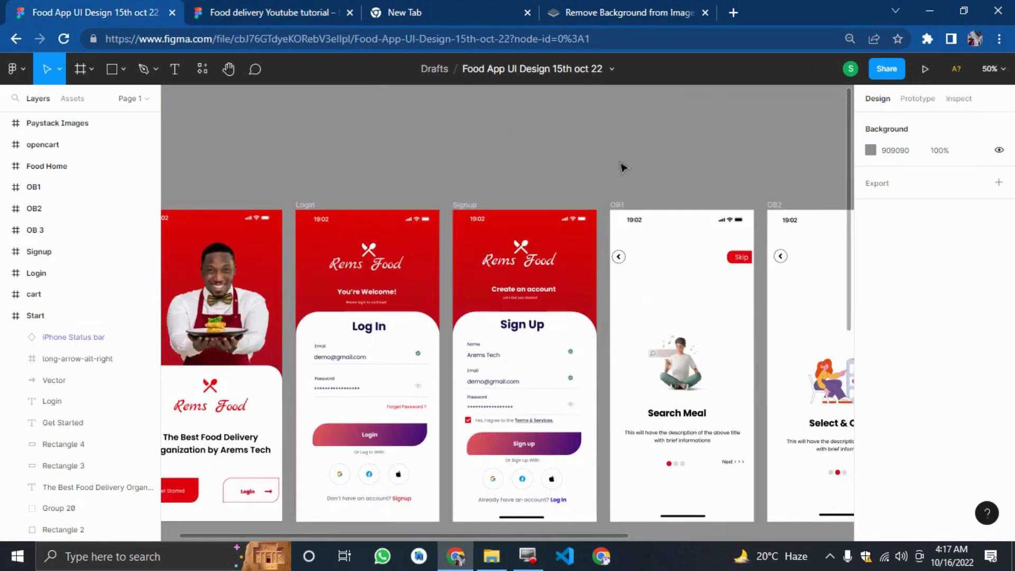
pyautogui.moveTo(612, 163); pyautogui.dragTo(884, 149)
pyautogui.scroll(-6, 627, 277)
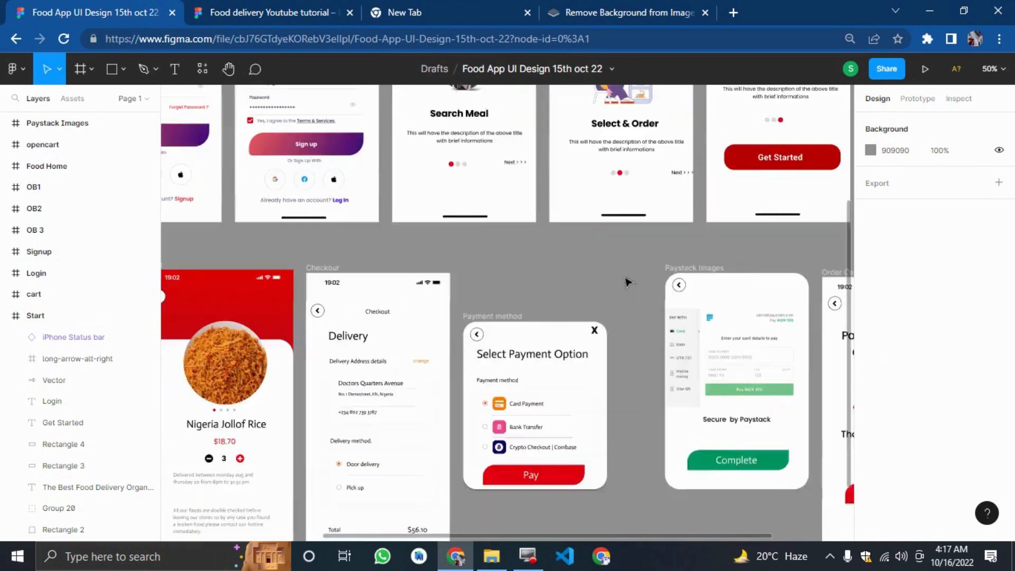
pyautogui.scroll(3, 627, 278)
pyautogui.scroll(2, 616, 286)
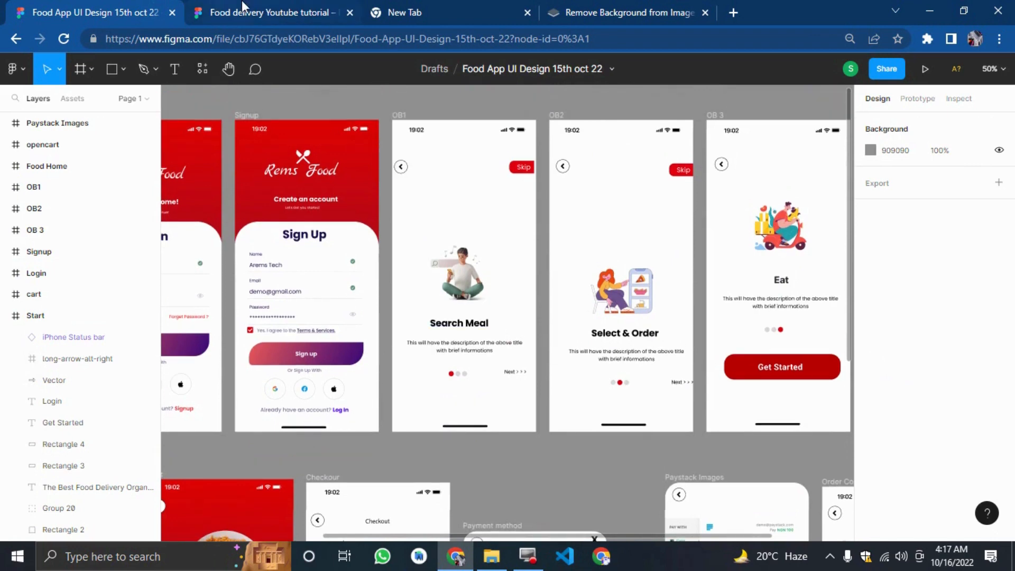
pyautogui.click(272, 12)
# Add a new iPhone 14 Pro Max frame beside the Signup screen and name it Onboarding 1.
pyautogui.click(80, 69)
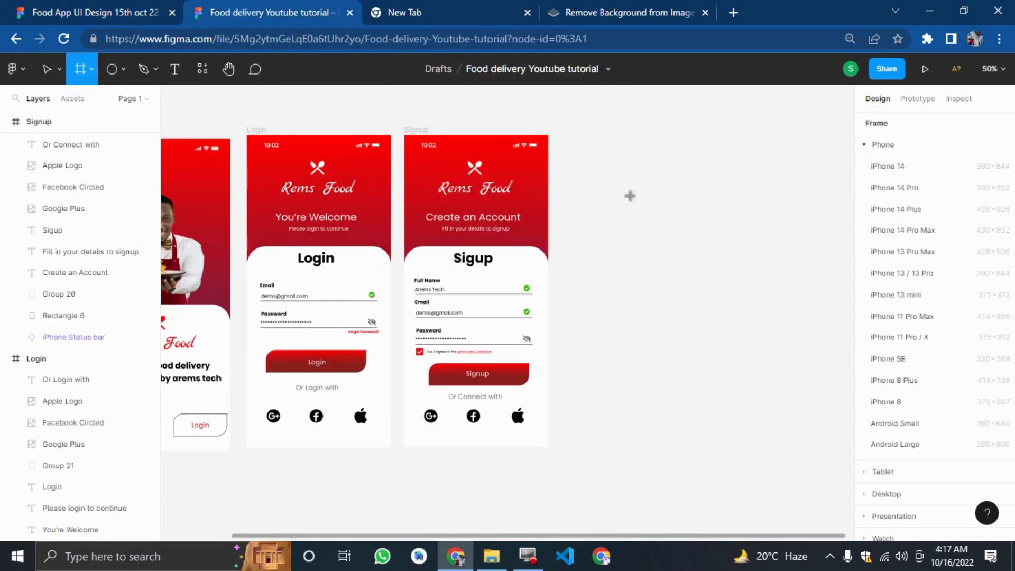
pyautogui.click(892, 231)
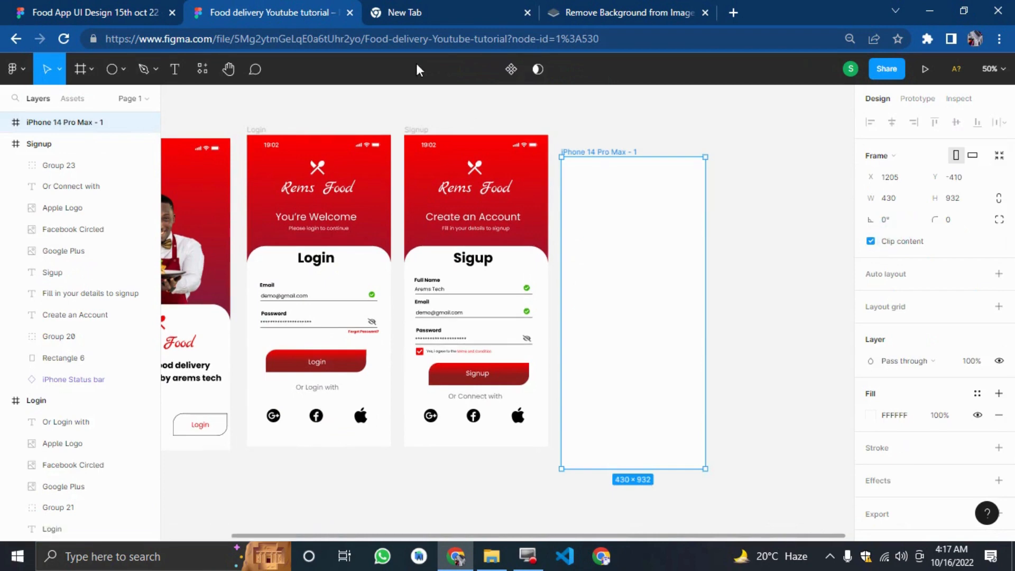
pyautogui.click(152, 7)
pyautogui.click(289, 1)
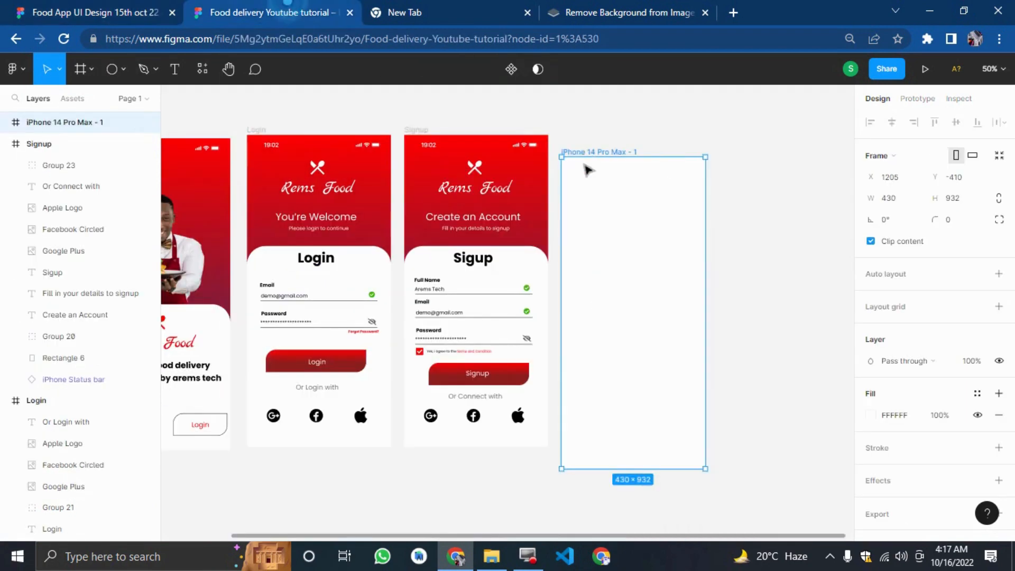
pyautogui.doubleClick(587, 152)
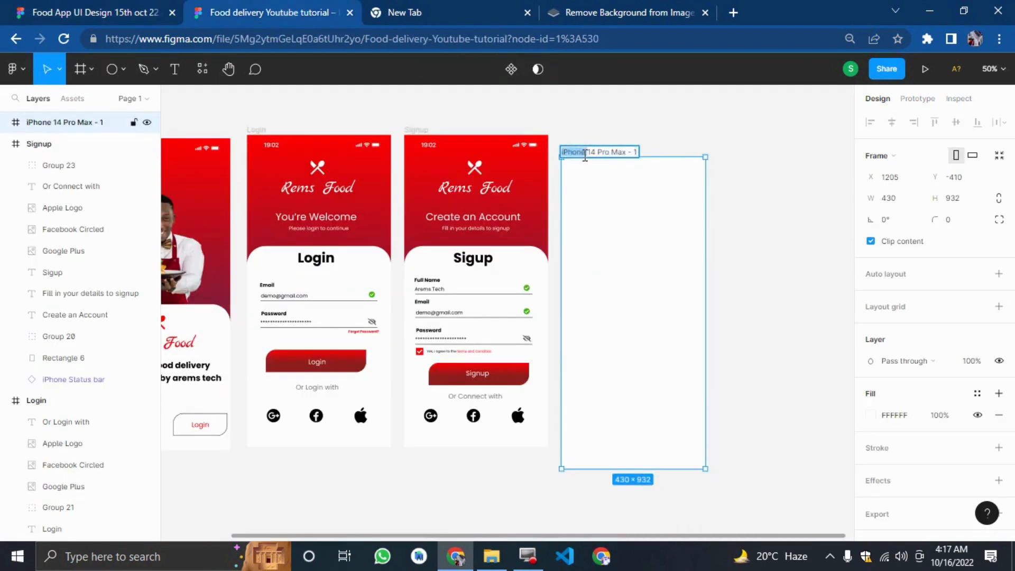
pyautogui.hotkey('ctrl', 'a')
pyautogui.write('o')
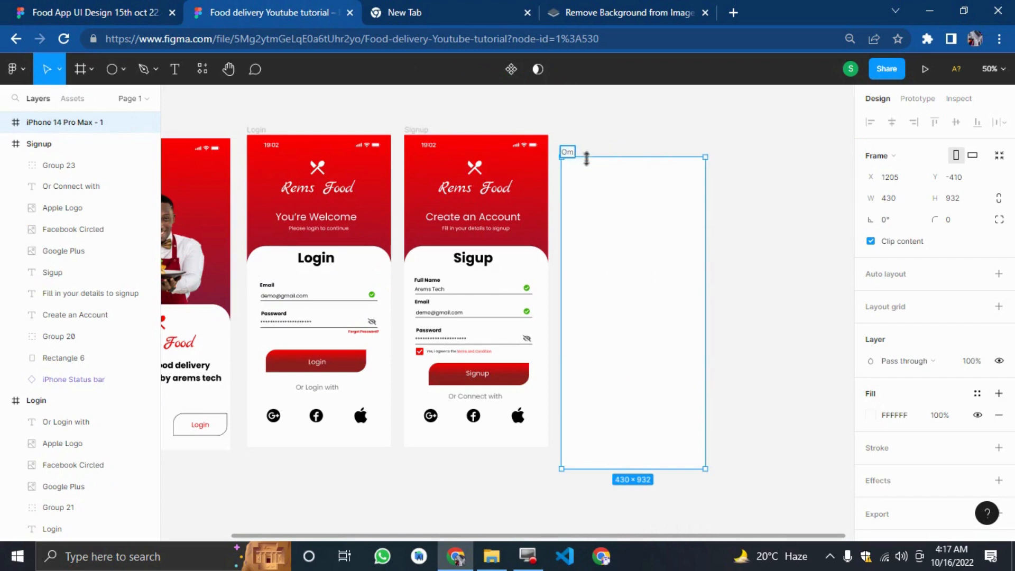
pyautogui.write('nboards')
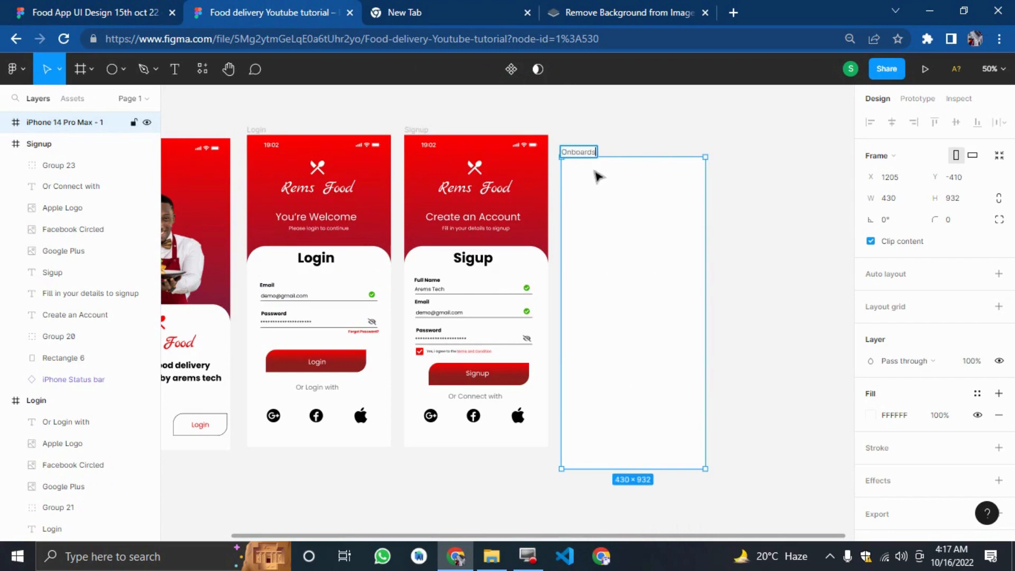
pyautogui.write('inmg')
pyautogui.press('BackSpace')
pyautogui.press('BackSpace')
pyautogui.write('g')
pyautogui.click(813, 315)
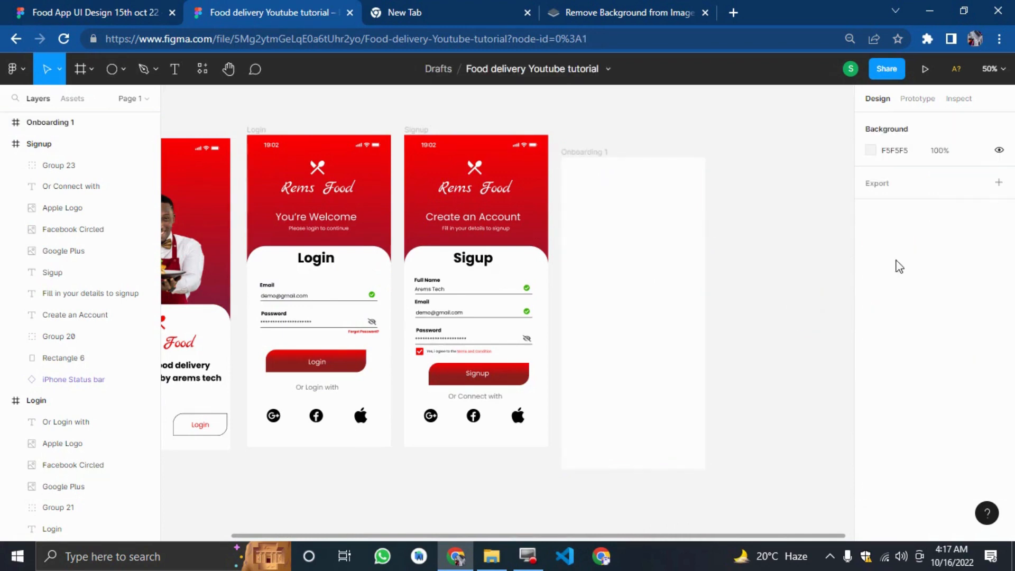
# Nudge the Onboarding 1 frame up and slightly right to line up with the other screens.
pyautogui.click(624, 167)
pyautogui.hotkey('shift', 'Up')
pyautogui.hotkey('shift', 'Up')
pyautogui.hotkey('shift', 'Up')
pyautogui.hotkey('shift', 'Up')
pyautogui.hotkey('shift', 'Up')
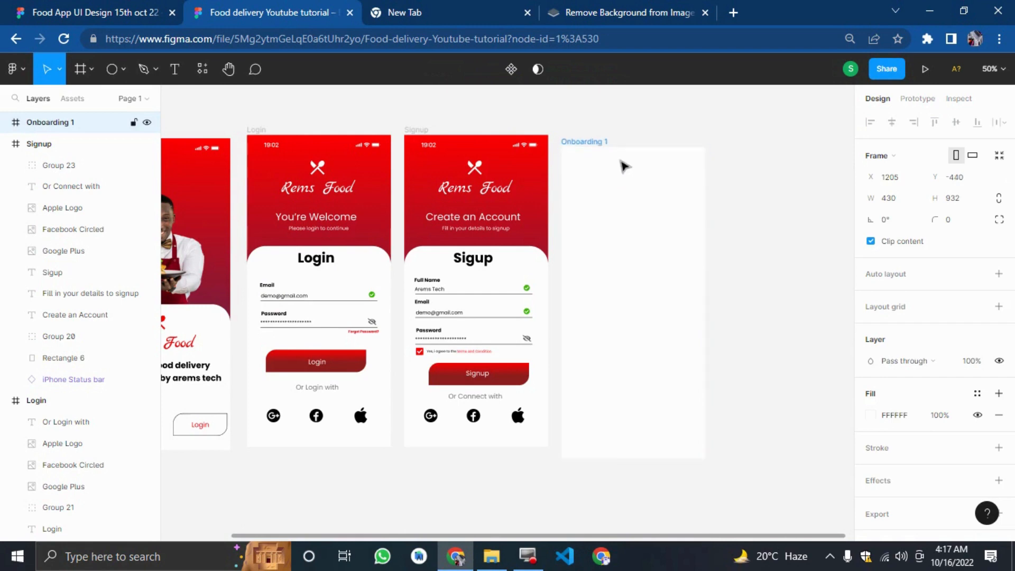
pyautogui.press('Up')
pyautogui.press('Up')
pyautogui.press('Right')
pyautogui.press('Right')
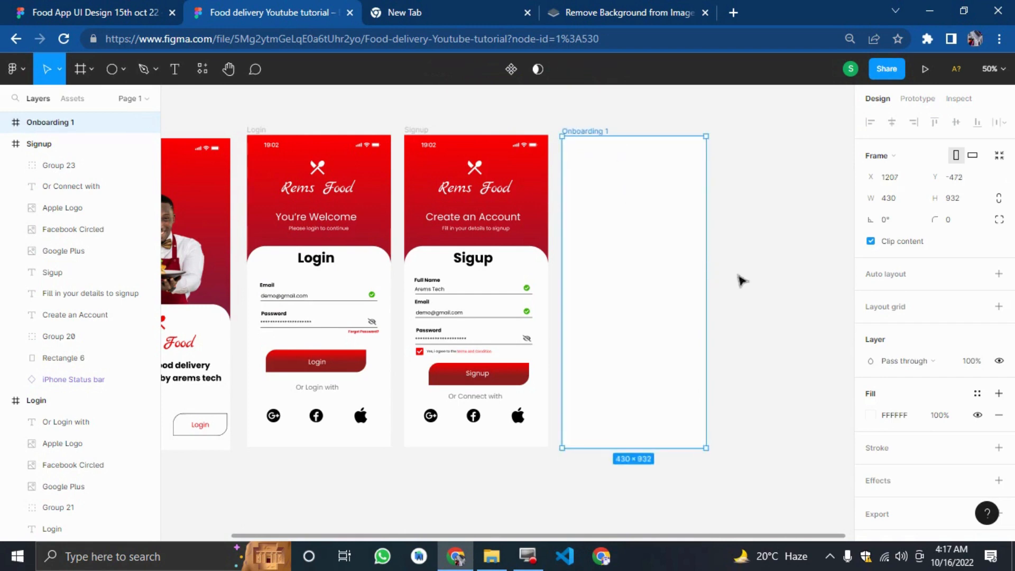
pyautogui.click(766, 284)
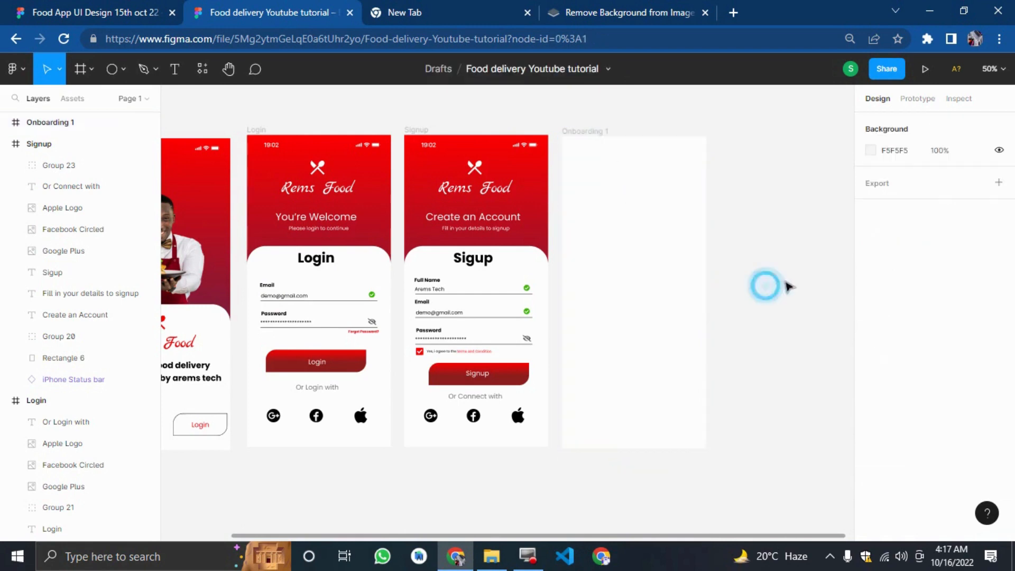
# Copy the iPhone status bar from the reference OB1 screen and paste it at the top of Onboarding 1.
pyautogui.click(51, 8)
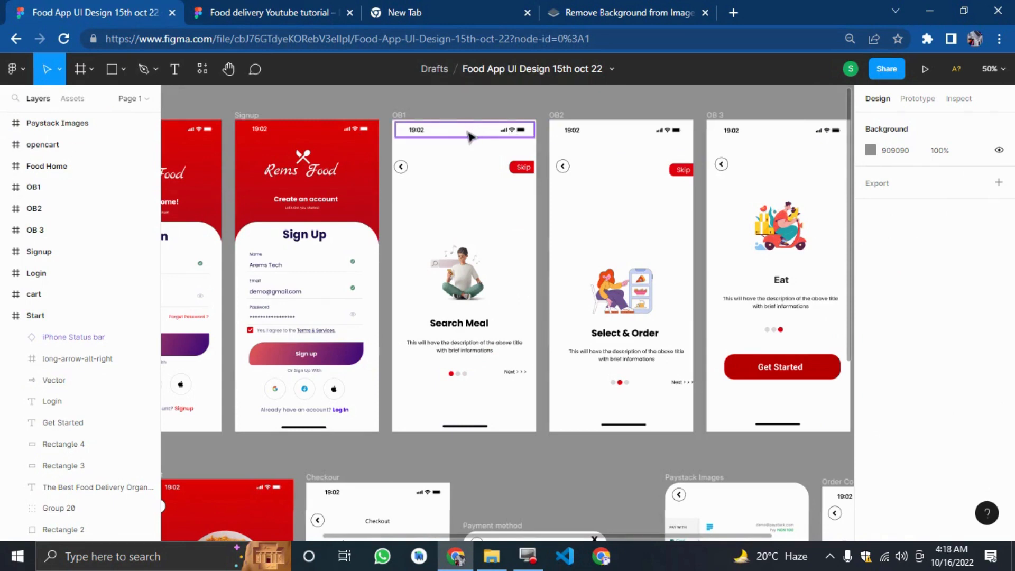
pyautogui.moveTo(468, 135); pyautogui.dragTo(477, 131)
pyautogui.press('Escape')
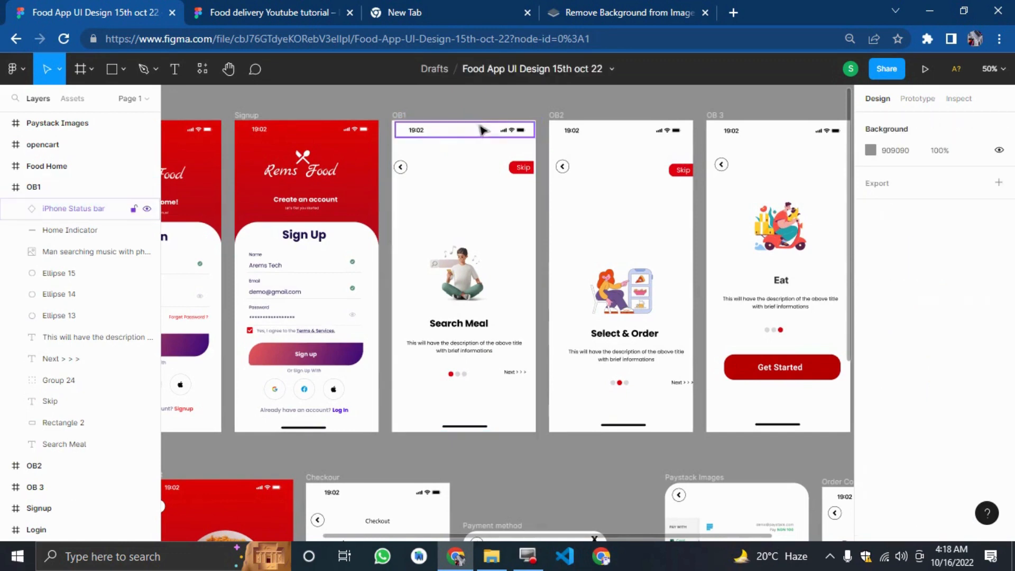
pyautogui.click(474, 138)
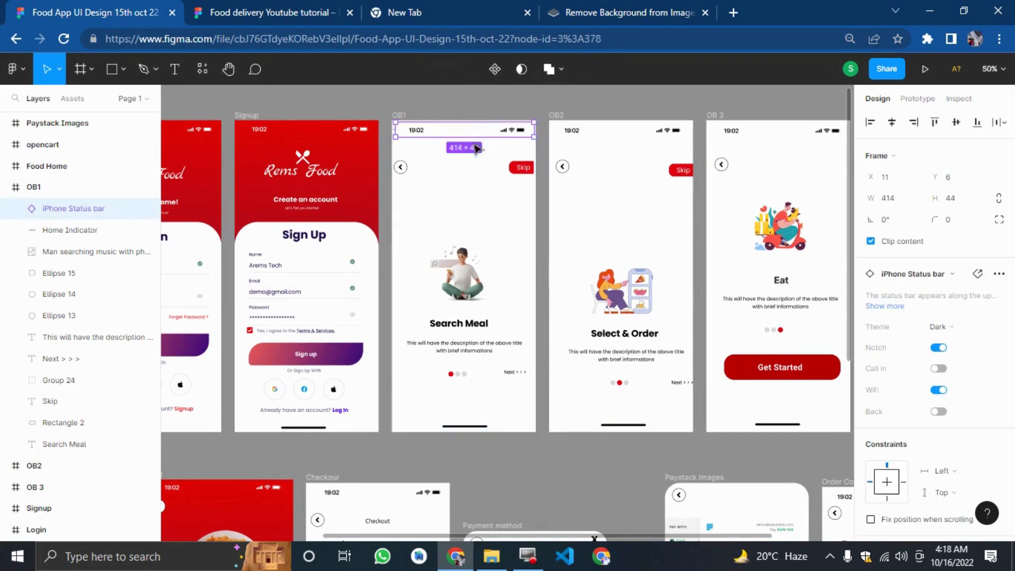
pyautogui.click(272, 8)
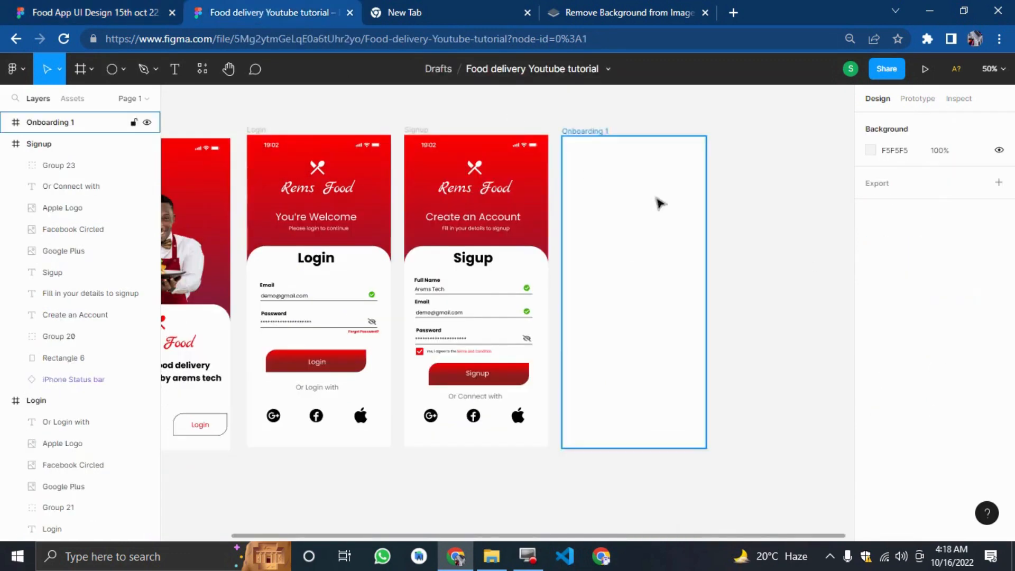
pyautogui.hotkey('ctrl', 'v')
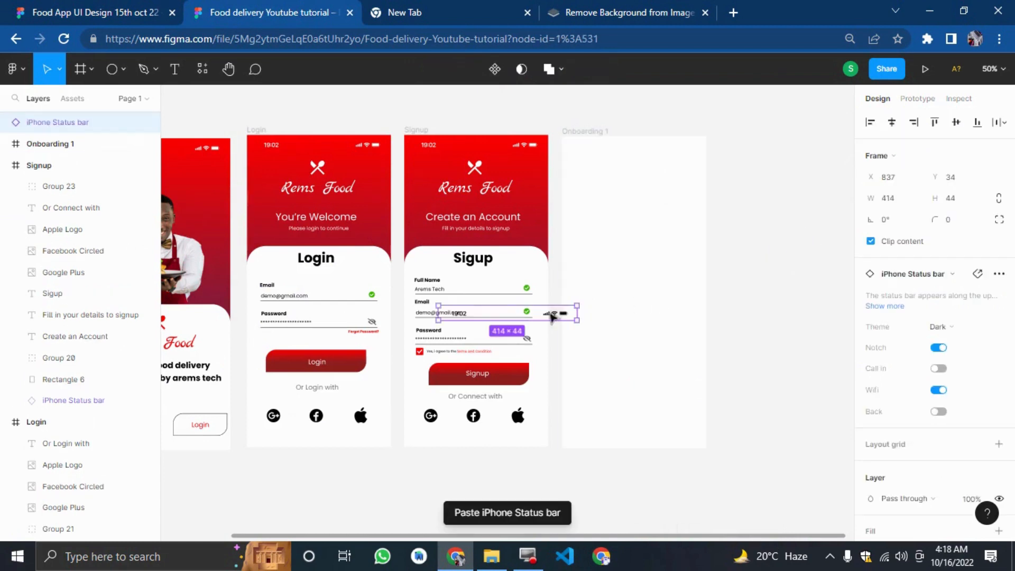
pyautogui.moveTo(544, 316); pyautogui.dragTo(665, 153)
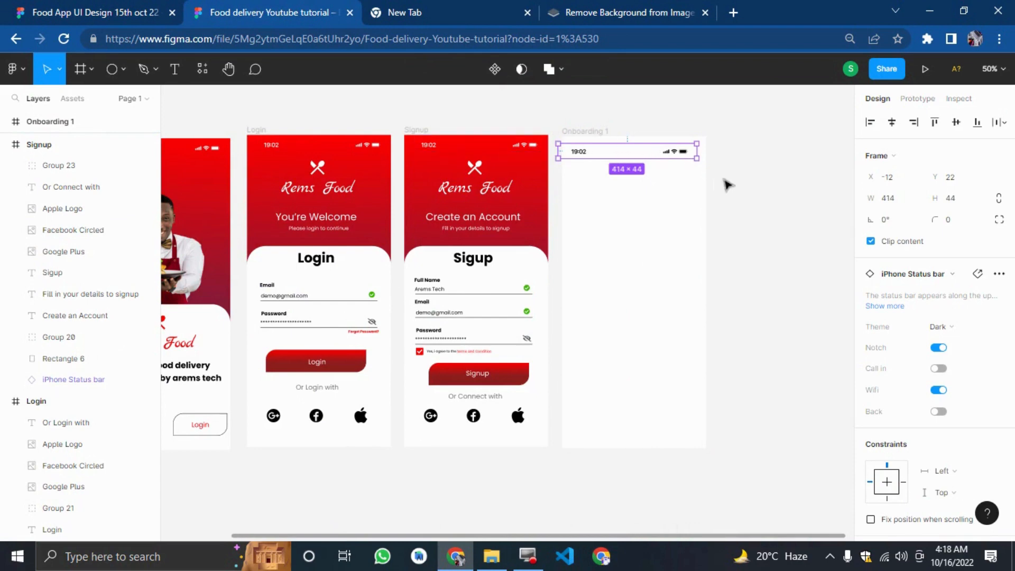
# Nudge the pasted status bar up and right so it sits at the top of Onboarding 1.
pyautogui.press('Up')
pyautogui.press('Up')
pyautogui.press('Up')
pyautogui.press('Up')
pyautogui.press('Up')
pyautogui.press('Up')
pyautogui.press('Up')
pyautogui.press('Up')
pyautogui.press('Up')
pyautogui.press('Up')
pyautogui.press('Up')
pyautogui.press('Up')
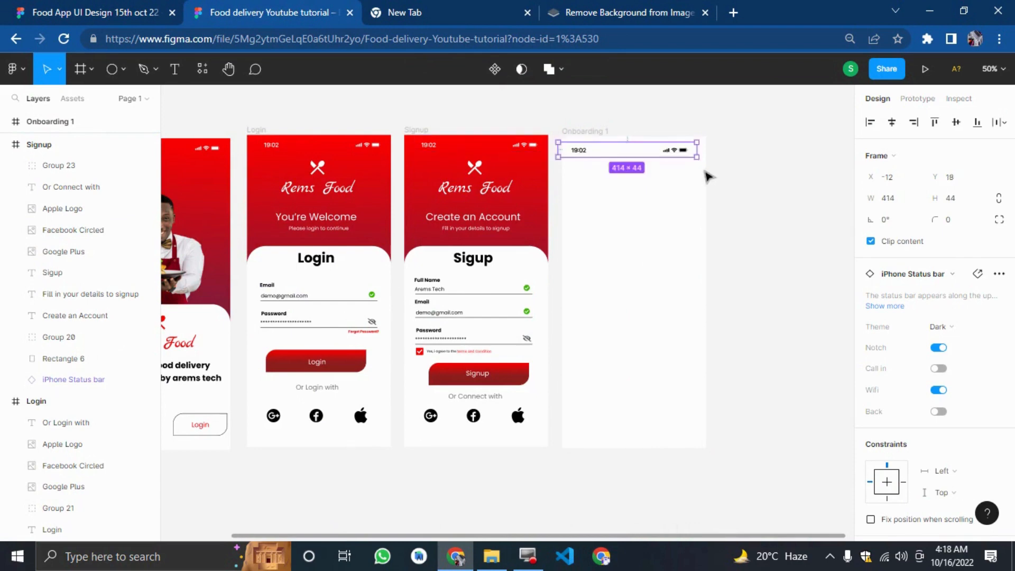
pyautogui.press('Right')
pyautogui.press('Right')
pyautogui.press('Right')
pyautogui.press('Right')
pyautogui.press('Right')
pyautogui.press('Right')
pyautogui.press('Right')
pyautogui.press('Right')
pyautogui.press('Right')
pyautogui.press('Right')
pyautogui.press('Right')
pyautogui.press('Right')
pyautogui.press('Right')
pyautogui.press('Up')
pyautogui.press('Up')
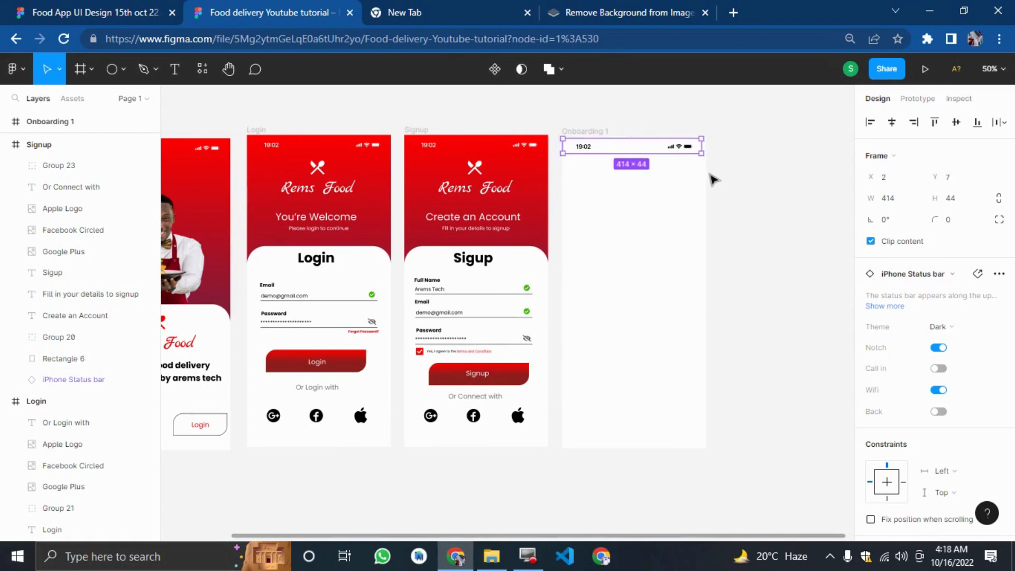
pyautogui.click(770, 228)
pyautogui.scroll(1, 770, 228)
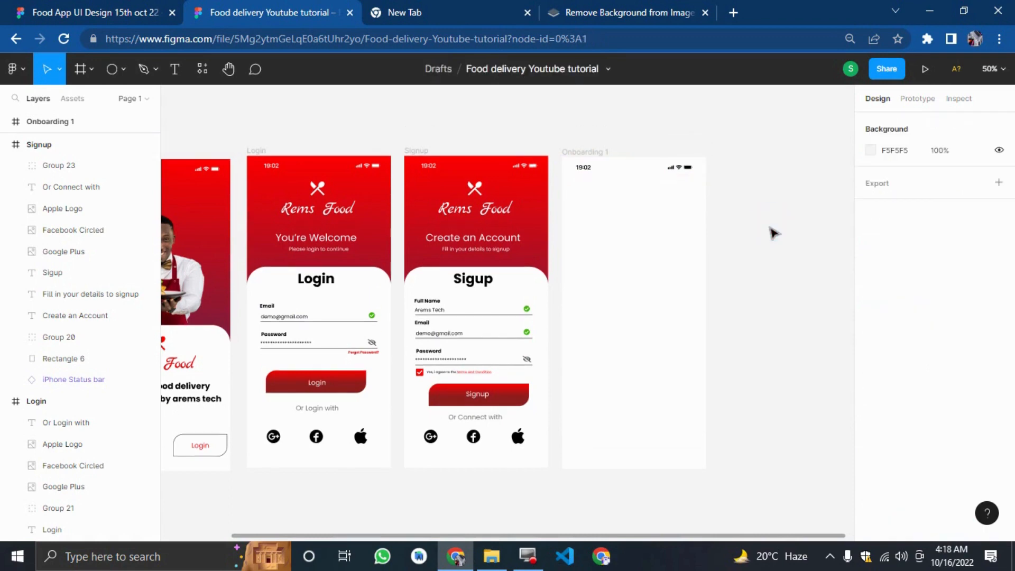
# Draw a circle beside Onboarding 1 and resize it to 50 × 50.
pyautogui.hotkey('ctrl', '+')
pyautogui.moveTo(771, 243); pyautogui.dragTo(1007, 279)
pyautogui.scroll(-4, 732, 323)
pyautogui.click(57, 9)
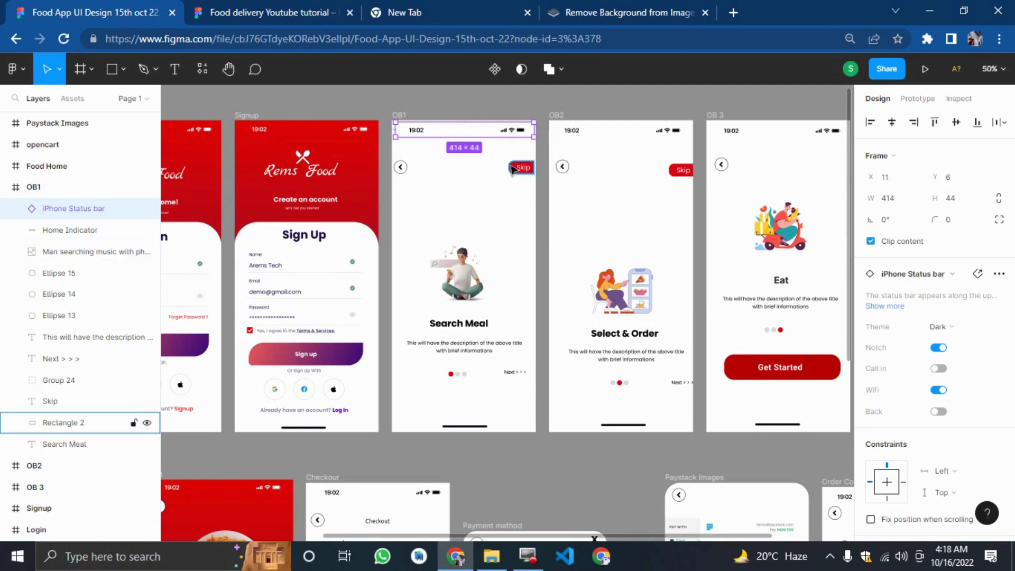
pyautogui.click(272, 11)
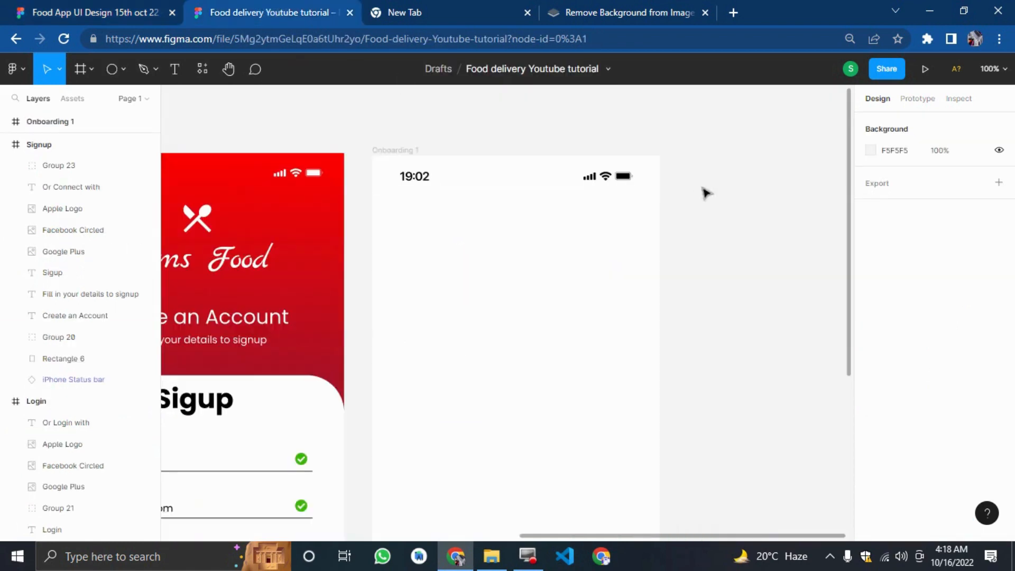
pyautogui.click(775, 213)
pyautogui.click(110, 66)
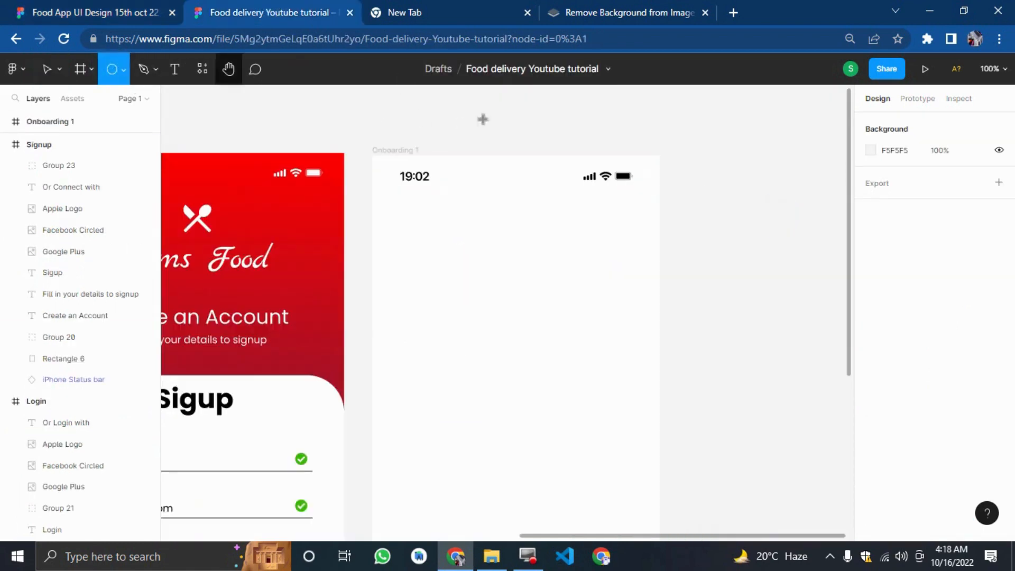
pyautogui.click(730, 211)
pyautogui.click(895, 185)
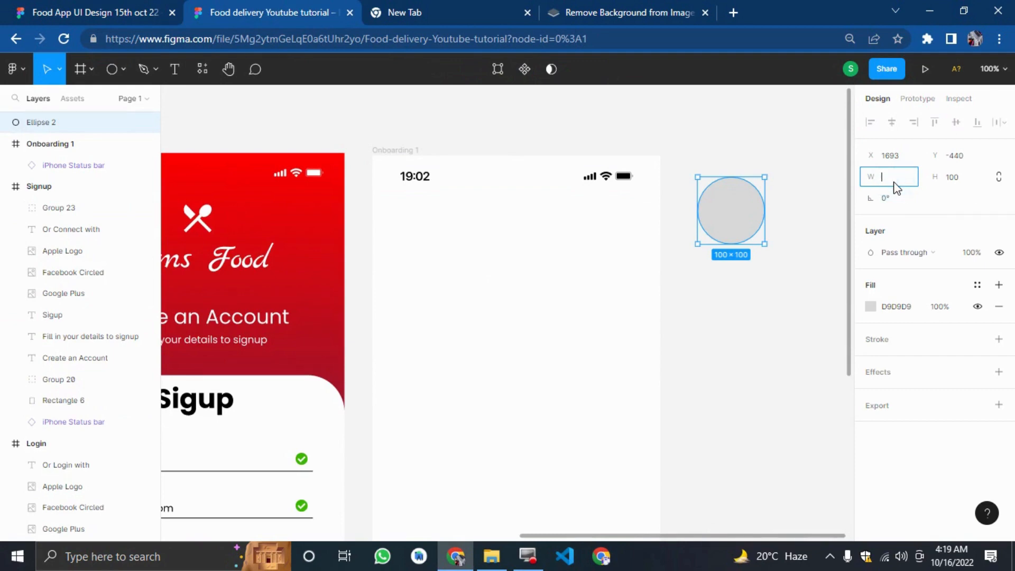
pyautogui.write('50')
pyautogui.press('Tab')
pyautogui.write('50')
pyautogui.press('Return')
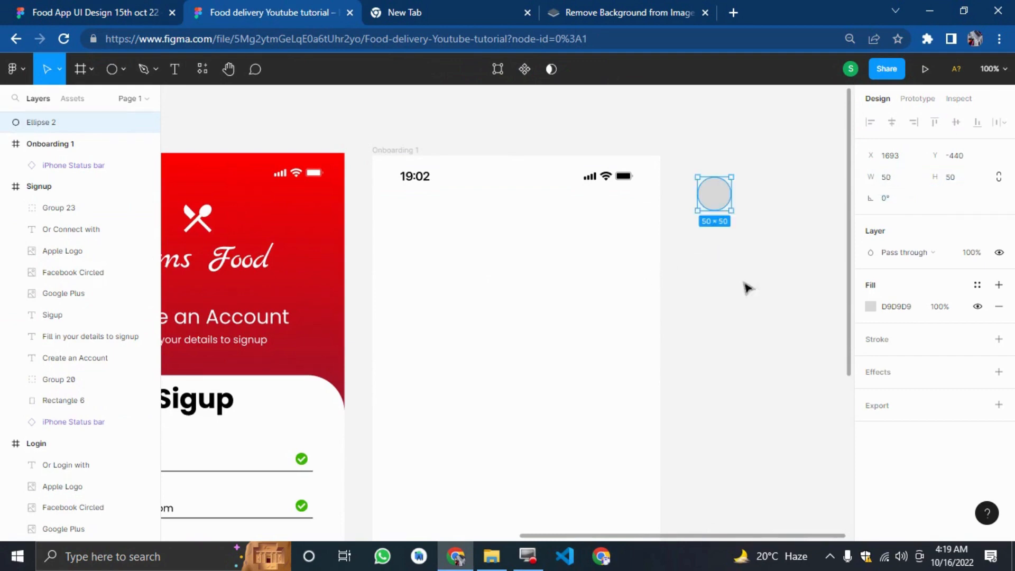
# Give the circle a white FFFFFF fill and a black stroke at 50% opacity.
pyautogui.click(871, 305)
pyautogui.moveTo(800, 329); pyautogui.dragTo(714, 167)
pyautogui.click(714, 167)
pyautogui.click(715, 196)
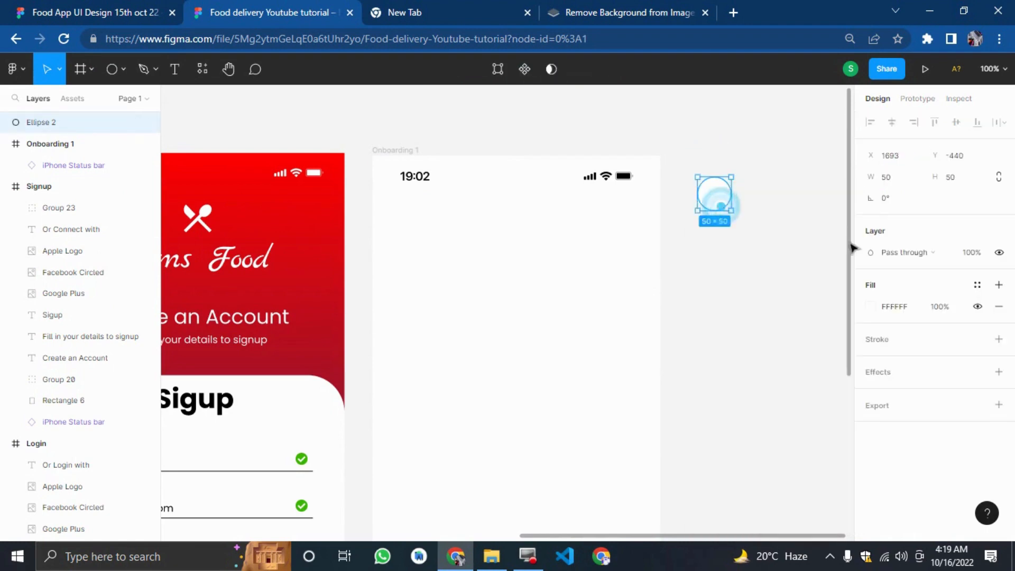
pyautogui.click(897, 346)
pyautogui.click(942, 362)
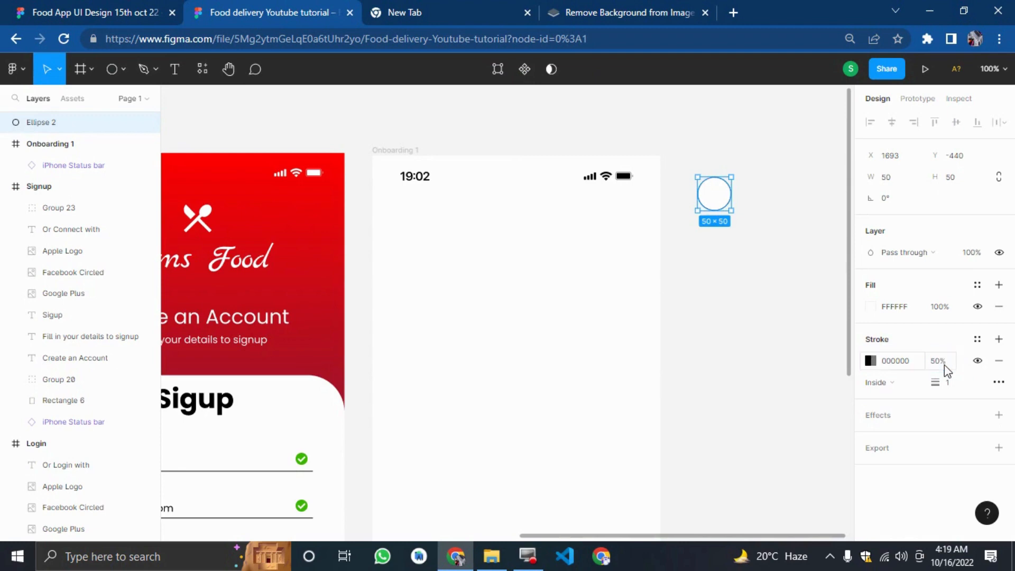
pyautogui.click(727, 354)
pyautogui.click(709, 197)
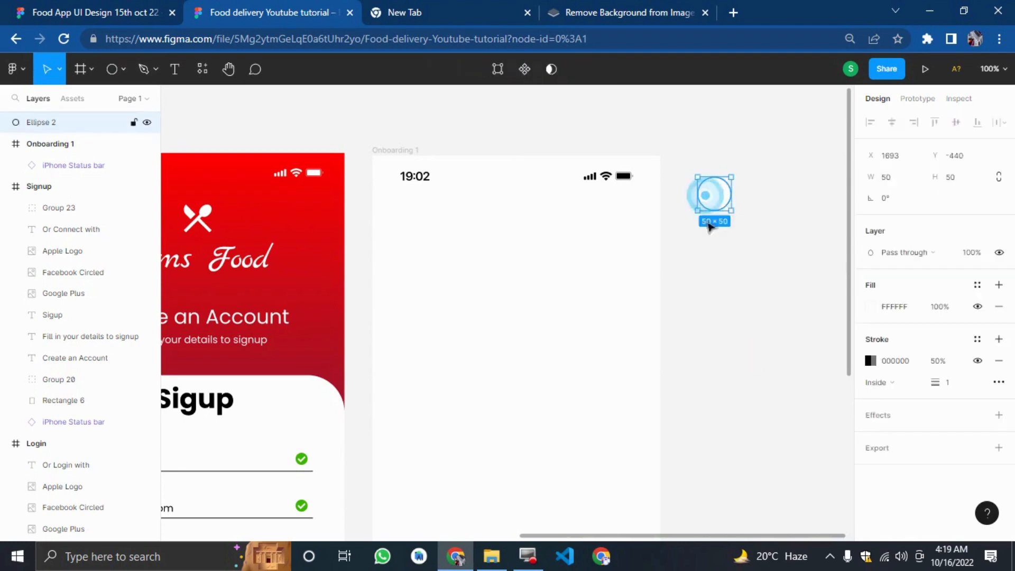
# Insert the Font Awesome angle-left icon and place it in the centre of the circle.
pyautogui.rightClick(711, 263)
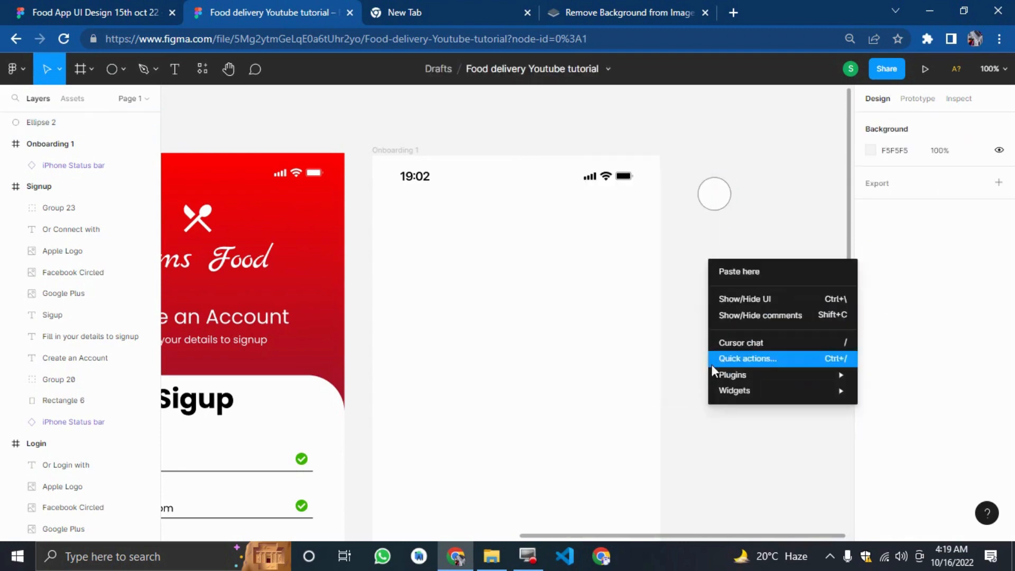
pyautogui.click(591, 161)
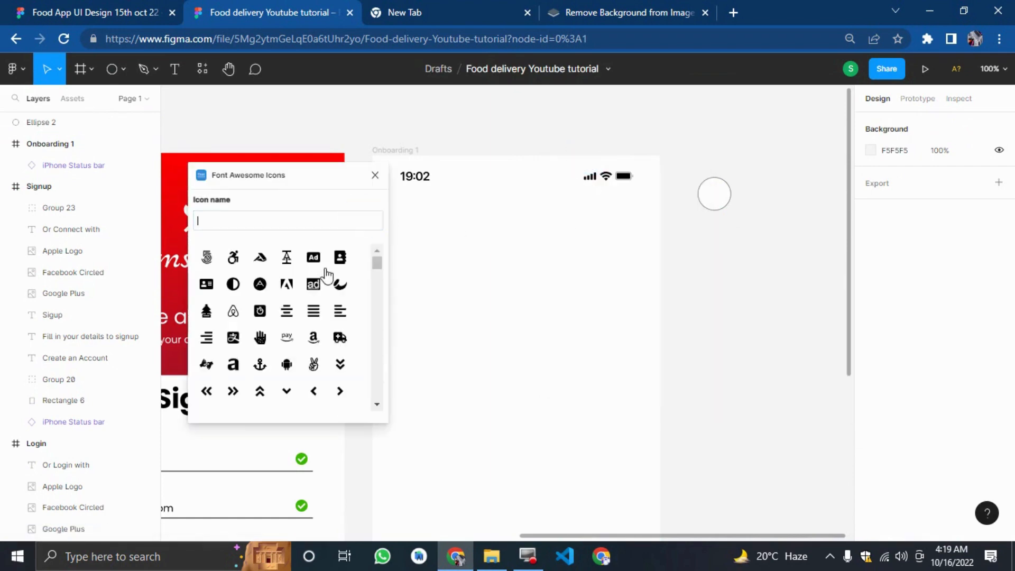
pyautogui.click(314, 390)
pyautogui.moveTo(518, 324); pyautogui.dragTo(715, 199)
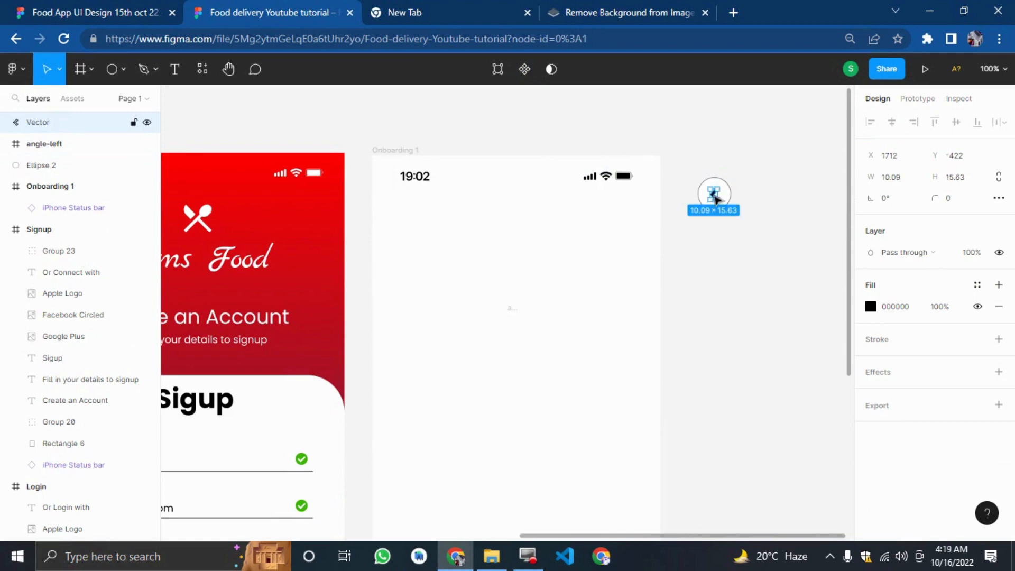
pyautogui.click(727, 251)
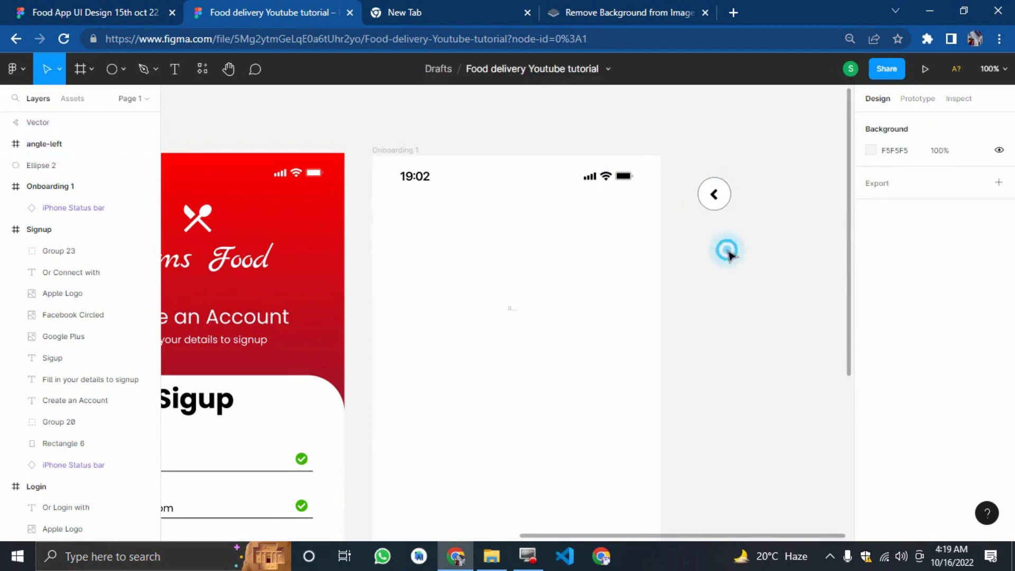
# Group the circle with the arrow icon and move the group to the top left of Onboarding 1, below the status bar.
pyautogui.click(775, 253)
pyautogui.moveTo(775, 253); pyautogui.dragTo(672, 159)
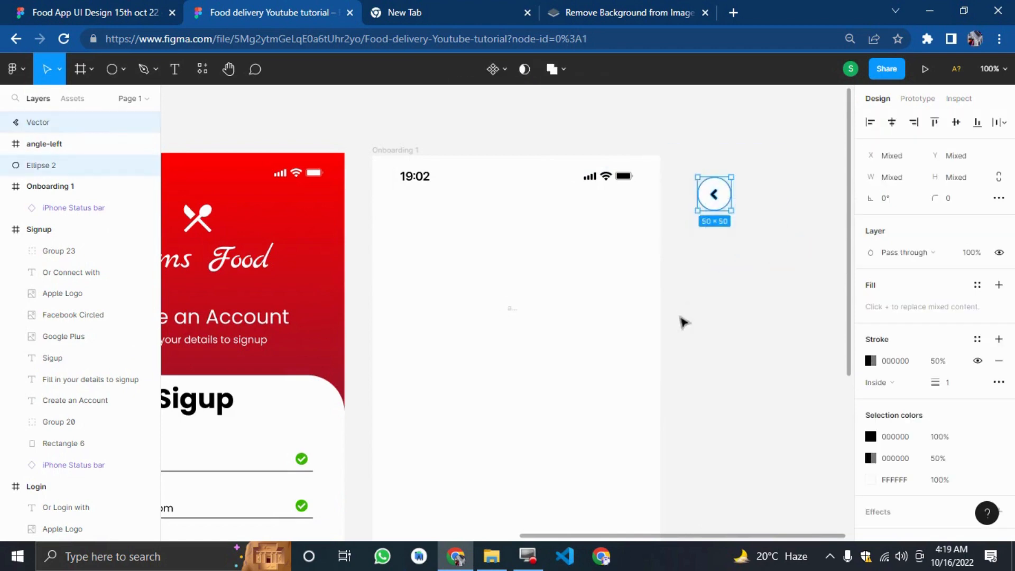
pyautogui.click(761, 159)
pyautogui.moveTo(764, 256); pyautogui.dragTo(699, 156)
pyautogui.hotkey('ctrl', 'g')
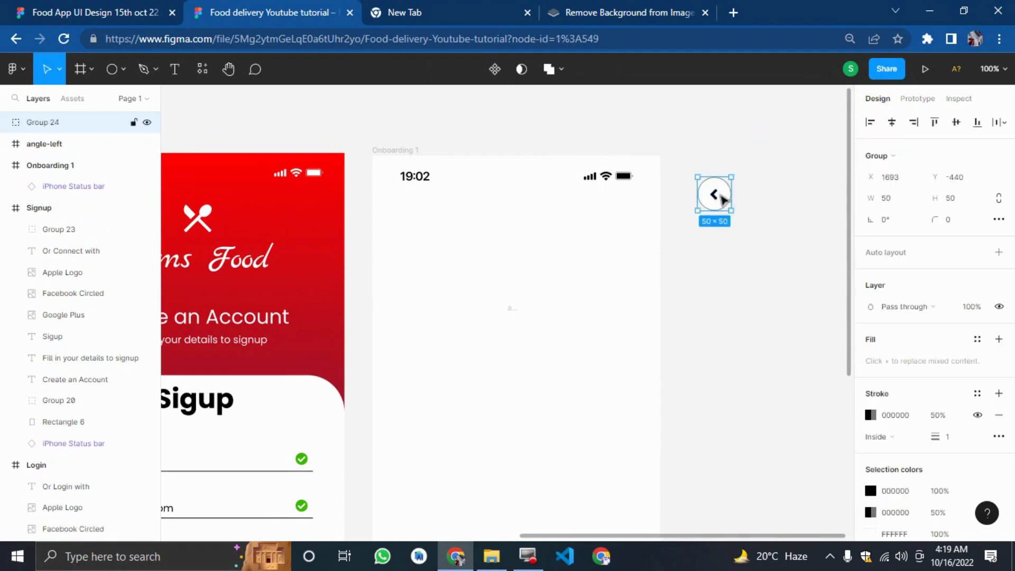
pyautogui.moveTo(715, 194); pyautogui.dragTo(408, 242)
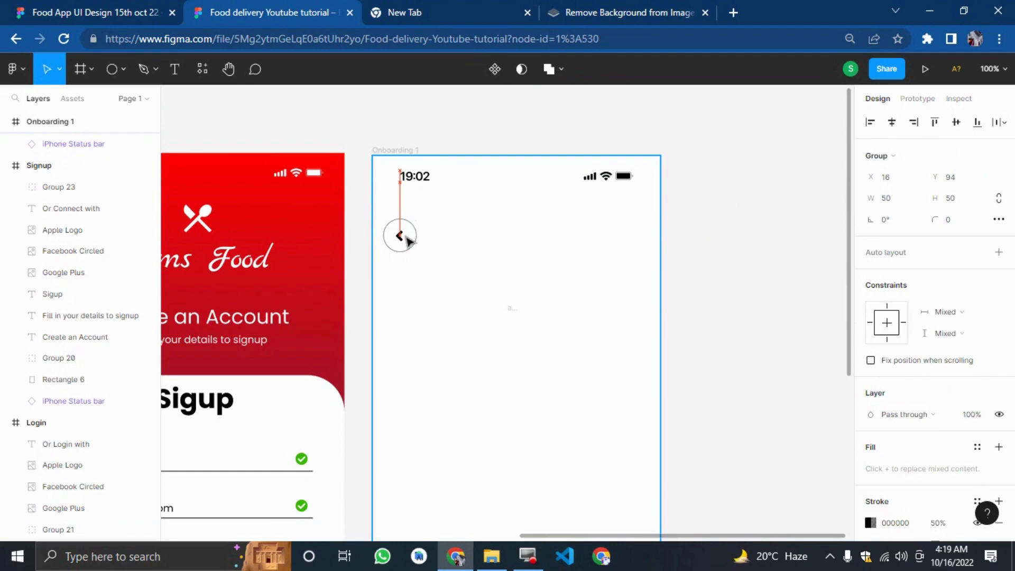
pyautogui.click(708, 287)
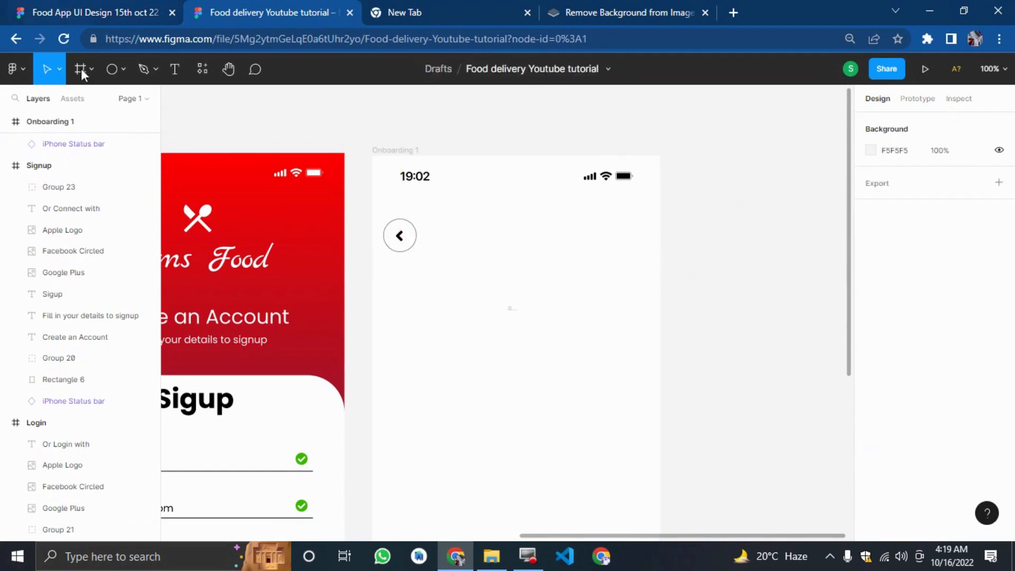
# Draw a rectangle about 98 × 45 beside Onboarding 1 and fill it with red FF0000.
pyautogui.click(118, 69)
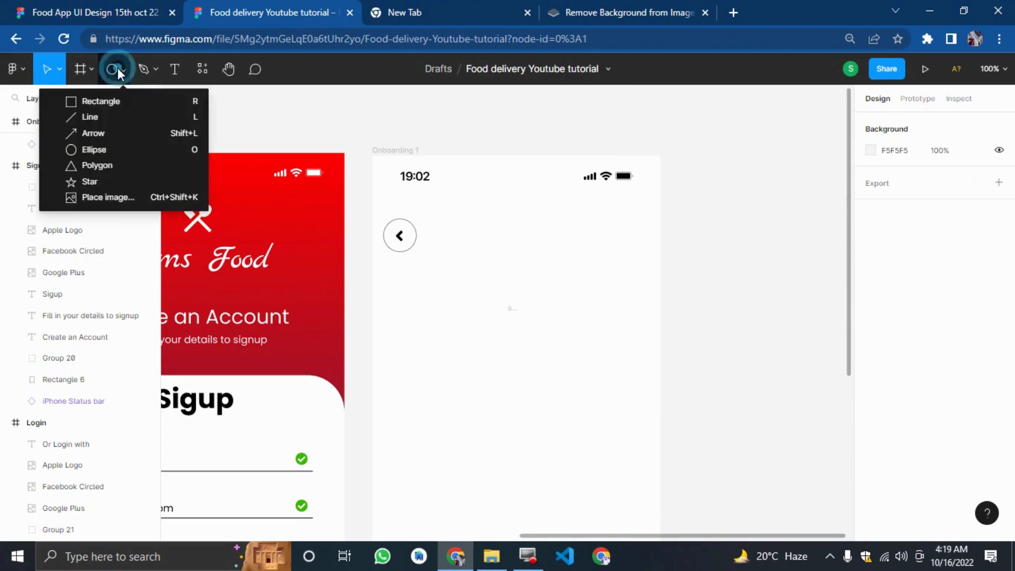
pyautogui.click(151, 103)
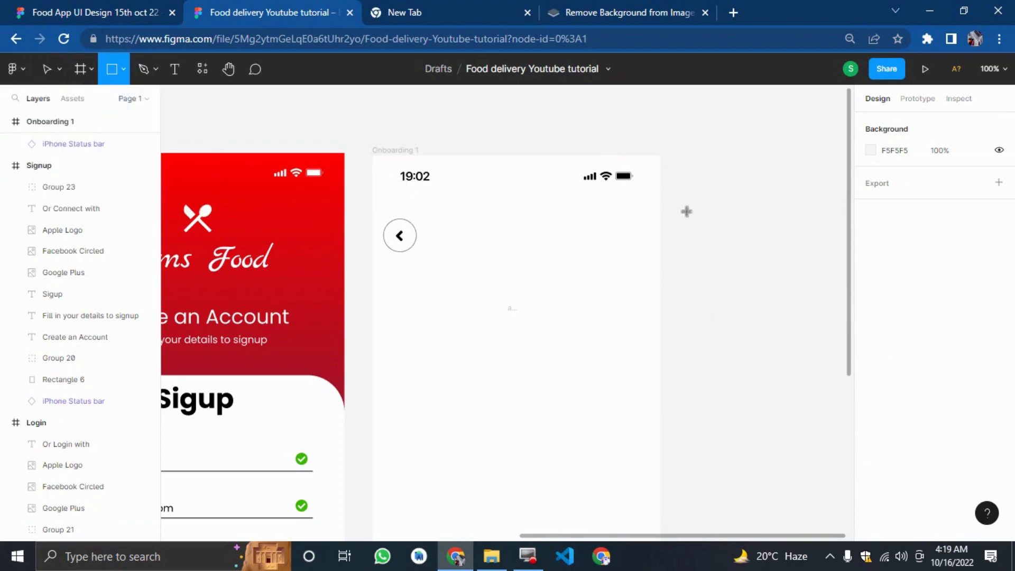
pyautogui.moveTo(686, 211); pyautogui.dragTo(753, 243)
pyautogui.click(764, 283)
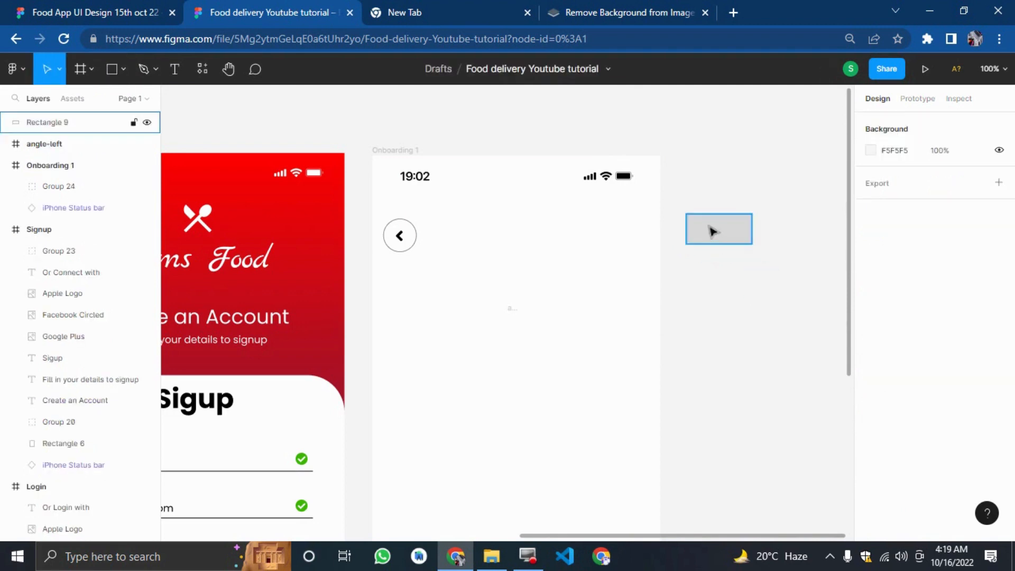
pyautogui.click(714, 229)
pyautogui.click(874, 311)
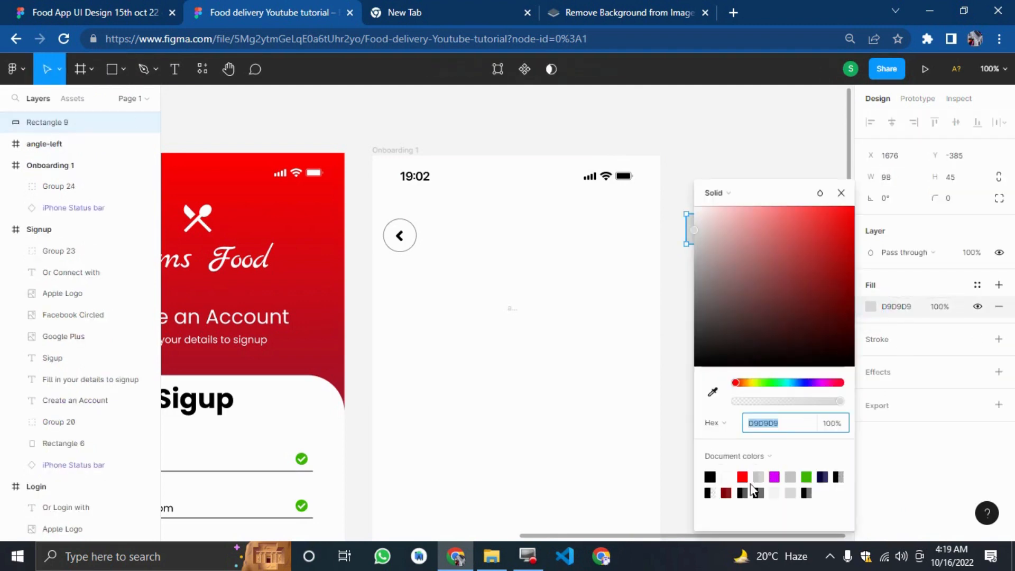
pyautogui.click(742, 477)
pyautogui.click(738, 150)
pyautogui.click(709, 231)
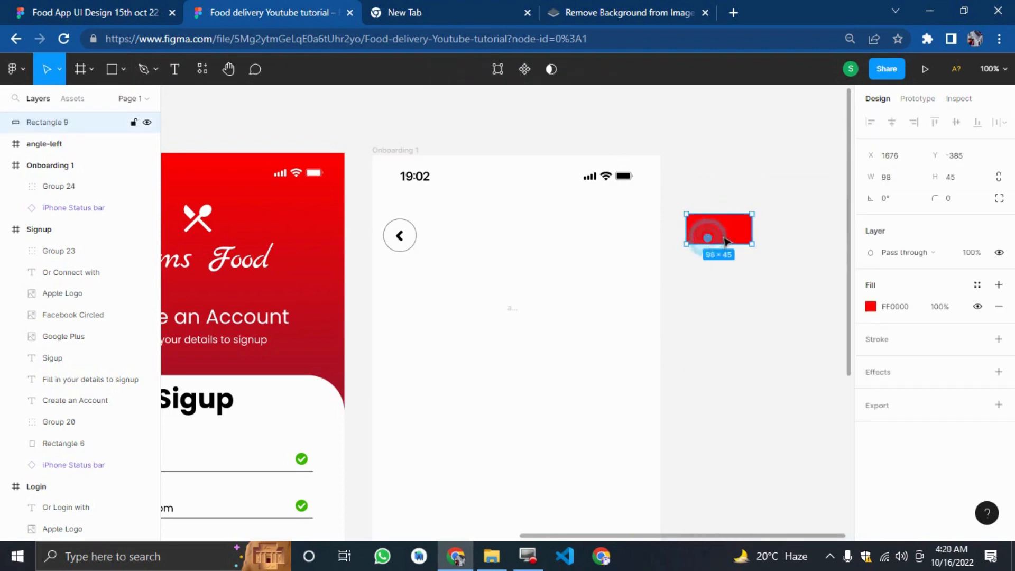
# Set the rectangle's individual corner radii to 15, 0, 0, 15 so only its left corners are rounded.
pyautogui.click(999, 199)
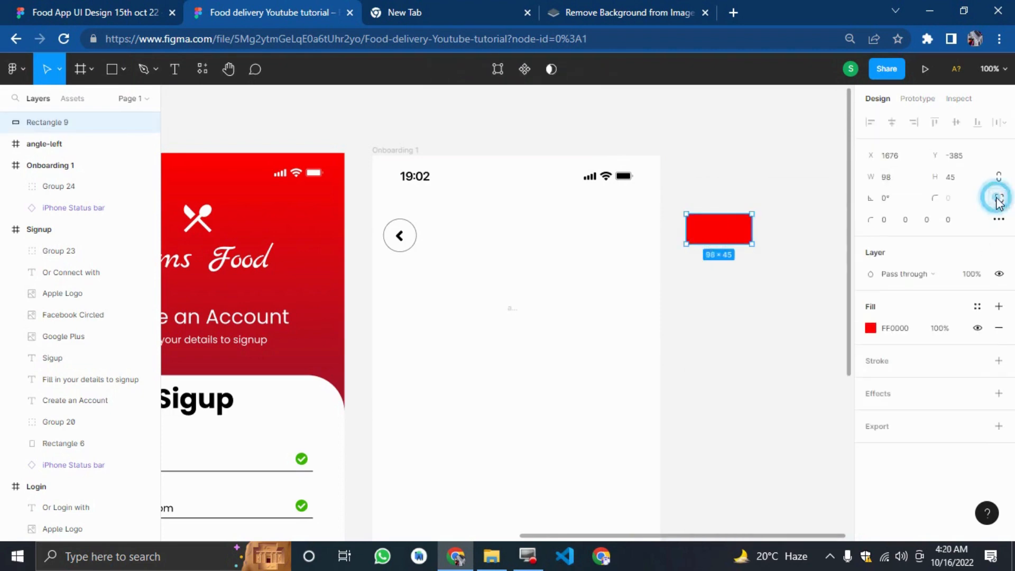
pyautogui.click(886, 221)
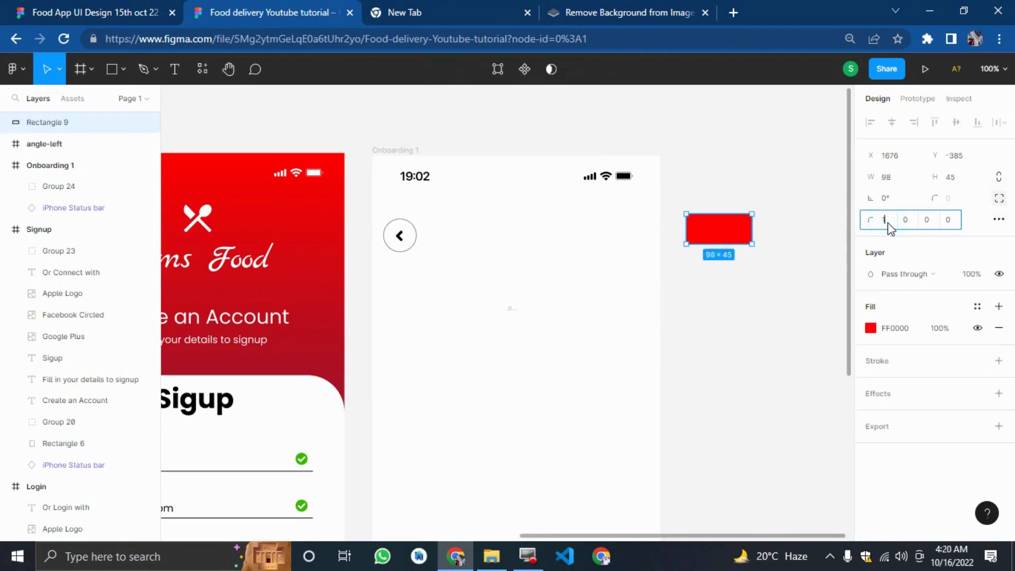
pyautogui.write('156')
pyautogui.press('BackSpace')
pyautogui.press('Return')
pyautogui.click(906, 221)
pyautogui.write('15')
pyautogui.press('Return')
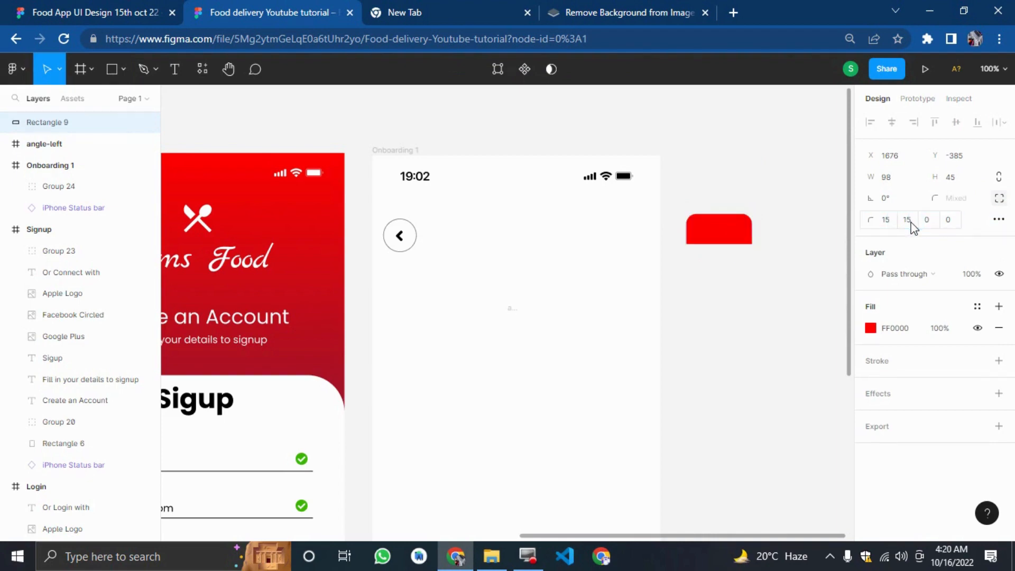
pyautogui.click(915, 221)
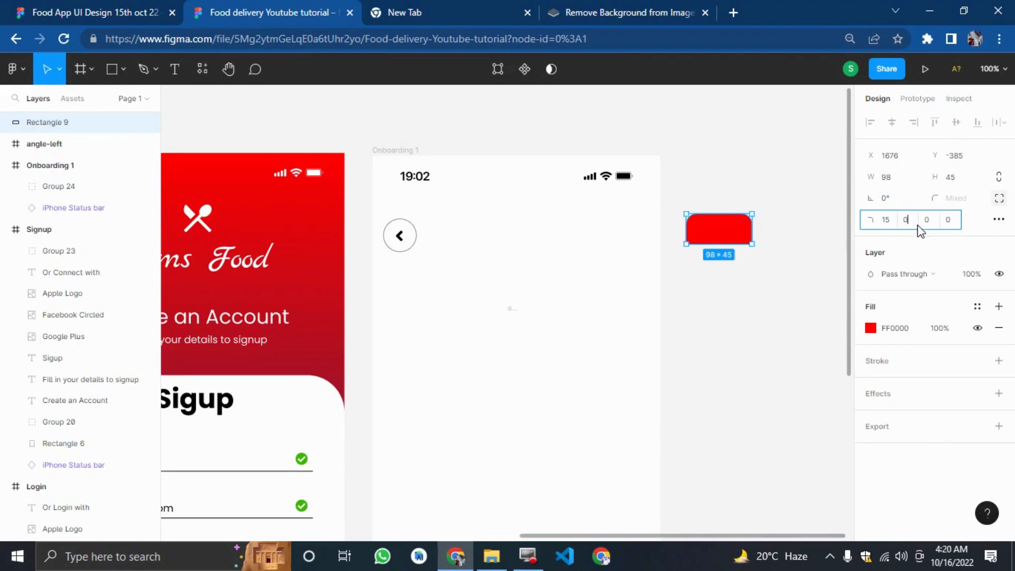
pyautogui.write('0')
pyautogui.press('Return')
pyautogui.click(926, 220)
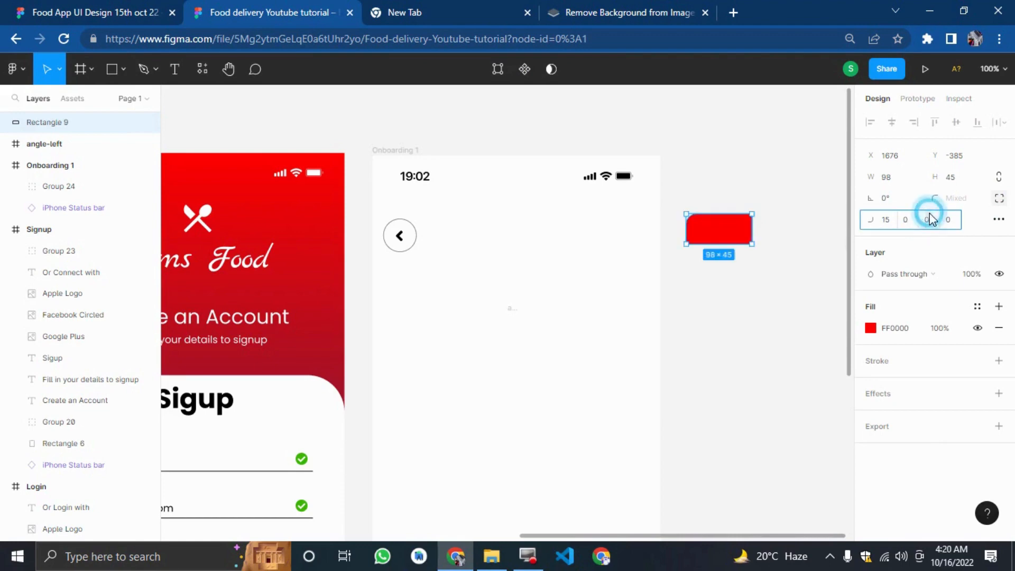
pyautogui.write('156')
pyautogui.press('Return')
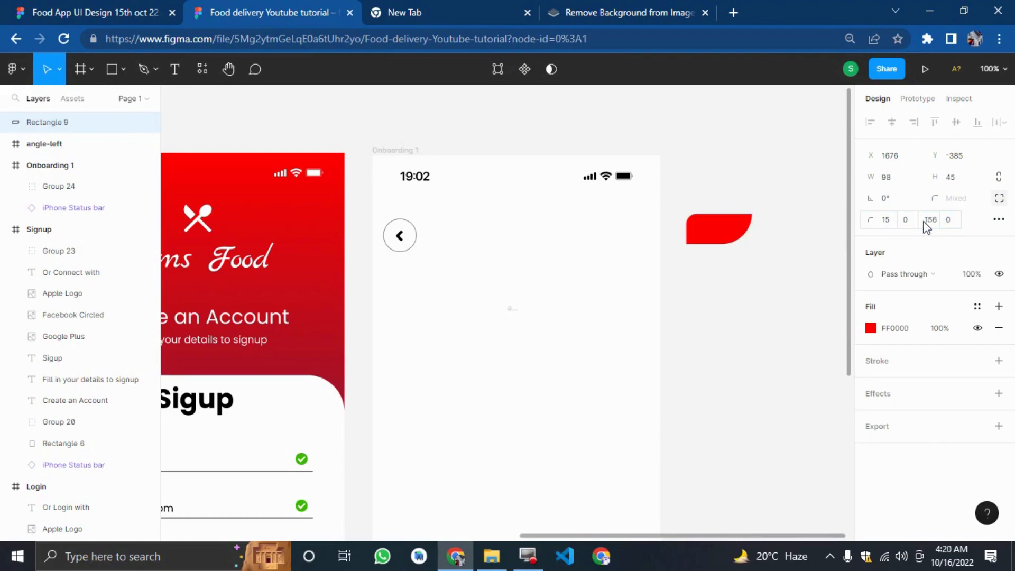
pyautogui.click(929, 220)
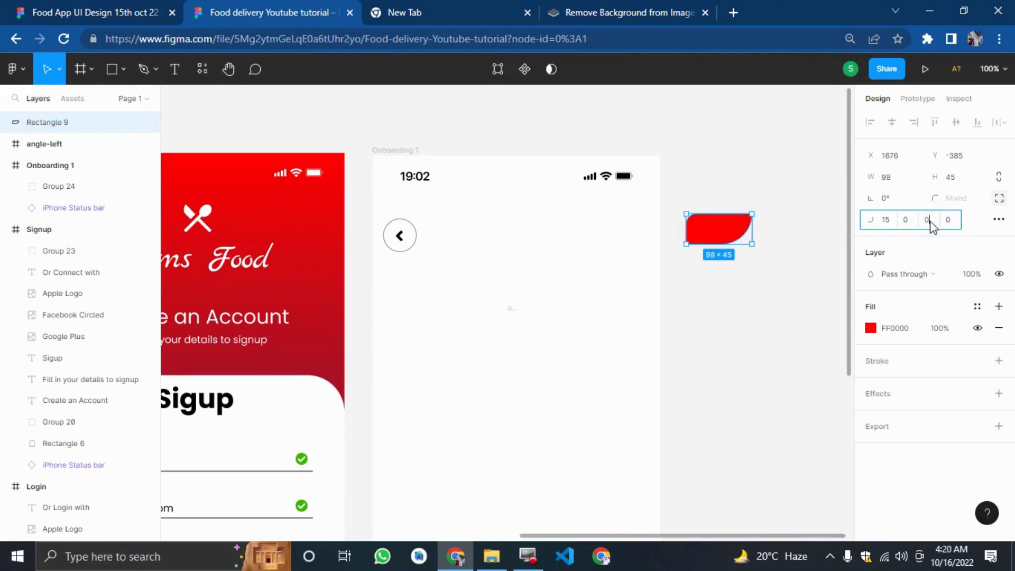
pyautogui.press('Return')
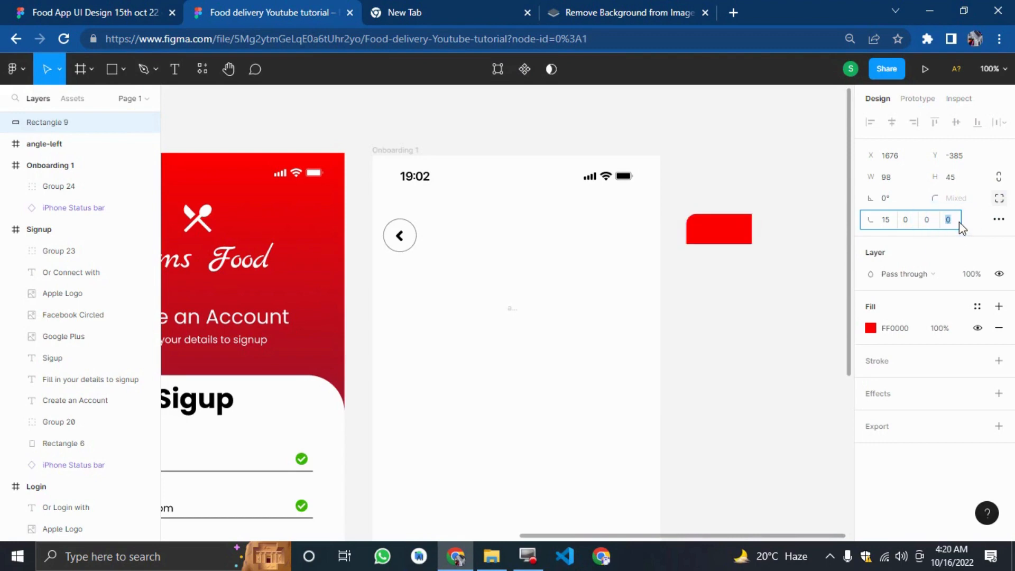
pyautogui.write('15')
pyautogui.press('Return')
# Move the red rectangle to the right edge of Onboarding 1, level with the back button.
pyautogui.click(768, 335)
pyautogui.moveTo(727, 230); pyautogui.dragTo(639, 203)
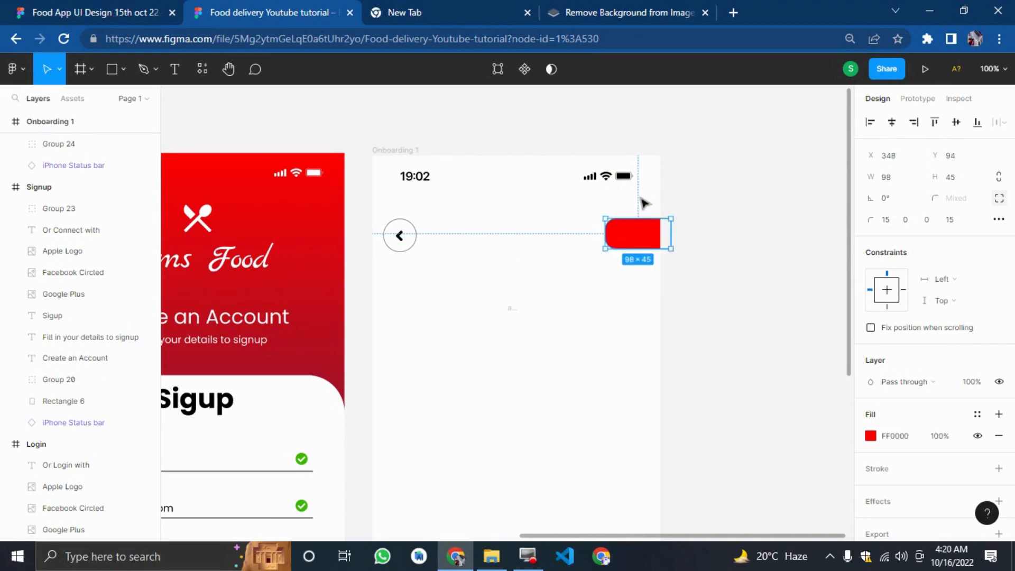
pyautogui.click(750, 280)
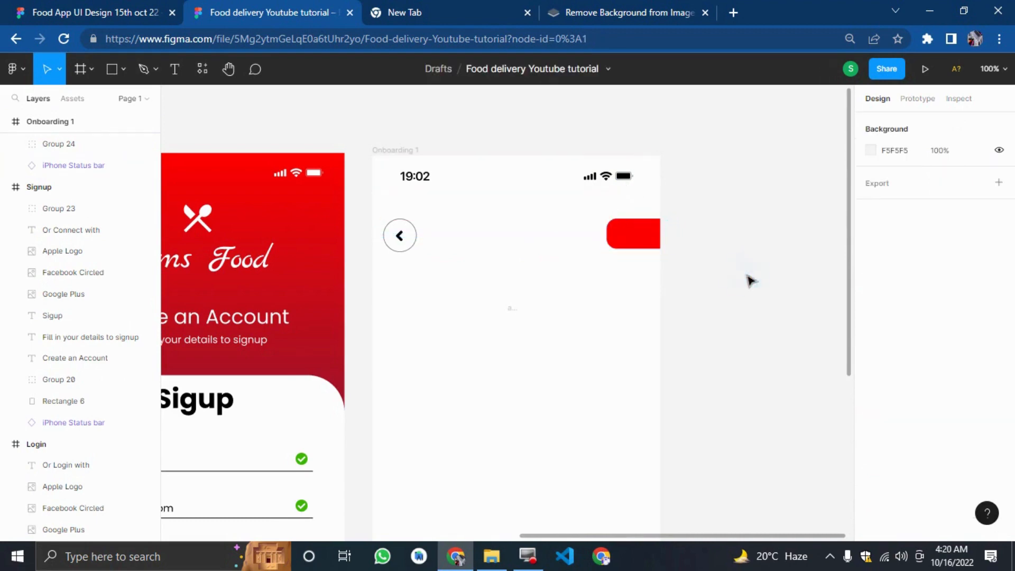
# Add a text layer reading "Skip" beside Onboarding 1.
pyautogui.click(174, 69)
pyautogui.click(701, 305)
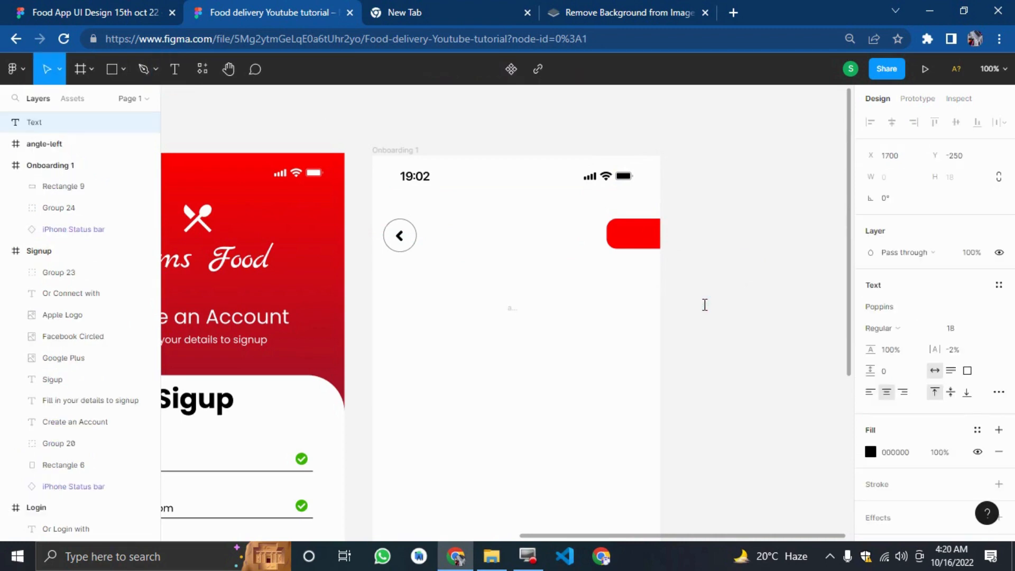
pyautogui.write('Skip')
pyautogui.press('Escape')
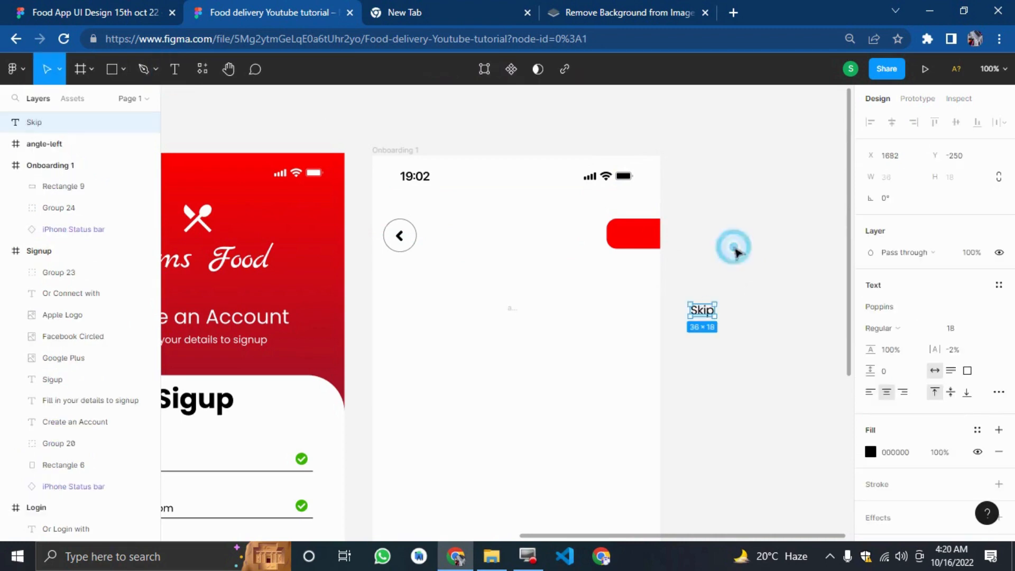
# Set the Skip text's font style to Thin Italic.
pyautogui.click(890, 330)
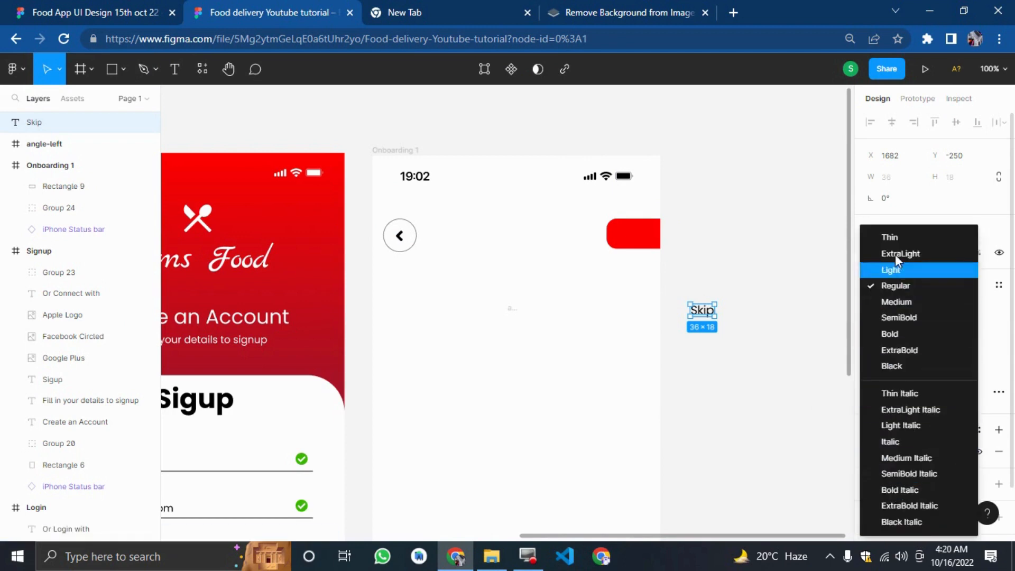
pyautogui.click(923, 393)
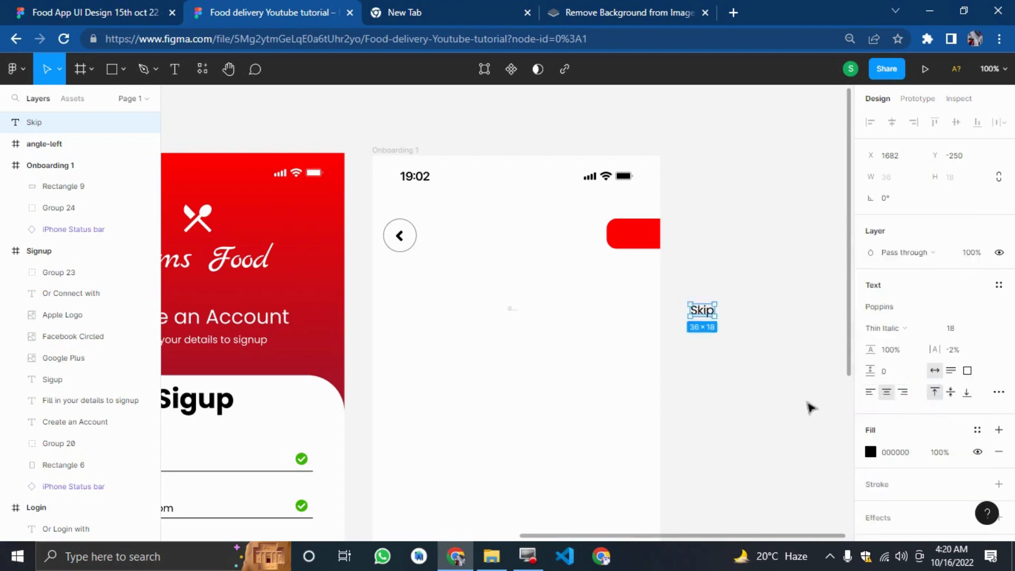
pyautogui.click(709, 320)
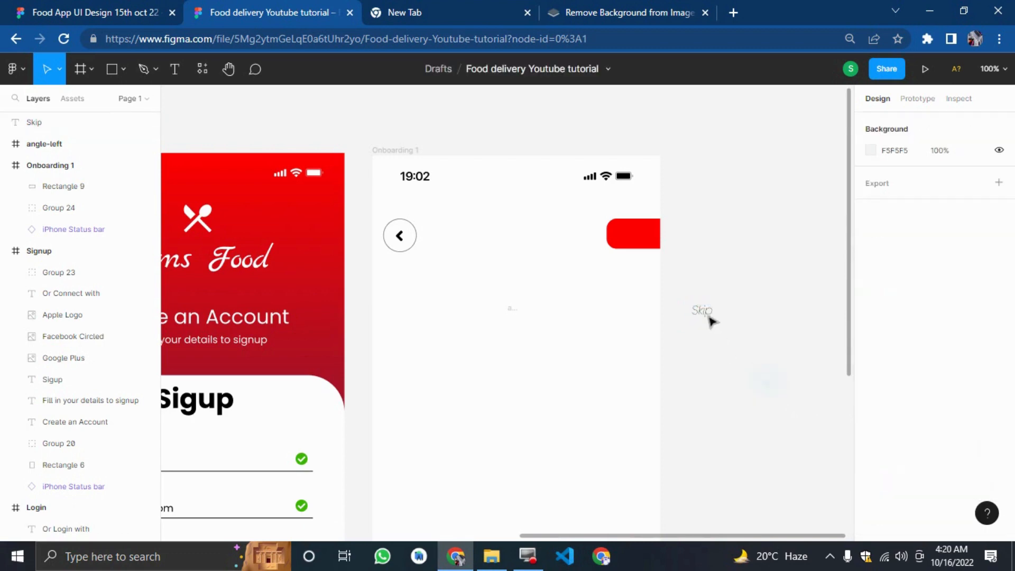
# Move the Skip text onto the red button and set its fill colour to white.
pyautogui.moveTo(702, 311)
pyautogui.mouseDown()
pyautogui.moveTo(612, 237)
pyautogui.moveTo(646, 242)
pyautogui.moveTo(637, 252)
pyautogui.moveTo(639, 244)
pyautogui.mouseUp()
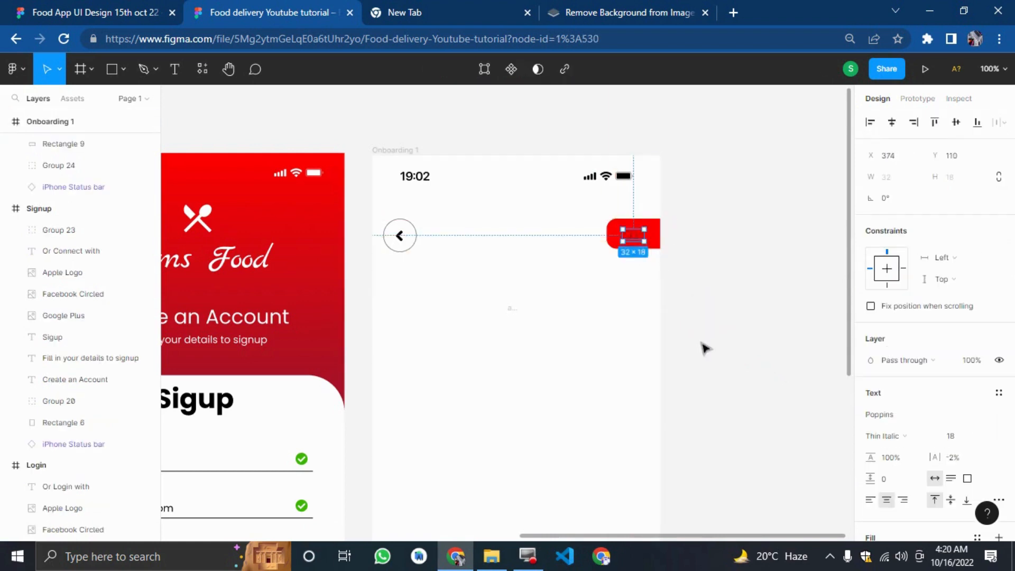
pyautogui.scroll(-3, 888, 389)
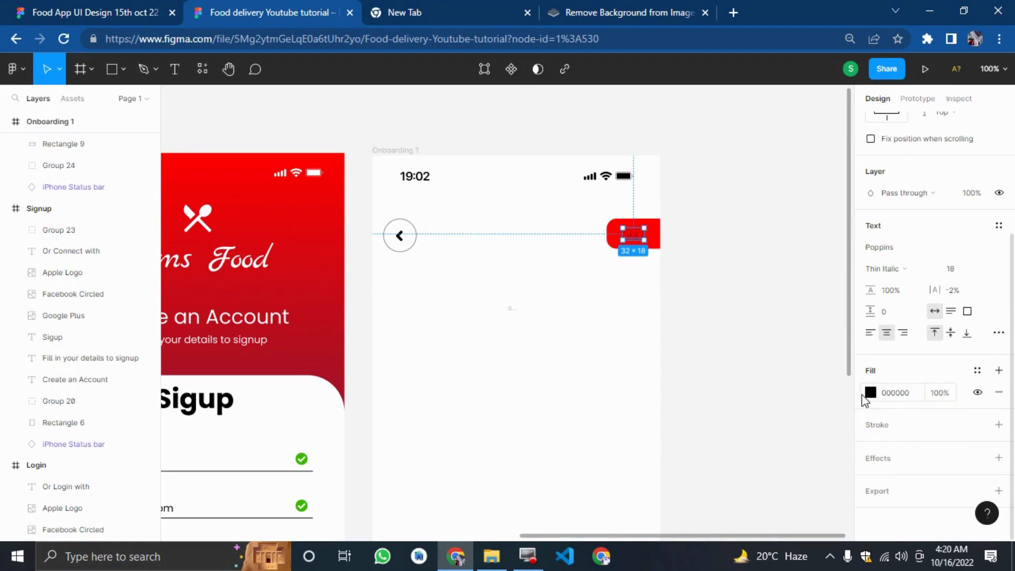
pyautogui.click(870, 393)
pyautogui.click(685, 136)
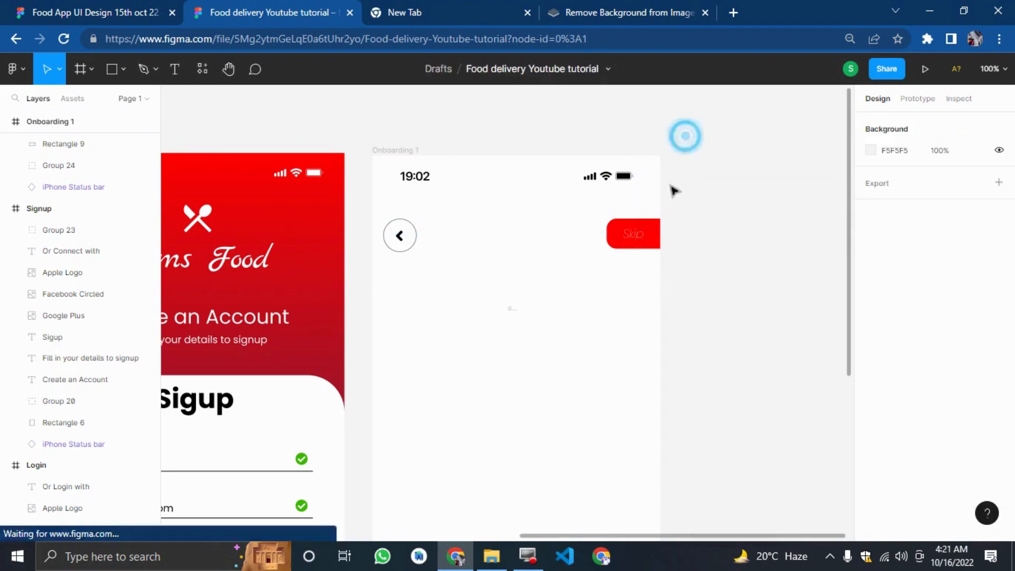
# Change the Skip text's font style to Regular.
pyautogui.click(633, 237)
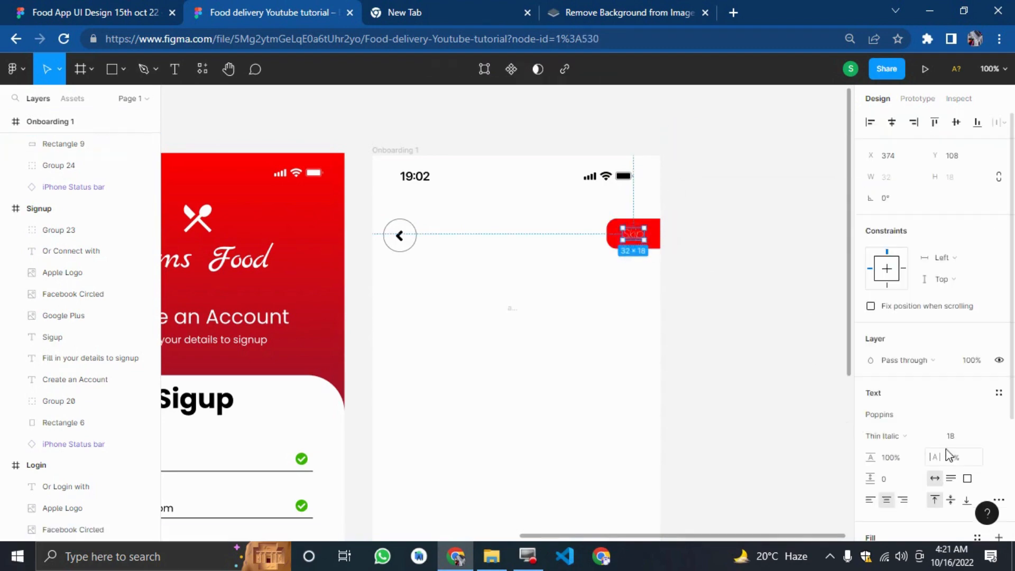
pyautogui.click(882, 436)
pyautogui.click(904, 282)
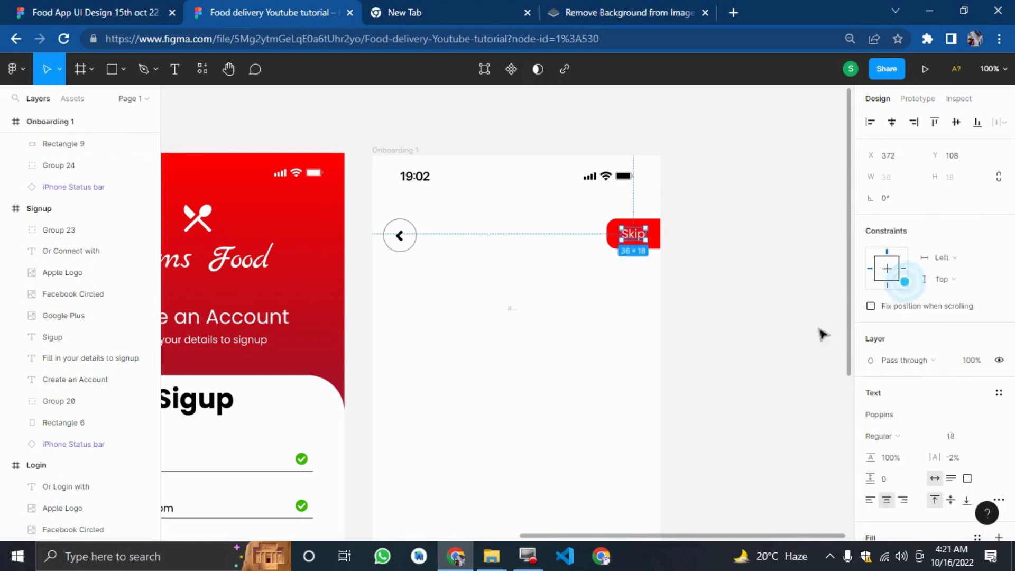
pyautogui.click(820, 333)
# Open the Icons8 plugin and insert the man-searching-music illustration from its Illustrations search results as a PNG.
pyautogui.click(7, 7)
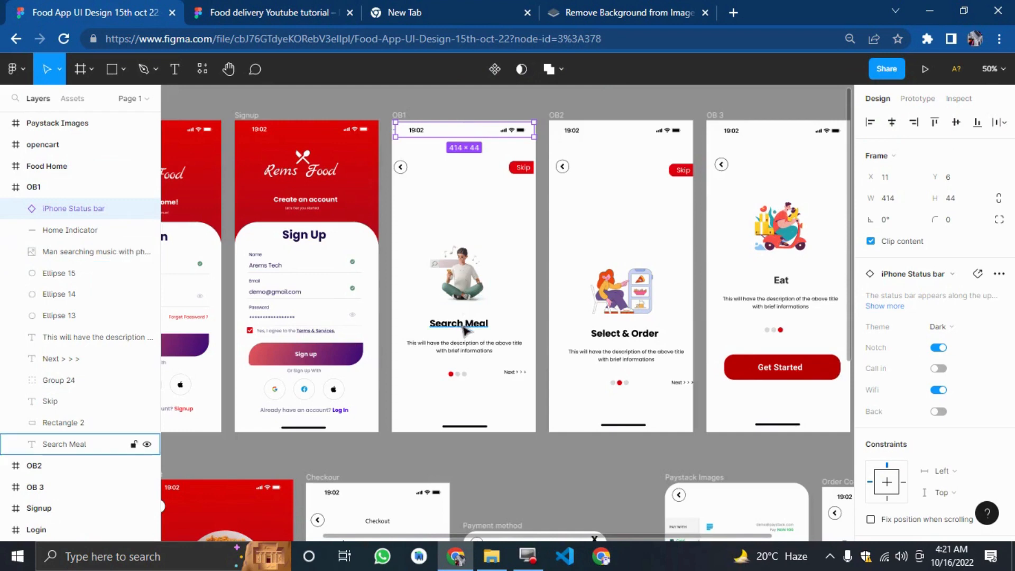
pyautogui.click(285, 8)
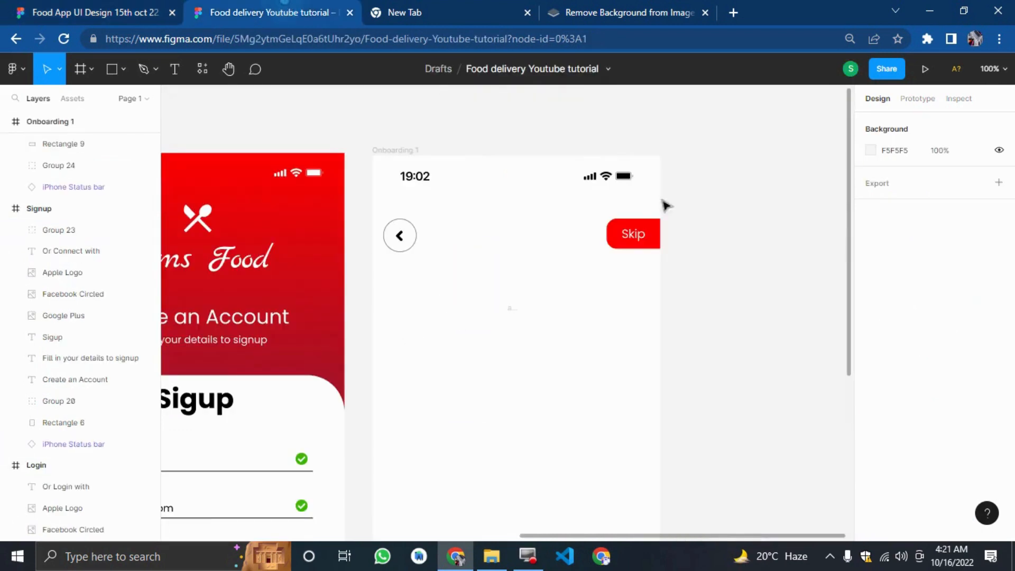
pyautogui.rightClick(730, 253)
pyautogui.moveTo(758, 365)
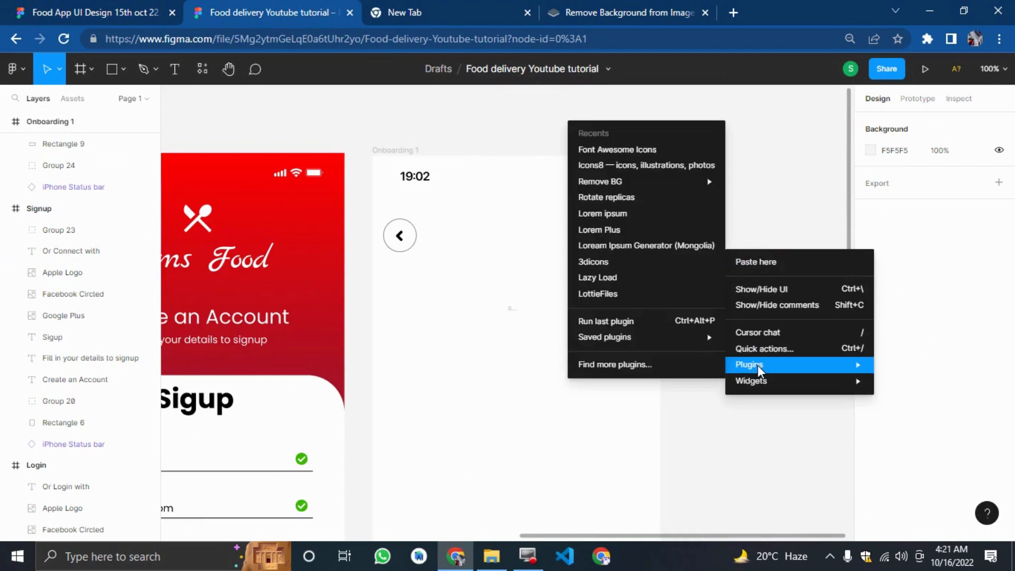
pyautogui.click(623, 165)
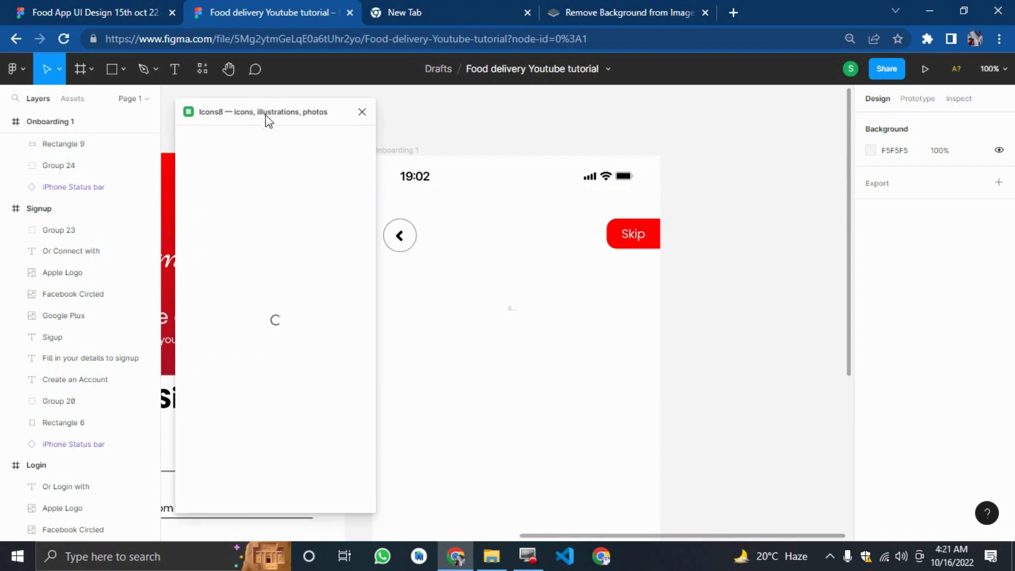
pyautogui.moveTo(266, 115); pyautogui.dragTo(352, 113)
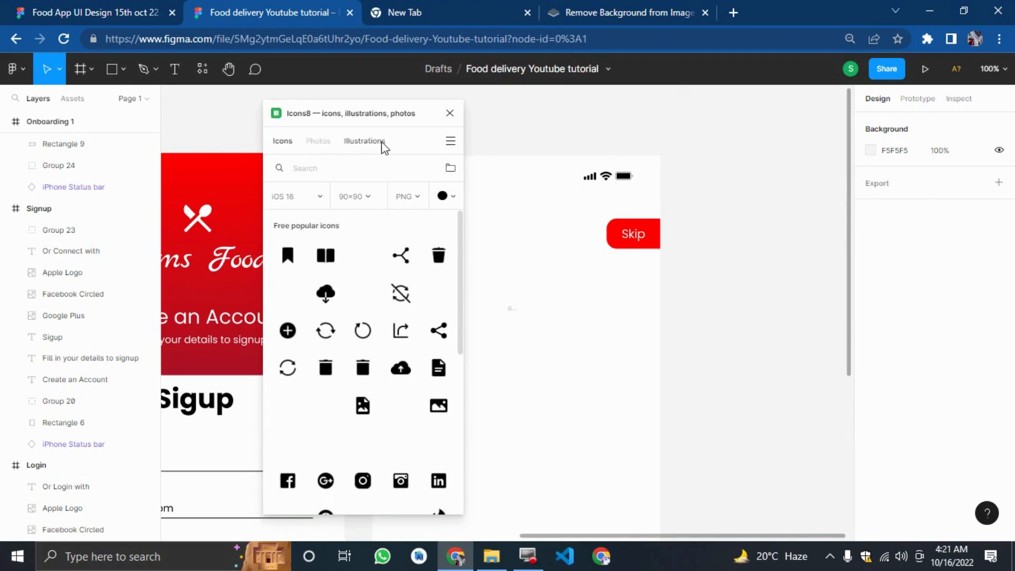
pyautogui.click(384, 143)
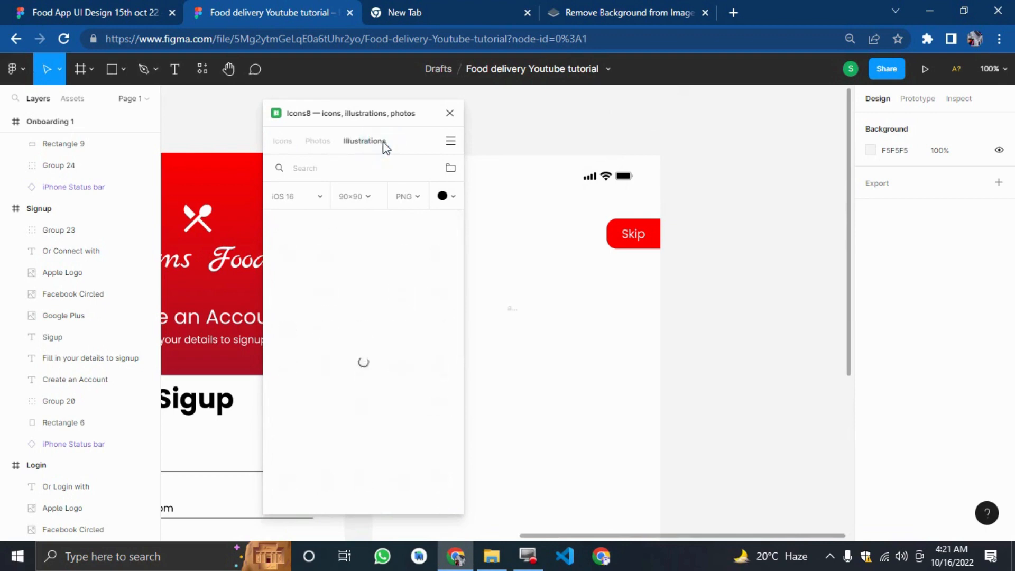
pyautogui.click(324, 169)
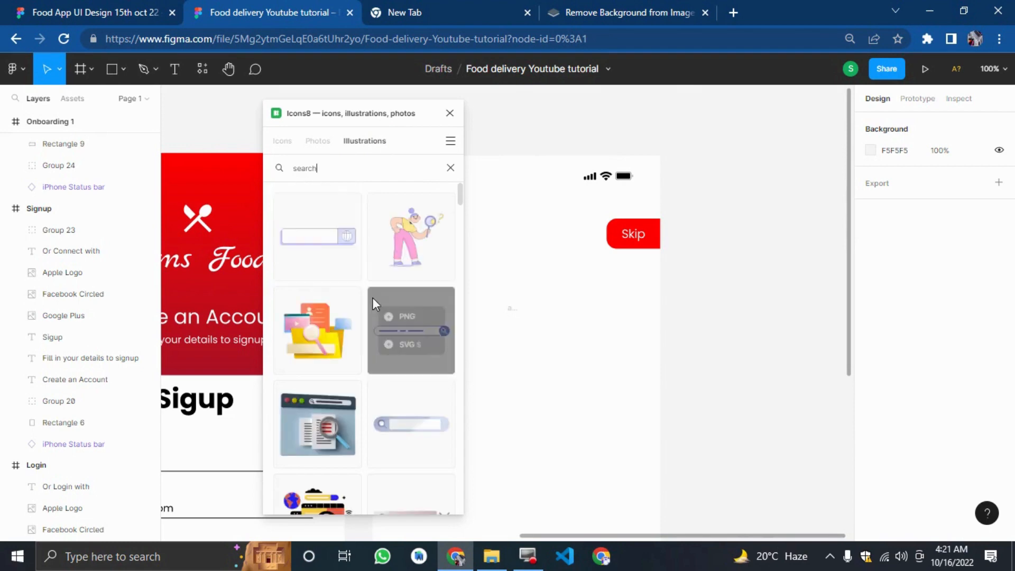
pyautogui.scroll(-4, 373, 307)
pyautogui.scroll(-3, 363, 334)
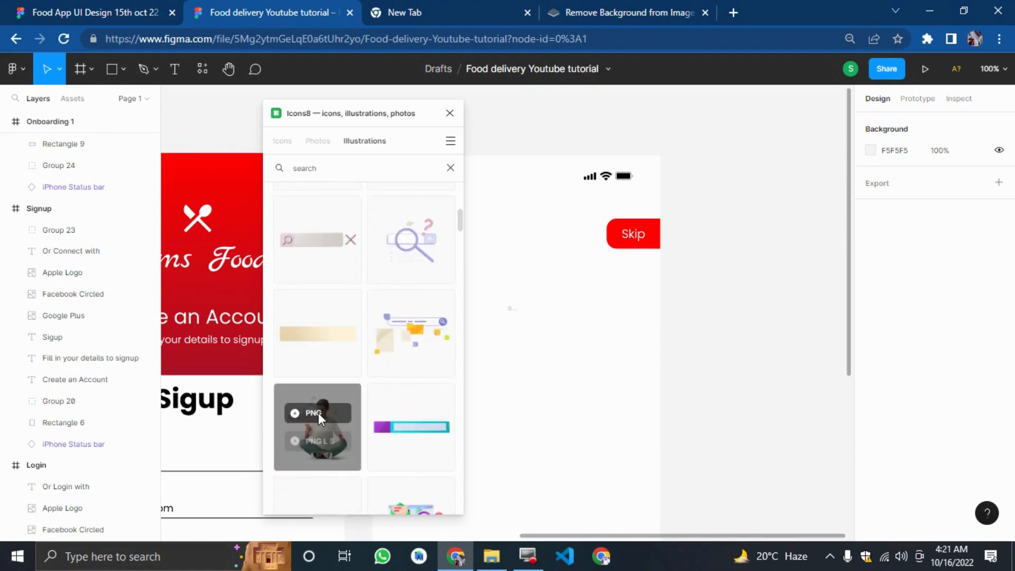
pyautogui.click(315, 414)
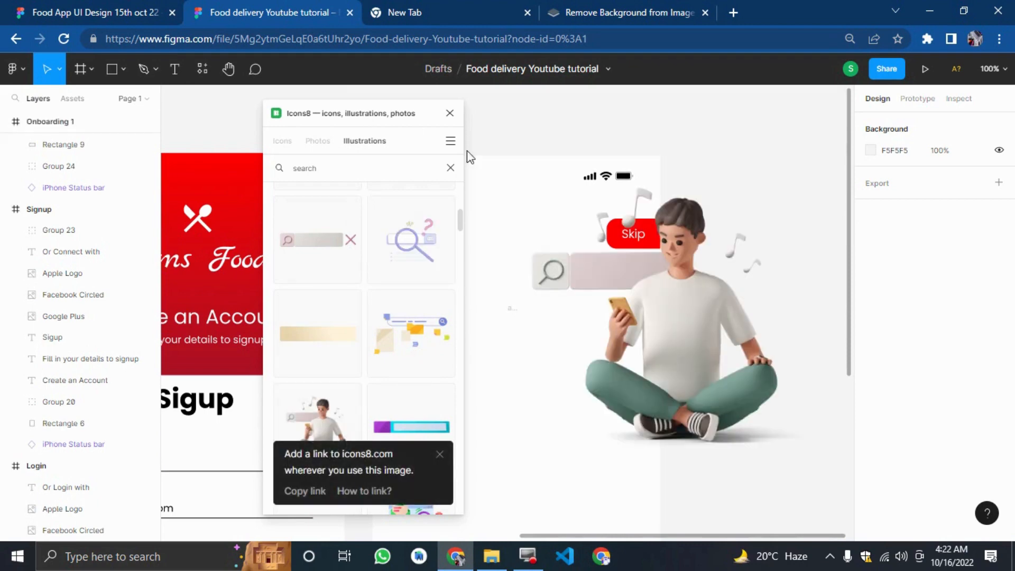
# Search Icons8 illustrations for food and insert the cook with food package illustration.
pyautogui.click(88, 12)
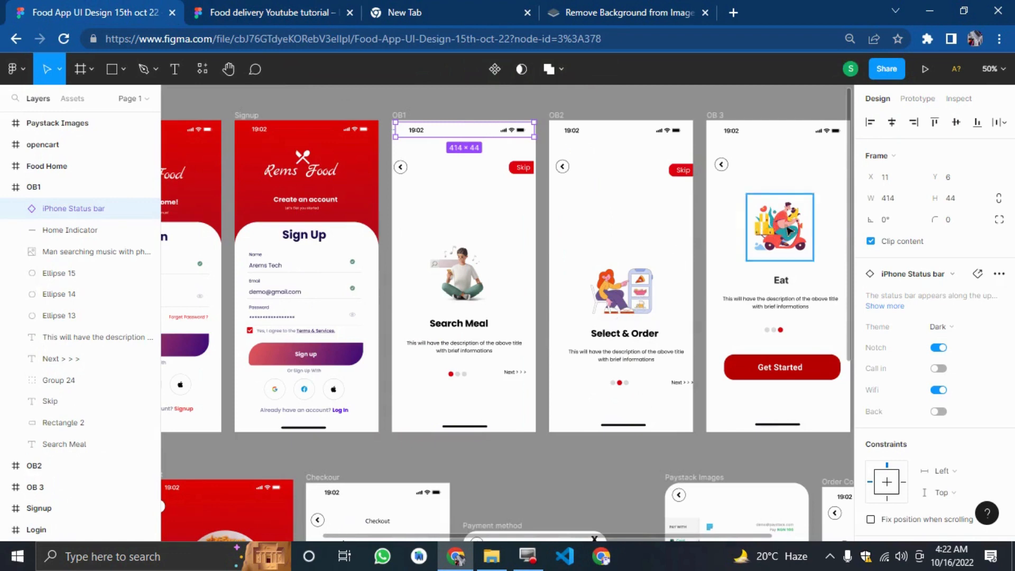
pyautogui.click(221, 7)
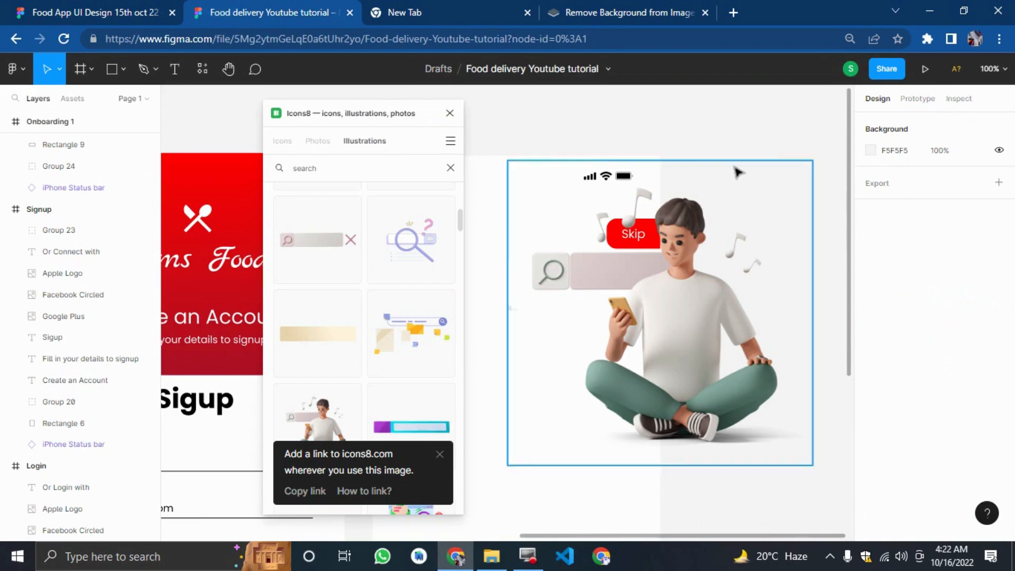
pyautogui.hscroll(5, 804, 136)
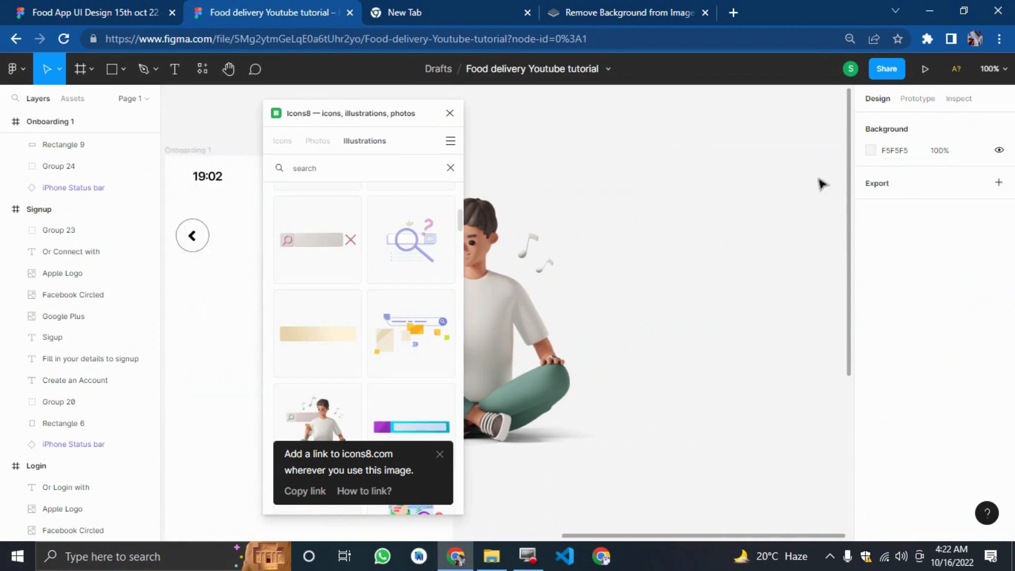
pyautogui.click(351, 167)
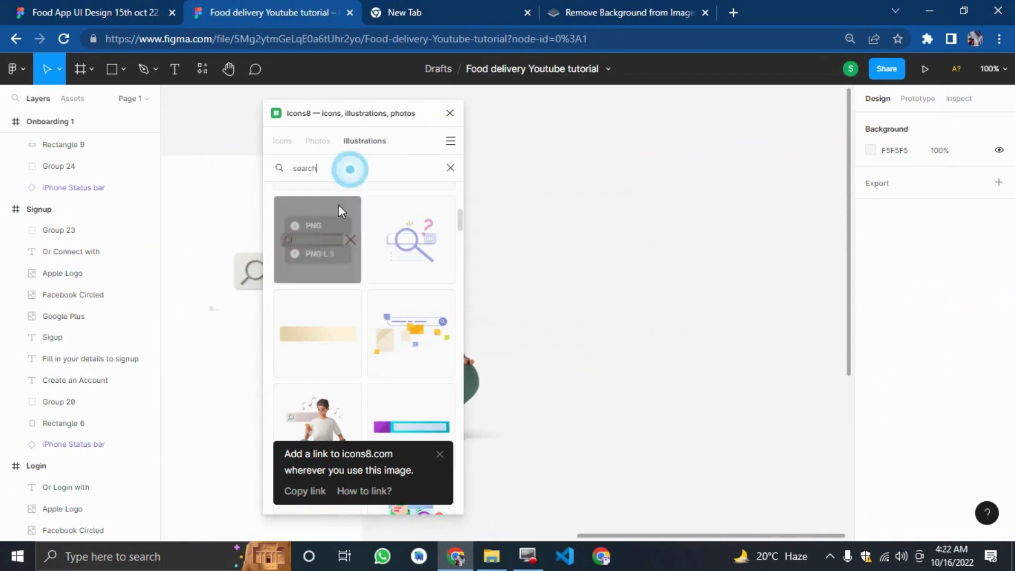
pyautogui.hotkey('ctrl', 'a')
pyautogui.write('food')
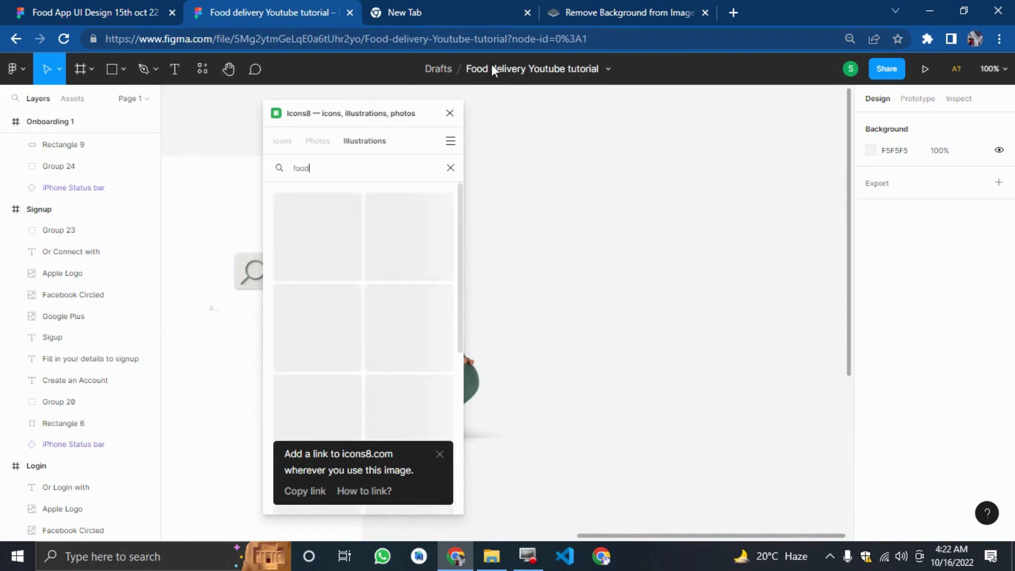
pyautogui.click(119, 9)
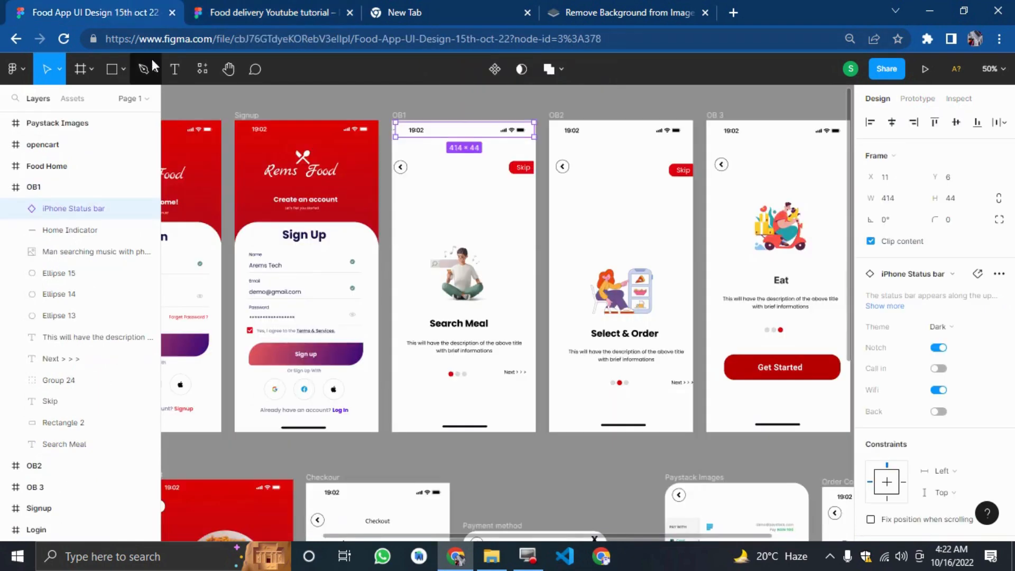
pyautogui.click(283, 6)
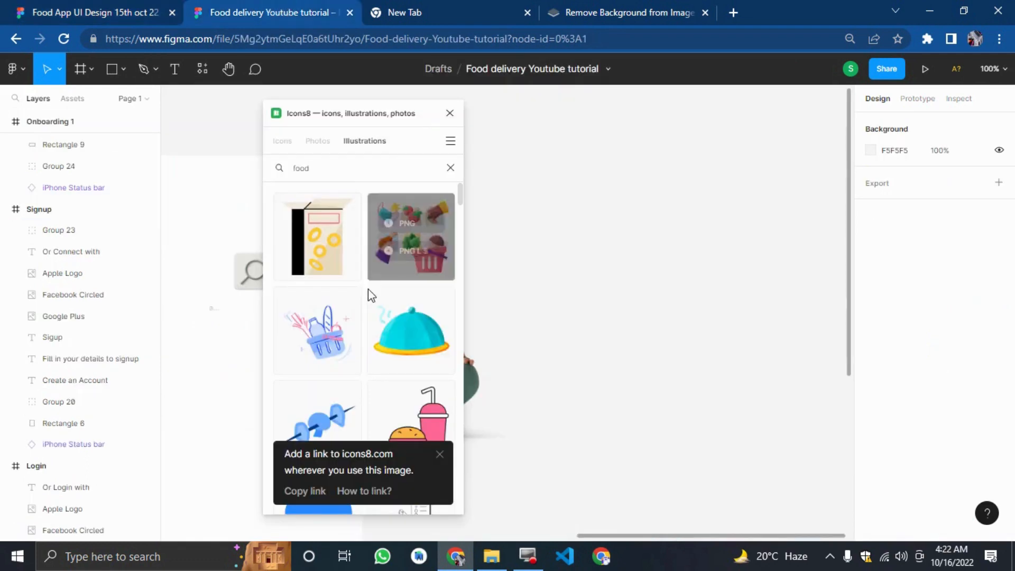
pyautogui.scroll(-5, 368, 289)
pyautogui.scroll(3, 368, 297)
pyautogui.scroll(-6, 368, 298)
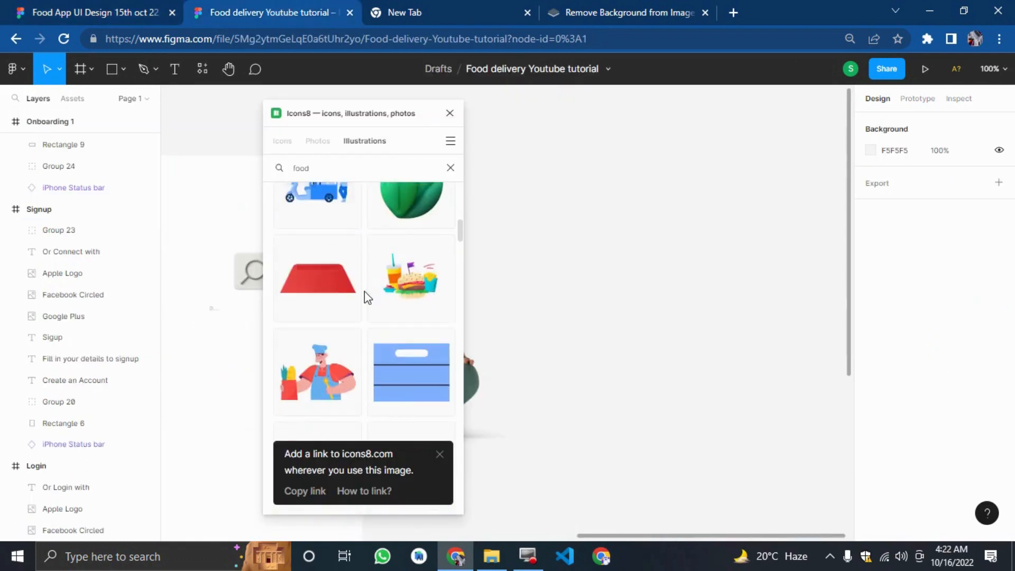
pyautogui.scroll(4, 364, 293)
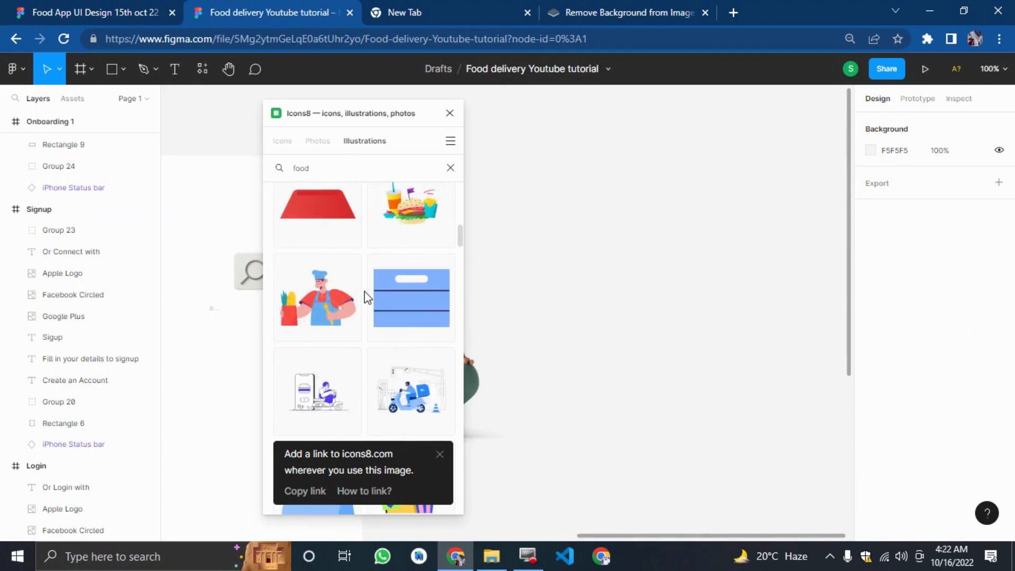
pyautogui.click(316, 311)
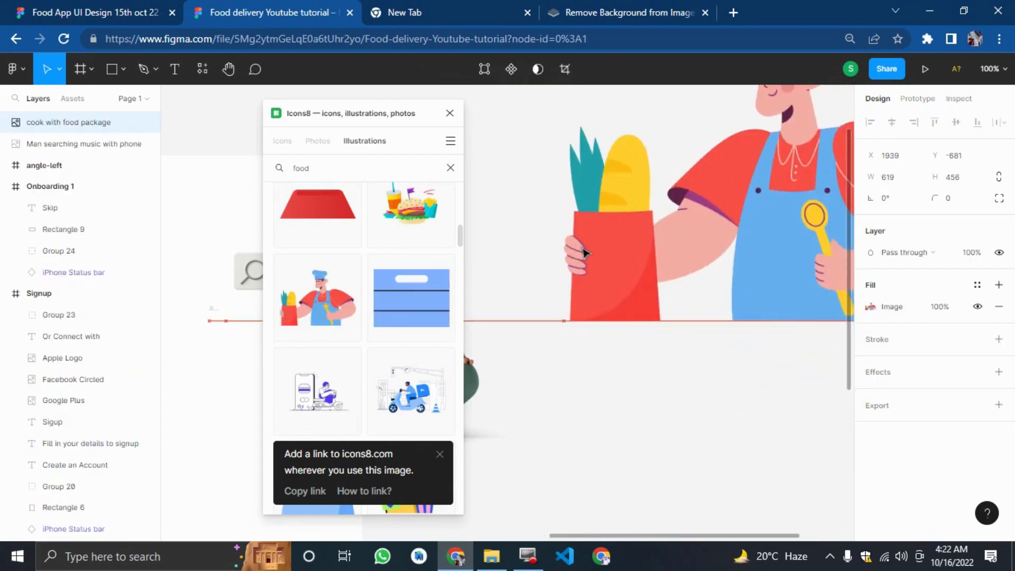
# Search the Icons8 illustrations for rider.
pyautogui.click(654, 416)
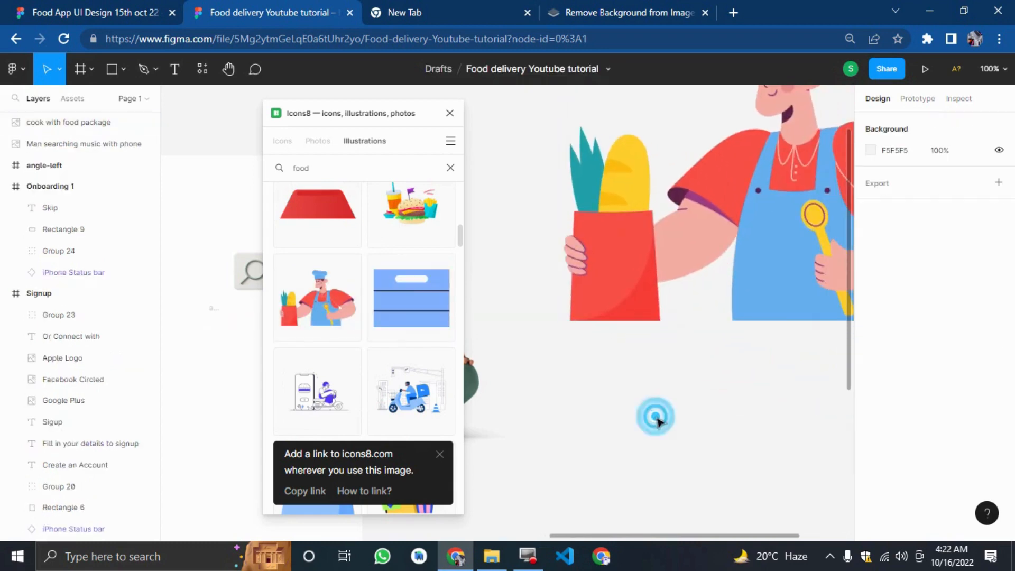
pyautogui.click(354, 176)
pyautogui.doubleClick(354, 176)
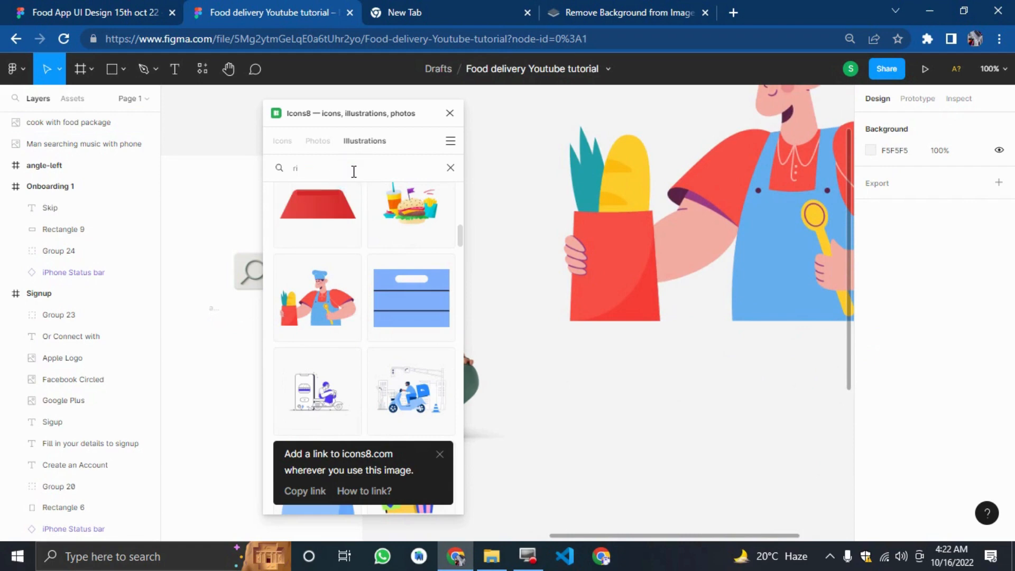
pyautogui.press('Return')
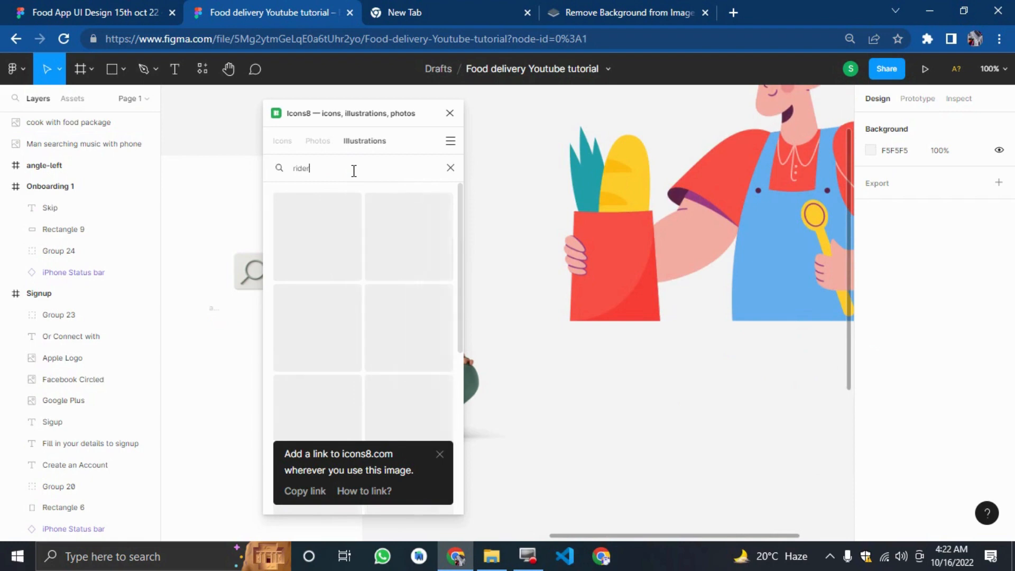
pyautogui.click(438, 453)
# Browse the rider illustration results and compare them with the reference design file.
pyautogui.moveTo(421, 429)
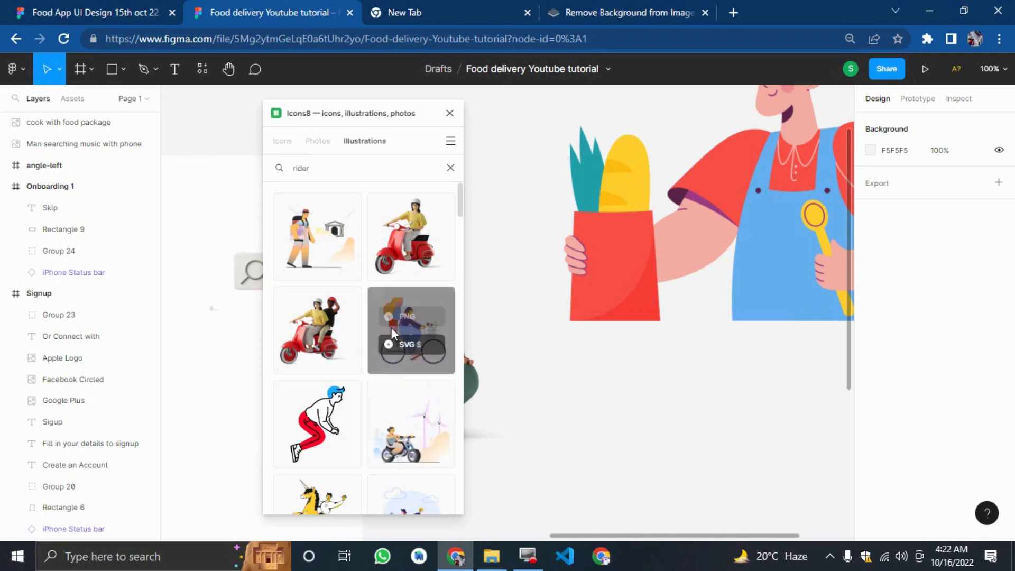
pyautogui.scroll(-4, 386, 394)
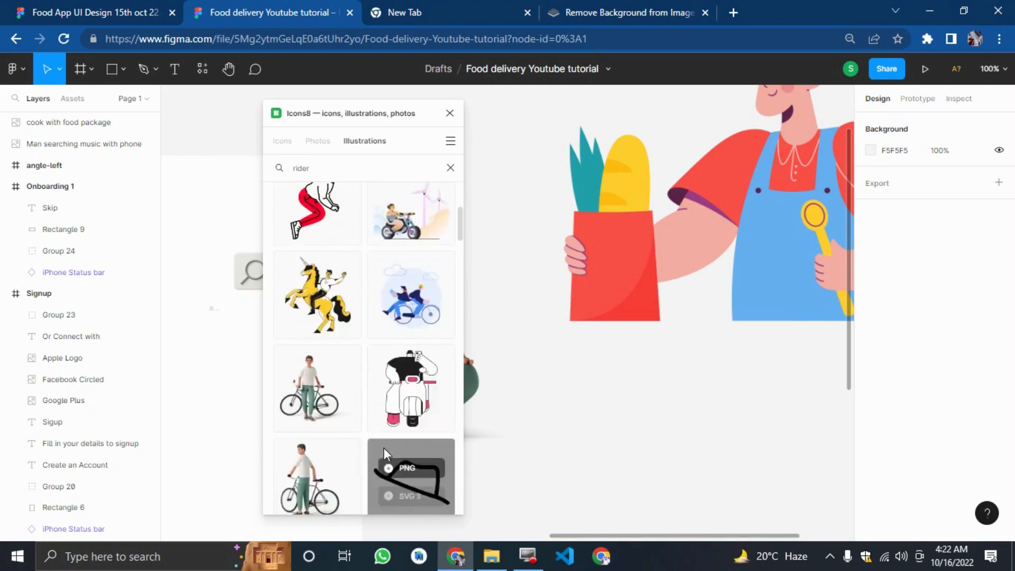
pyautogui.scroll(-5, 385, 444)
pyautogui.scroll(-5, 385, 427)
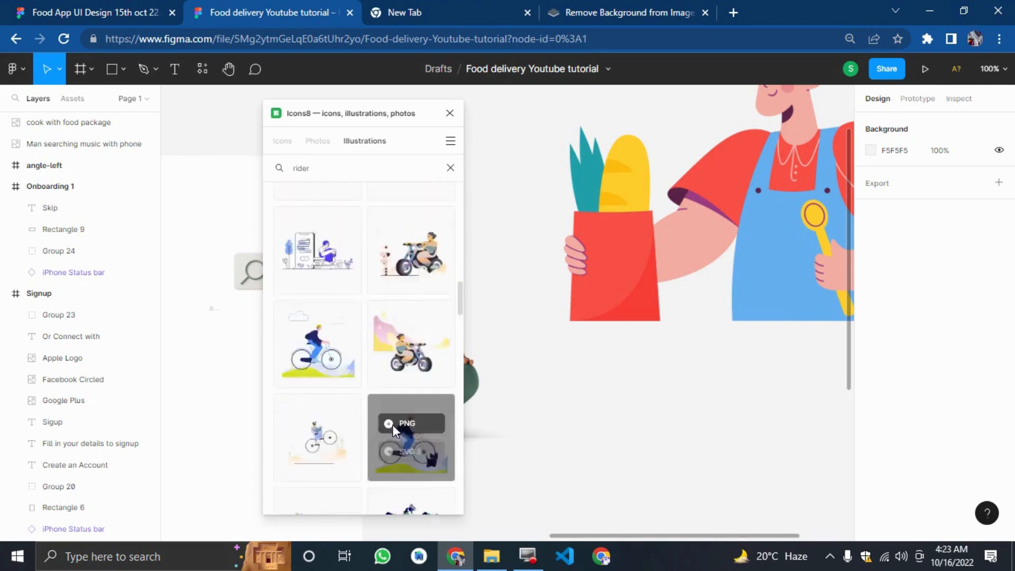
pyautogui.scroll(-5, 396, 408)
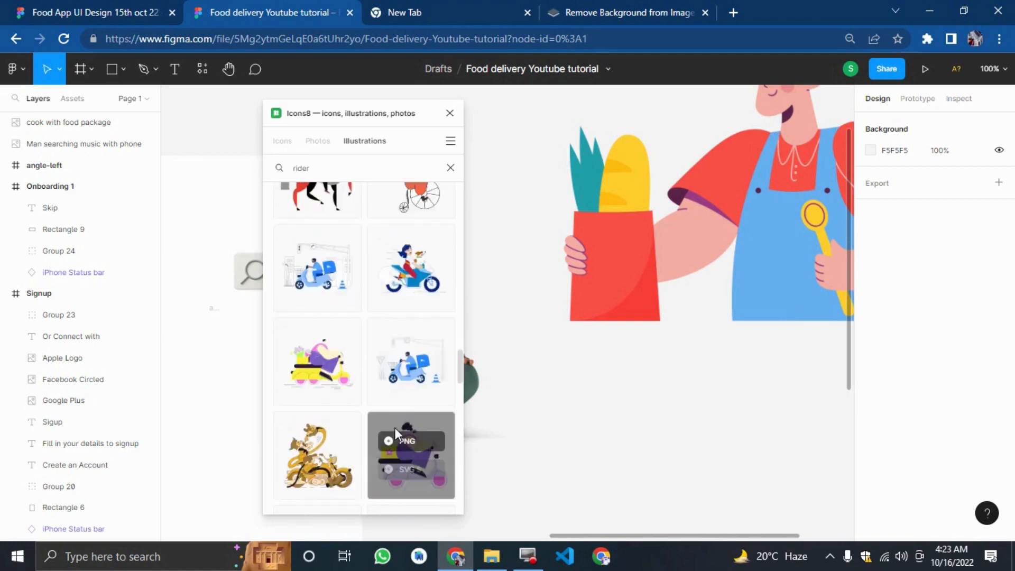
pyautogui.scroll(-5, 387, 428)
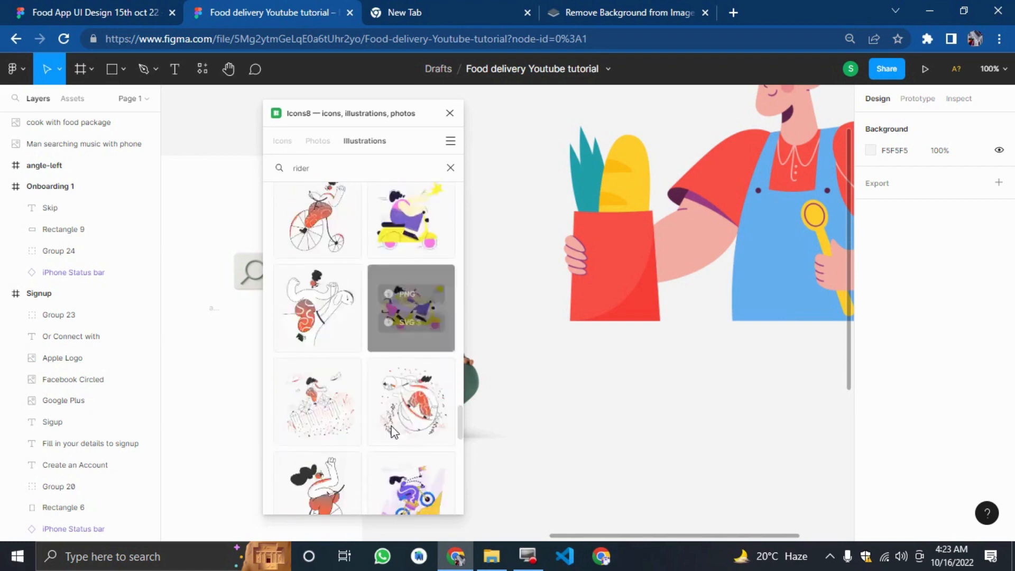
pyautogui.scroll(-5, 392, 425)
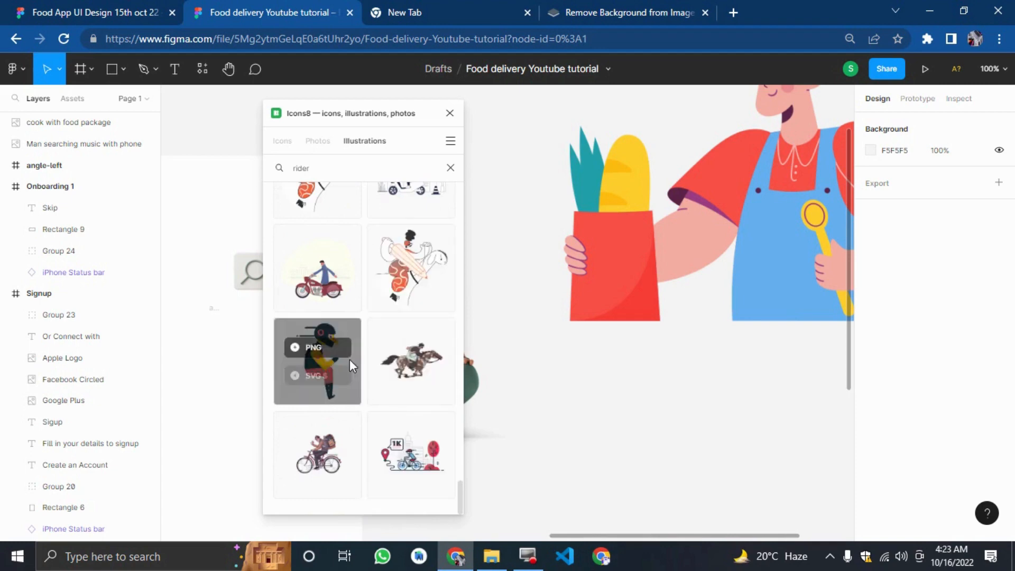
pyautogui.scroll(-10, 389, 454)
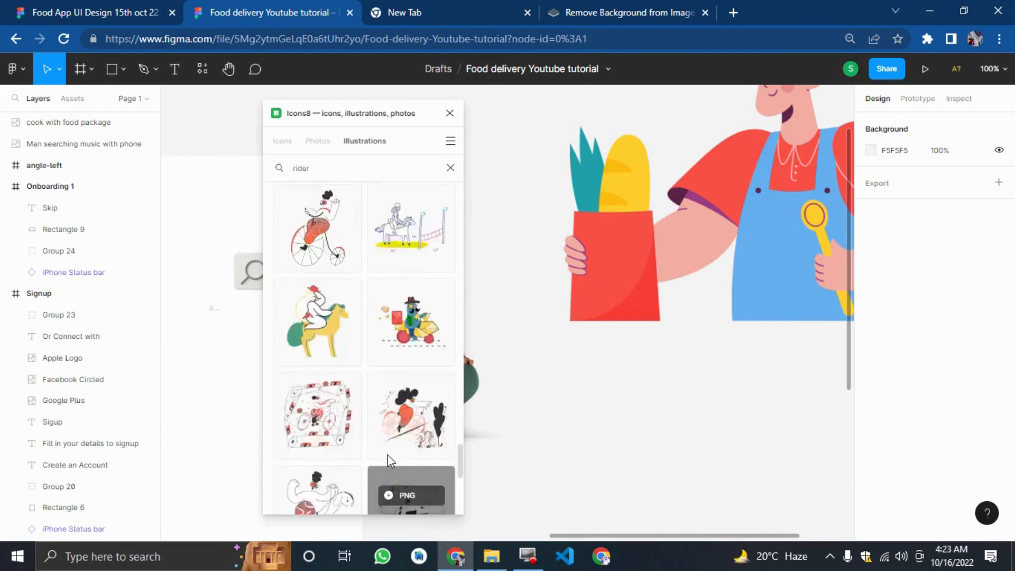
pyautogui.scroll(10, 389, 458)
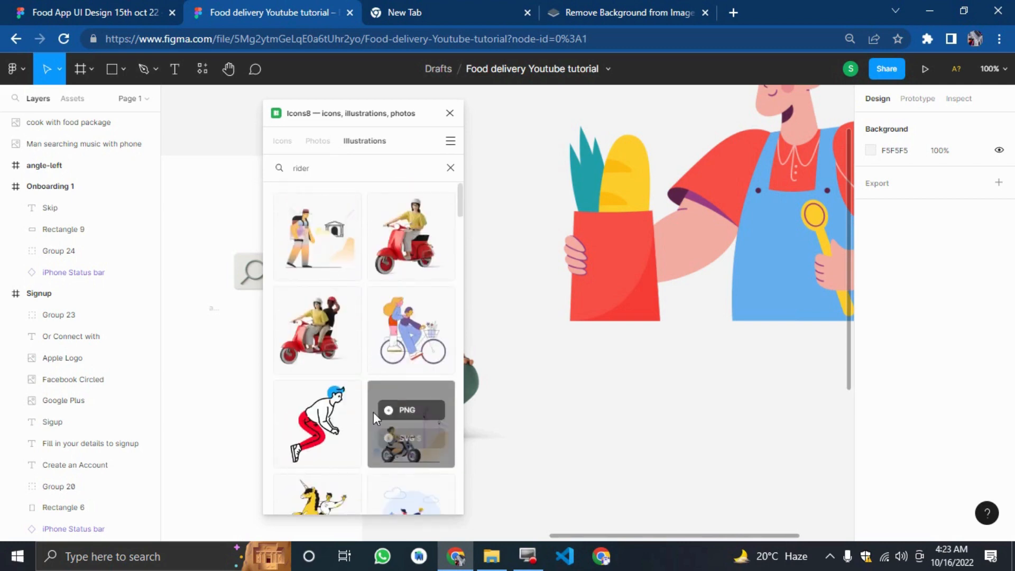
pyautogui.scroll(-5, 372, 411)
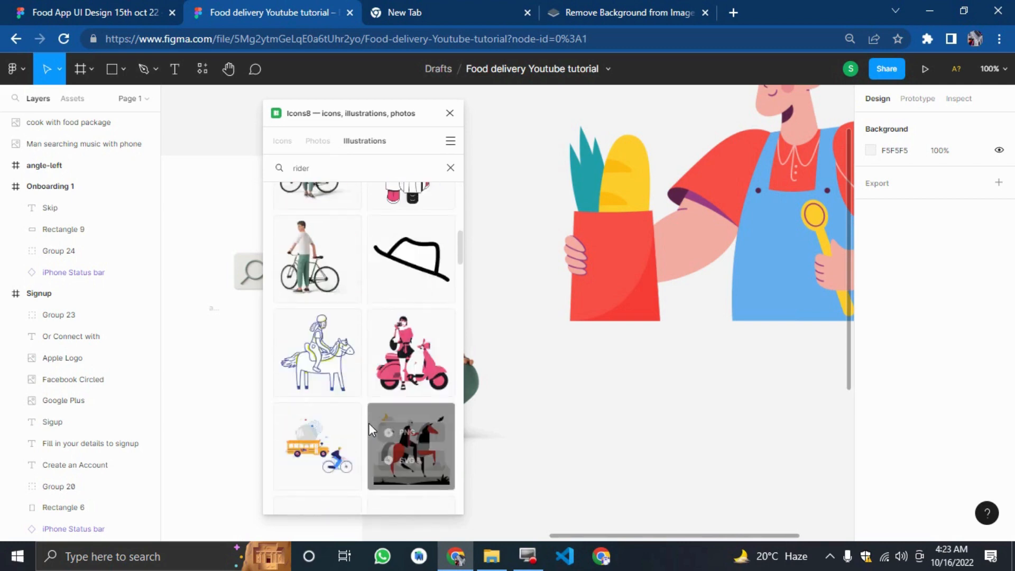
pyautogui.scroll(-5, 333, 420)
pyautogui.click(66, 5)
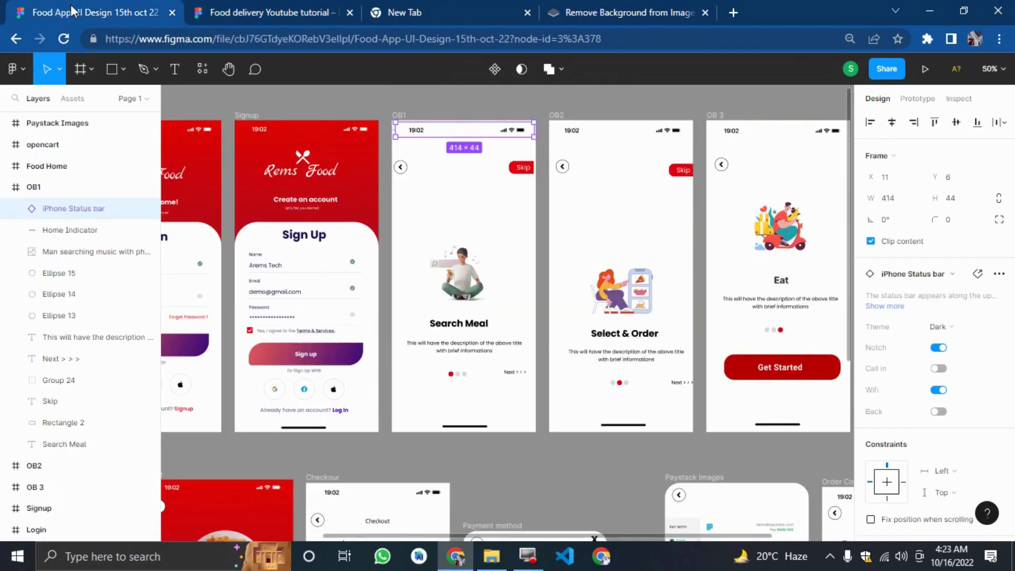
pyautogui.click(230, 6)
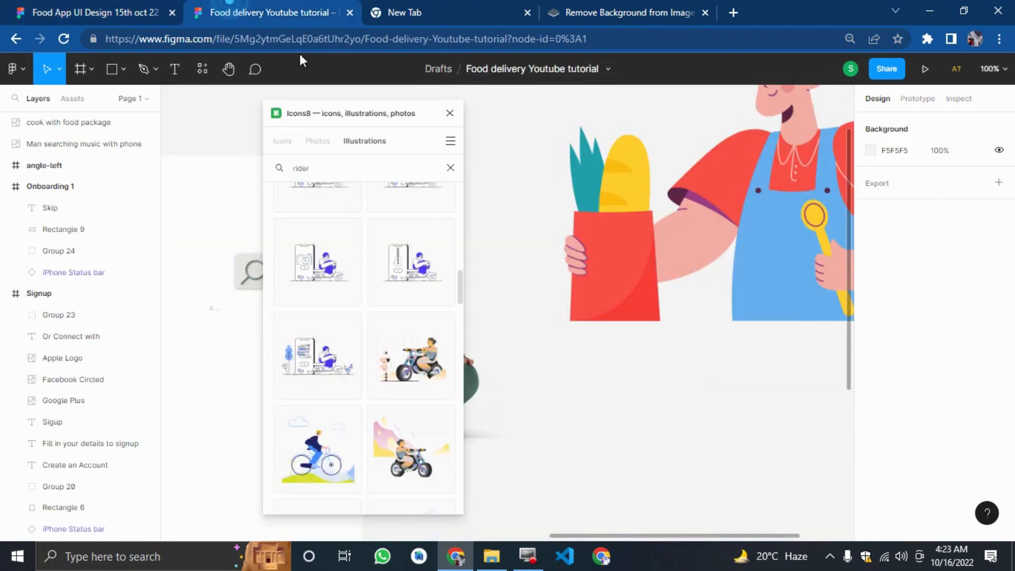
# Search Icons8 illustrations for delivery and insert the delivery rider on scooter illustration as a PNG.
pyautogui.doubleClick(336, 168)
pyautogui.write('delivery')
pyautogui.press('Return')
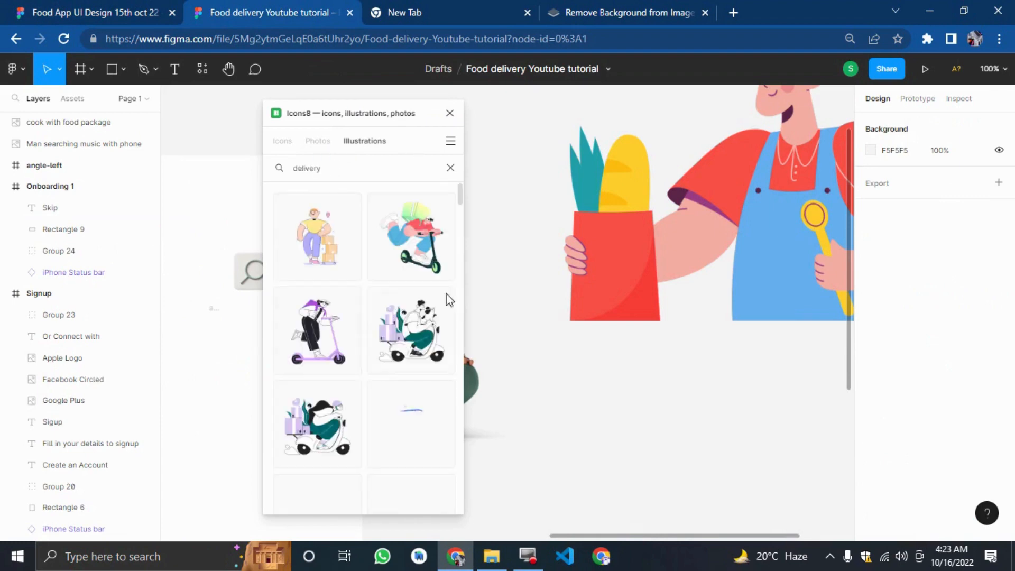
pyautogui.scroll(-8, 351, 389)
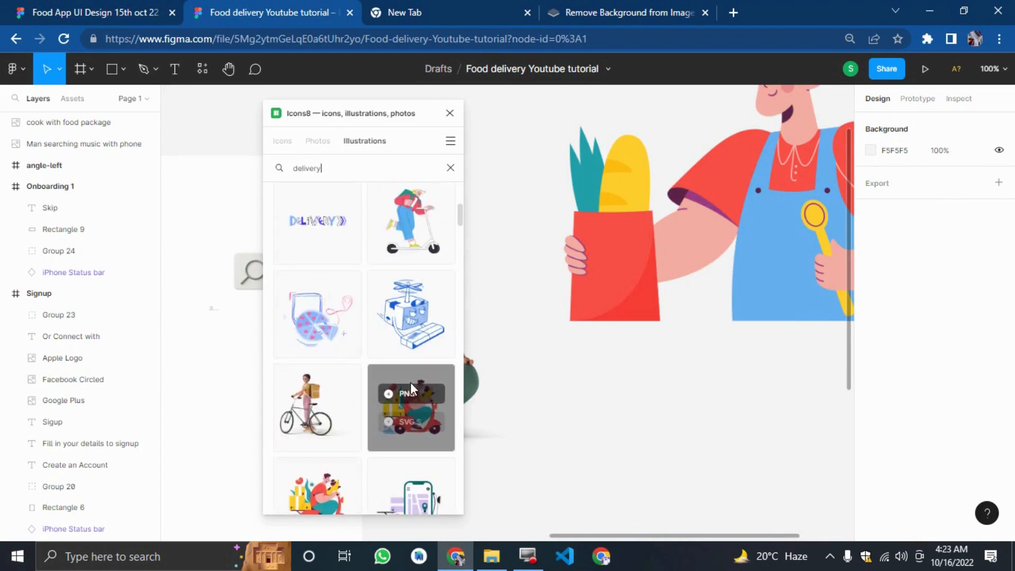
pyautogui.click(410, 389)
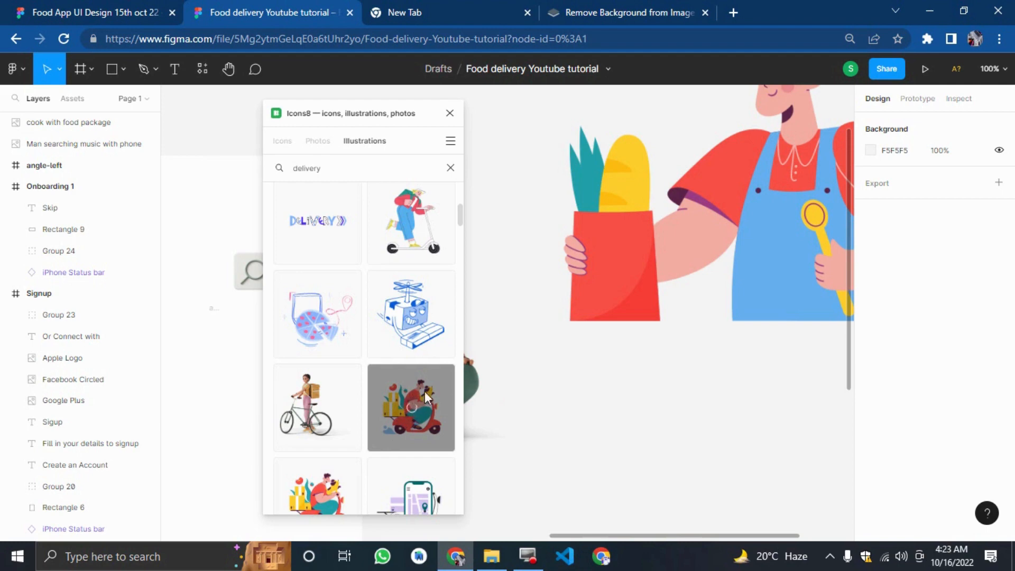
# Browse further delivery illustrations and close the Icons8 plugin.
pyautogui.scroll(-3, 393, 397)
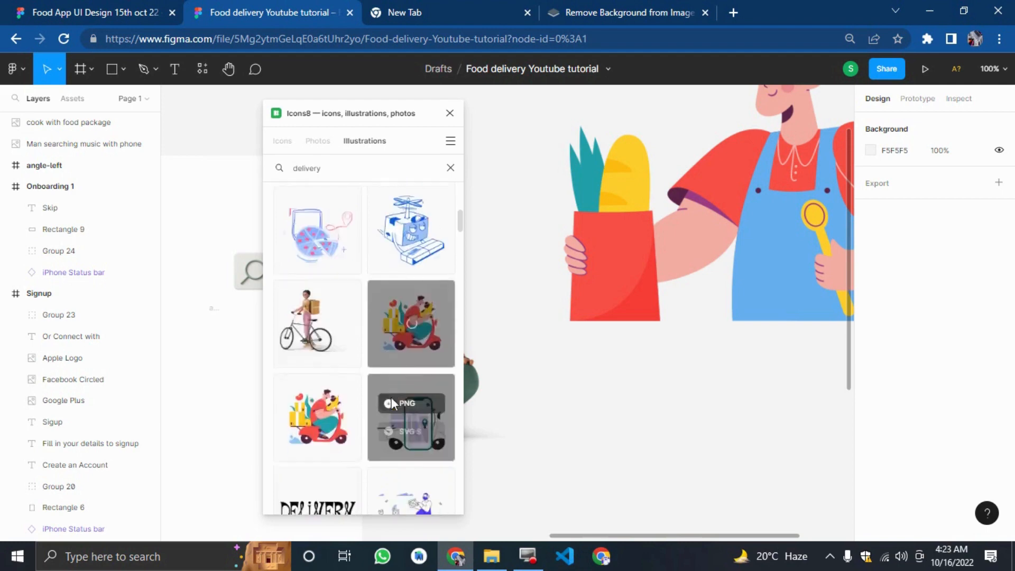
pyautogui.scroll(-7, 391, 405)
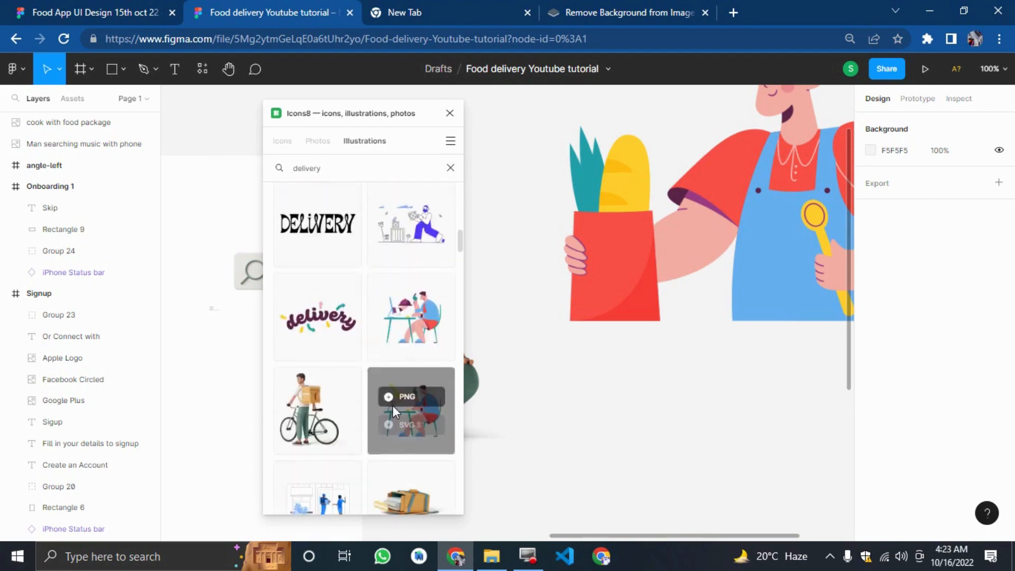
pyautogui.scroll(-6, 404, 423)
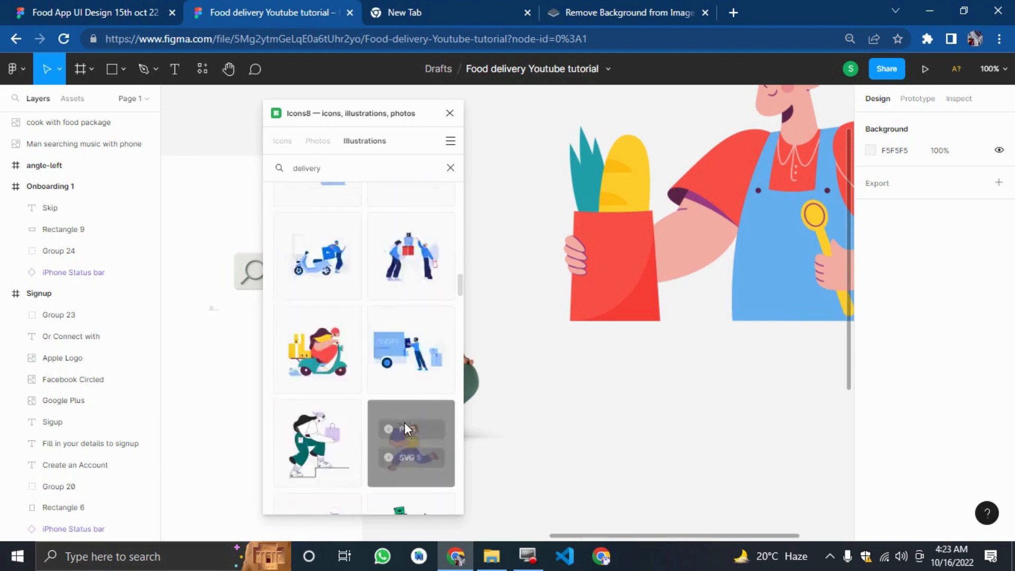
pyautogui.scroll(-4, 395, 396)
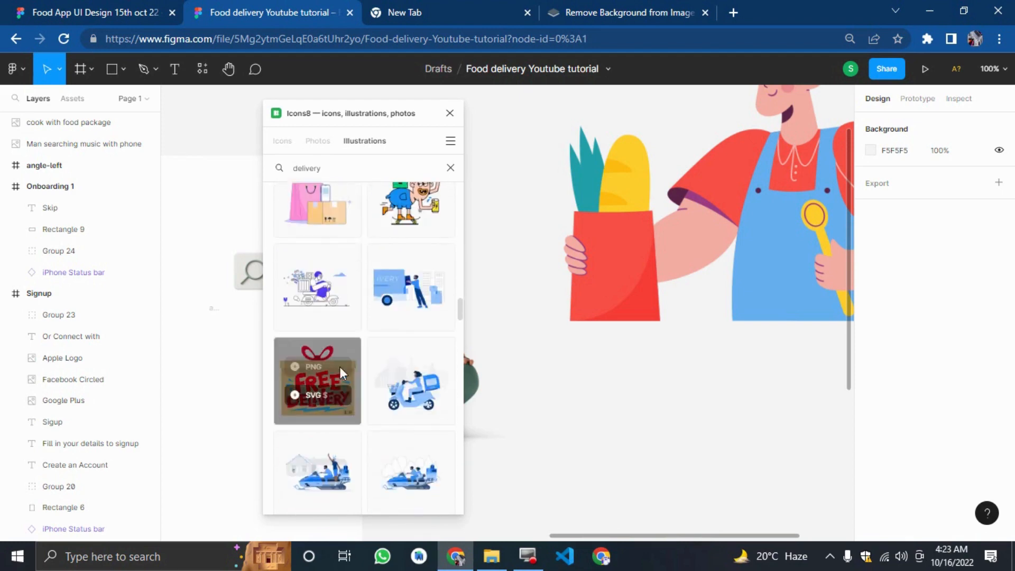
pyautogui.scroll(-4, 375, 395)
pyautogui.scroll(-8, 375, 395)
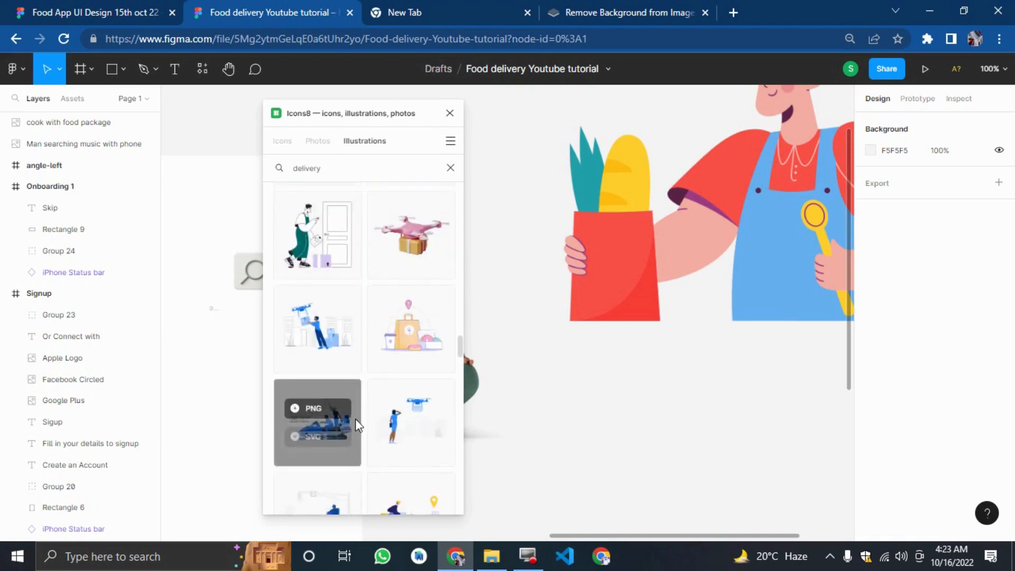
pyautogui.scroll(-2, 351, 413)
pyautogui.scroll(8, 353, 413)
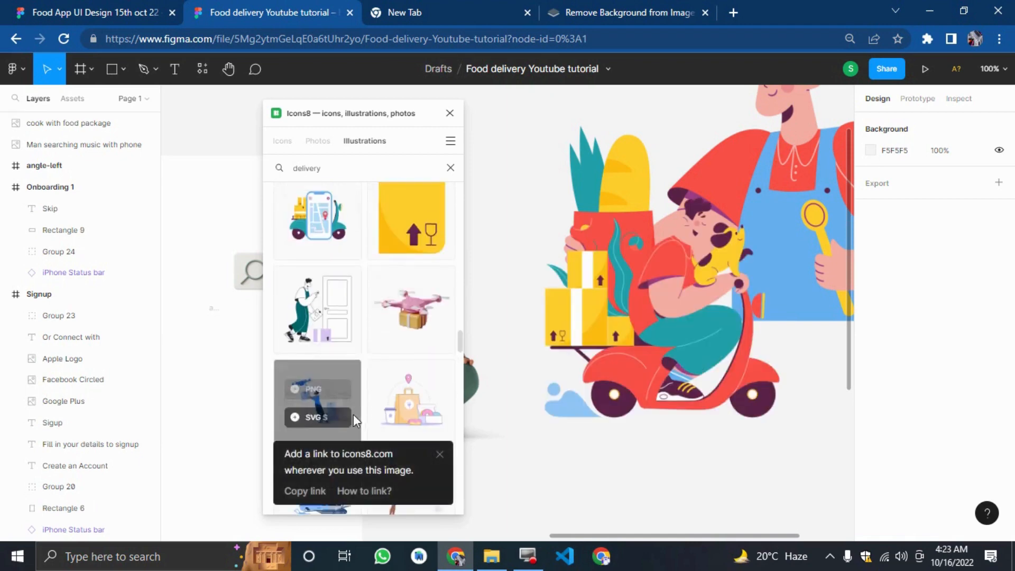
pyautogui.click(448, 114)
# Resize the man searching music illustration to 300 × 300.
pyautogui.moveTo(500, 121); pyautogui.dragTo(811, 373)
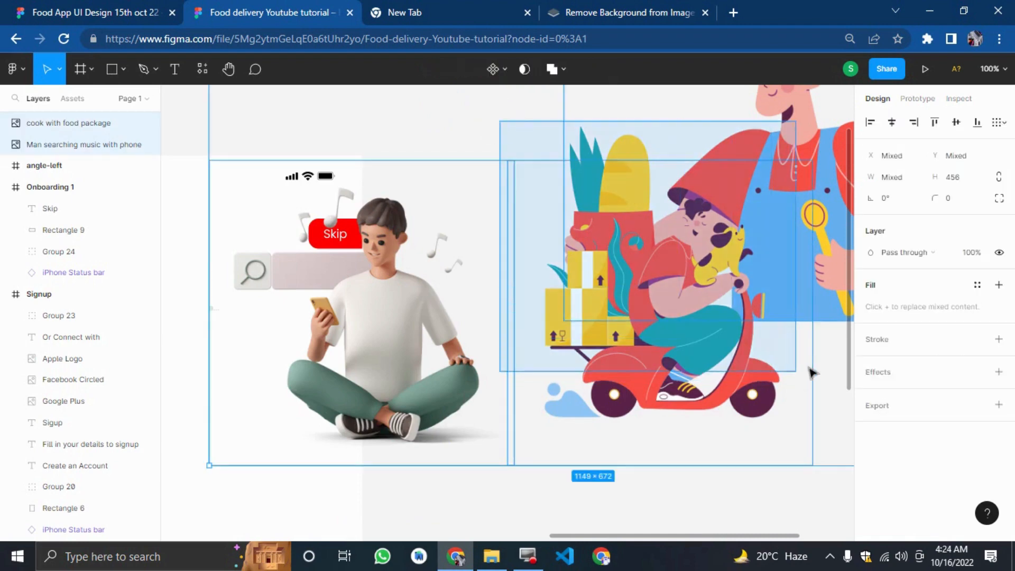
pyautogui.click(837, 479)
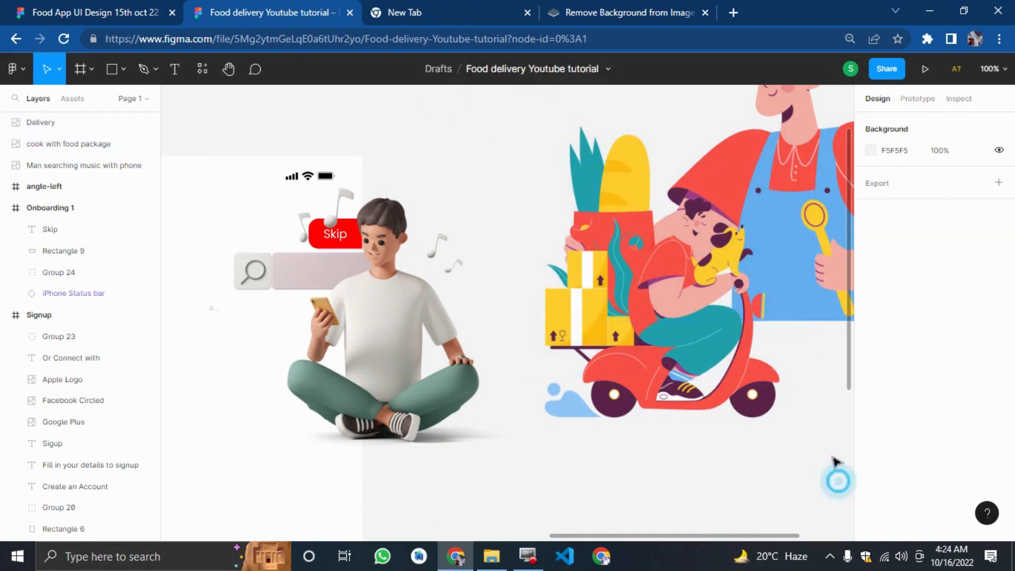
pyautogui.moveTo(837, 481); pyautogui.dragTo(651, 169)
pyautogui.scroll(-7, 709, 331)
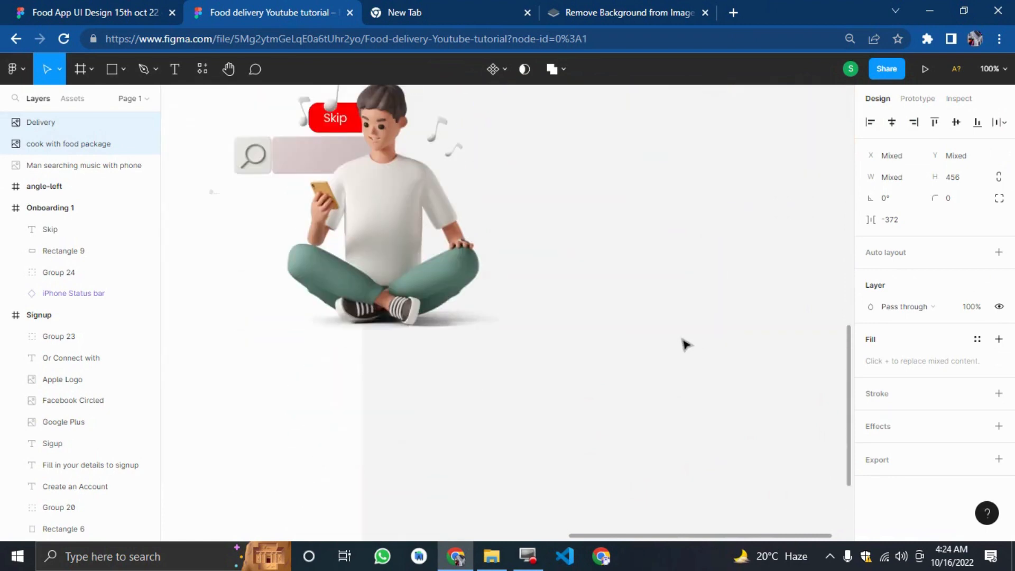
pyautogui.hotkey('ctrl', '-')
pyautogui.moveTo(476, 329); pyautogui.dragTo(632, 405)
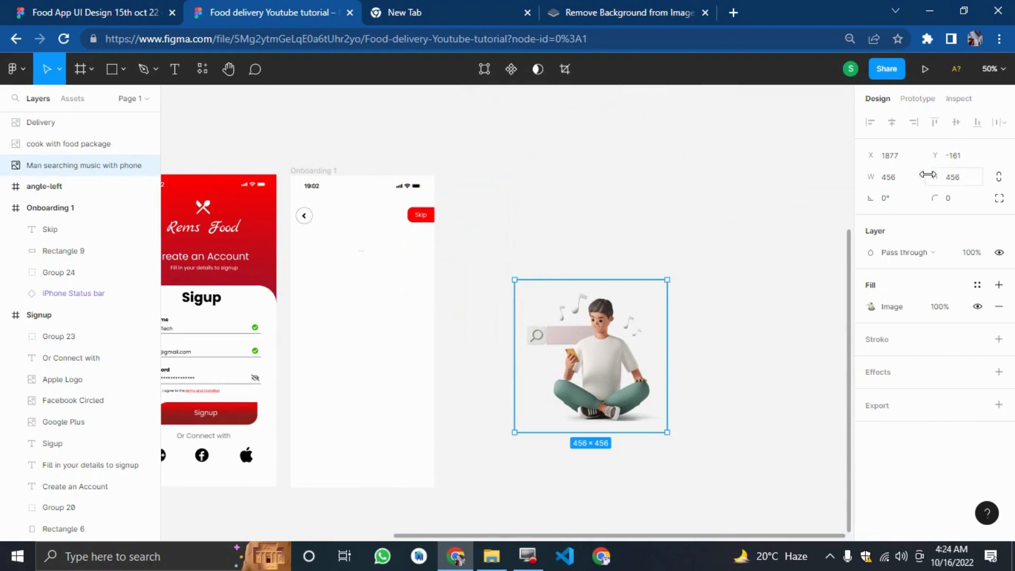
pyautogui.click(905, 178)
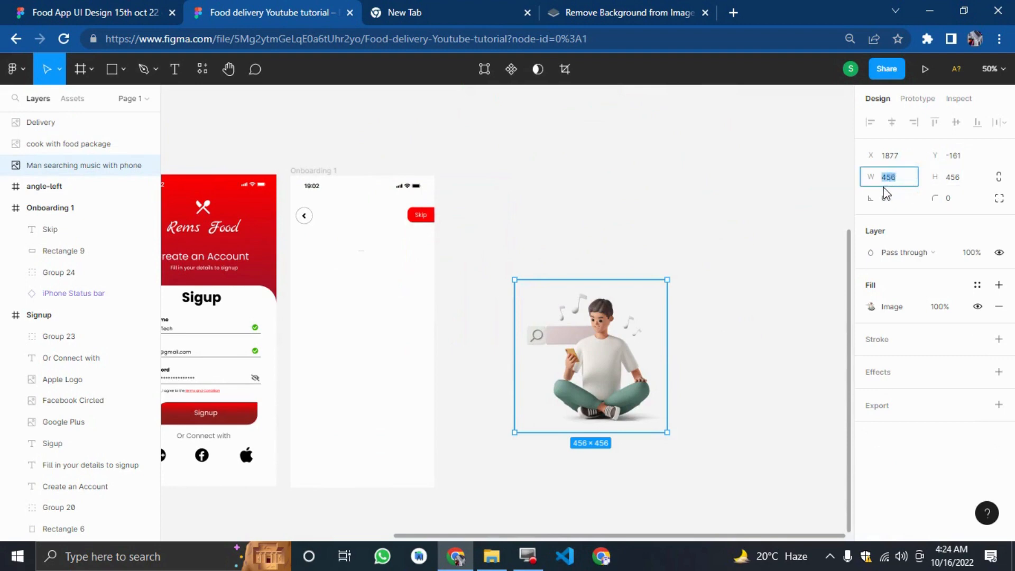
pyautogui.write('300')
pyautogui.press('Tab')
pyautogui.write('300')
pyautogui.press('Return')
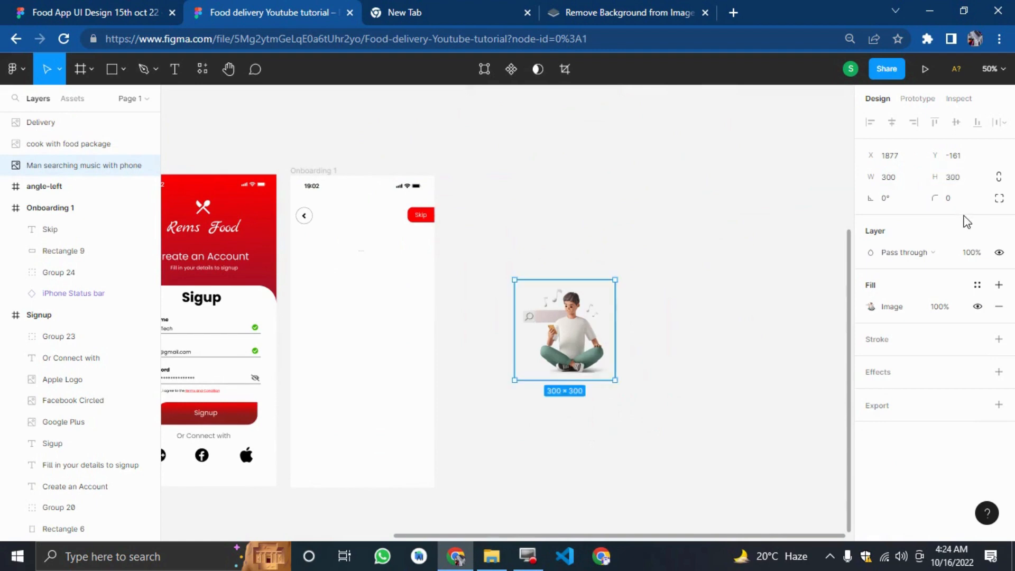
# Move the man searching music illustration into the Onboarding 1 frame, centred below the back button.
pyautogui.click(629, 428)
pyautogui.click(543, 328)
pyautogui.moveTo(544, 328); pyautogui.dragTo(349, 320)
pyautogui.click(512, 342)
pyautogui.click(471, 430)
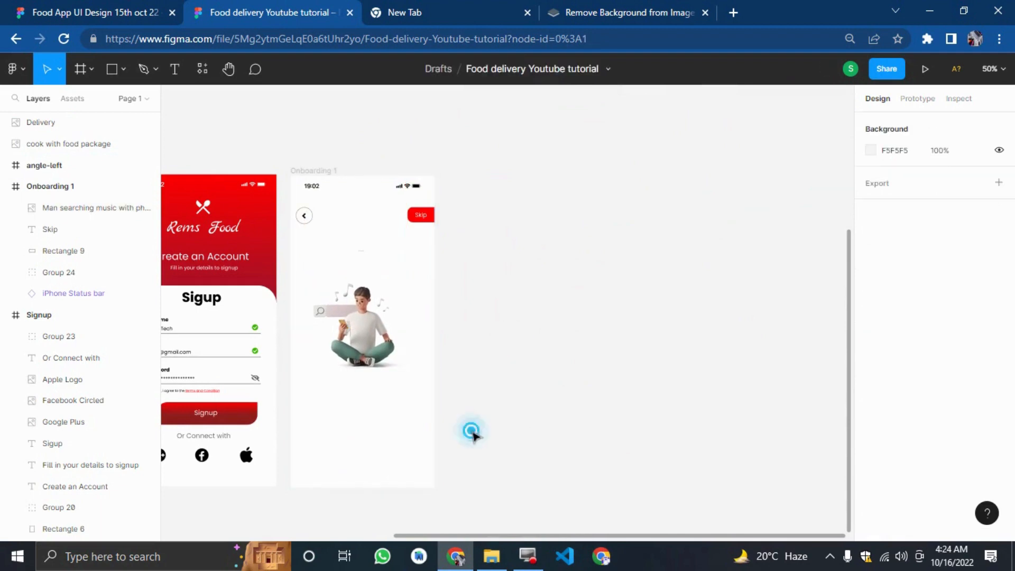
# Examine the Search Meal title and description on the reference onboarding screen.
pyautogui.click(111, 11)
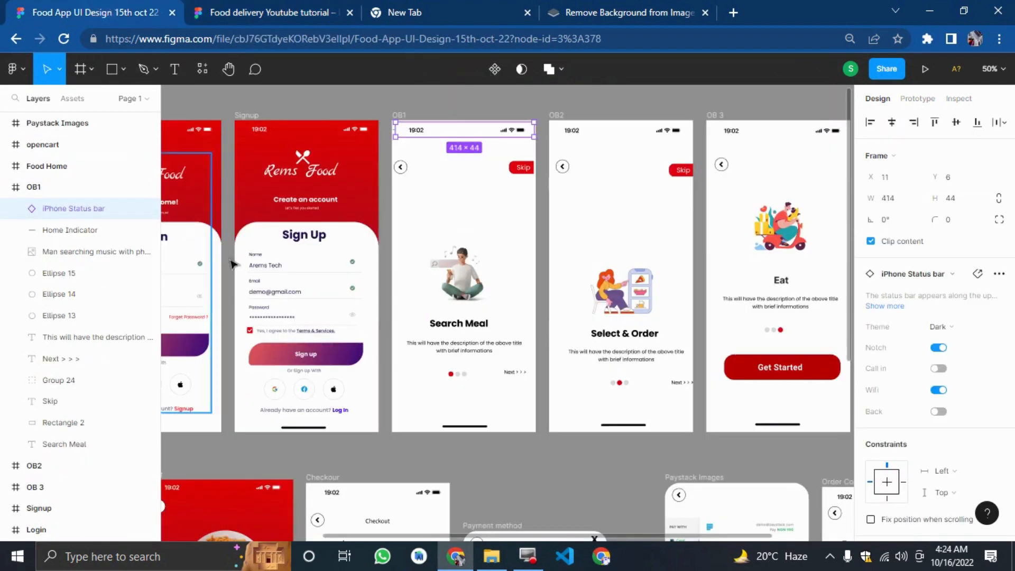
pyautogui.hotkey('shift', '0')
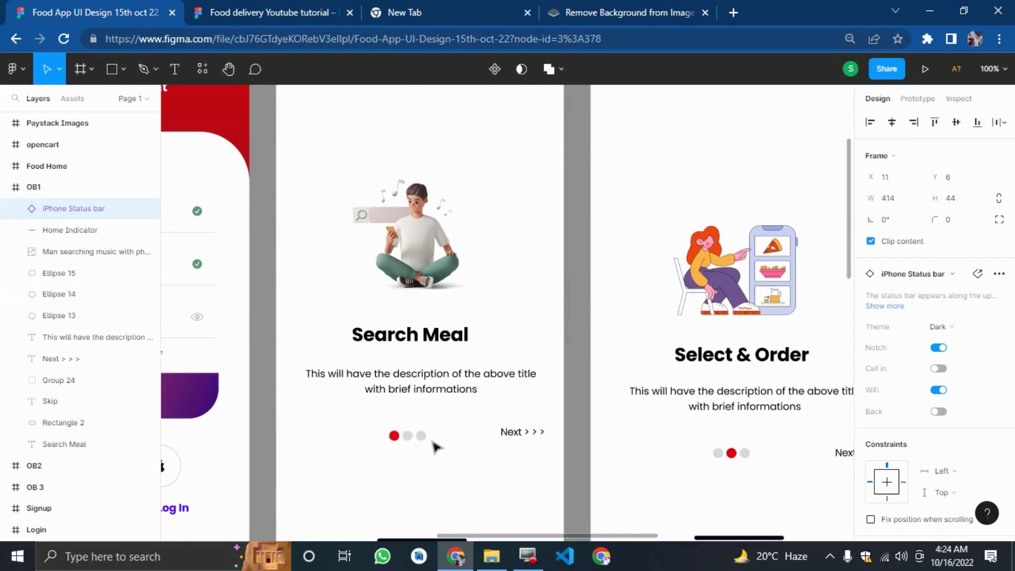
pyautogui.click(247, 7)
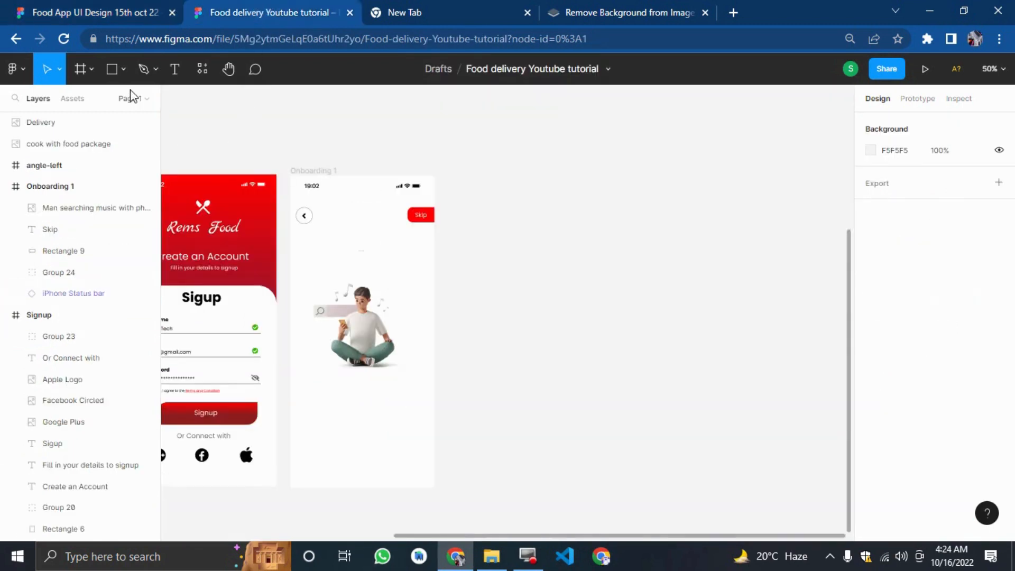
# Add a text layer reading Search Meal on the canvas.
pyautogui.click(174, 69)
pyautogui.click(583, 272)
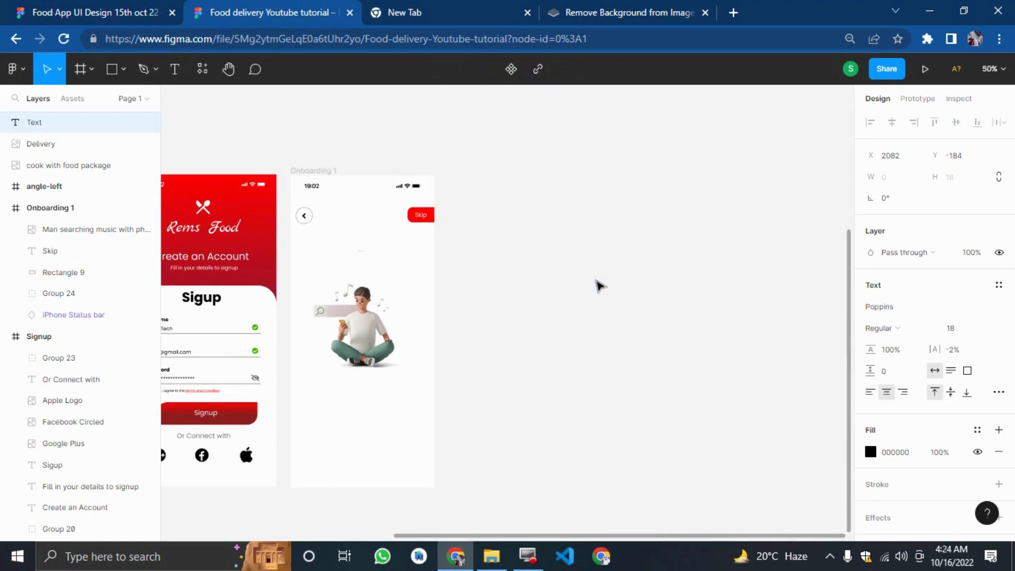
pyautogui.write('Search Meal')
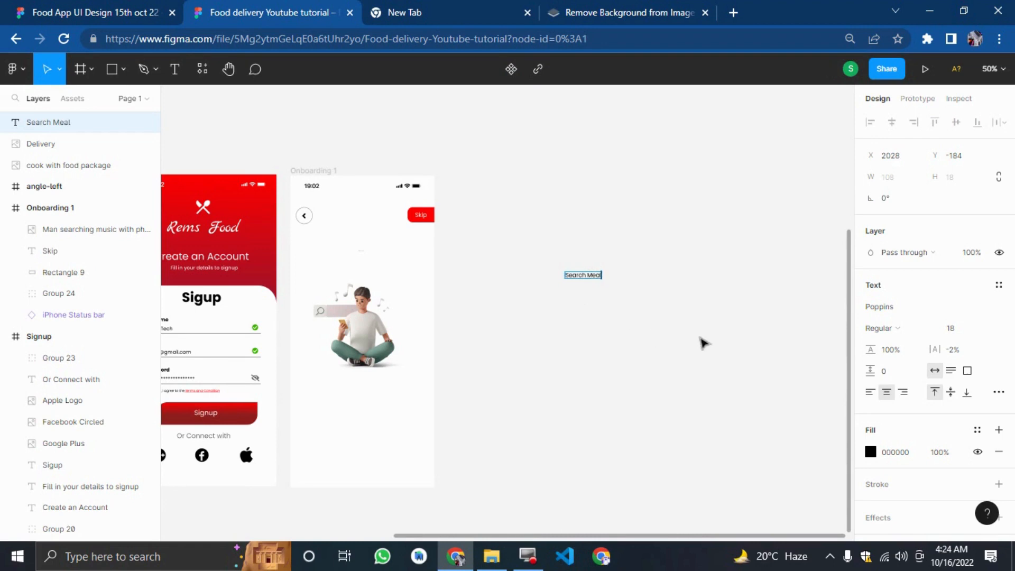
# Style the Search Meal text in Bold weight at font size 45.
pyautogui.press('Escape')
pyautogui.click(970, 326)
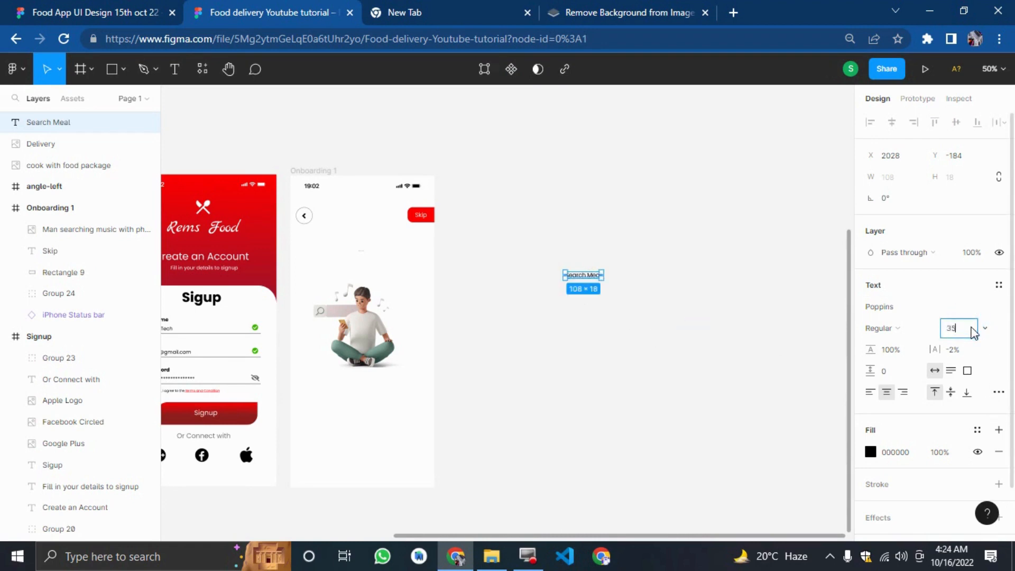
pyautogui.press('Return')
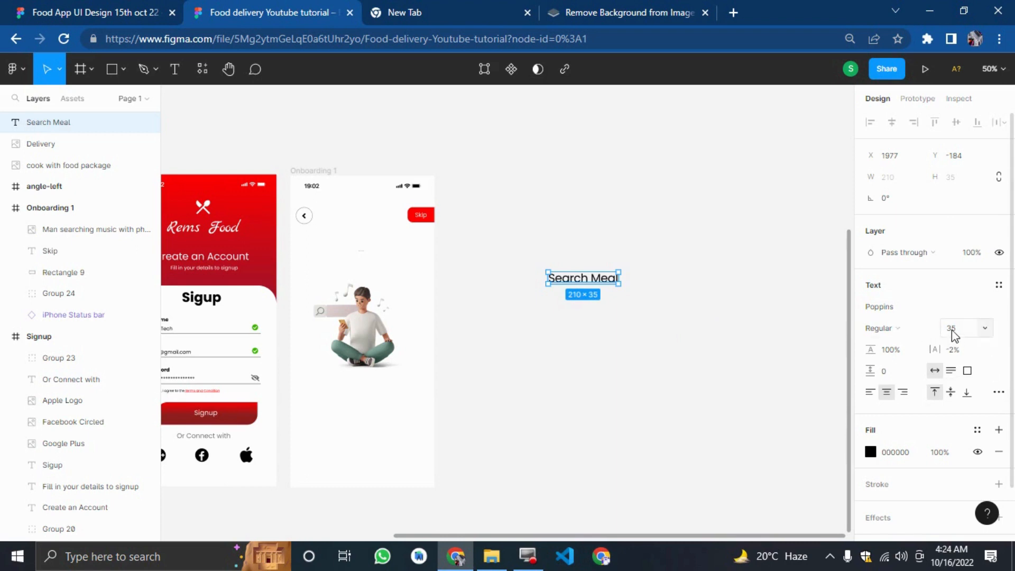
pyautogui.click(951, 332)
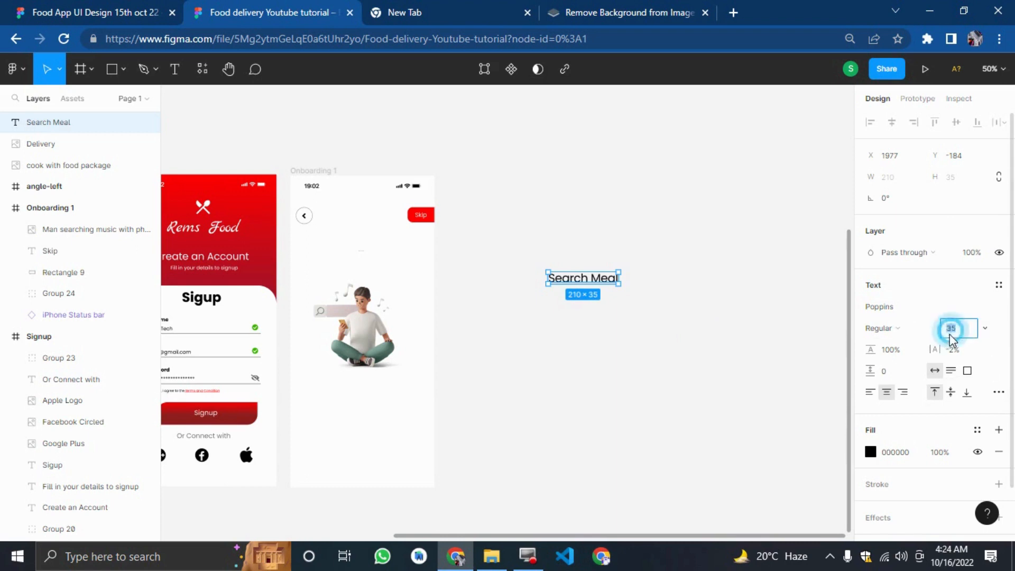
pyautogui.write('45')
pyautogui.press('Return')
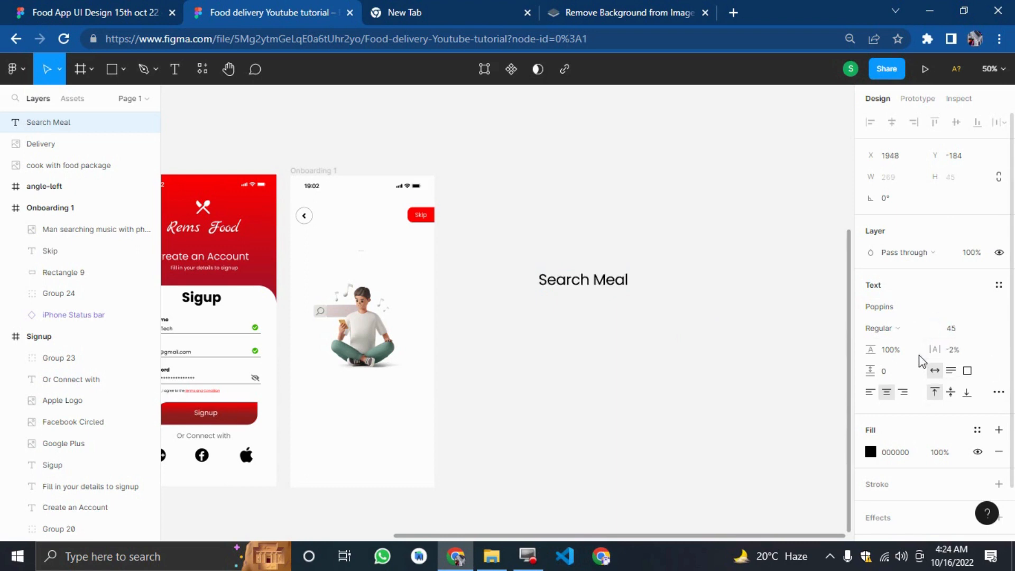
pyautogui.click(908, 337)
pyautogui.click(886, 333)
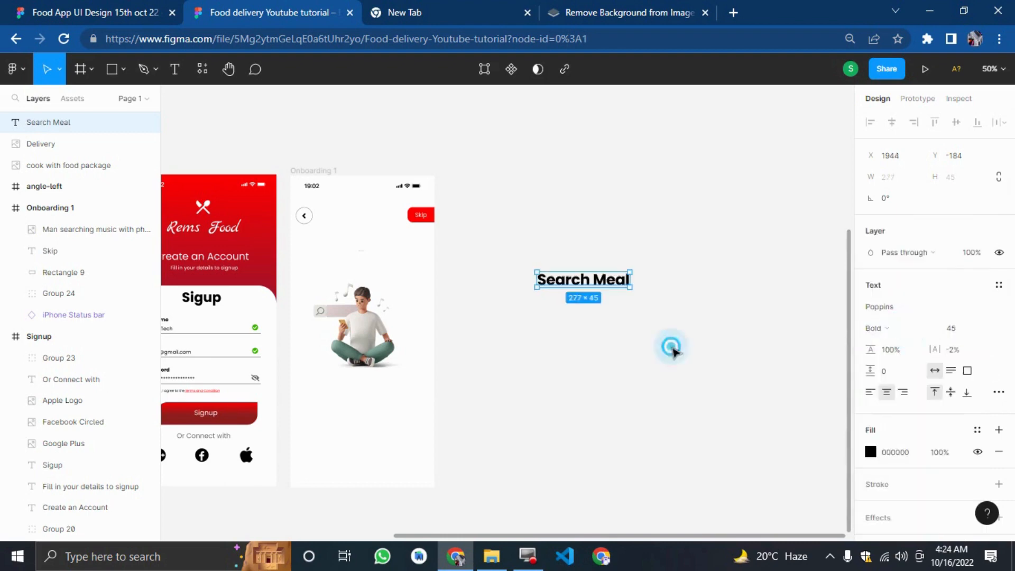
# Move the Search Meal title into the Onboarding 1 frame, centred below the illustration.
pyautogui.click(671, 346)
pyautogui.moveTo(616, 279); pyautogui.dragTo(396, 387)
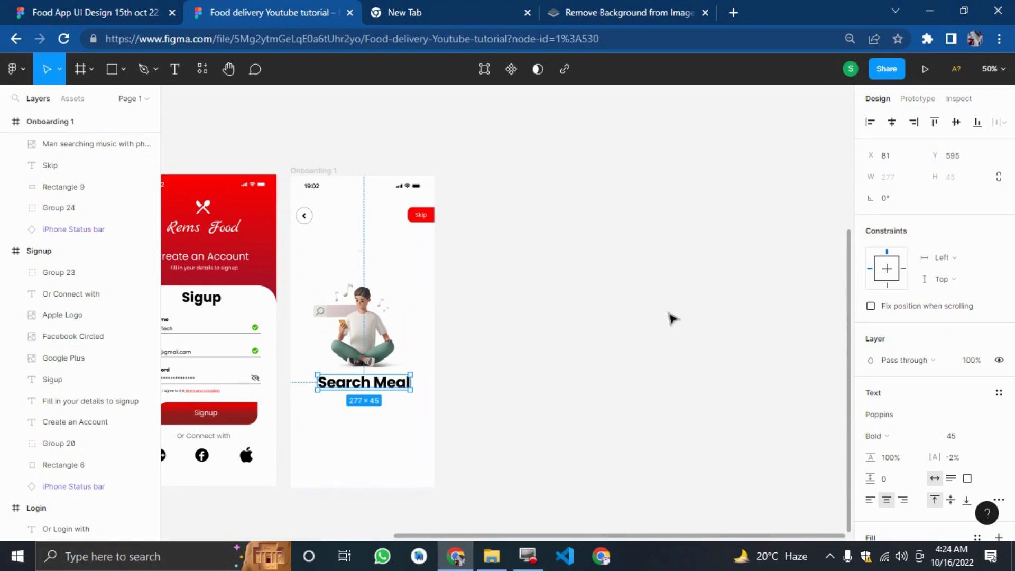
# Compare the title with the reference screen and set the Search Meal title's font size to 35.
pyautogui.click(96, 11)
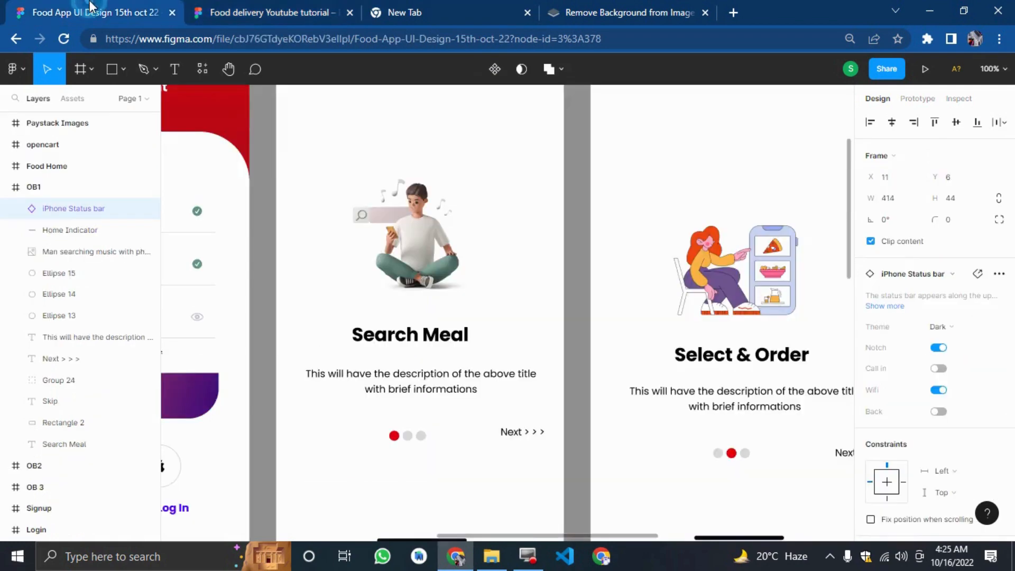
pyautogui.click(241, 12)
pyautogui.click(641, 419)
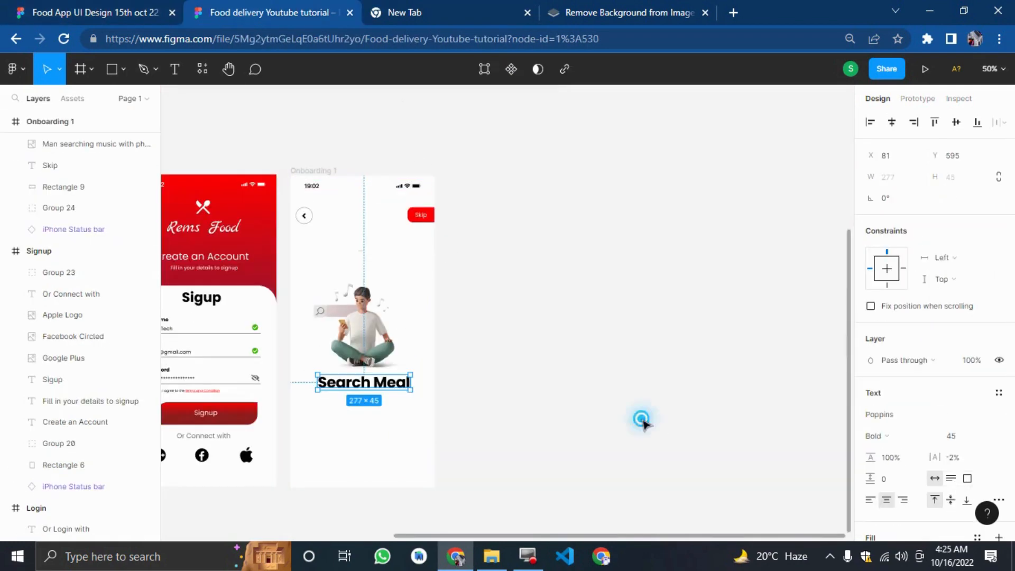
pyautogui.click(397, 391)
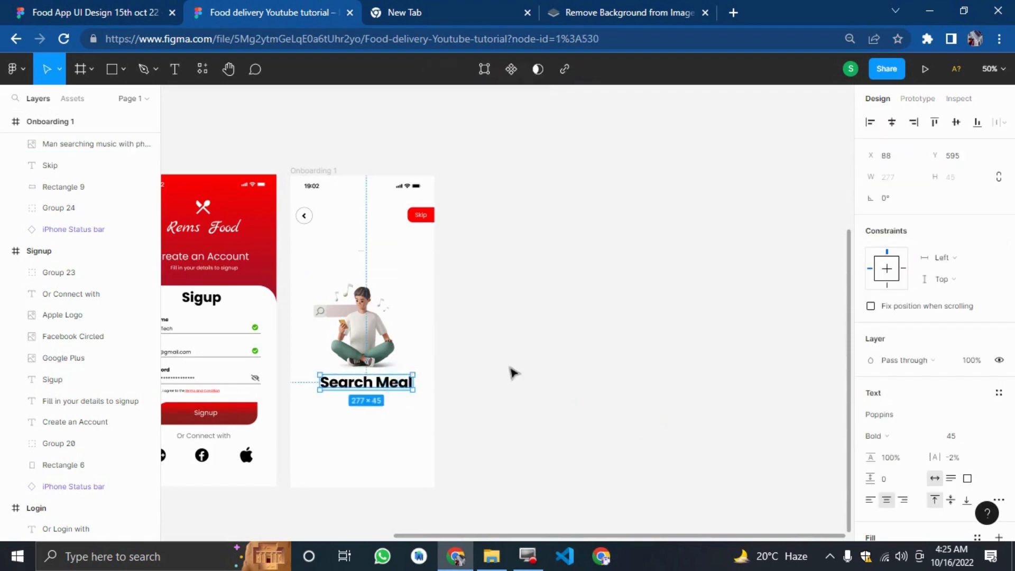
pyautogui.press('Right')
pyautogui.press('Right')
pyautogui.press('Right')
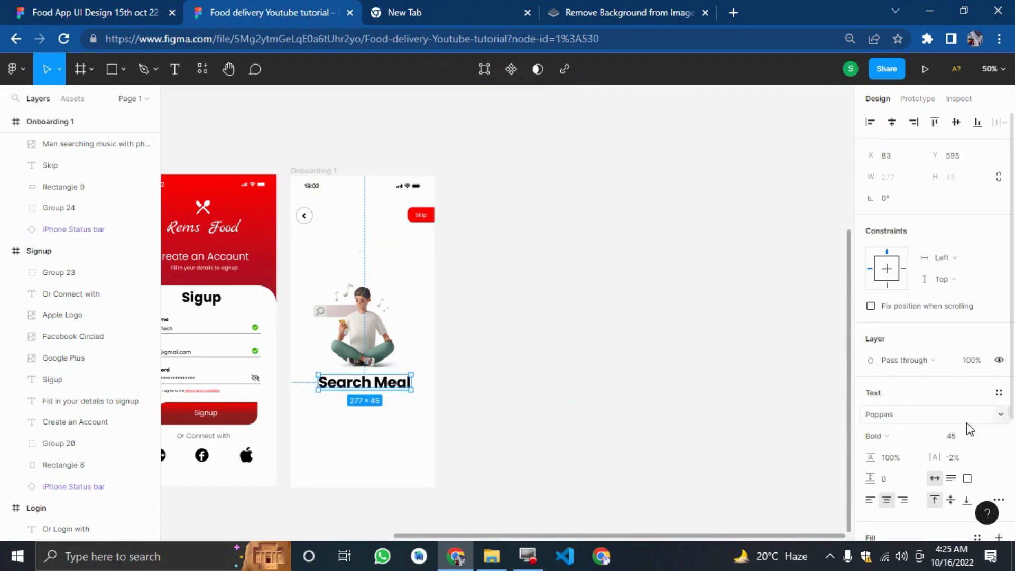
pyautogui.click(961, 434)
pyautogui.write('35')
pyautogui.press('Return')
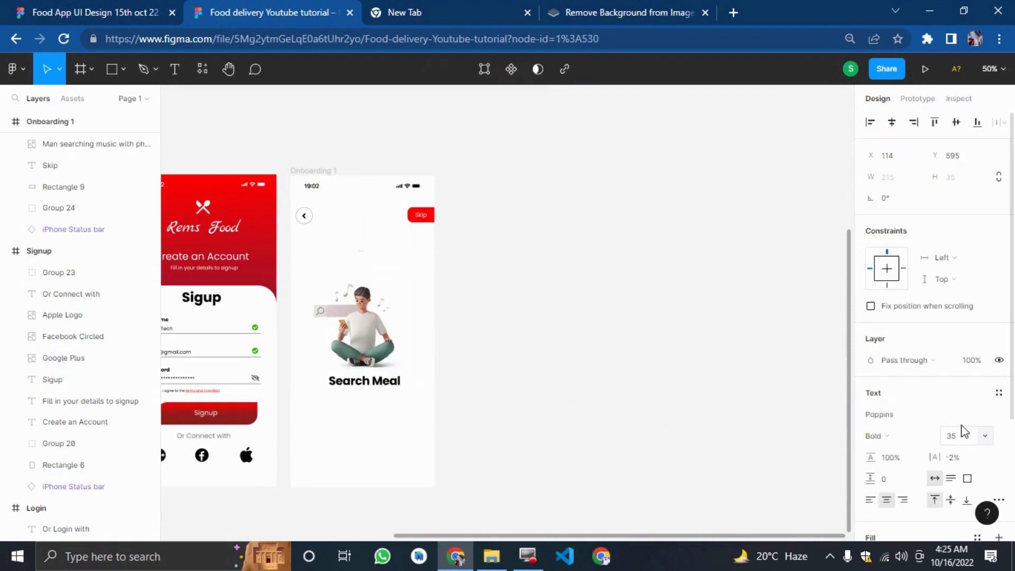
# Nudge the Search Meal title slightly down and left to re-centre it under the illustration.
pyautogui.press('Down')
pyautogui.press('Down')
pyautogui.press('Down')
pyautogui.press('Down')
pyautogui.press('Down')
pyautogui.press('Down')
pyautogui.press('Down')
pyautogui.press('Down')
pyautogui.press('Down')
pyautogui.press('Down')
pyautogui.press('Down')
pyautogui.press('Down')
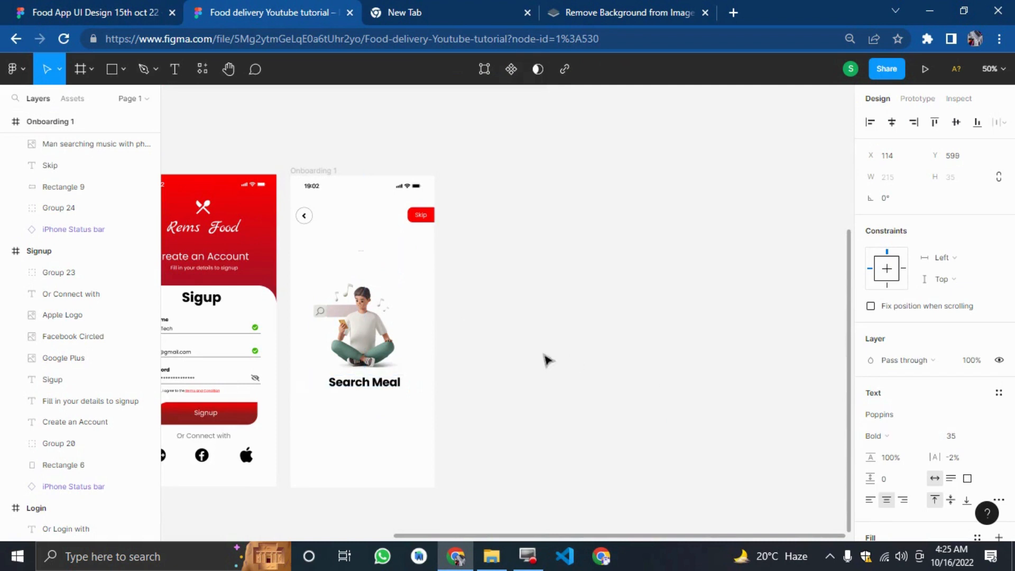
pyautogui.press('Left')
pyautogui.press('Left')
pyautogui.press('Left')
pyautogui.press('Left')
pyautogui.click(540, 355)
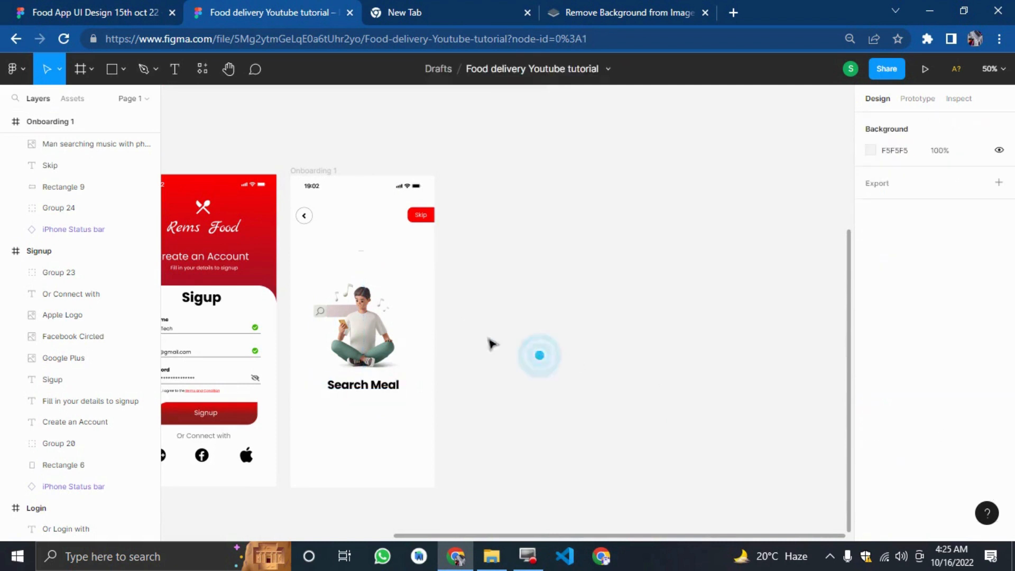
# Add a text layer reading "The above title will have a small description" / "typed here" on two lines.
pyautogui.click(40, 7)
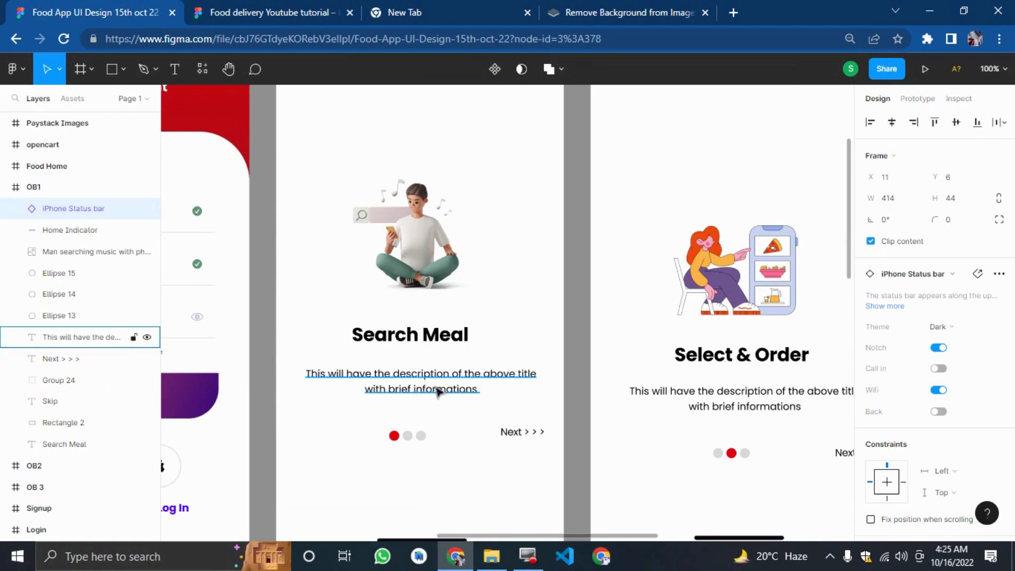
pyautogui.click(280, 9)
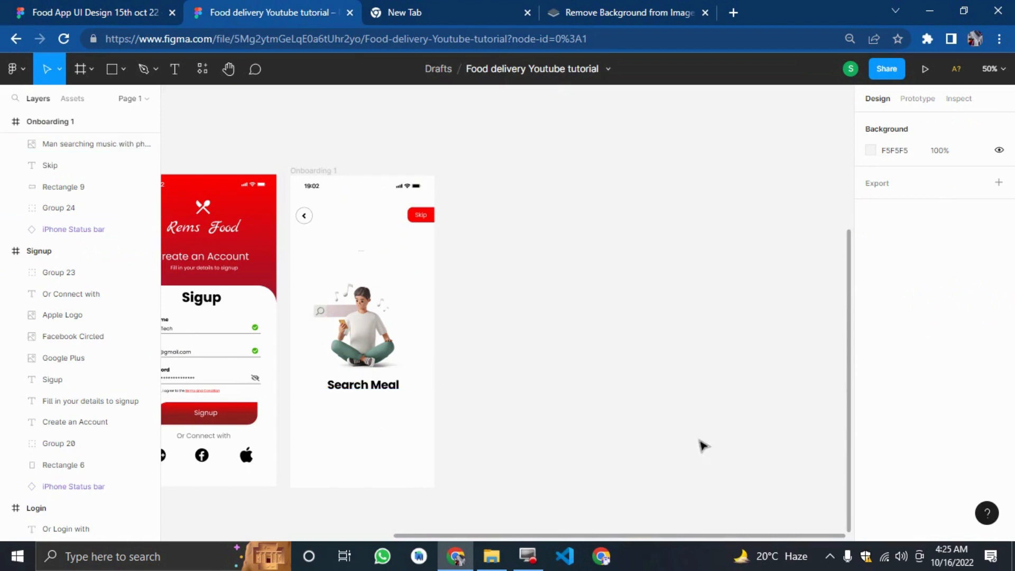
pyautogui.scroll(-3, 696, 451)
pyautogui.scroll(3, 694, 450)
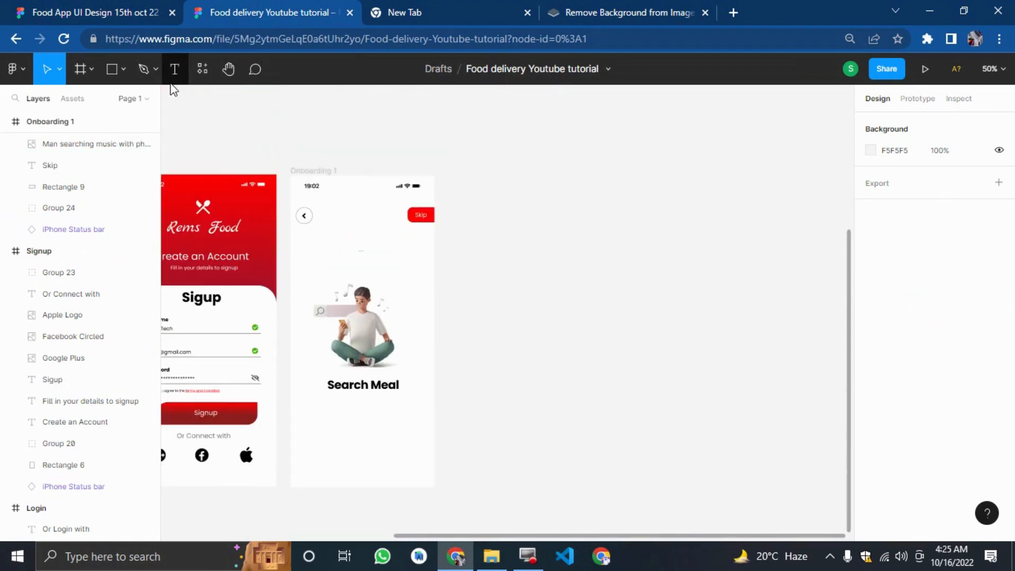
pyautogui.click(176, 74)
pyautogui.click(600, 369)
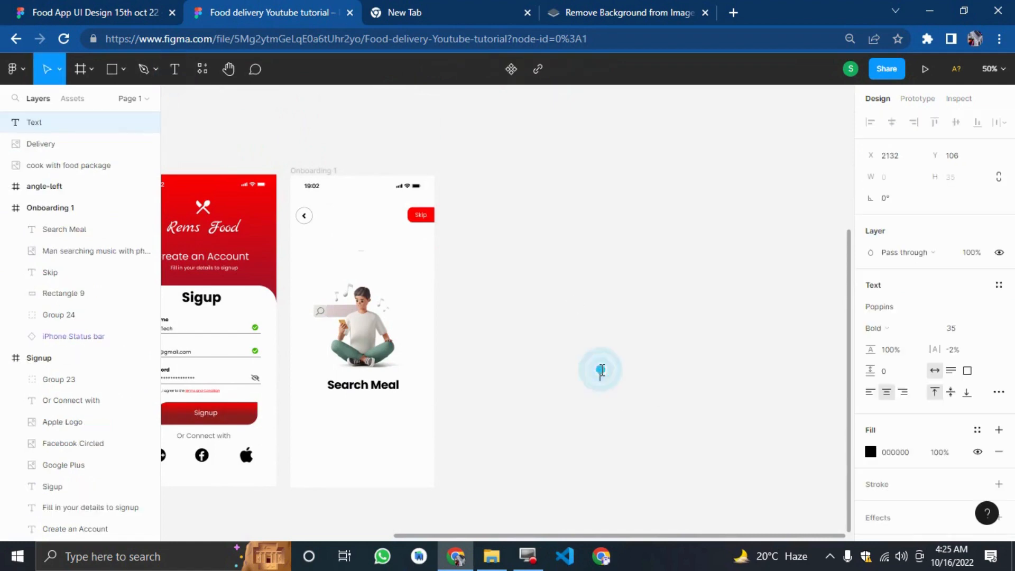
pyautogui.write('the')
pyautogui.hotkey('ctrl', 'a')
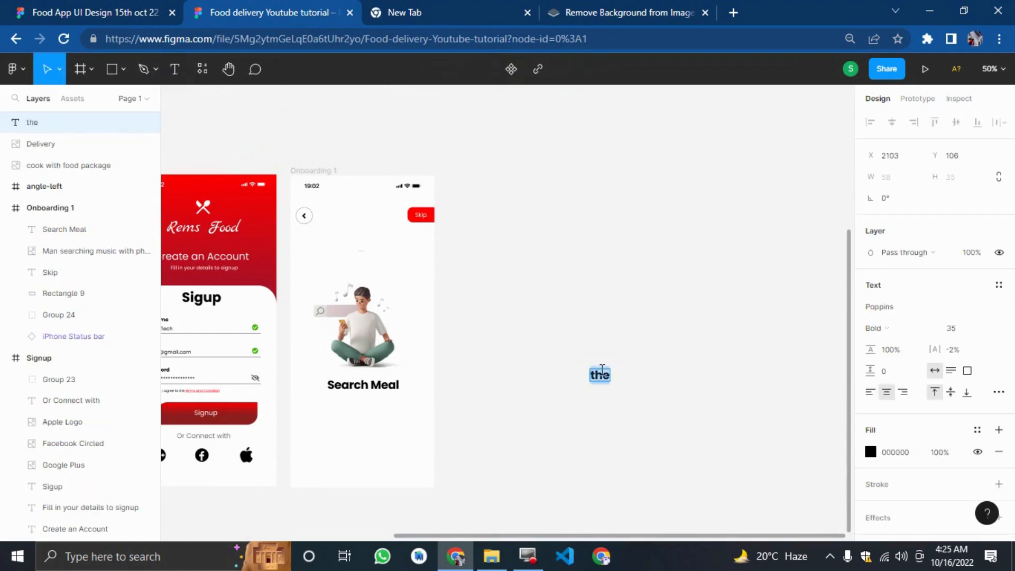
pyautogui.write('The above')
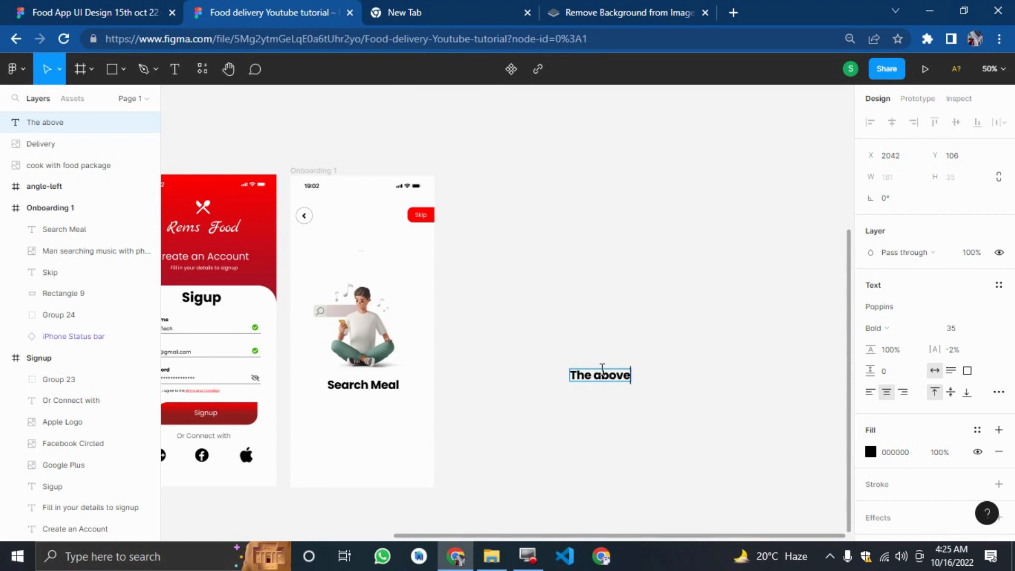
pyautogui.write(' title will')
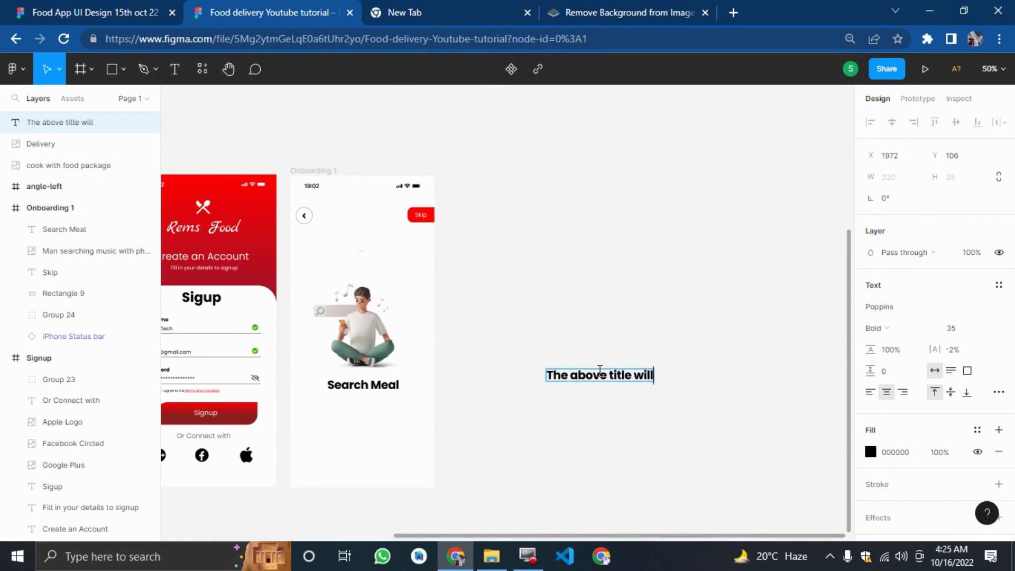
pyautogui.write(' have a sma')
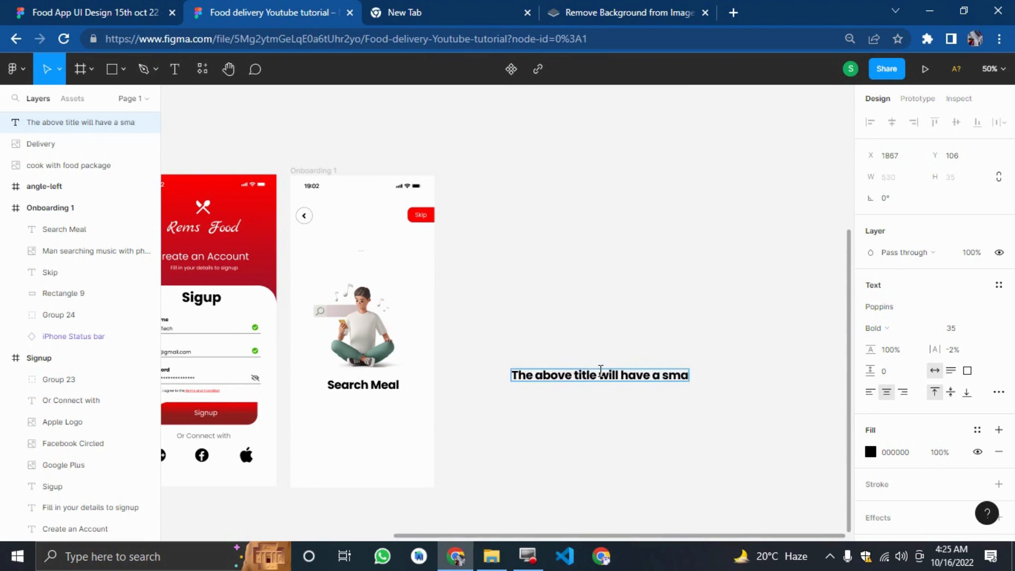
pyautogui.write('ll')
pyautogui.write(' descr')
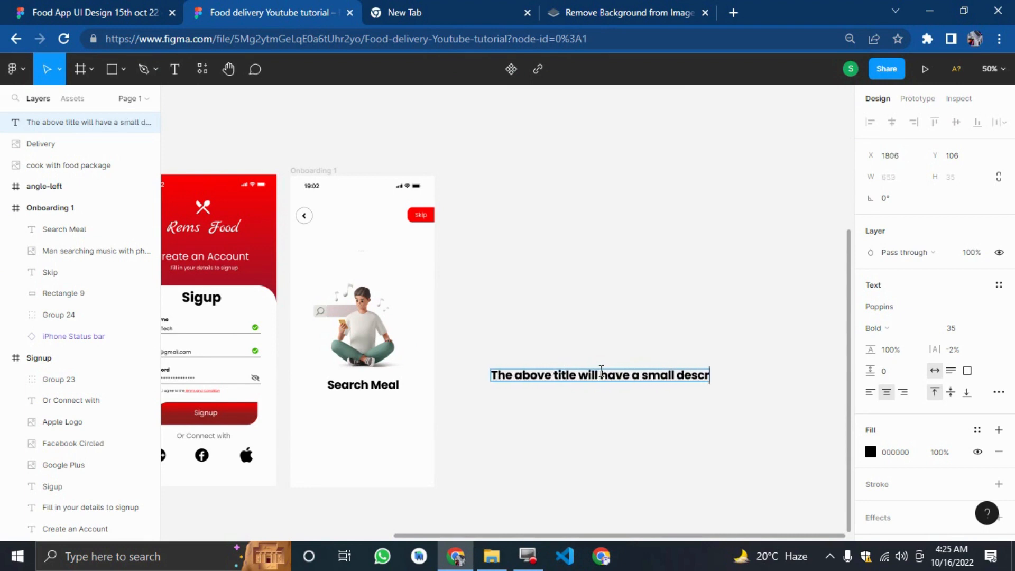
pyautogui.write('iptionn')
pyautogui.press('BackSpace')
pyautogui.press('BackSpace')
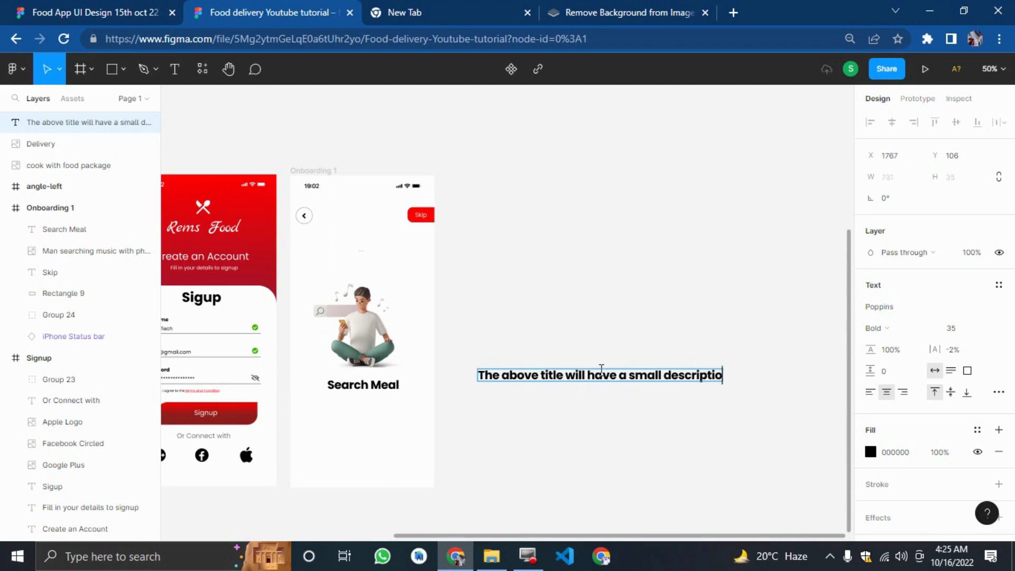
pyautogui.write('n')
pyautogui.press('Return')
pyautogui.write('tyo')
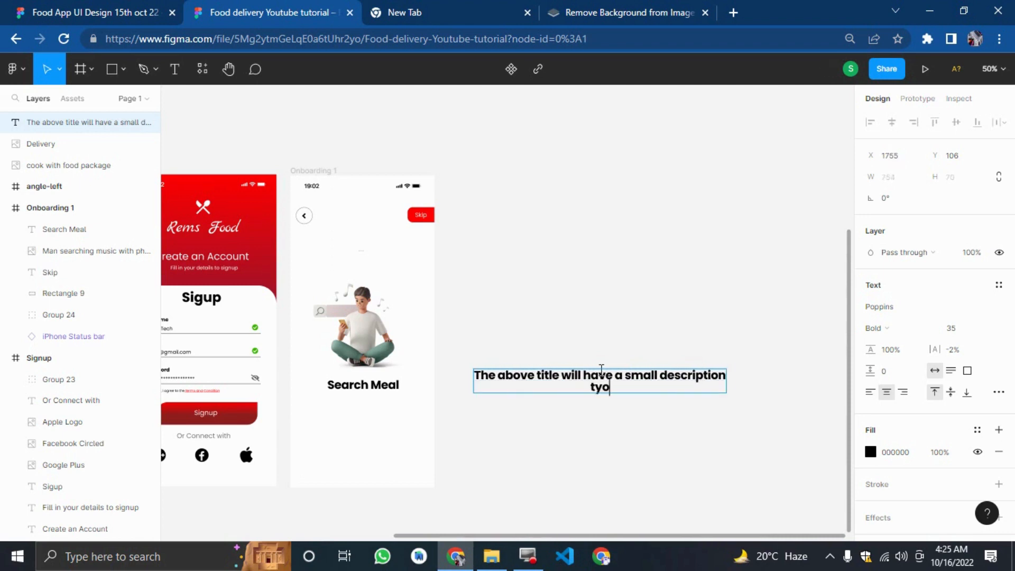
pyautogui.write('e')
pyautogui.press('BackSpace')
pyautogui.press('BackSpace')
pyautogui.write('ped hyere')
pyautogui.press('BackSpace')
pyautogui.press('BackSpace')
pyautogui.press('BackSpace')
pyautogui.press('BackSpace')
pyautogui.press('BackSpace')
pyautogui.write('here')
pyautogui.click(550, 267)
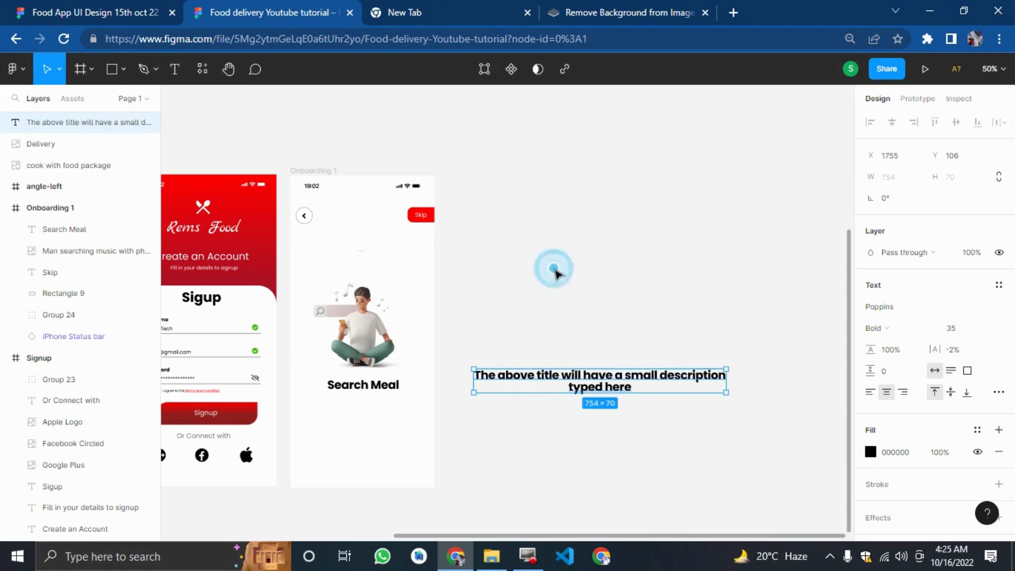
# Set the description text to Regular weight at font size 20.
pyautogui.click(875, 331)
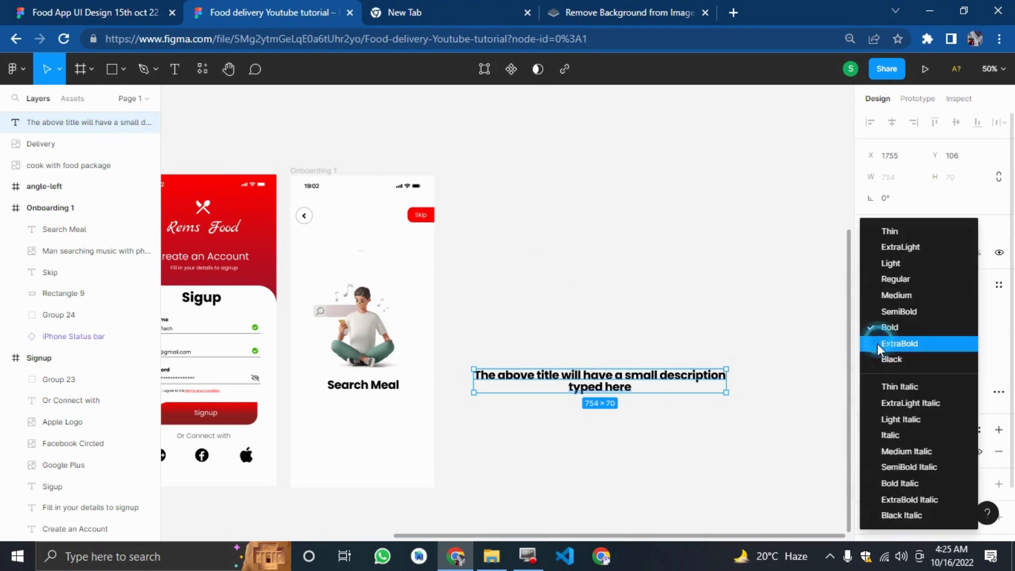
pyautogui.click(895, 279)
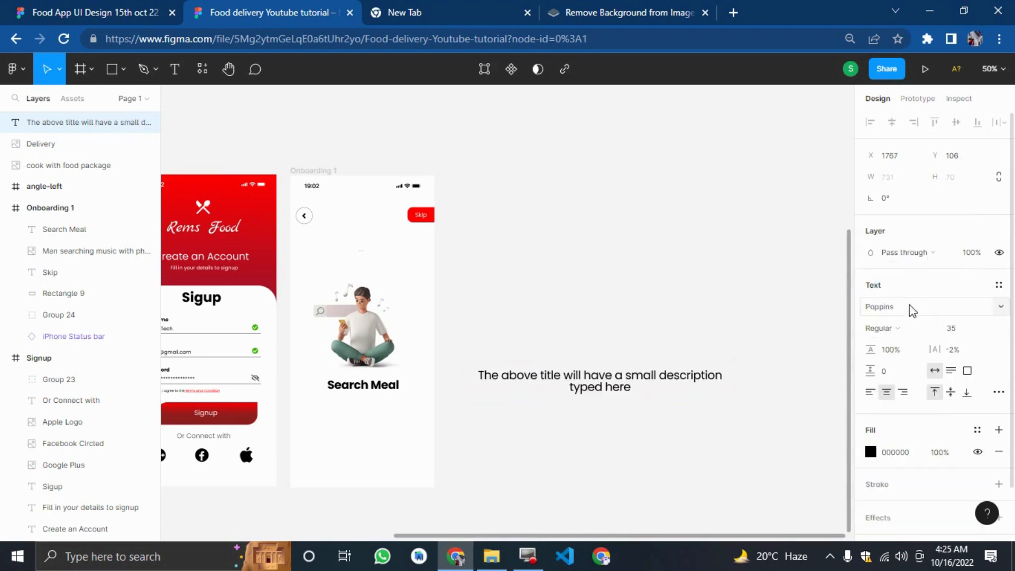
pyautogui.click(966, 327)
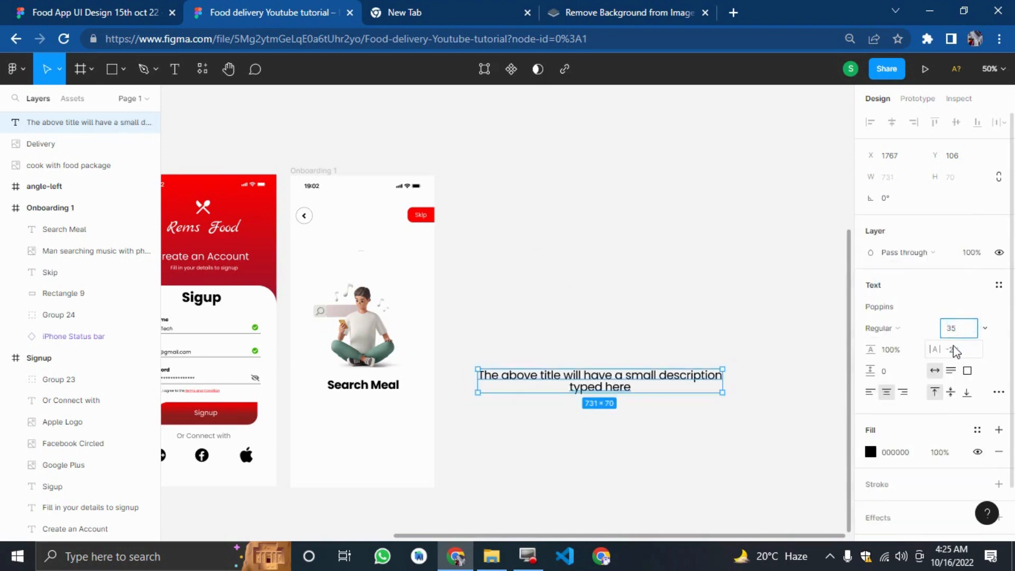
pyautogui.write('20')
pyautogui.press('Return')
pyautogui.click(712, 416)
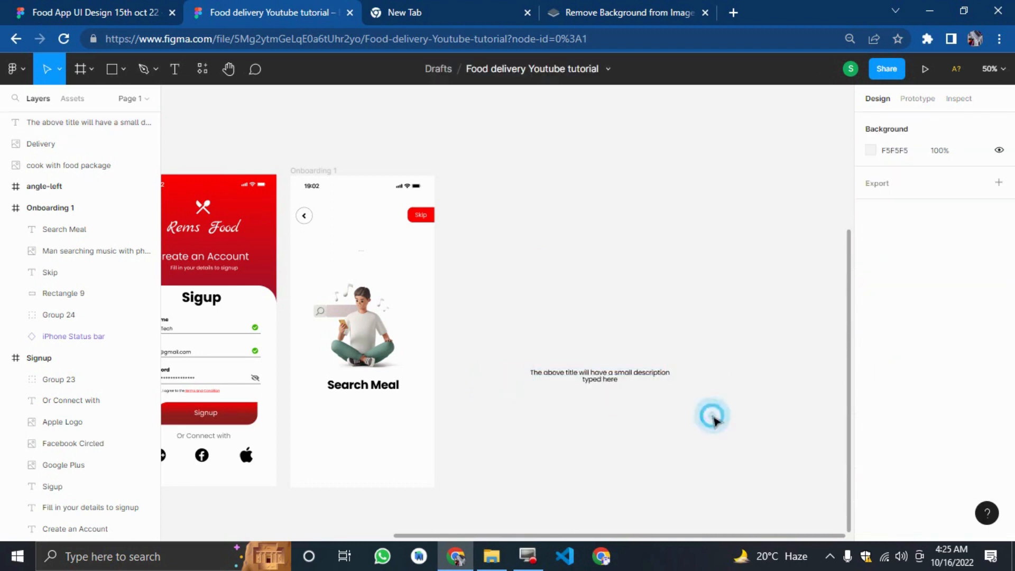
# Move the description into the Onboarding 1 frame below the title and remove its manual line break.
pyautogui.moveTo(616, 374); pyautogui.dragTo(413, 416)
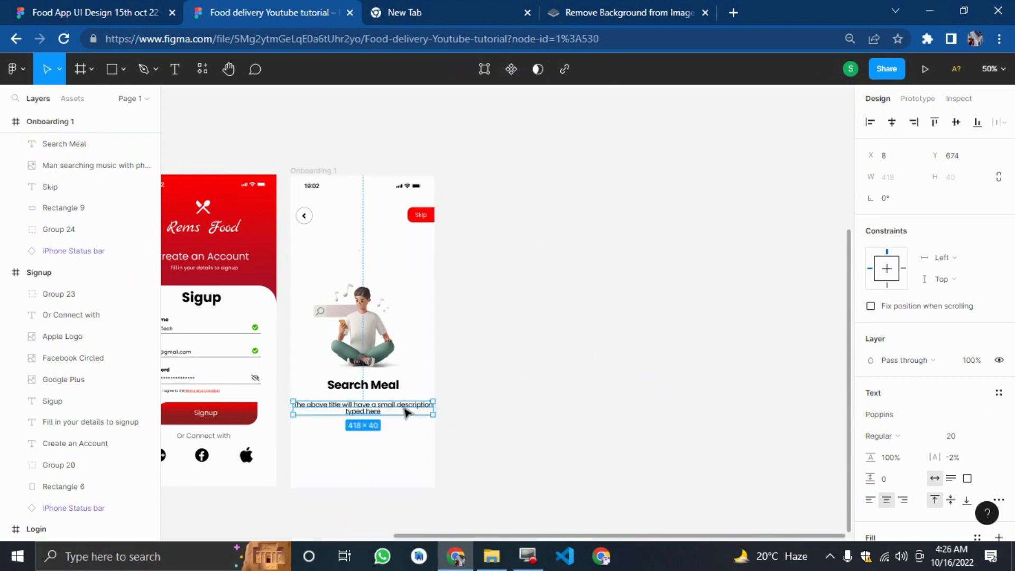
pyautogui.doubleClick(400, 409)
pyautogui.press('Return')
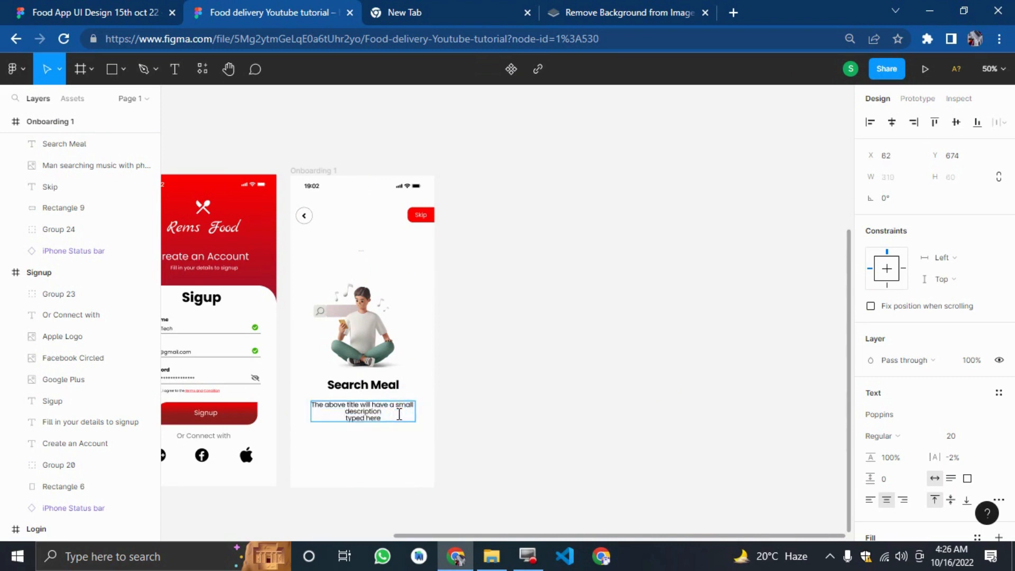
pyautogui.press('Delete')
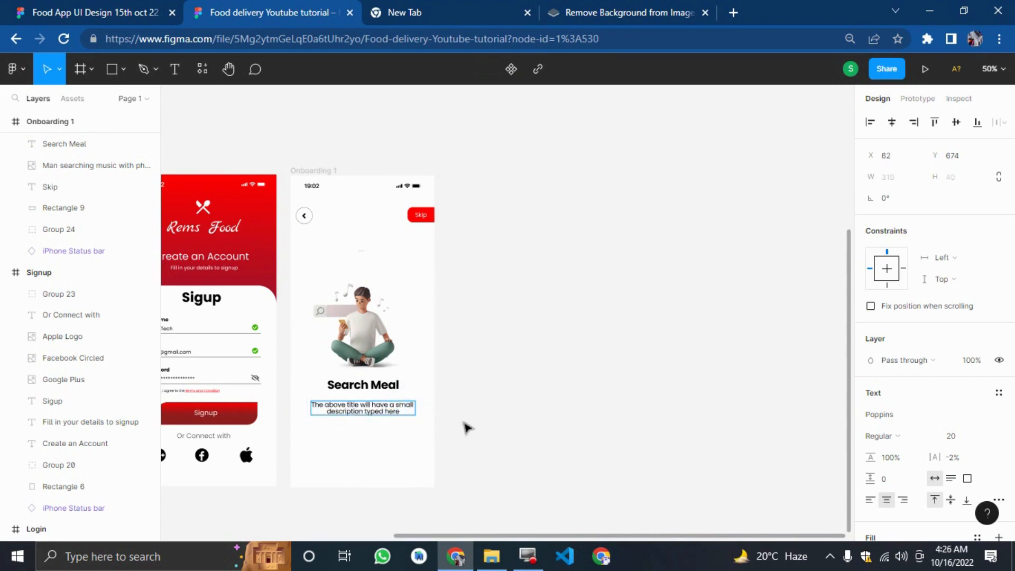
pyautogui.press('Escape')
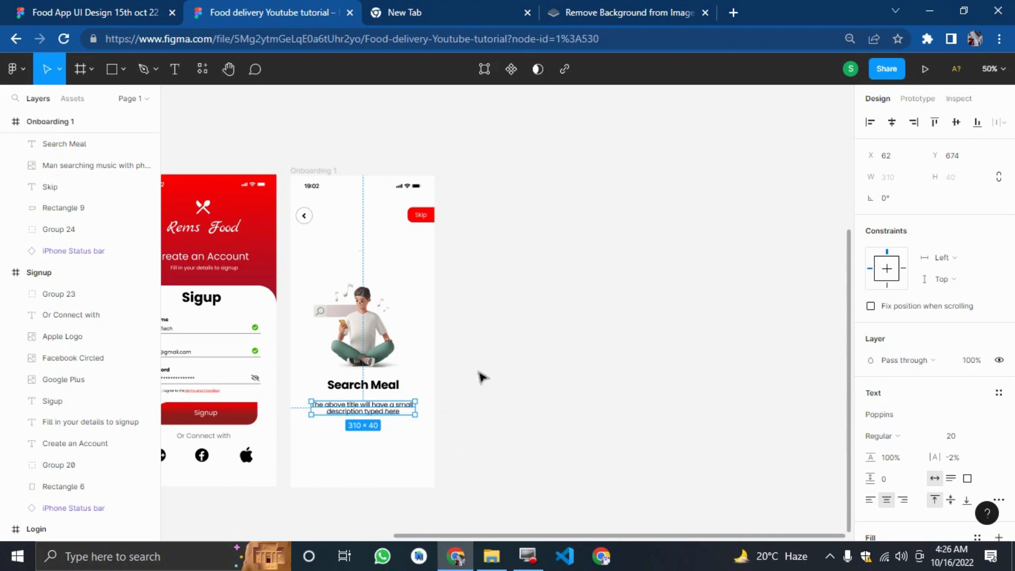
# Nudge the Search Meal title down closer to the description.
pyautogui.click(360, 389)
pyautogui.press('Down')
pyautogui.press('Down')
pyautogui.press('Down')
pyautogui.press('Down')
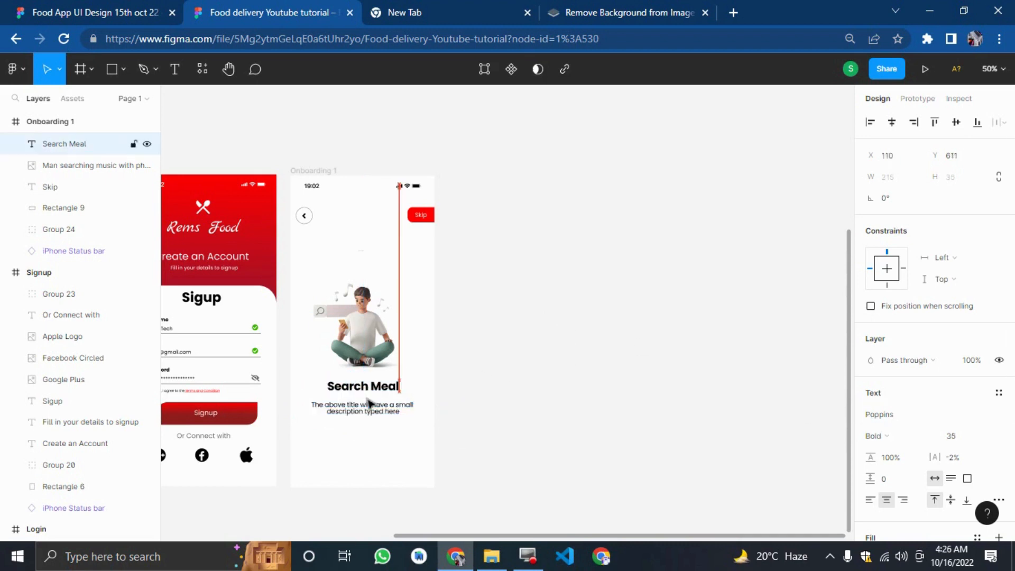
pyautogui.press('Down')
pyautogui.press('Down')
pyautogui.press('Down')
pyautogui.press('Down')
pyautogui.press('Down')
pyautogui.press('Down')
pyautogui.press('Down')
pyautogui.press('Down')
pyautogui.press('Down')
pyautogui.press('Down')
pyautogui.press('Down')
pyautogui.press('Down')
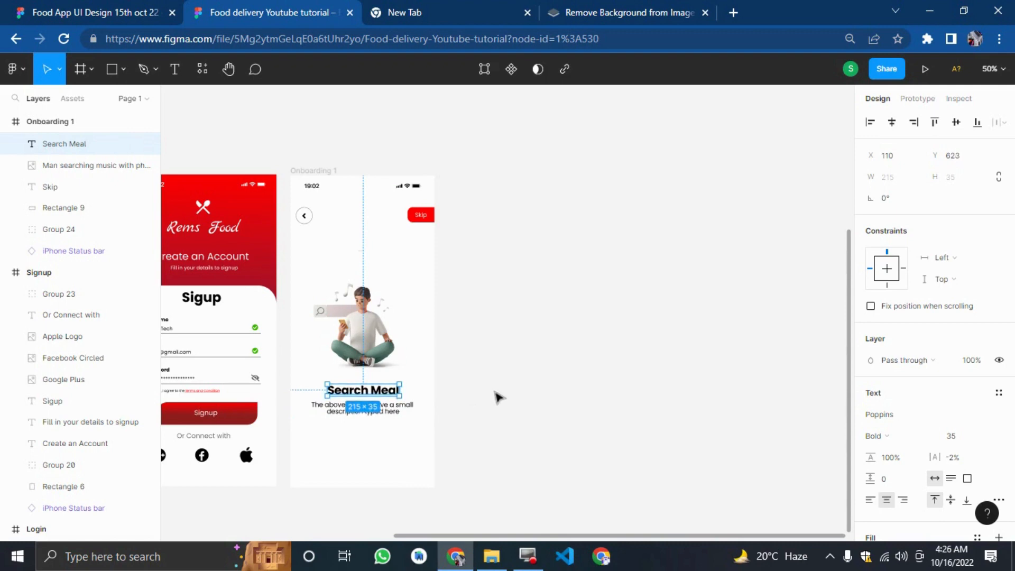
# Compare with the reference design, then draw a circle beside the Onboarding 1 frame and size it 40 × 40.
pyautogui.click(536, 418)
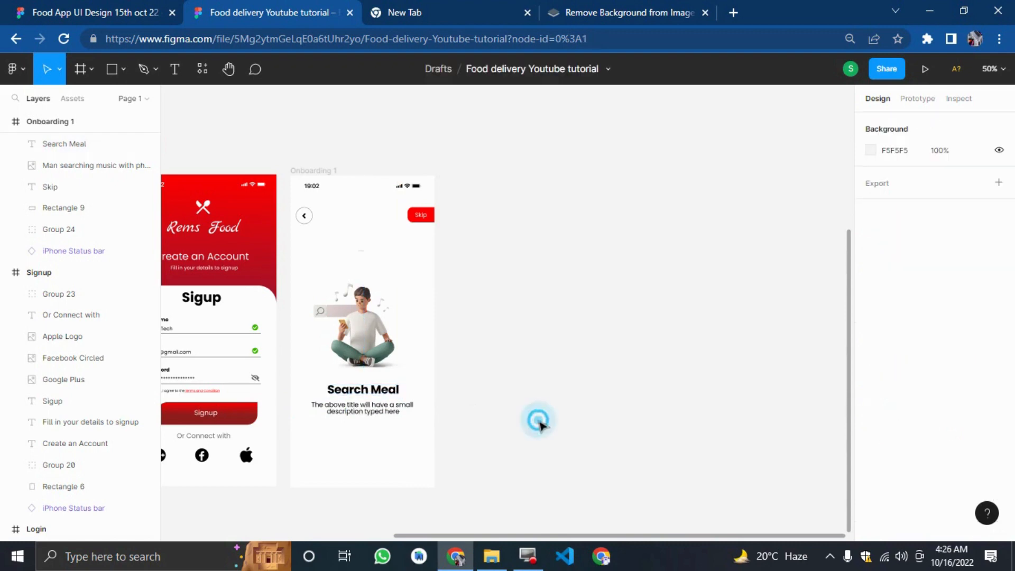
pyautogui.click(167, 9)
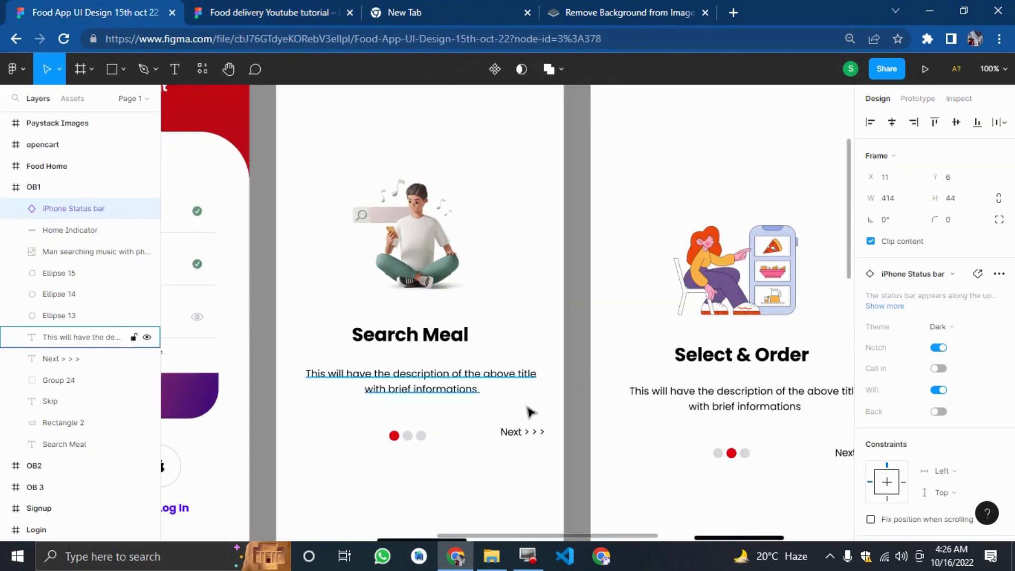
pyautogui.scroll(-2, 561, 461)
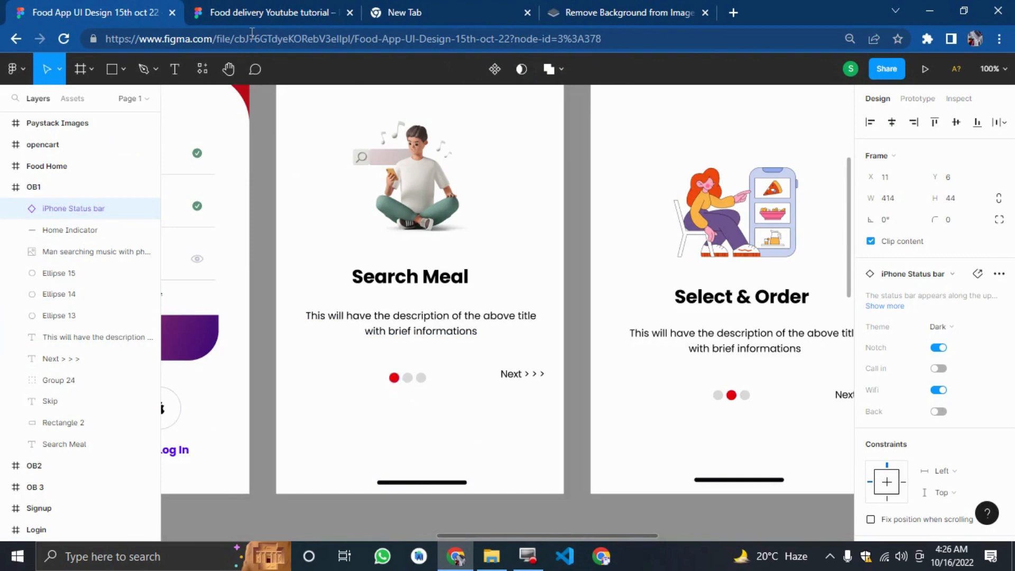
pyautogui.click(264, 13)
pyautogui.click(123, 69)
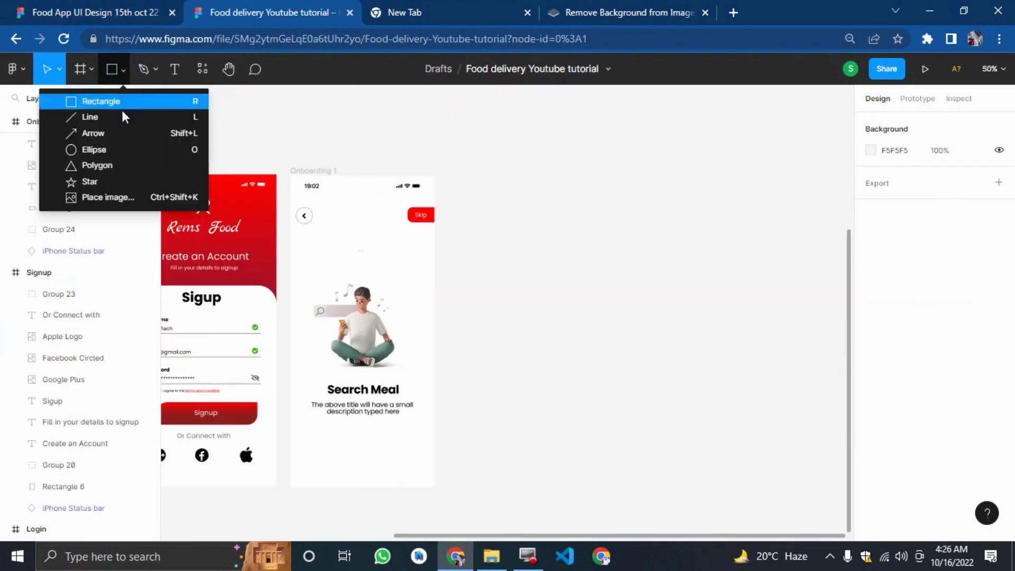
pyautogui.click(120, 146)
pyautogui.click(573, 277)
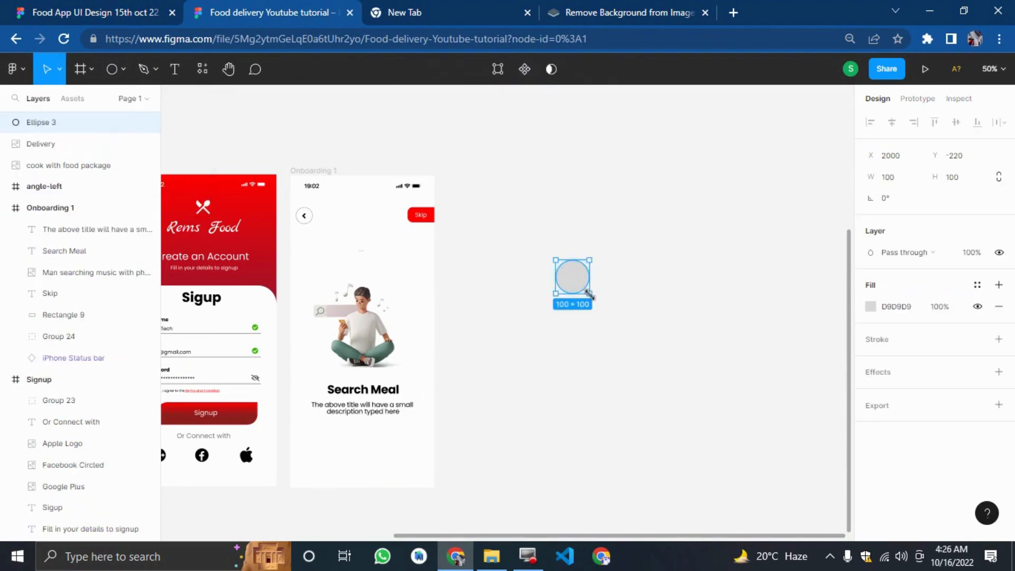
pyautogui.click(888, 178)
pyautogui.press('Tab')
pyautogui.write('40')
pyautogui.press('Return')
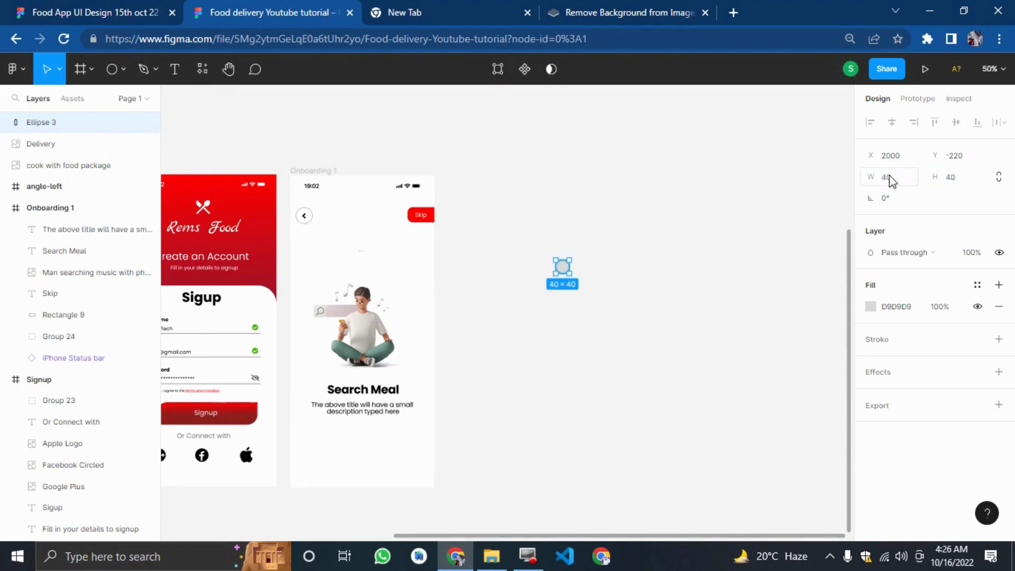
# Move the circle down level with the description and duplicate it.
pyautogui.click(668, 339)
pyautogui.moveTo(562, 267); pyautogui.dragTo(532, 409)
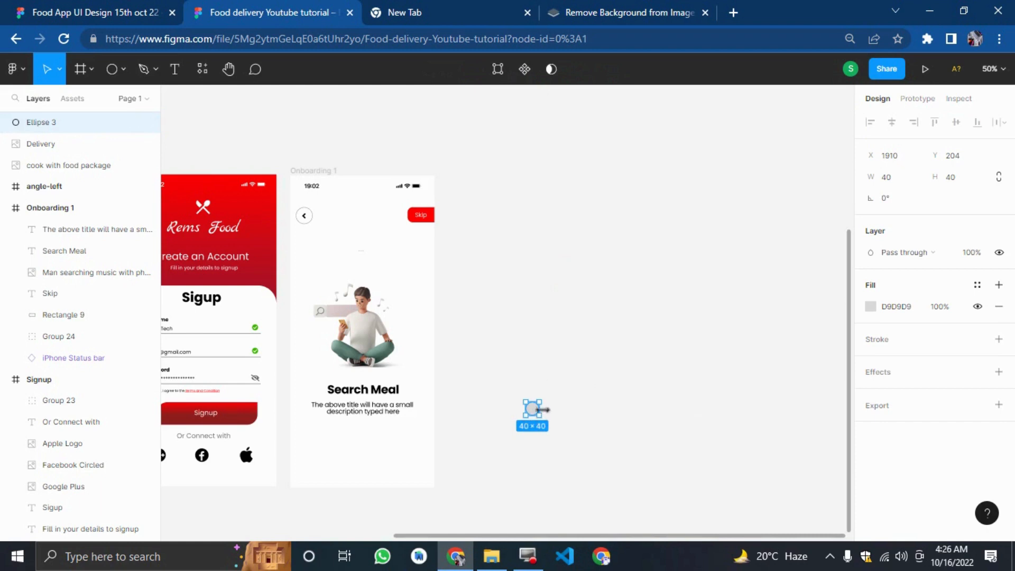
pyautogui.hotkey('ctrl', 'd')
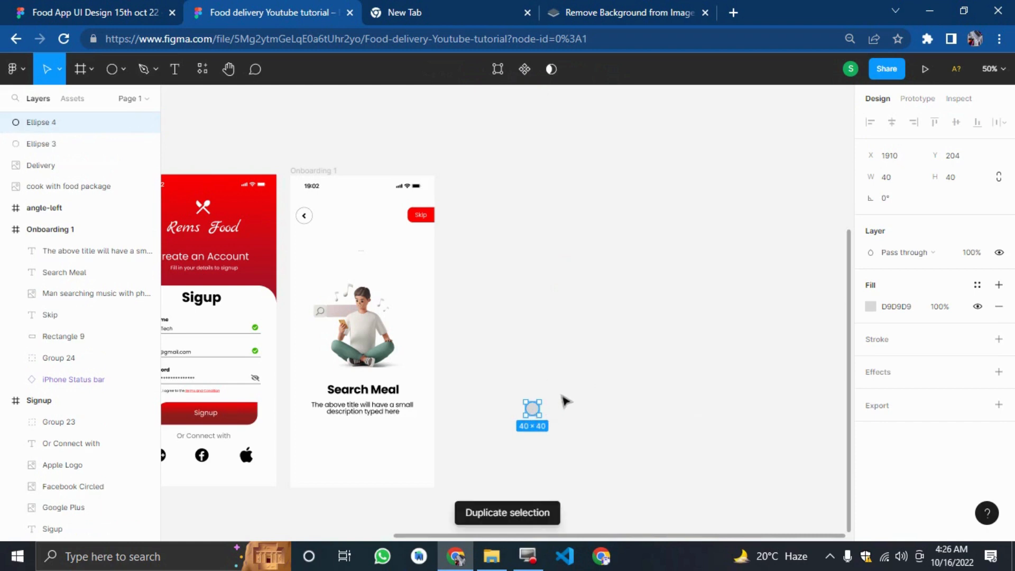
# Shift the duplicate 50 px to the right and duplicate it again to form a row of three circles.
pyautogui.hotkey('shift', 'Right')
pyautogui.hotkey('shift', 'Right')
pyautogui.hotkey('shift', 'Right')
pyautogui.hotkey('shift', 'Right')
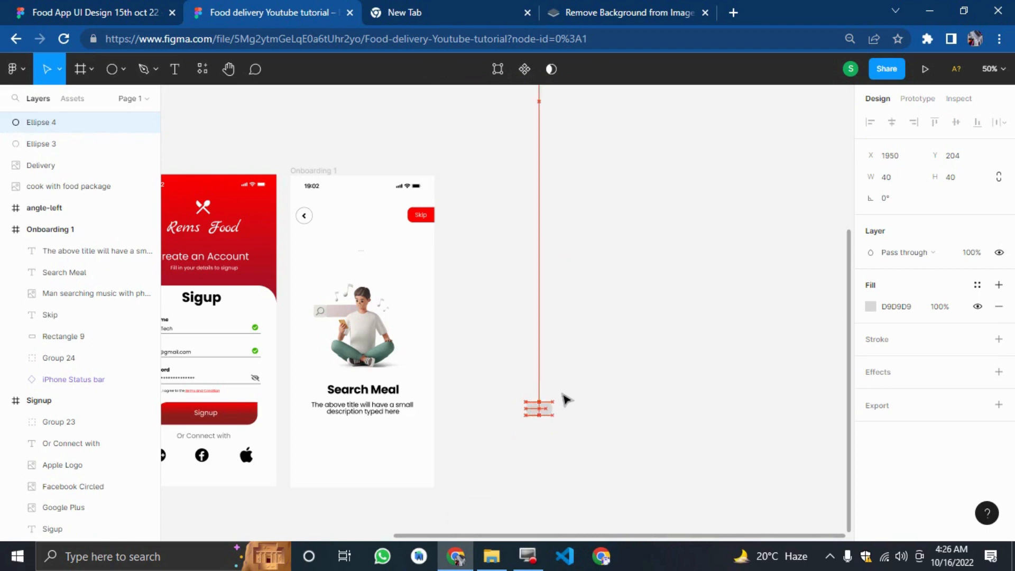
pyautogui.hotkey('shift', 'Right')
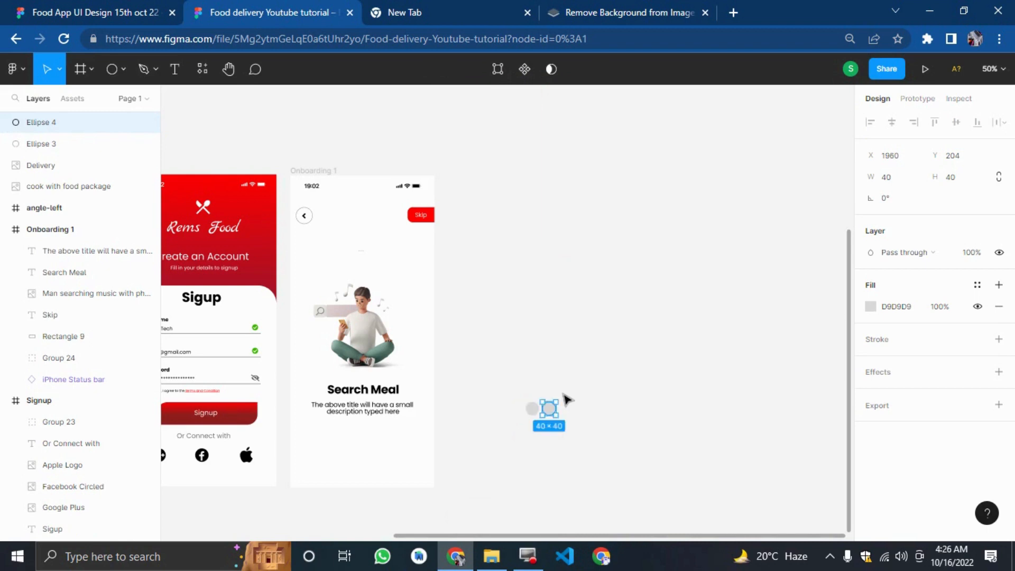
pyautogui.hotkey('ctrl', 'd')
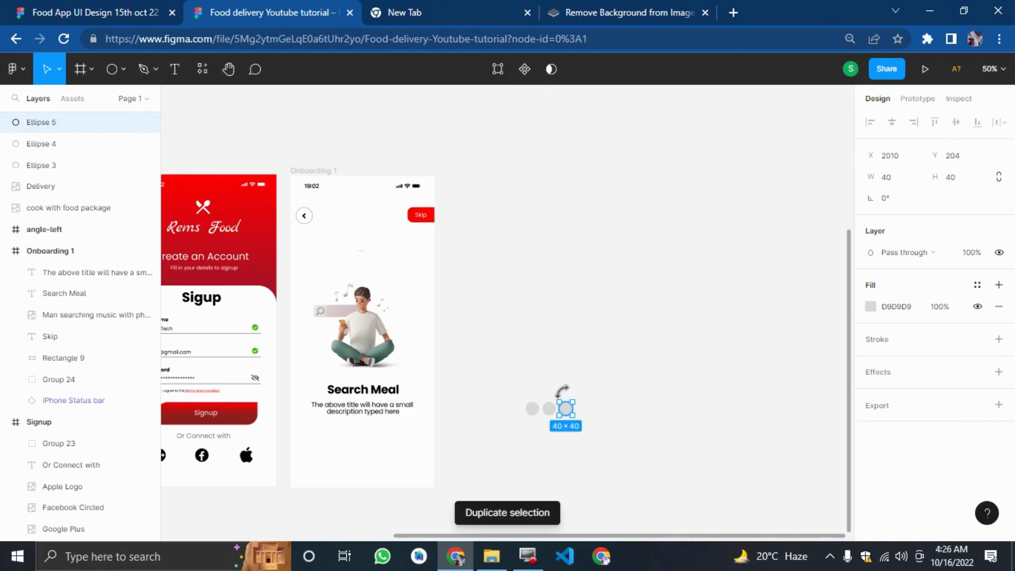
pyautogui.click(581, 348)
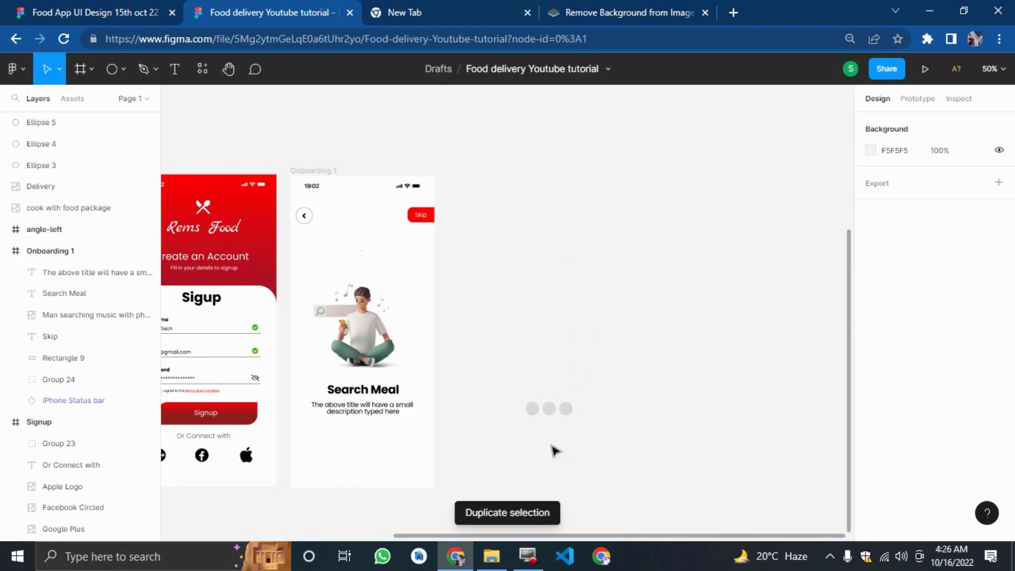
# Fill the first circle with red from the document colours.
pyautogui.click(532, 409)
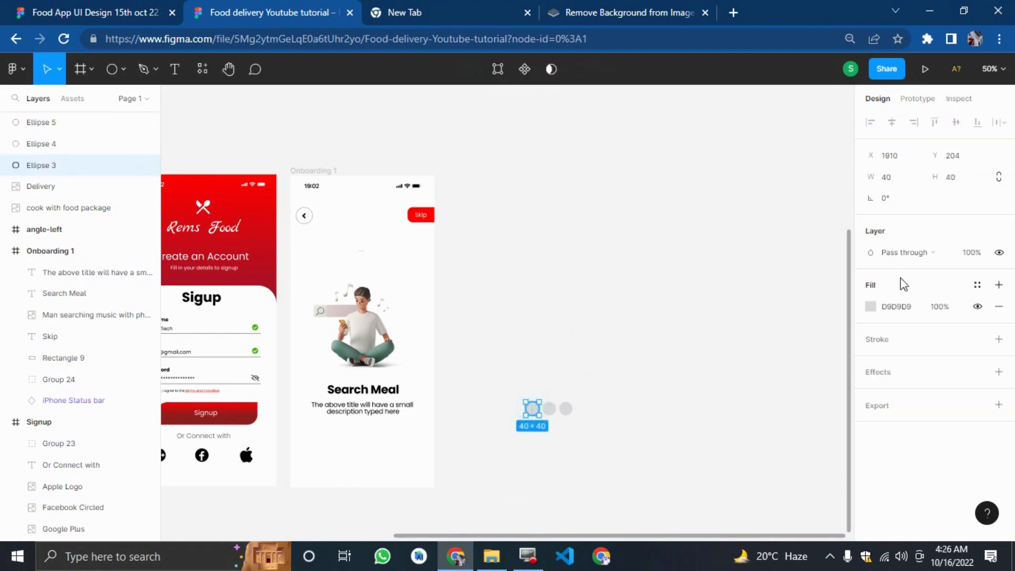
pyautogui.click(872, 308)
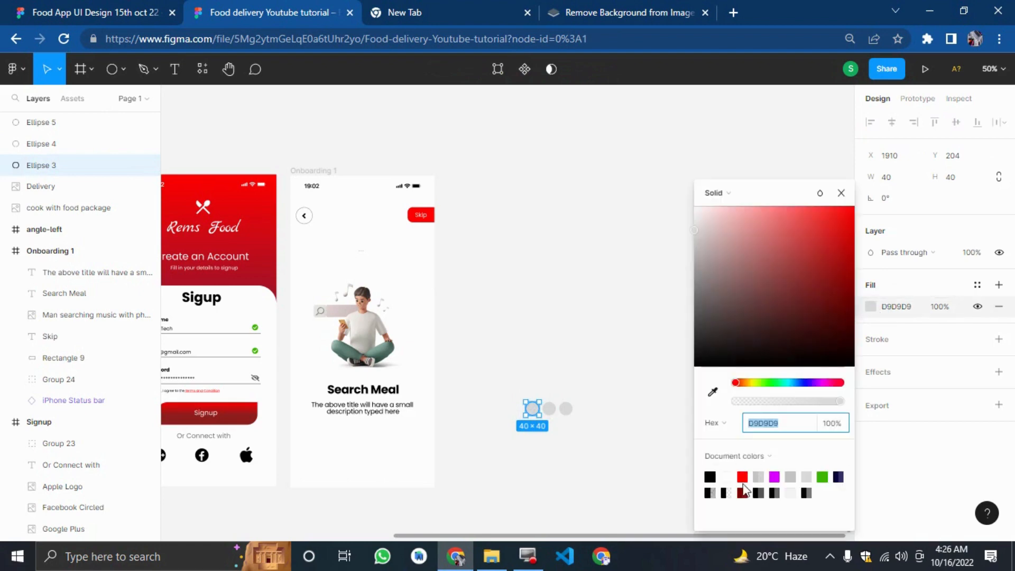
pyautogui.click(743, 478)
pyautogui.click(597, 432)
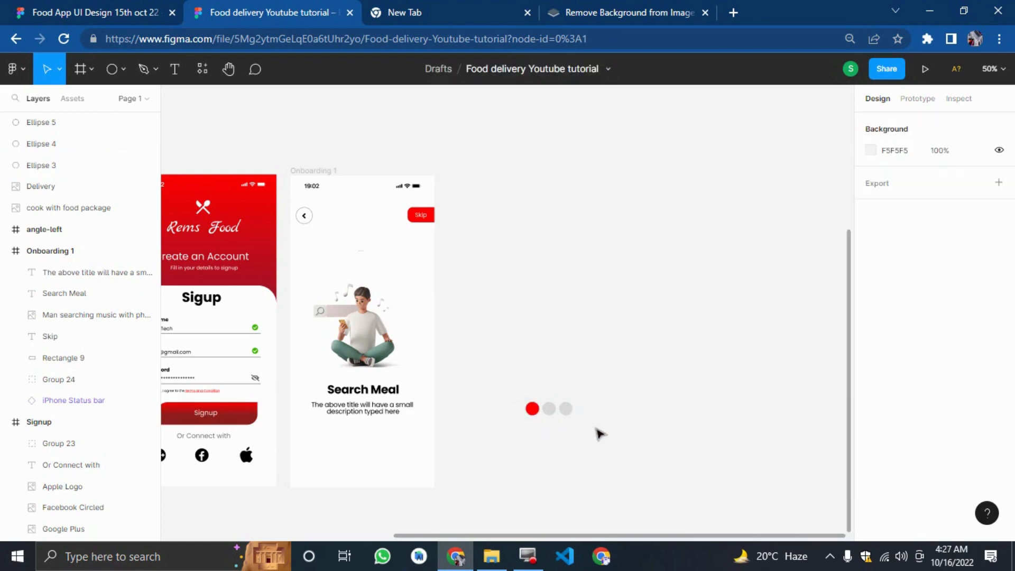
# Group the three circles and move the group into Onboarding 1 below the description.
pyautogui.moveTo(593, 421); pyautogui.dragTo(493, 358)
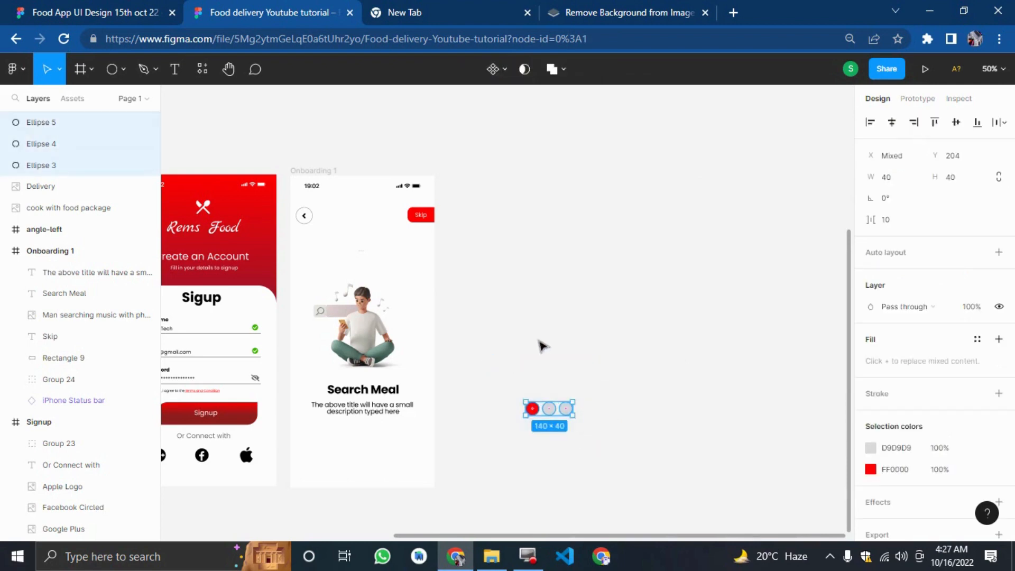
pyautogui.rightClick(543, 415)
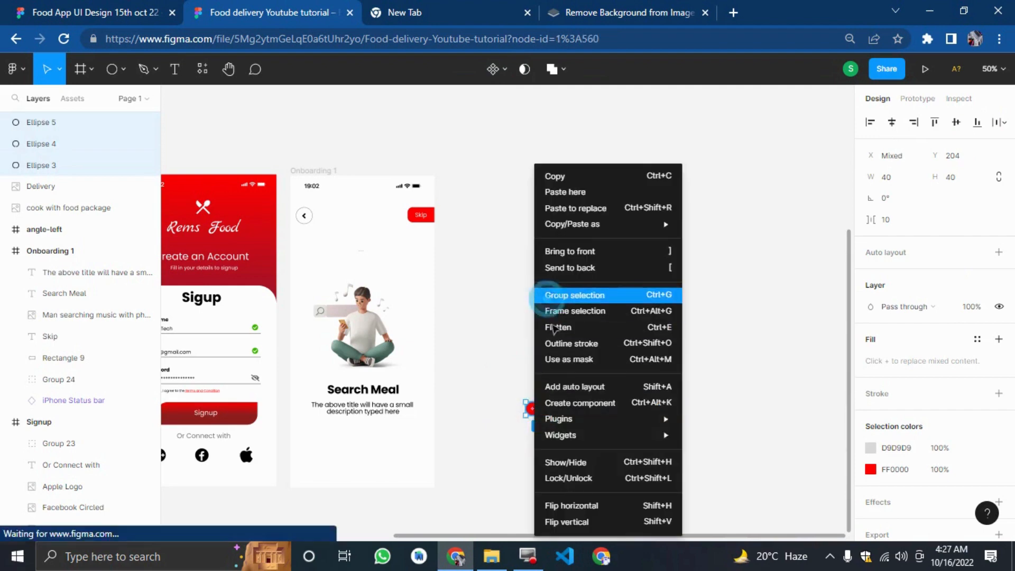
pyautogui.click(549, 295)
pyautogui.moveTo(554, 407); pyautogui.dragTo(368, 447)
pyautogui.press('Left')
pyautogui.press('Left')
pyautogui.press('Left')
pyautogui.press('Left')
pyautogui.press('Left')
pyautogui.press('Left')
pyautogui.press('Left')
pyautogui.press('Left')
pyautogui.press('Left')
pyautogui.press('Left')
pyautogui.press('Left')
pyautogui.press('Left')
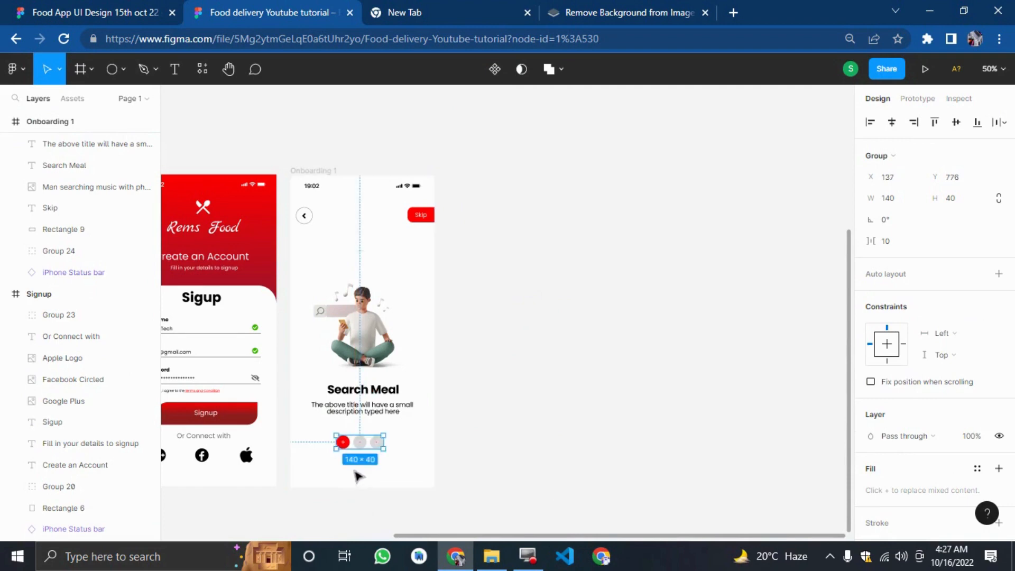
# Compare the dot row against the reference design's pagination dots at a closer zoom.
pyautogui.scroll(-1, 532, 395)
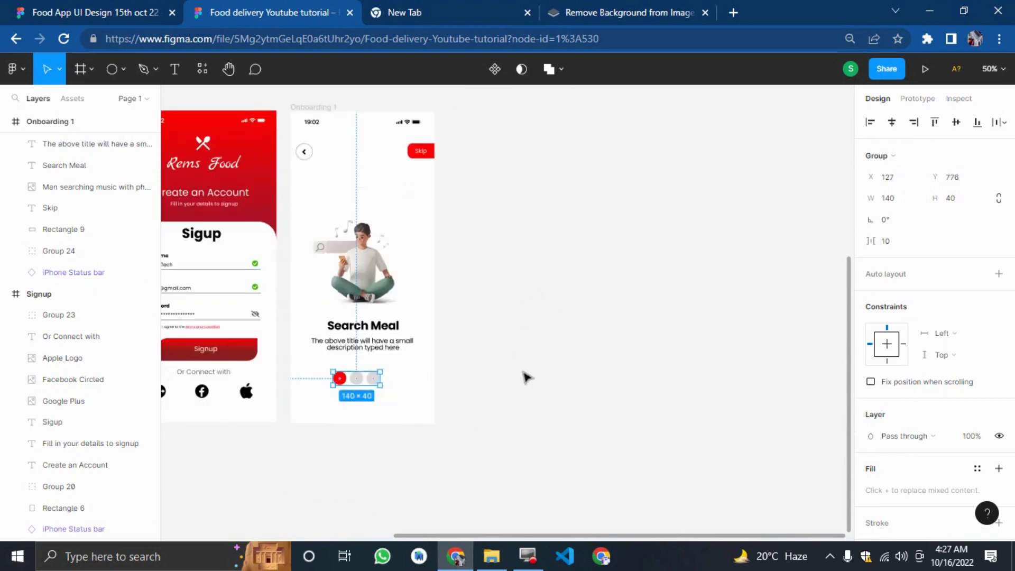
pyautogui.hotkey('ctrl', '+')
pyautogui.scroll(-5, 525, 373)
pyautogui.moveTo(485, 401); pyautogui.dragTo(2, 340)
pyautogui.scroll(4, 431, 404)
pyautogui.click(84, 12)
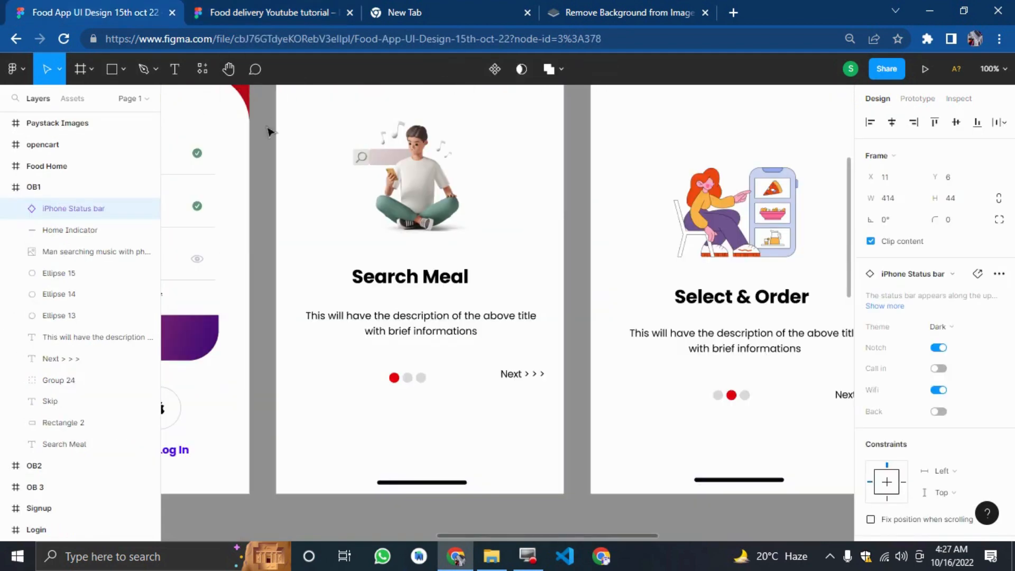
pyautogui.click(287, 6)
pyautogui.click(392, 364)
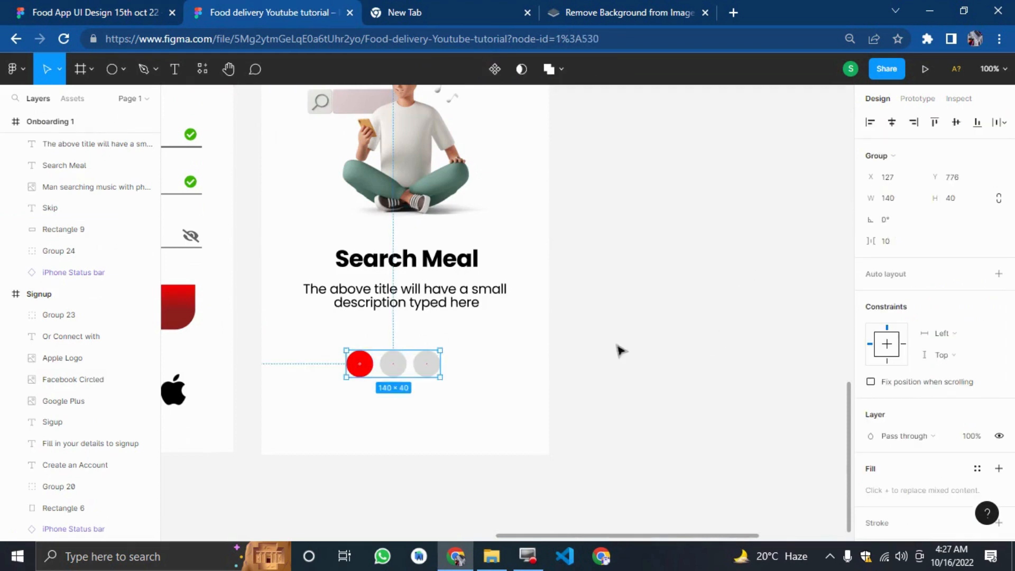
# Shrink the dot group's width to 50.
pyautogui.doubleClick(365, 364)
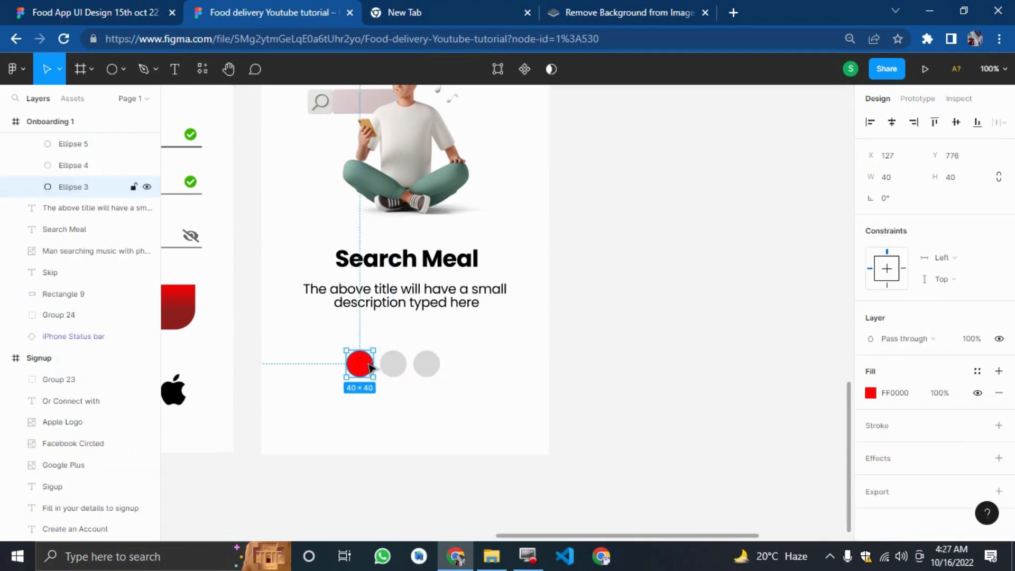
pyautogui.click(668, 378)
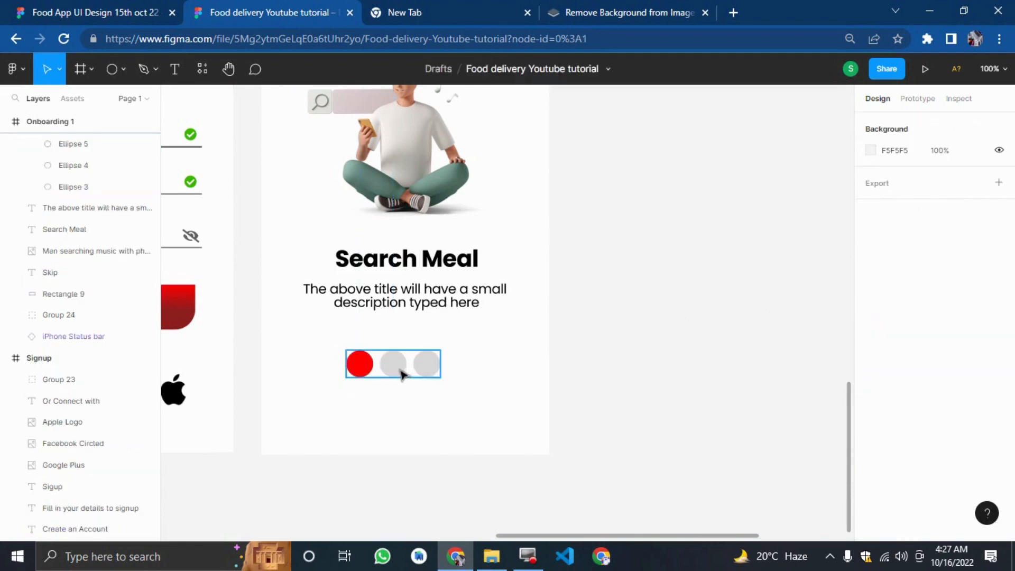
pyautogui.click(403, 370)
pyautogui.click(907, 199)
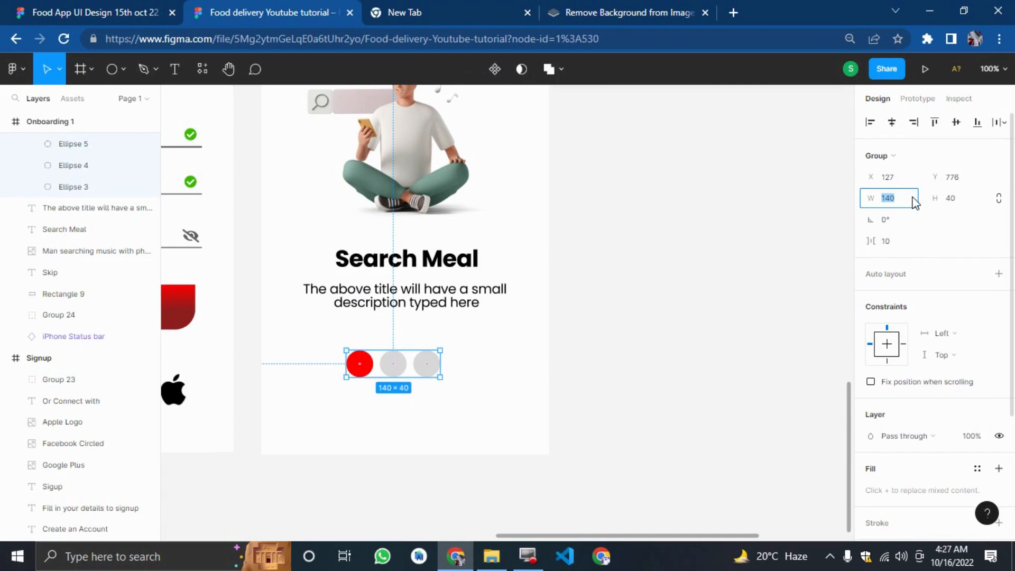
pyautogui.press('Return')
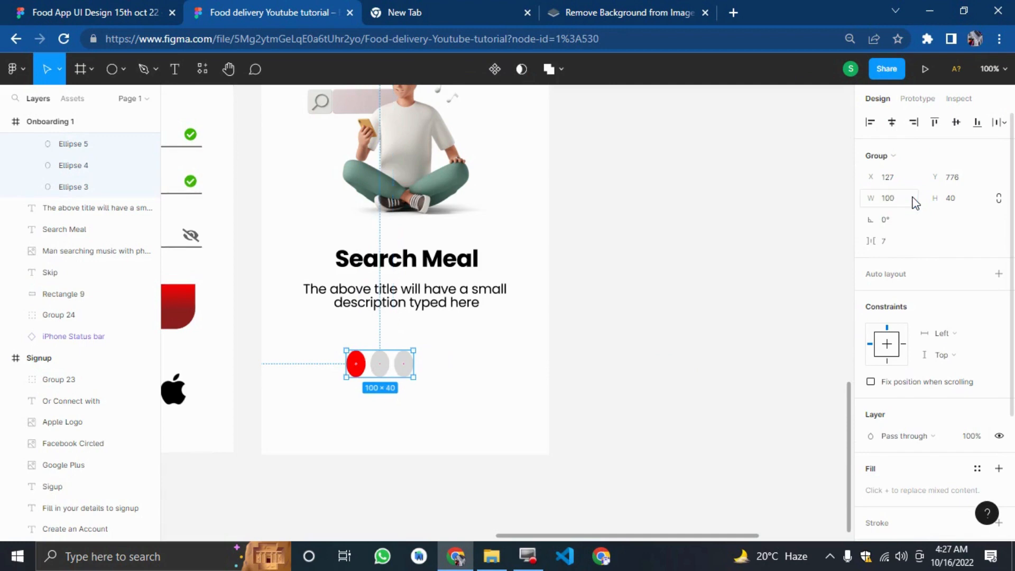
pyautogui.click(915, 197)
pyautogui.write('50')
pyautogui.press('Return')
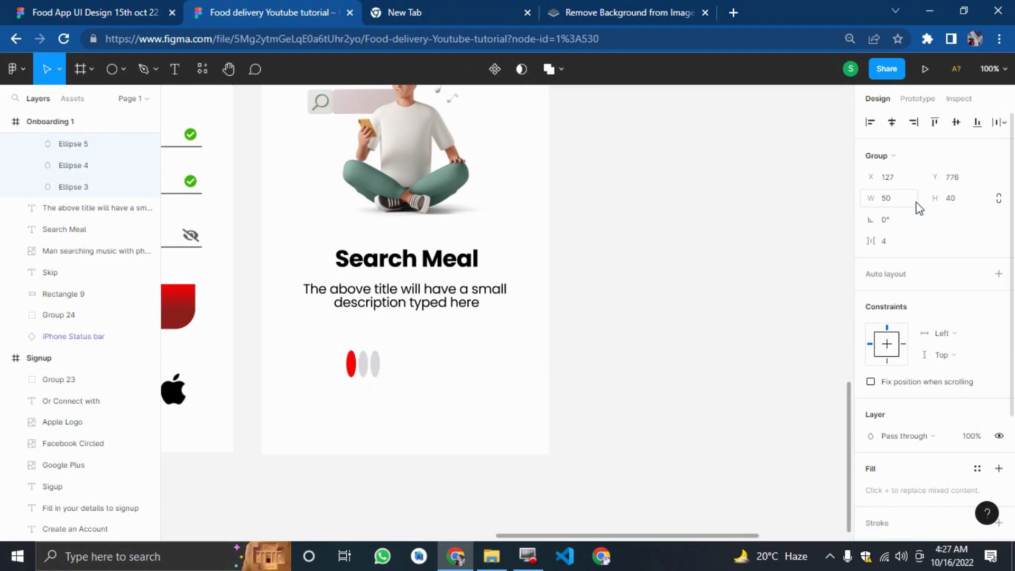
# Set the dot group's height to 10.
pyautogui.click(950, 199)
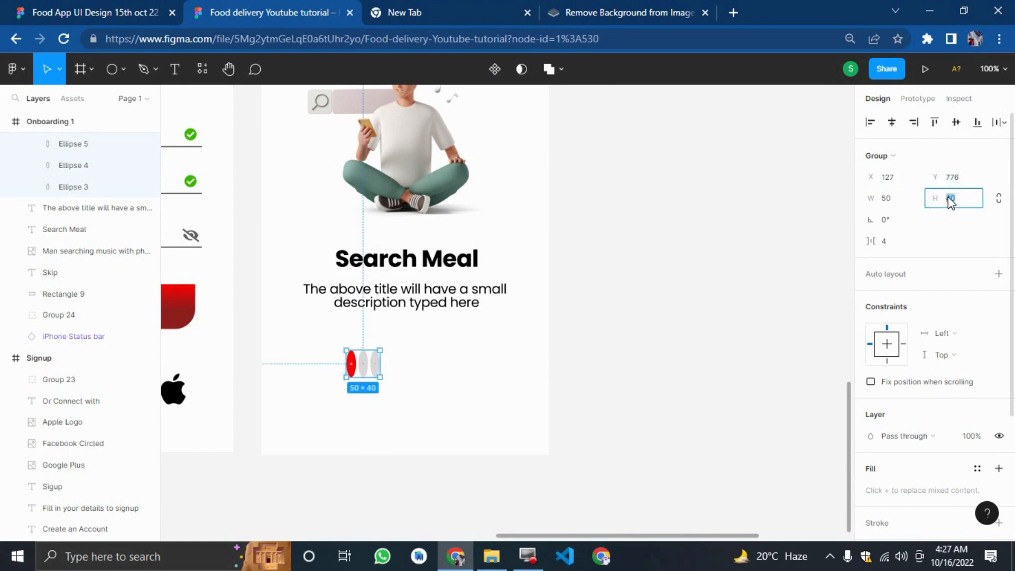
pyautogui.write('50')
pyautogui.press('Return')
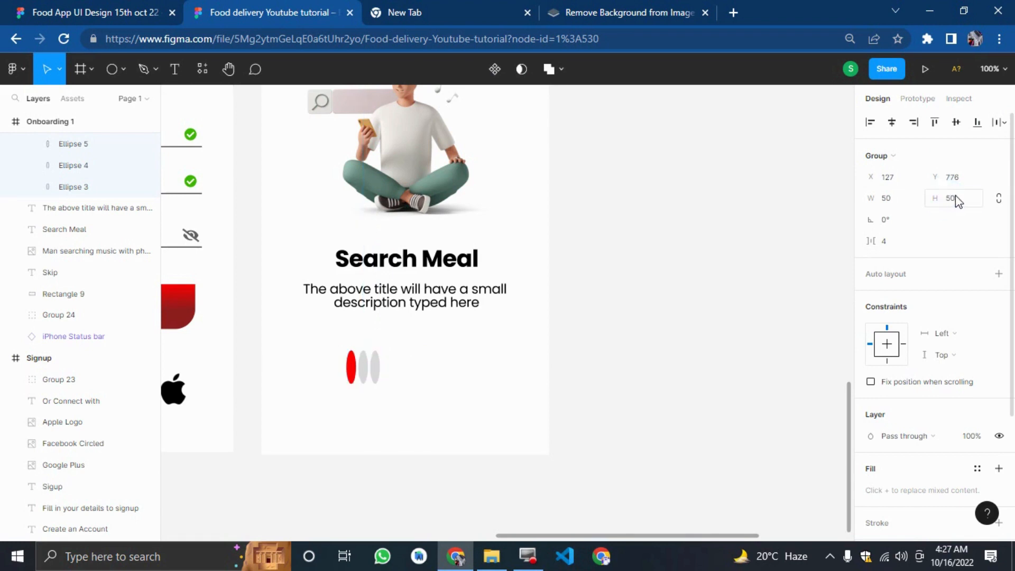
pyautogui.click(956, 200)
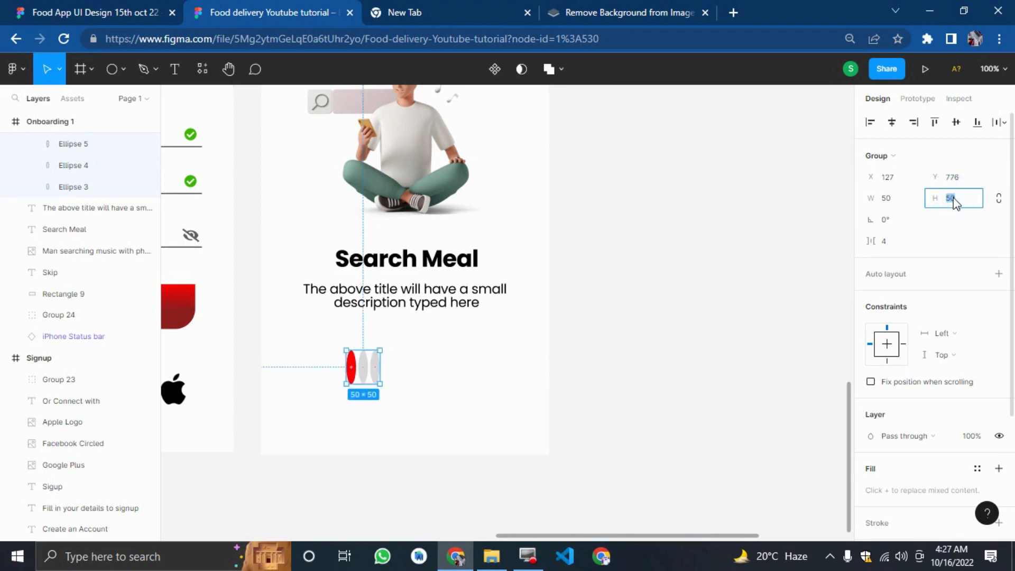
pyautogui.press('Return')
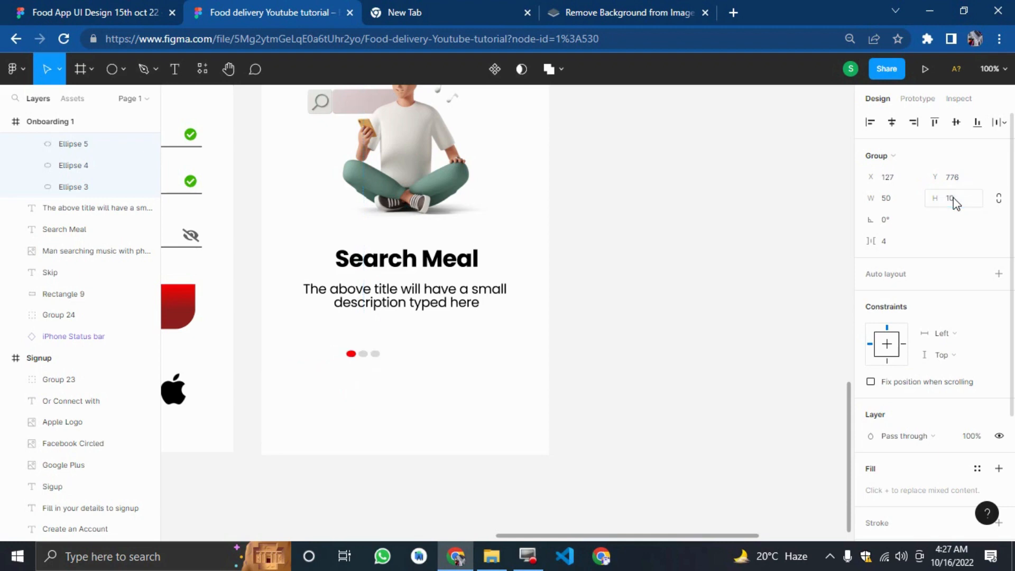
# Undo the resizing, grouping, colouring and extra duplicates of the circles.
pyautogui.hotkey('ctrl', 'z')
pyautogui.hotkey('ctrl', 'z')
pyautogui.hotkey('ctrl', 'z')
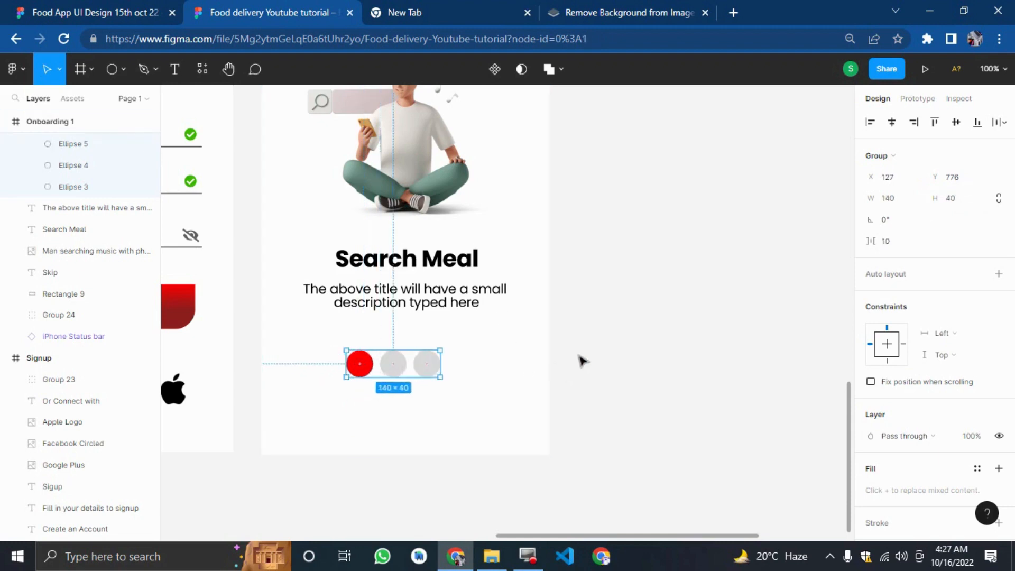
pyautogui.hotkey('ctrl', 'z')
pyautogui.hotkey('ctrl', 'z')
pyautogui.hotkey('ctrl', 'z')
pyautogui.hotkey('ctrl', 'z')
pyautogui.hotkey('ctrl', 'z')
pyautogui.hotkey('ctrl', 'z')
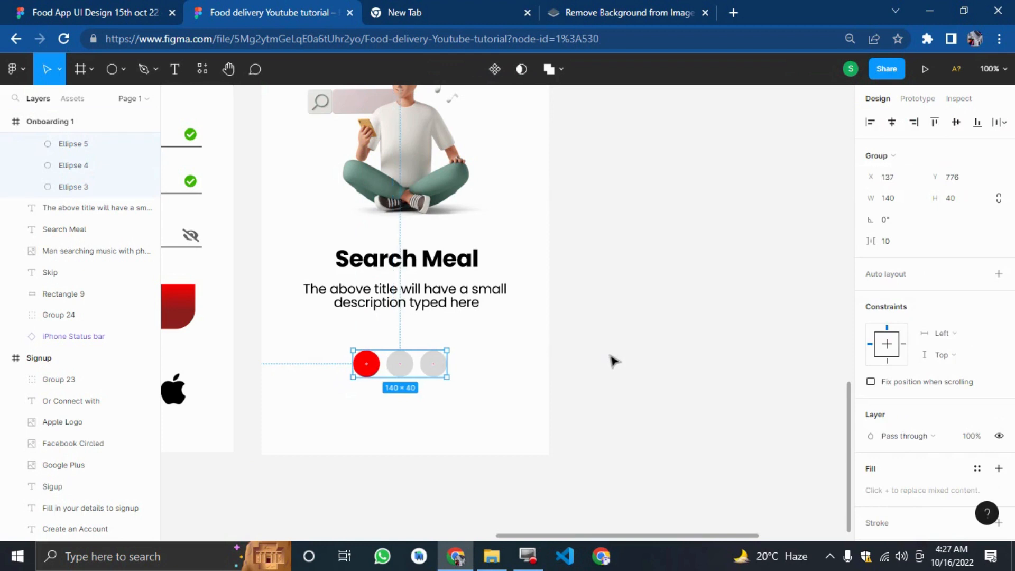
pyautogui.hotkey('ctrl', 'z')
pyautogui.hotkey('ctrl', 'z')
pyautogui.hotkey('ctrl', 'z')
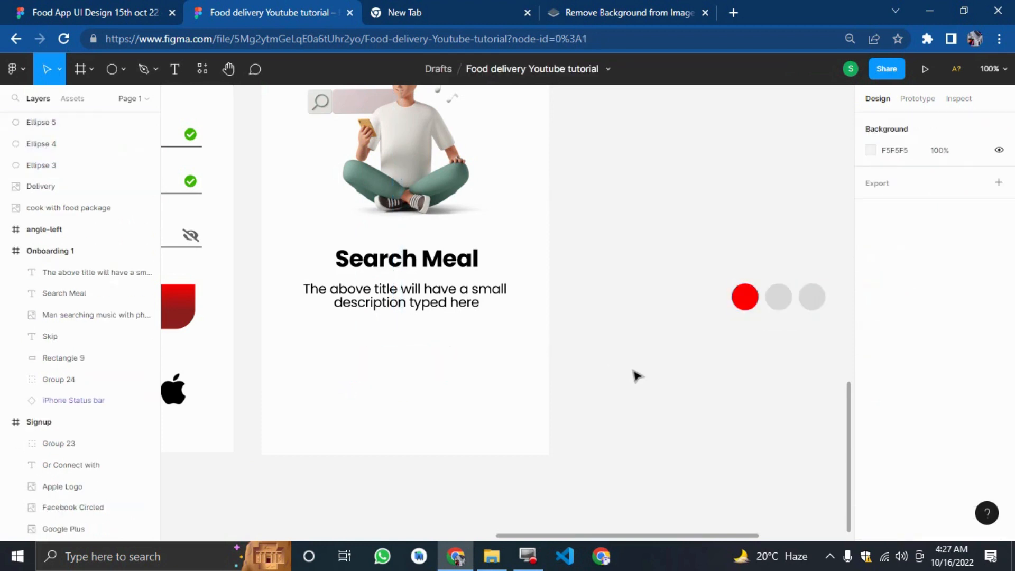
pyautogui.click(635, 376)
pyautogui.click(743, 303)
pyautogui.hotkey('ctrl', 'z')
pyautogui.hotkey('ctrl', 'z')
pyautogui.hotkey('ctrl', 'z')
pyautogui.hotkey('ctrl', 'z')
pyautogui.hotkey('ctrl', 'z')
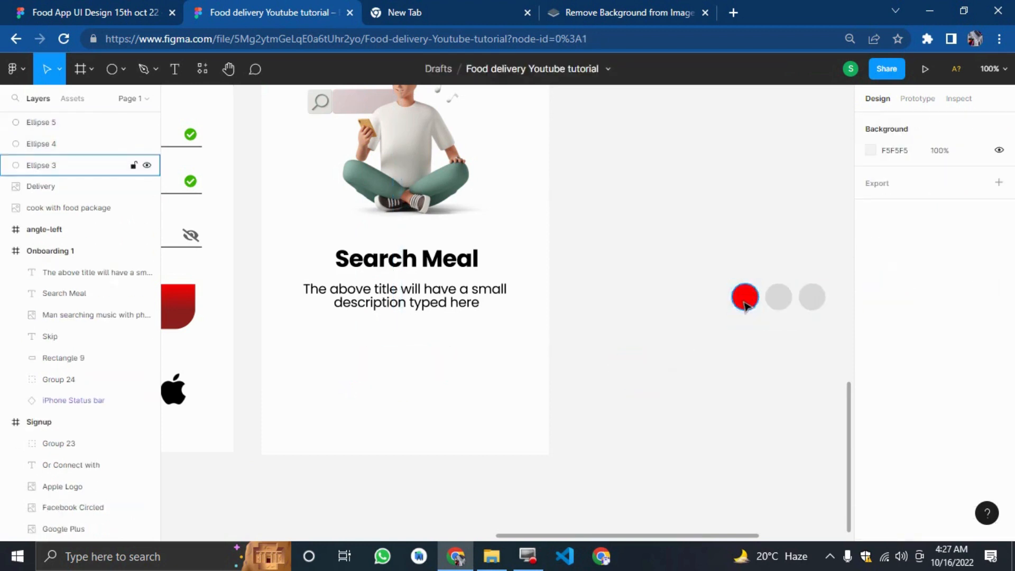
# Remove the extra circle and resize the remaining circle to 20 by 20.
pyautogui.hotkey('ctrl', 'z')
pyautogui.hotkey('ctrl', 'z')
pyautogui.hotkey('ctrl', 'z')
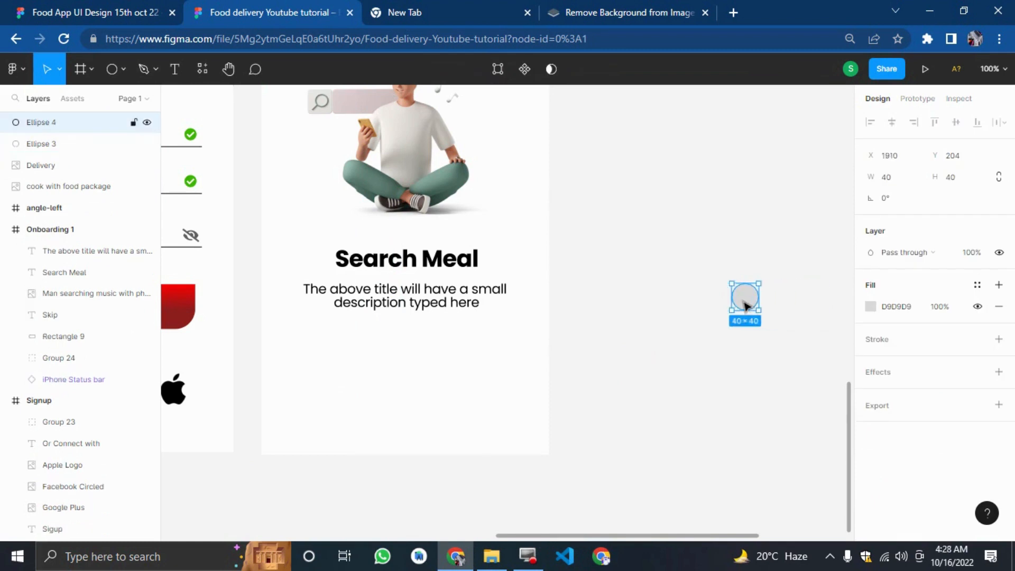
pyautogui.hotkey('ctrl', 'z')
pyautogui.click(740, 344)
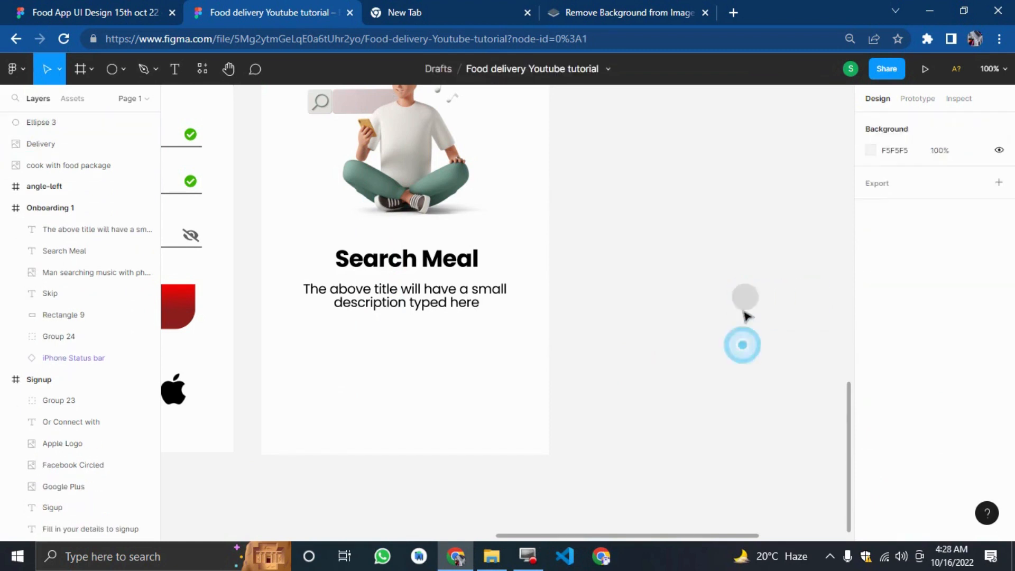
pyautogui.click(750, 306)
pyautogui.click(900, 180)
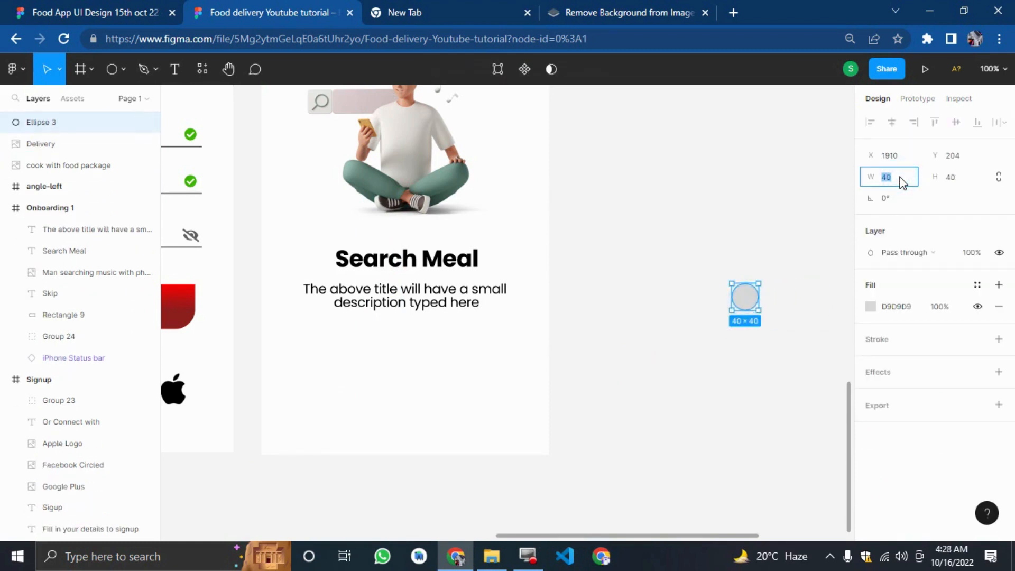
pyautogui.write('20')
pyautogui.press('Tab')
pyautogui.write('20')
pyautogui.press('Return')
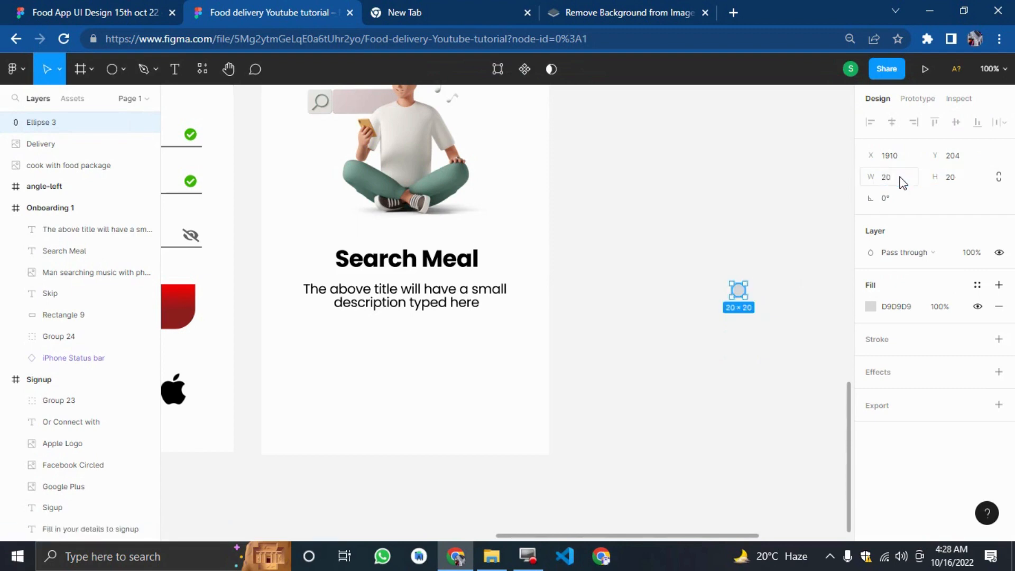
# Duplicate the circle twice, shifting each copy 30 px to the right to form a row of three dots.
pyautogui.click(784, 478)
pyautogui.click(740, 292)
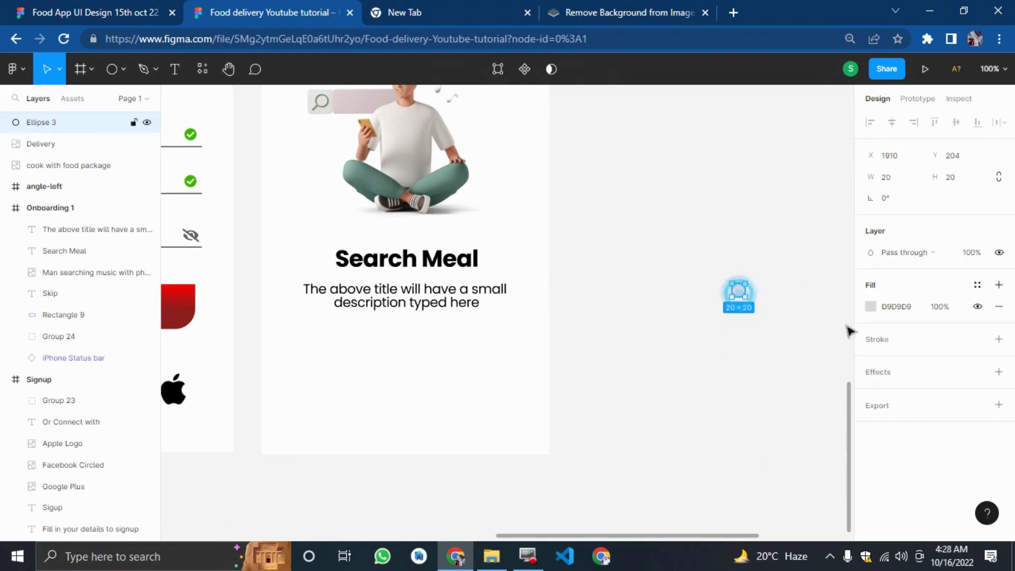
pyautogui.hotkey('ctrl', 'd')
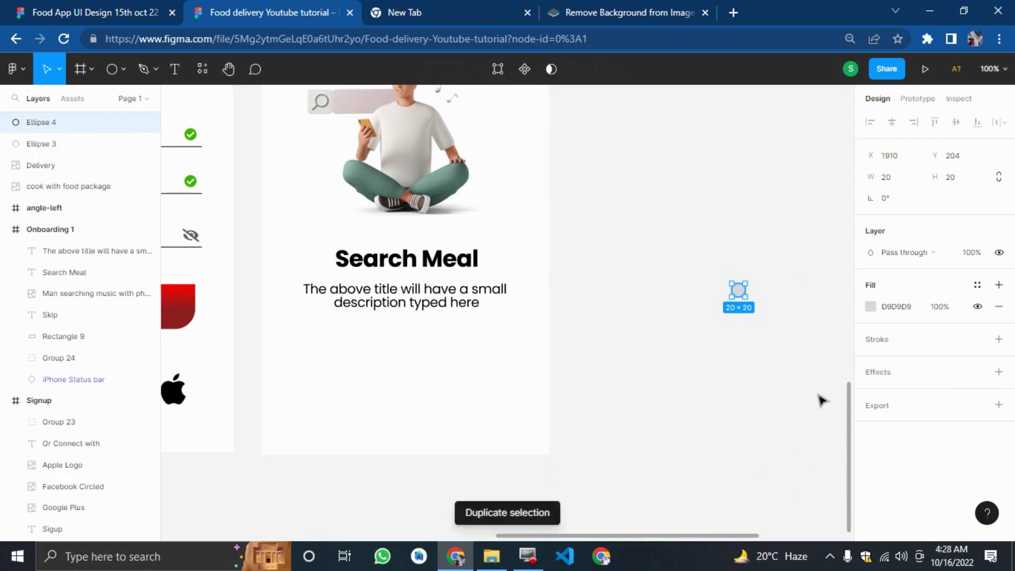
pyautogui.hotkey('shift', 'Right')
pyautogui.hotkey('shift', 'Right')
pyautogui.hotkey('shift', 'Right')
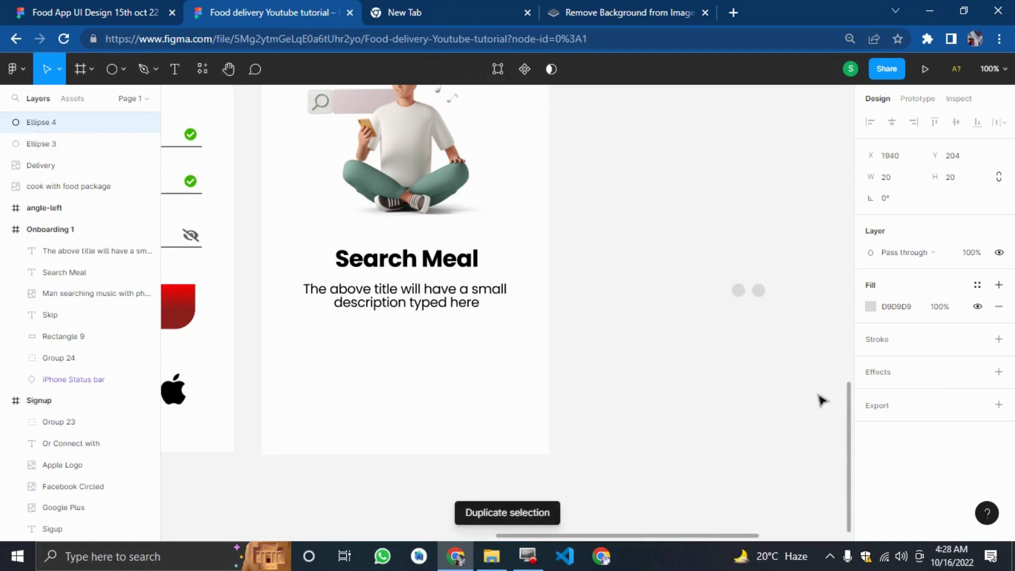
pyautogui.hotkey('ctrl', 'd')
pyautogui.hotkey('shift', 'Right')
pyautogui.hotkey('shift', 'Right')
pyautogui.hotkey('shift', 'Right')
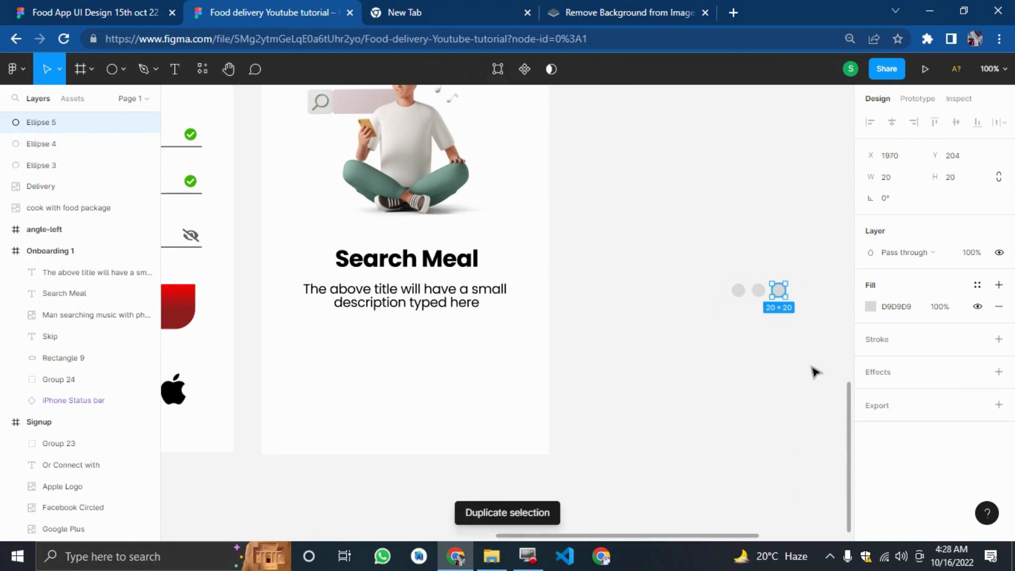
# Select the three dots and group them.
pyautogui.moveTo(801, 332); pyautogui.dragTo(710, 269)
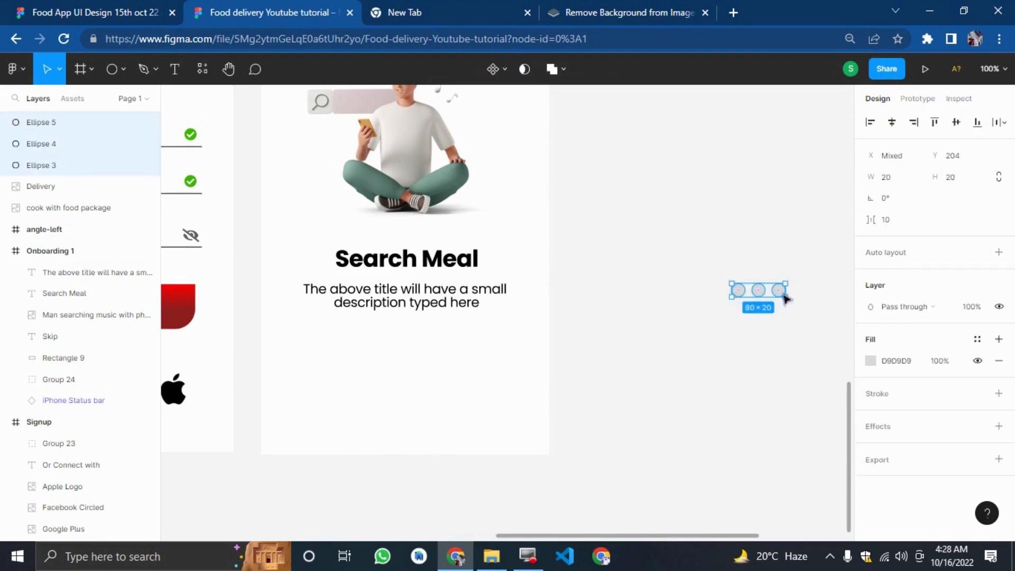
pyautogui.rightClick(763, 284)
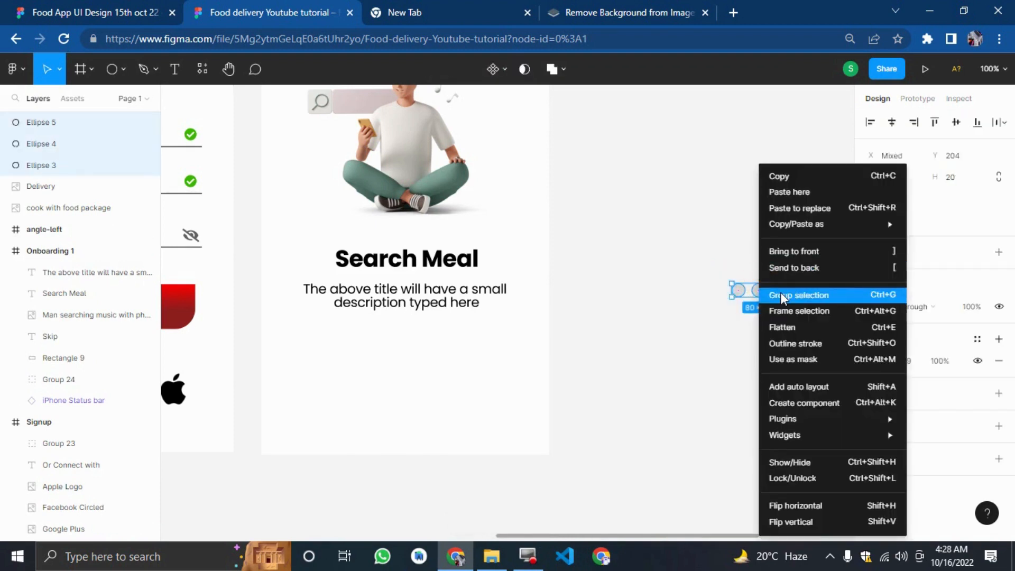
pyautogui.click(780, 293)
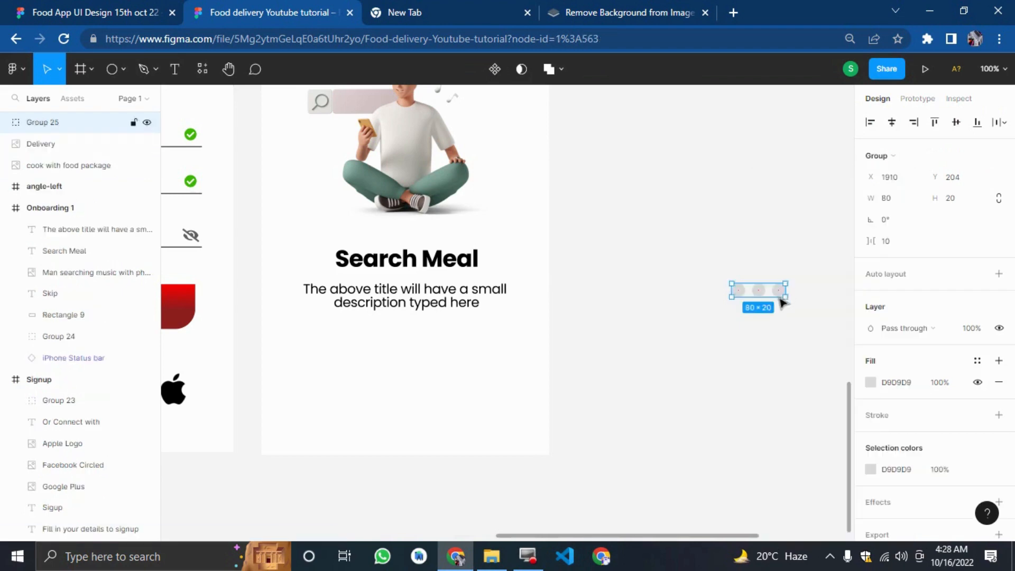
# Fill the first dot with the red document colour.
pyautogui.doubleClick(743, 295)
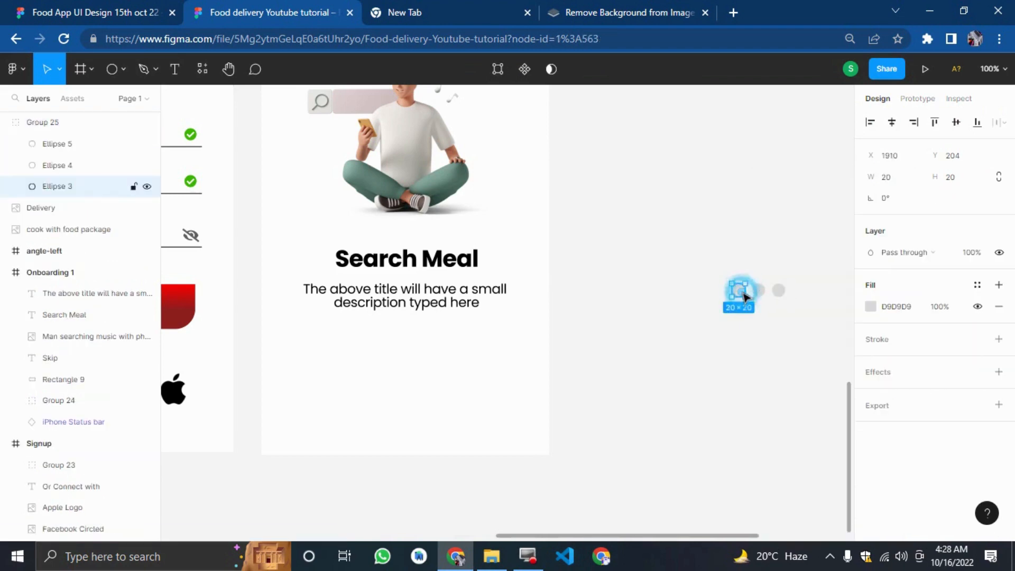
pyautogui.click(873, 308)
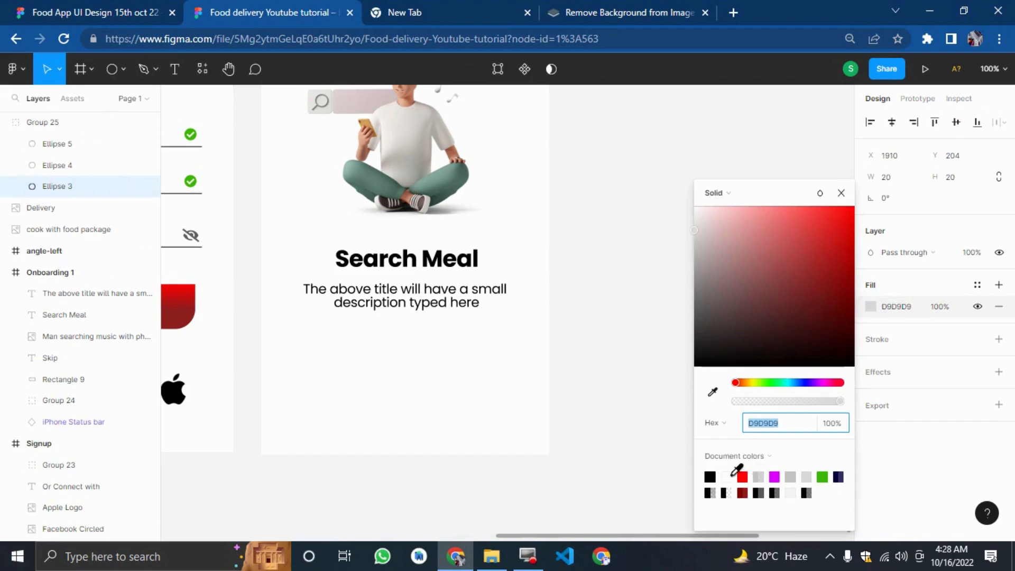
pyautogui.click(743, 478)
pyautogui.click(666, 439)
# Select the dot group and wrap it in a new group.
pyautogui.moveTo(642, 261); pyautogui.dragTo(808, 324)
pyautogui.rightClick(767, 297)
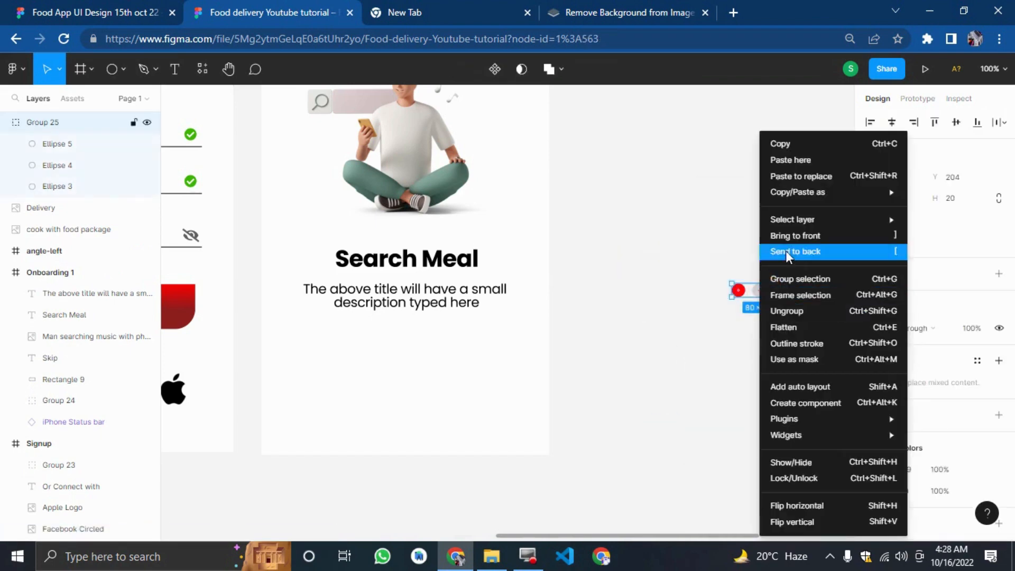
pyautogui.click(795, 278)
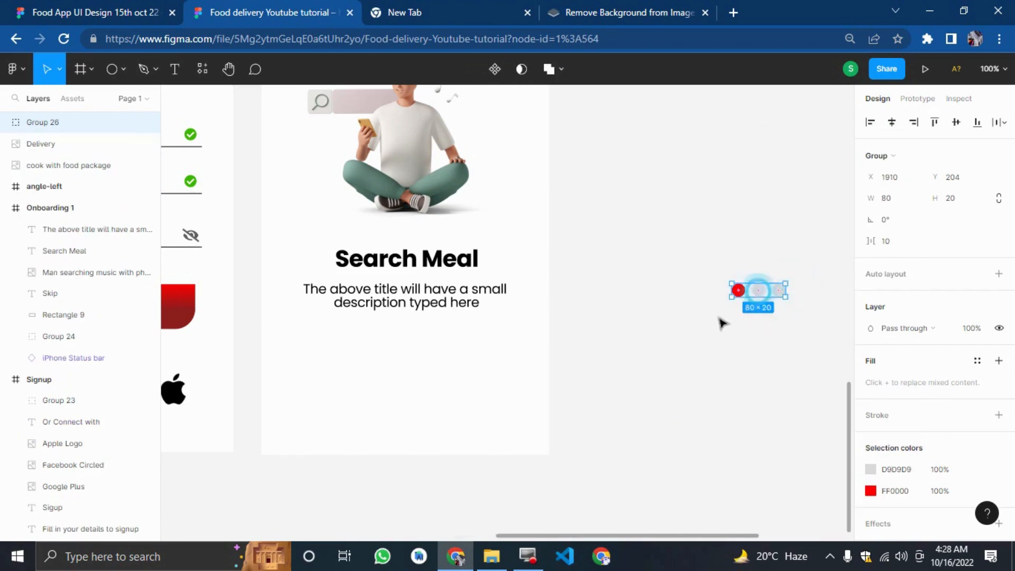
# Move the dot group into the Onboarding 1 frame, centred below the description.
pyautogui.moveTo(759, 292); pyautogui.dragTo(401, 379)
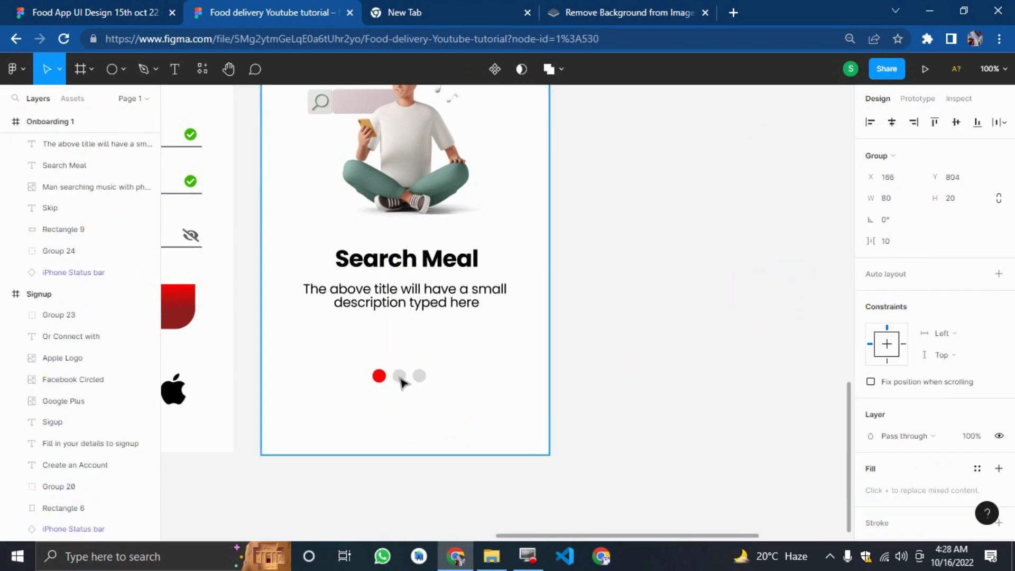
pyautogui.click(661, 428)
# After checking the reference's Next label, add a text label reading "Next >>>" beside the frame.
pyautogui.click(181, 7)
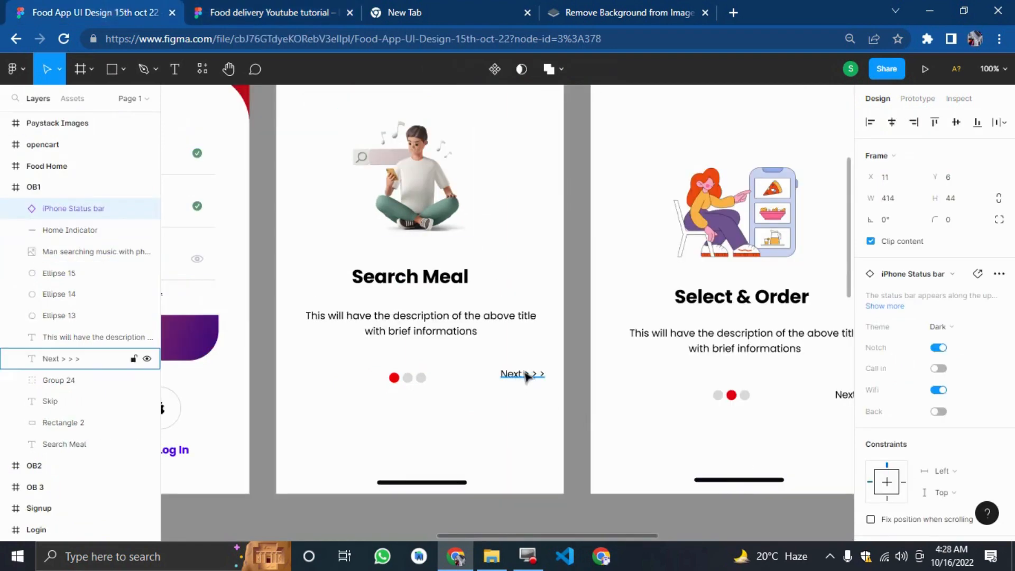
pyautogui.click(275, 12)
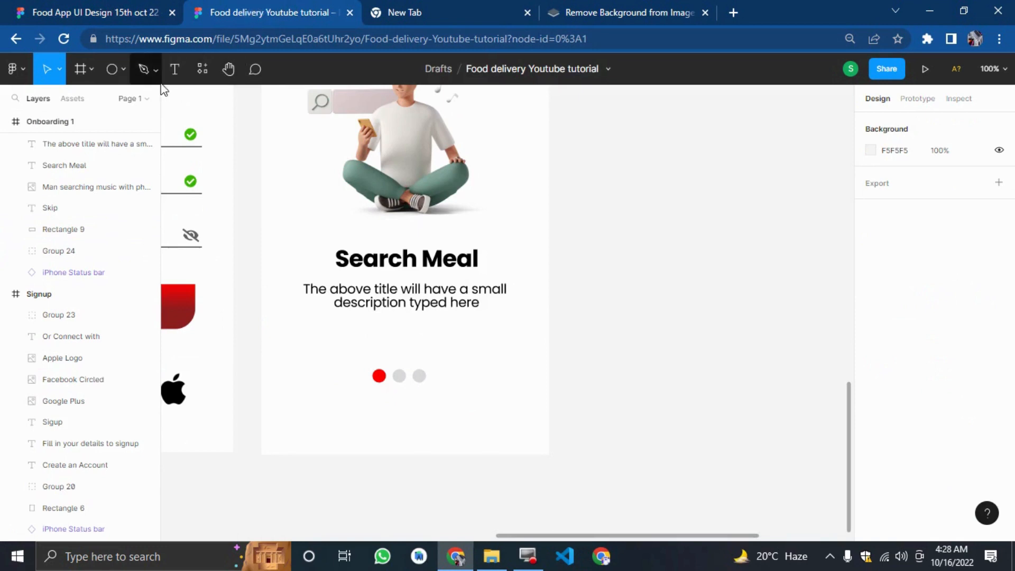
pyautogui.click(173, 68)
pyautogui.click(635, 240)
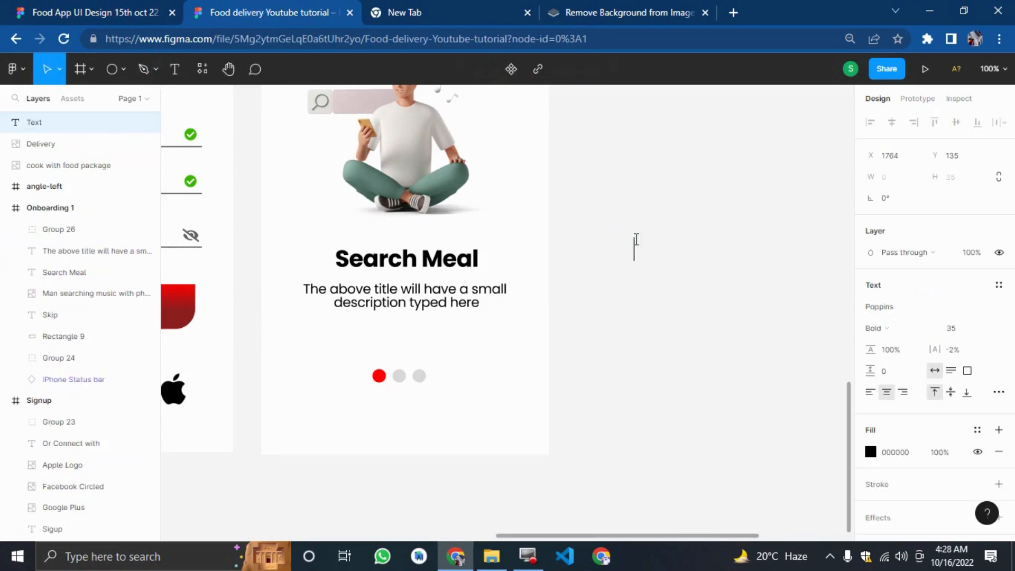
pyautogui.write('Next')
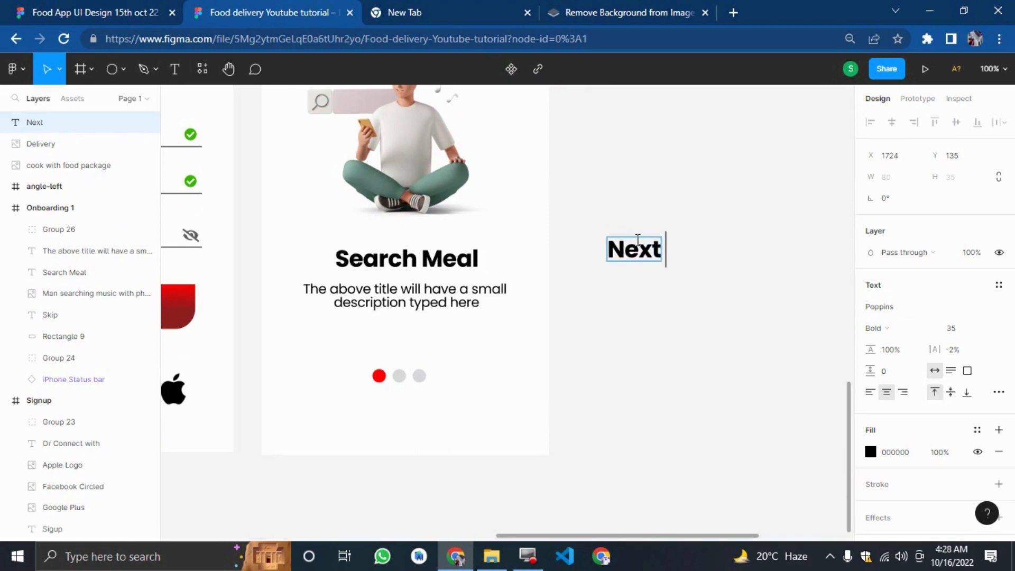
pyautogui.write(' >>>')
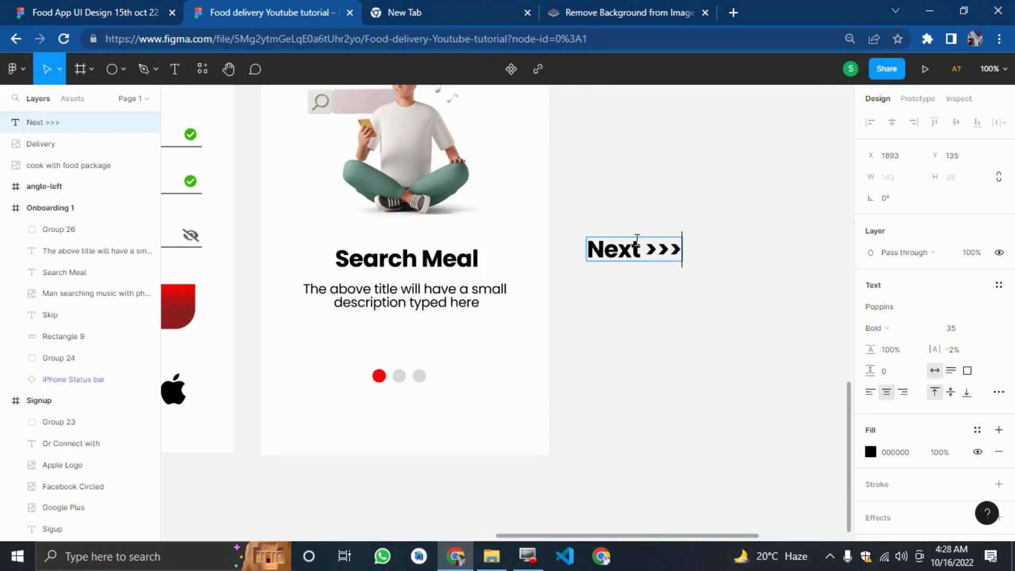
pyautogui.press('Escape')
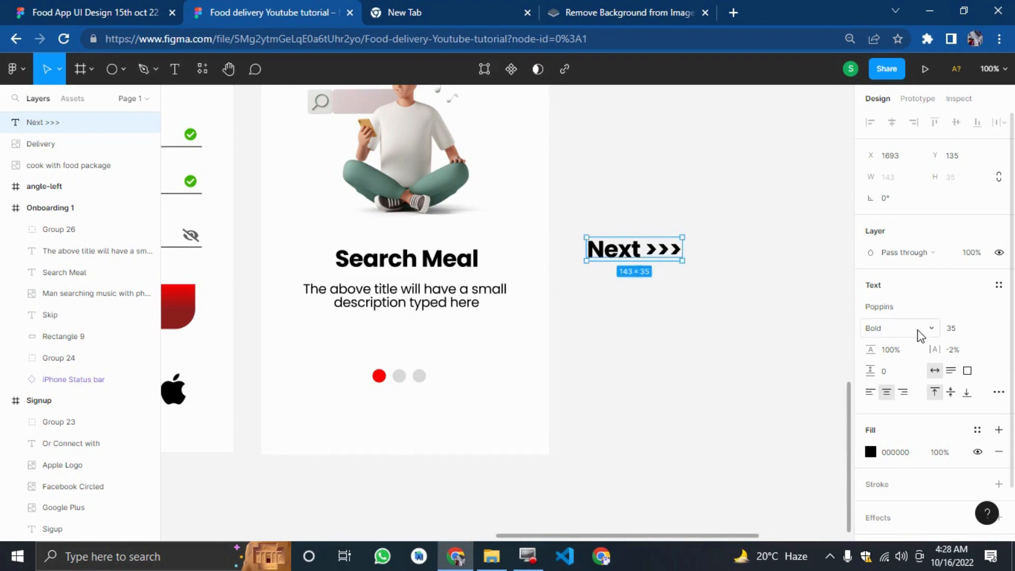
# Set the Next label's font size to 20 and its weight to Regular.
pyautogui.click(957, 329)
pyautogui.write('20')
pyautogui.press('Return')
pyautogui.click(888, 328)
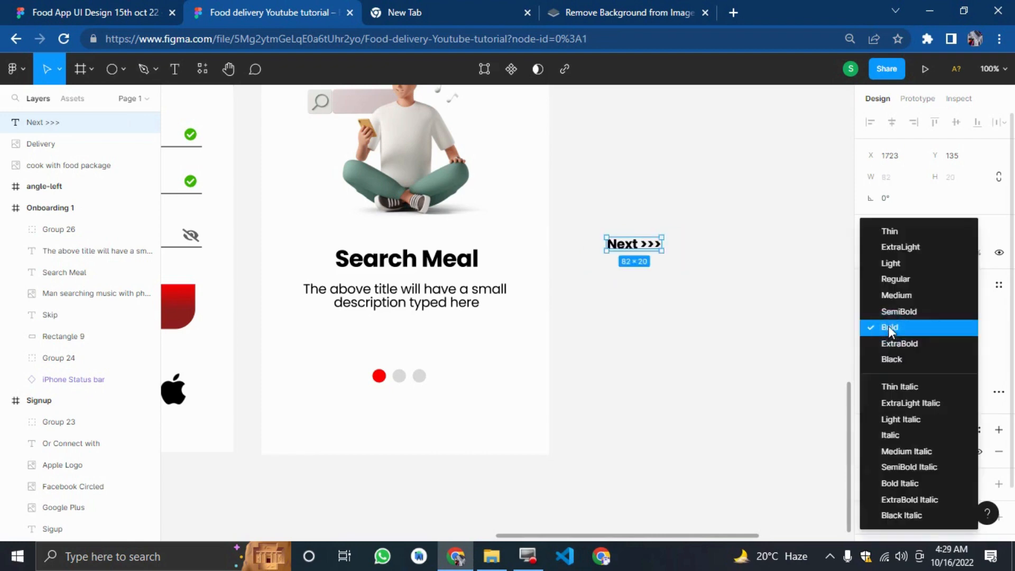
pyautogui.click(895, 285)
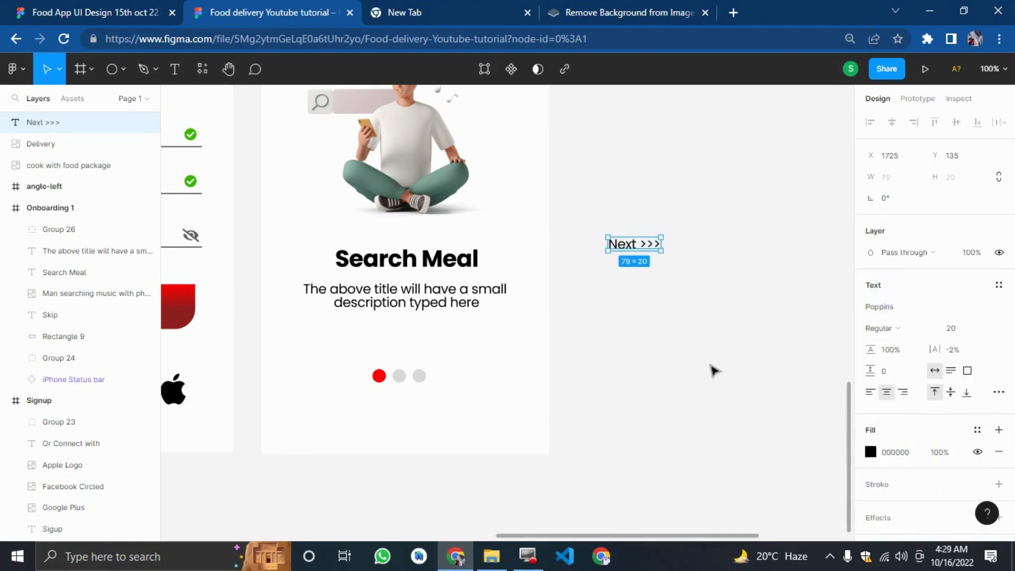
pyautogui.click(708, 364)
# Move the Next label into the frame, level with the dots near the right edge.
pyautogui.click(625, 252)
pyautogui.moveTo(636, 251); pyautogui.dragTo(518, 379)
pyautogui.click(613, 389)
pyautogui.scroll(2, 620, 394)
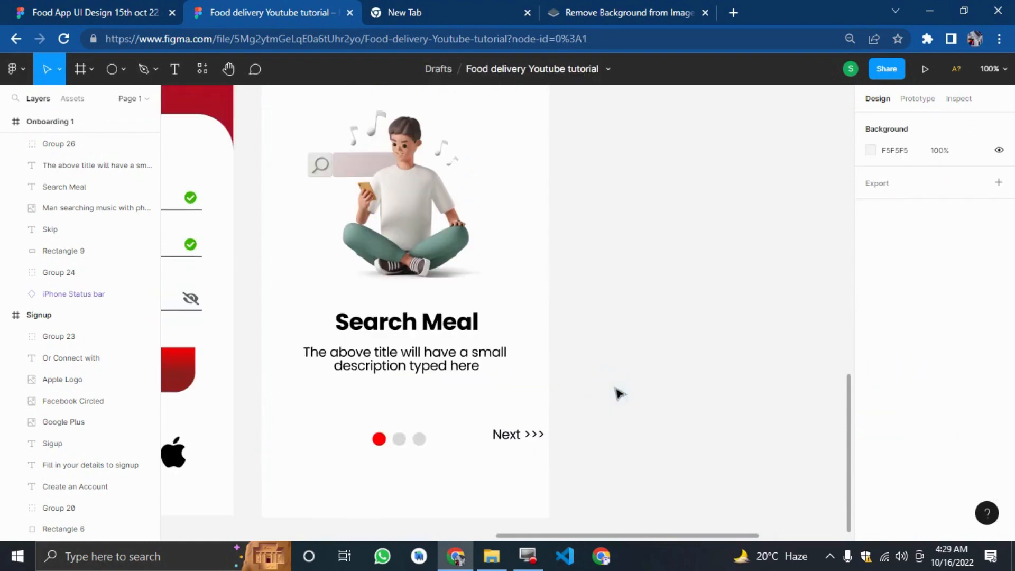
# Duplicate the Onboarding 1 frame twice to create two more onboarding screens.
pyautogui.press('-')
pyautogui.click(565, 404)
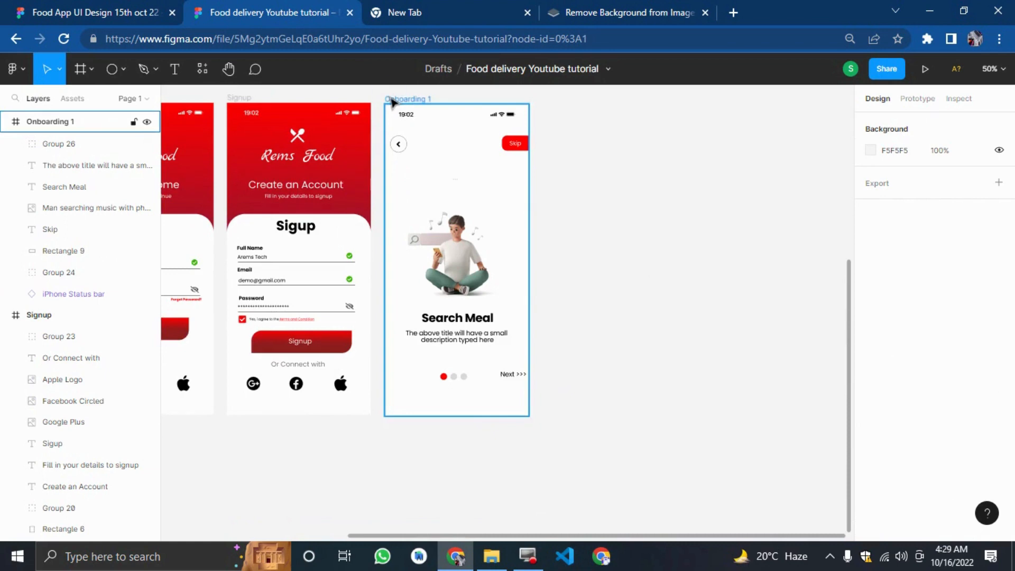
pyautogui.click(392, 102)
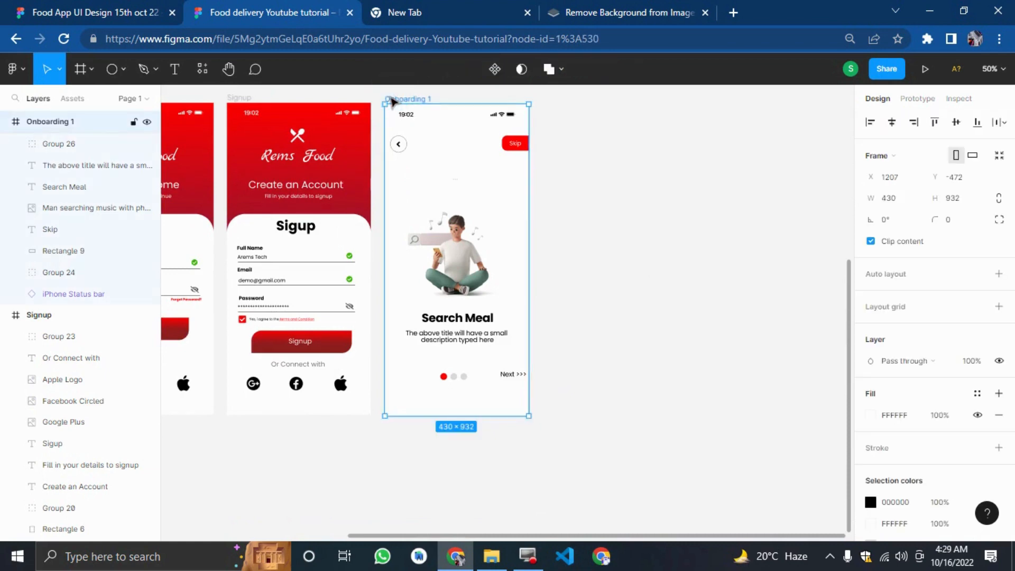
pyautogui.hotkey('ctrl', 'd')
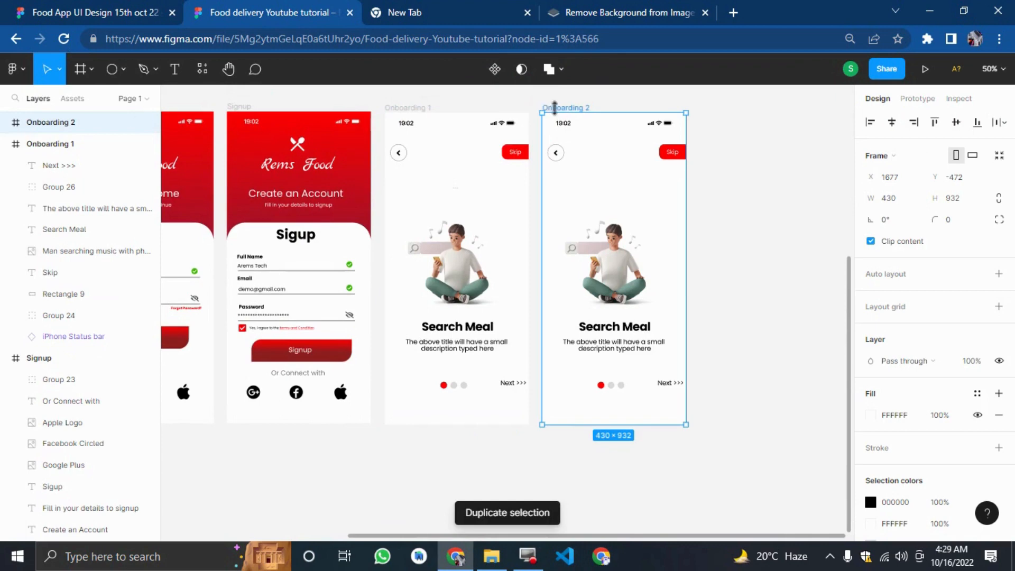
pyautogui.hotkey('ctrl', 'd')
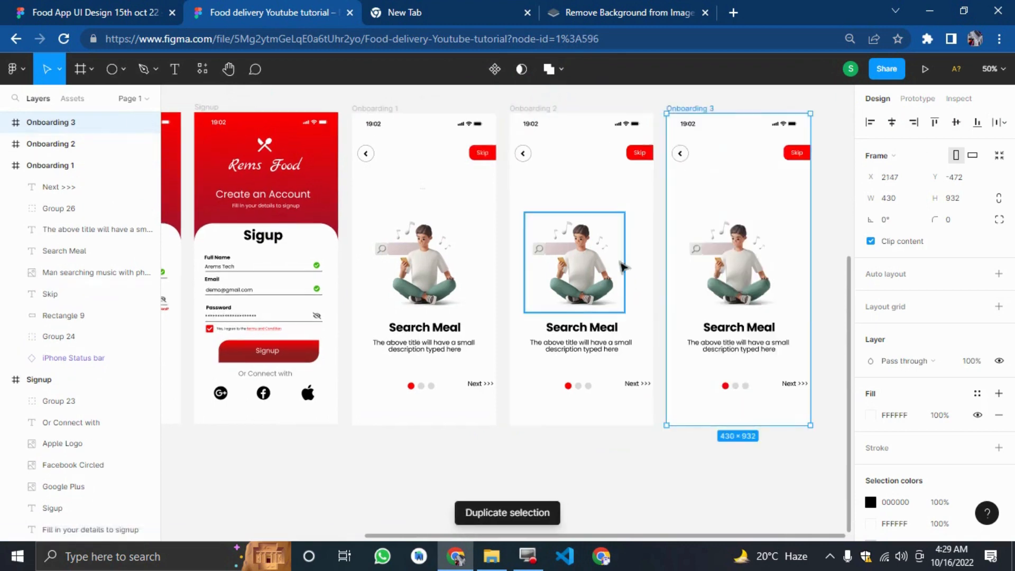
# Review the reference file's onboarding screens at a wider zoom.
pyautogui.click(580, 480)
pyautogui.hotkey('ctrl', 'shift', 'Tab')
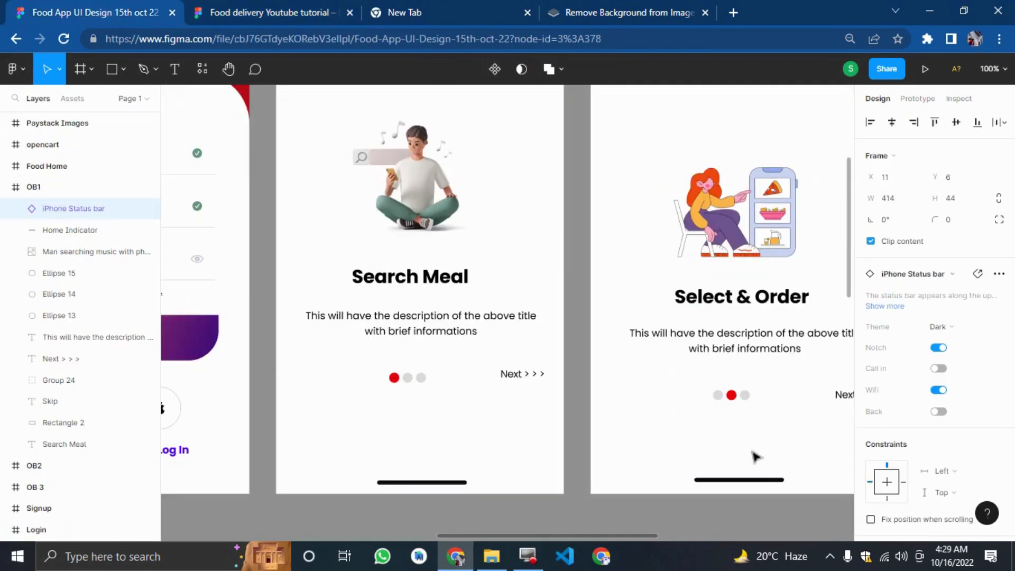
pyautogui.press('-')
pyautogui.scroll(1, 733, 415)
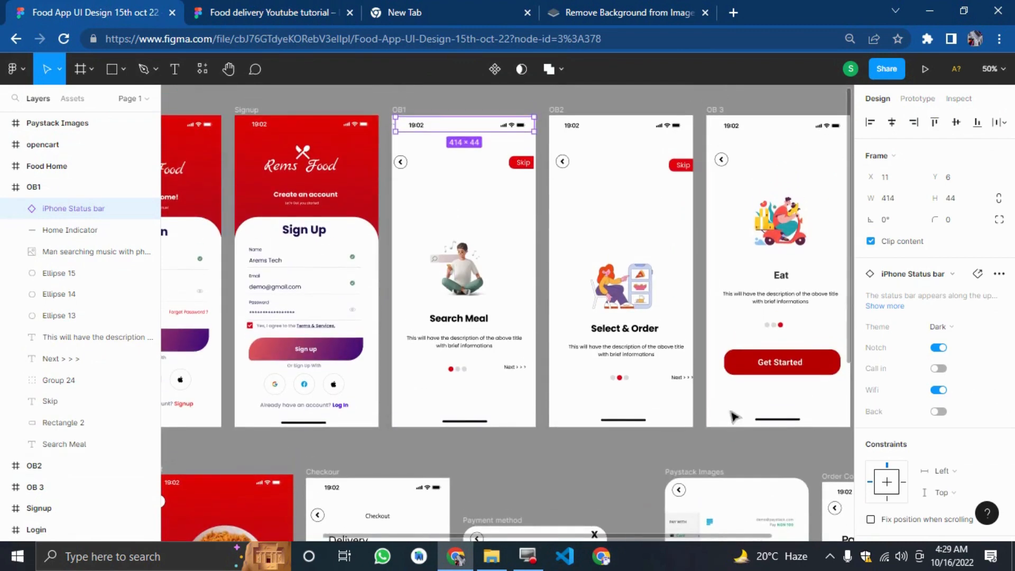
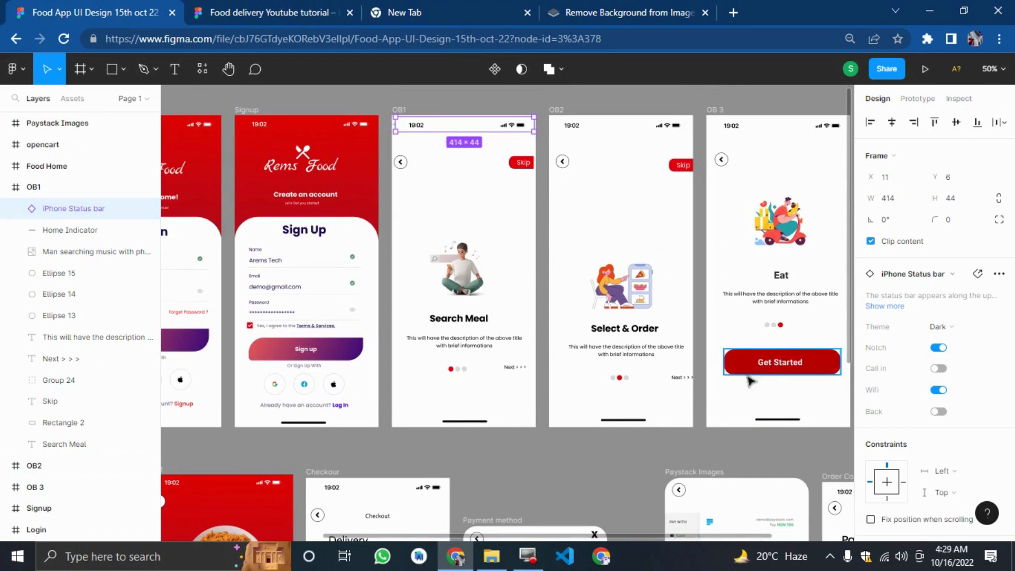
# Switch to the tutorial design file and delete the Next label from the Onboarding 3 frame.
pyautogui.hotkey('ctrl', 'Tab')
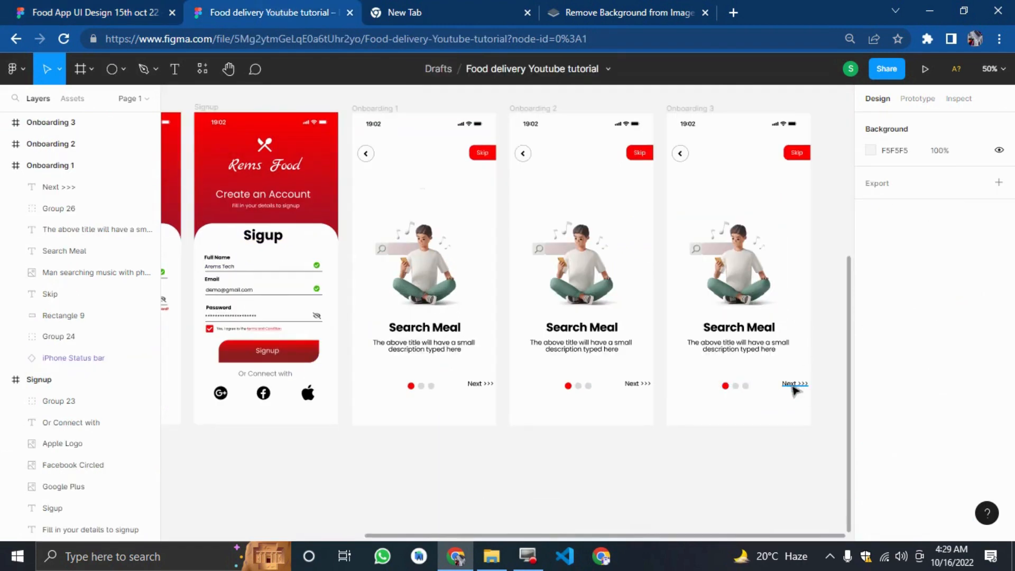
pyautogui.click(793, 387)
pyautogui.press('Delete')
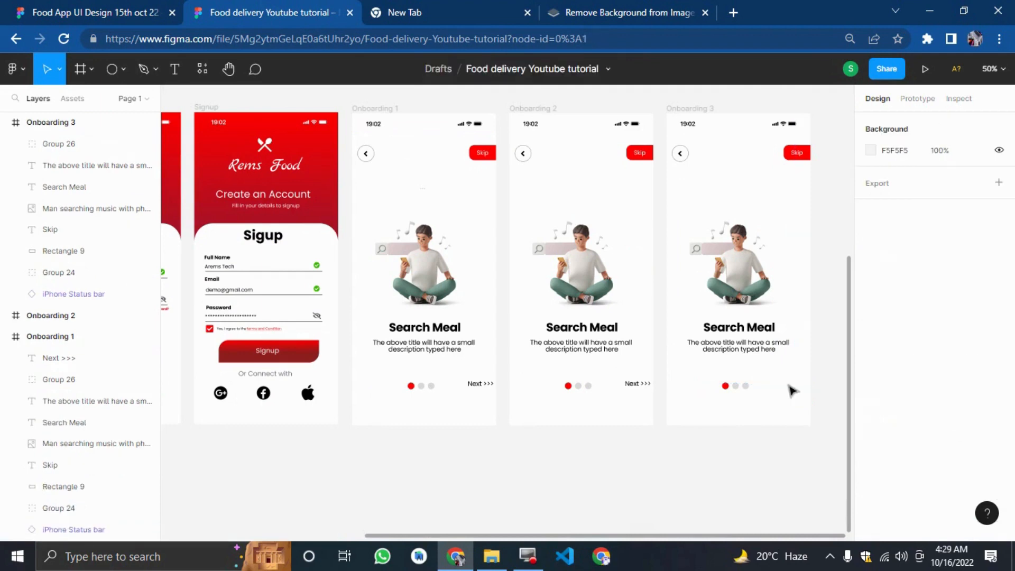
# Delete the man-searching illustrations from the Onboarding 2 and Onboarding 3 frames.
pyautogui.click(578, 261)
pyautogui.press('Delete')
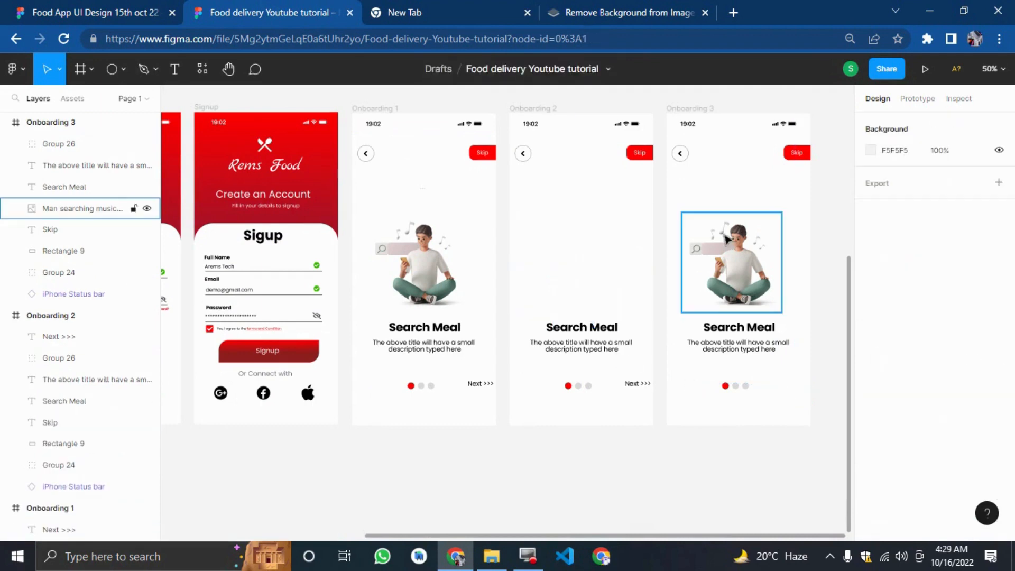
pyautogui.click(735, 264)
pyautogui.press('Delete')
# Bring the cook-with-food-package illustration down onto the Onboarding 2 frame.
pyautogui.scroll(5, 740, 271)
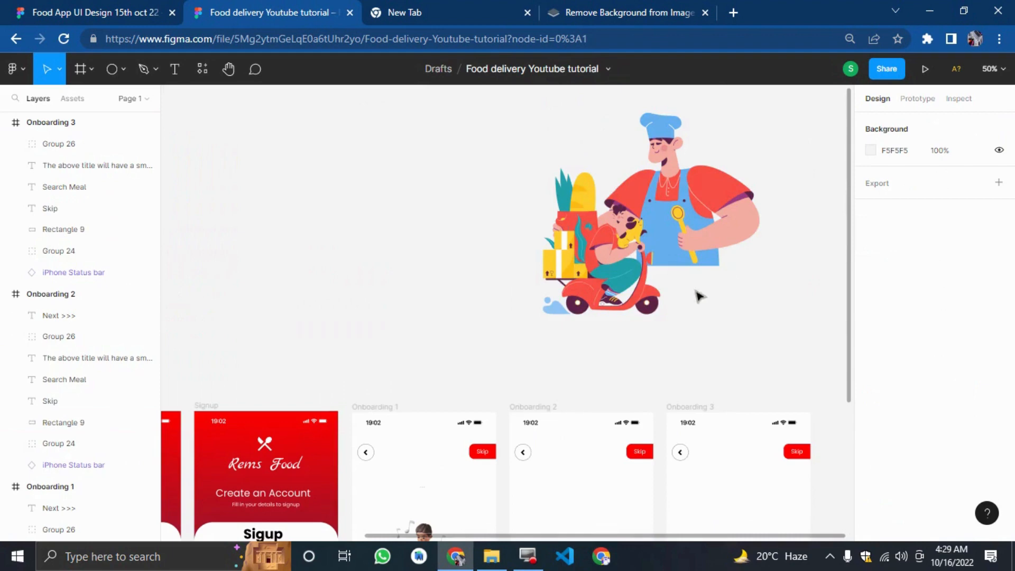
pyautogui.moveTo(693, 191); pyautogui.dragTo(689, 406)
pyautogui.scroll(-3, 714, 357)
pyautogui.moveTo(711, 339); pyautogui.dragTo(693, 397)
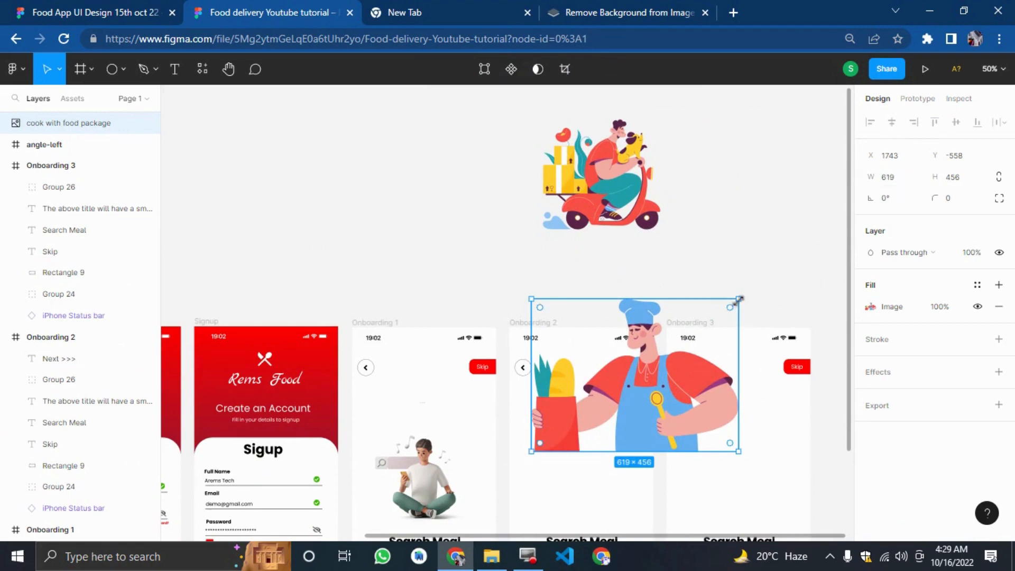
# Scale the cook illustration to about 363 × 216 and position it above the Onboarding 2 title.
pyautogui.moveTo(738, 299); pyautogui.dragTo(662, 370)
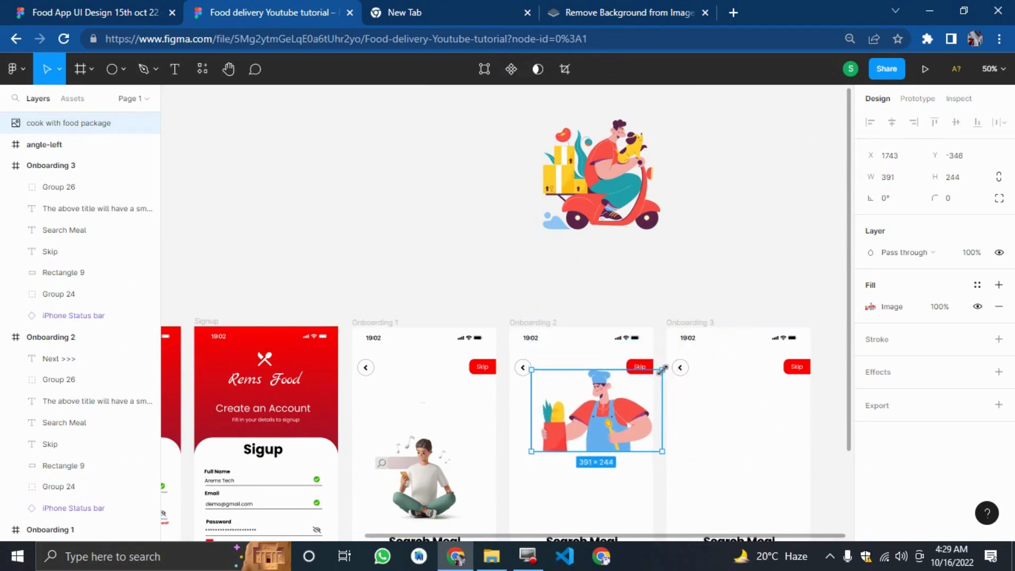
pyautogui.scroll(-5, 660, 370)
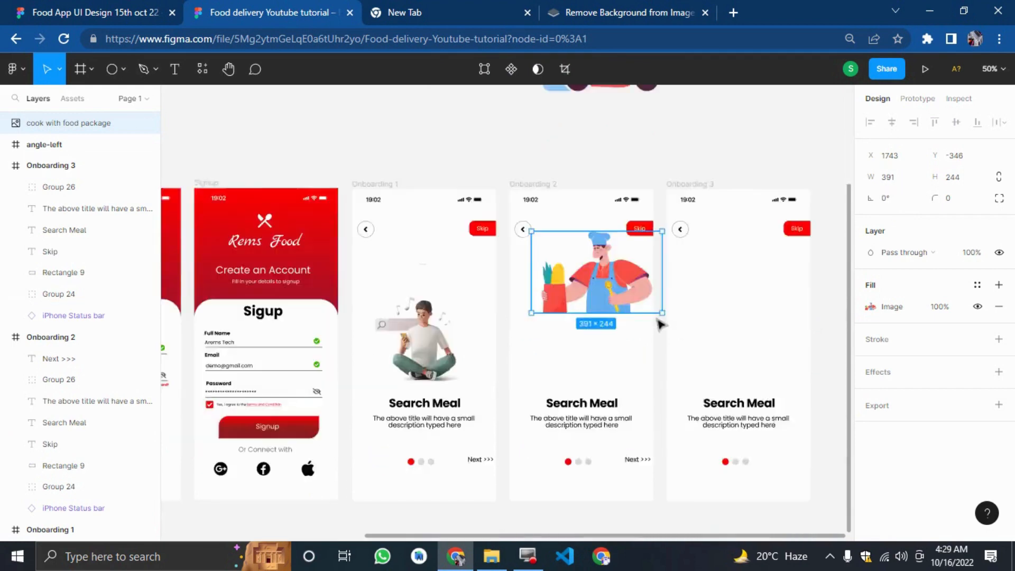
pyautogui.moveTo(590, 188); pyautogui.dragTo(574, 255)
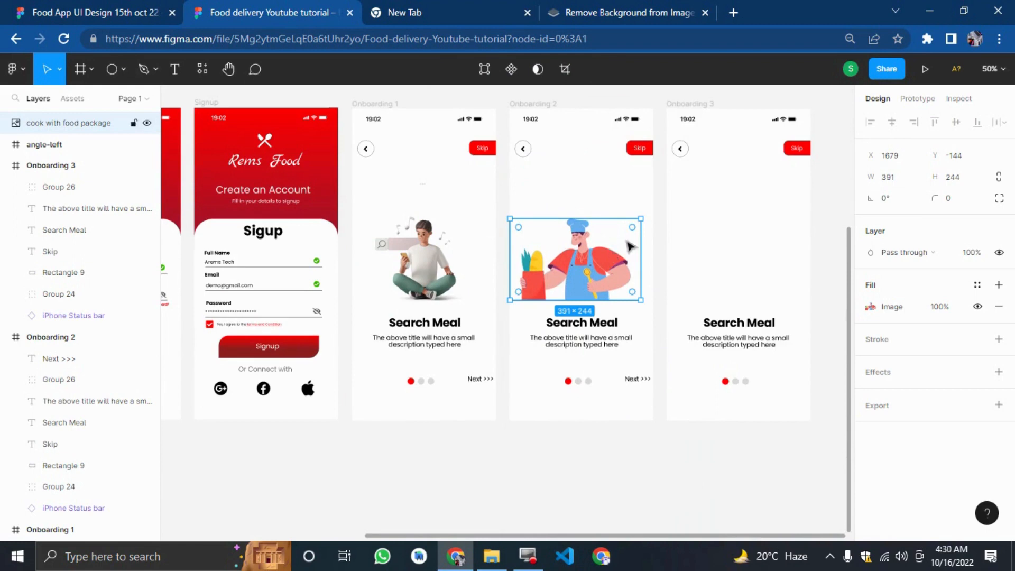
pyautogui.moveTo(641, 219); pyautogui.dragTo(632, 228)
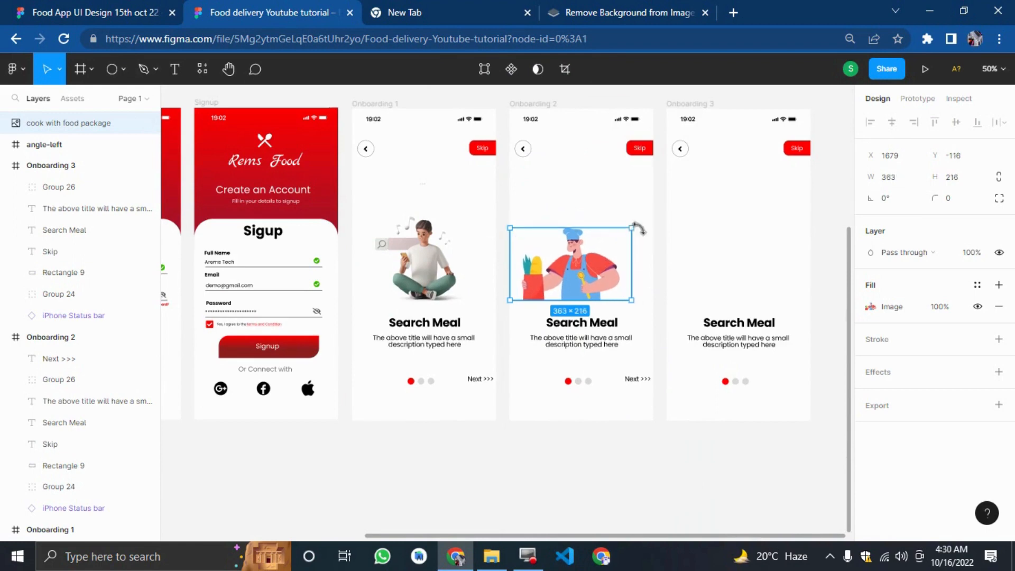
pyautogui.press('Right')
pyautogui.press('Right')
pyautogui.press('Right')
pyautogui.press('Right')
pyautogui.press('Right')
pyautogui.press('Right')
pyautogui.press('Right')
pyautogui.press('Right')
pyautogui.press('Right')
pyautogui.press('Right')
pyautogui.press('Right')
pyautogui.press('Right')
pyautogui.press('Right')
pyautogui.press('Right')
pyautogui.press('Right')
pyautogui.press('Right')
pyautogui.press('Right')
pyautogui.press('Right')
pyautogui.press('Right')
pyautogui.press('Right')
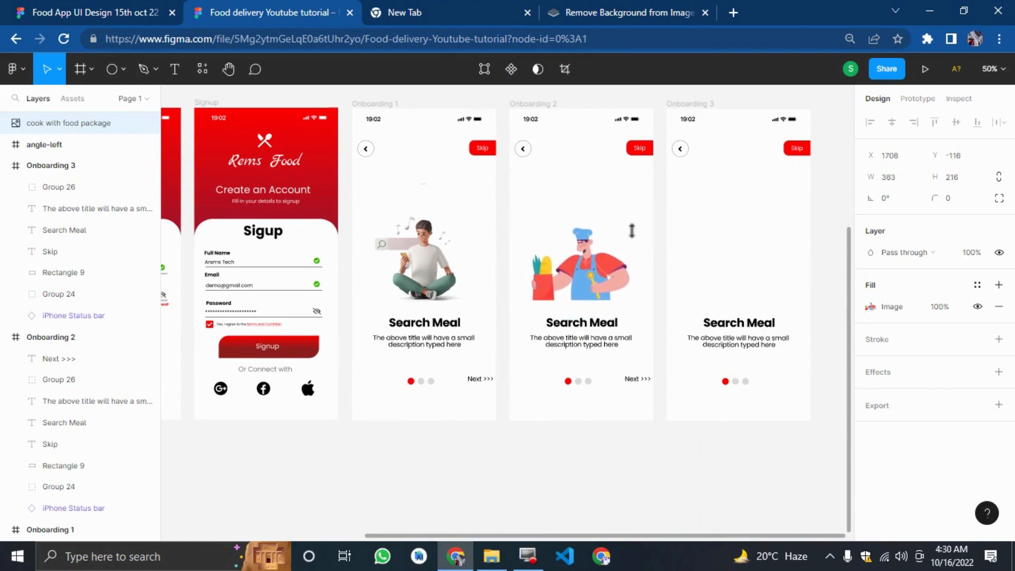
pyautogui.press('Left')
pyautogui.press('Left')
pyautogui.press('Left')
pyautogui.press('Left')
pyautogui.press('Left')
pyautogui.press('Left')
pyautogui.press('Left')
pyautogui.press('Left')
pyautogui.press('Left')
pyautogui.press('Left')
pyautogui.press('Left')
pyautogui.press('Left')
pyautogui.press('Left')
pyautogui.press('Left')
pyautogui.press('Left')
pyautogui.press('Left')
pyautogui.press('Left')
pyautogui.press('Left')
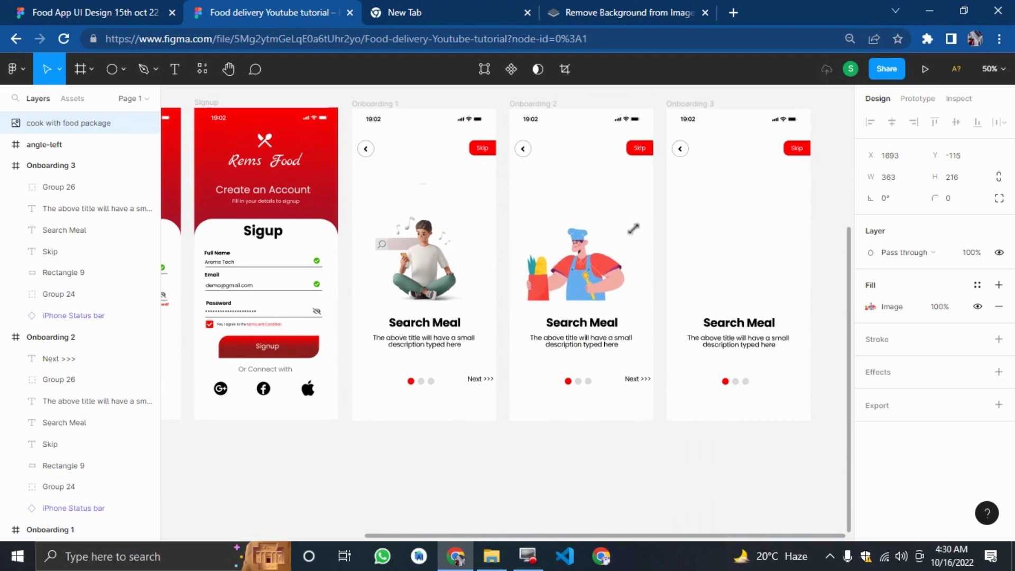
# Bring the delivery scooter illustration down onto the Onboarding 3 frame.
pyautogui.scroll(1, 717, 191)
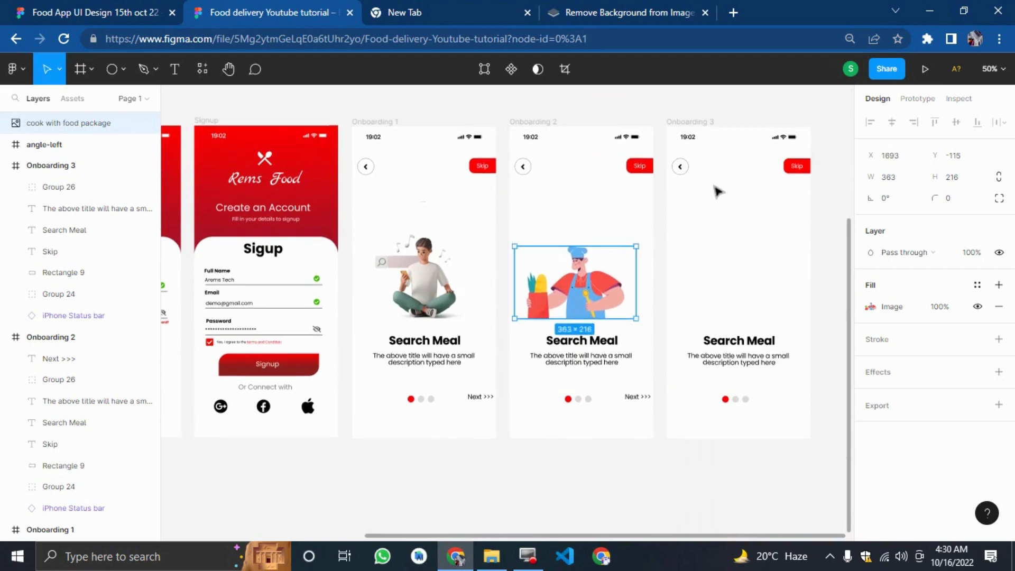
pyautogui.click(624, 97)
pyautogui.scroll(4, 624, 116)
pyautogui.moveTo(602, 186); pyautogui.dragTo(735, 415)
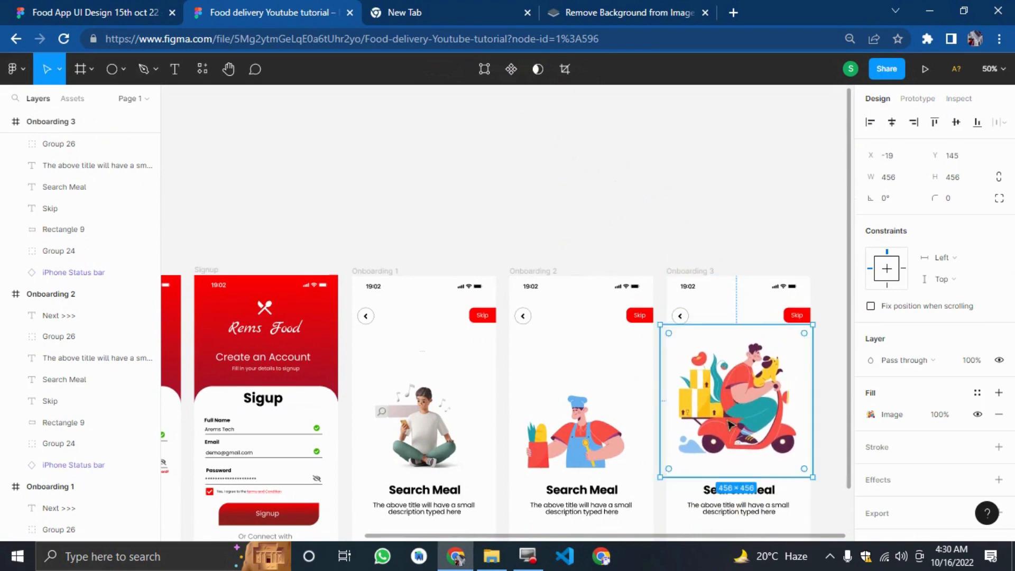
# Resize the delivery illustration to 300 × 300 and center it above the Onboarding 3 title.
pyautogui.click(894, 178)
pyautogui.press('Tab')
pyautogui.write('300')
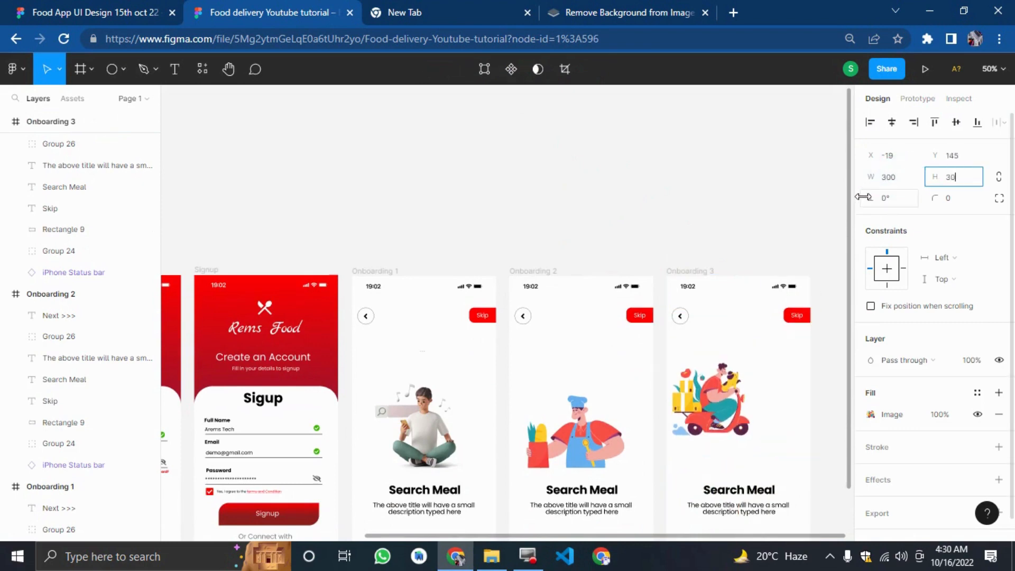
pyautogui.press('Return')
pyautogui.click(708, 228)
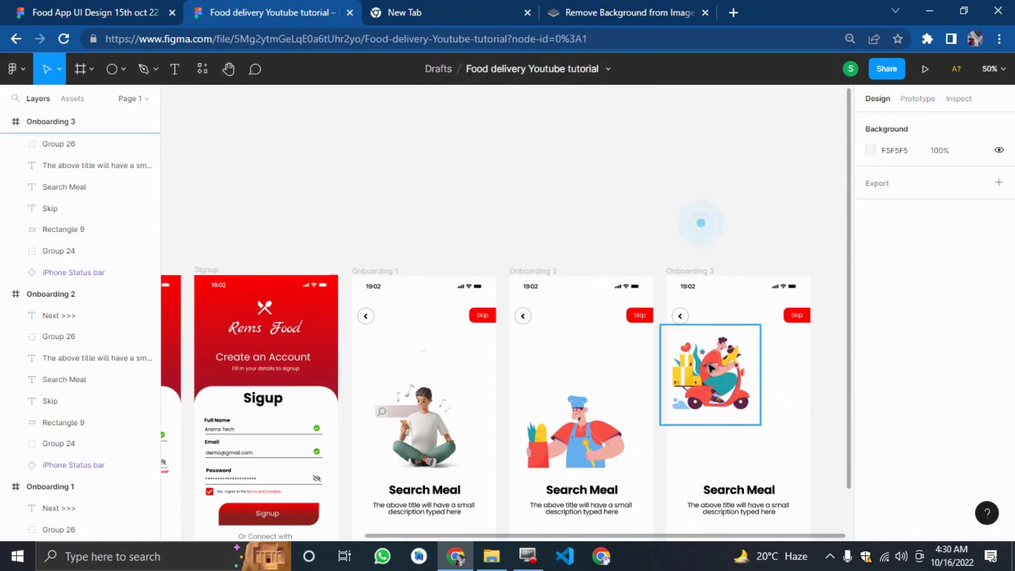
pyautogui.moveTo(713, 369); pyautogui.dragTo(744, 430)
pyautogui.scroll(-4, 729, 400)
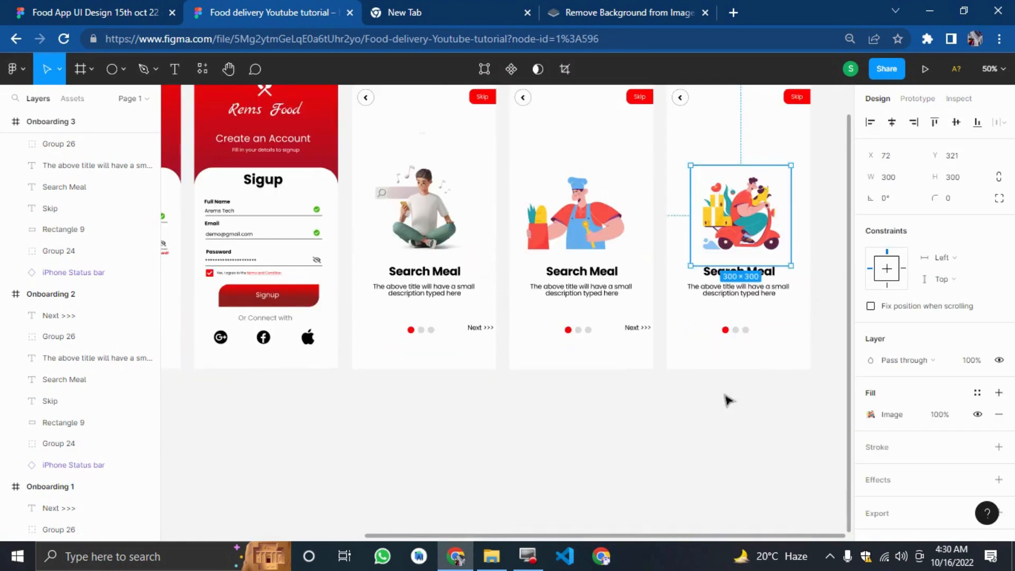
pyautogui.click(729, 400)
# Change the Onboarding 2 title text to "Select and Order".
pyautogui.click(561, 273)
pyautogui.doubleClick(564, 270)
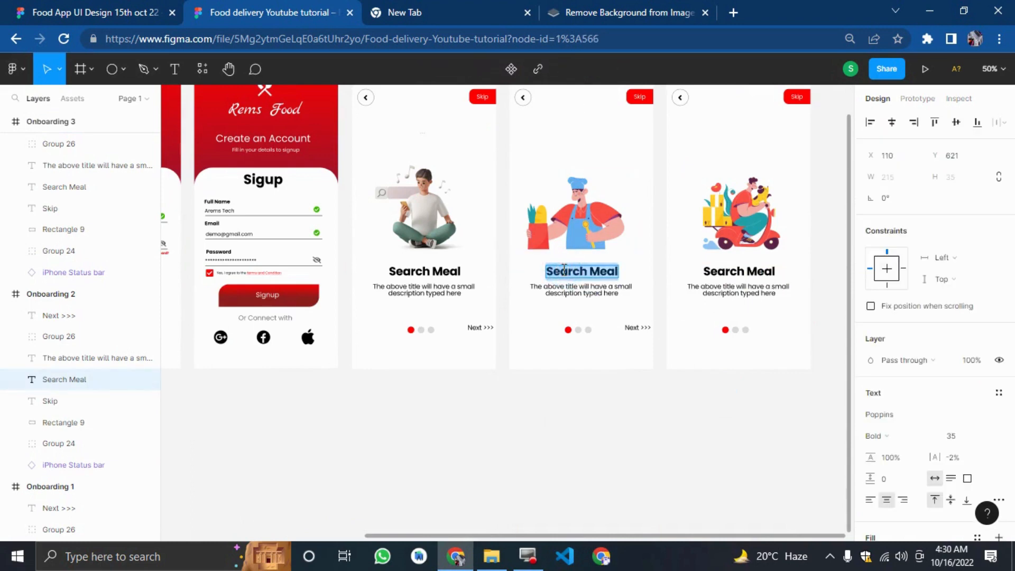
pyautogui.write('Sew')
pyautogui.write('ect')
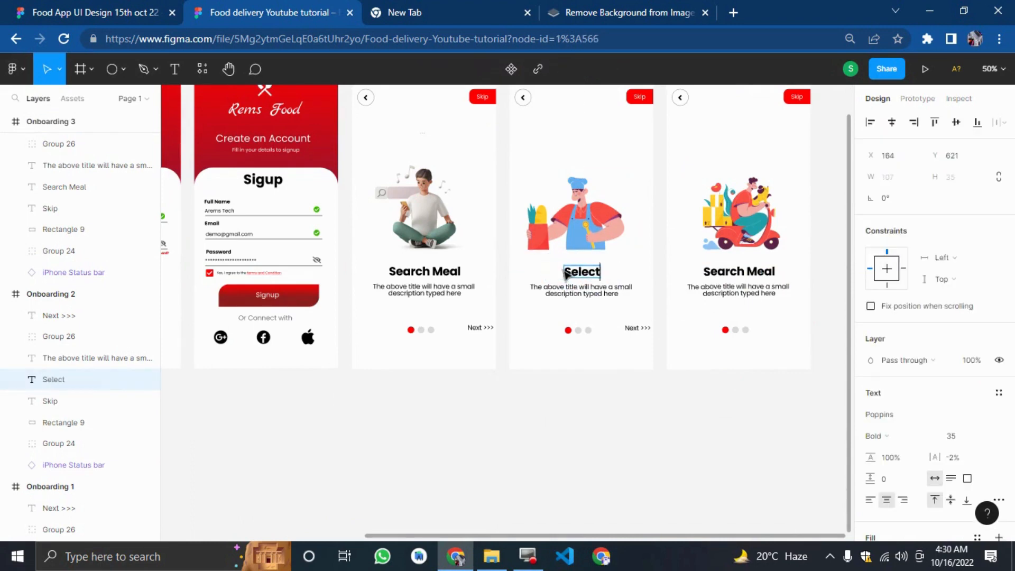
pyautogui.write(' and Order')
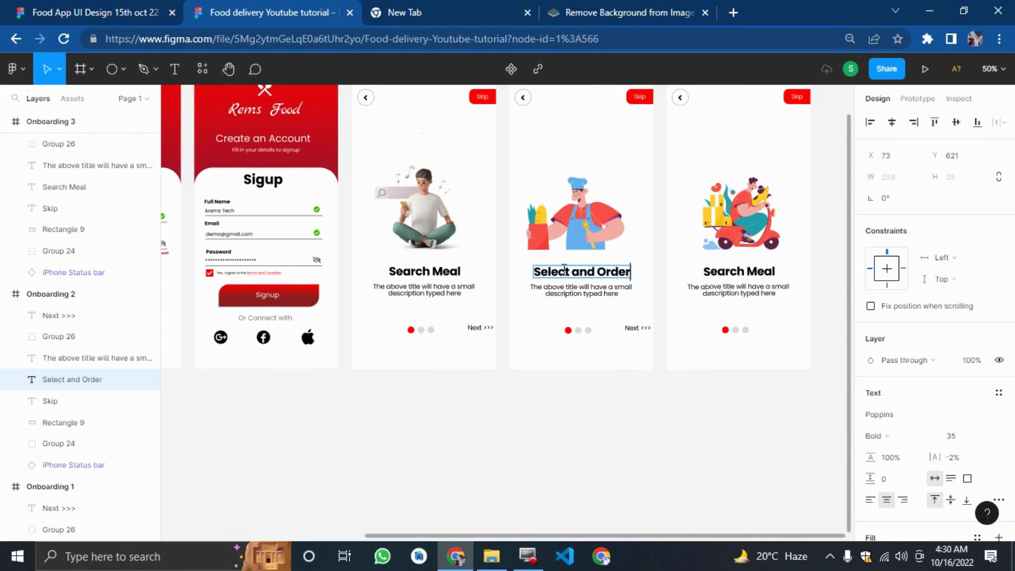
pyautogui.press('Escape')
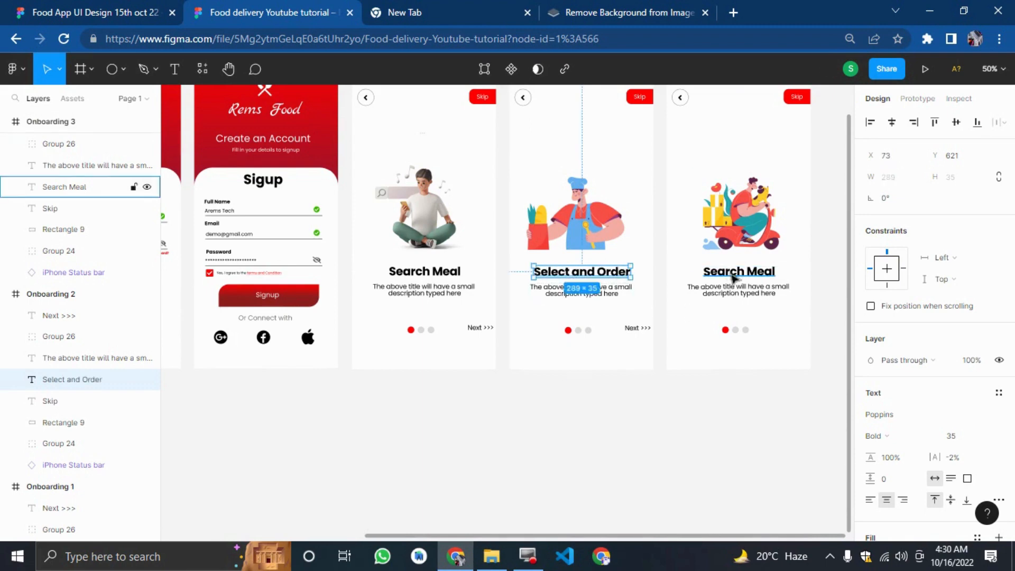
# Change the Onboarding 3 title text to "Eat".
pyautogui.click(733, 277)
pyautogui.doubleClick(733, 271)
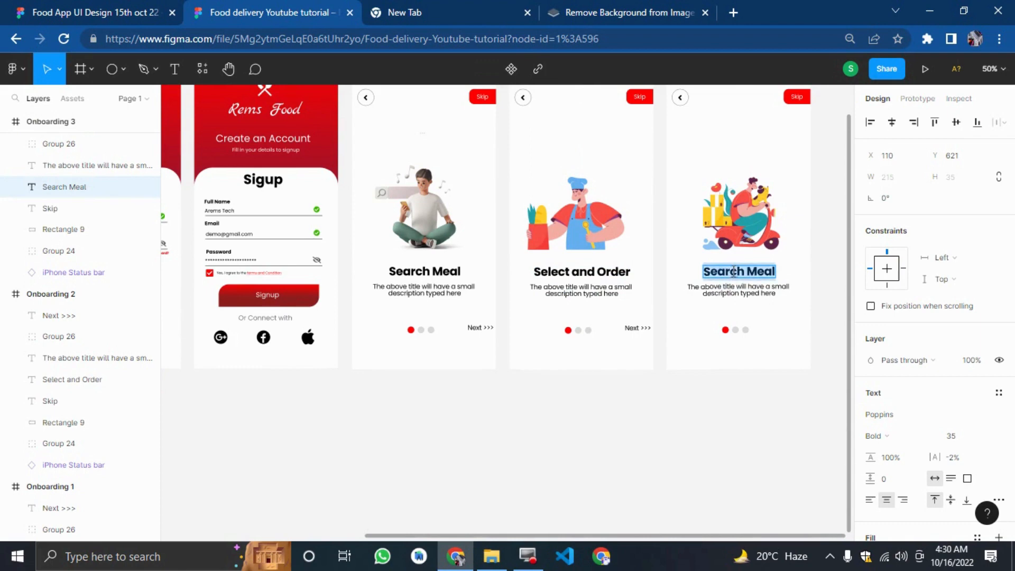
pyautogui.write('W')
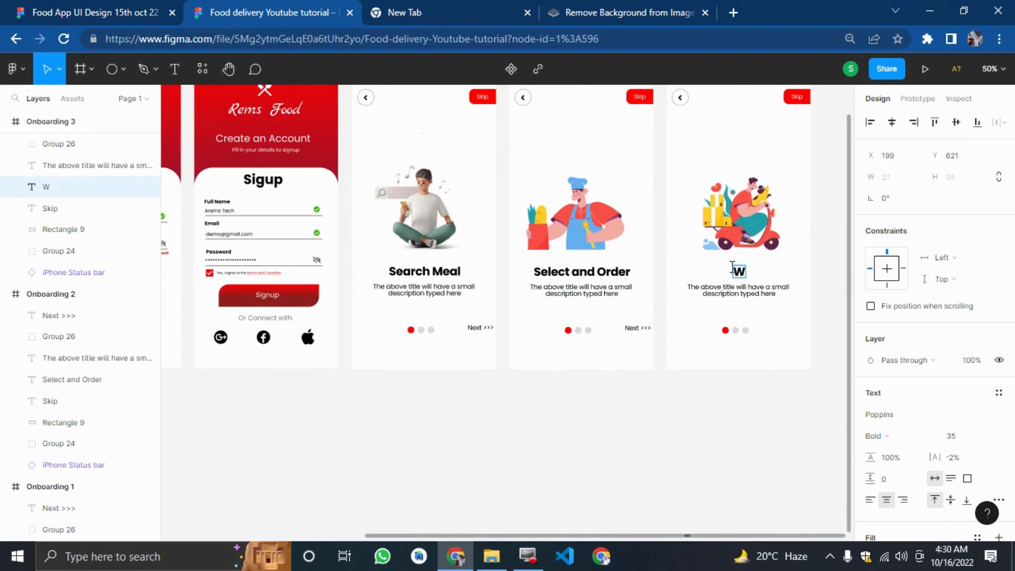
pyautogui.press('BackSpace')
pyautogui.press('BackSpace')
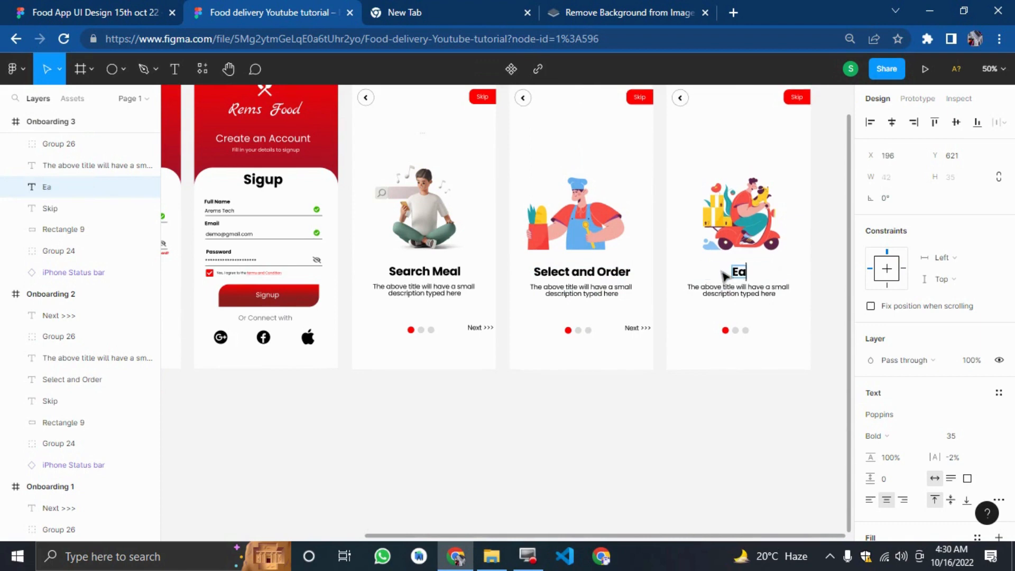
# Set the Search Meal title's font weight to SemiBold.
pyautogui.click(426, 274)
pyautogui.click(880, 436)
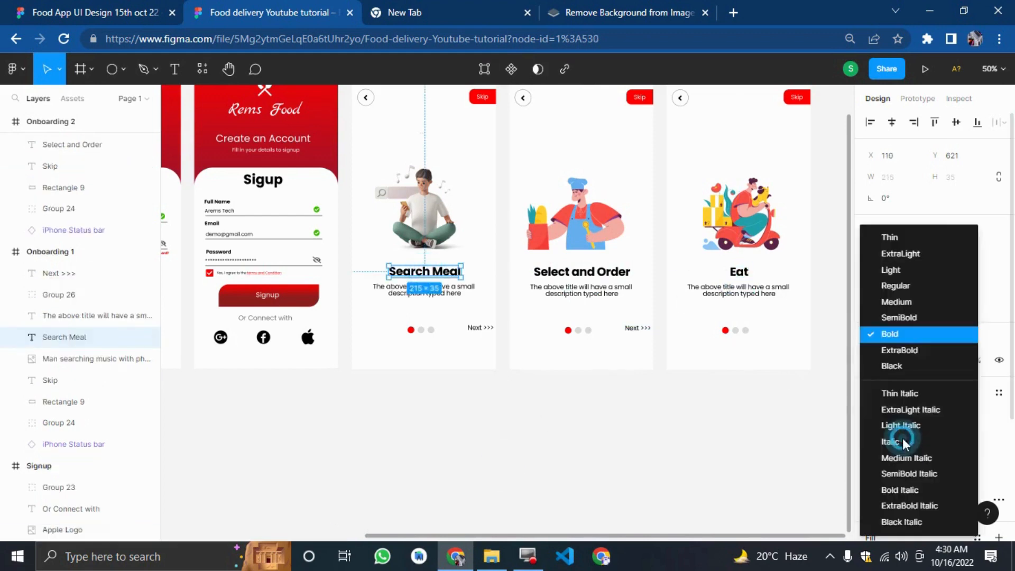
pyautogui.click(899, 317)
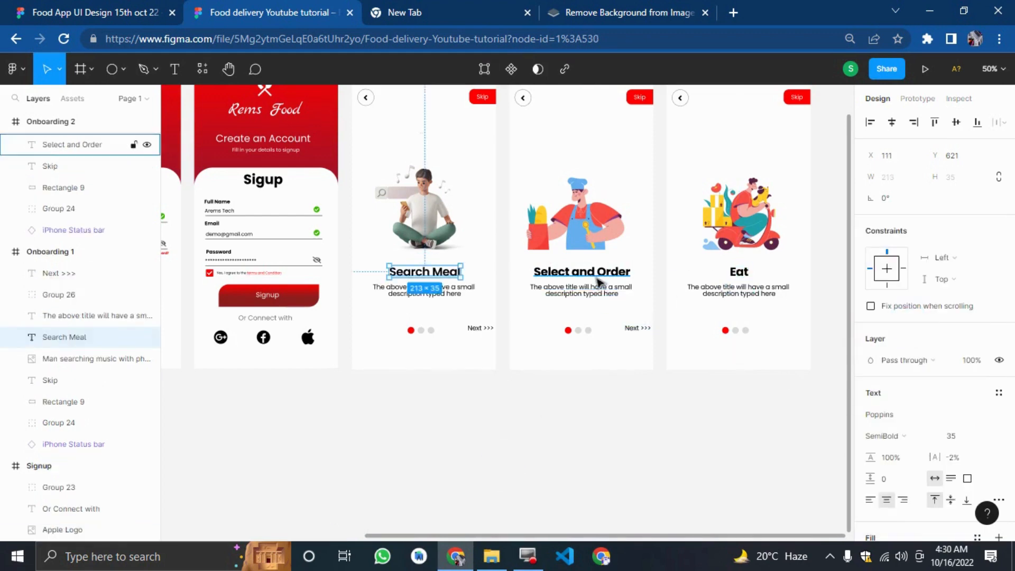
# Set the Select and Order title's font weight to SemiBold.
pyautogui.click(95, 145)
pyautogui.click(879, 436)
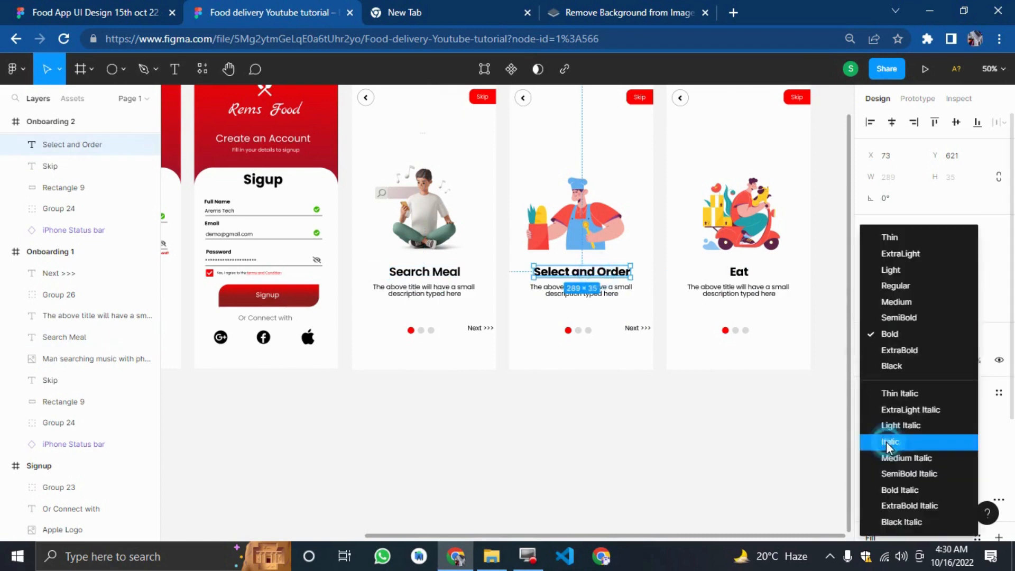
pyautogui.click(894, 302)
pyautogui.click(728, 423)
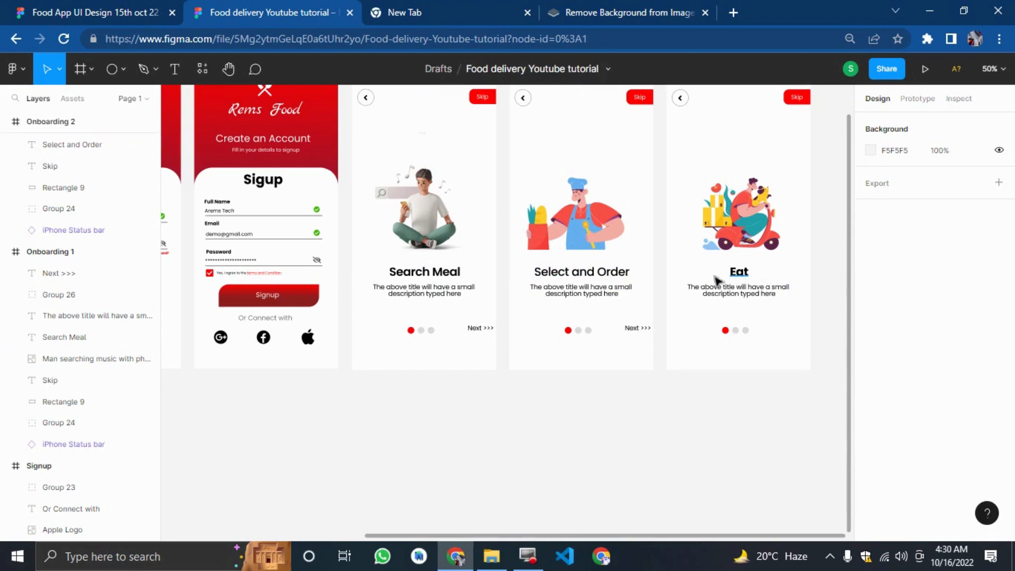
pyautogui.click(577, 273)
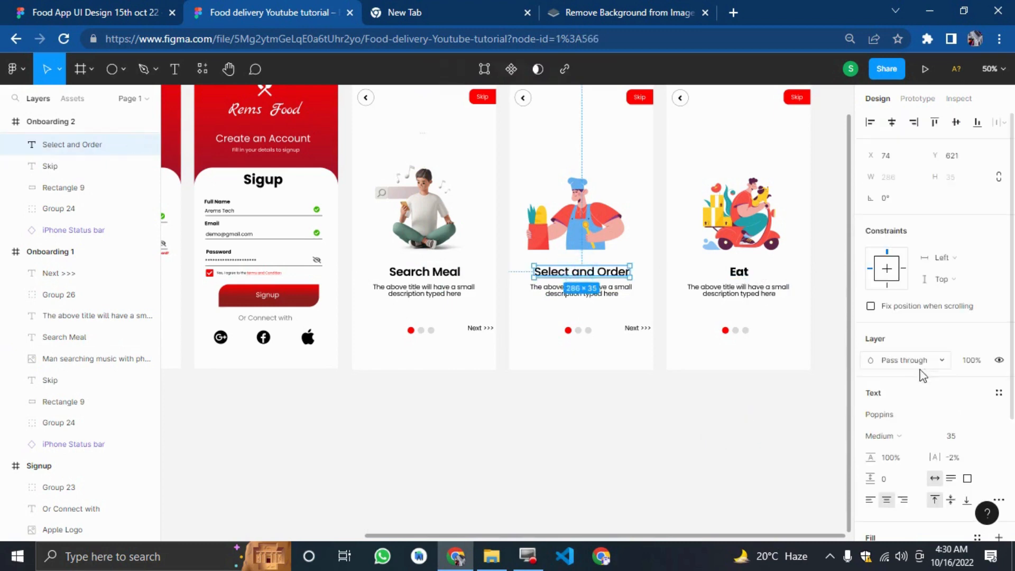
pyautogui.click(888, 438)
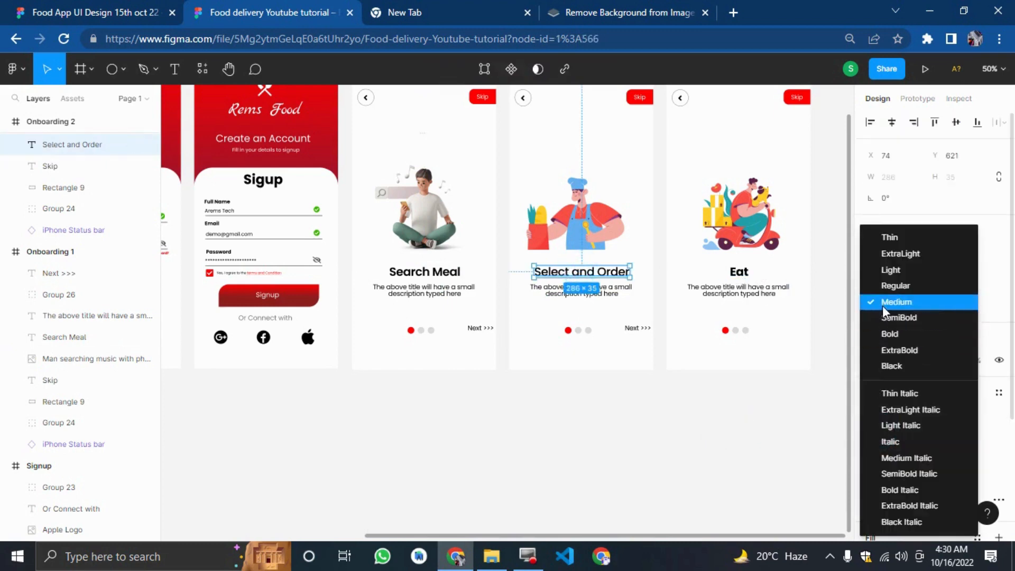
pyautogui.click(883, 314)
# Set the Eat title's font weight to SemiBold.
pyautogui.click(742, 278)
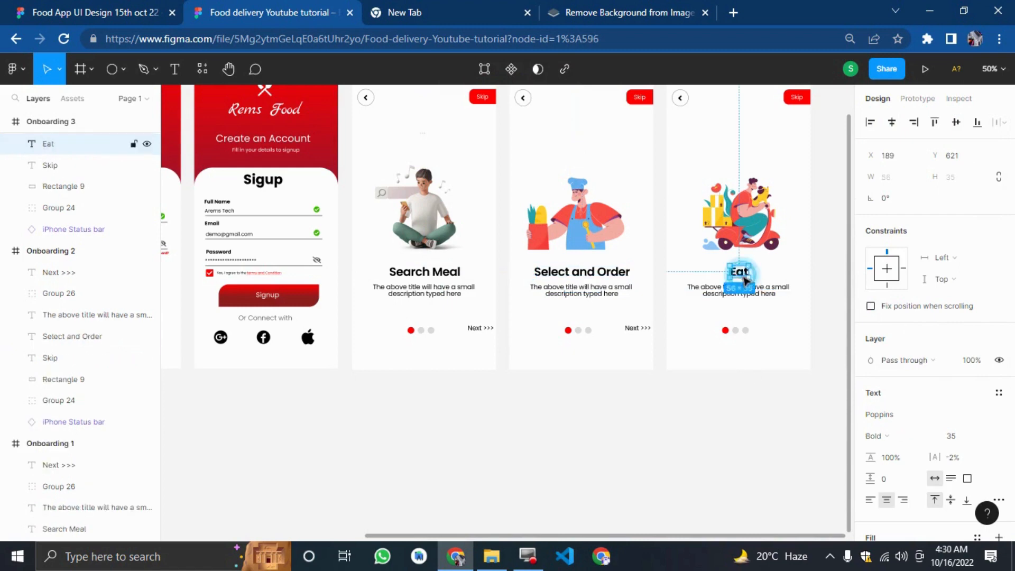
pyautogui.click(876, 436)
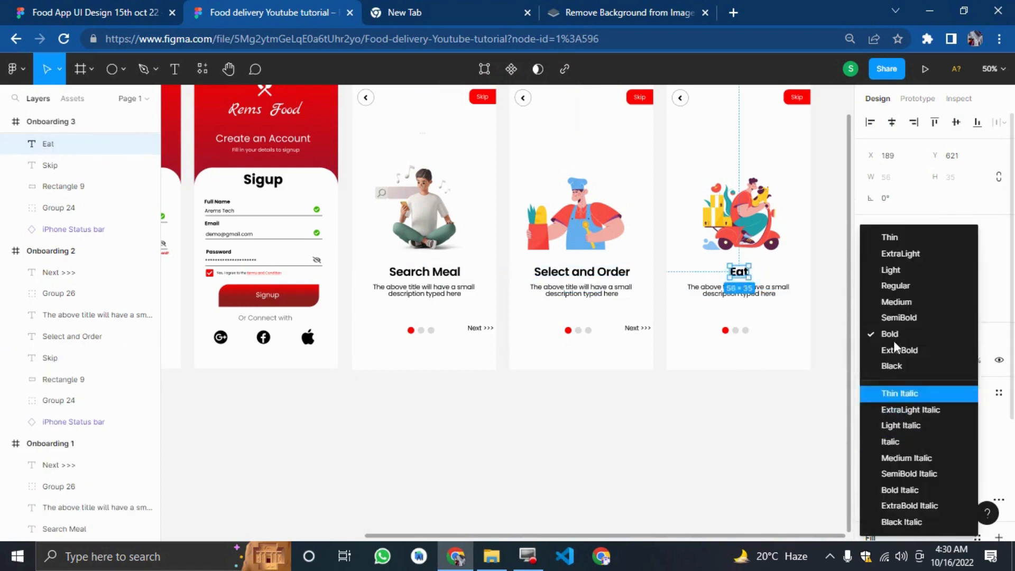
pyautogui.click(894, 318)
pyautogui.click(735, 418)
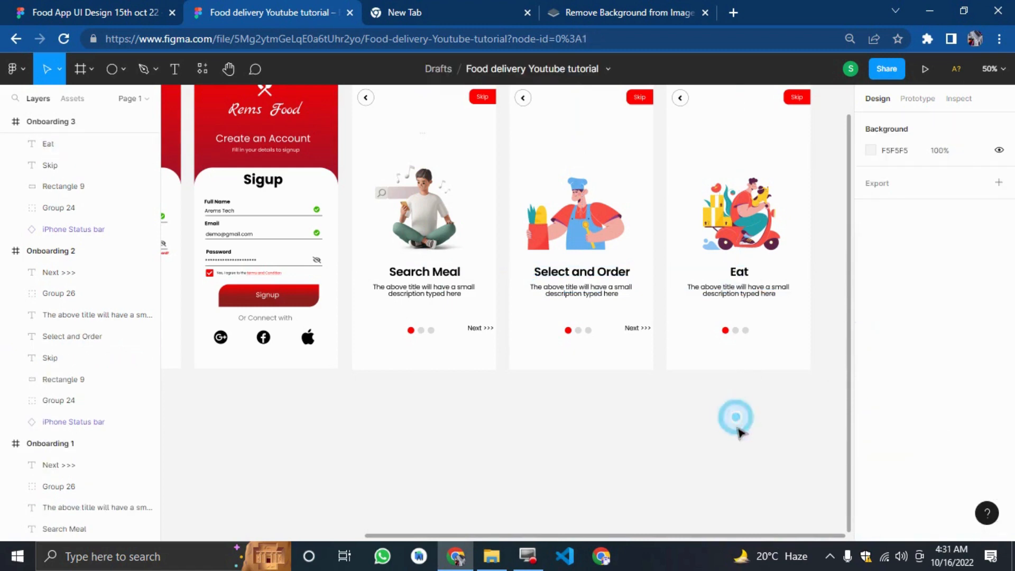
# Compare with the reference file, then move the Onboarding 3 illustration, title and description upward together.
pyautogui.moveTo(739, 432); pyautogui.dragTo(657, 421)
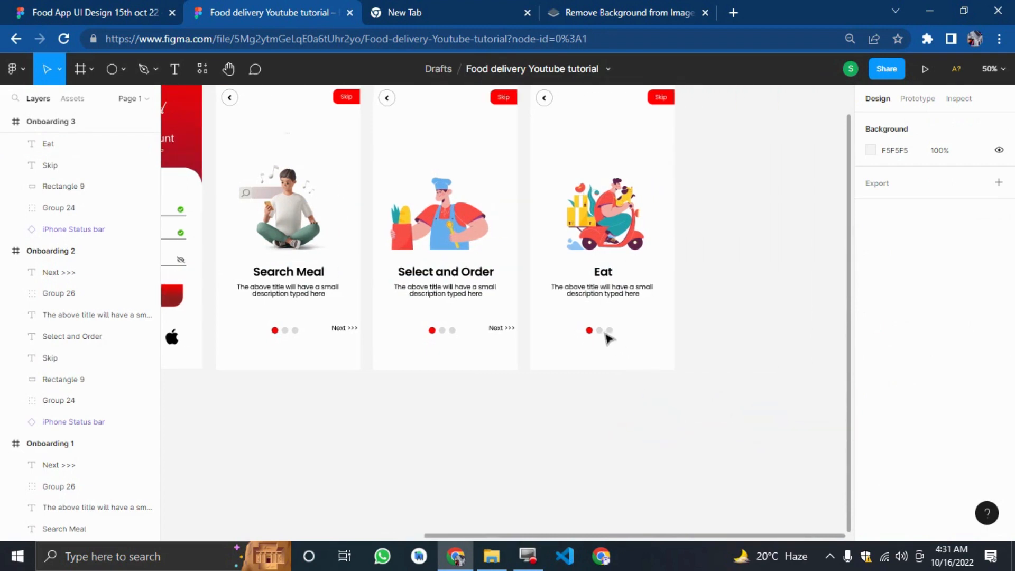
pyautogui.click(66, 7)
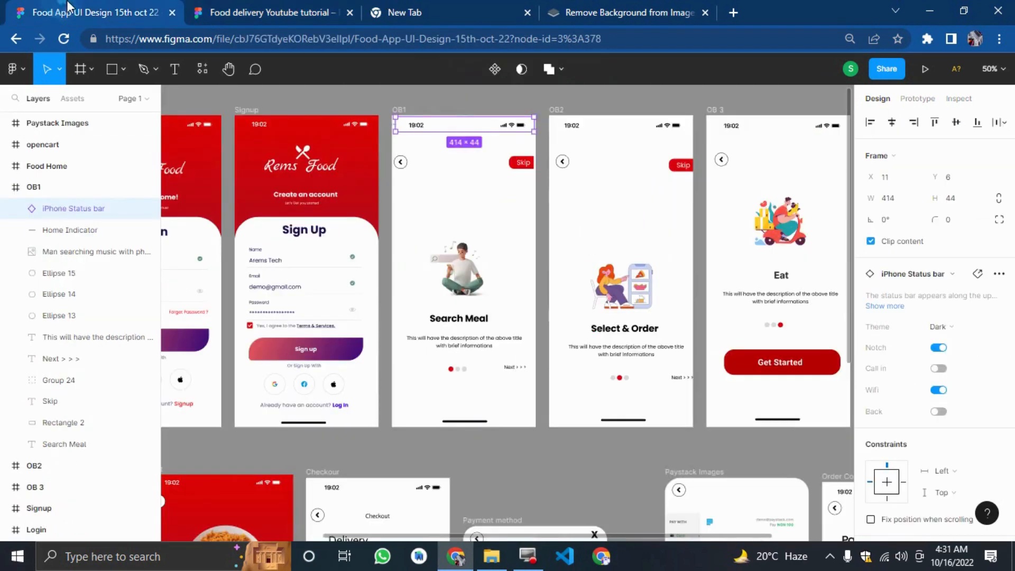
pyautogui.click(243, 8)
pyautogui.moveTo(701, 304); pyautogui.dragTo(613, 201)
pyautogui.click(699, 307)
pyautogui.moveTo(704, 351); pyautogui.dragTo(563, 337)
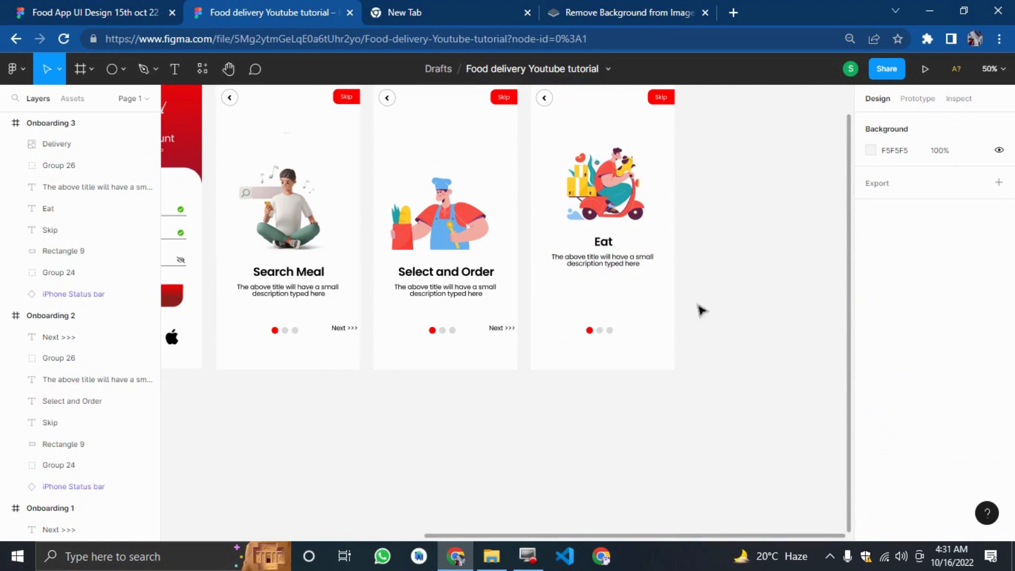
# Move Onboarding 3's pagination dots up so they sit just beneath the description.
pyautogui.moveTo(706, 344); pyautogui.dragTo(581, 311)
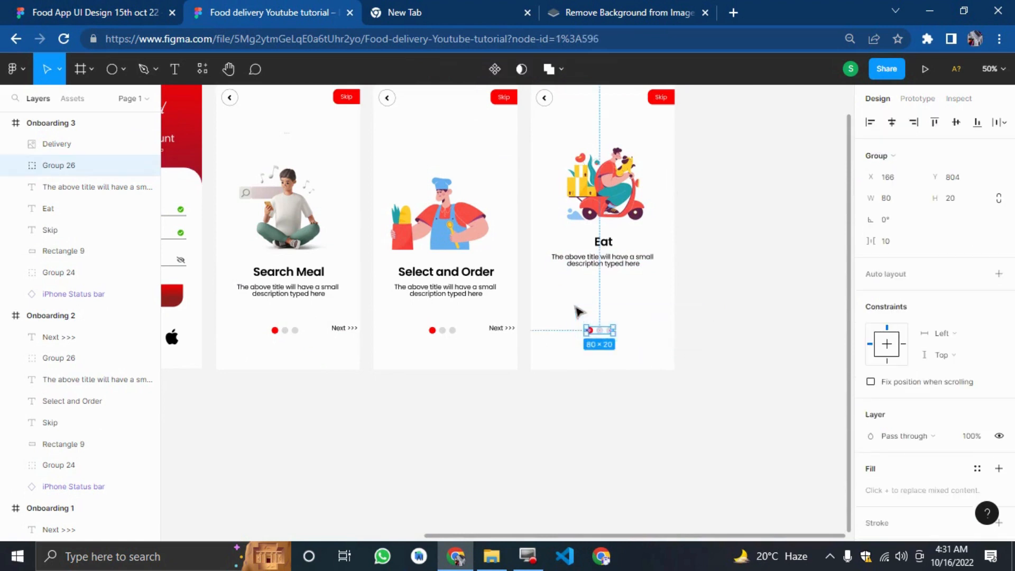
pyautogui.hotkey('shift', 'Up')
pyautogui.hotkey('shift', 'Up')
pyautogui.hotkey('shift', 'Up')
pyautogui.hotkey('shift', 'Up')
pyautogui.hotkey('shift', 'Up')
pyautogui.hotkey('shift', 'Up')
pyautogui.hotkey('shift', 'Up')
pyautogui.hotkey('shift', 'Up')
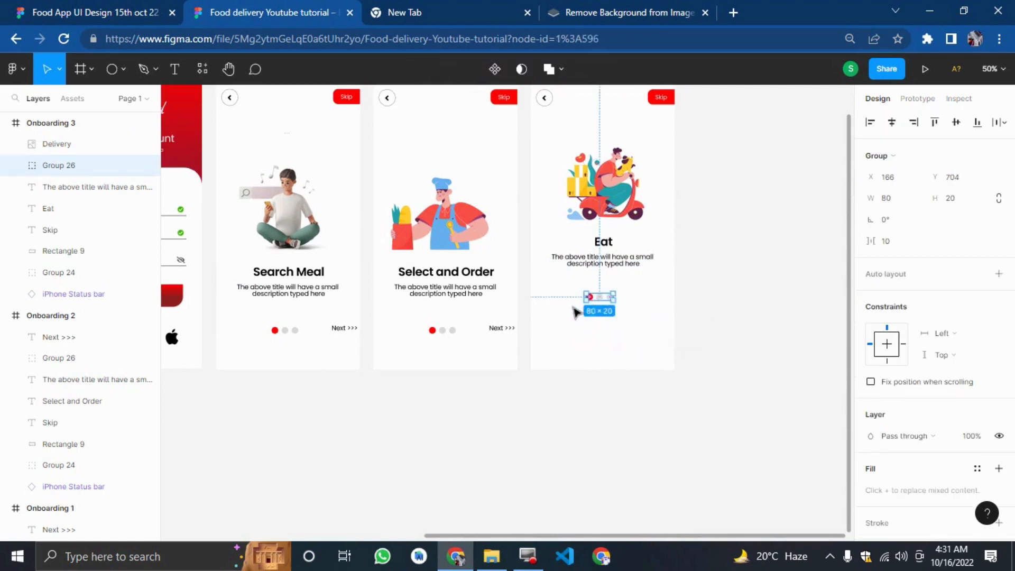
pyautogui.hotkey('shift', 'Right')
pyautogui.hotkey('shift', 'Up')
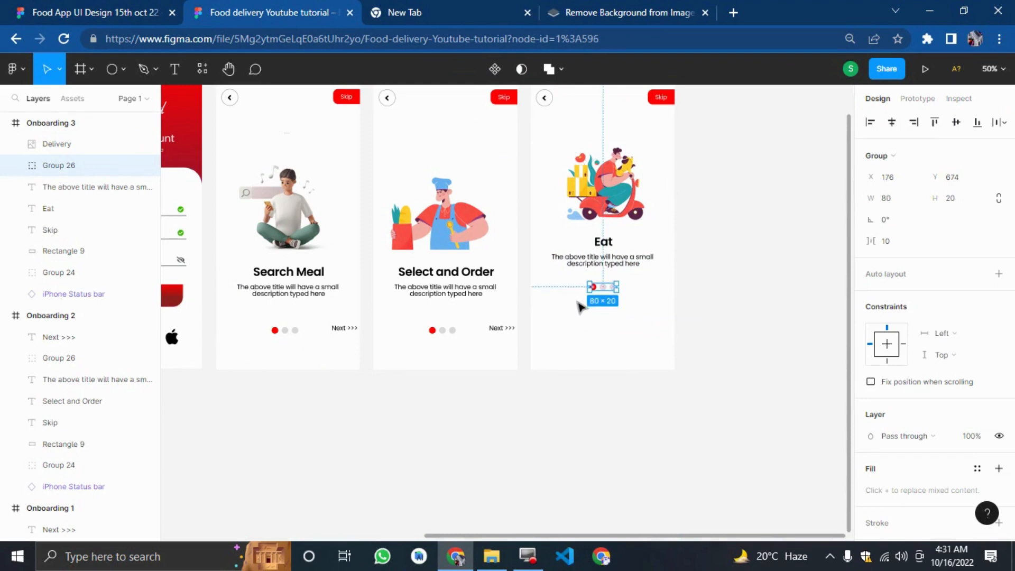
pyautogui.click(757, 321)
# Duplicate the Signup screen's red button rectangle and place the copy below Onboarding 3's pagination dots.
pyautogui.moveTo(306, 421); pyautogui.dragTo(238, 433)
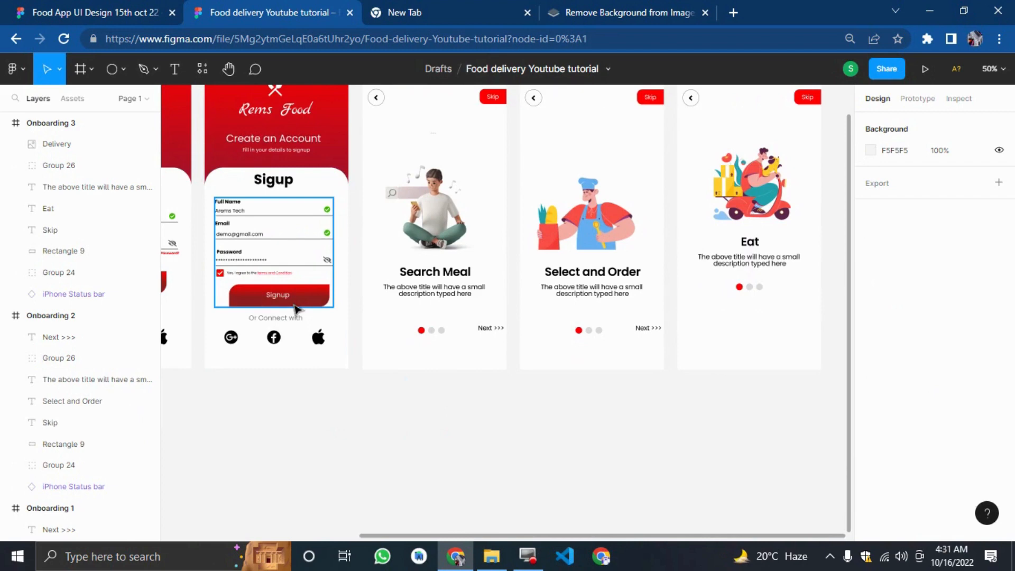
pyautogui.keyDown('ctrl'); pyautogui.click(297, 304); pyautogui.keyUp('ctrl')
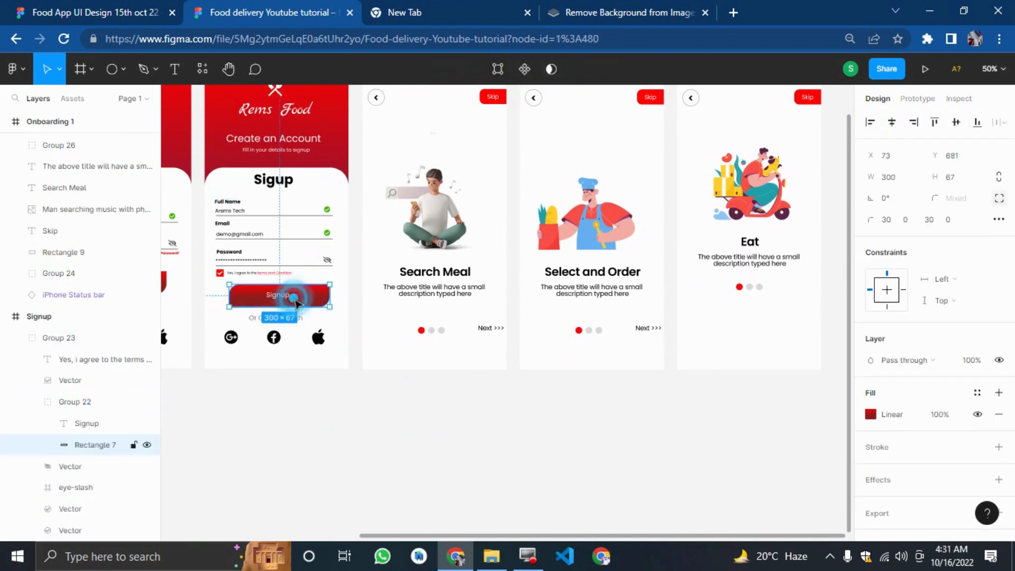
pyautogui.hotkey('ctrl', 'd')
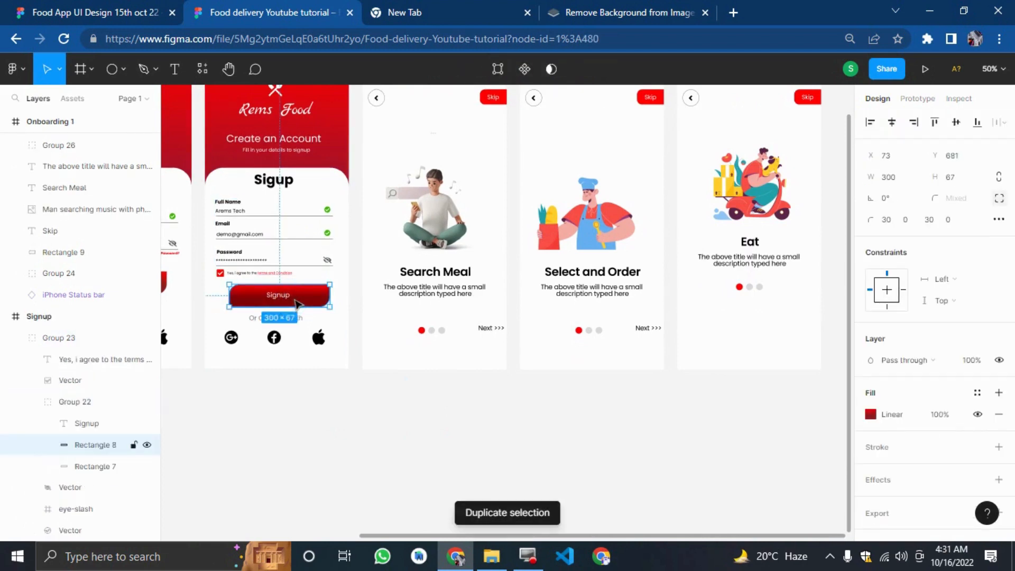
pyautogui.moveTo(297, 303); pyautogui.dragTo(775, 334)
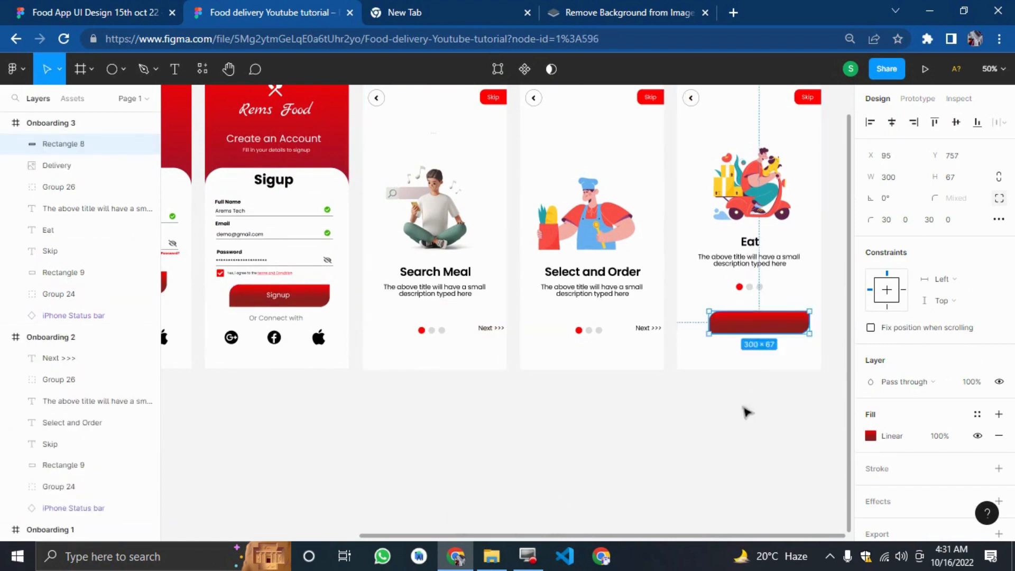
pyautogui.click(732, 448)
pyautogui.hscroll(3, 788, 447)
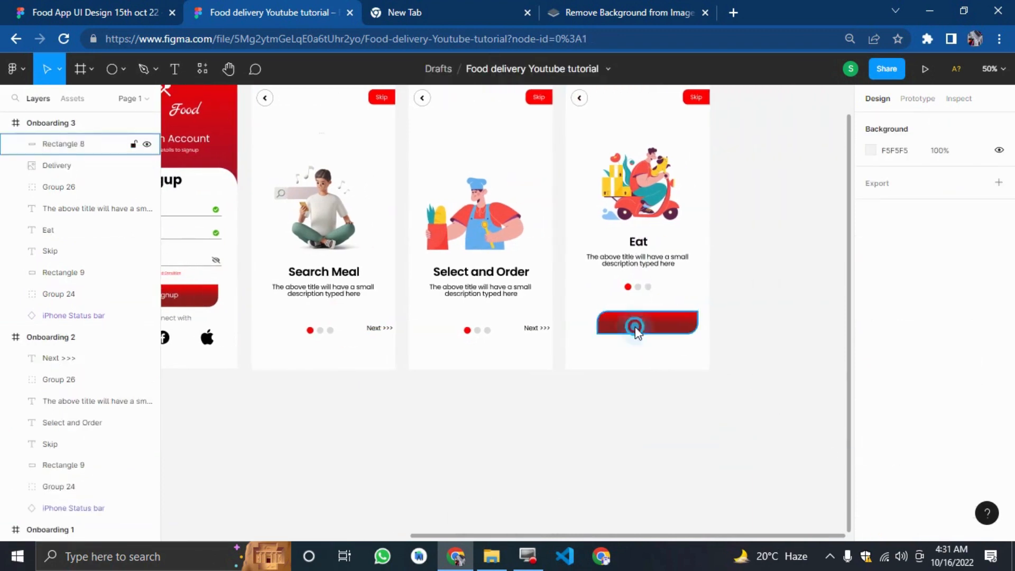
pyautogui.moveTo(636, 324); pyautogui.dragTo(571, 325)
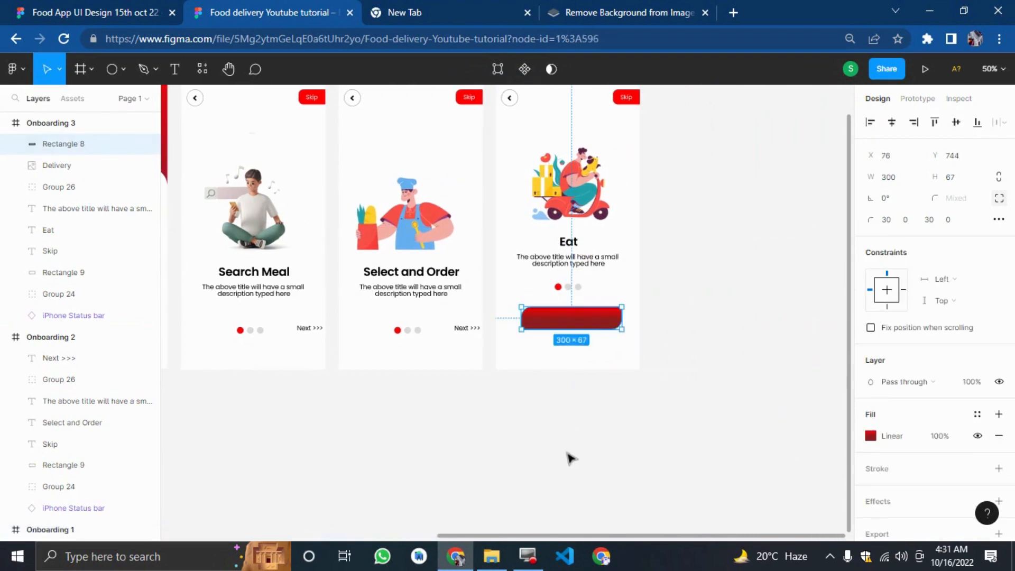
# Add a text label reading "Let get you started" below the Onboarding 3 frame.
pyautogui.hotkey('ctrl', '-')
pyautogui.hotkey('ctrl', '+')
pyautogui.hotkey('ctrl', '+')
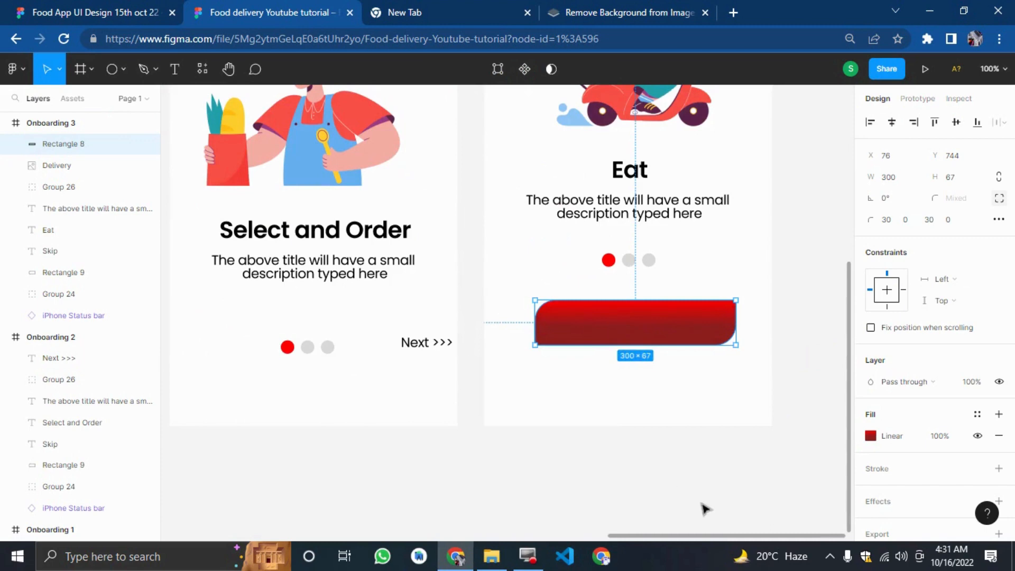
pyautogui.click(706, 510)
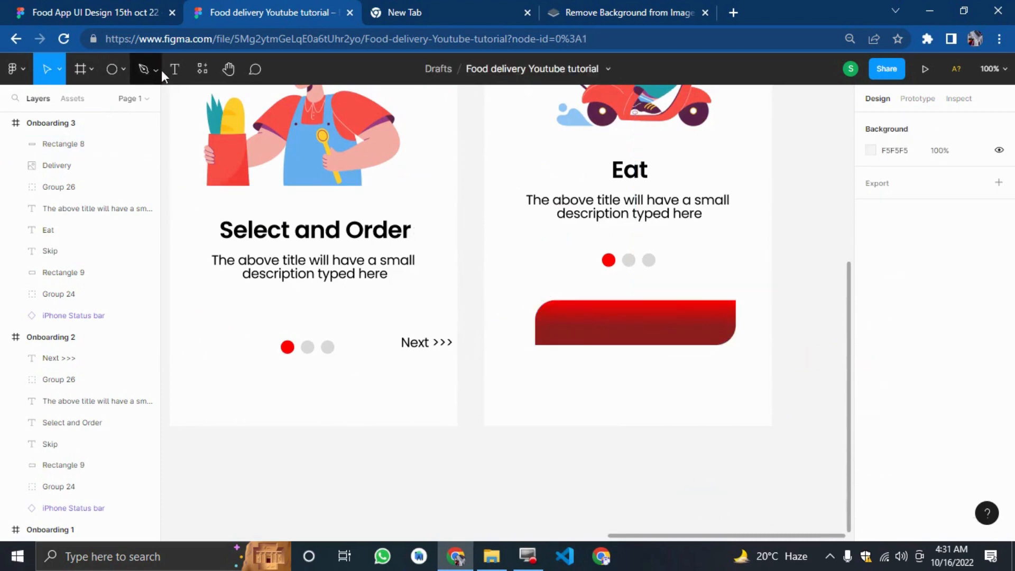
pyautogui.click(174, 69)
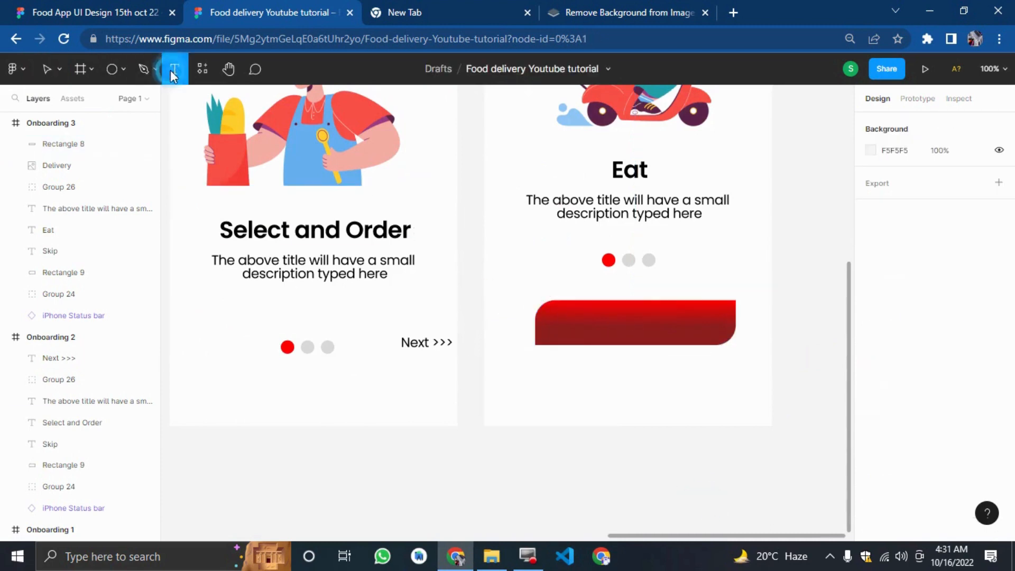
pyautogui.click(592, 448)
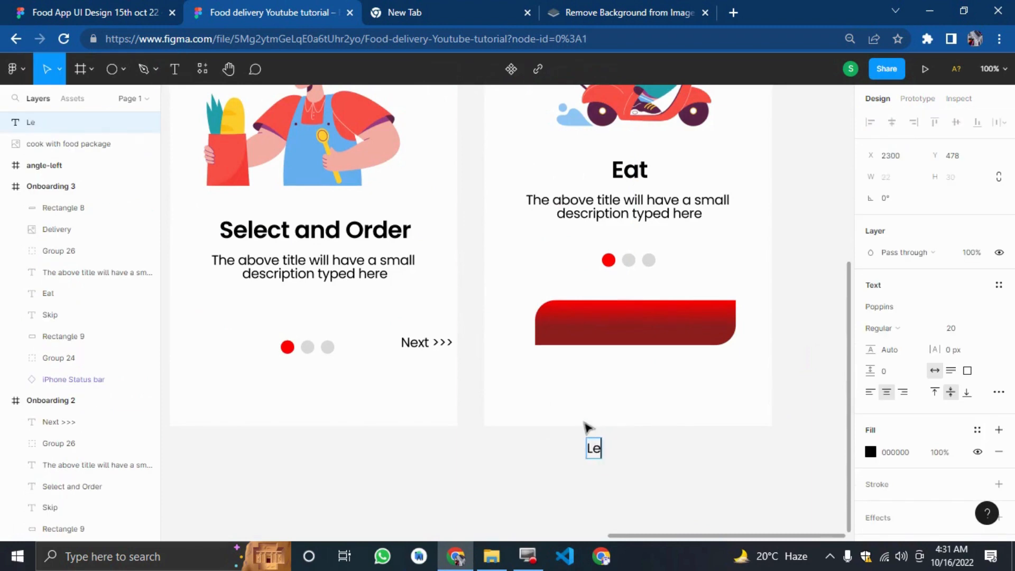
pyautogui.write('Let get yo')
pyautogui.write('u staty')
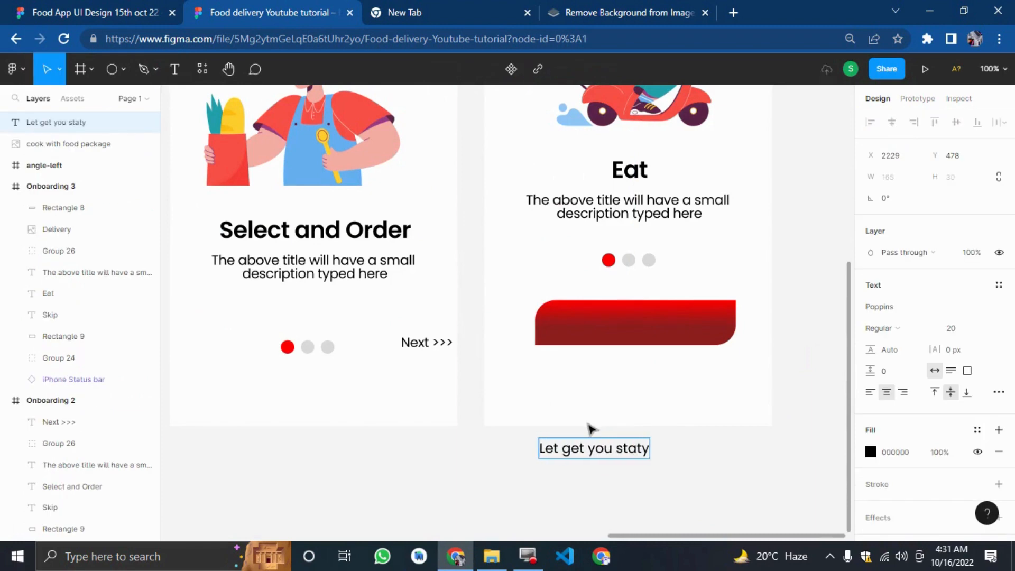
pyautogui.press('BackSpace')
pyautogui.write('rt')
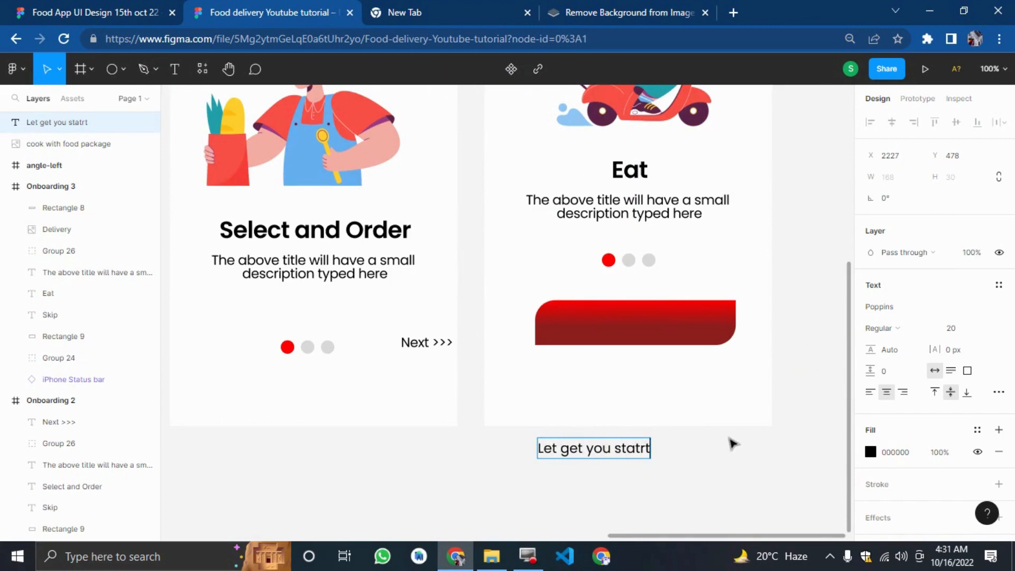
pyautogui.press('BackSpace')
pyautogui.press('BackSpace')
pyautogui.press('BackSpace')
pyautogui.write('rted')
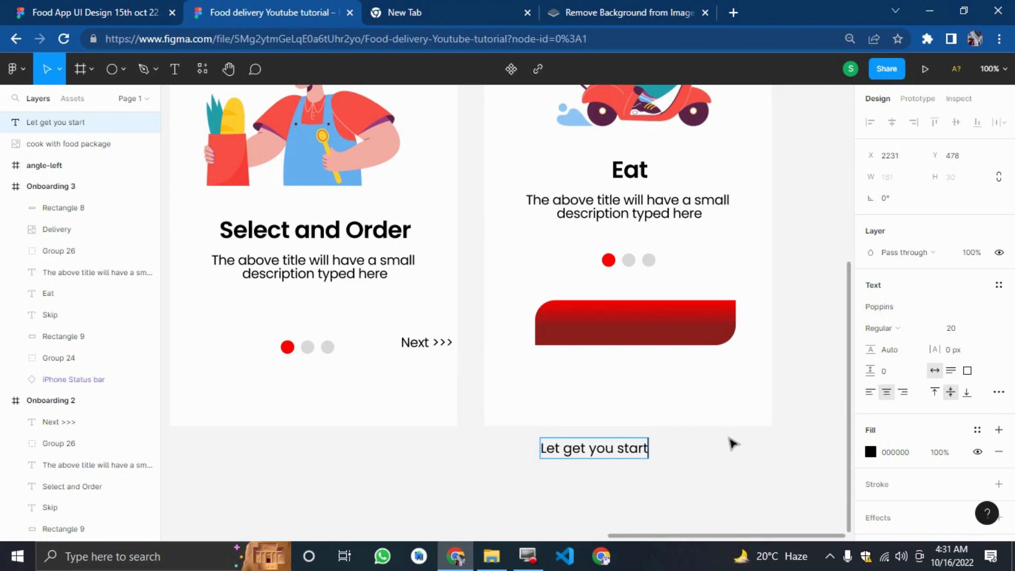
pyautogui.click(795, 443)
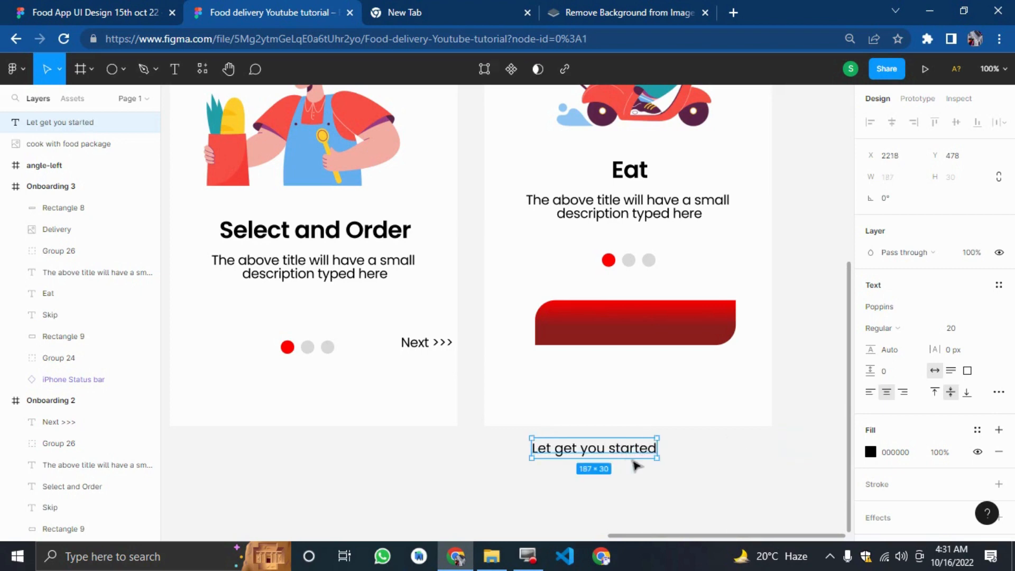
# Move the "Let get you started" label onto the red button and nudge it into position.
pyautogui.moveTo(638, 454); pyautogui.dragTo(686, 331)
pyautogui.press('Down')
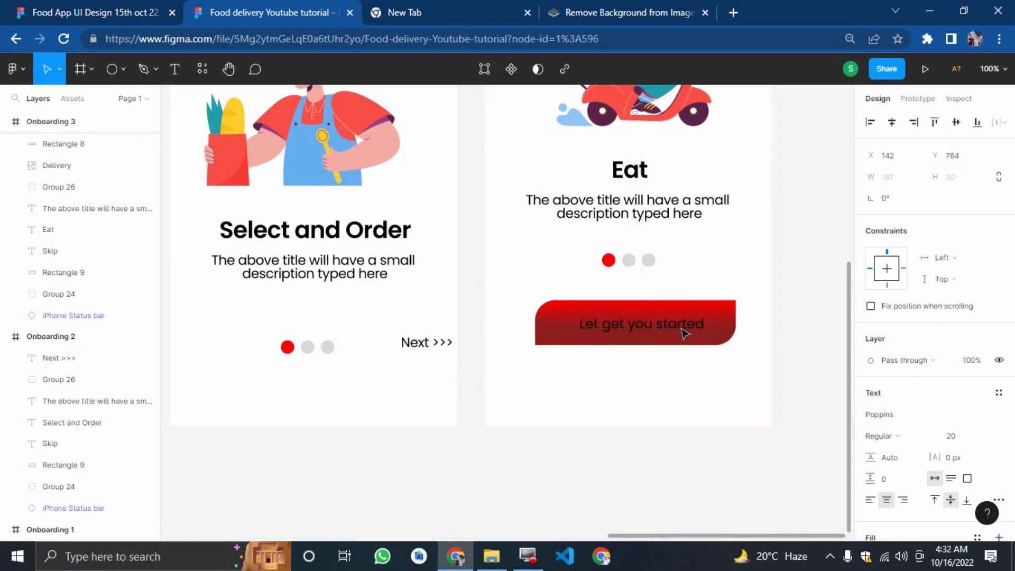
pyautogui.press('Left')
pyautogui.press('Left')
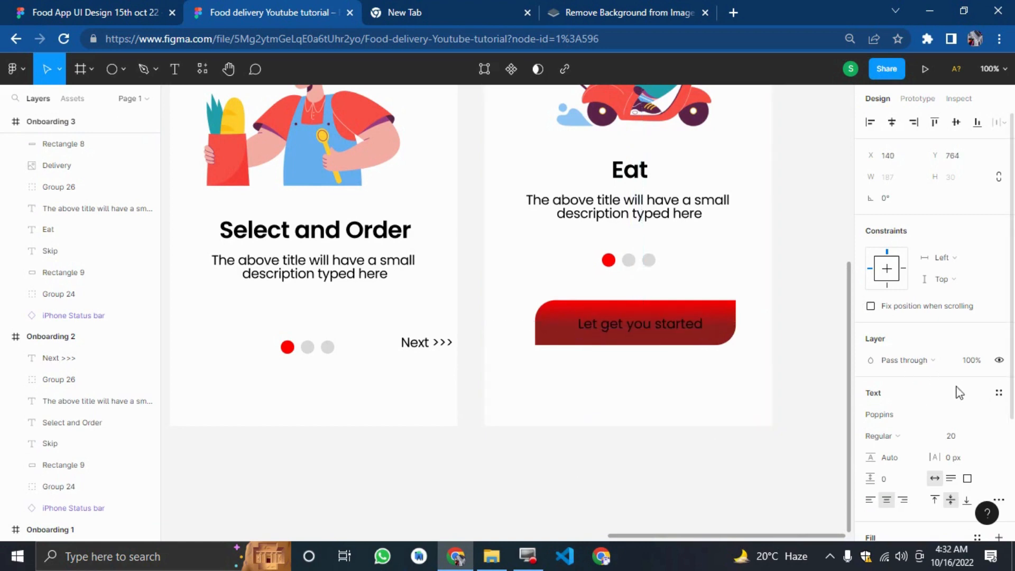
# Set the button label's text fill colour to white.
pyautogui.scroll(-3, 959, 393)
pyautogui.click(870, 393)
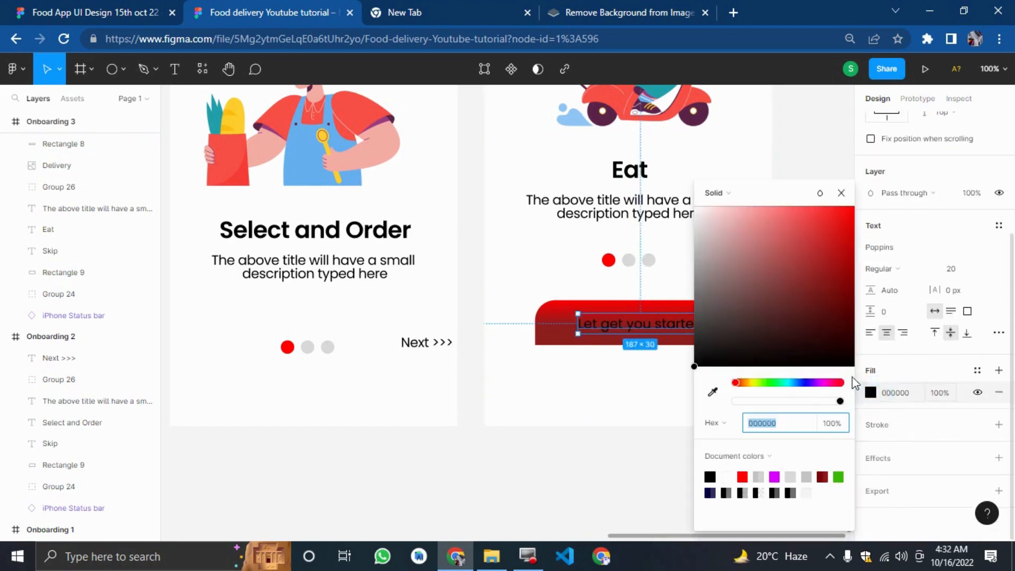
pyautogui.moveTo(824, 344); pyautogui.dragTo(697, 209)
pyautogui.click(528, 446)
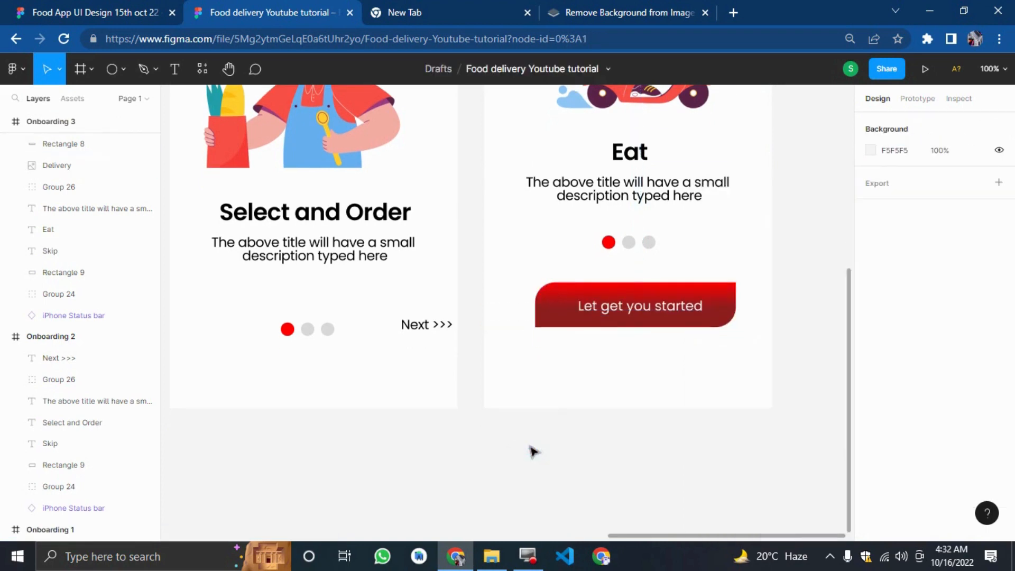
# In prototype mode, connect the Start Screen's Get Started button to the Onboarding 1 frame.
pyautogui.press('-')
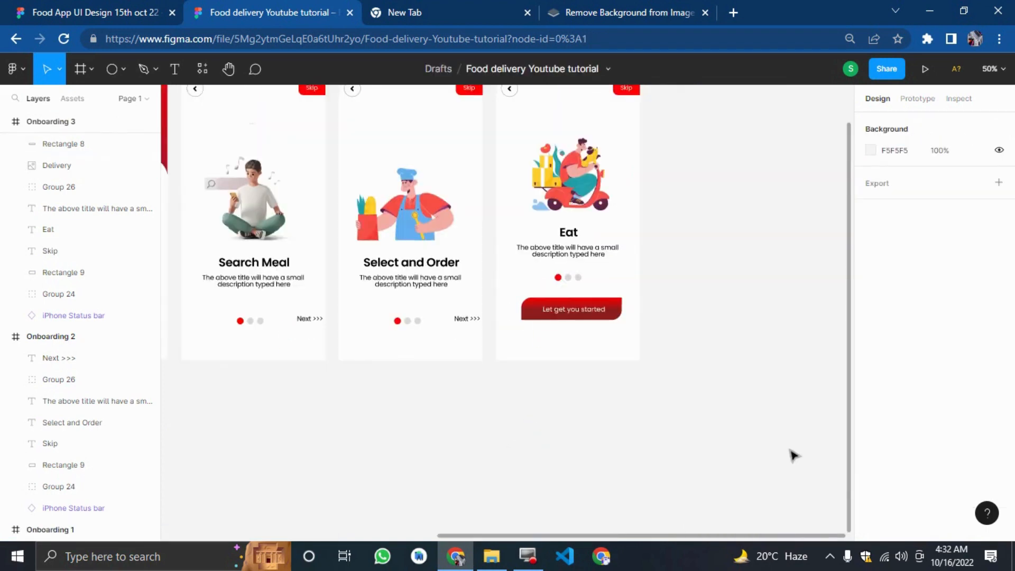
pyautogui.scroll(3, 793, 455)
pyautogui.scroll(-2, 791, 455)
pyautogui.moveTo(680, 470); pyautogui.dragTo(98, 508)
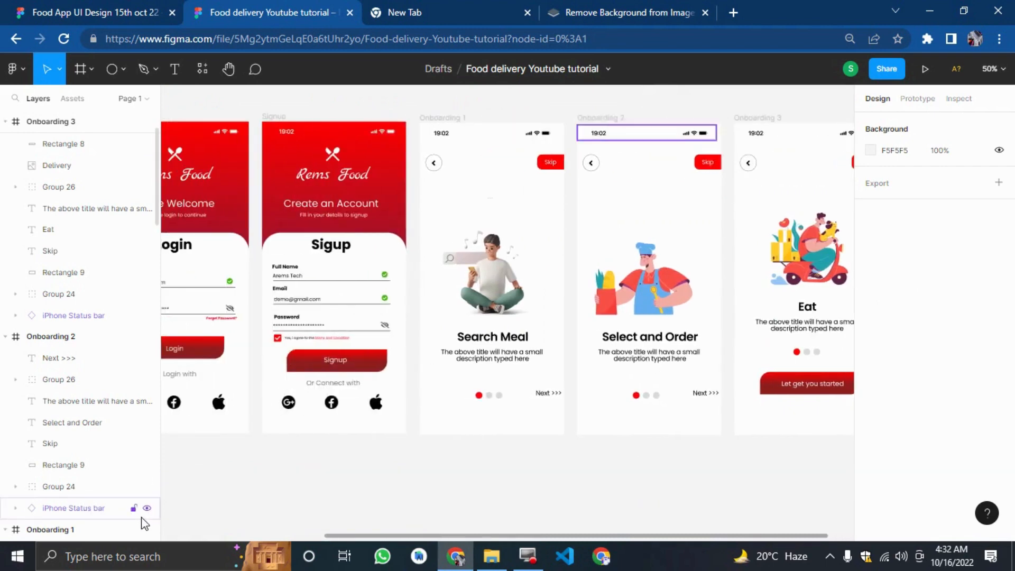
pyautogui.press('-')
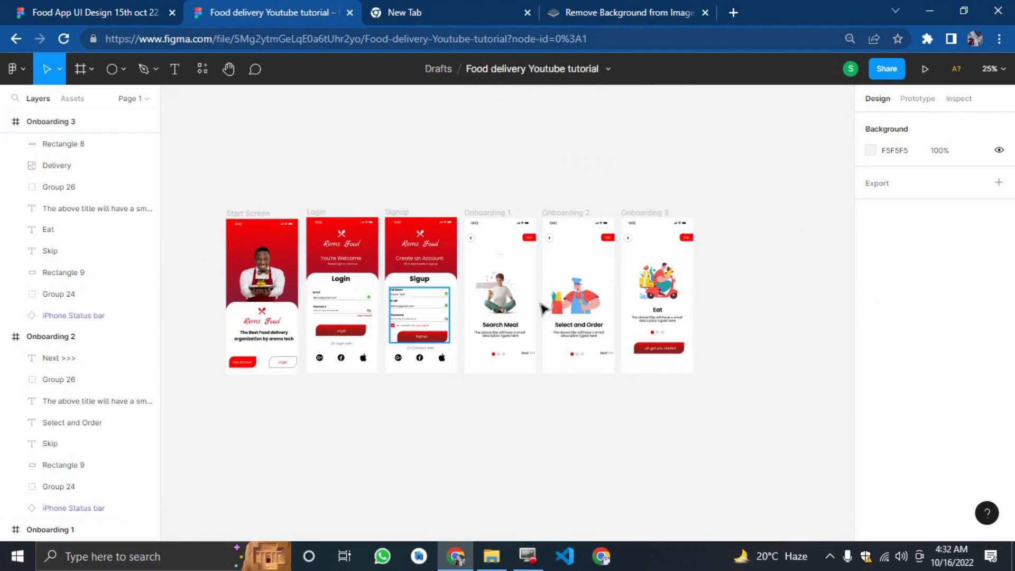
pyautogui.click(918, 100)
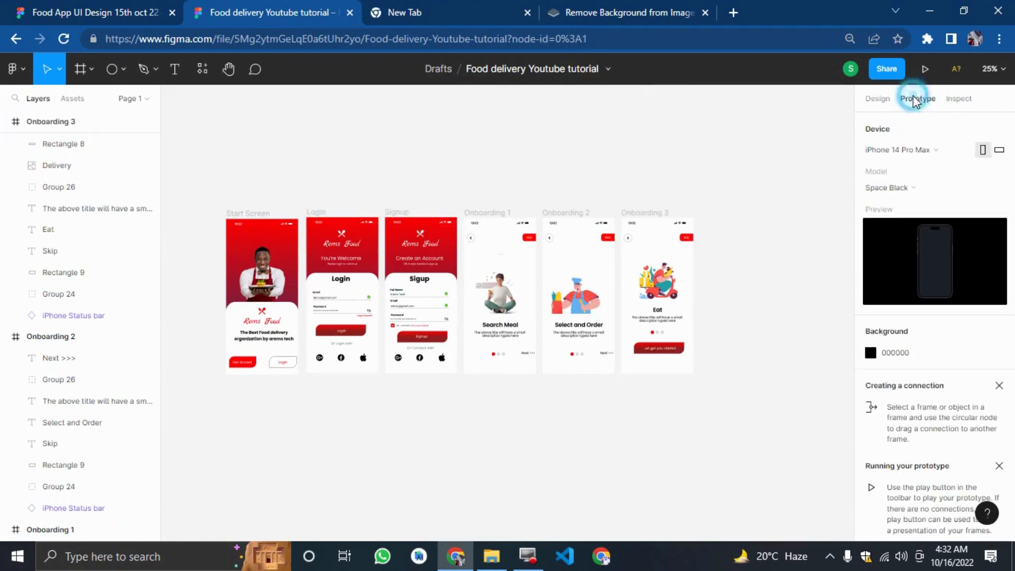
pyautogui.press('+')
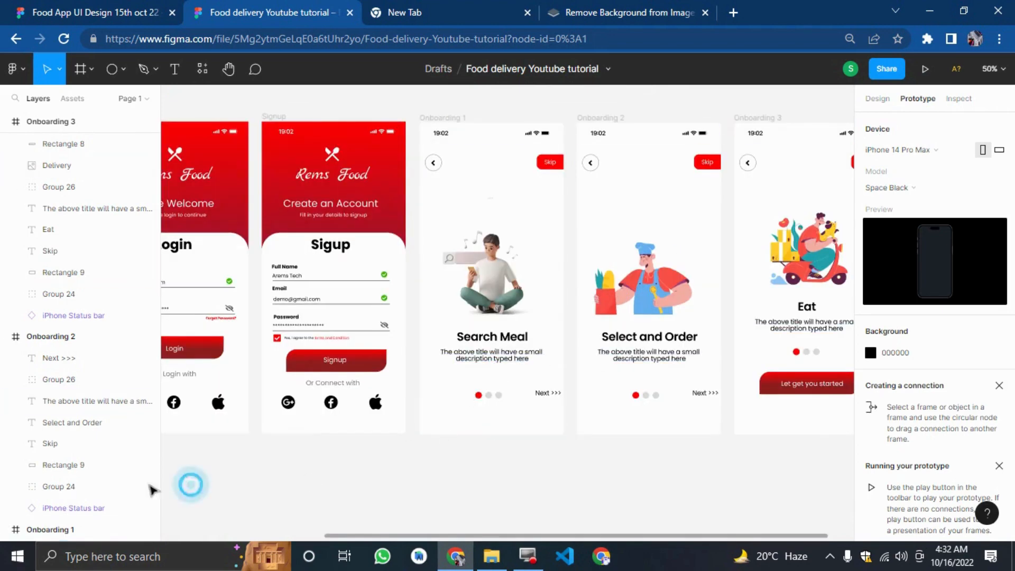
pyautogui.hscroll(-5, 188, 481)
pyautogui.moveTo(271, 423)
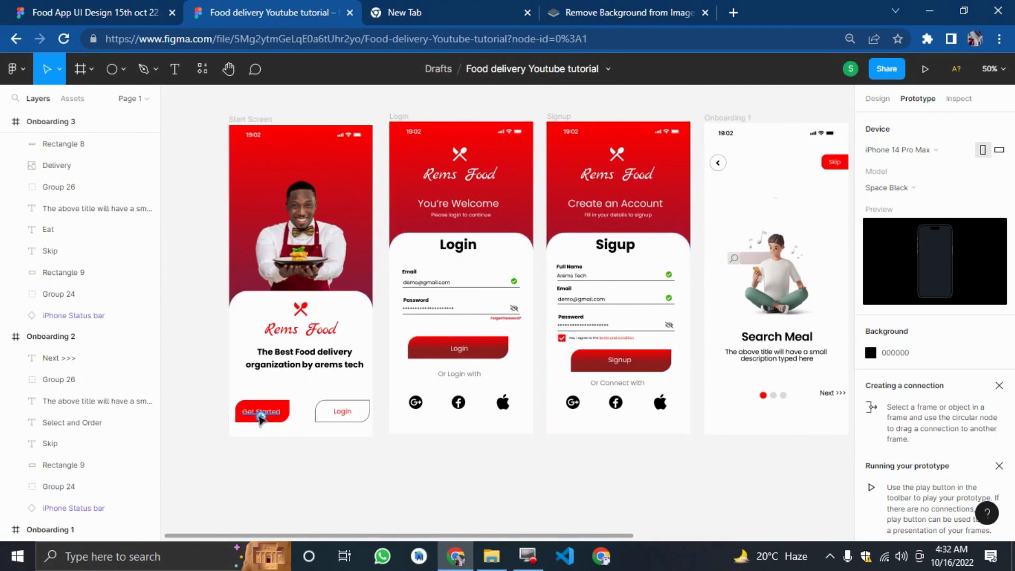
pyautogui.moveTo(280, 411); pyautogui.dragTo(716, 297)
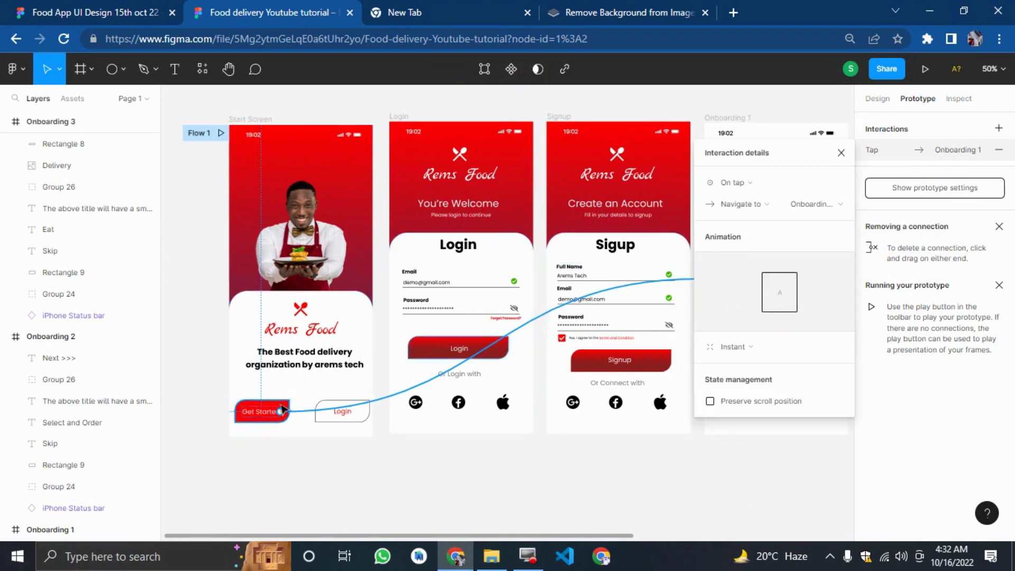
pyautogui.click(280, 411)
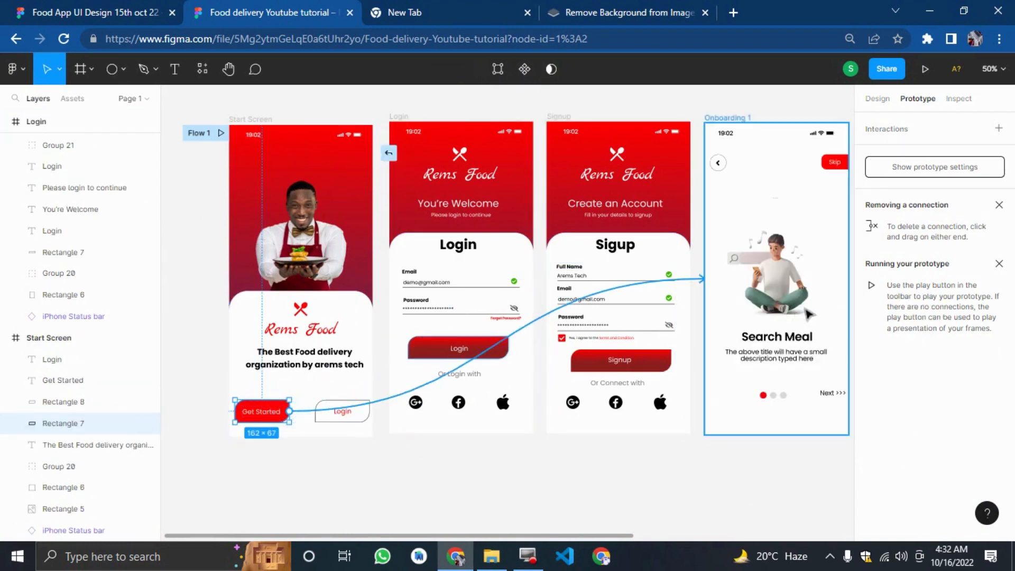
# Connect the Start Screen's Login button to the Login frame.
pyautogui.click(396, 499)
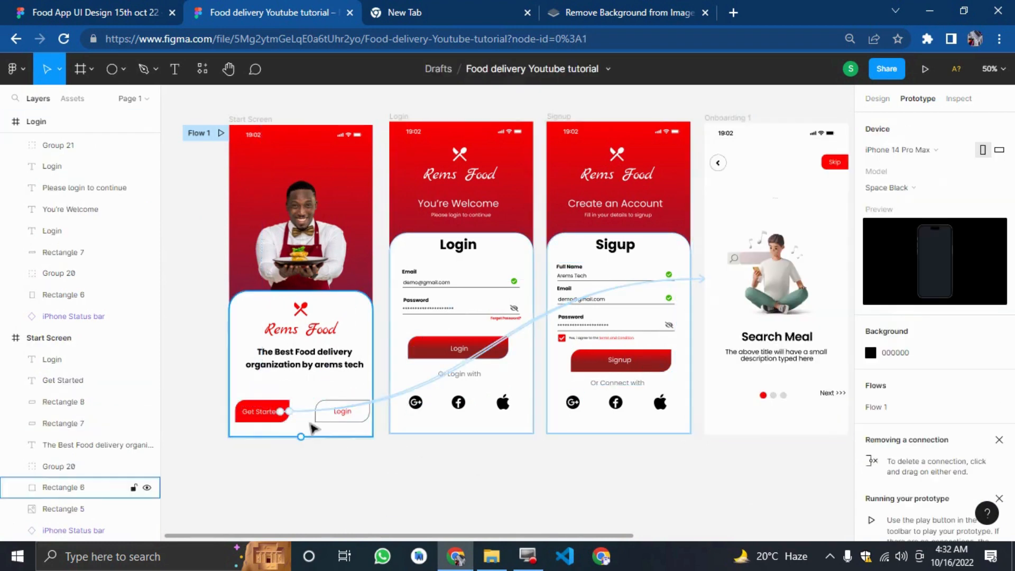
pyautogui.moveTo(352, 411); pyautogui.dragTo(434, 349)
pyautogui.click(386, 453)
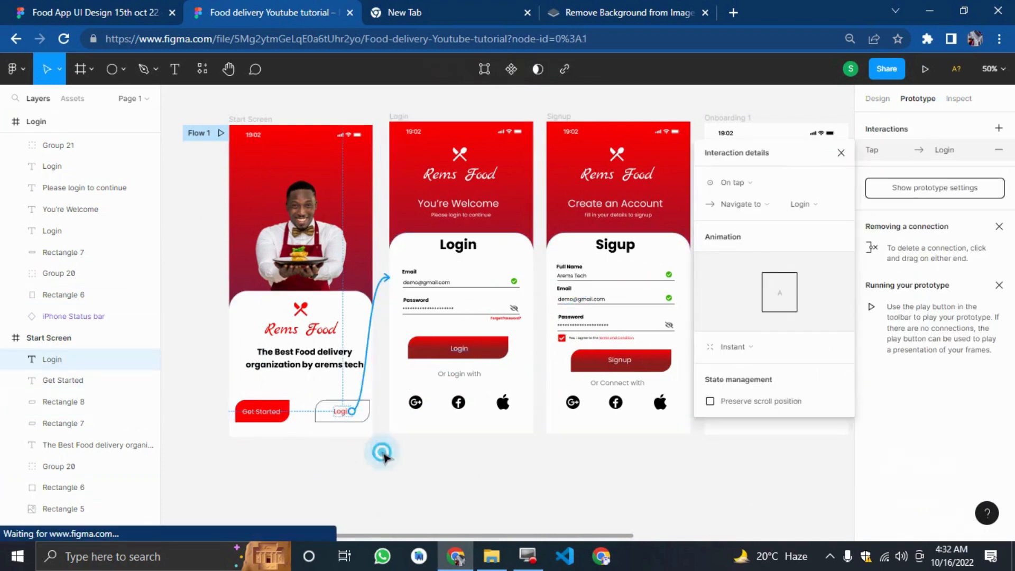
pyautogui.moveTo(351, 411); pyautogui.dragTo(412, 402)
pyautogui.click(416, 473)
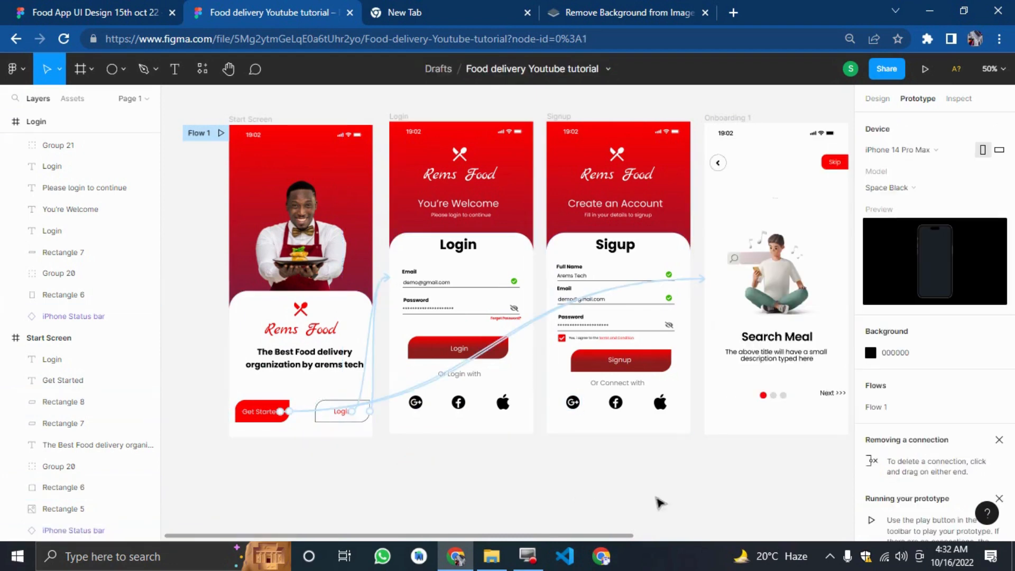
# Connect Onboarding 1's Next label to the Onboarding 2 frame.
pyautogui.moveTo(660, 502); pyautogui.dragTo(782, 505)
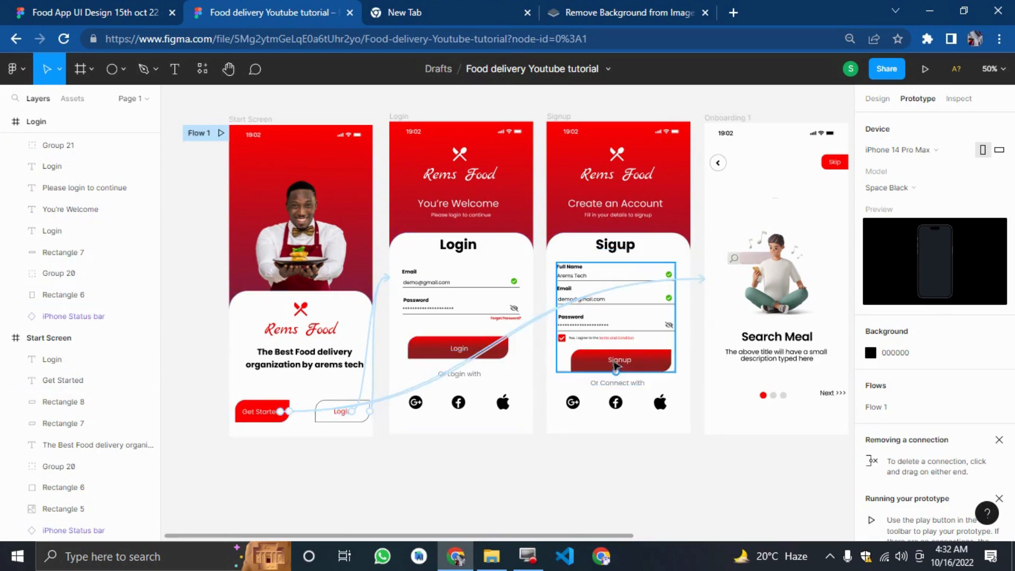
pyautogui.hscroll(5, 686, 474)
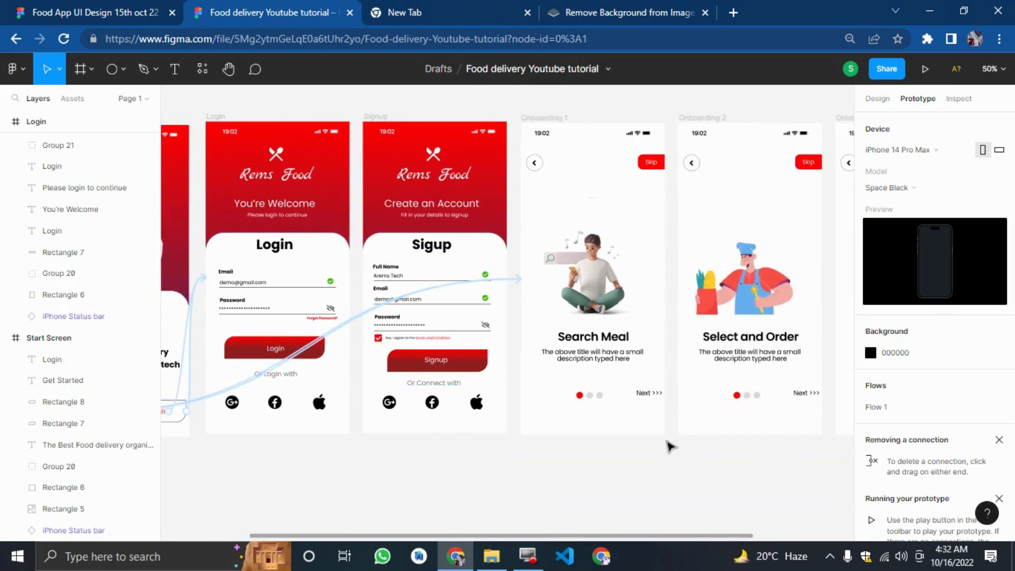
pyautogui.moveTo(642, 394); pyautogui.dragTo(703, 363)
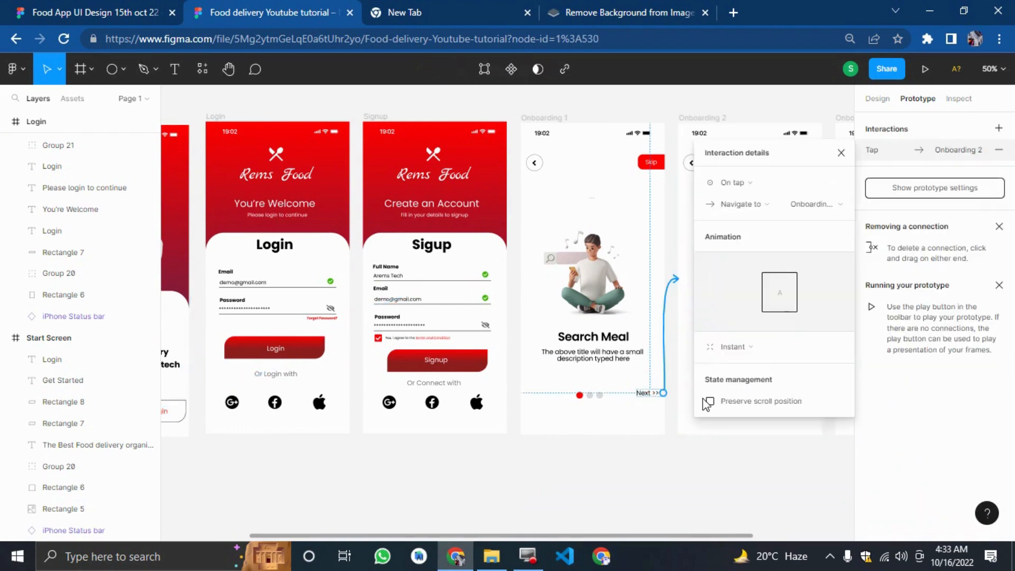
# Connect Onboarding 2's Next label to the Onboarding 3 frame.
pyautogui.click(719, 443)
pyautogui.hscroll(3, 759, 444)
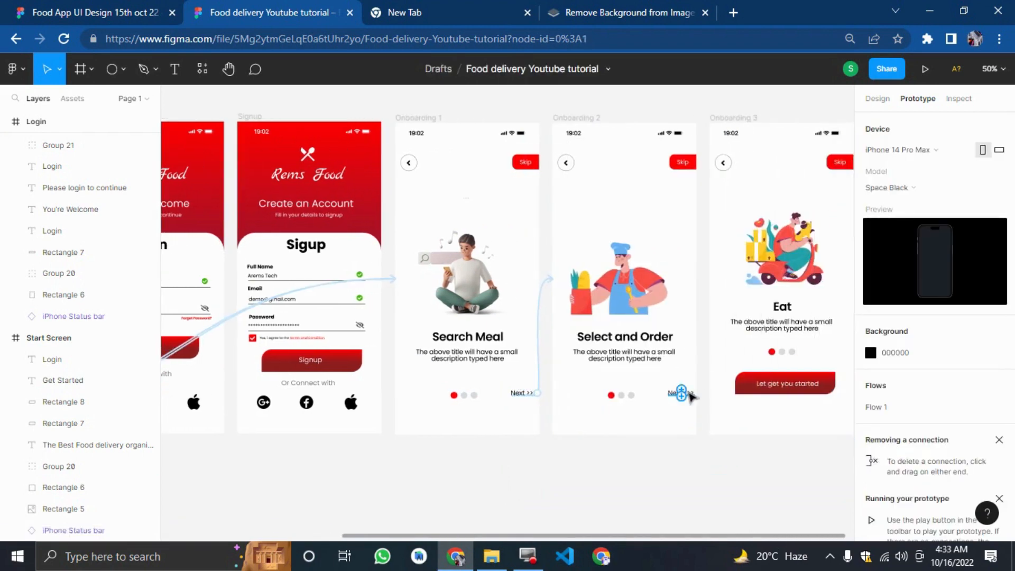
pyautogui.click(690, 396)
pyautogui.moveTo(684, 397); pyautogui.dragTo(727, 327)
pyautogui.click(748, 473)
# Connect Onboarding 1's Skip button to the Signup frame.
pyautogui.hscroll(1, 793, 470)
pyautogui.hscroll(2, 607, 469)
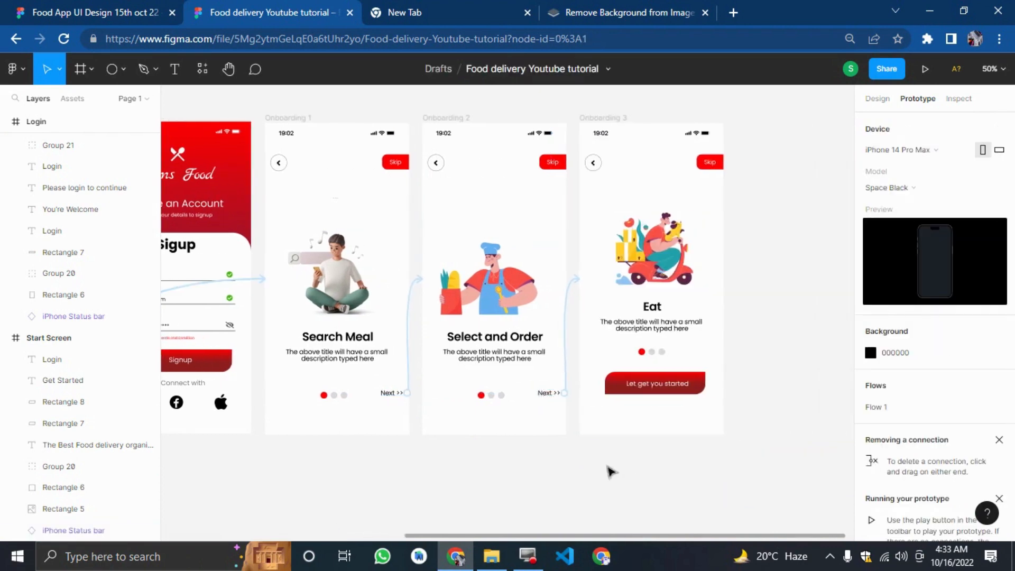
pyautogui.click(605, 465)
pyautogui.click(393, 168)
pyautogui.moveTo(396, 168); pyautogui.dragTo(465, 297)
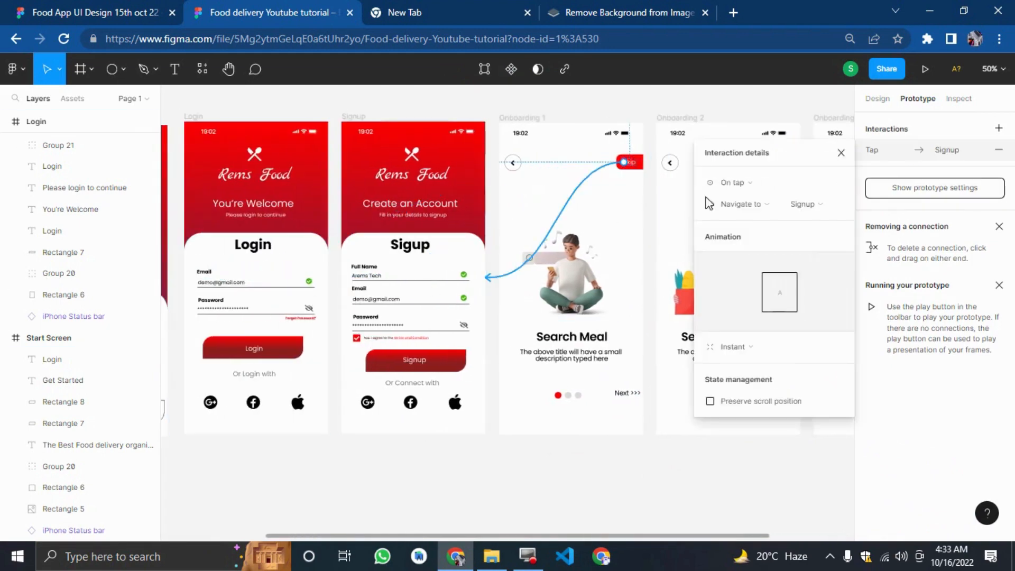
# Connect Onboarding 2's Skip button to the Signup frame.
pyautogui.click(732, 105)
pyautogui.moveTo(750, 102); pyautogui.dragTo(745, 261)
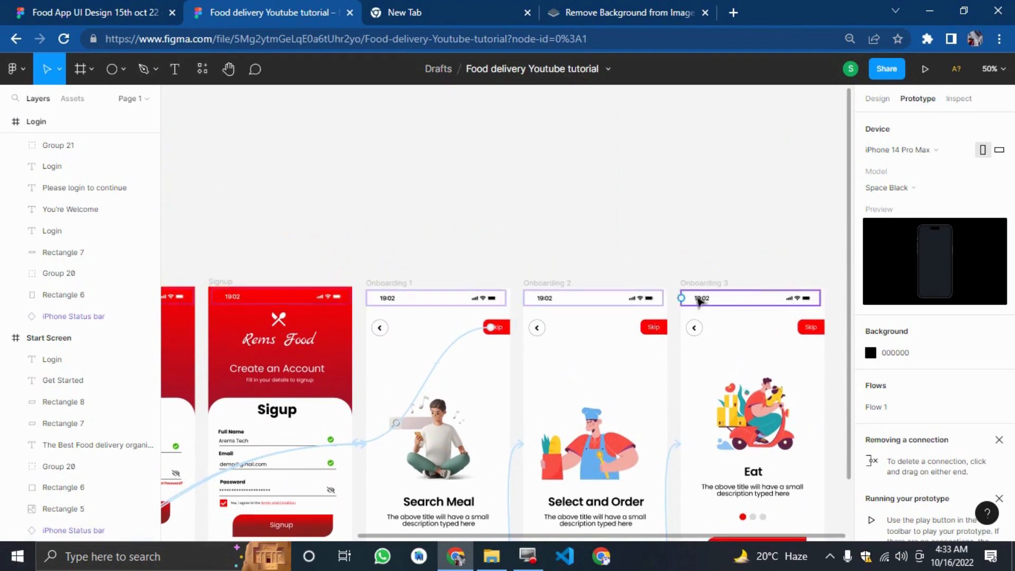
pyautogui.scroll(1, 697, 299)
pyautogui.click(660, 329)
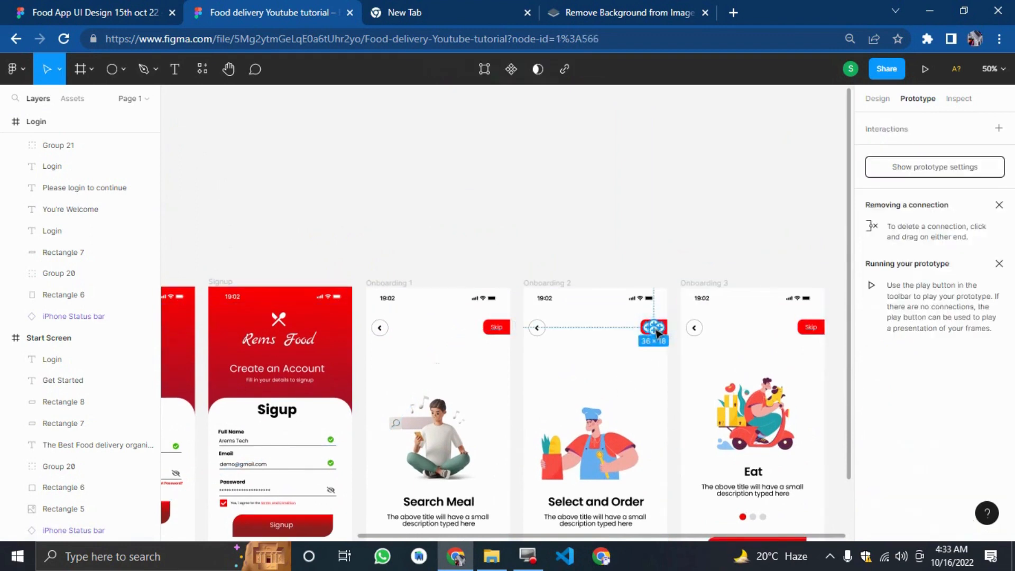
pyautogui.moveTo(660, 329); pyautogui.dragTo(350, 438)
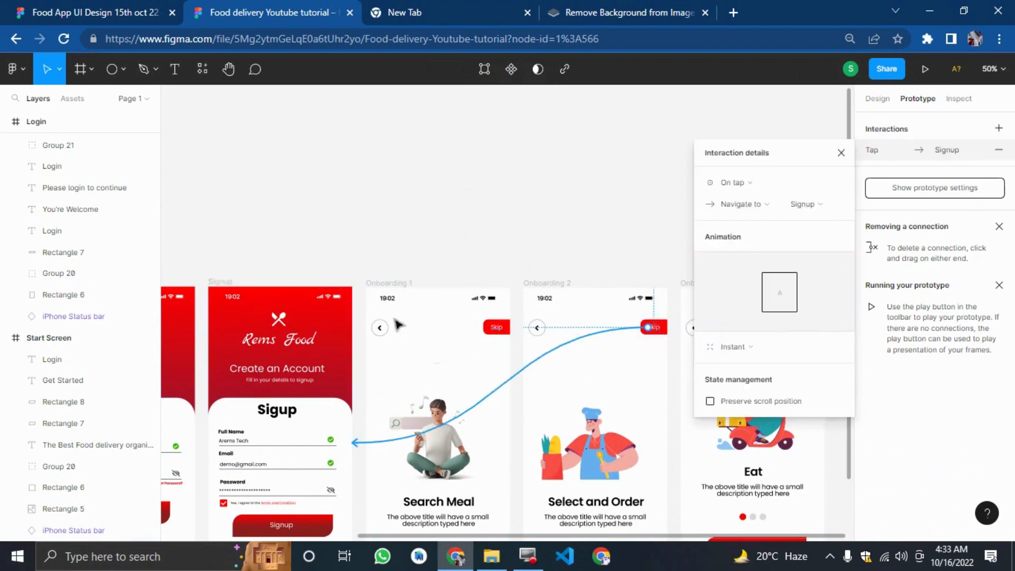
pyautogui.click(546, 210)
# Connect Onboarding 3's Skip button to the Signup frame.
pyautogui.moveTo(600, 210); pyautogui.dragTo(790, 242)
pyautogui.hscroll(2, 790, 242)
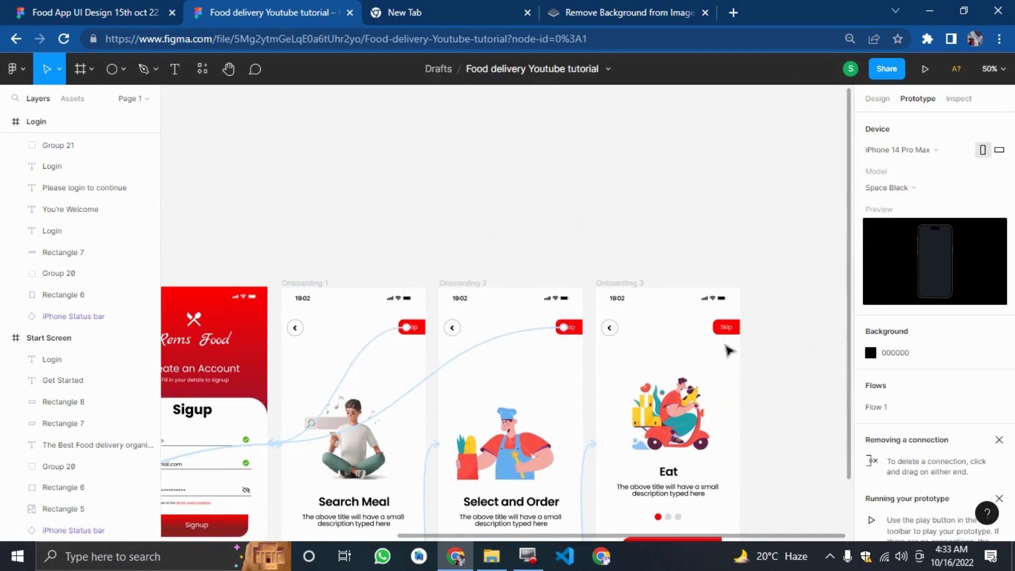
pyautogui.click(735, 327)
pyautogui.scroll(1, 735, 335)
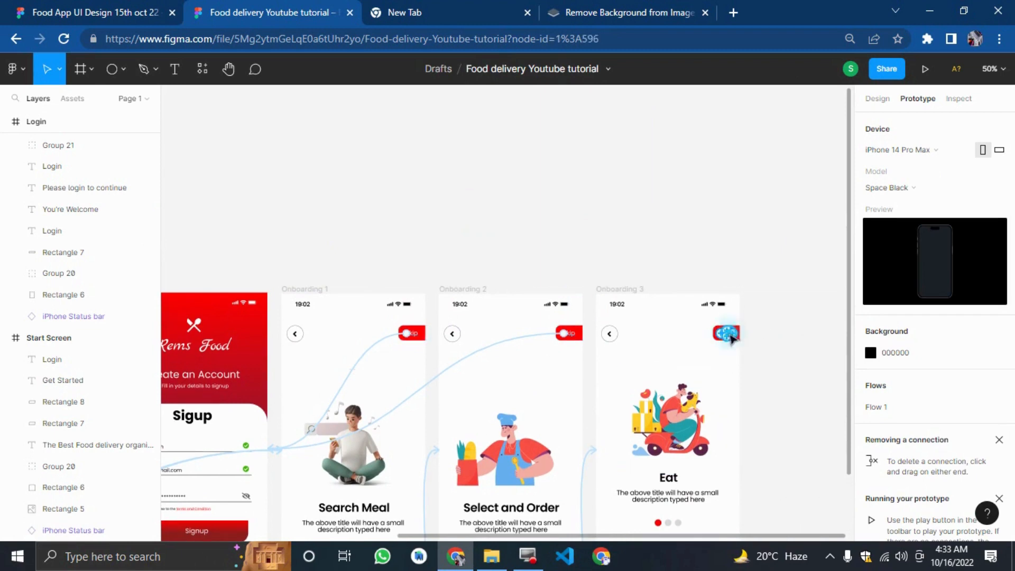
pyautogui.click(732, 338)
pyautogui.moveTo(740, 333); pyautogui.dragTo(257, 434)
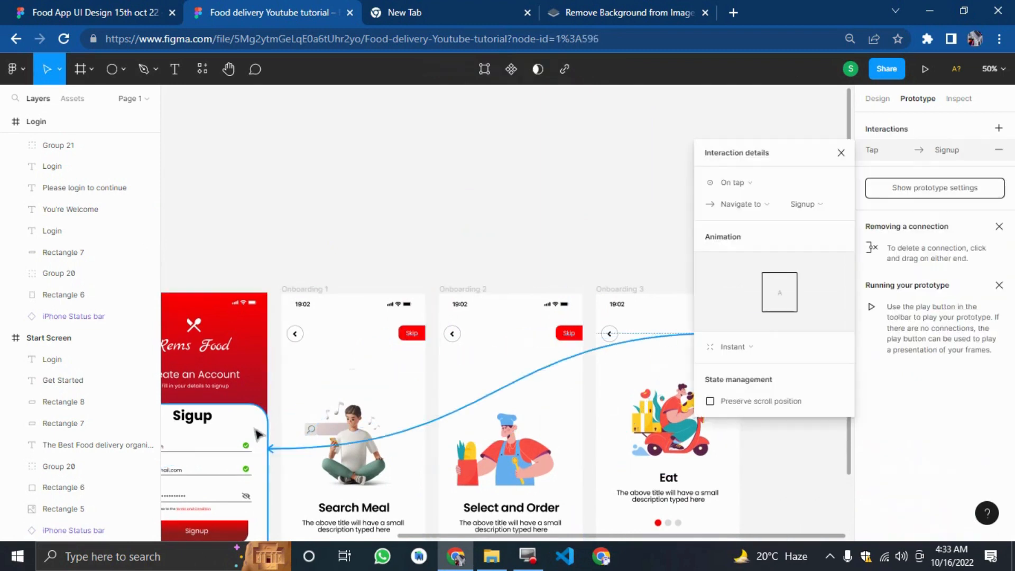
pyautogui.click(439, 204)
# Connect Onboarding 3's back arrow button to the Onboarding 2 frame.
pyautogui.scroll(-3, 440, 204)
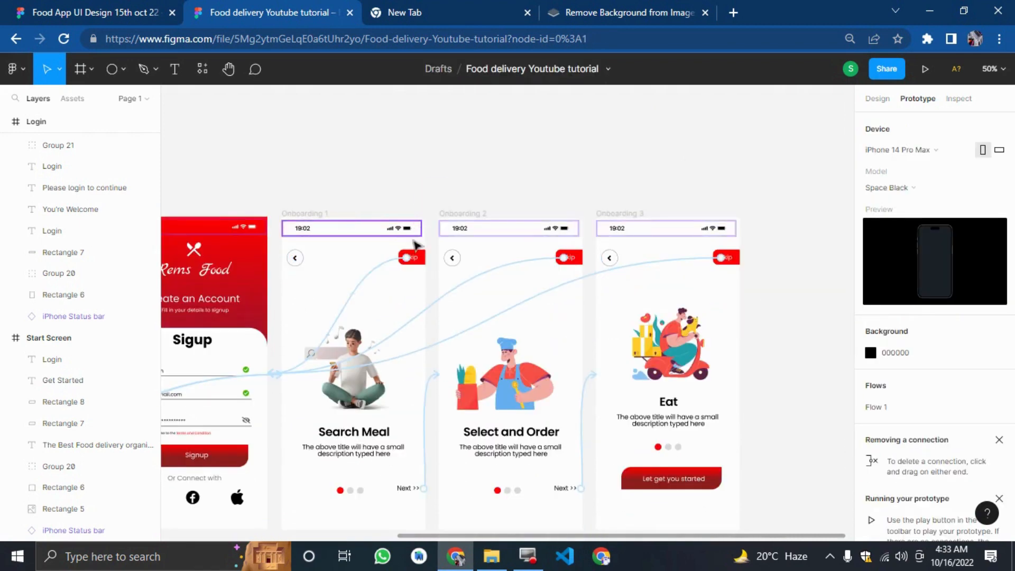
pyautogui.click(614, 259)
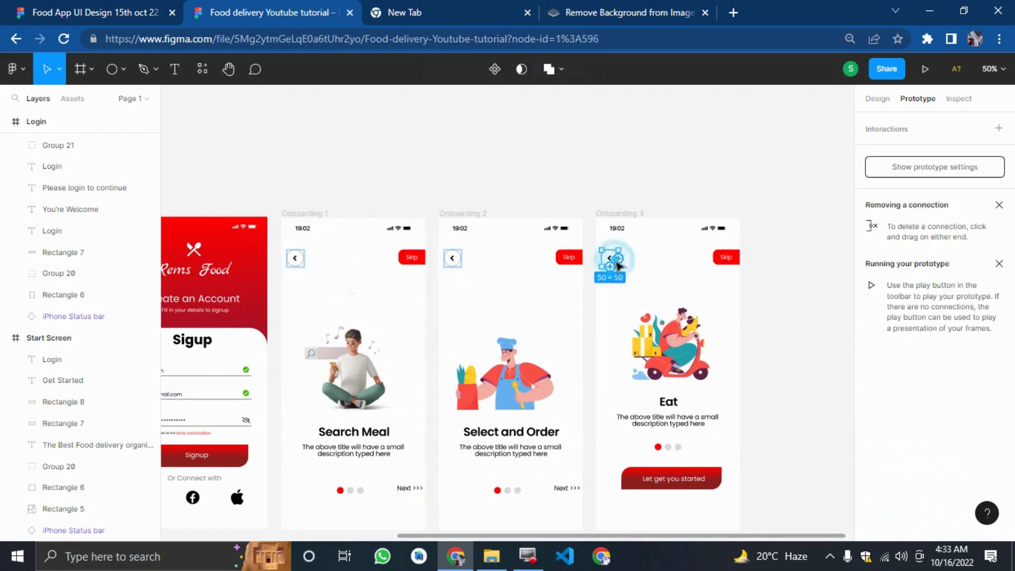
pyautogui.moveTo(603, 257); pyautogui.dragTo(534, 261)
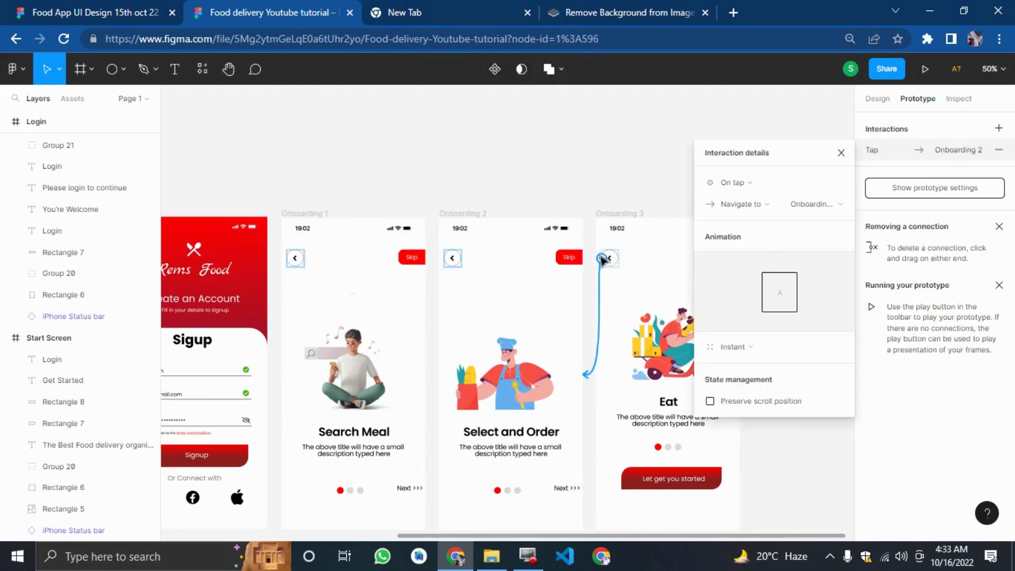
pyautogui.click(594, 173)
# Connect Onboarding 2's back arrow to Onboarding 1, and Onboarding 1's back arrow to the Signup frame.
pyautogui.click(455, 260)
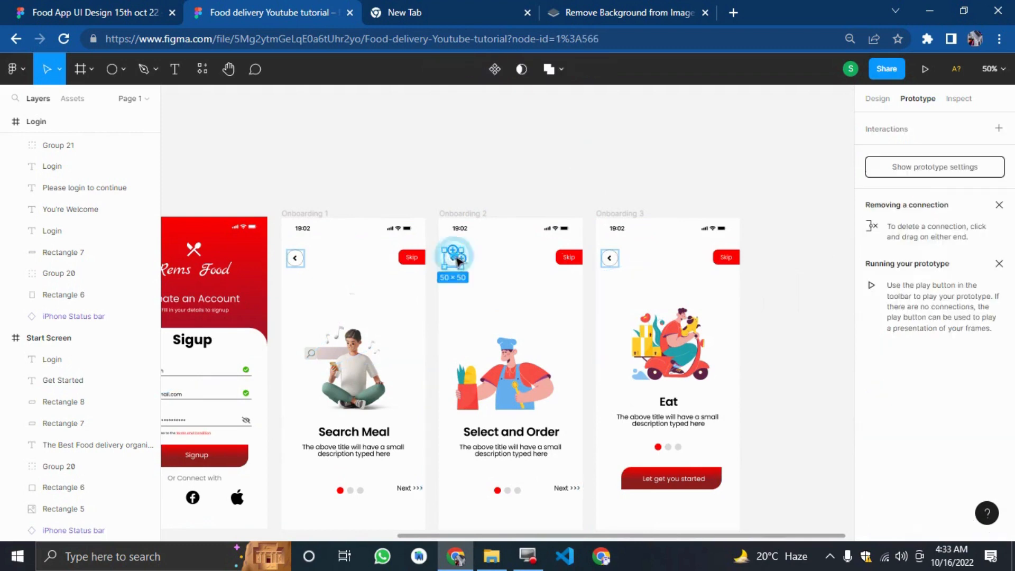
pyautogui.moveTo(444, 258); pyautogui.dragTo(404, 274)
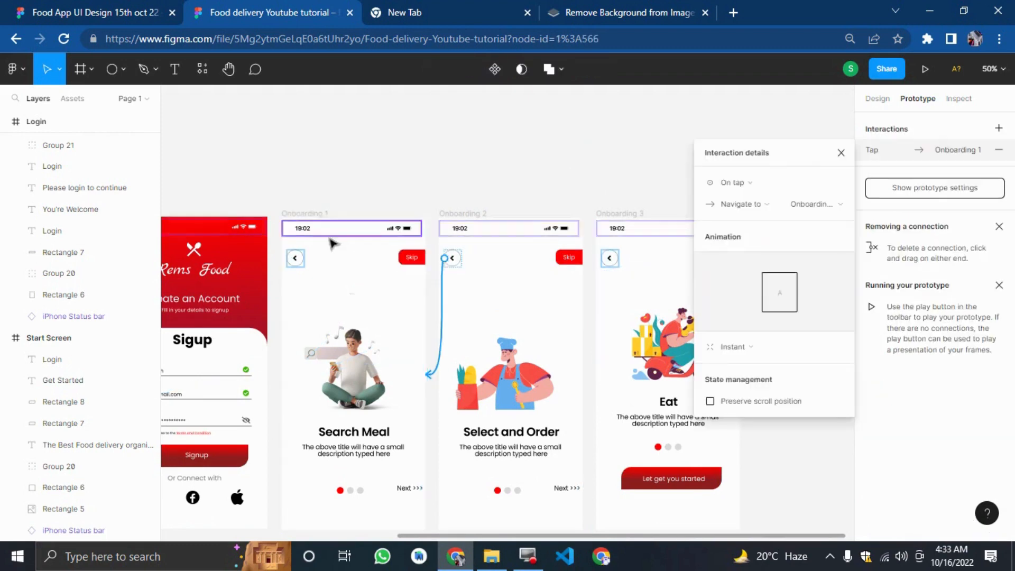
pyautogui.click(294, 258)
pyautogui.moveTo(293, 256); pyautogui.dragTo(248, 297)
pyautogui.click(344, 170)
# Connect Onboarding 3's Let get you started button to the Signup frame.
pyautogui.scroll(-3, 346, 188)
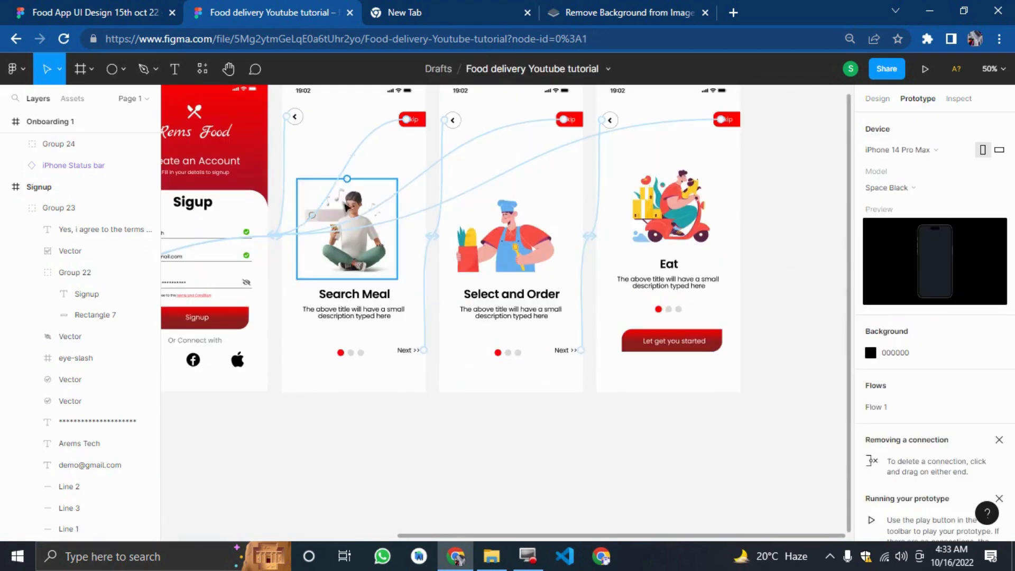
pyautogui.click(656, 346)
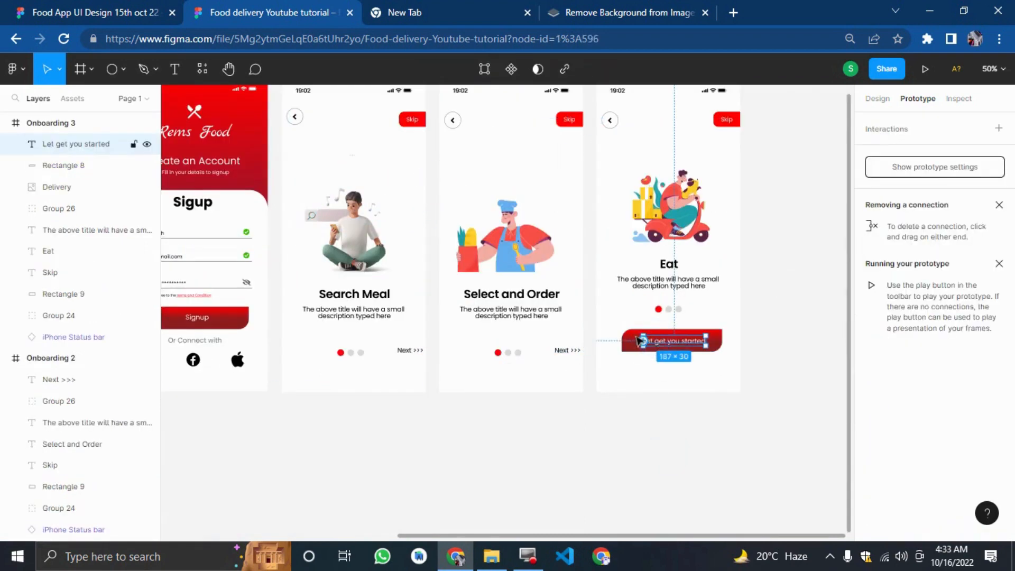
pyautogui.moveTo(646, 349); pyautogui.dragTo(255, 316)
pyautogui.click(664, 482)
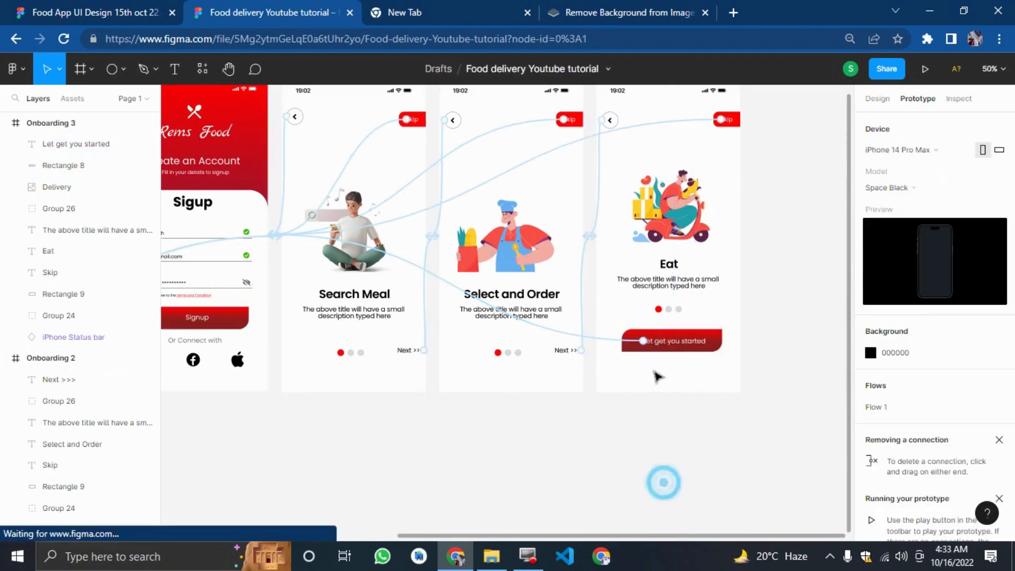
# Add a second interaction from the Let get you started button to Signup, with its trigger set to Mouse enter.
pyautogui.click(681, 338)
pyautogui.moveTo(687, 334); pyautogui.dragTo(253, 324)
pyautogui.click(456, 475)
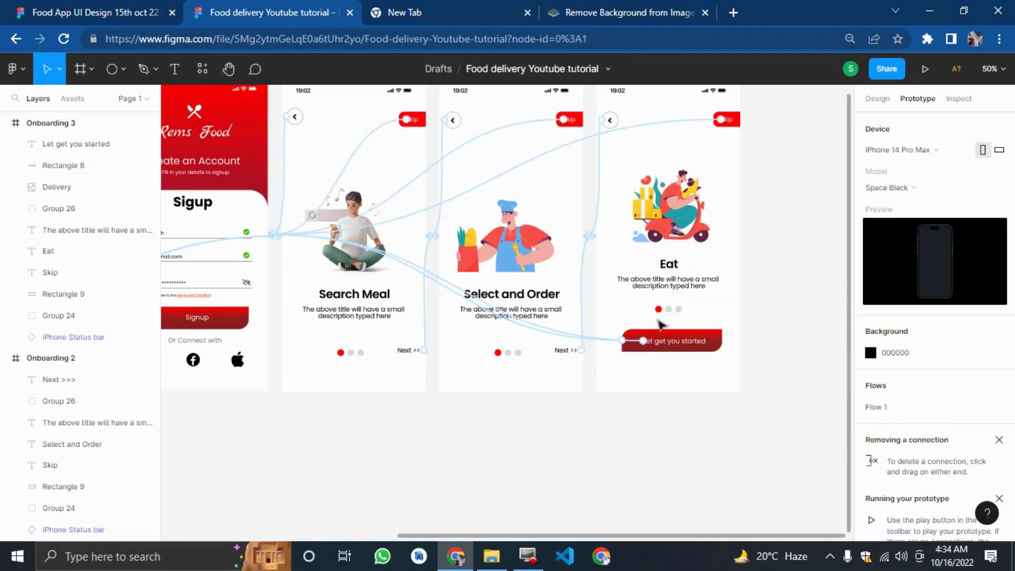
pyautogui.moveTo(675, 336); pyautogui.dragTo(232, 222)
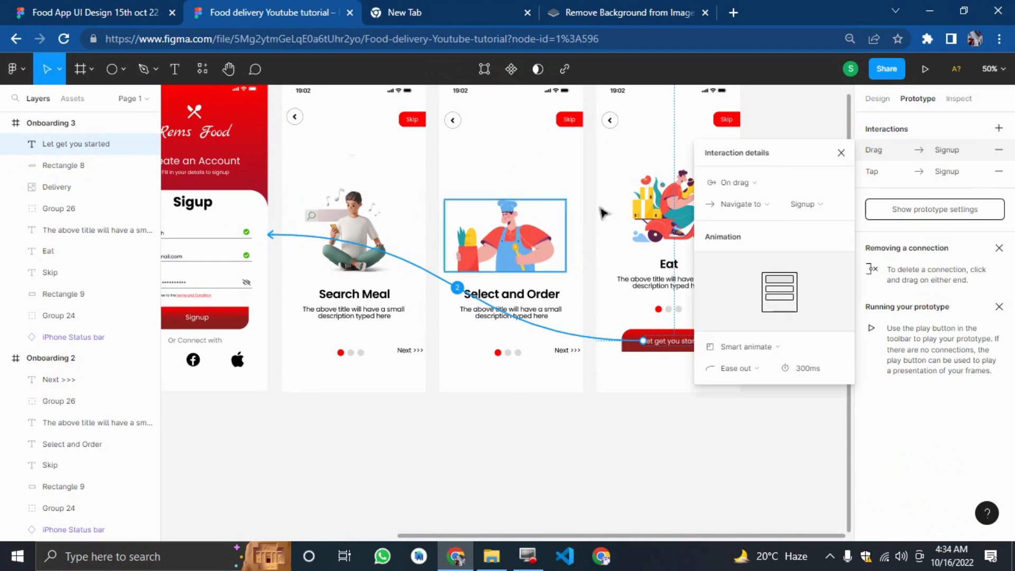
pyautogui.click(742, 183)
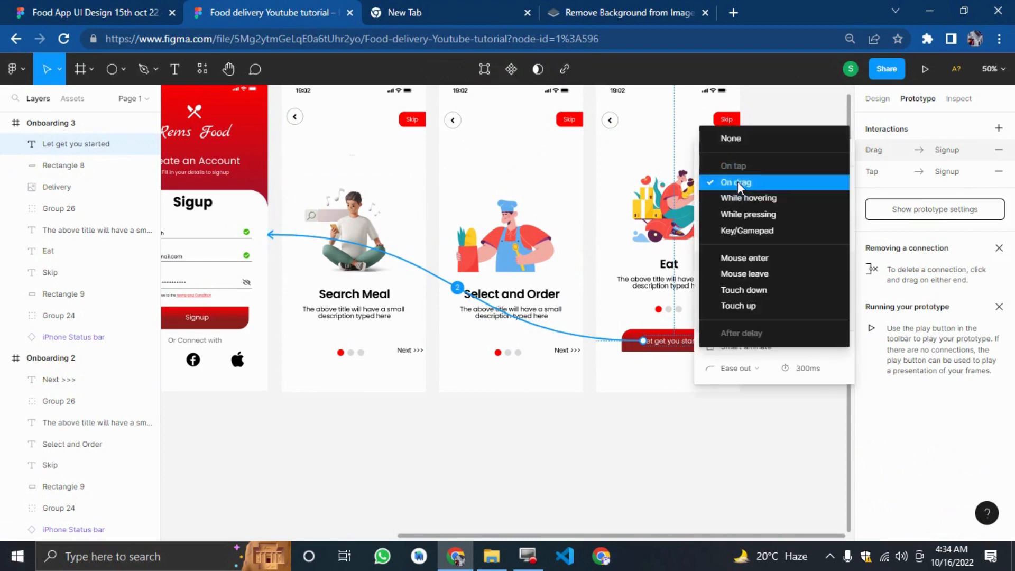
pyautogui.click(728, 262)
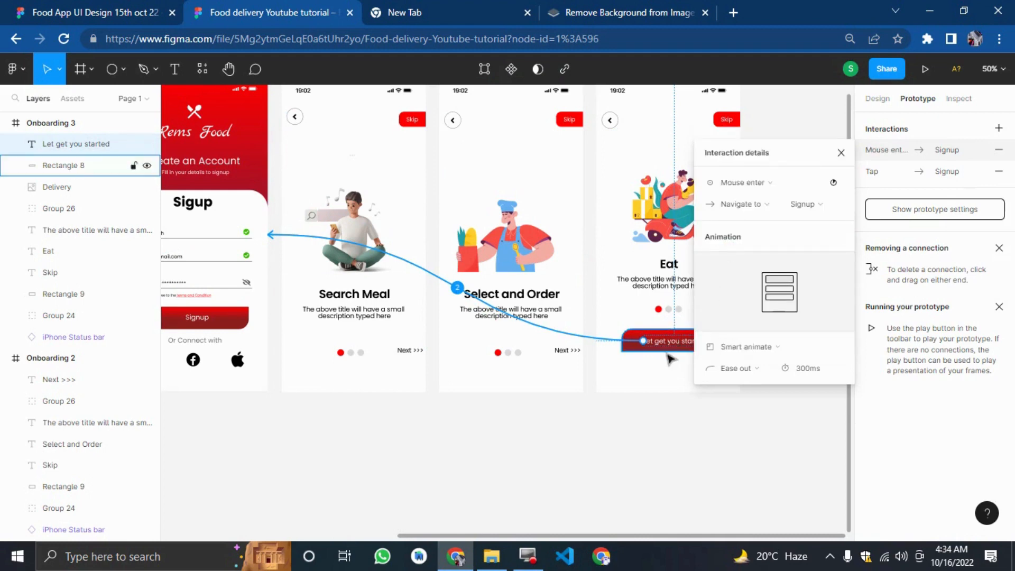
pyautogui.click(655, 410)
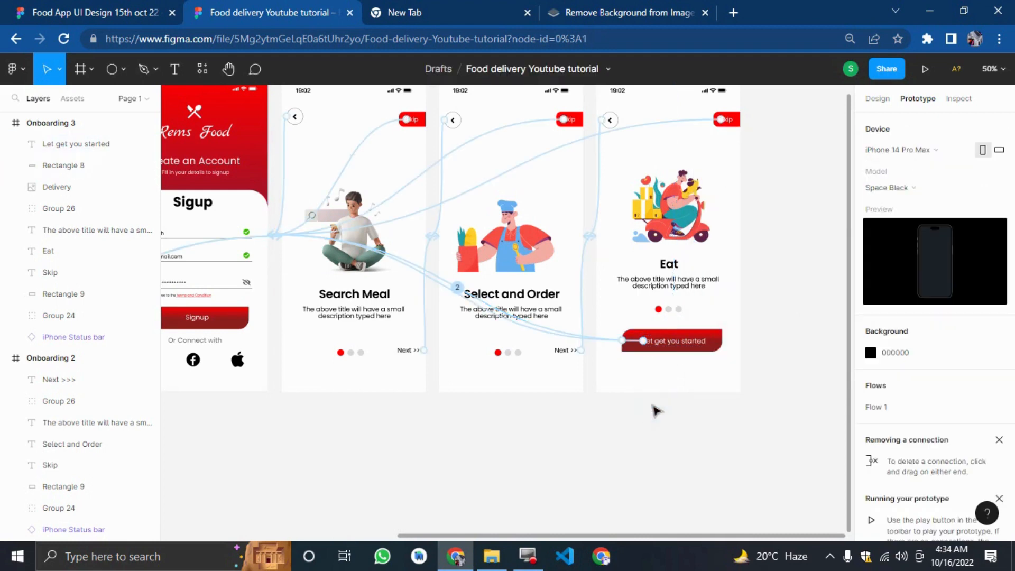
# Reconnect Onboarding 2's Skip button to the Signup frame.
pyautogui.click(562, 122)
pyautogui.moveTo(556, 119); pyautogui.dragTo(258, 209)
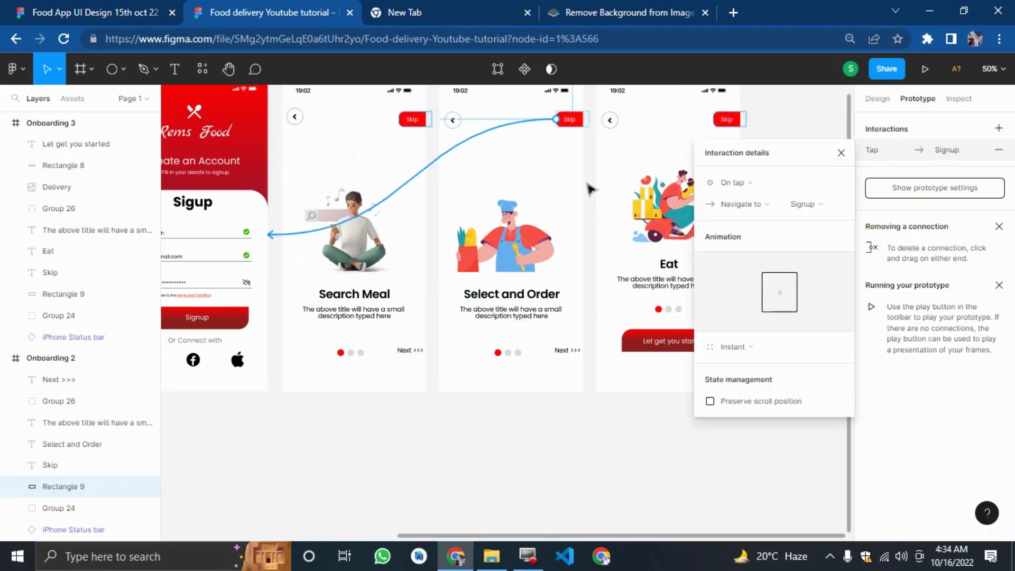
pyautogui.click(755, 194)
pyautogui.click(750, 183)
pyautogui.click(646, 397)
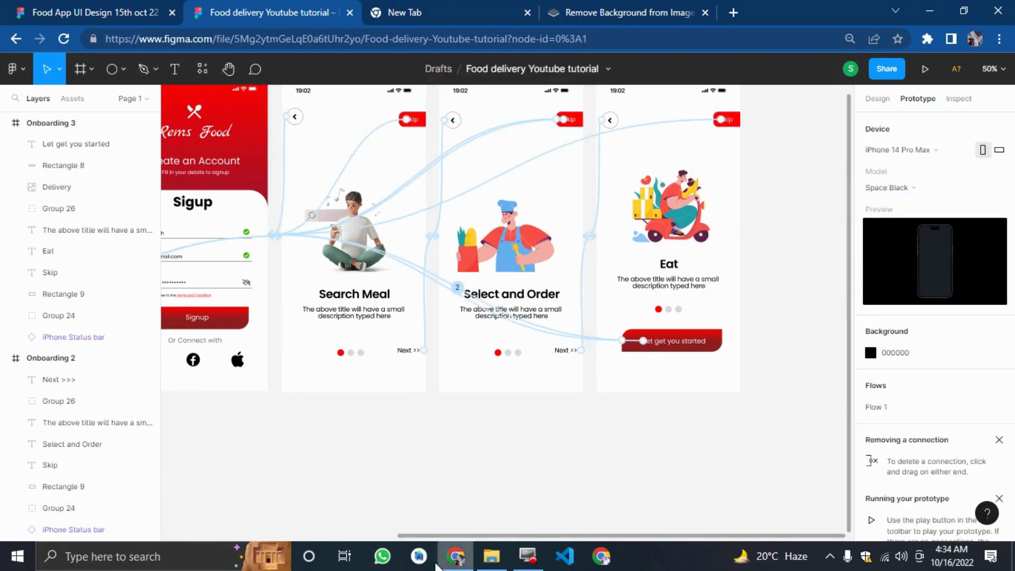
# Play the prototype and tap Get Started and Next through the three onboarding screens.
pyautogui.moveTo(447, 508); pyautogui.dragTo(211, 443)
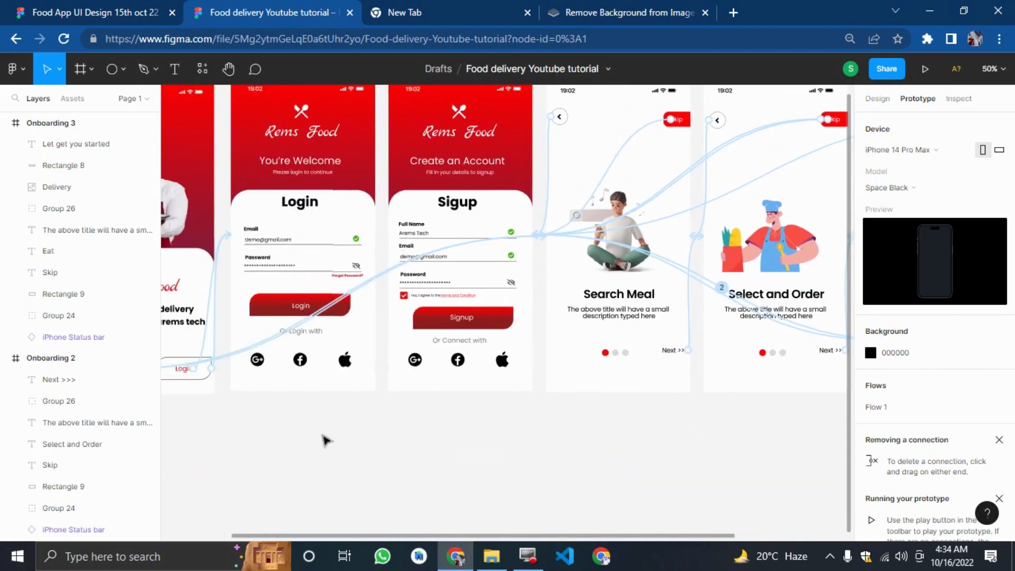
pyautogui.click(924, 73)
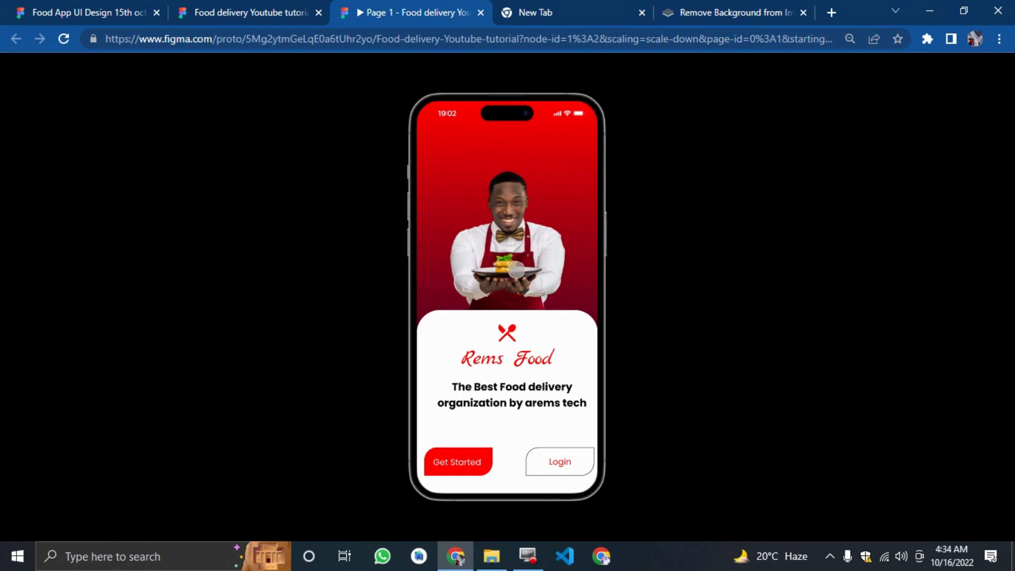
pyautogui.click(446, 455)
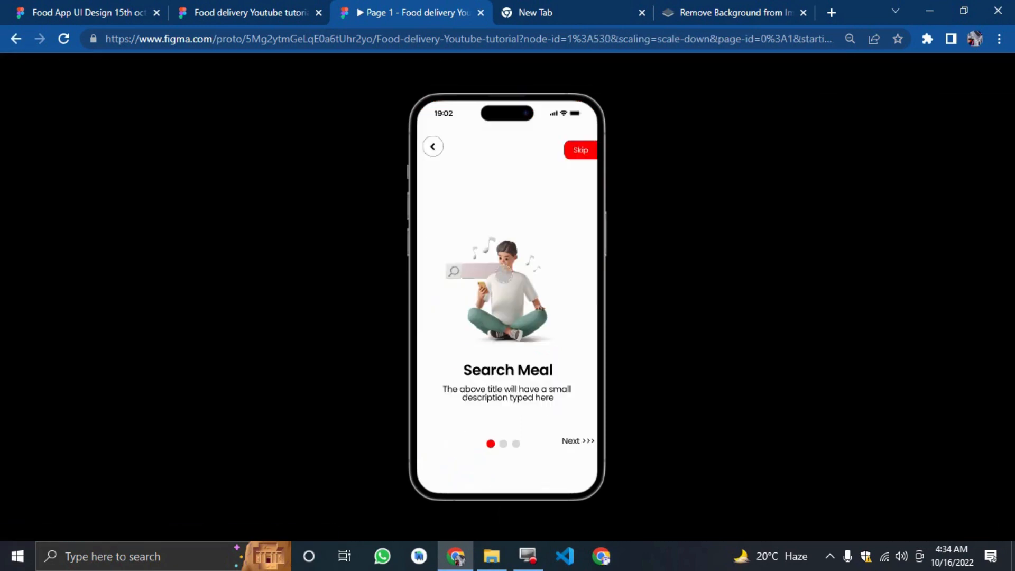
pyautogui.click(565, 434)
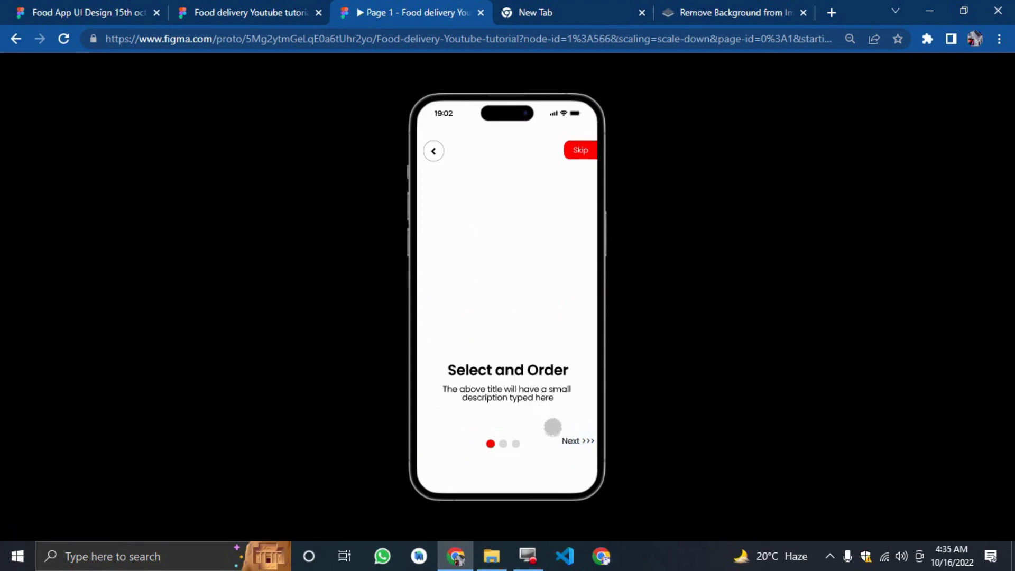
pyautogui.click(554, 437)
pyautogui.click(559, 434)
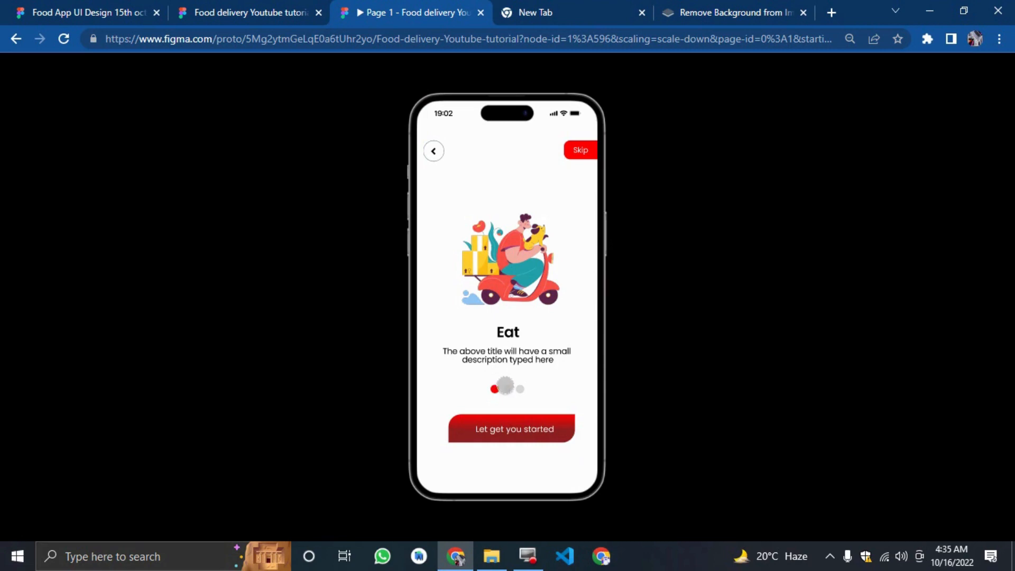
# Recolour Onboarding 2's indicator dots so the first dot is grey and the second dot is red.
pyautogui.click(195, 2)
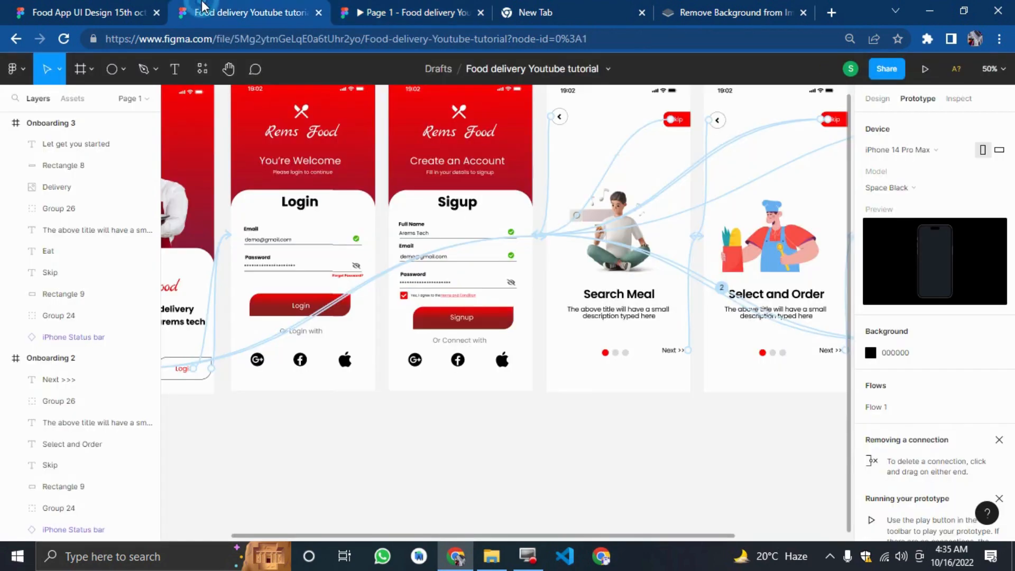
pyautogui.click(877, 98)
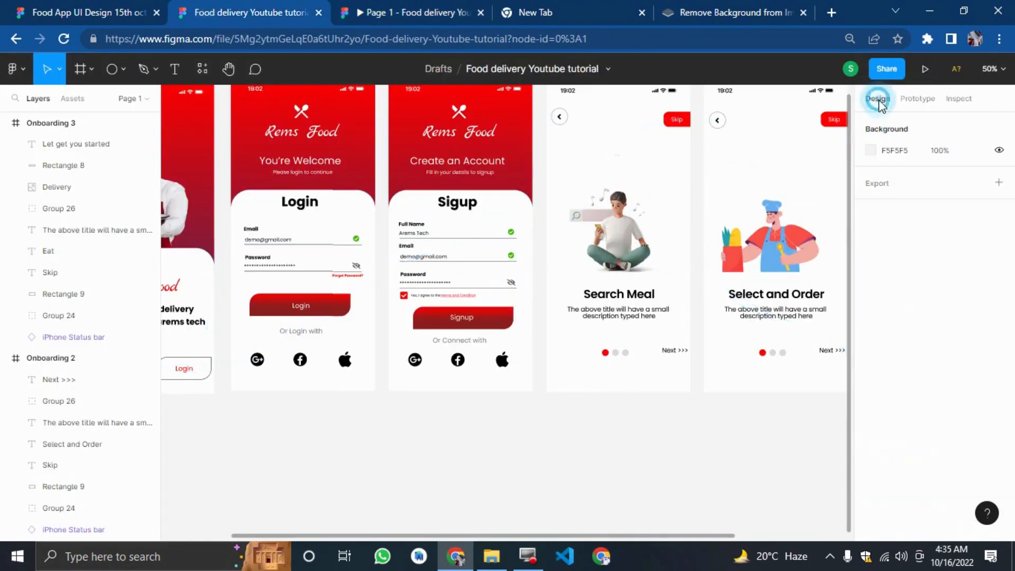
pyautogui.hscroll(5, 895, 442)
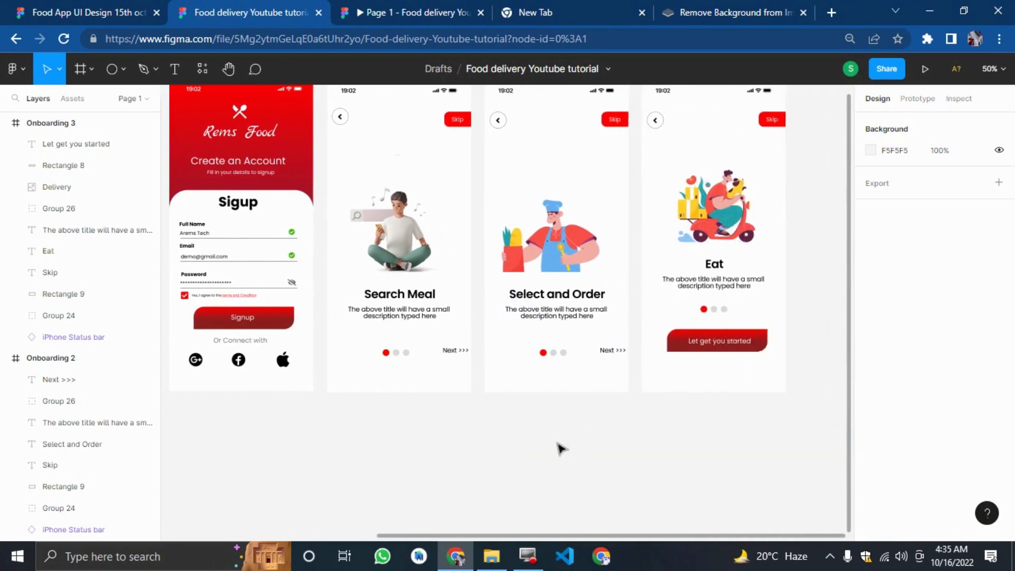
pyautogui.hotkey('shift', '0')
pyautogui.click(583, 400)
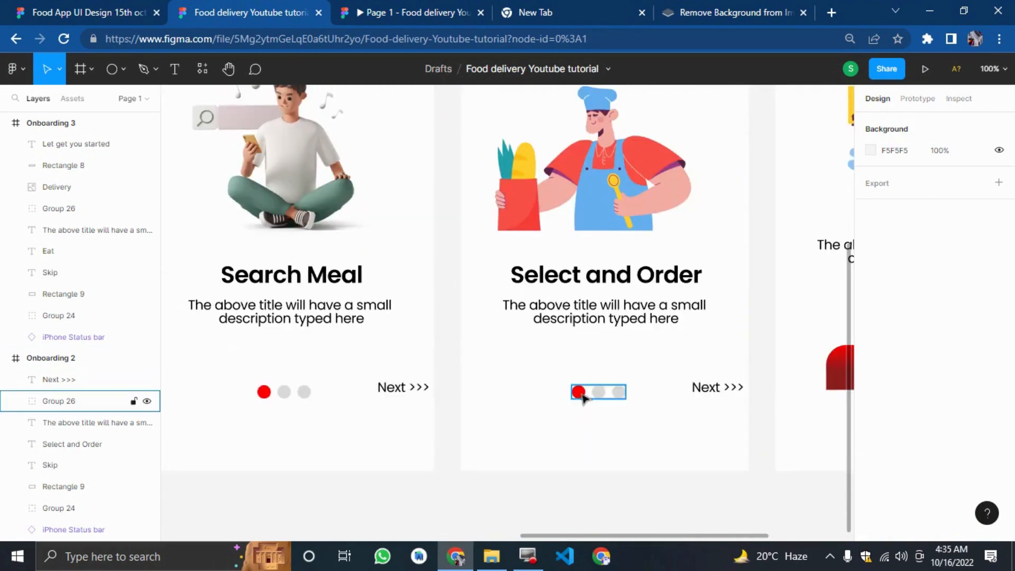
pyautogui.doubleClick(579, 391)
pyautogui.doubleClick(578, 392)
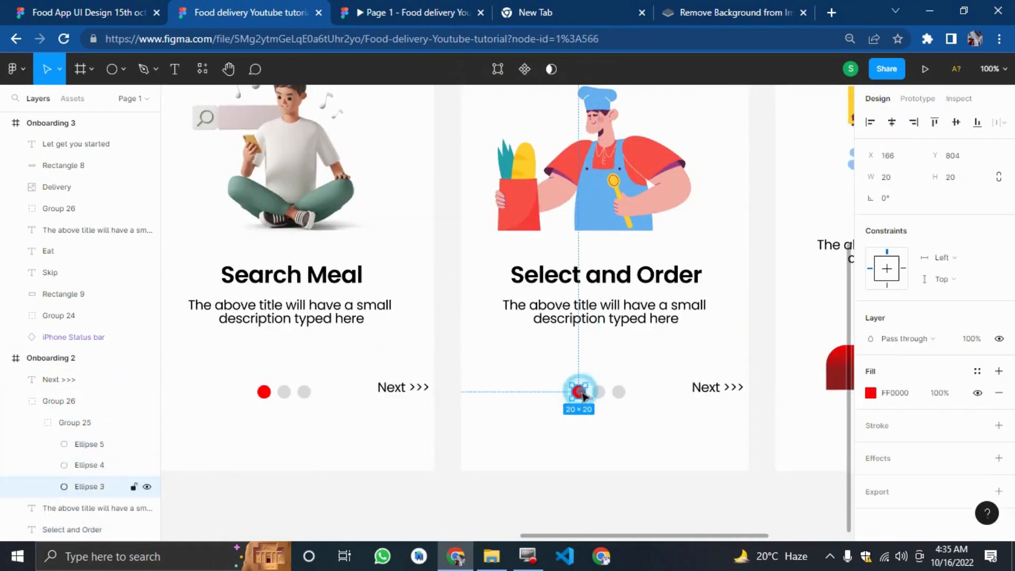
pyautogui.click(871, 392)
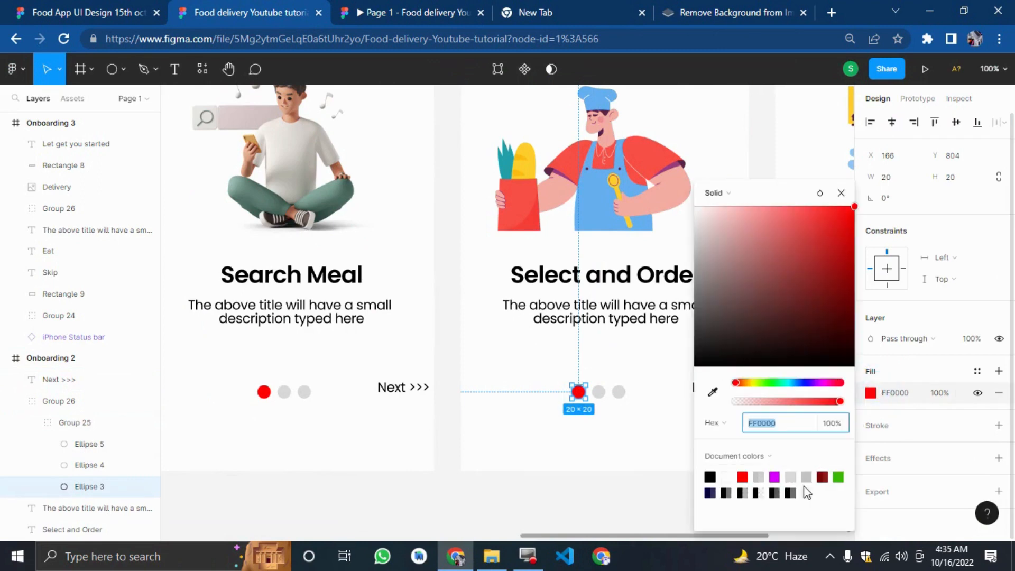
pyautogui.click(806, 477)
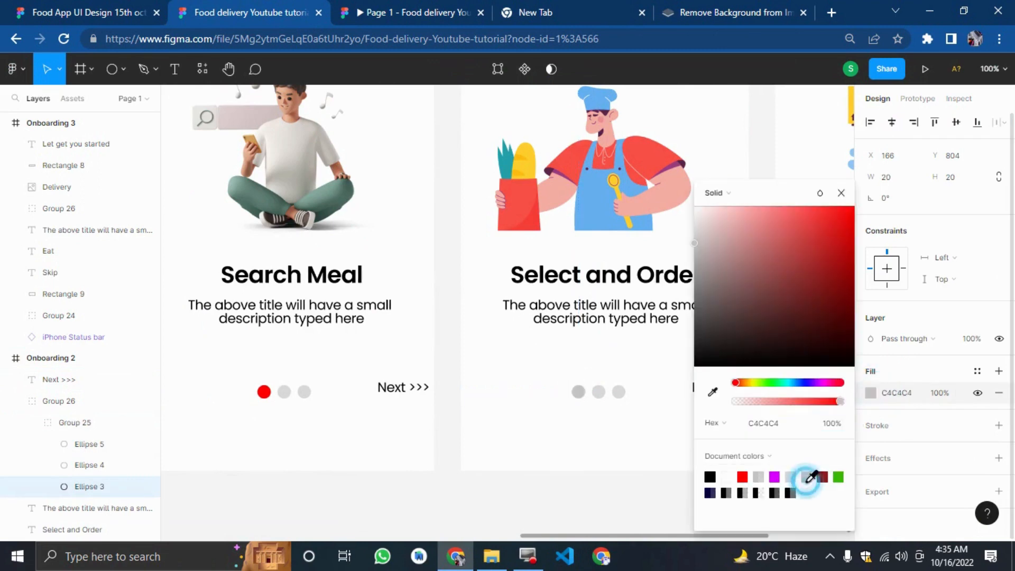
pyautogui.click(598, 392)
pyautogui.click(871, 392)
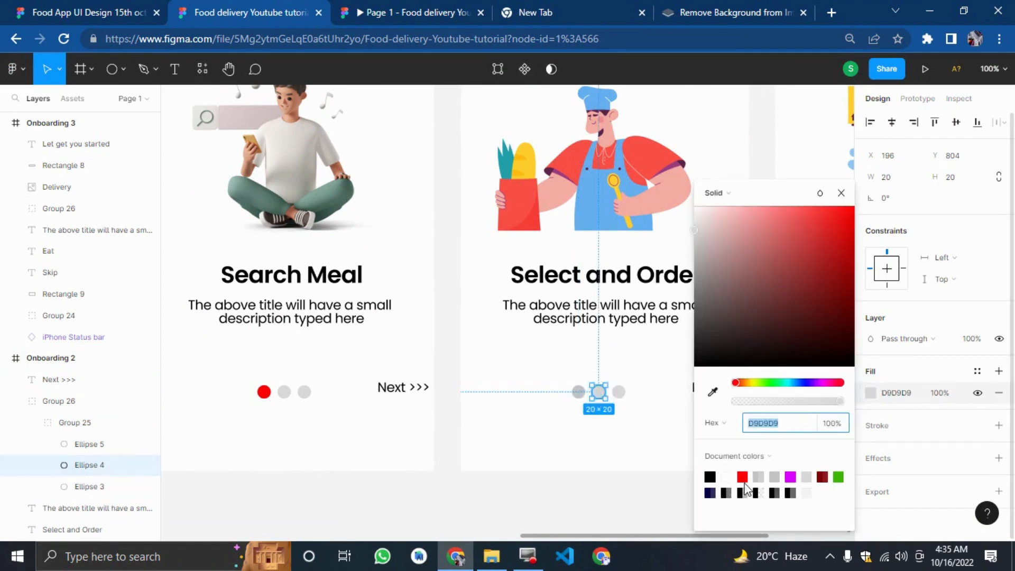
pyautogui.click(743, 476)
pyautogui.click(638, 471)
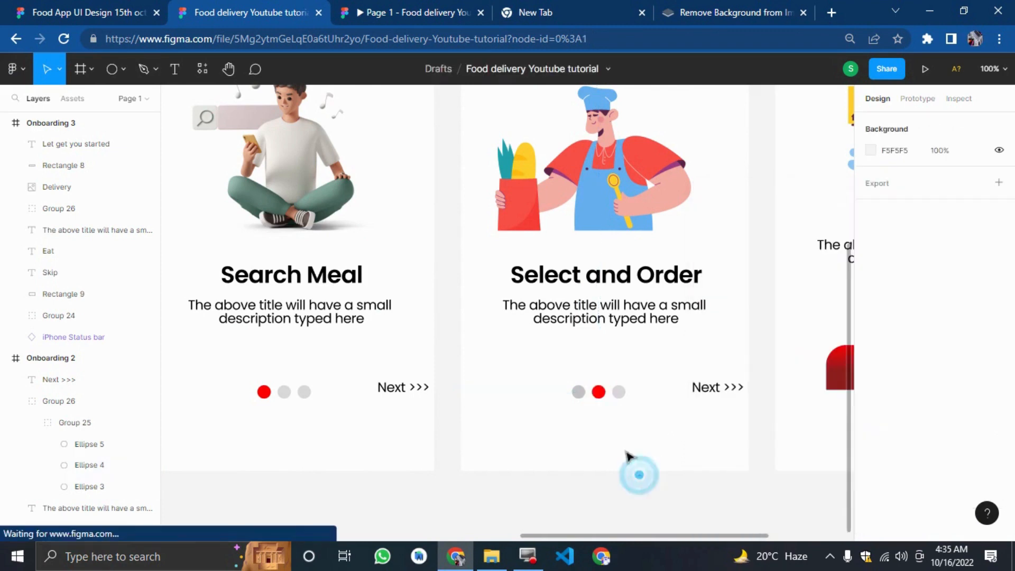
# Set the fill of Onboarding 3's first indicator dot to the grey document colour.
pyautogui.hscroll(5, 700, 485)
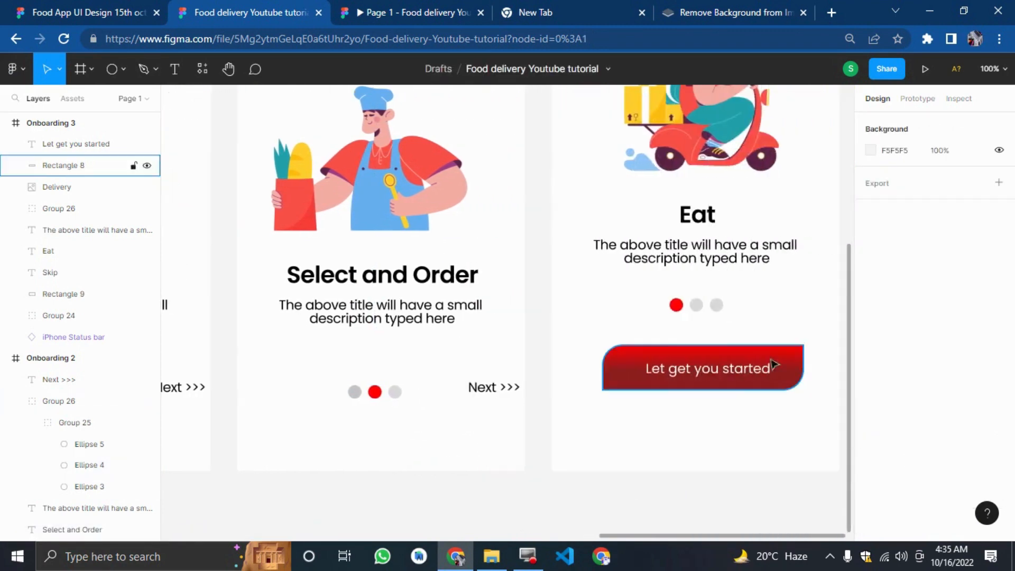
pyautogui.click(673, 302)
pyautogui.doubleClick(676, 306)
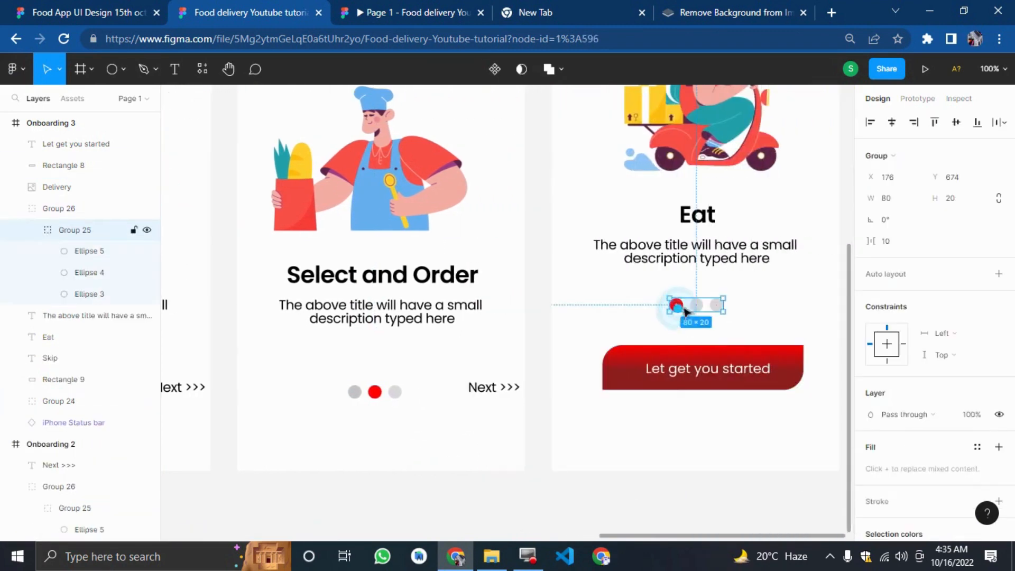
pyautogui.click(676, 305)
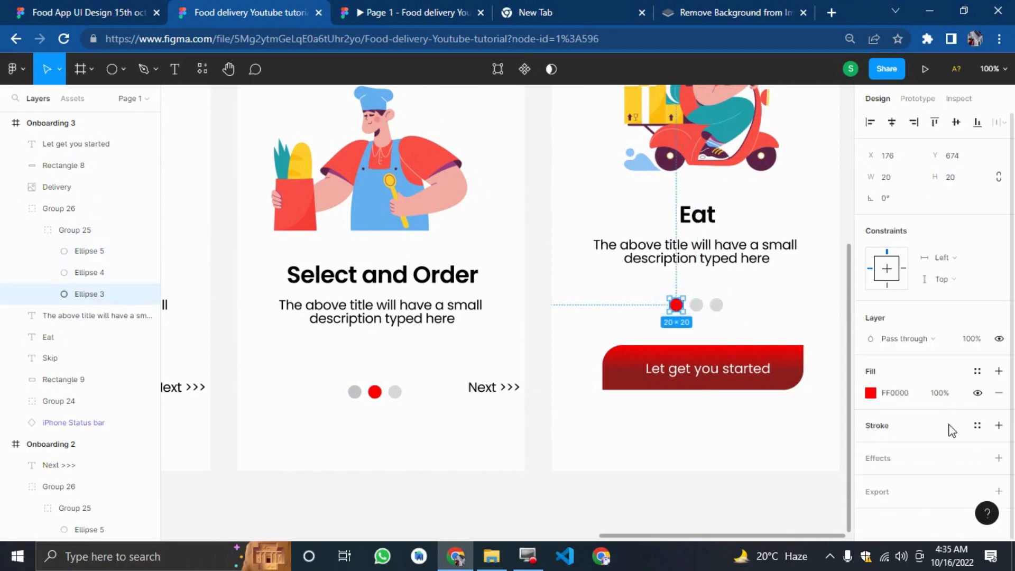
pyautogui.click(871, 392)
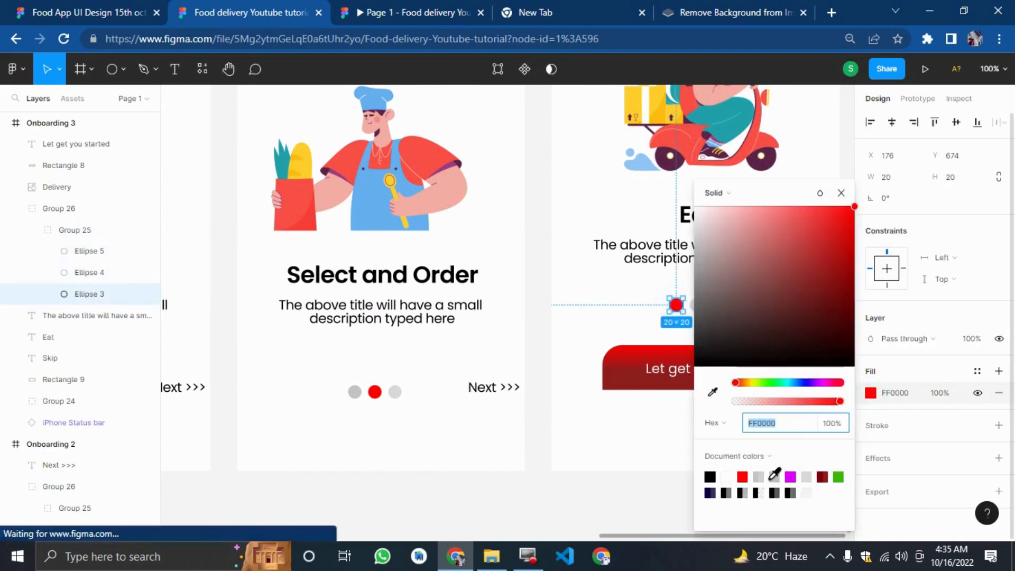
pyautogui.click(772, 477)
pyautogui.click(543, 503)
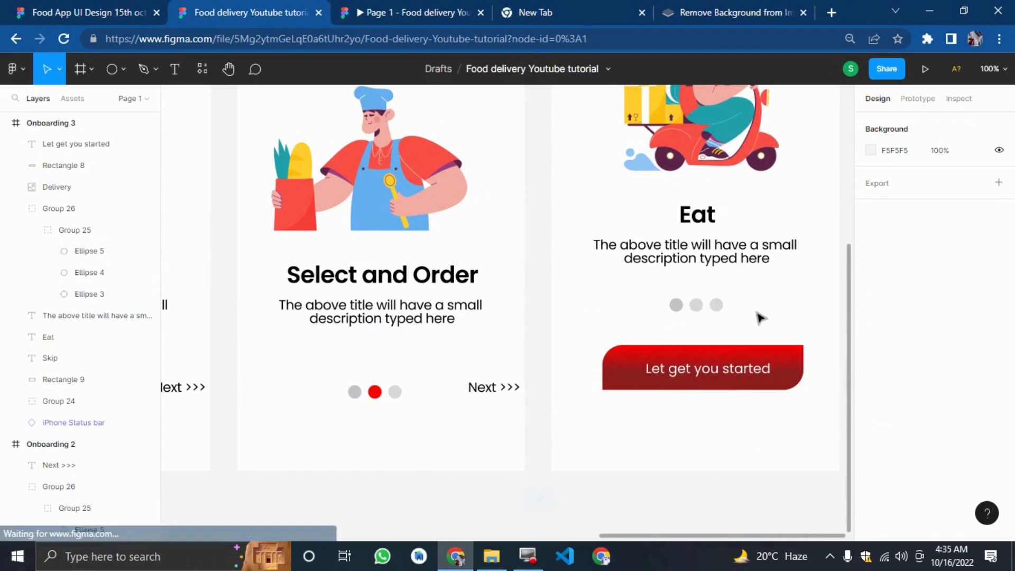
# Set the fill of Onboarding 3's third indicator dot to the red document colour.
pyautogui.click(697, 308)
pyautogui.click(696, 305)
pyautogui.click(696, 306)
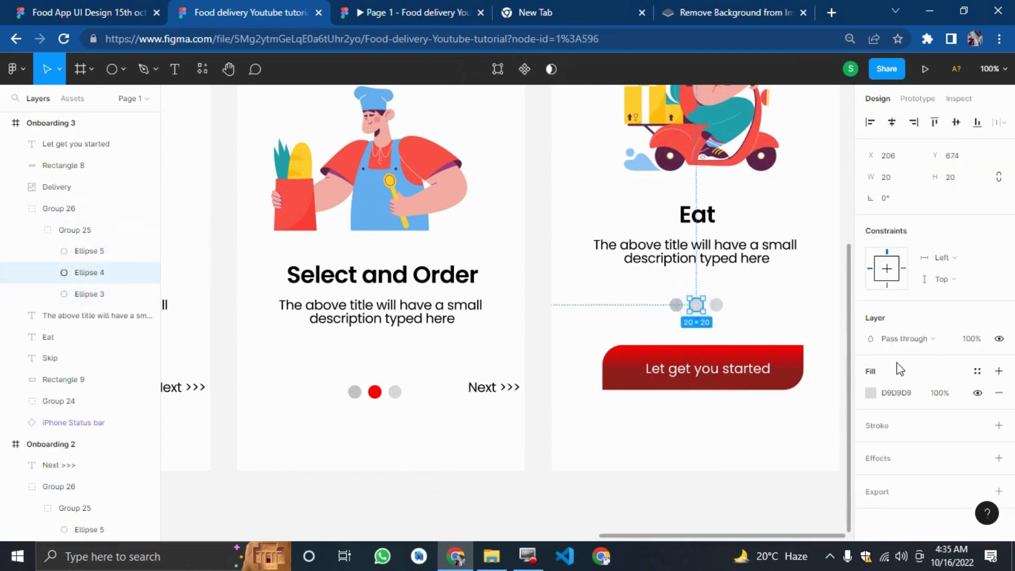
pyautogui.click(870, 393)
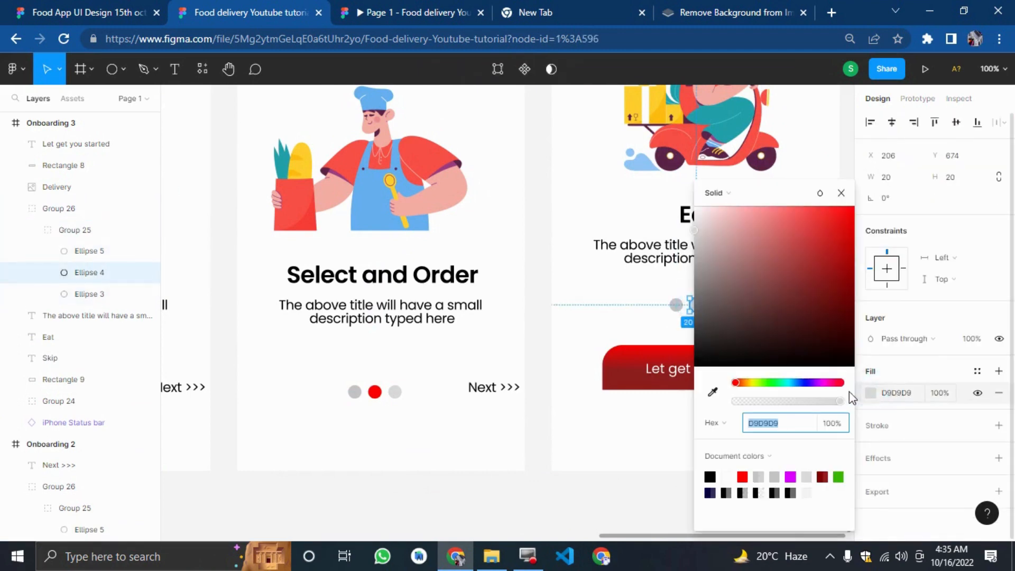
pyautogui.click(636, 505)
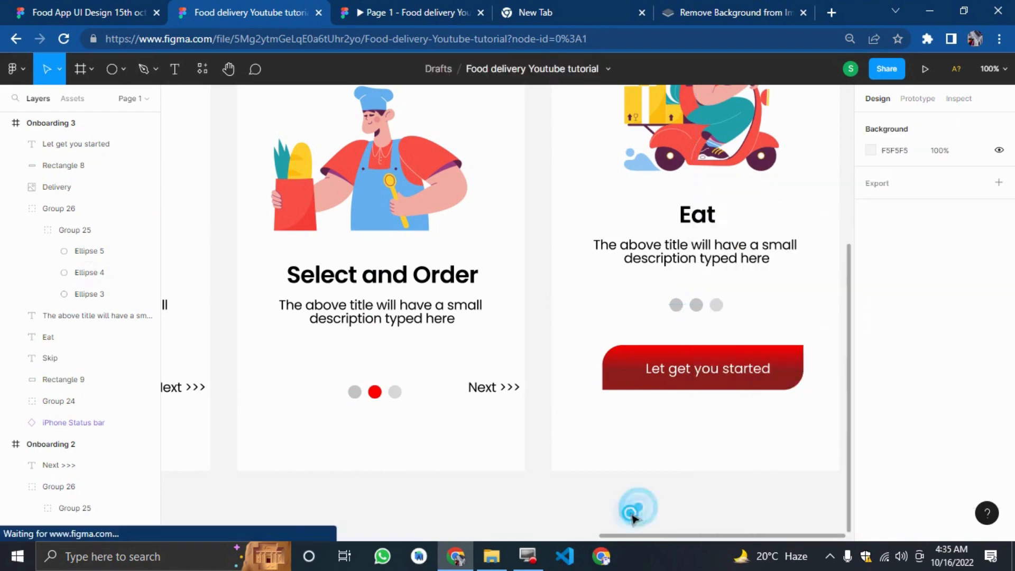
pyautogui.doubleClick(717, 305)
pyautogui.doubleClick(716, 305)
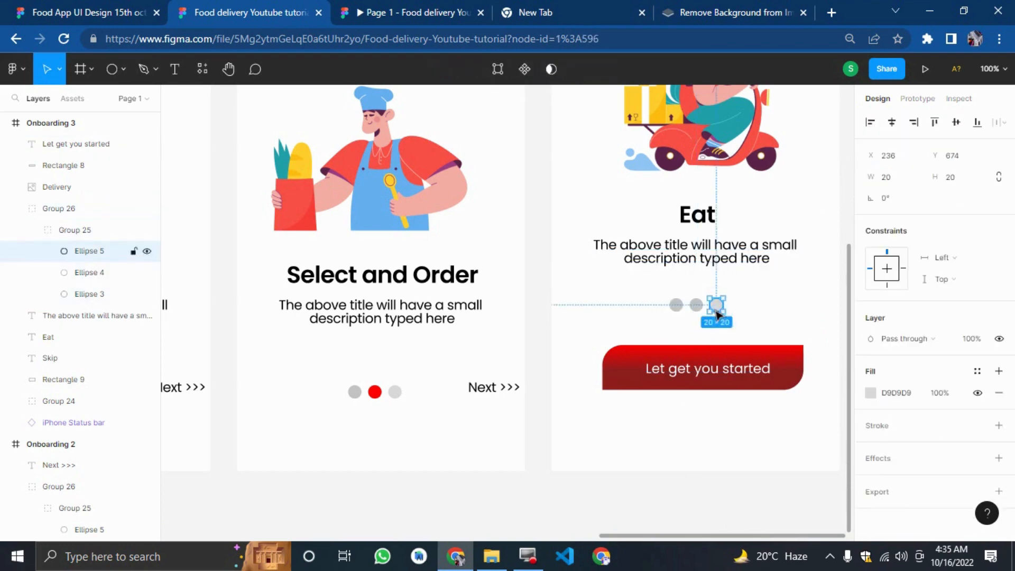
pyautogui.click(872, 393)
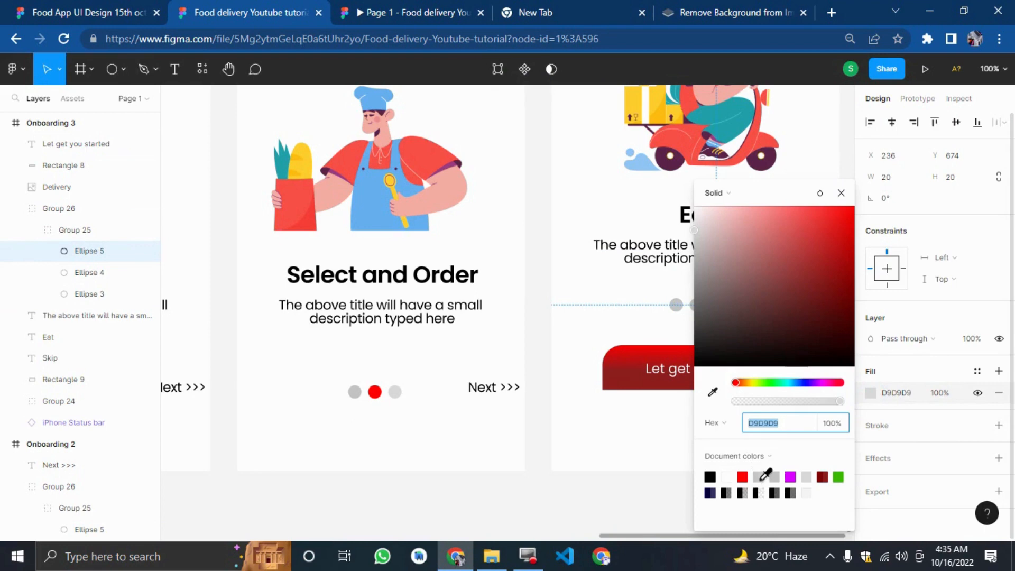
pyautogui.click(745, 478)
pyautogui.click(657, 478)
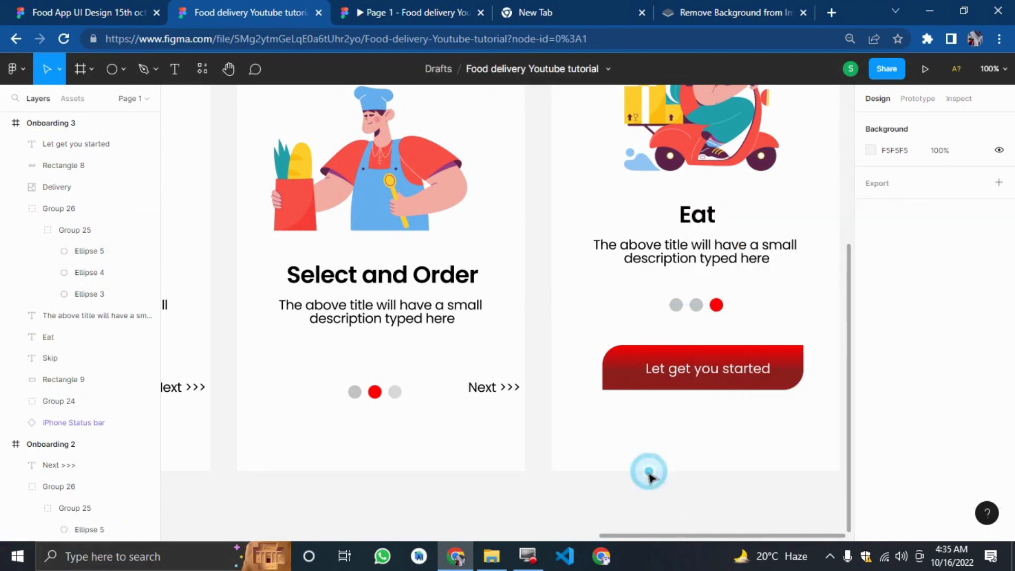
pyautogui.click(648, 476)
pyautogui.hotkey('shift', '1')
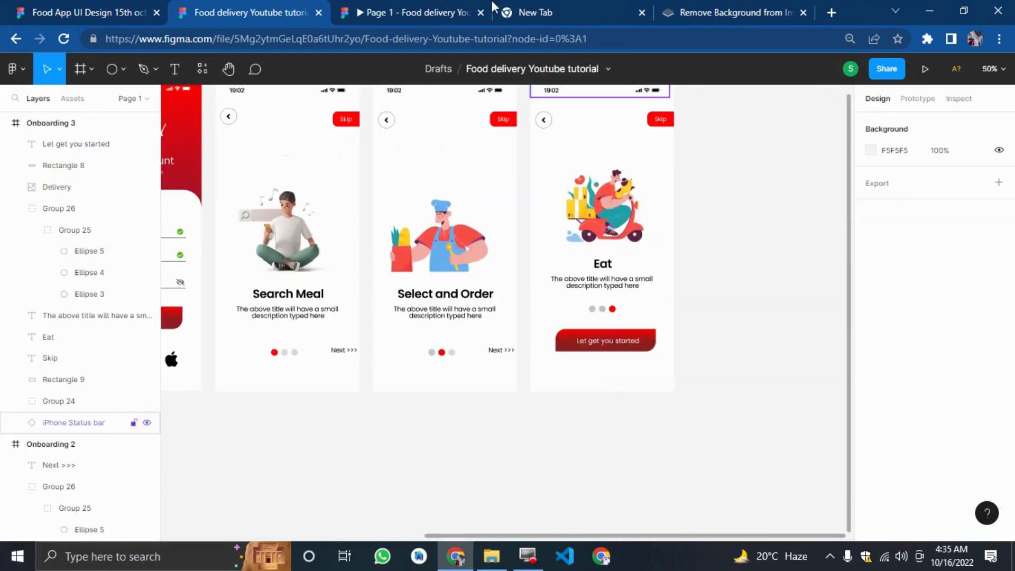
# Play the prototype from the Let get you started button, restart it, and step through Get Started and Next.
pyautogui.click(430, 8)
pyautogui.click(521, 430)
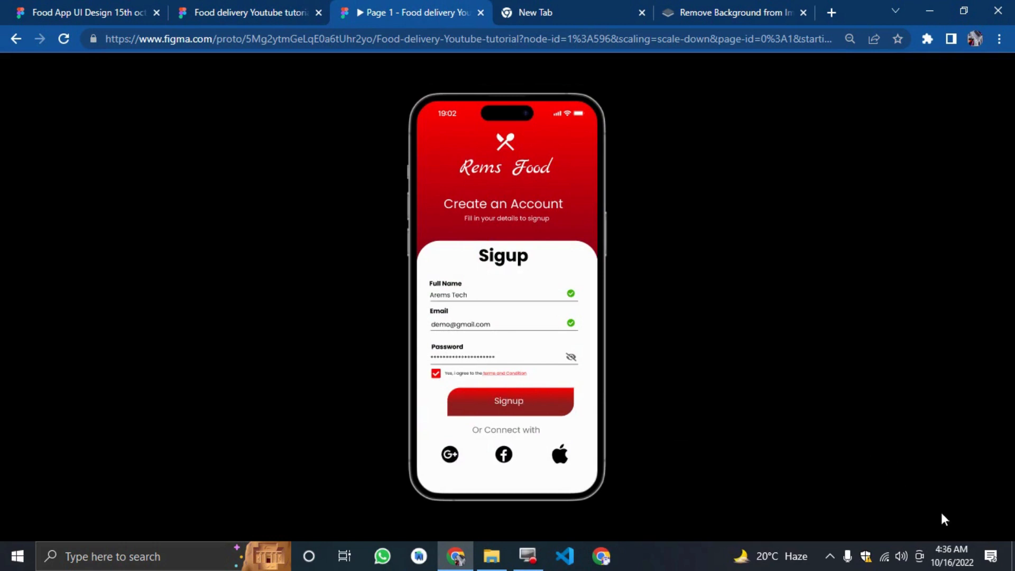
pyautogui.click(964, 528)
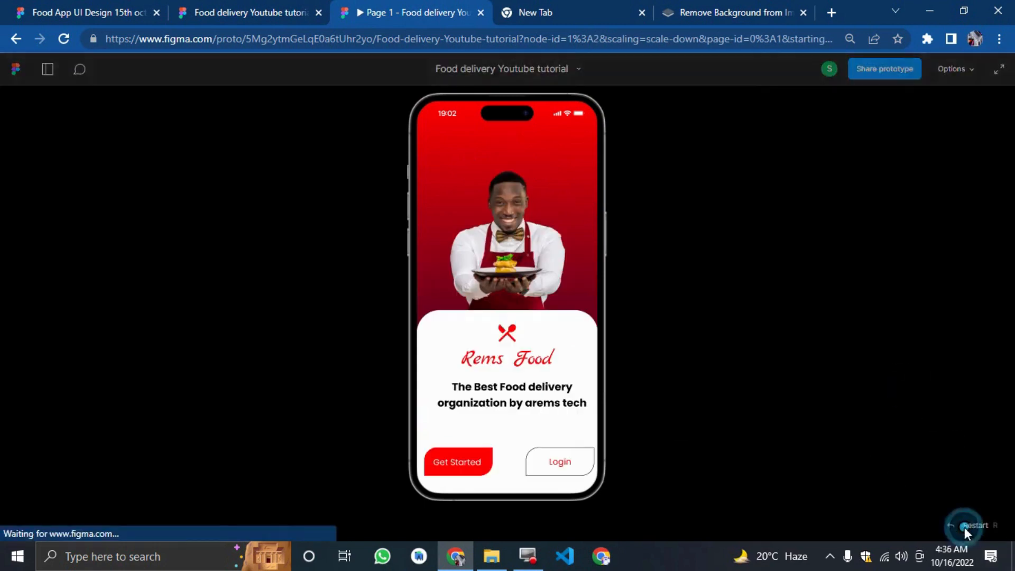
pyautogui.click(448, 454)
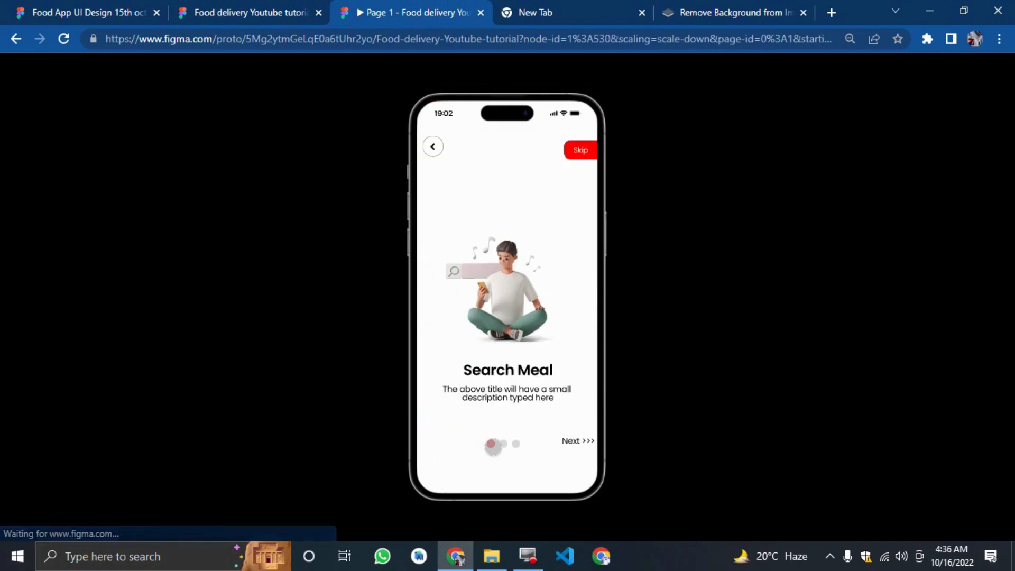
pyautogui.click(574, 439)
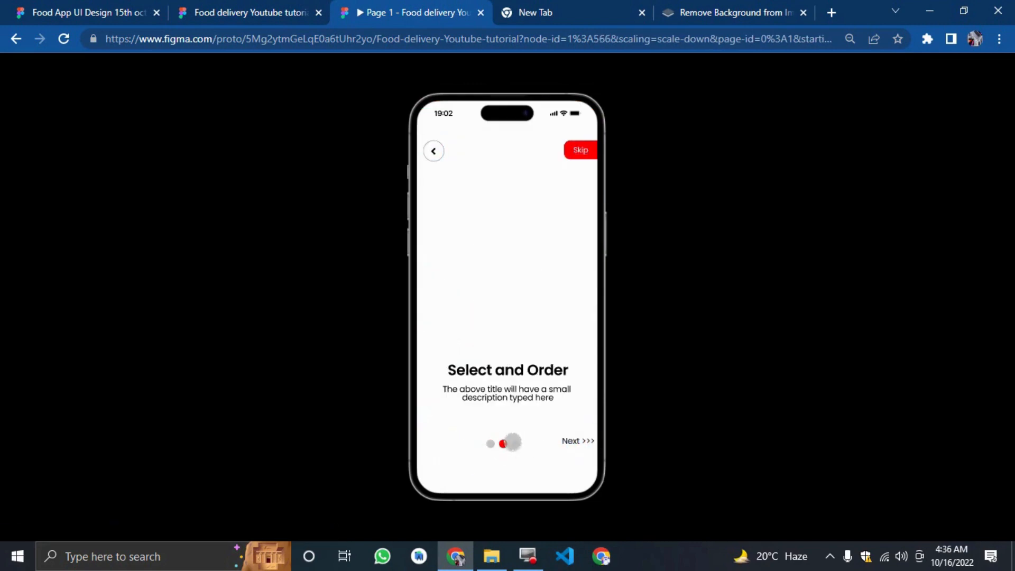
pyautogui.click(203, 9)
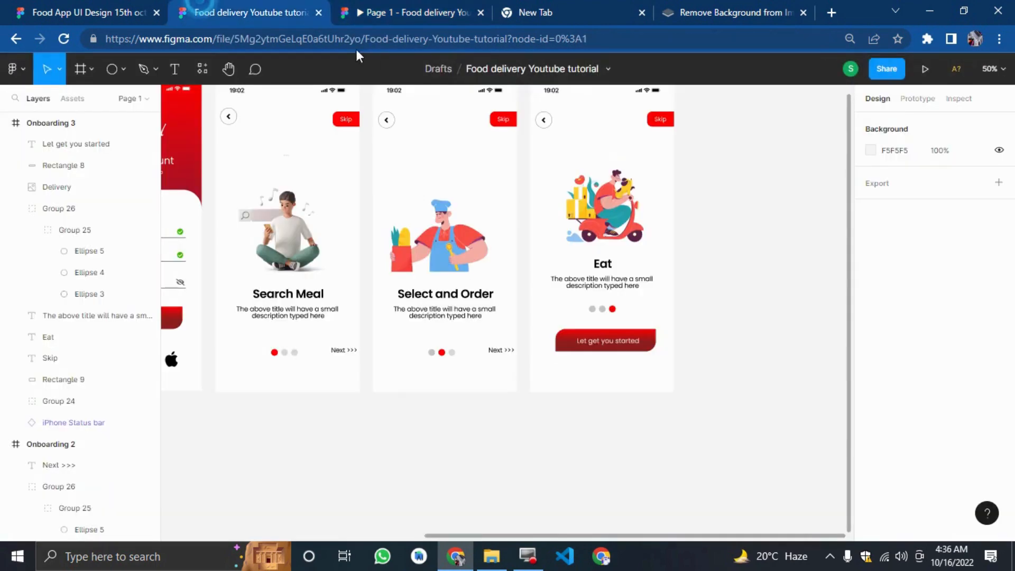
pyautogui.moveTo(414, 241); pyautogui.dragTo(436, 222)
pyautogui.click(71, 8)
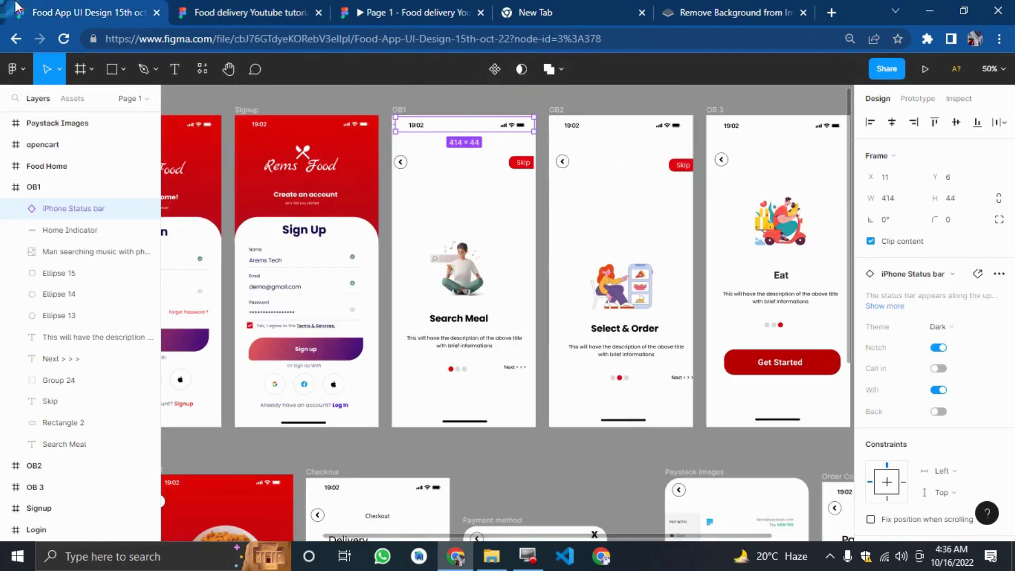
pyautogui.click(391, 10)
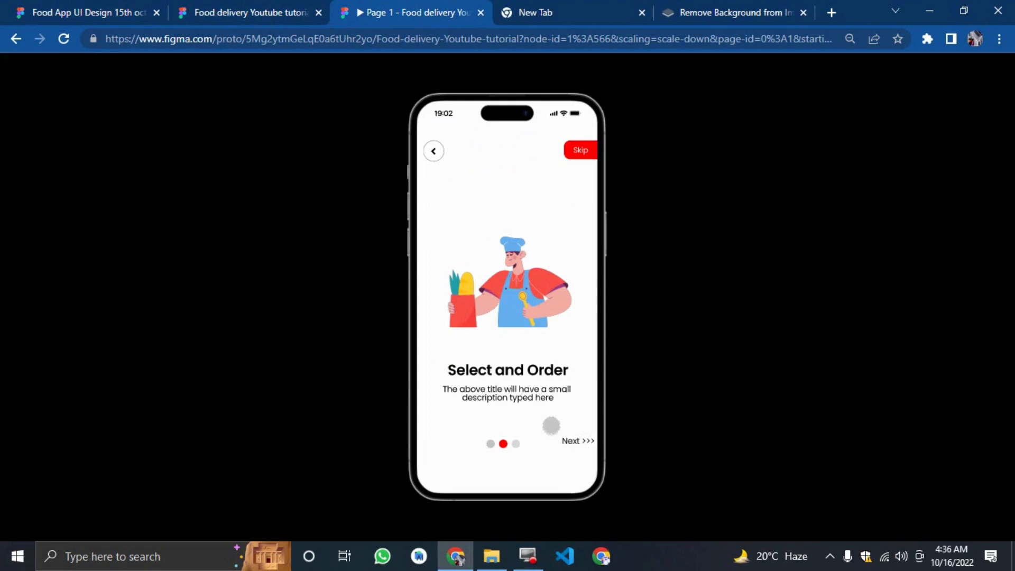
# Test the onboarding navigation in the prototype, restart it, and open the Login screen.
pyautogui.click(554, 431)
pyautogui.click(556, 435)
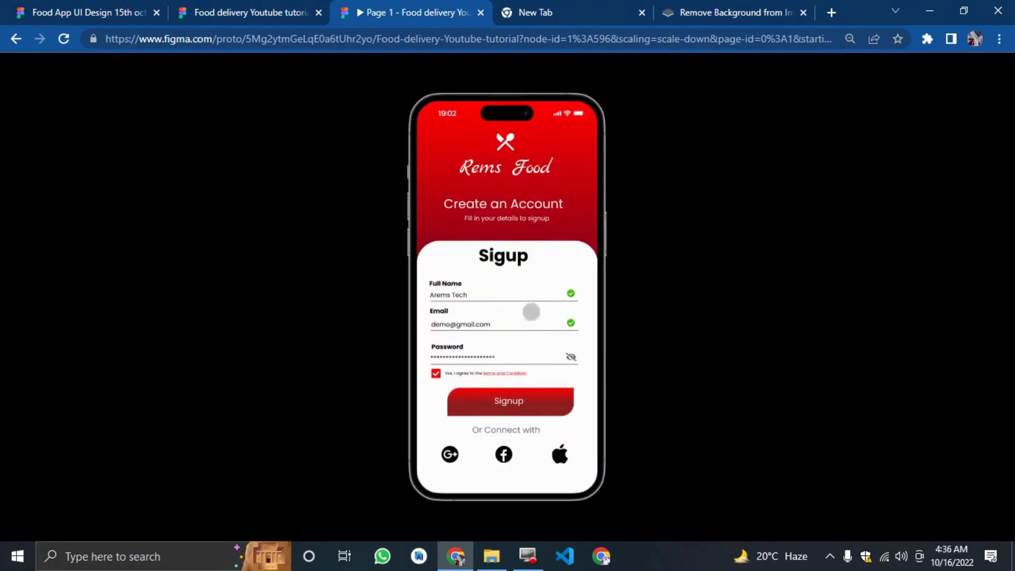
pyautogui.click(811, 382)
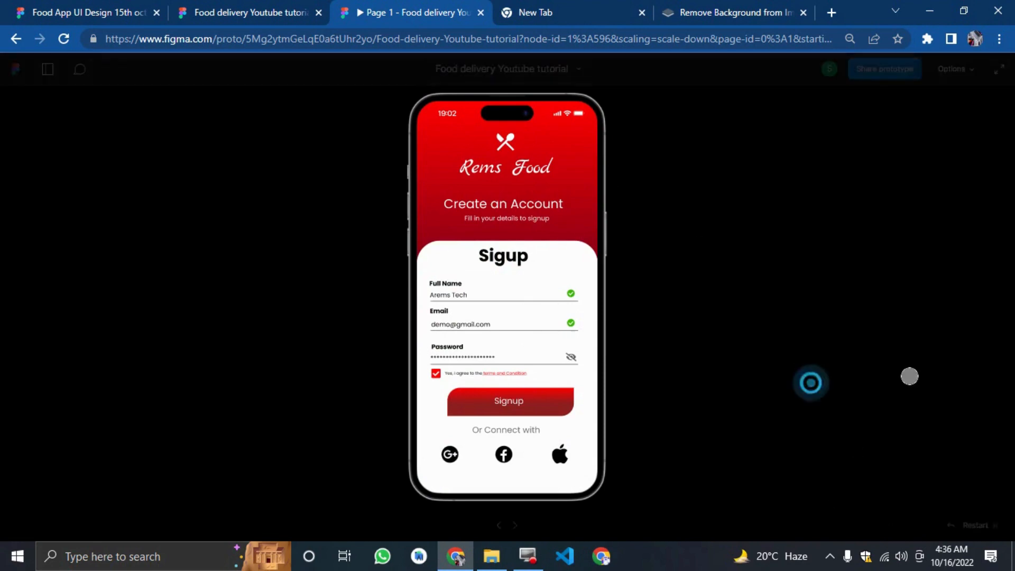
pyautogui.click(974, 526)
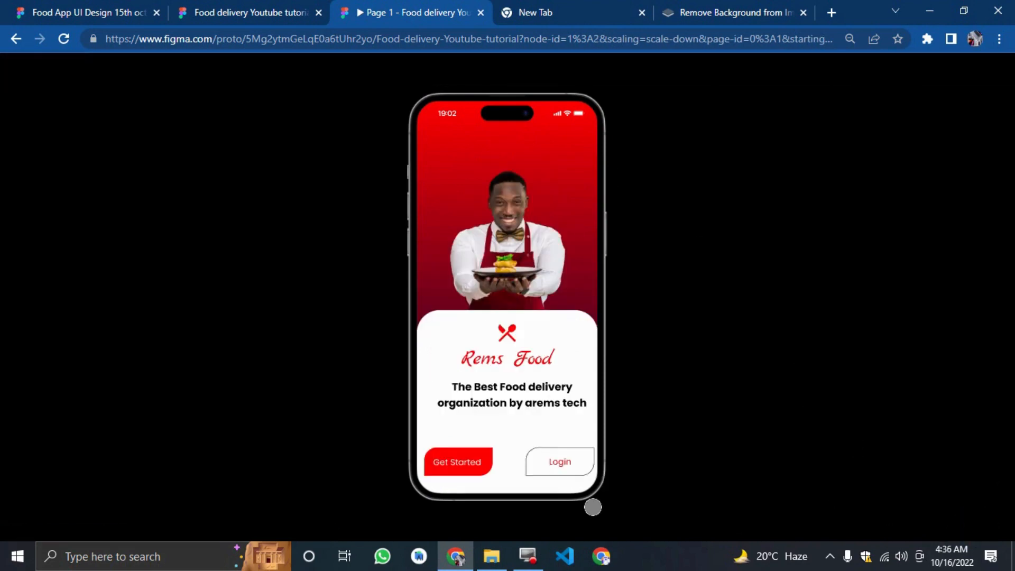
pyautogui.click(548, 467)
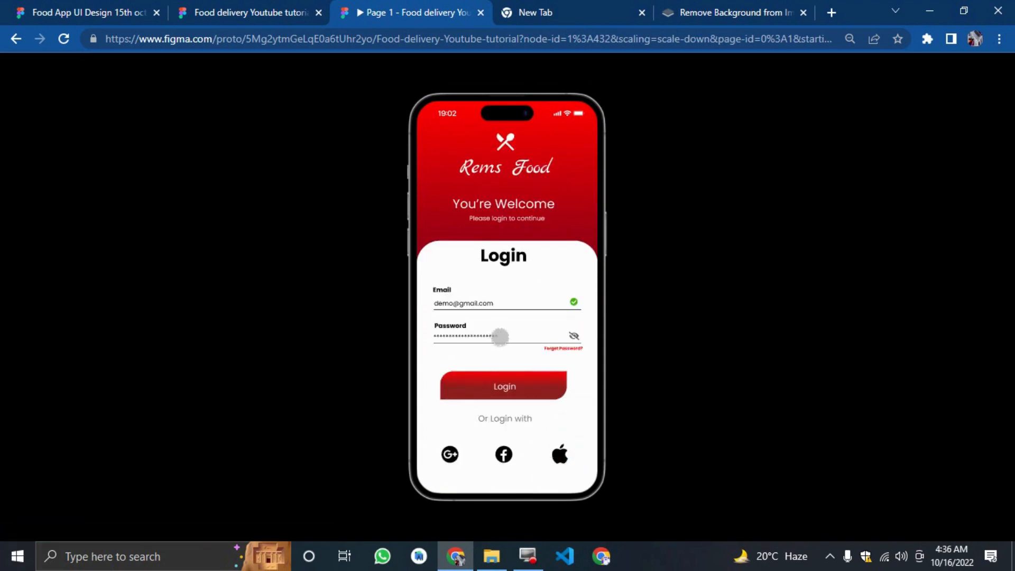
# Switch to the Food App UI Design reference file and zoom out to view all its screens.
pyautogui.click(88, 12)
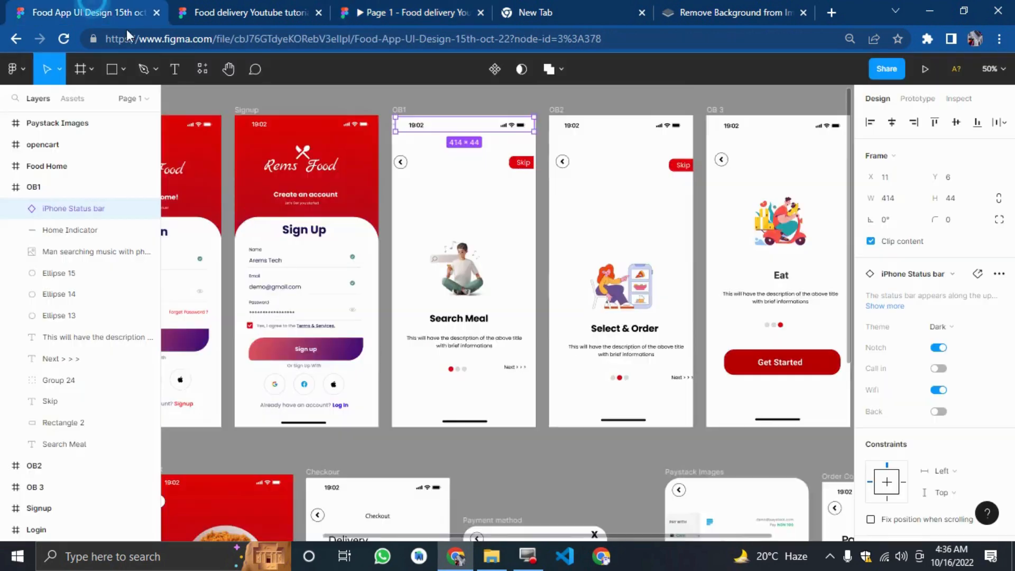
pyautogui.hotkey('ctrl', '-')
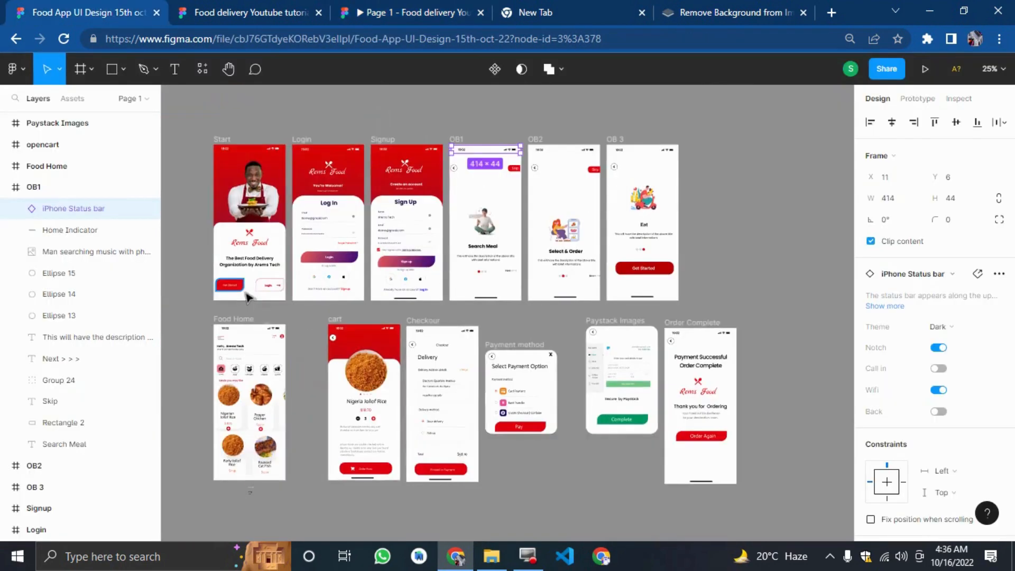
pyautogui.moveTo(187, 375); pyautogui.dragTo(5, 355)
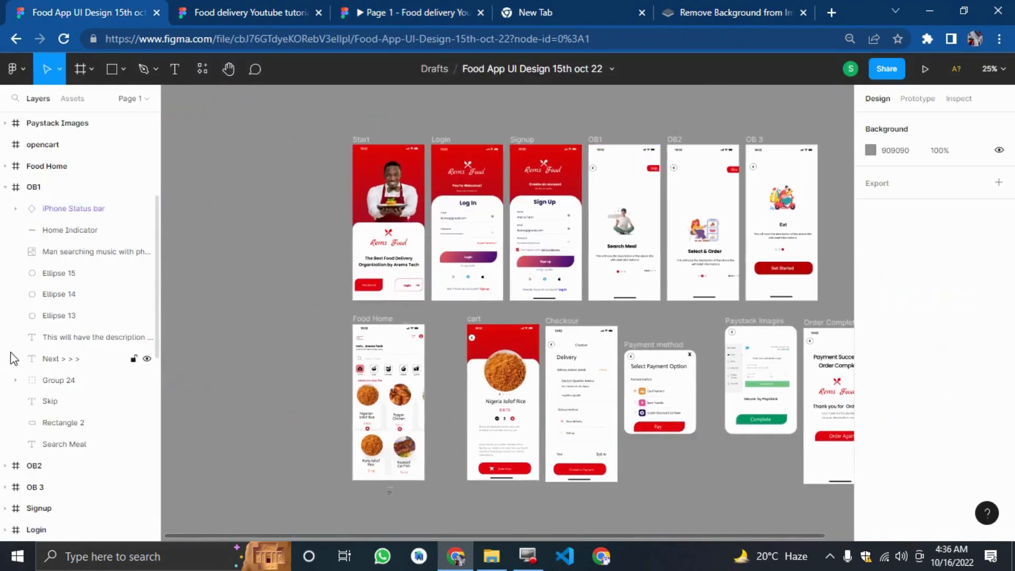
# Examine the reference file's Food Home, cart and Checkout screens up close.
pyautogui.hotkey('ctrl', '+')
pyautogui.moveTo(181, 309); pyautogui.dragTo(51, 341)
pyautogui.scroll(-4, 285, 402)
pyautogui.scroll(1, 288, 402)
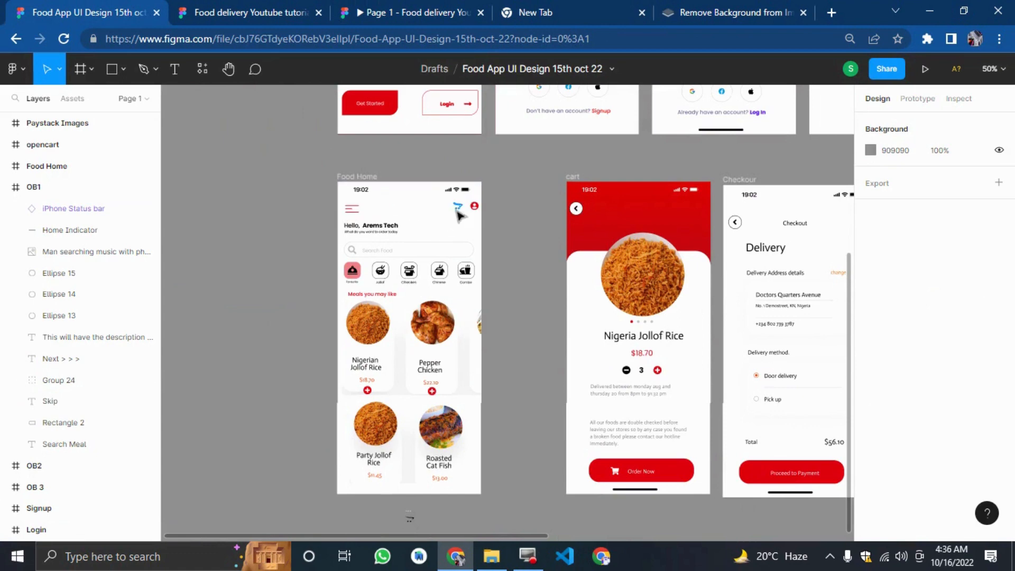
pyautogui.hotkey('shift', '0')
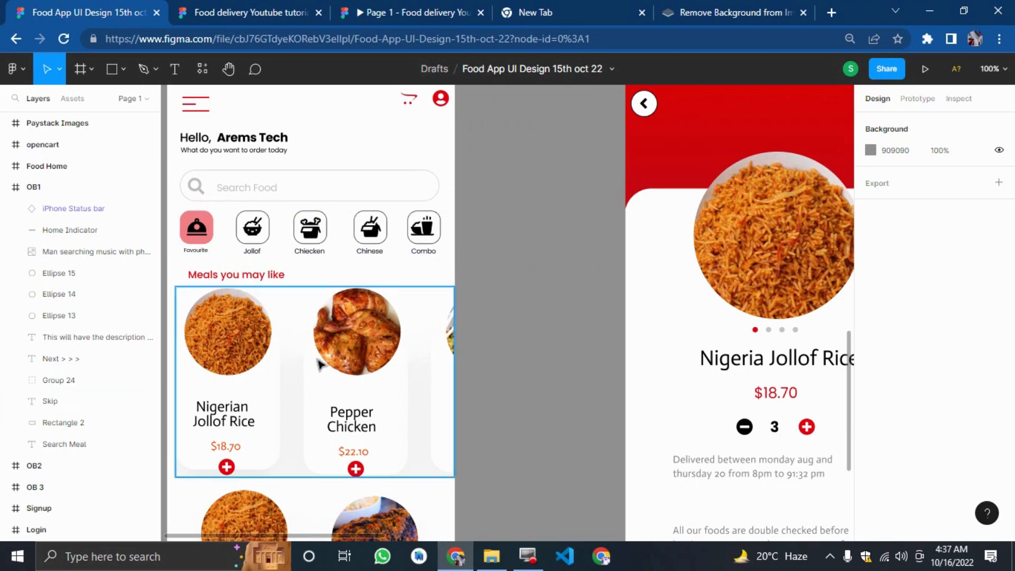
pyautogui.scroll(-5, 317, 423)
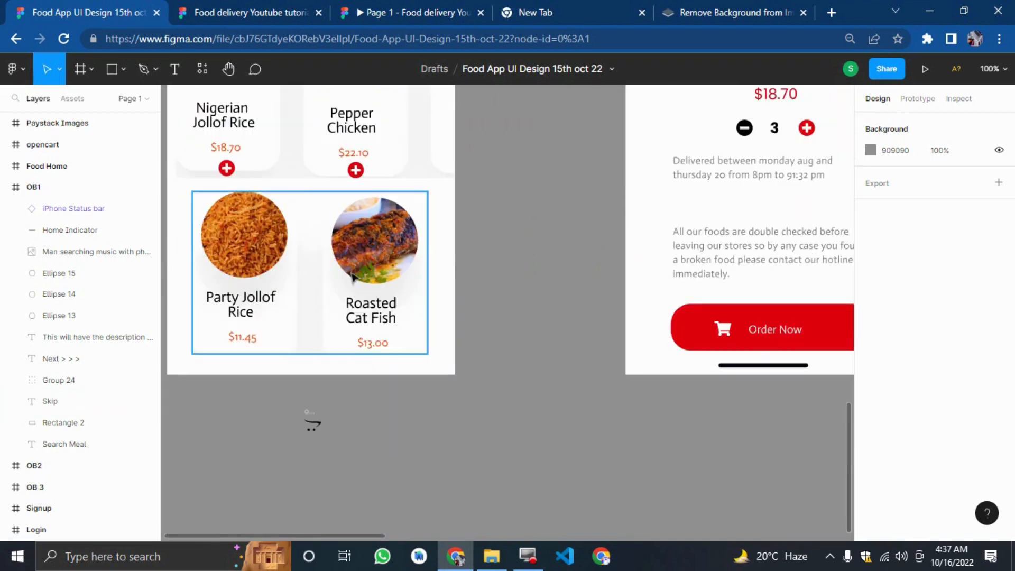
pyautogui.scroll(7, 585, 324)
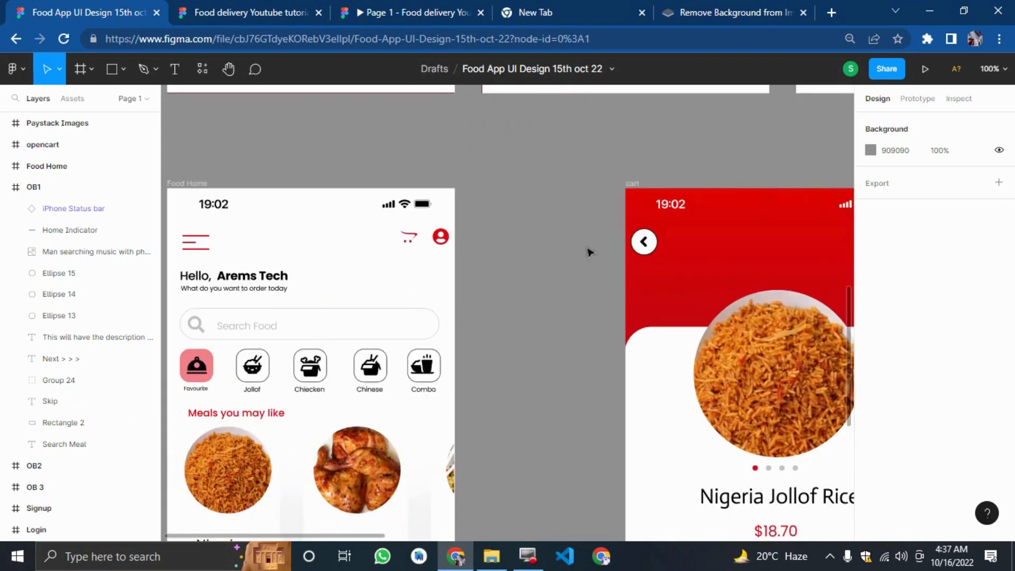
pyautogui.hscroll(5, 601, 156)
pyautogui.scroll(-4, 606, 365)
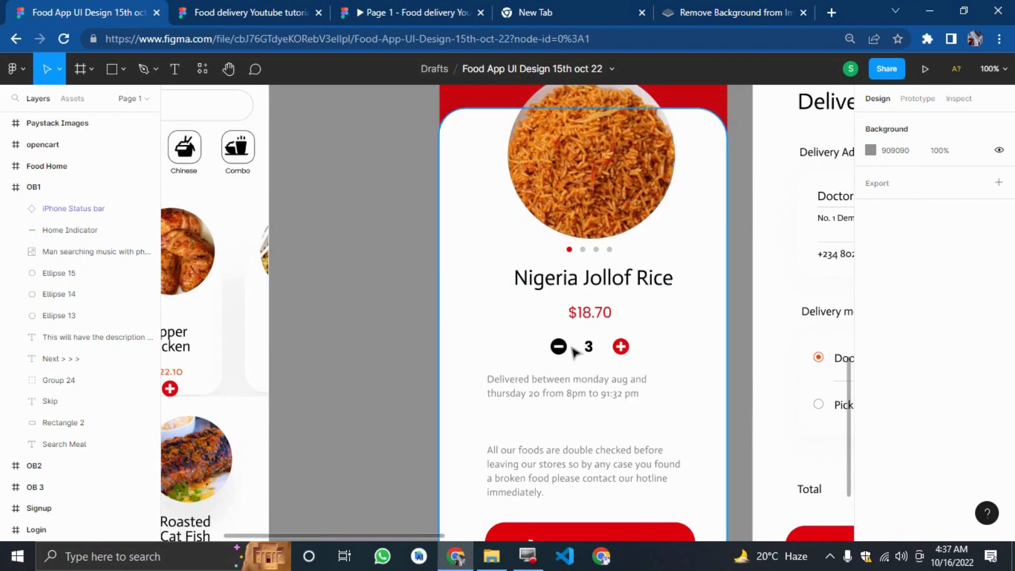
pyautogui.scroll(-3, 639, 363)
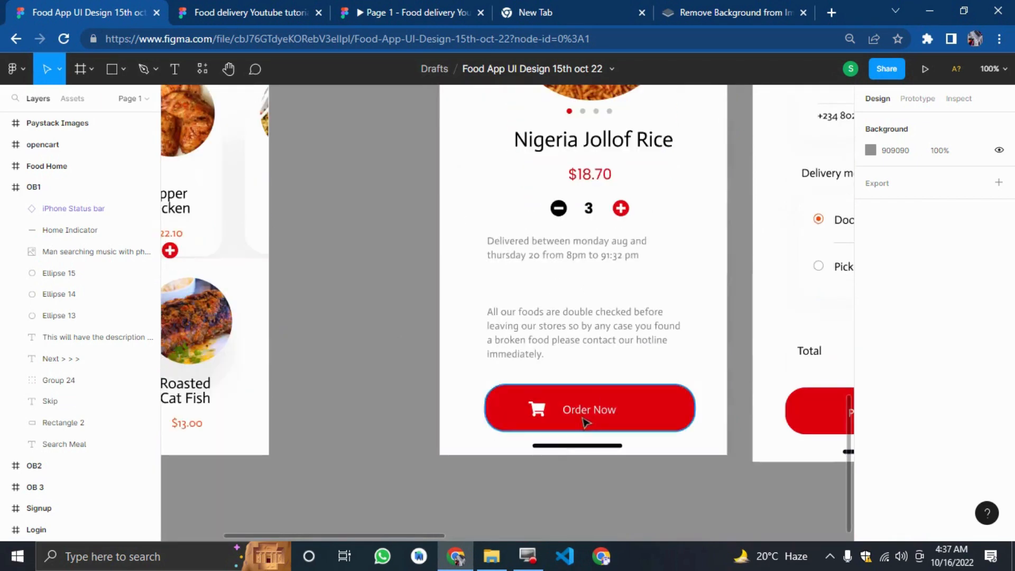
pyautogui.hscroll(6, 893, 505)
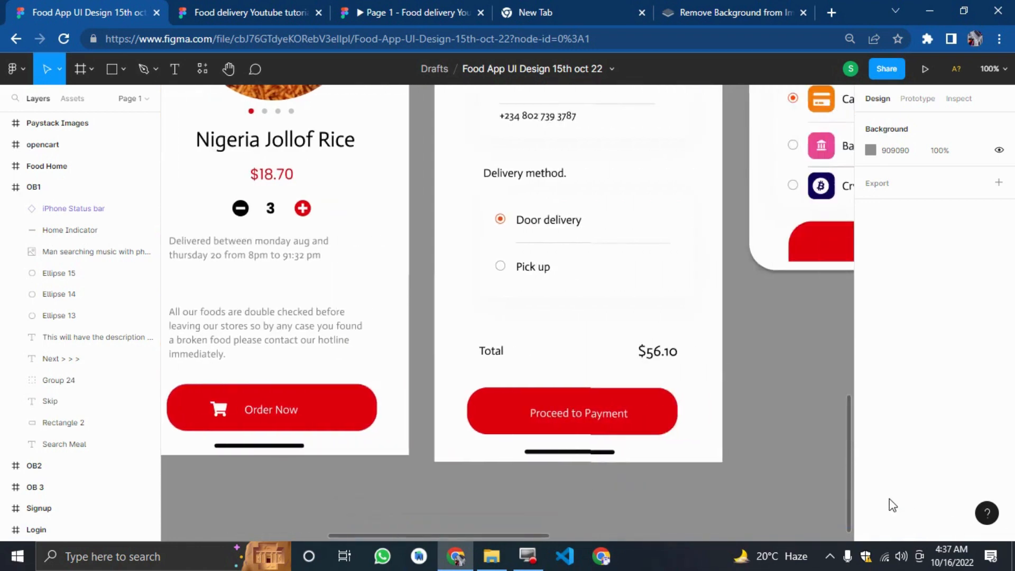
pyautogui.scroll(2, 755, 419)
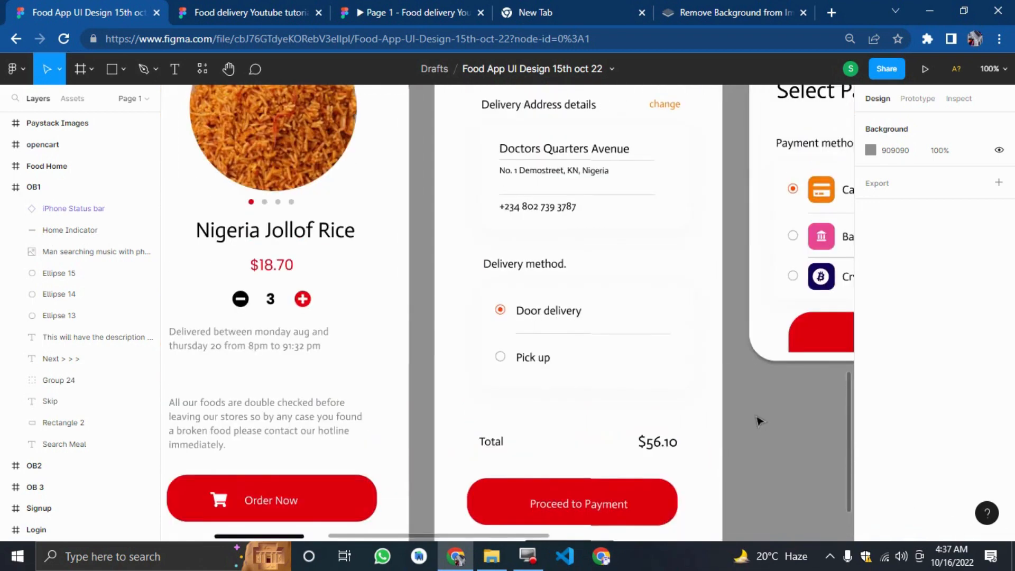
pyautogui.scroll(1, 759, 421)
pyautogui.scroll(2, 745, 412)
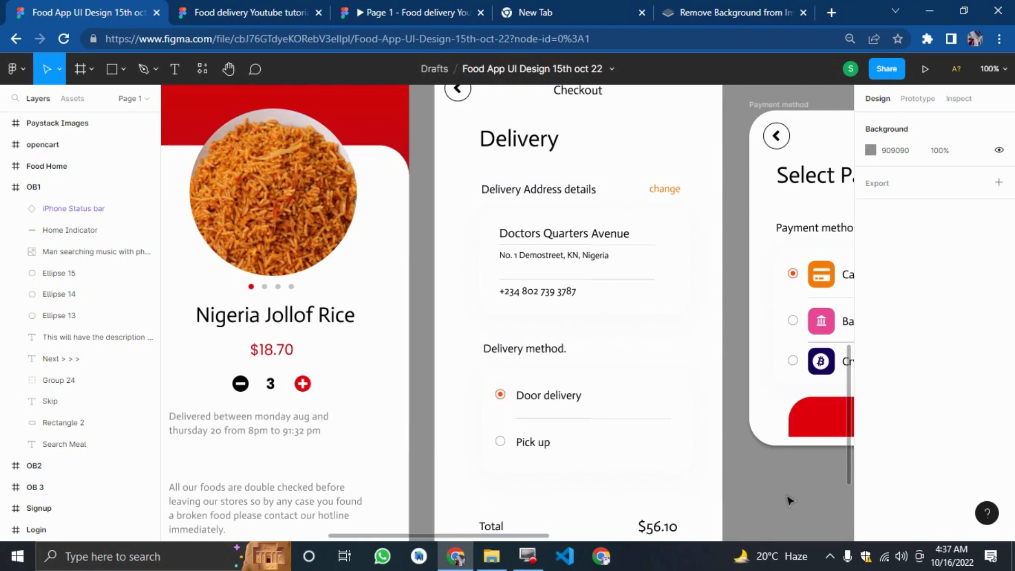
# Examine the reference Payment method, Paystack Images and Order Complete screens, then zoom back out to the overview.
pyautogui.hscroll(5, 788, 494)
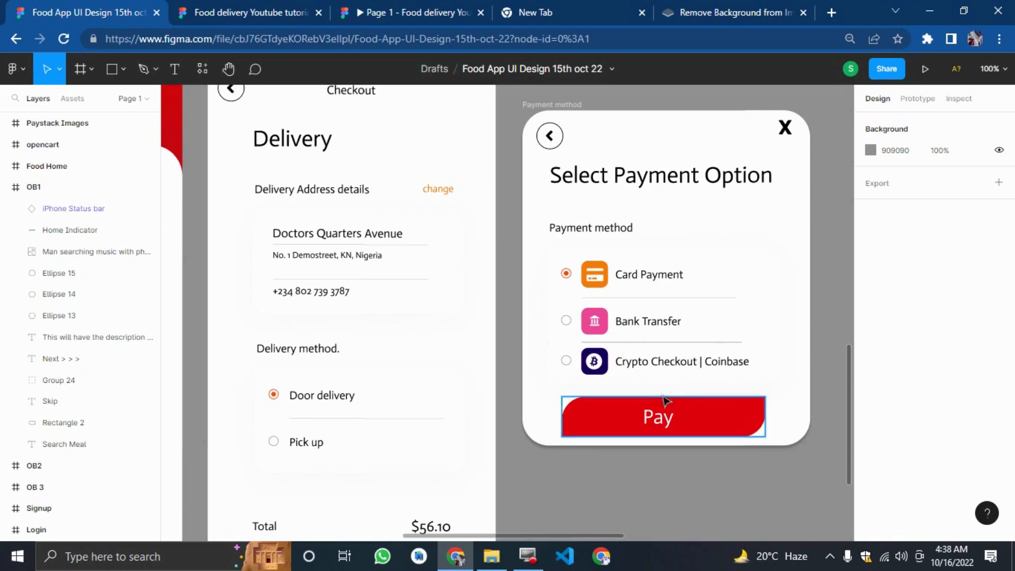
pyautogui.hscroll(10, 698, 508)
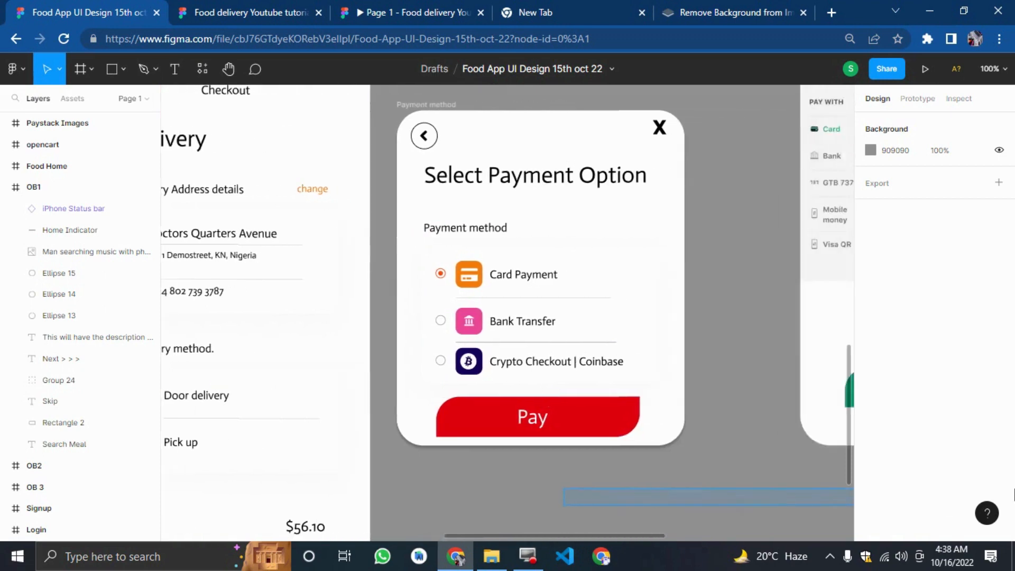
pyautogui.scroll(4, 627, 400)
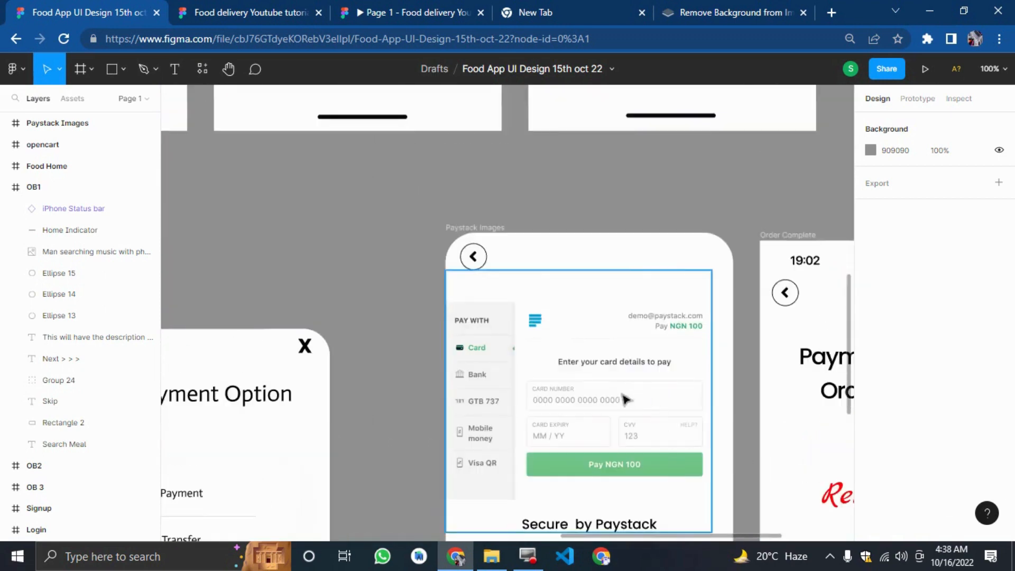
pyautogui.scroll(-1, 505, 391)
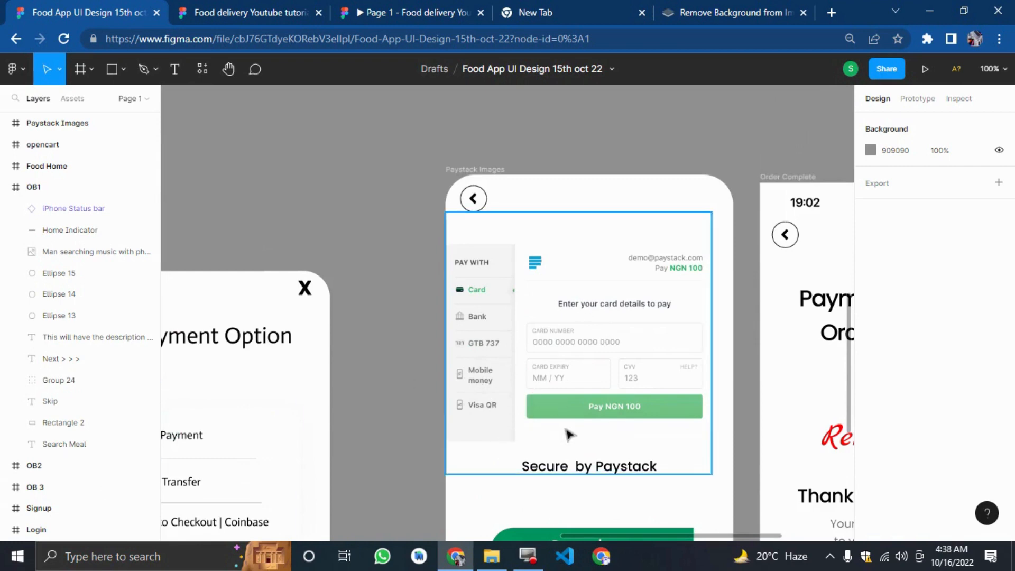
pyautogui.scroll(-4, 569, 435)
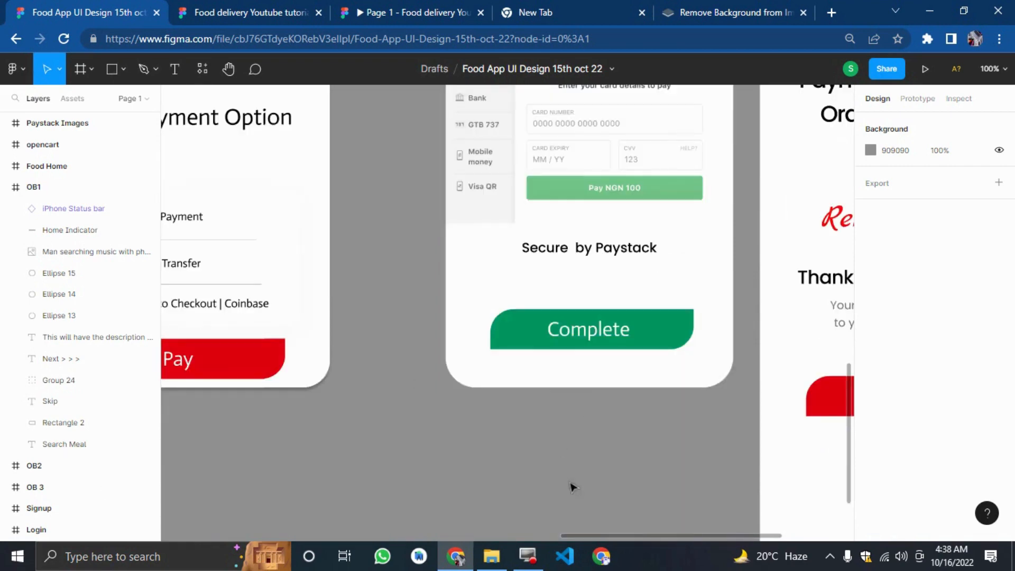
pyautogui.hscroll(6, 572, 486)
pyautogui.scroll(3, 514, 253)
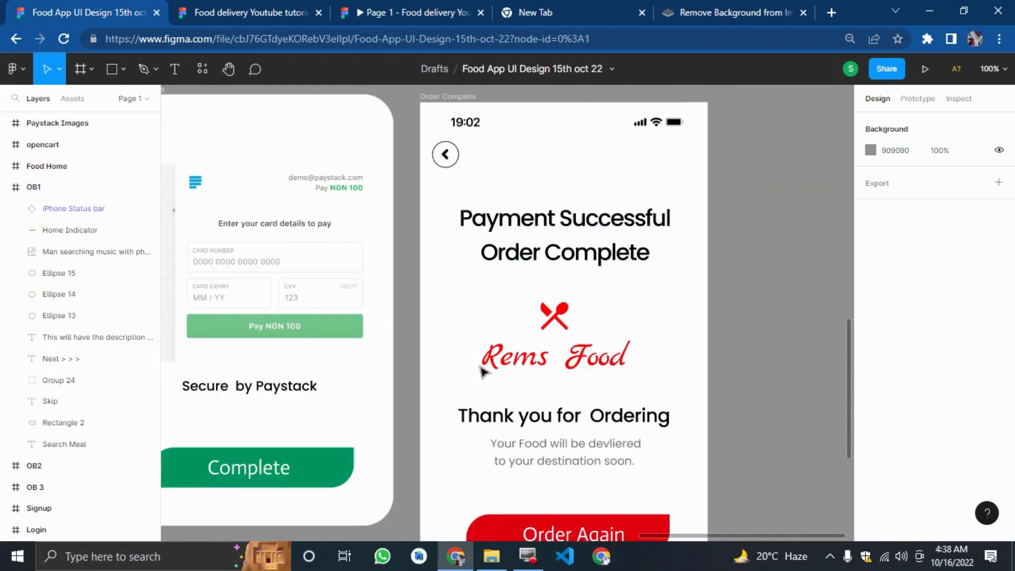
pyautogui.scroll(-3, 595, 412)
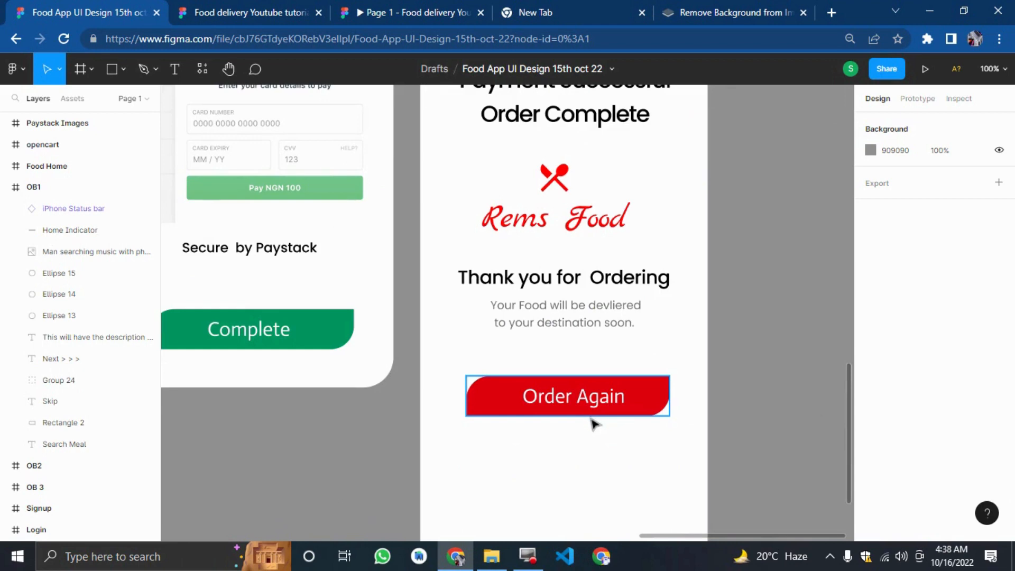
pyautogui.press('-')
pyautogui.hscroll(-5, 374, 469)
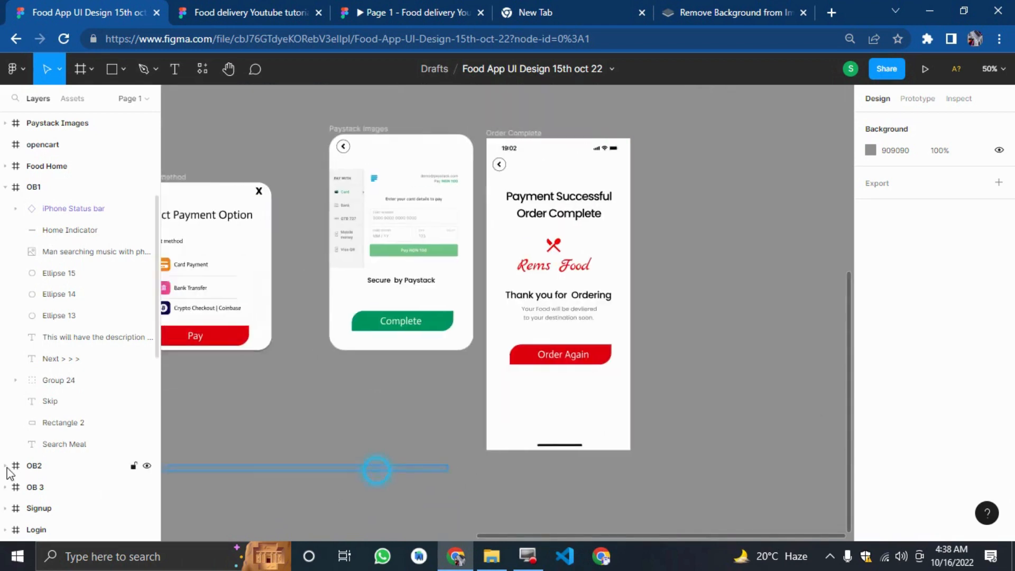
pyautogui.moveTo(0, 474); pyautogui.dragTo(1, 481)
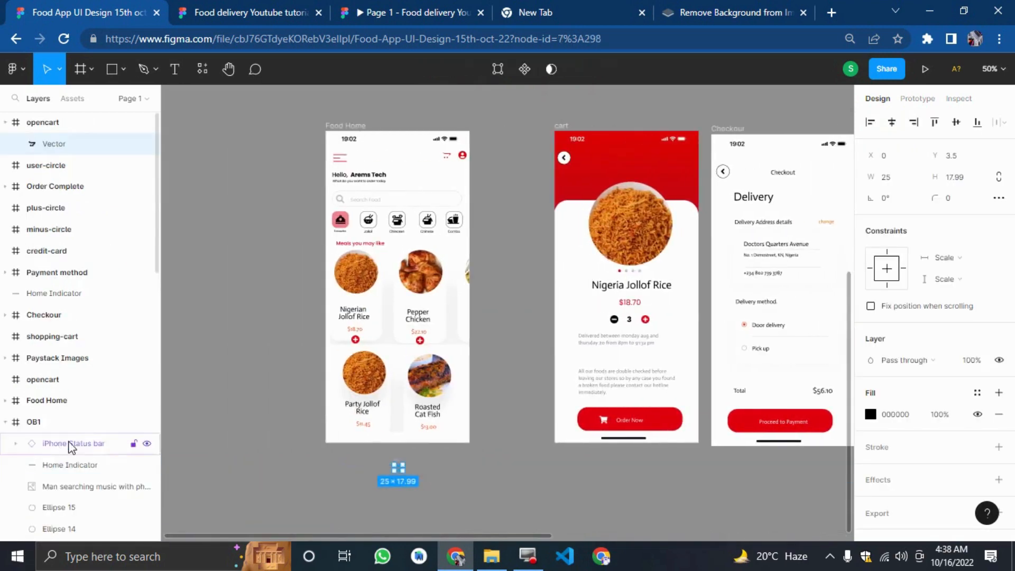
pyautogui.press('-')
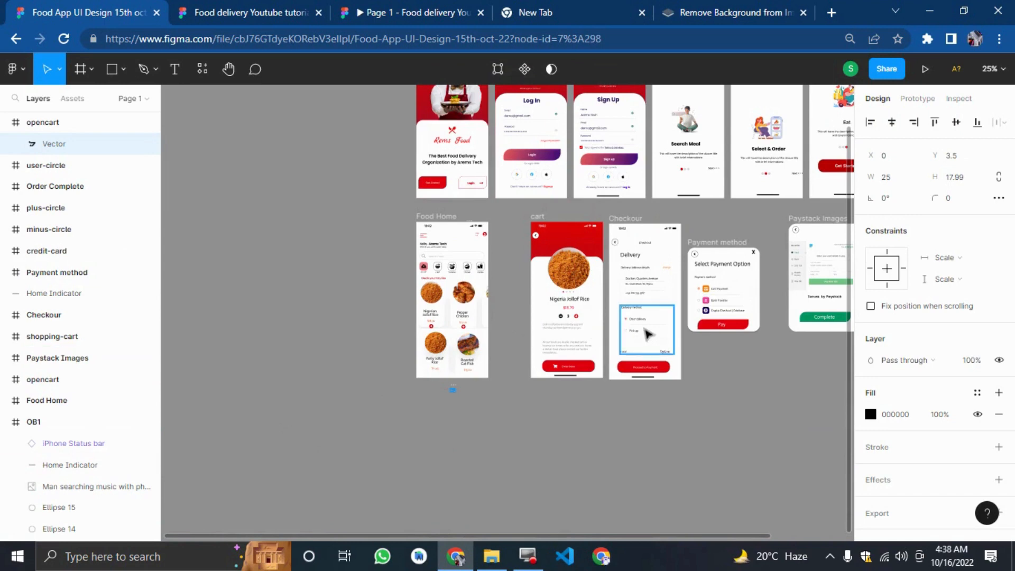
pyautogui.moveTo(829, 384); pyautogui.dragTo(839, 366)
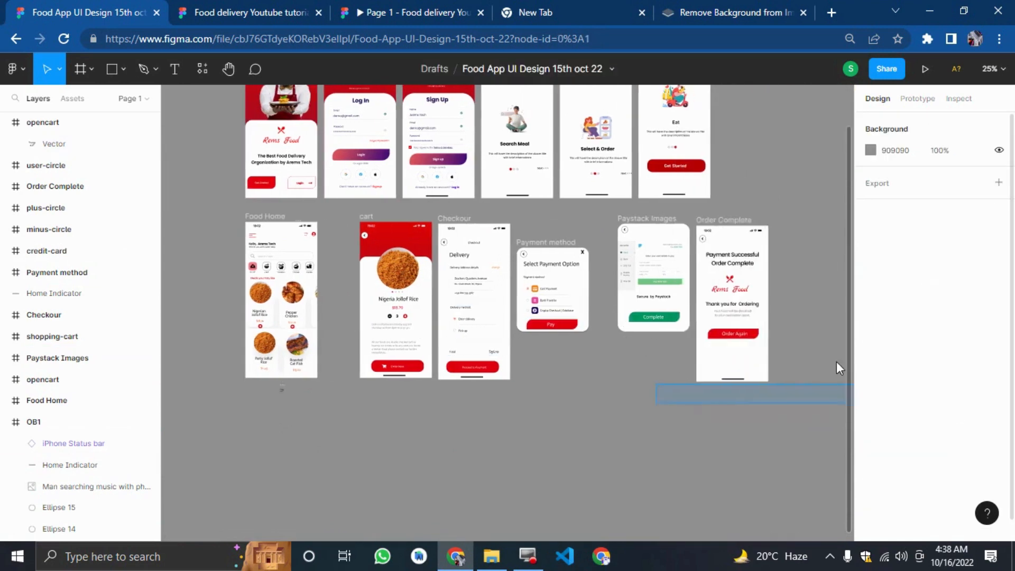